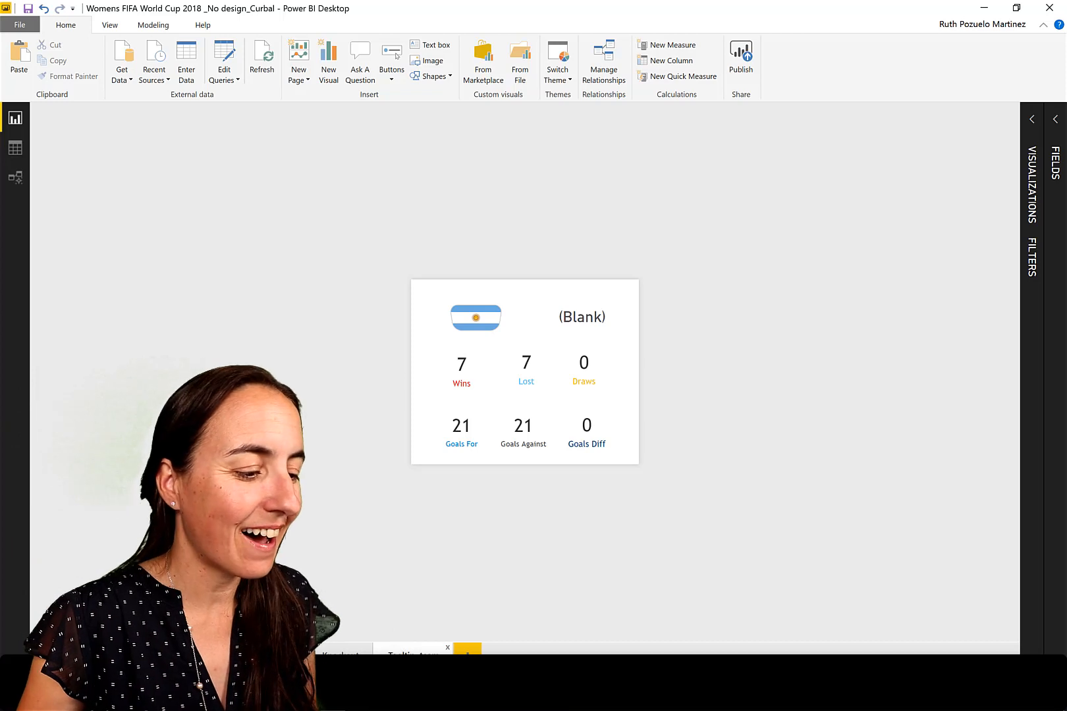
- Show the report page with the team flags, and switch to a maximized Chrome window with unsplash.com
click(282, 652)
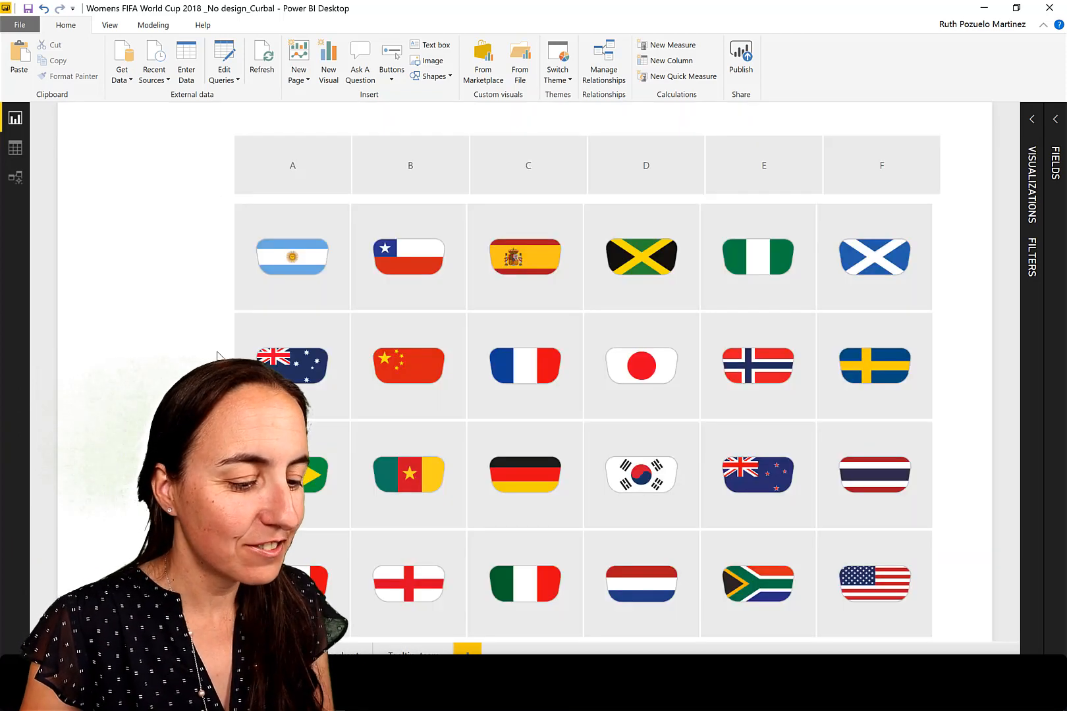
key(alt+Tab)
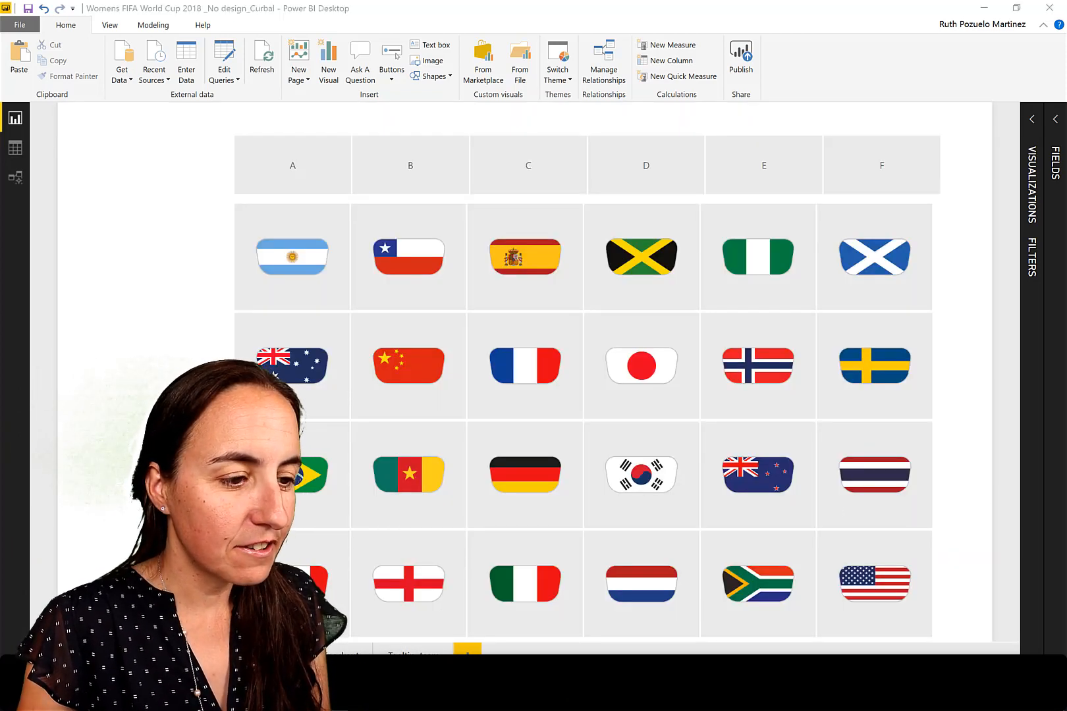
drag(588, 710, 679, 182)
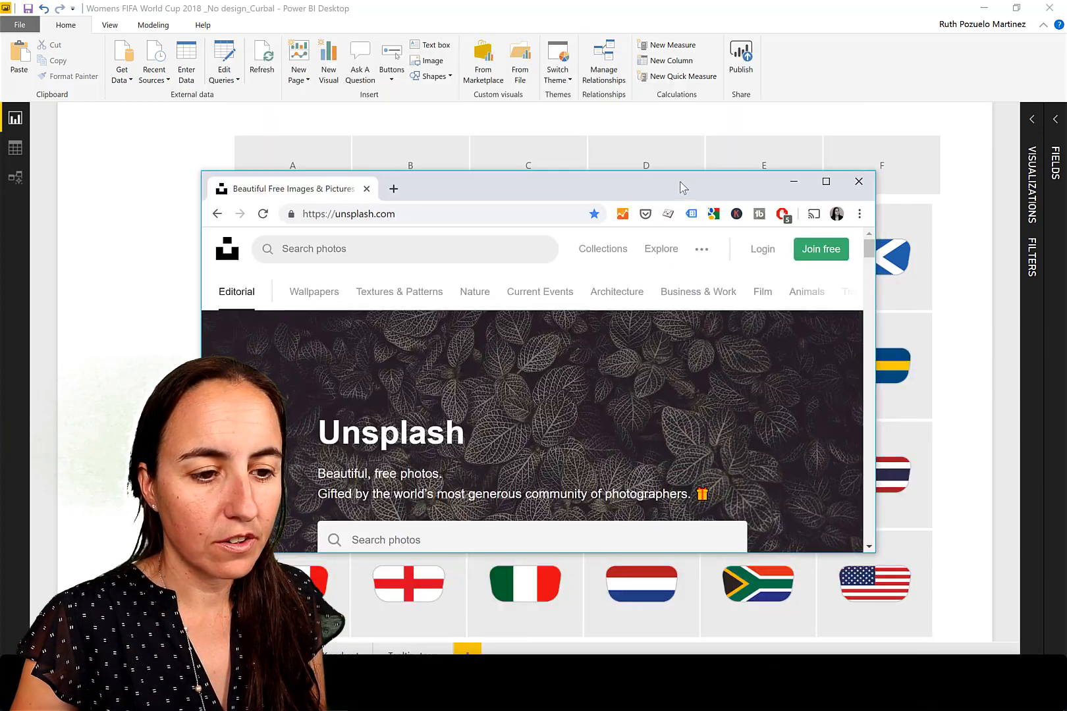
click(825, 183)
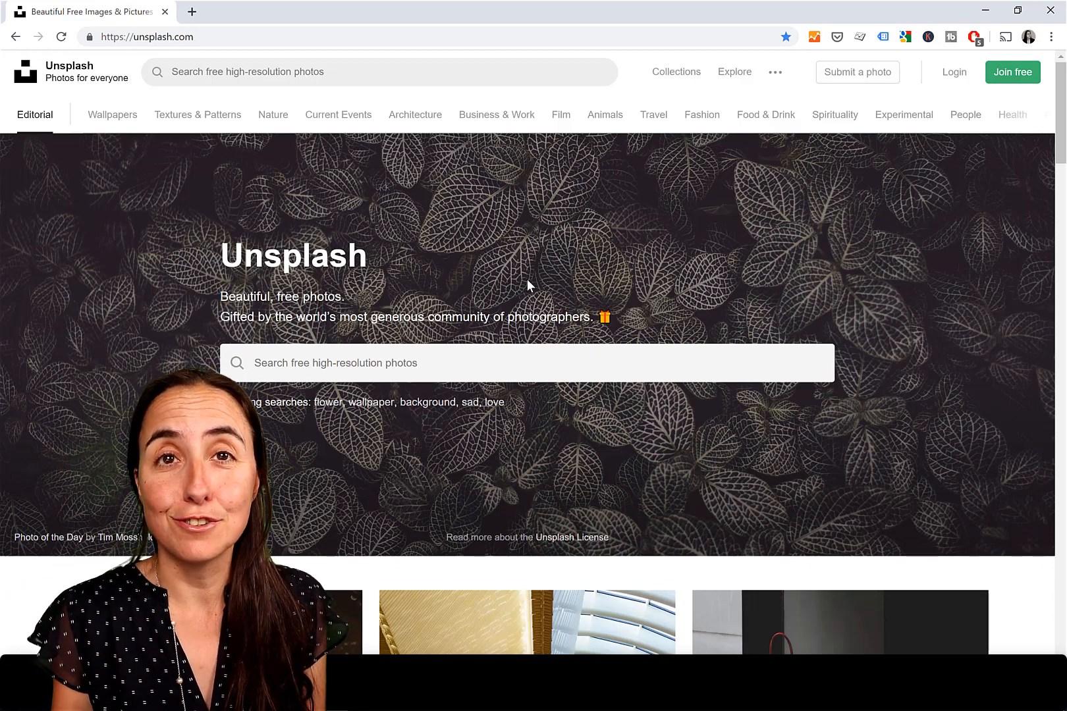
- Search Unsplash for "football grass" photos and browse the results for a close-up of a white line on a grass field
click(344, 72)
text(f)
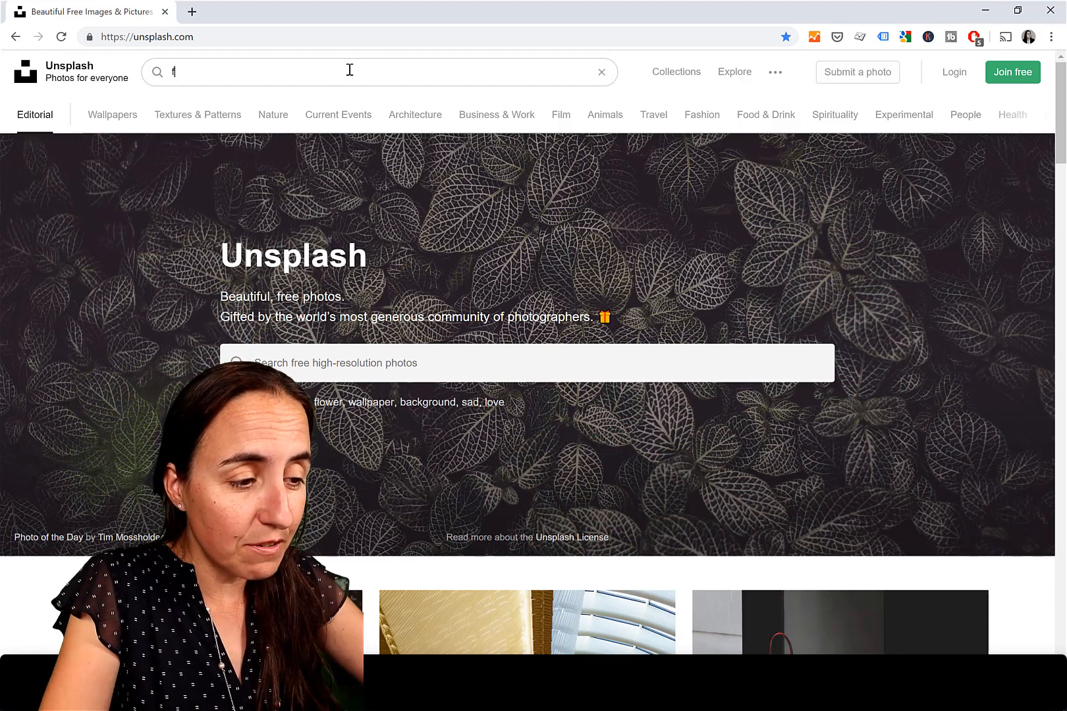
text(ootball)
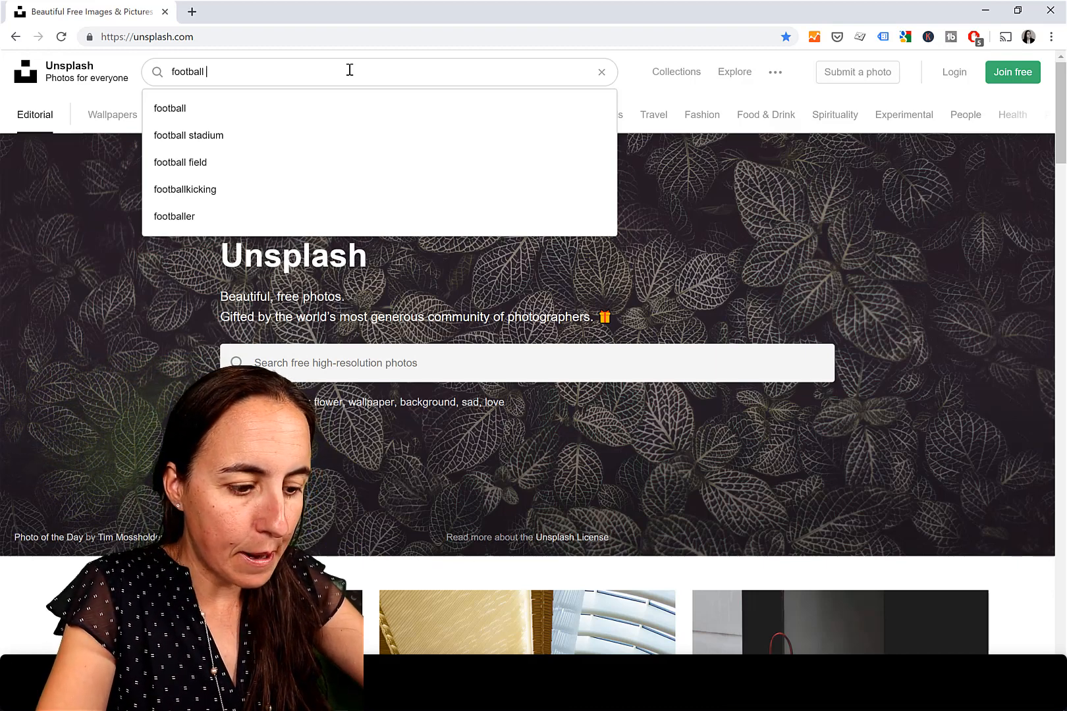
text(grass)
key(Return)
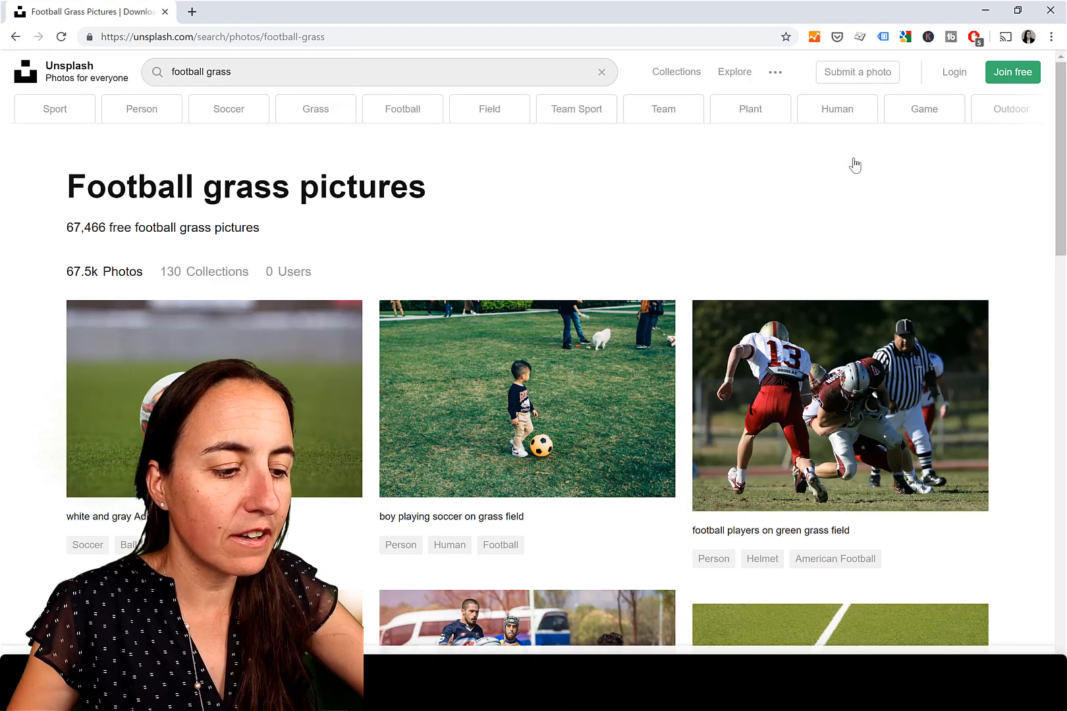
scroll(741, 476, down, 5)
scroll(707, 335, down, 5)
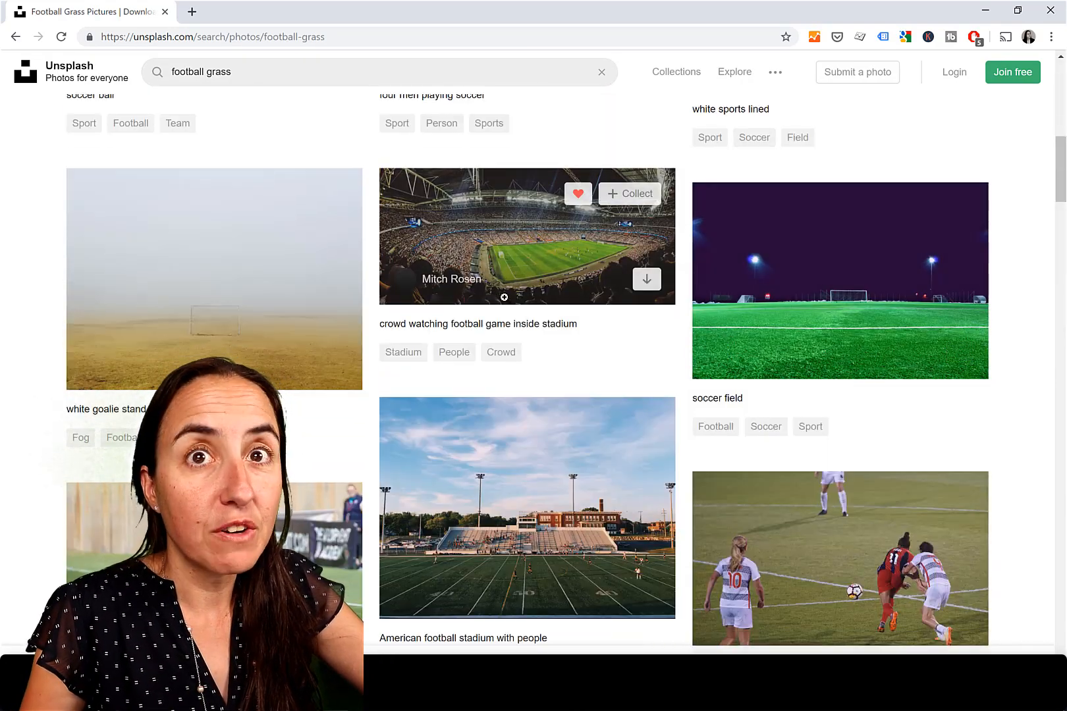
scroll(549, 337, down, 1)
scroll(548, 337, down, 9)
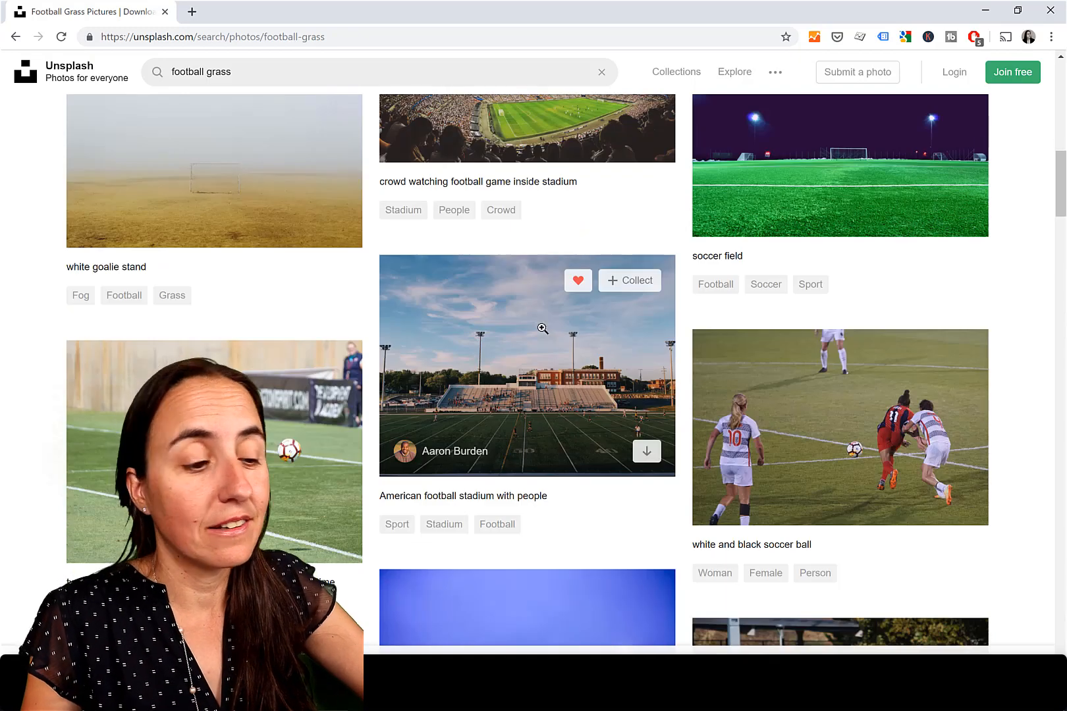
scroll(530, 336, down, 13)
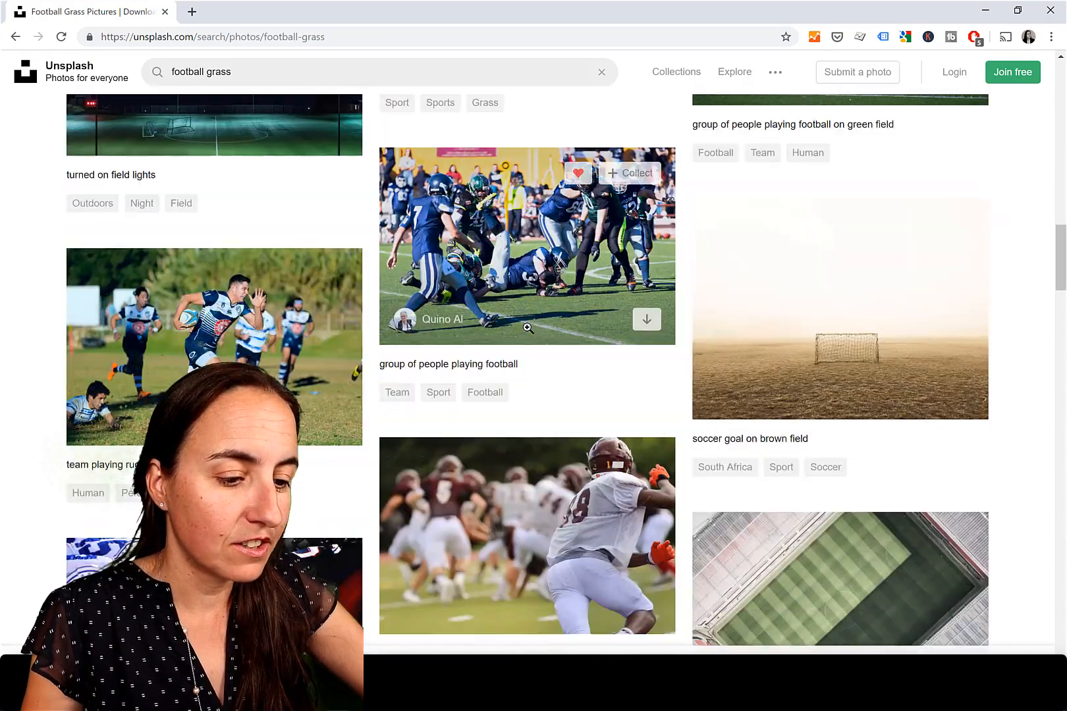
scroll(523, 329, down, 15)
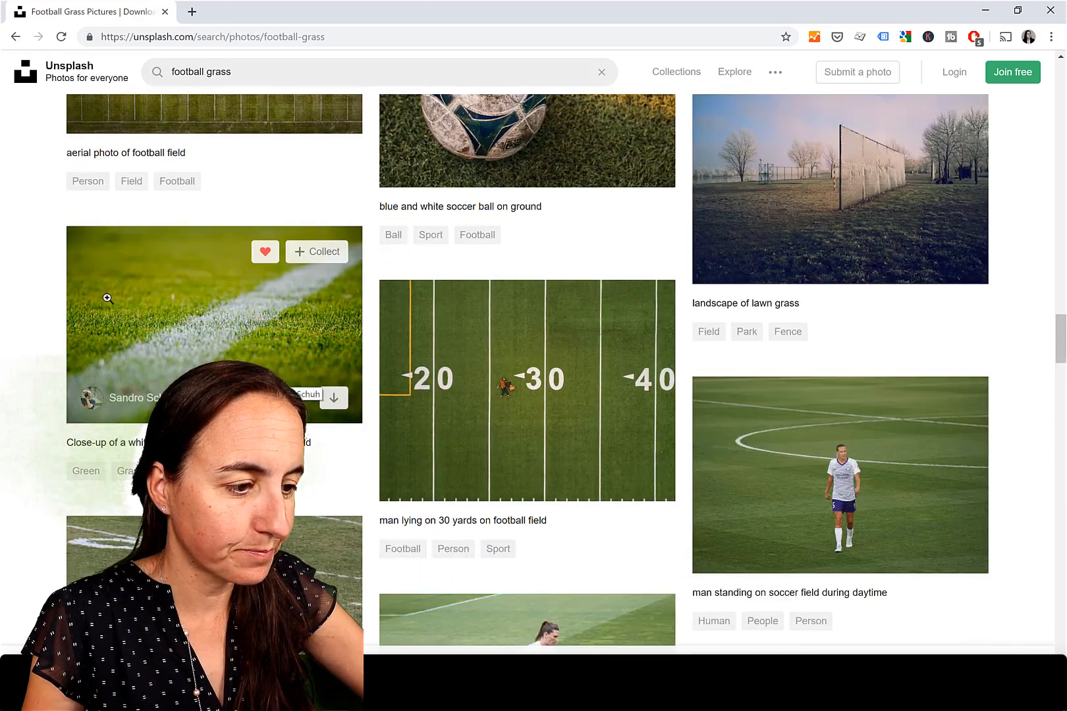
click(321, 253)
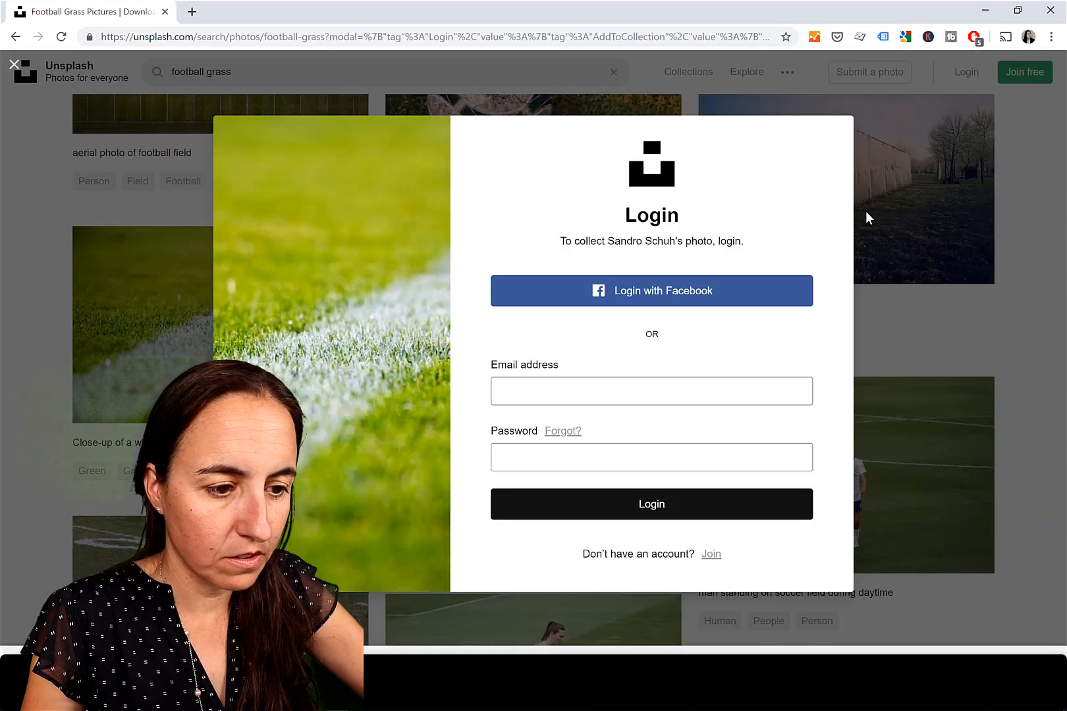
click(886, 217)
click(135, 396)
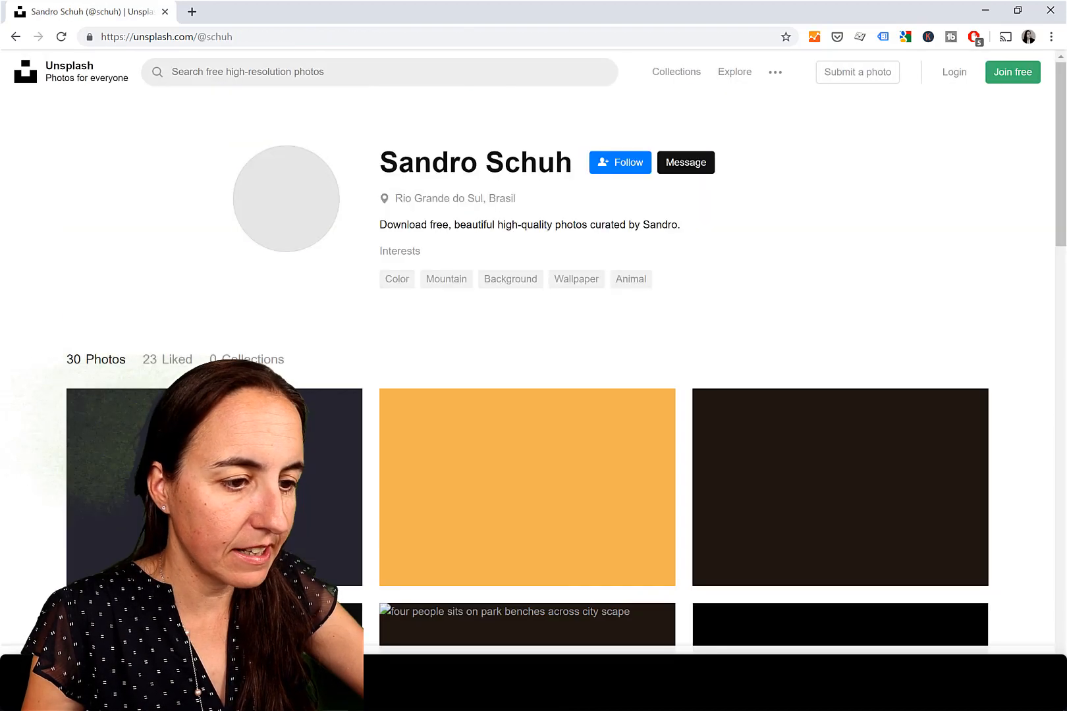
click(13, 38)
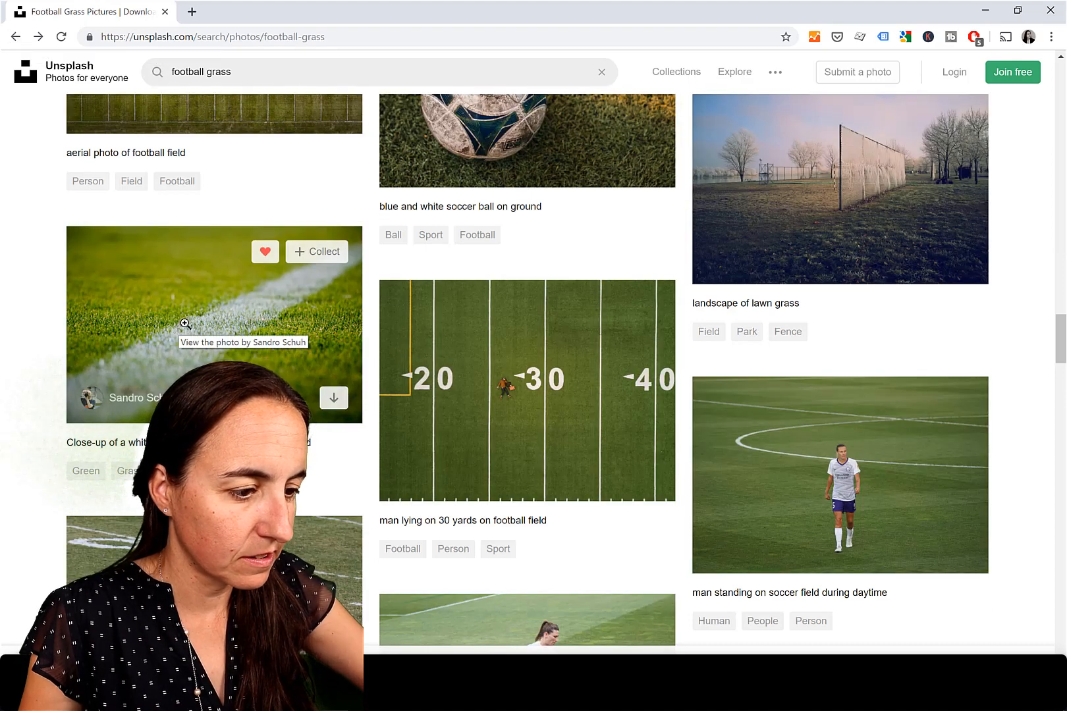
- Download the close-up photo of the white line on the grass field
click(333, 399)
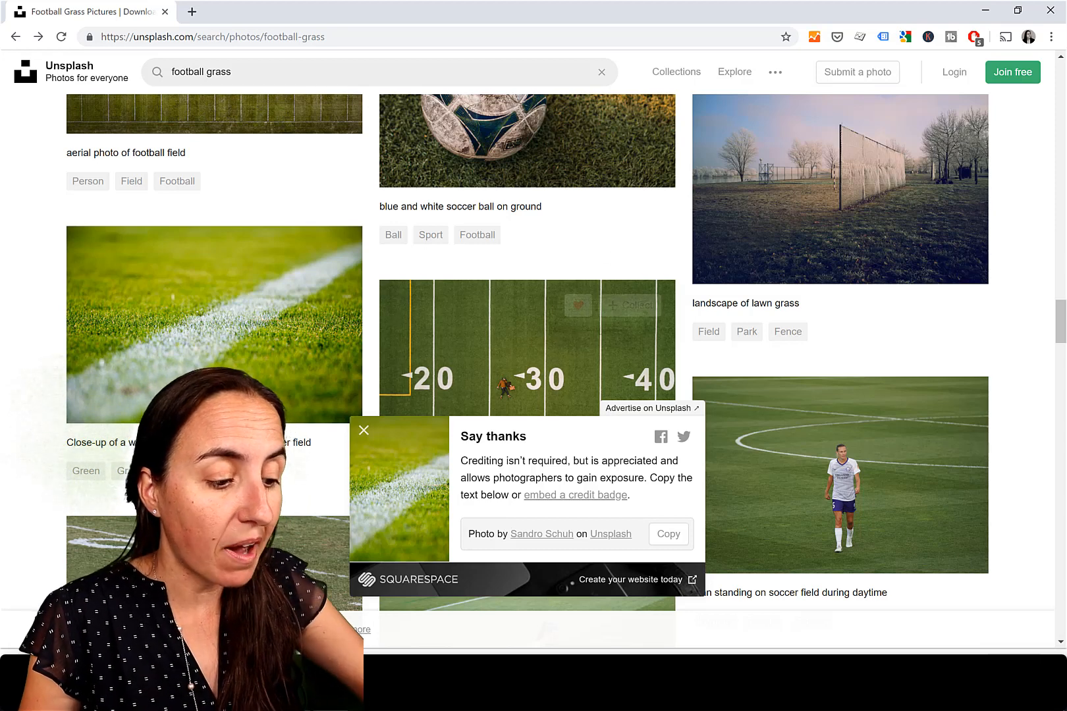
- Review the FIFA_2018_cover background design in Photoshop Elements and return to the browser
click(369, 683)
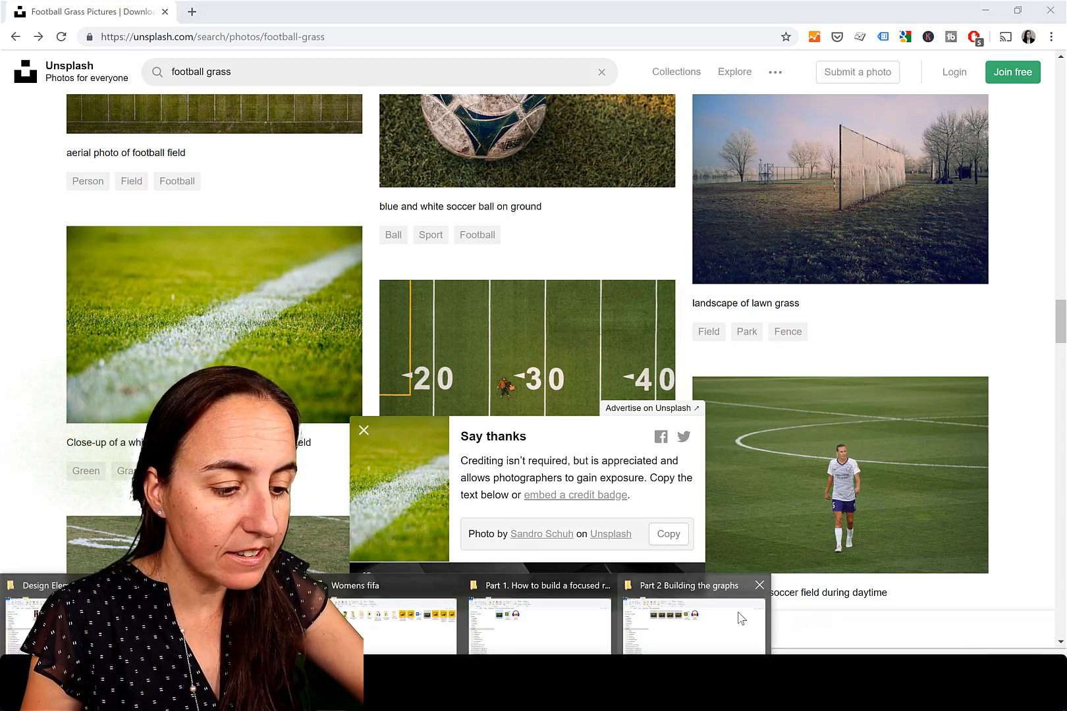
click(555, 640)
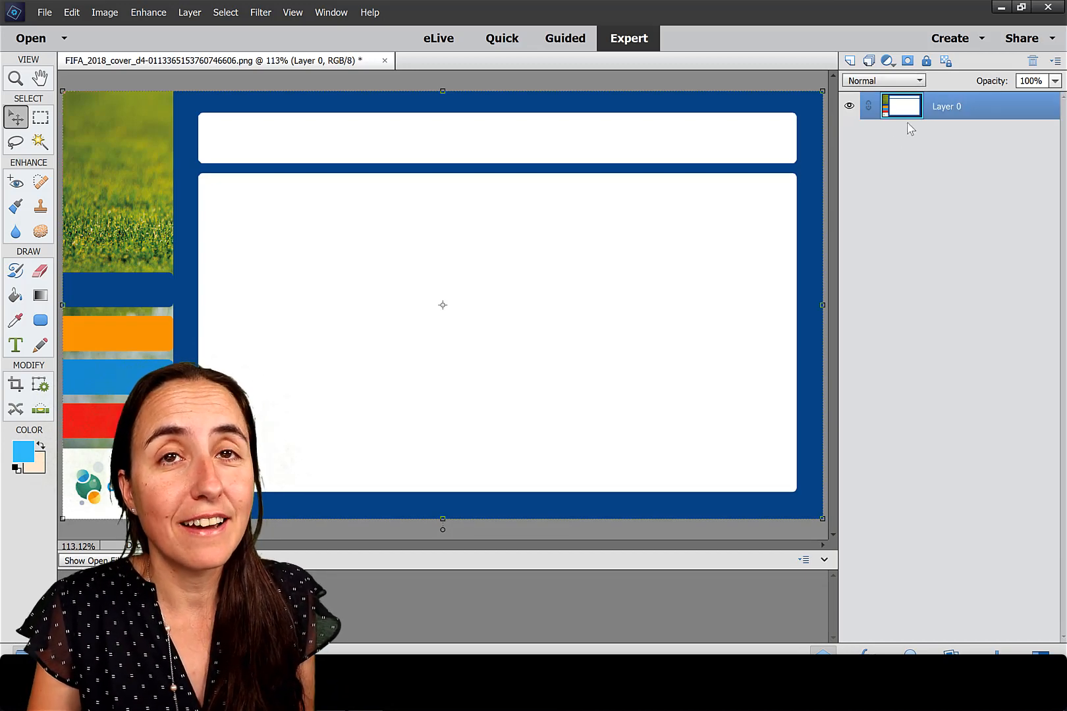
click(1001, 9)
- Search Google for "photoshop elements" in a new browser tab
click(192, 12)
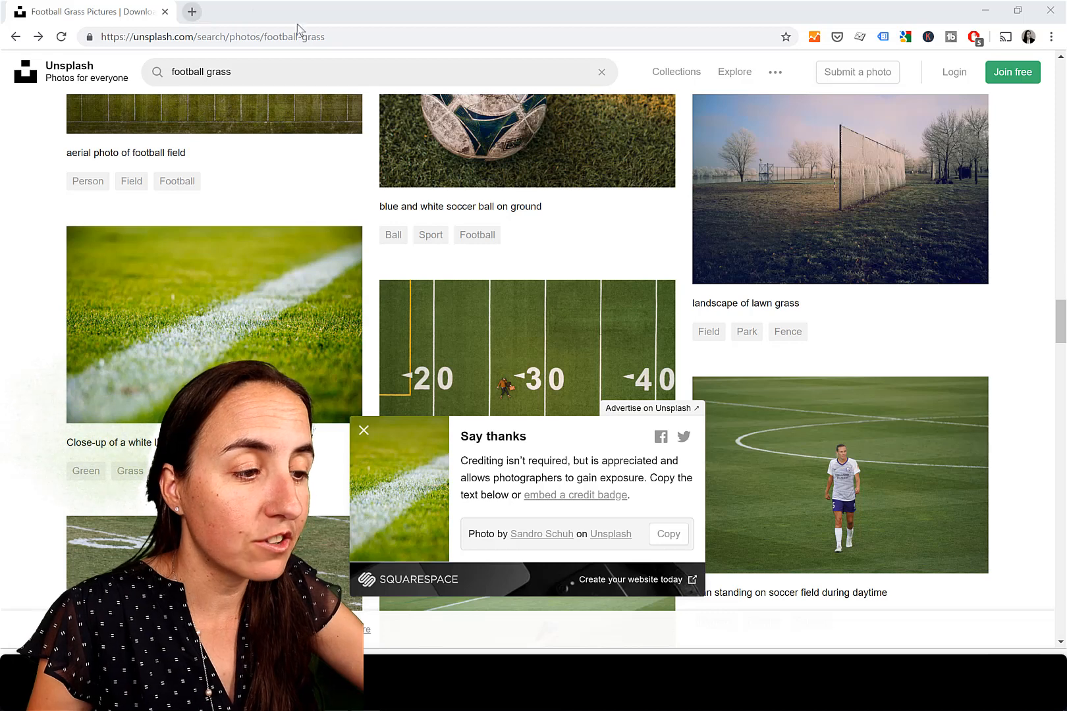
text(phot)
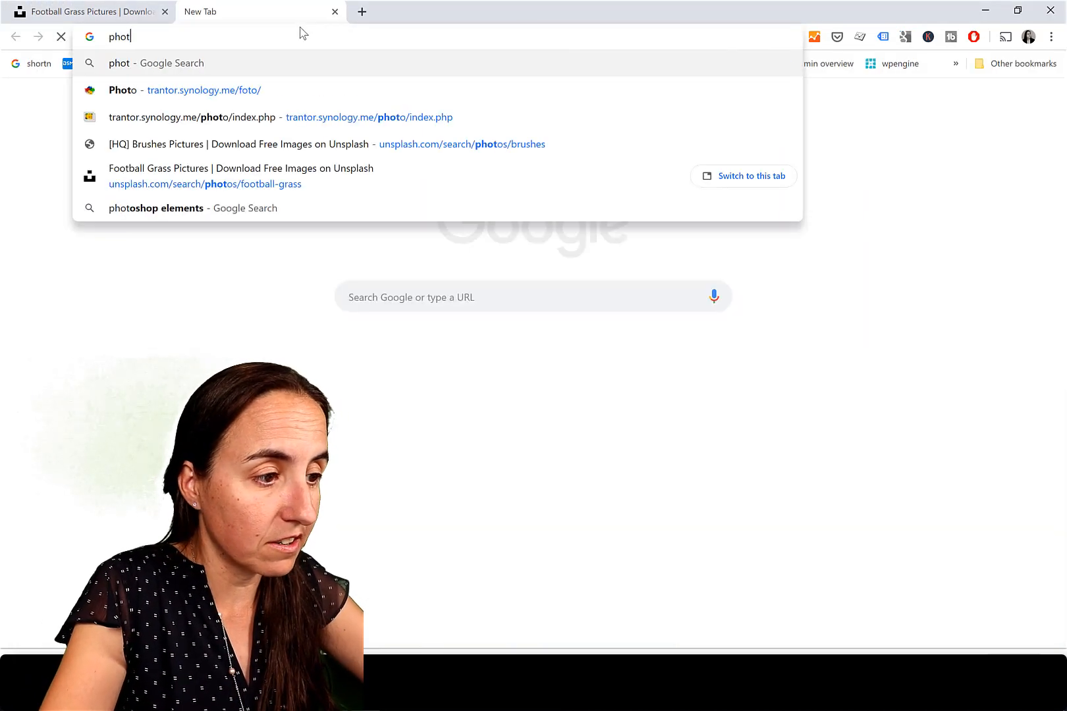
text(os)
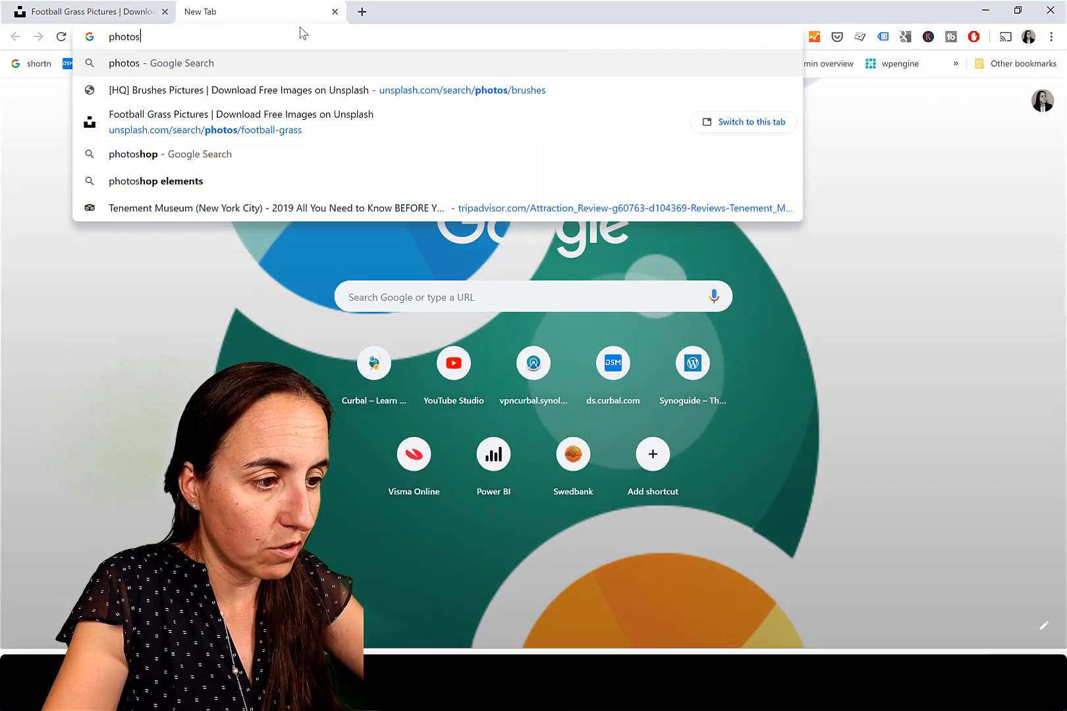
text(hop elements)
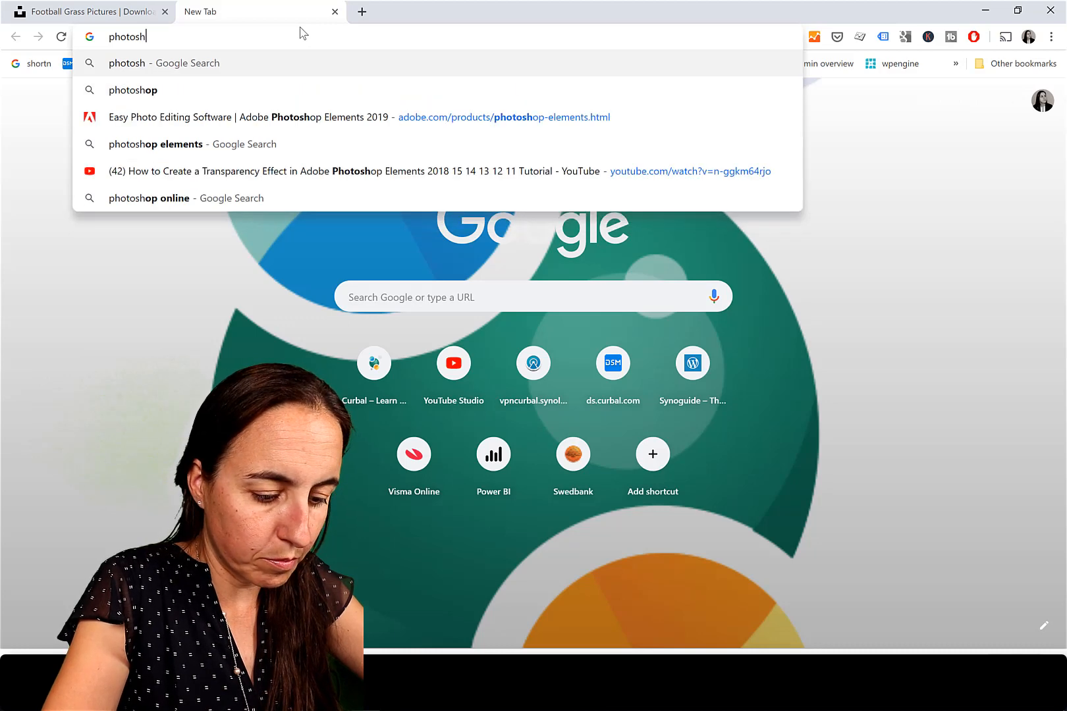
key(Return)
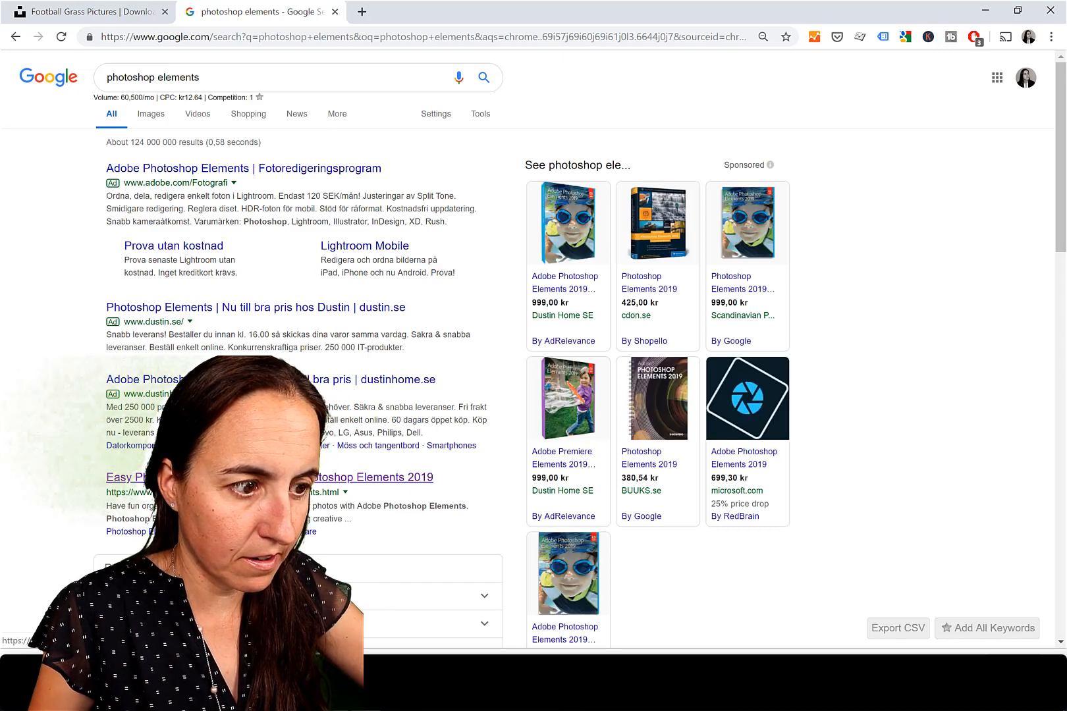
- Open Adobe's Photoshop Elements product page and examine the price of Photoshop Elements 2019
click(419, 486)
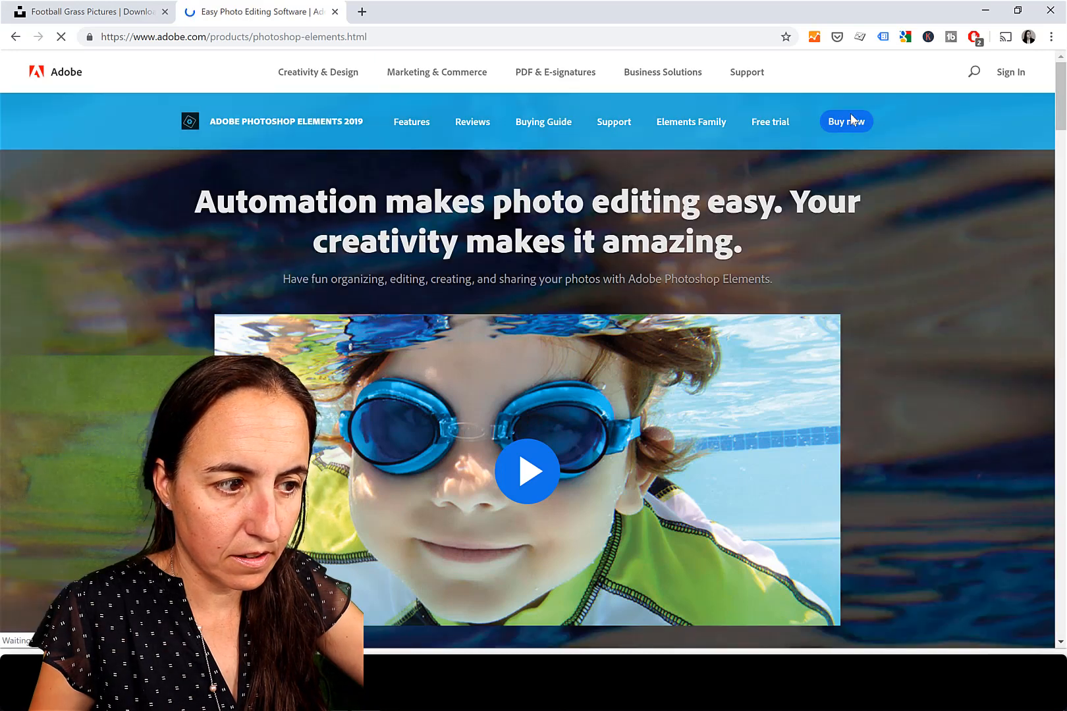
scroll(897, 348, down, 8)
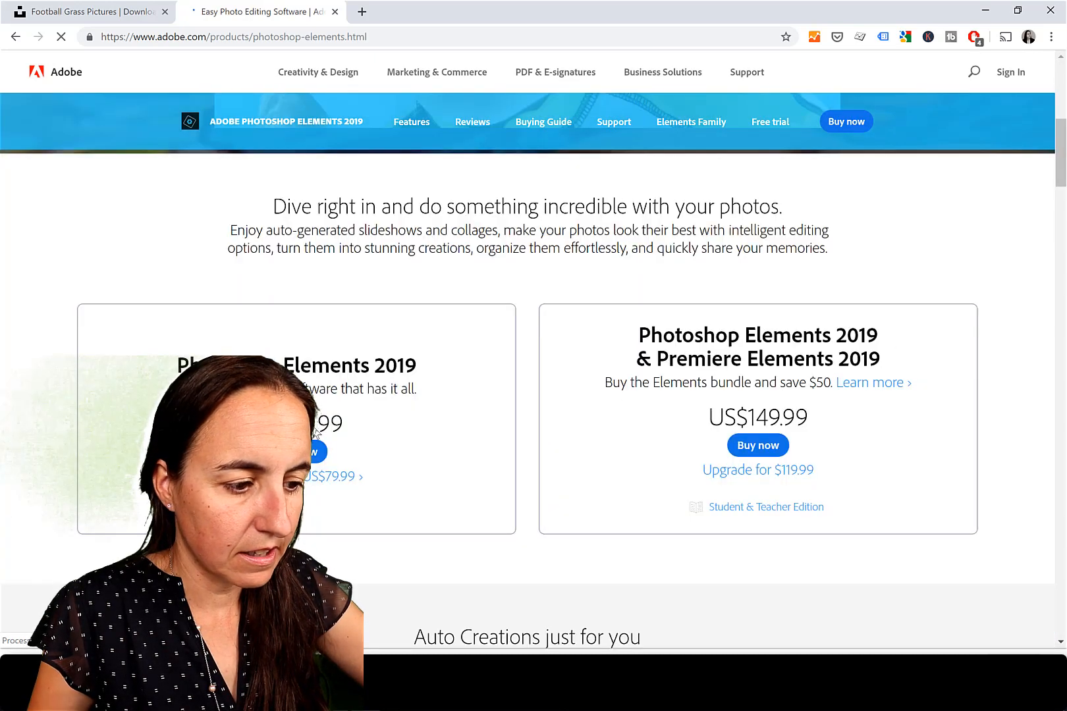
drag(272, 206, 277, 416)
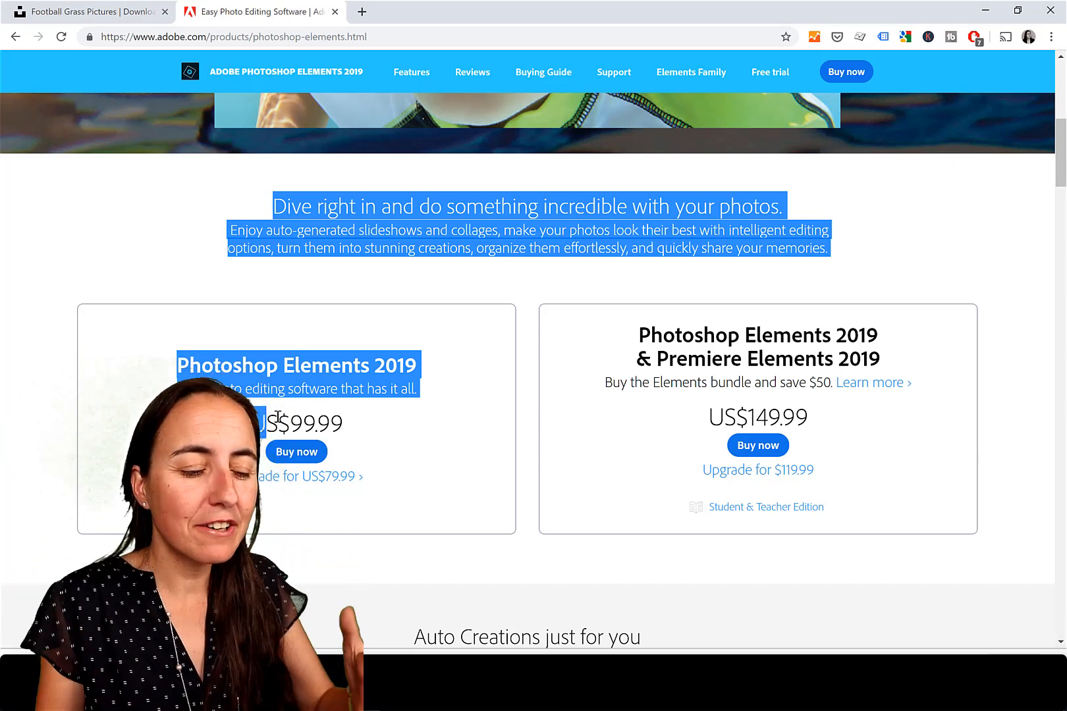
- Switch to Photoshop Elements to examine the FIFA_2018_cover layout again
key(alt+Tab)
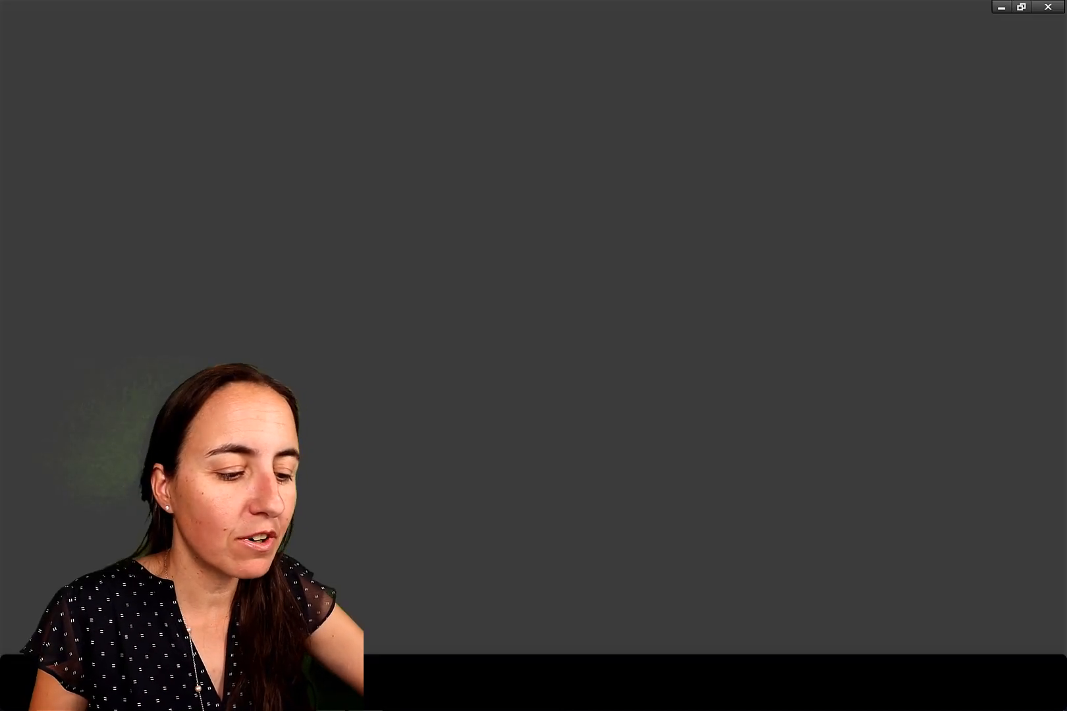
key(alt+Tab)
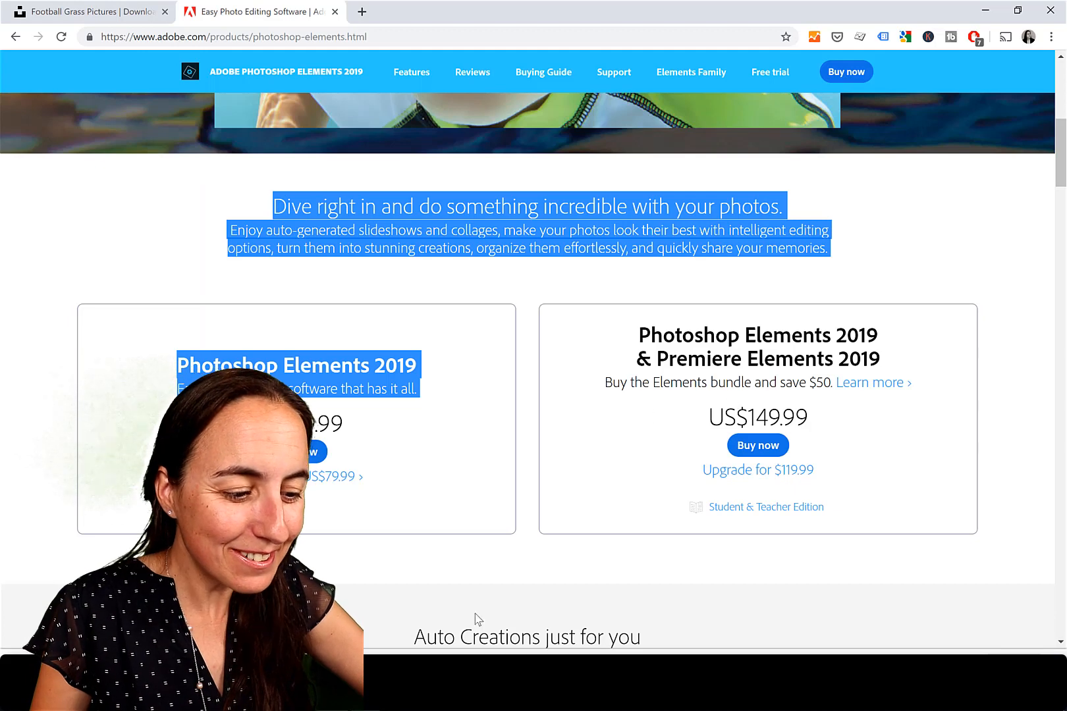
key(alt+Tab)
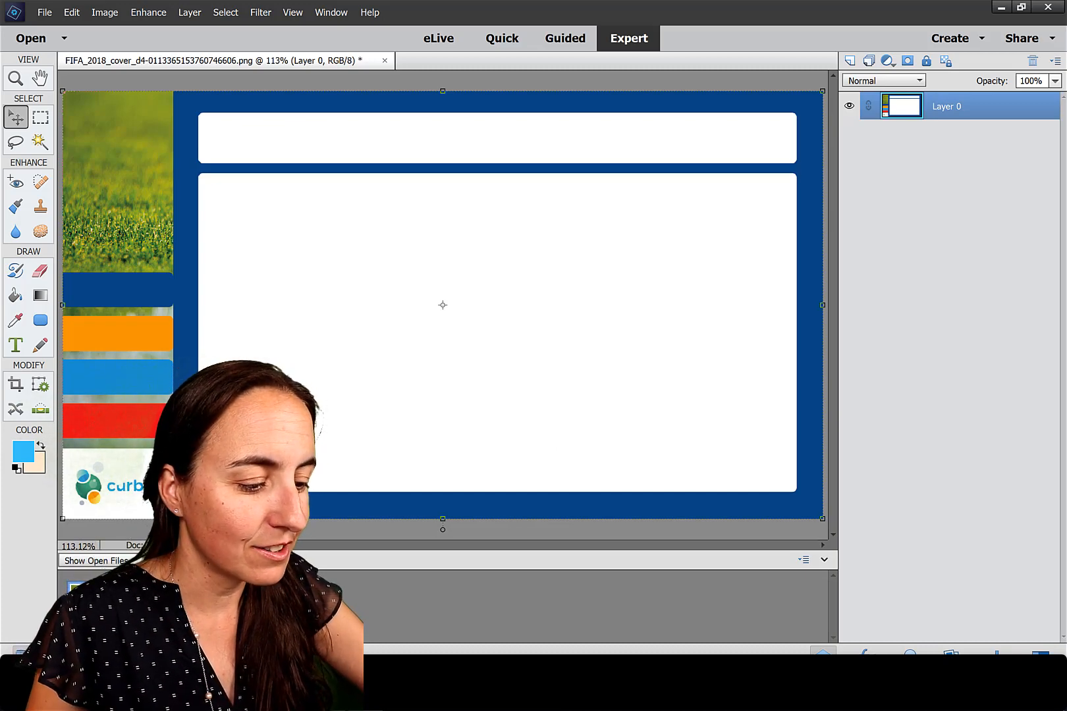
- Switch to Power BI Desktop and add the downloaded grass photo as the flag page's background image
click(158, 697)
click(99, 622)
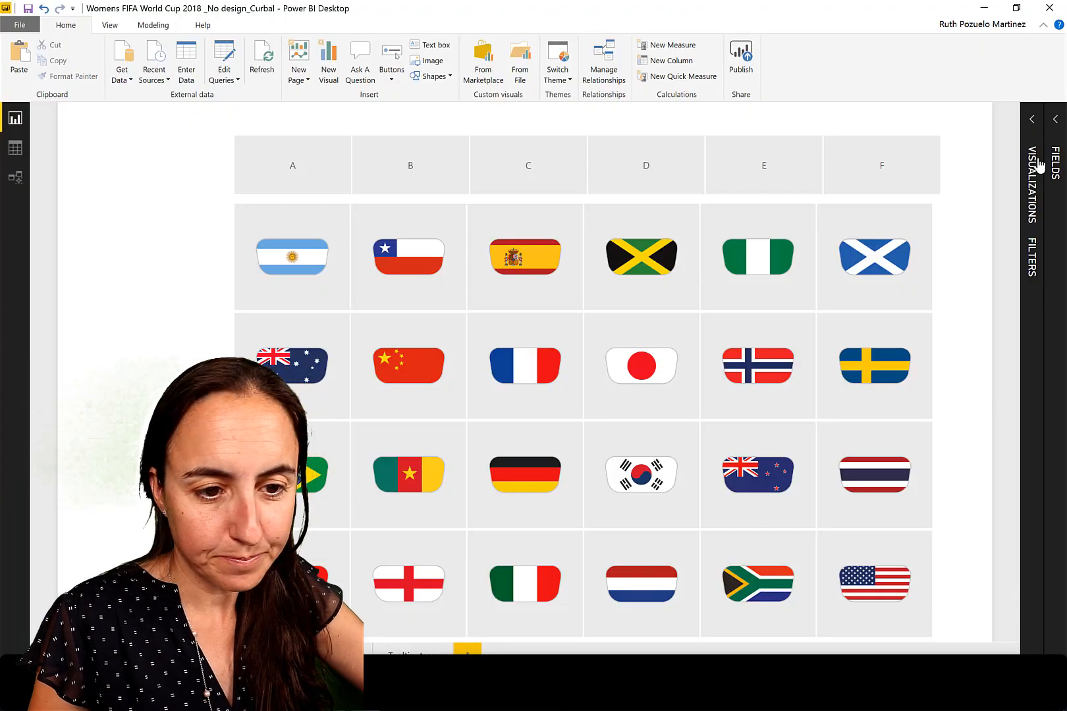
click(1032, 120)
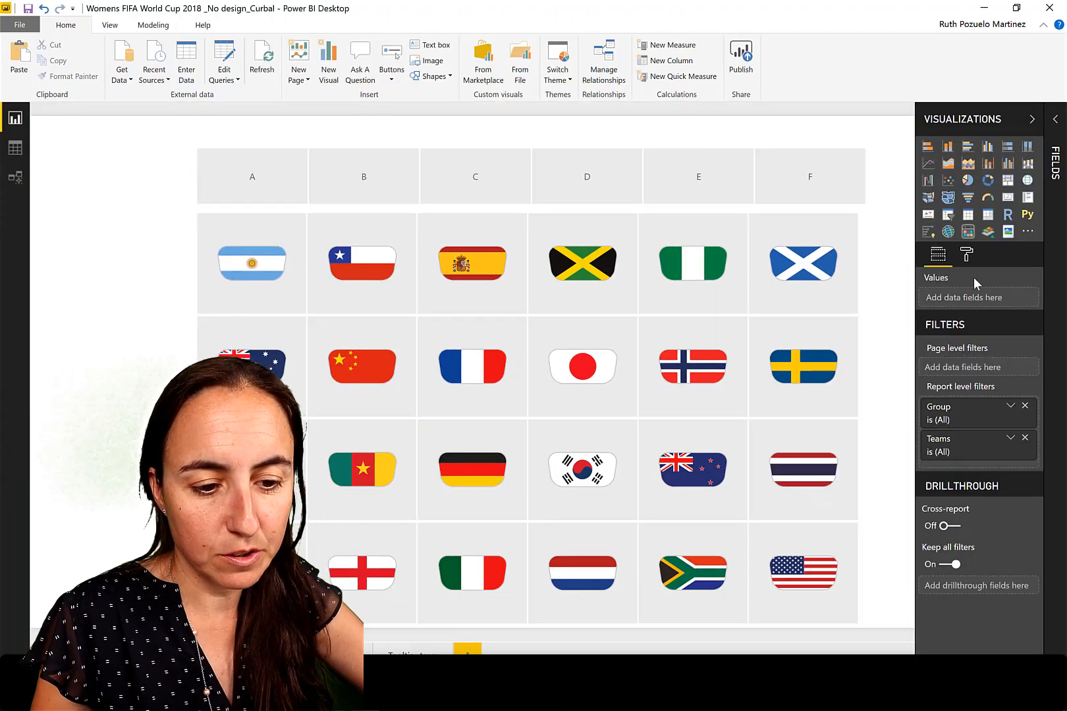
click(973, 255)
click(985, 362)
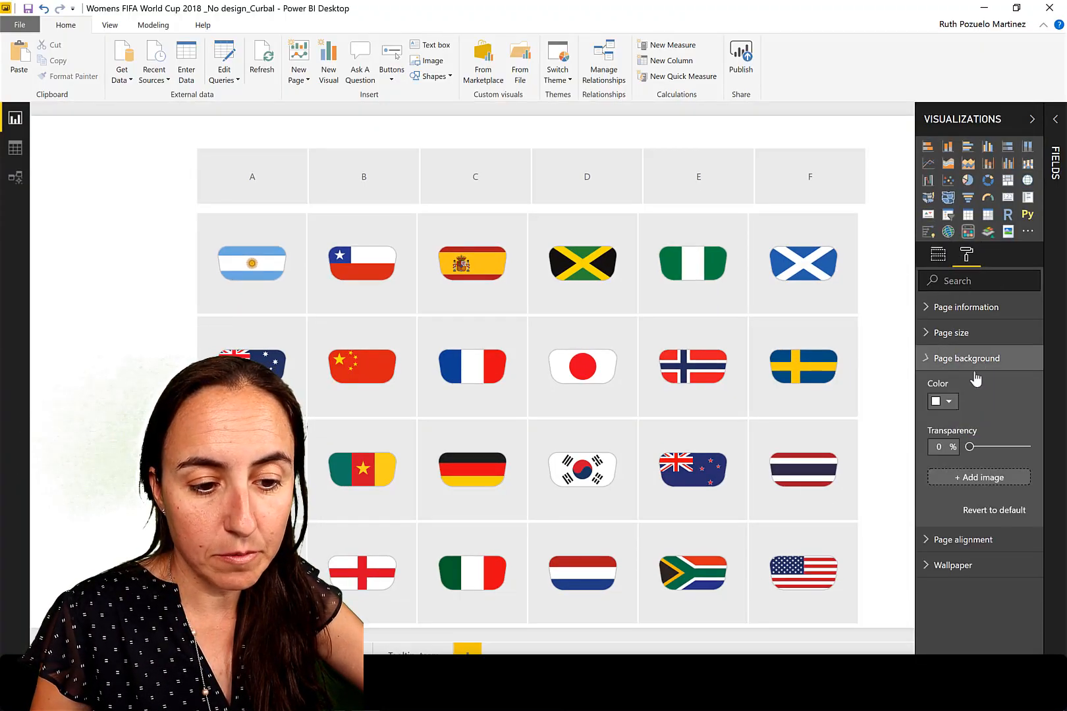
click(982, 483)
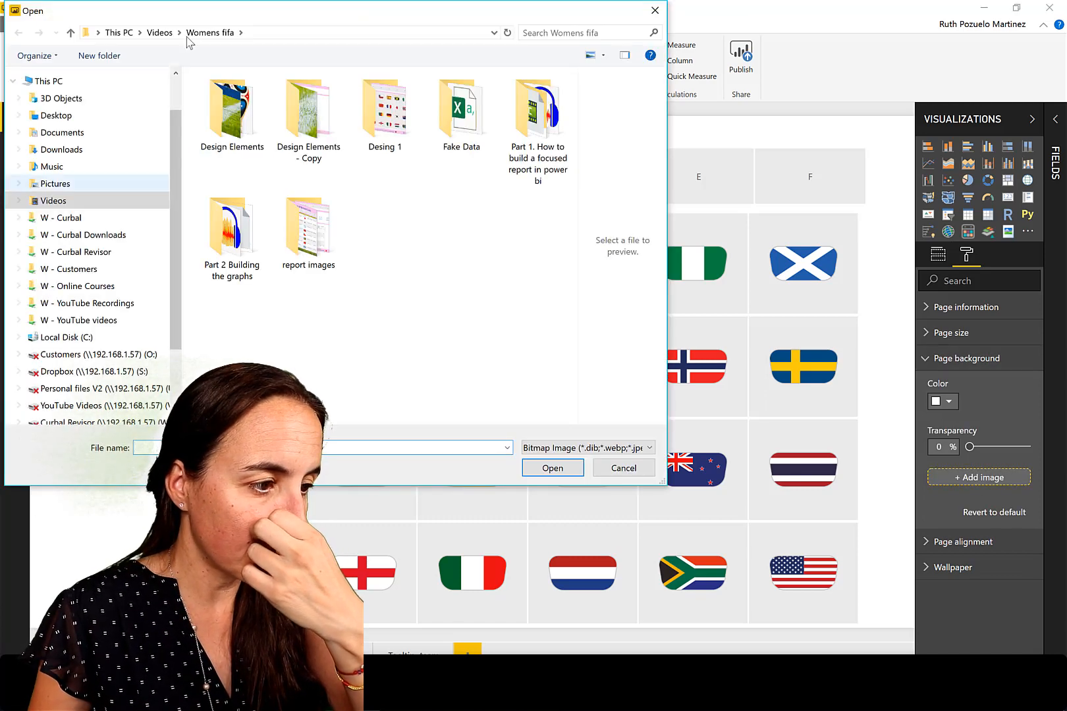
drag(203, 16, 1066, 17)
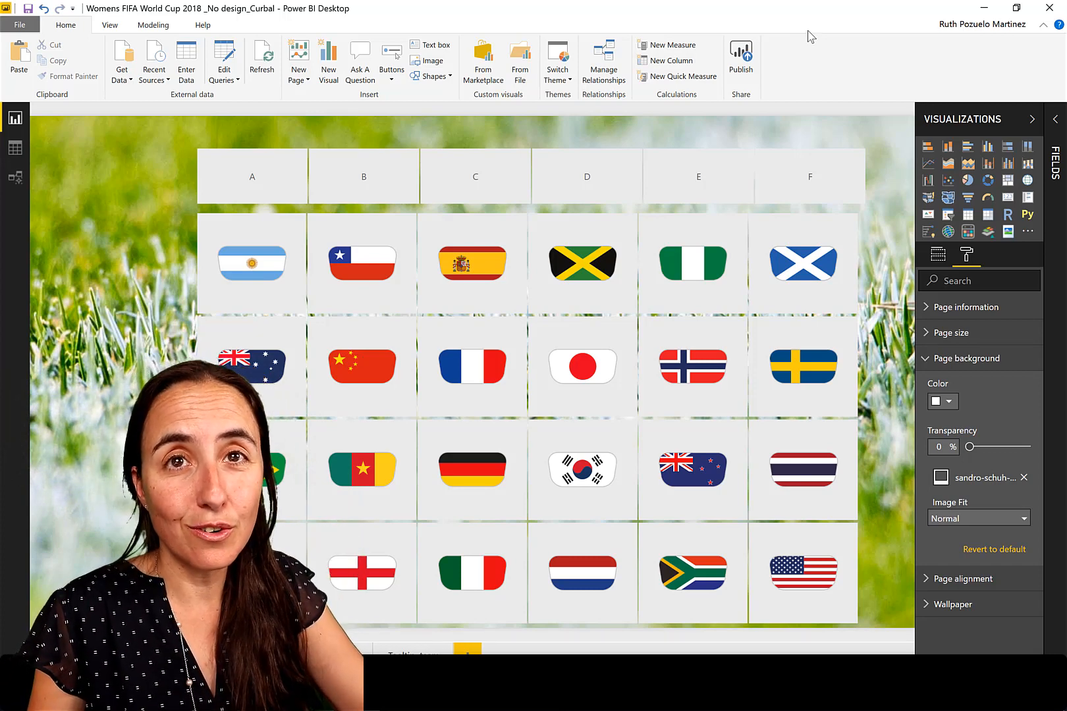
- Set the page background's image fit to Fit
click(990, 520)
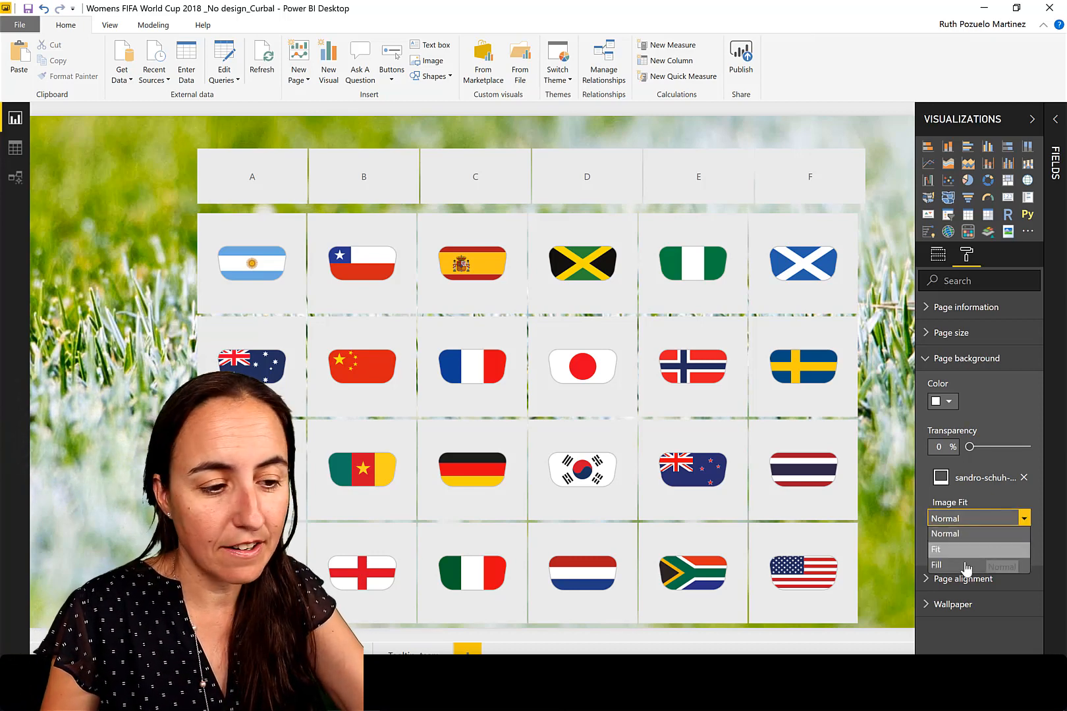
click(964, 552)
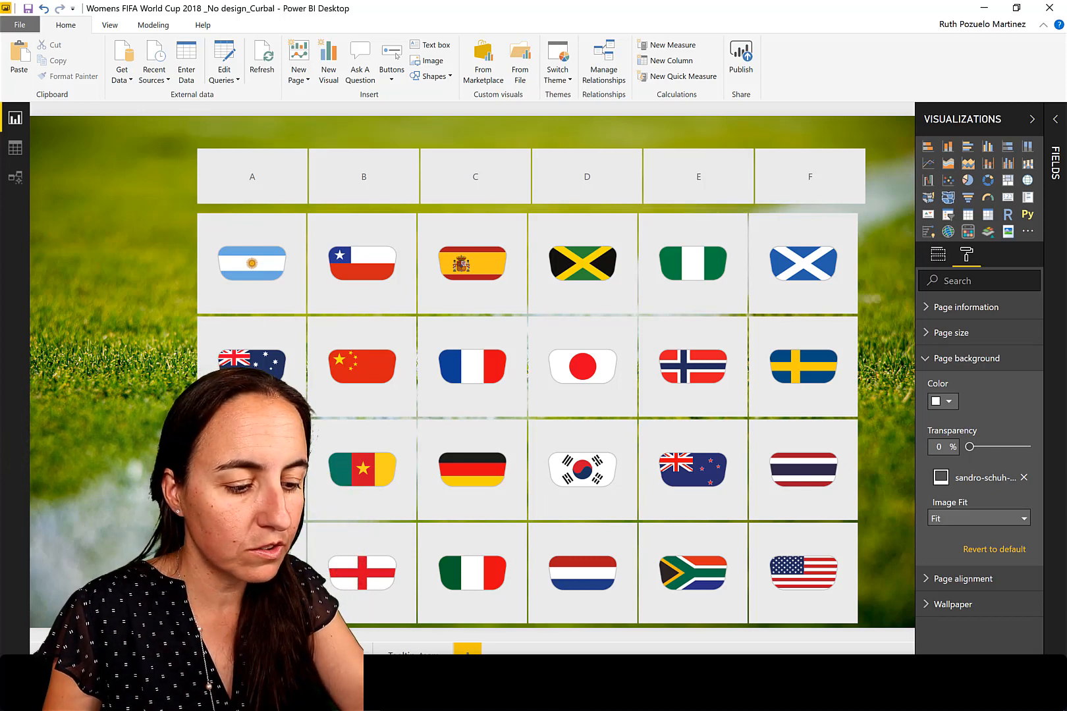
- Switch to Photoshop Elements and open the grass photo sandro-schuh-80814-unsplash.jpg in its own document
key(alt+Tab)
click(28, 41)
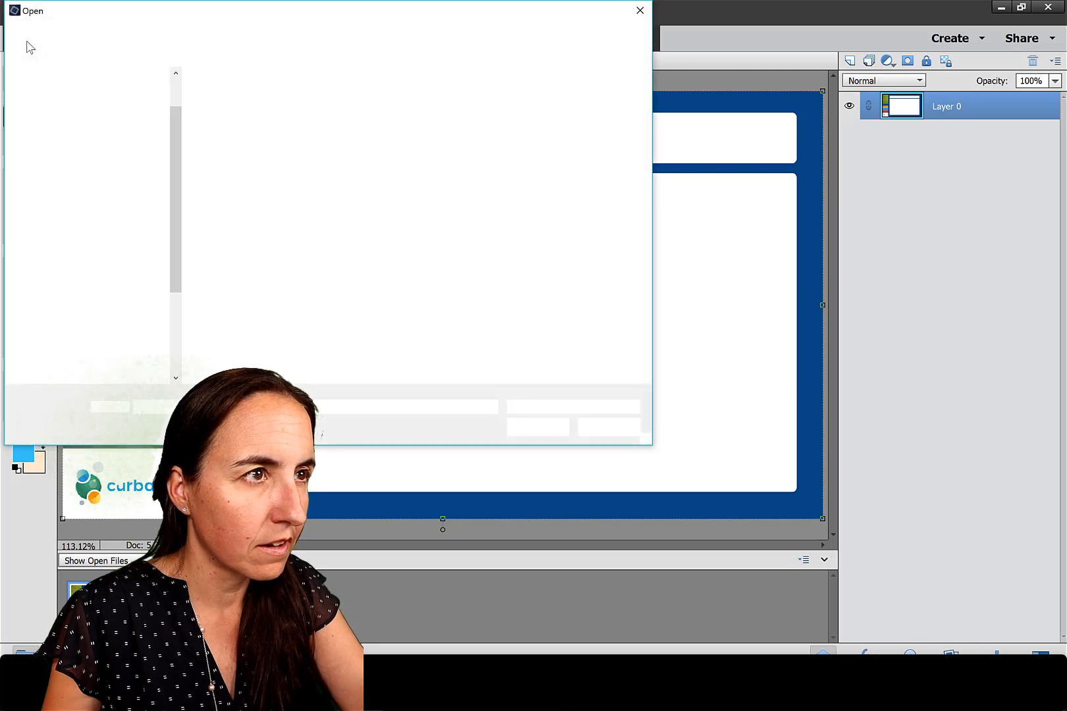
click(639, 9)
key(alt+Tab)
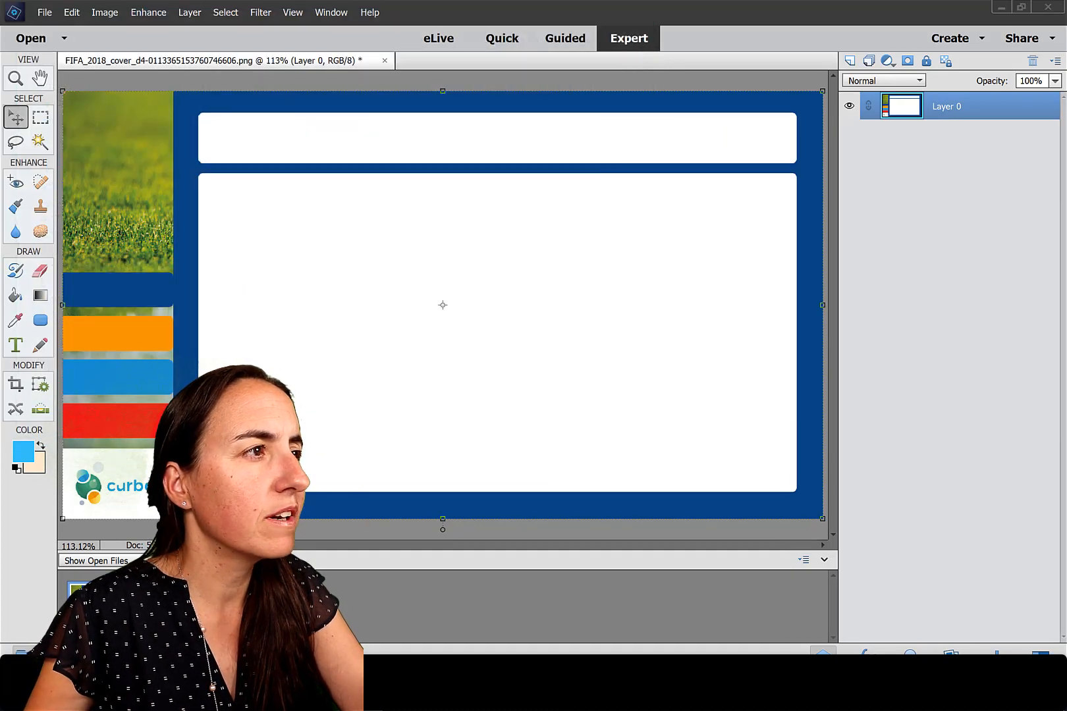
drag(541, 296, 571, 308)
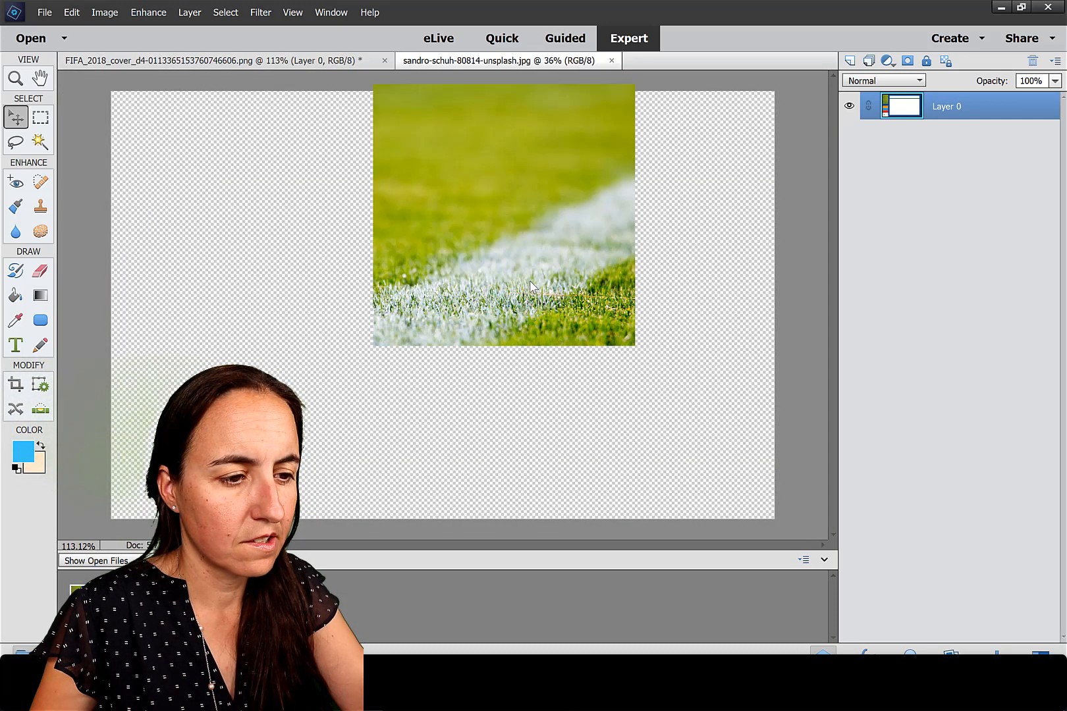
- Prepare a web export of the grass photo as a JPEG with Medium quality
click(46, 14)
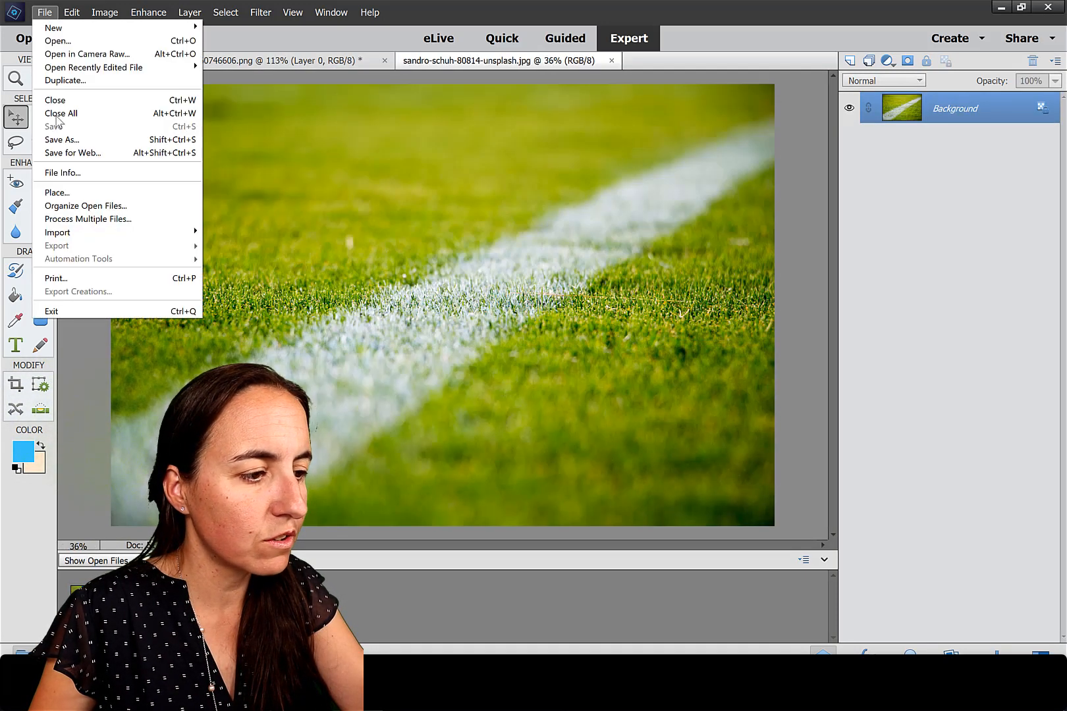
click(89, 154)
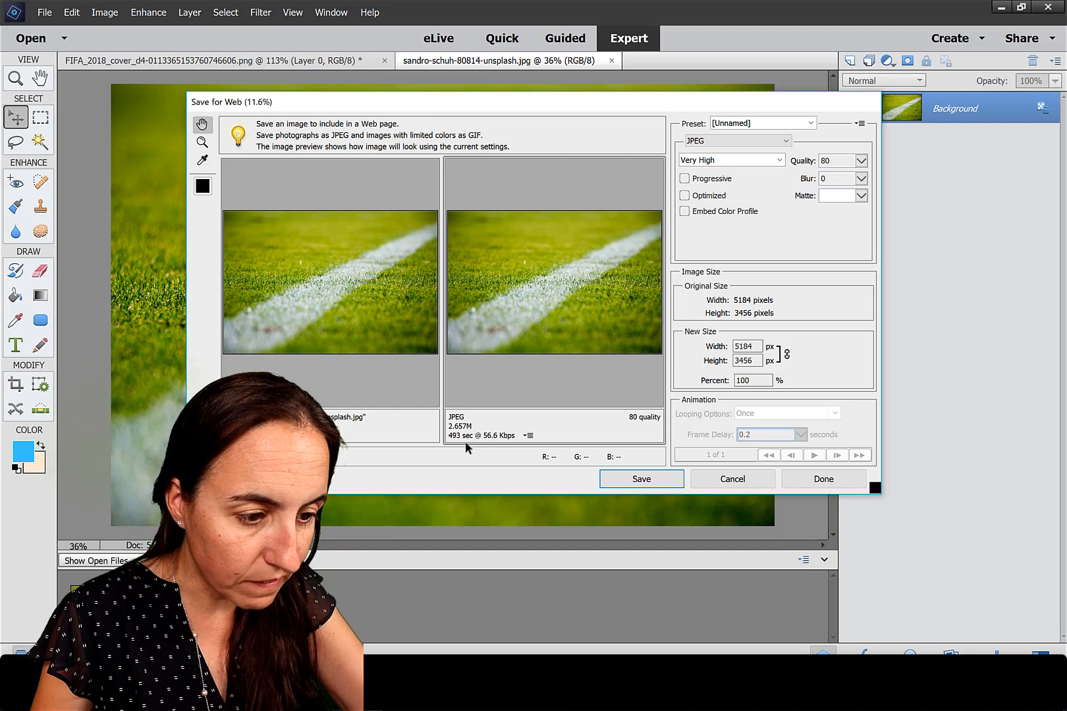
click(728, 162)
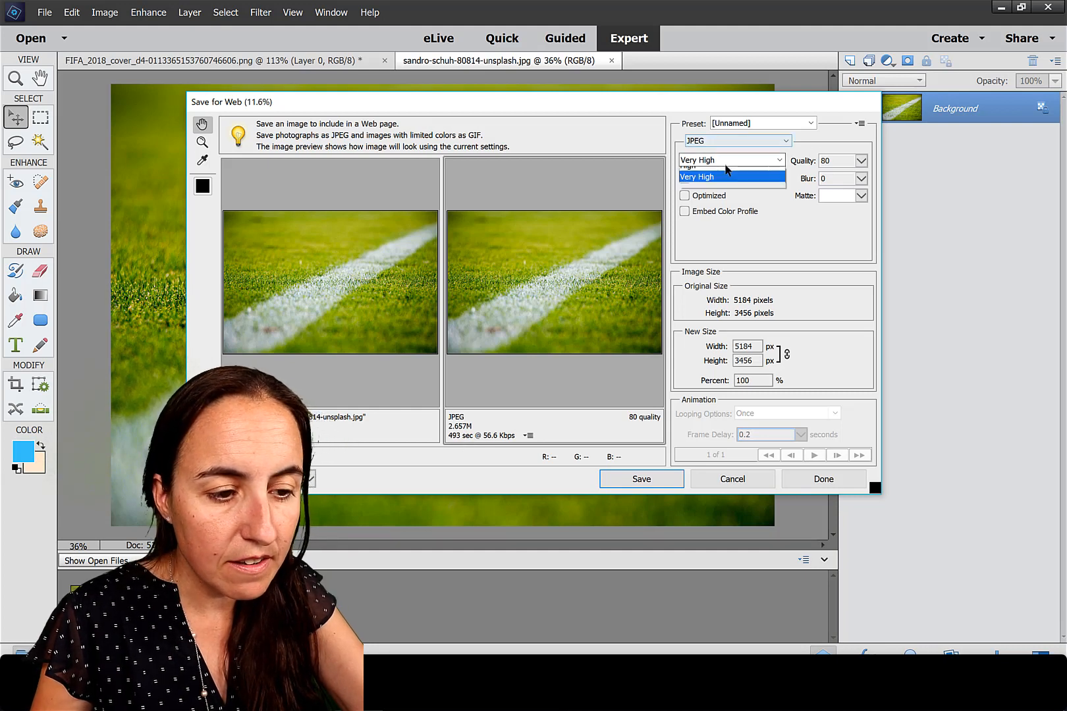
click(718, 197)
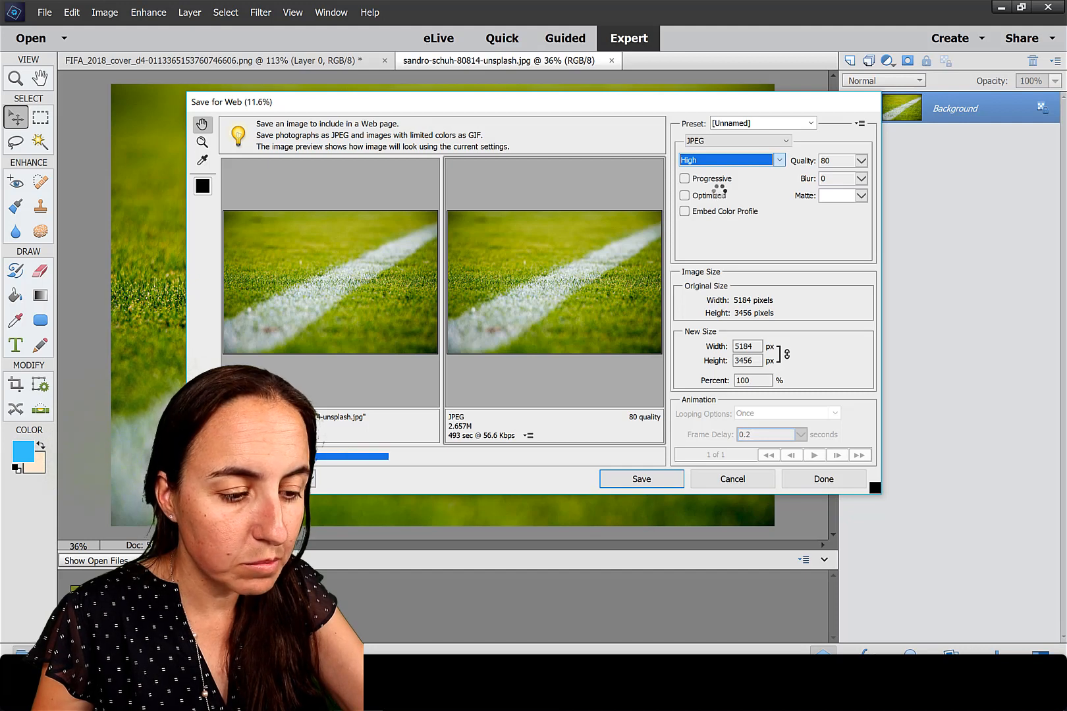
click(722, 164)
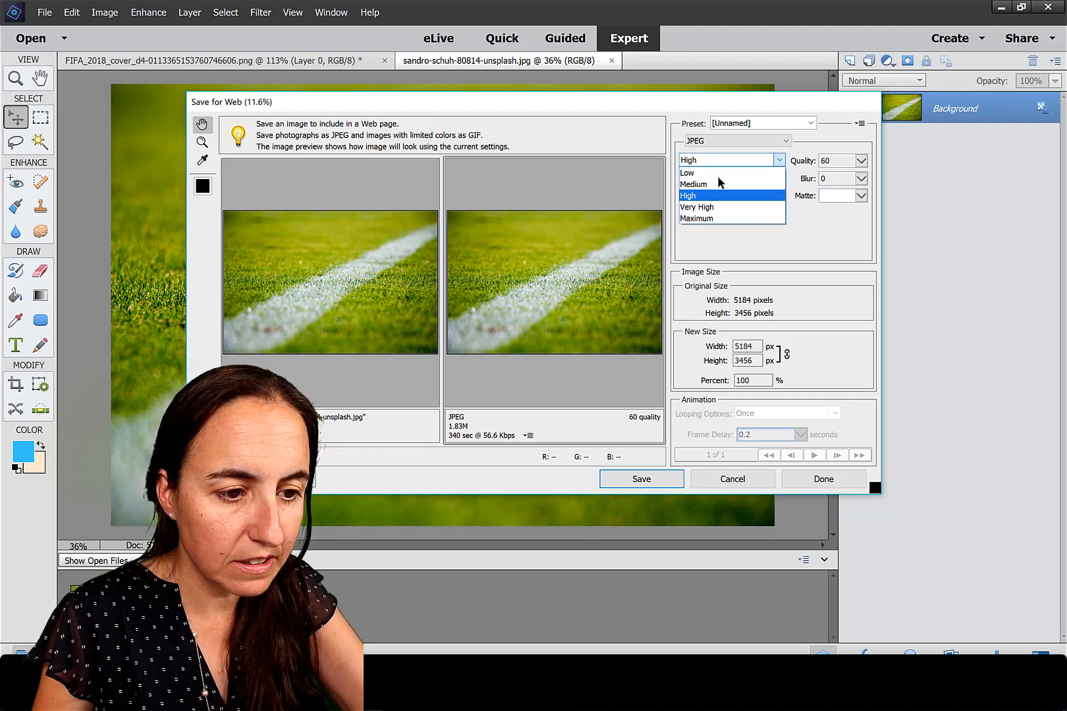
click(720, 185)
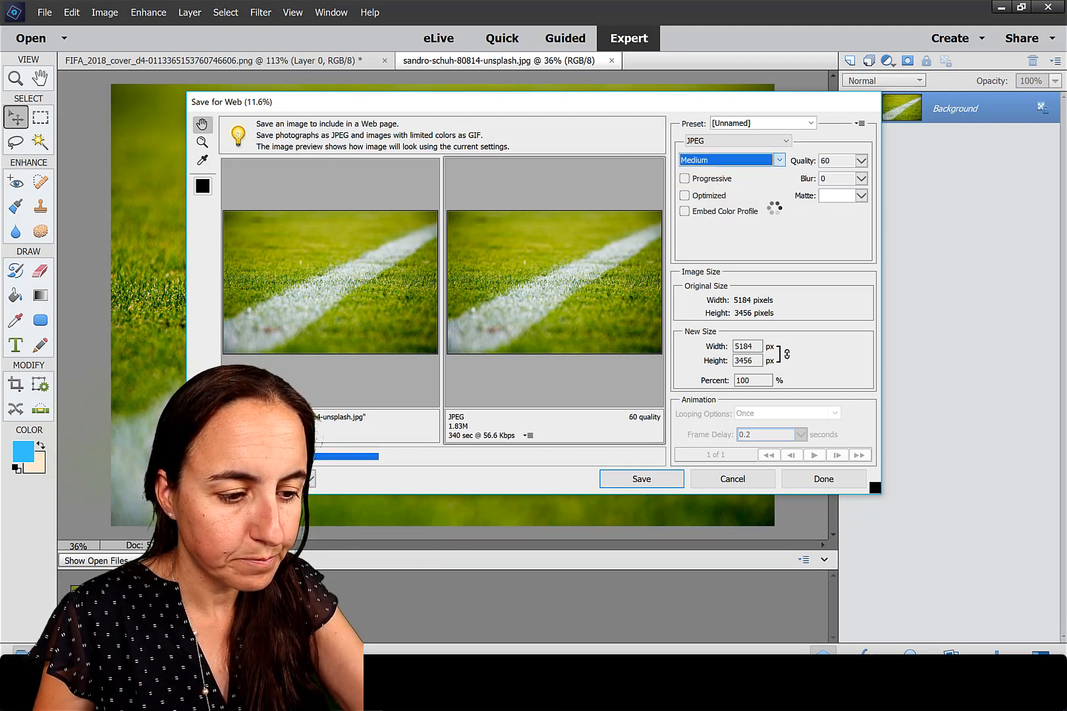
- Save the optimized photo in Downloads as sandro-schuh-80814-unsplash.jpg, replacing the existing file
click(639, 479)
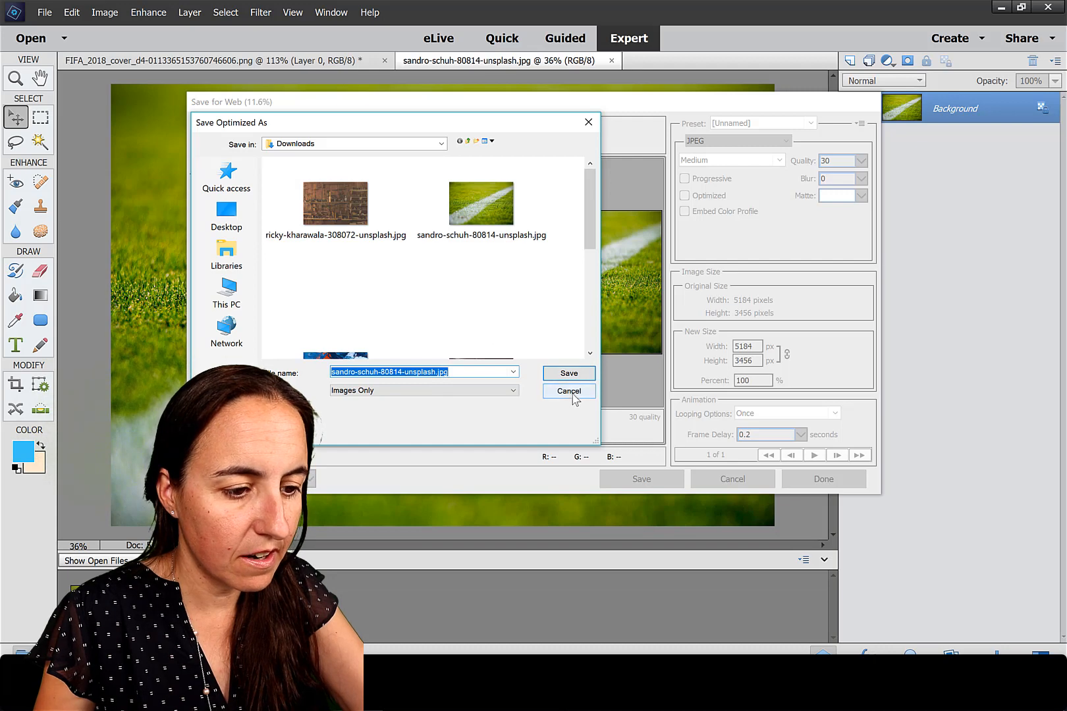
click(464, 372)
click(568, 373)
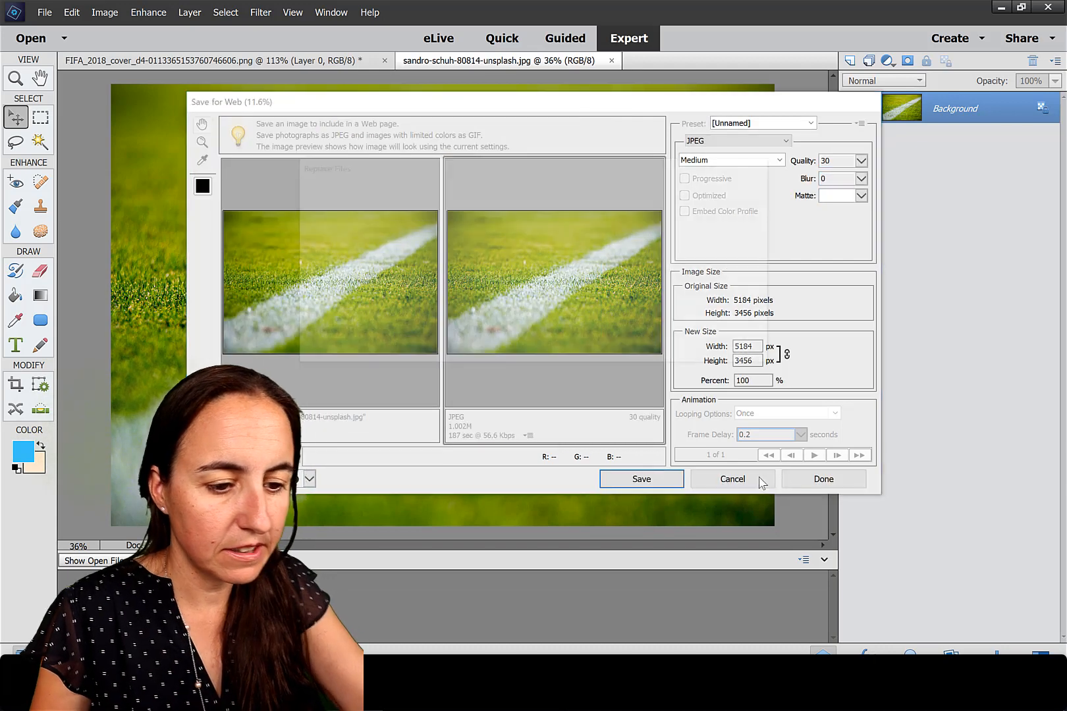
click(625, 349)
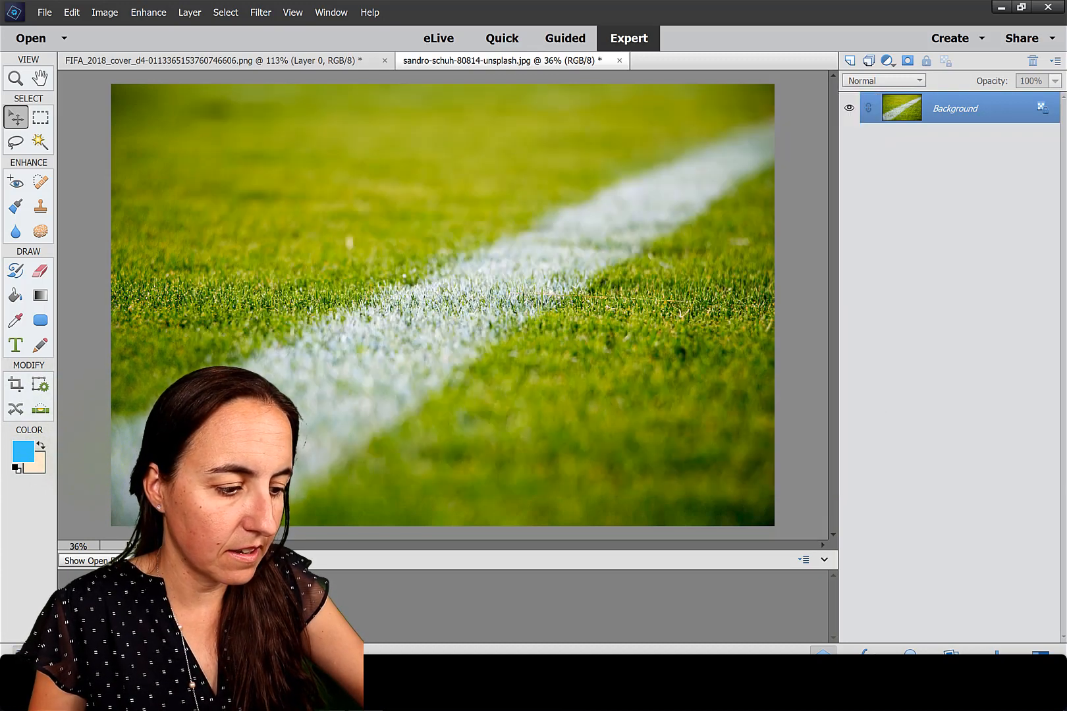
- Switch to Power BI Desktop and replace the flag page's background image with the optimized grass photo
click(158, 698)
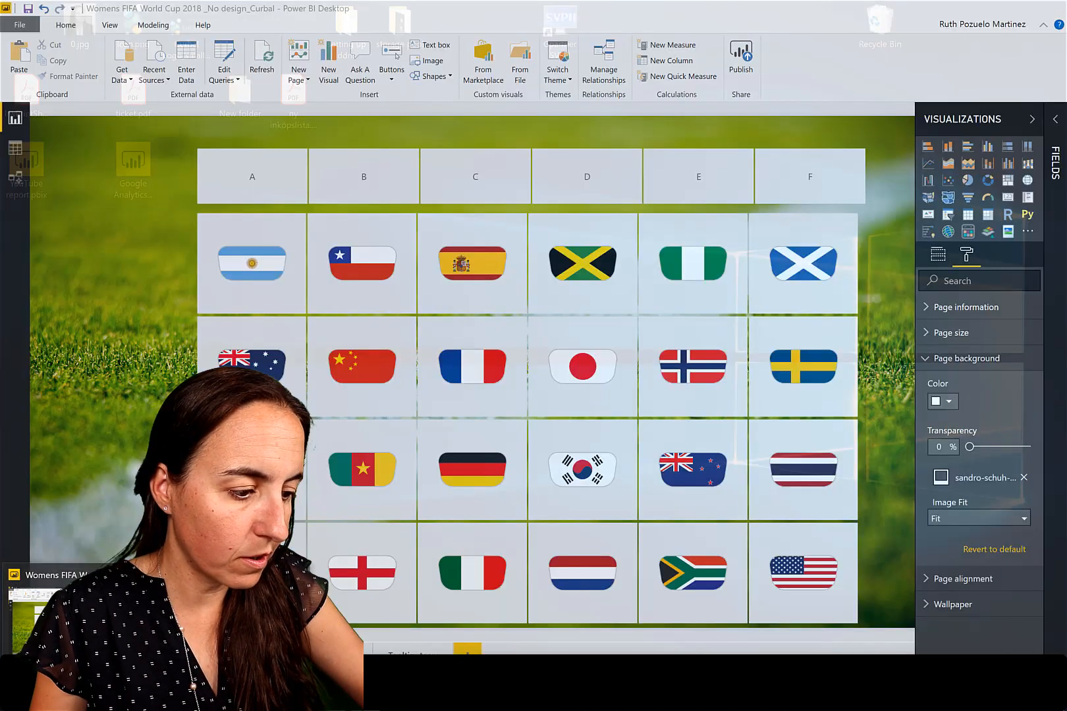
click(89, 623)
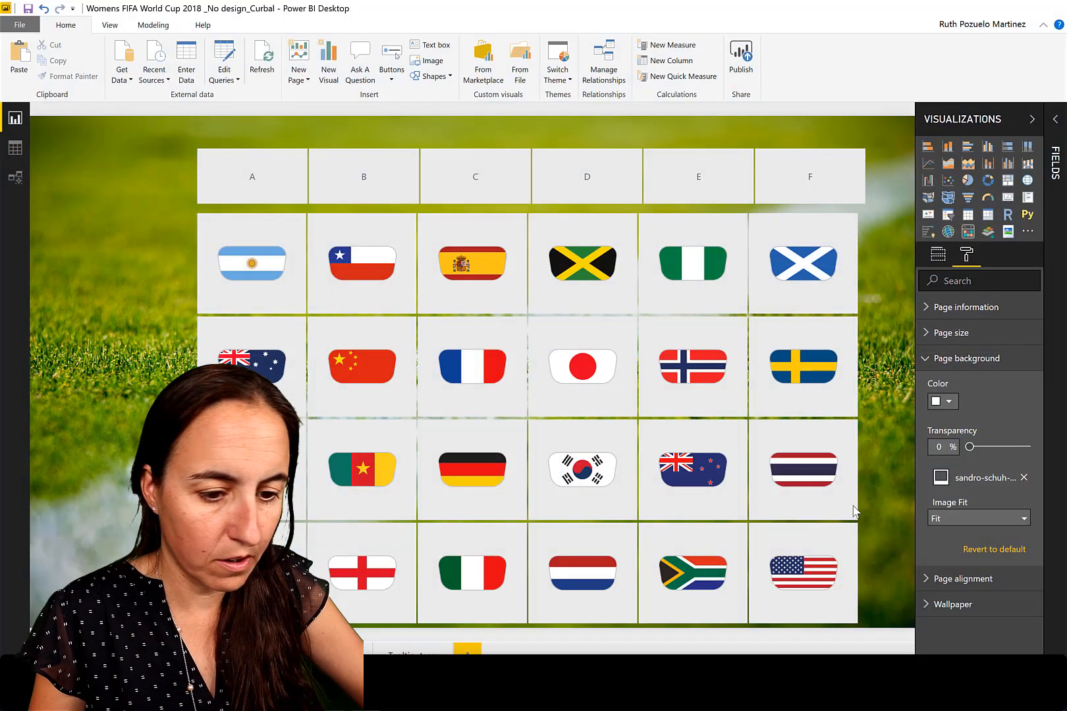
click(1023, 478)
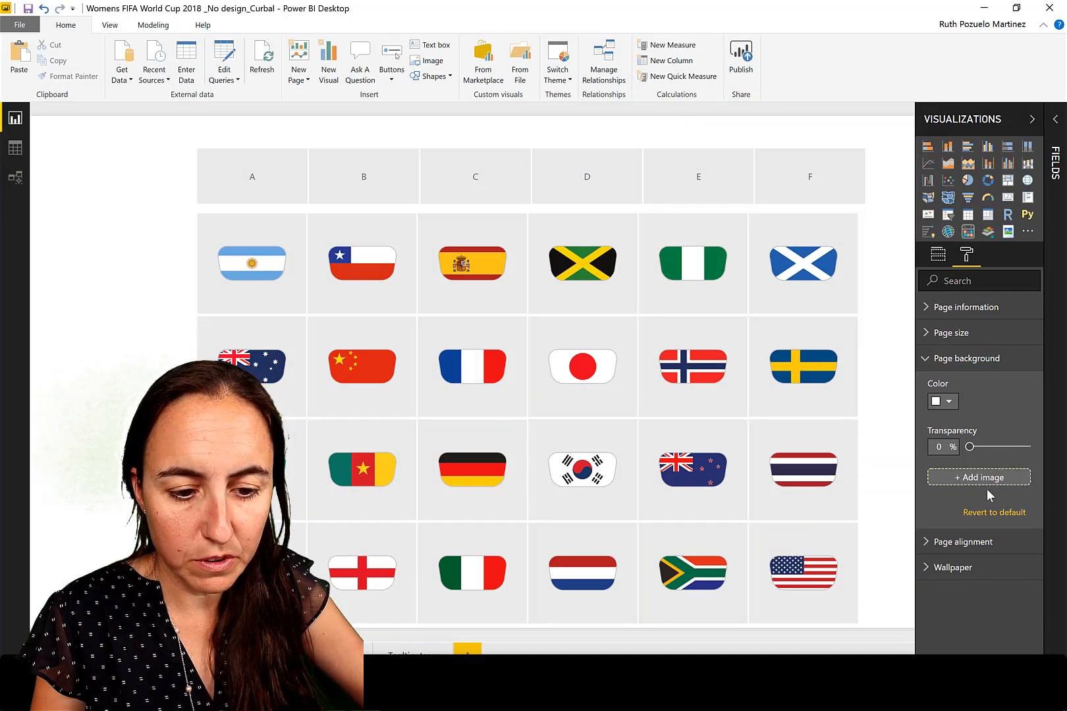
click(997, 486)
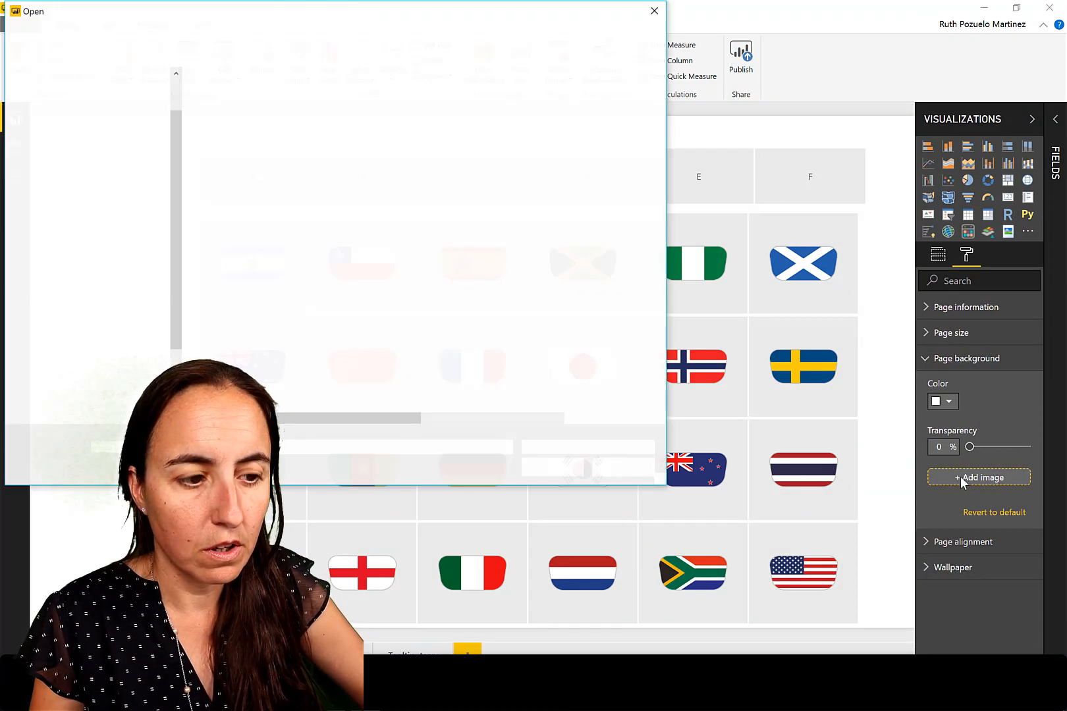
click(571, 470)
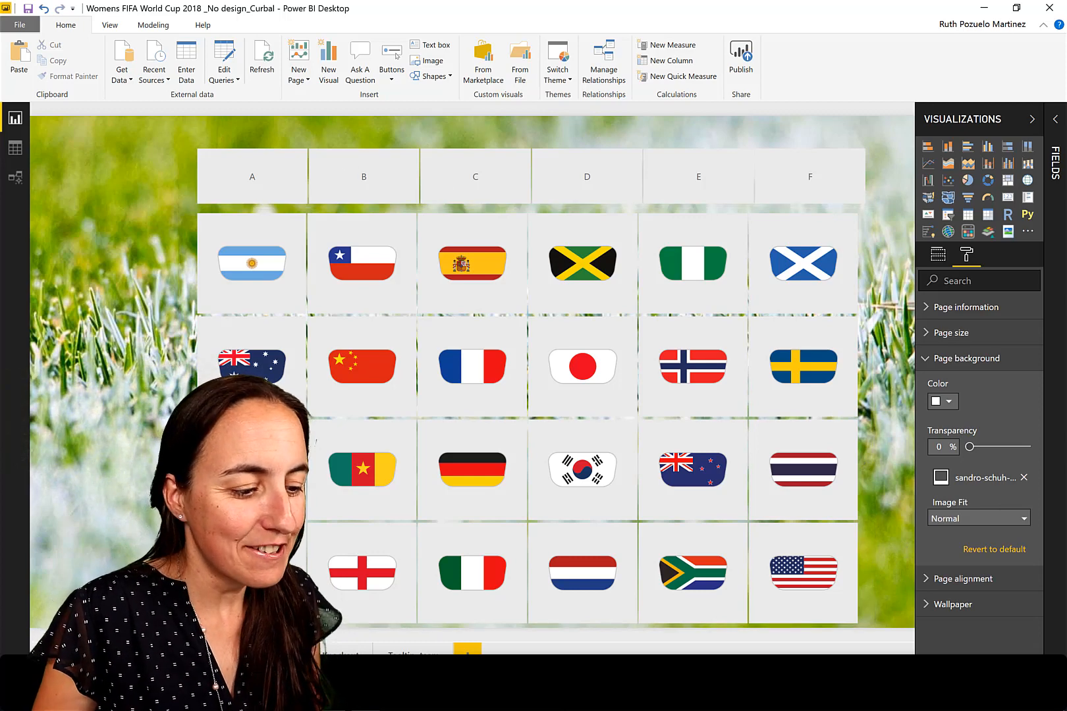
click(156, 697)
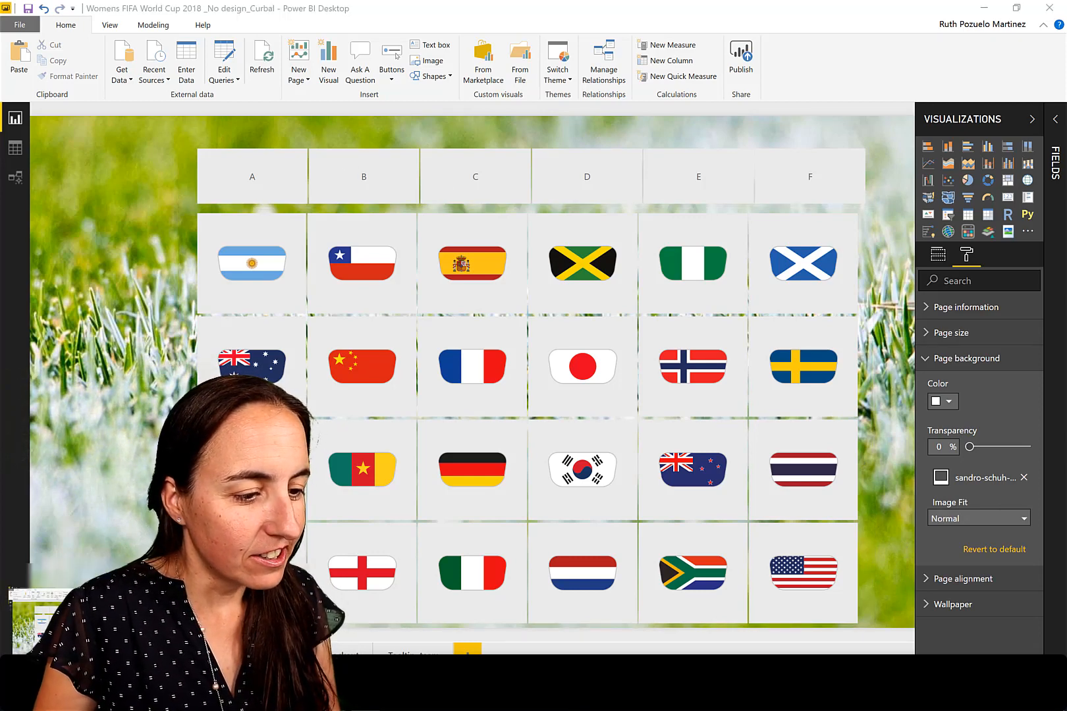
click(158, 619)
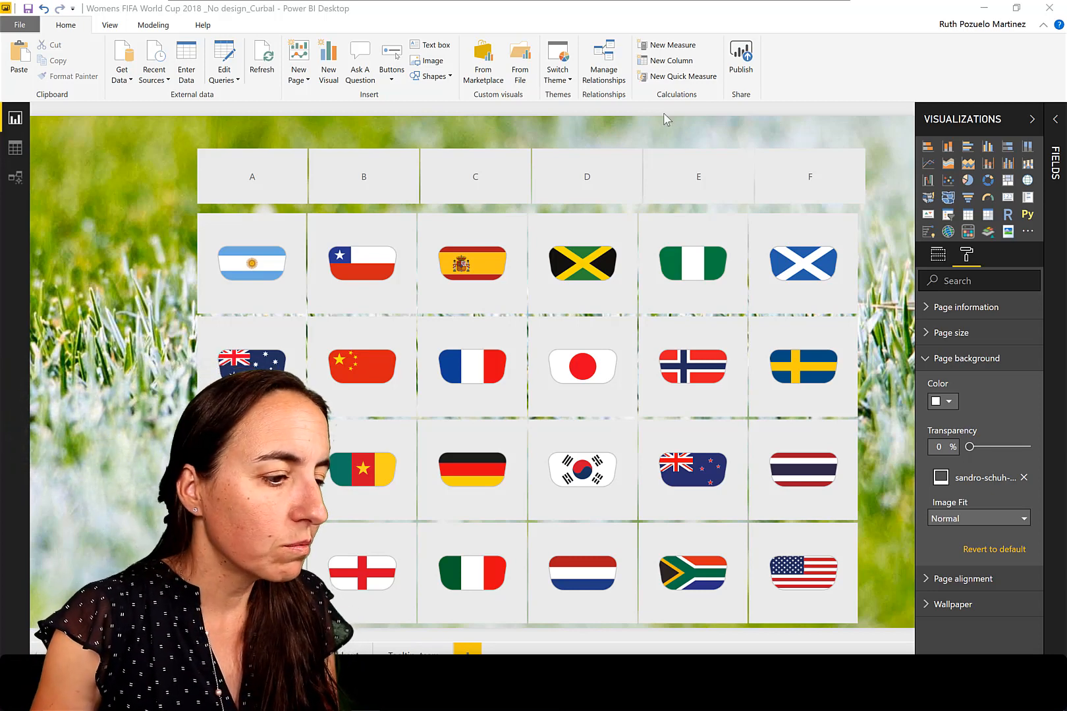
- Try to set the page background's image fit to Fit
click(980, 523)
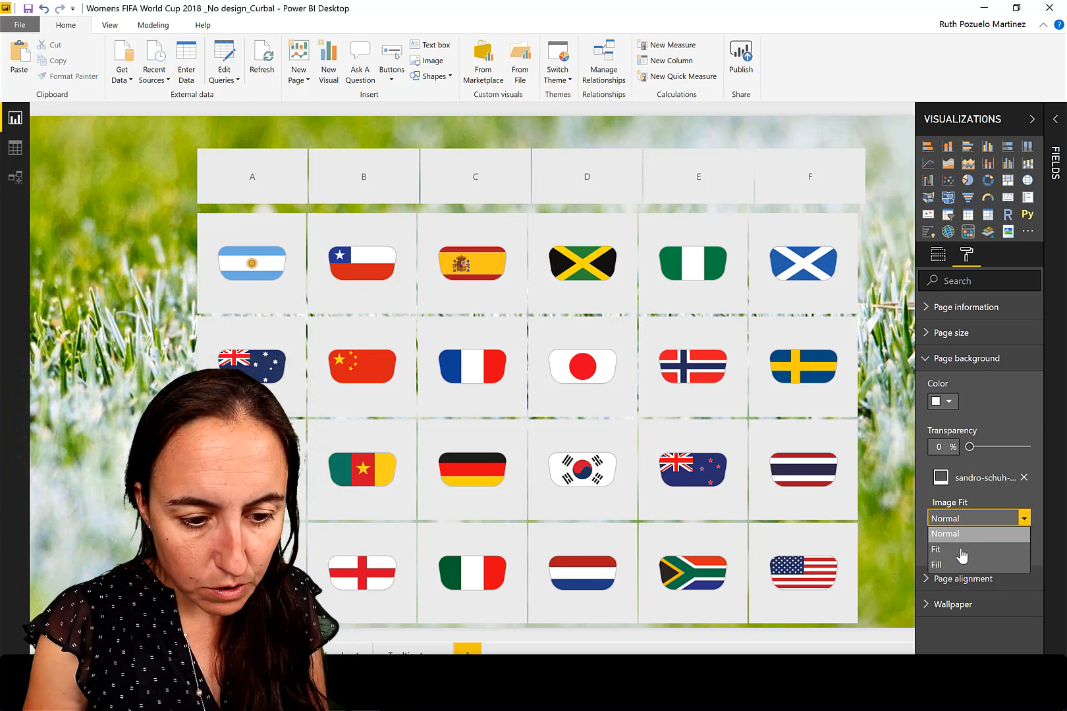
click(962, 556)
click(968, 554)
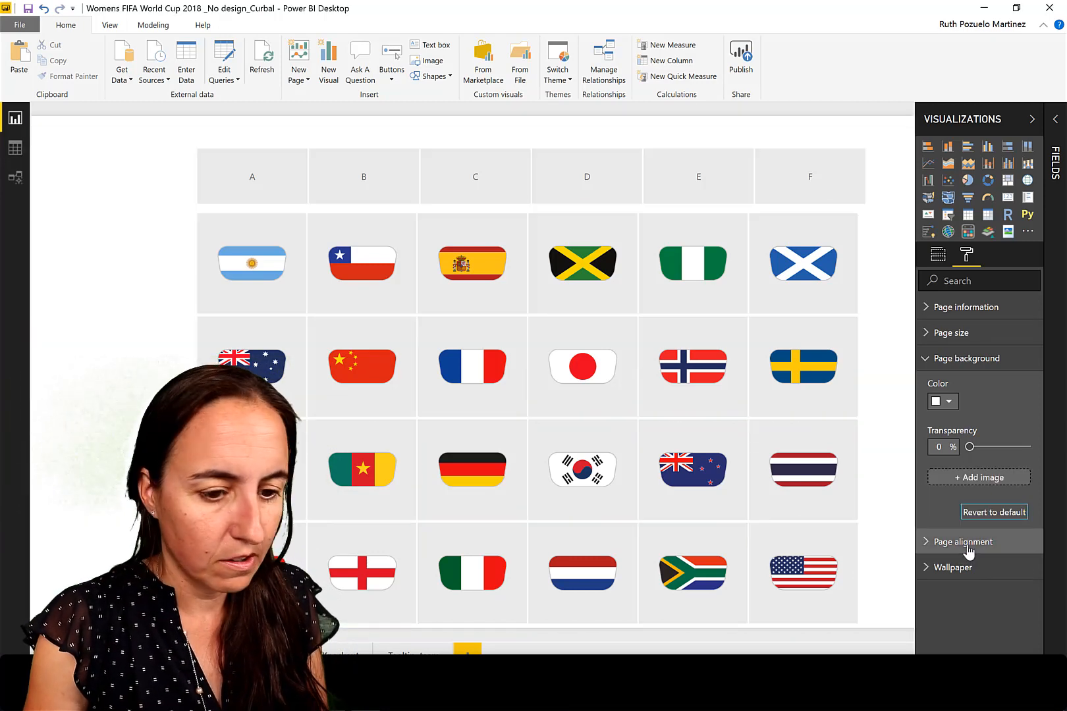
- Add sandro-schuh-80814-unsplash.jpg as the page background again and set its image fit to Fit
click(988, 478)
click(295, 97)
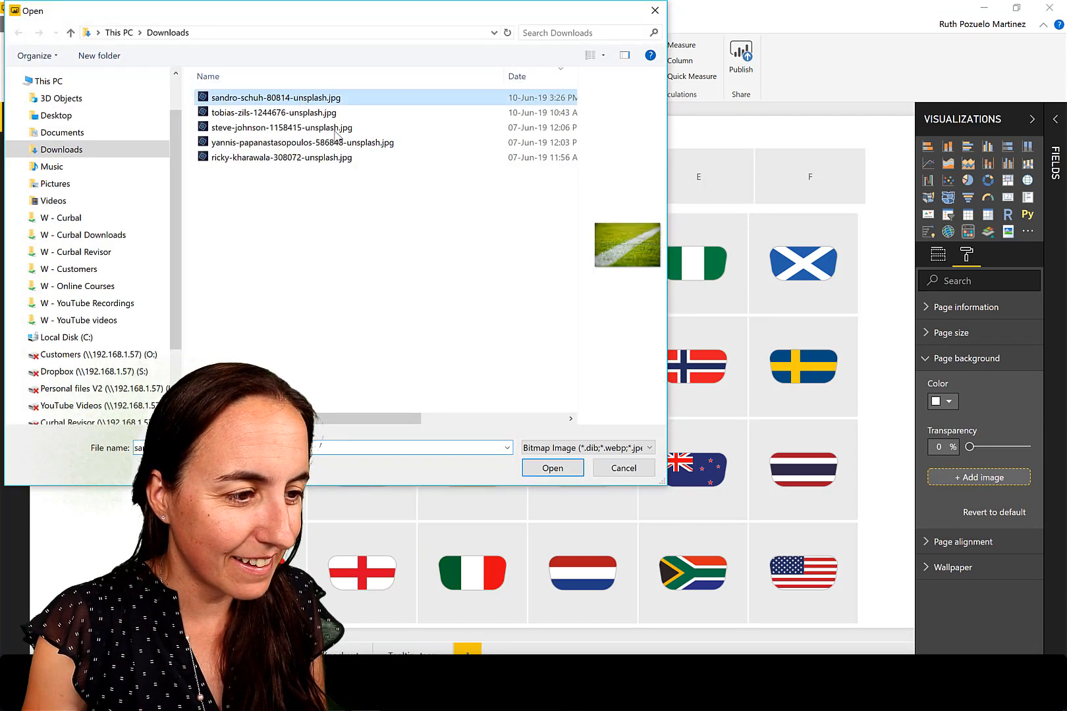
click(544, 470)
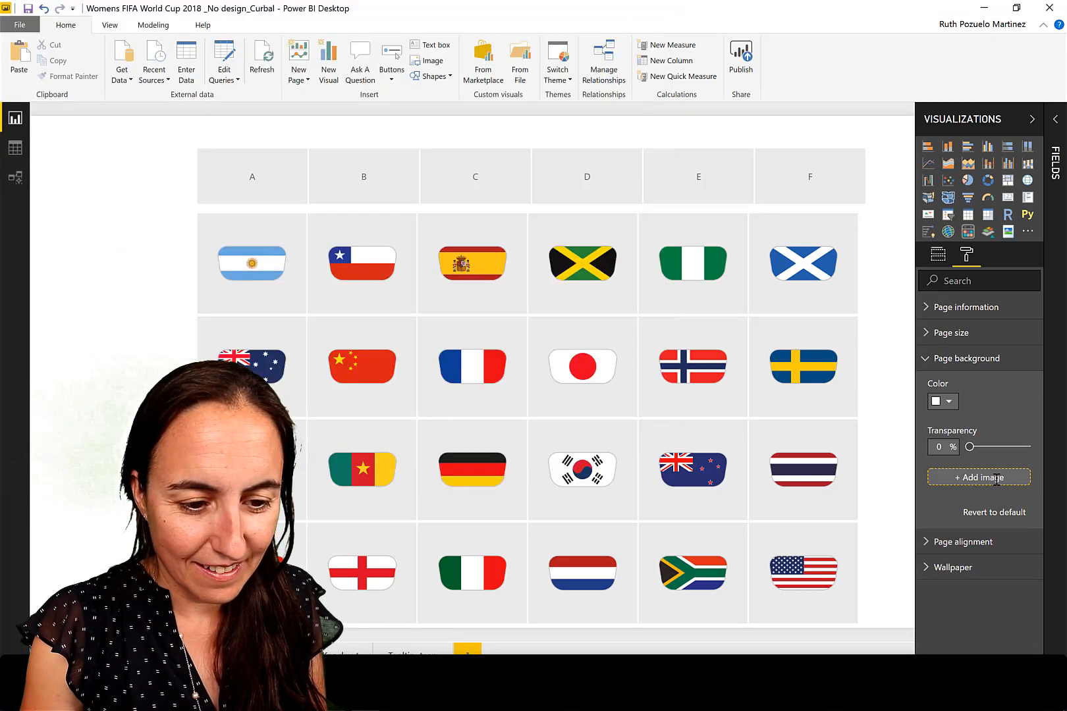
click(958, 520)
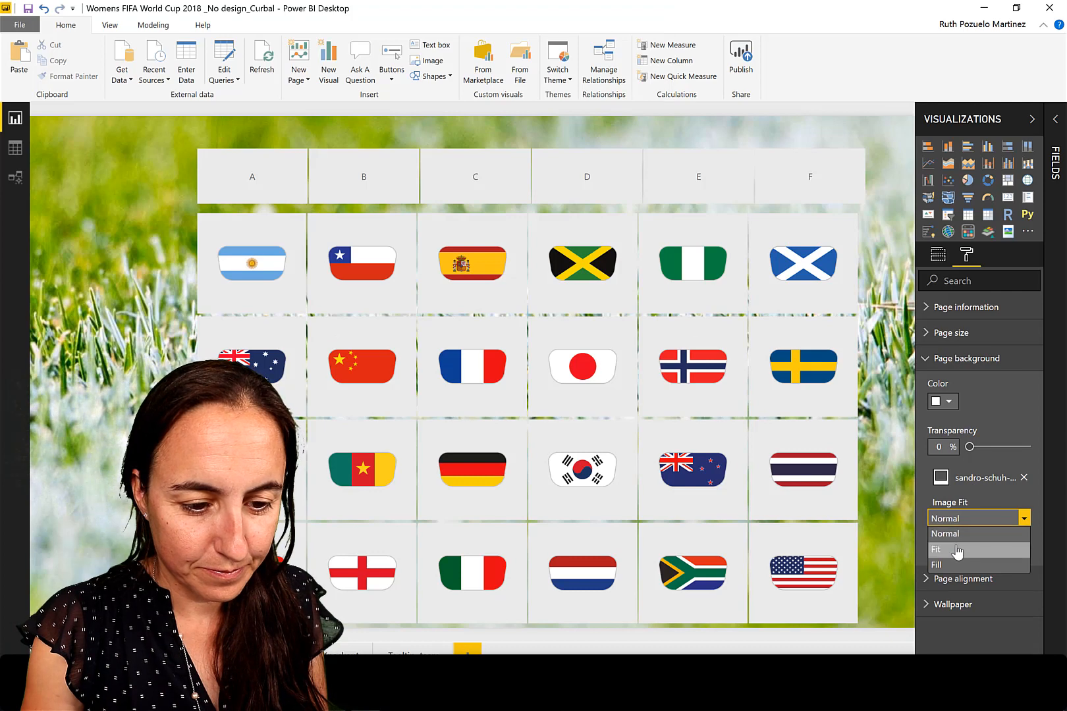
click(958, 549)
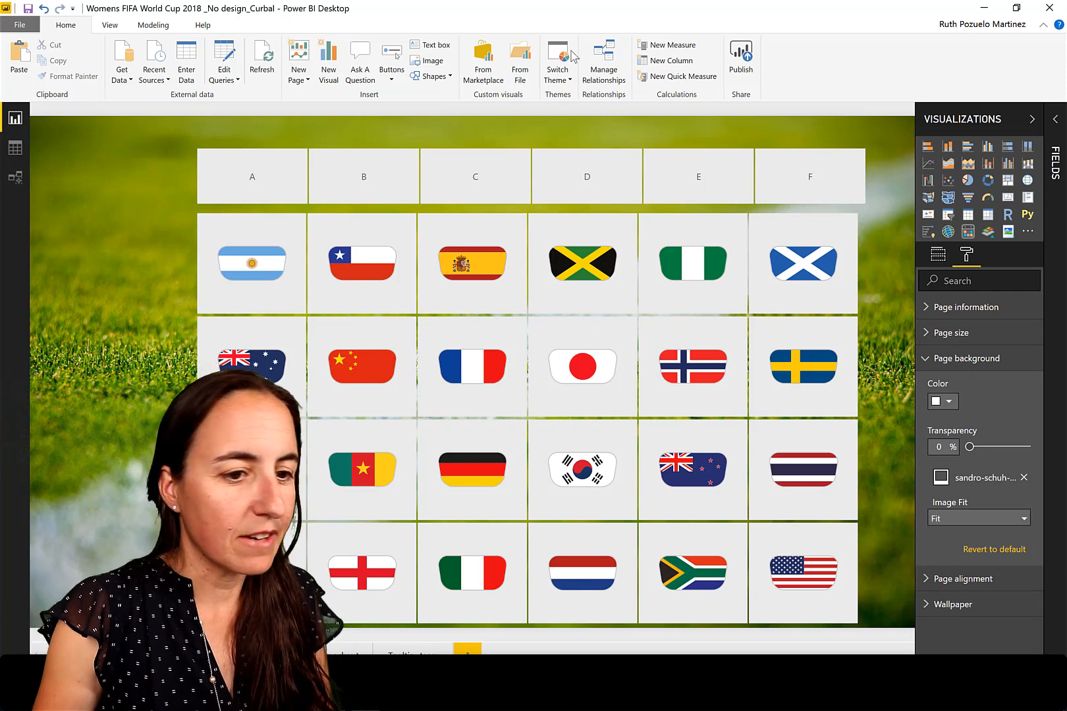
- Deselect the flag slicer and insert an empty text box on the flag page
click(875, 564)
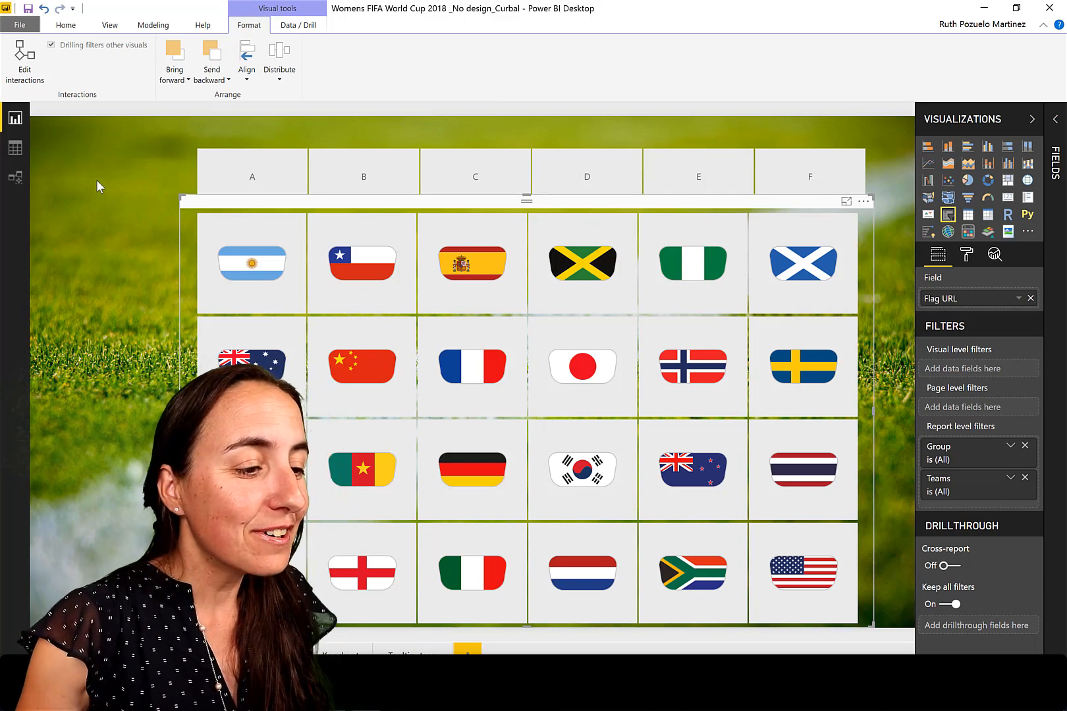
click(96, 178)
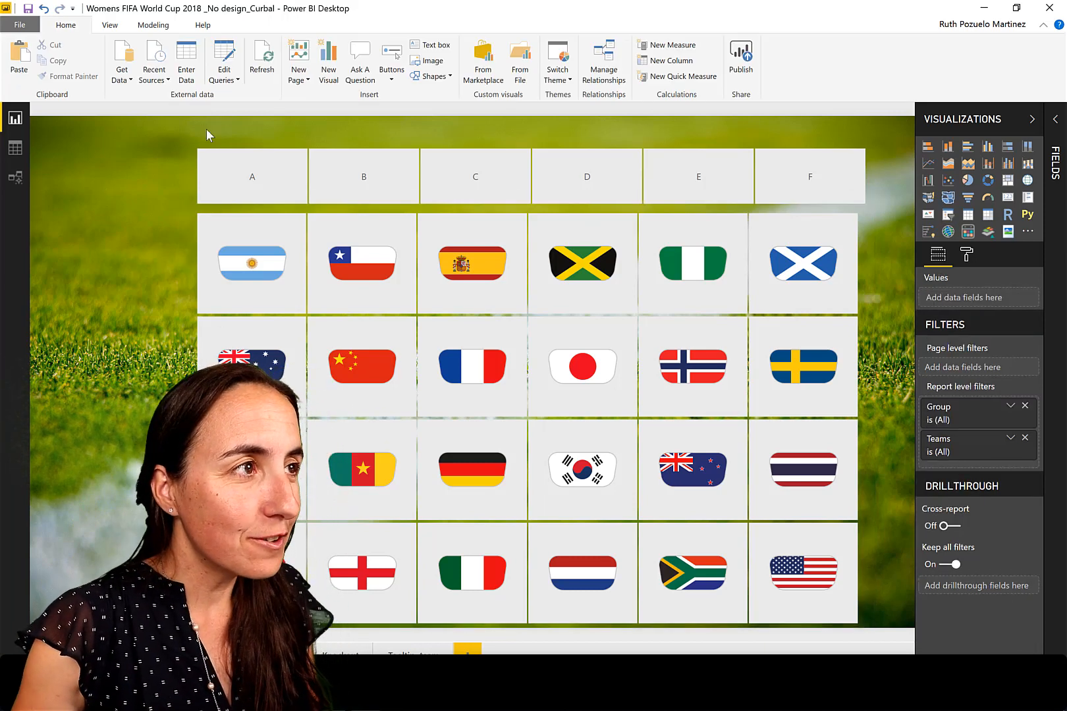
click(110, 26)
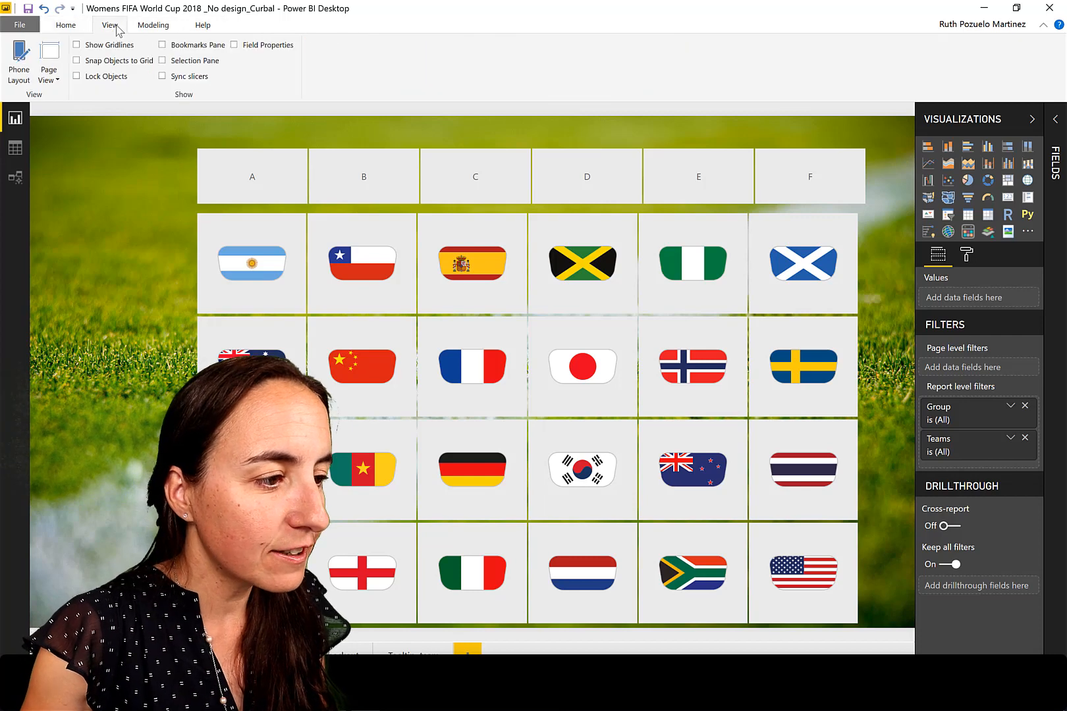
click(64, 28)
click(438, 46)
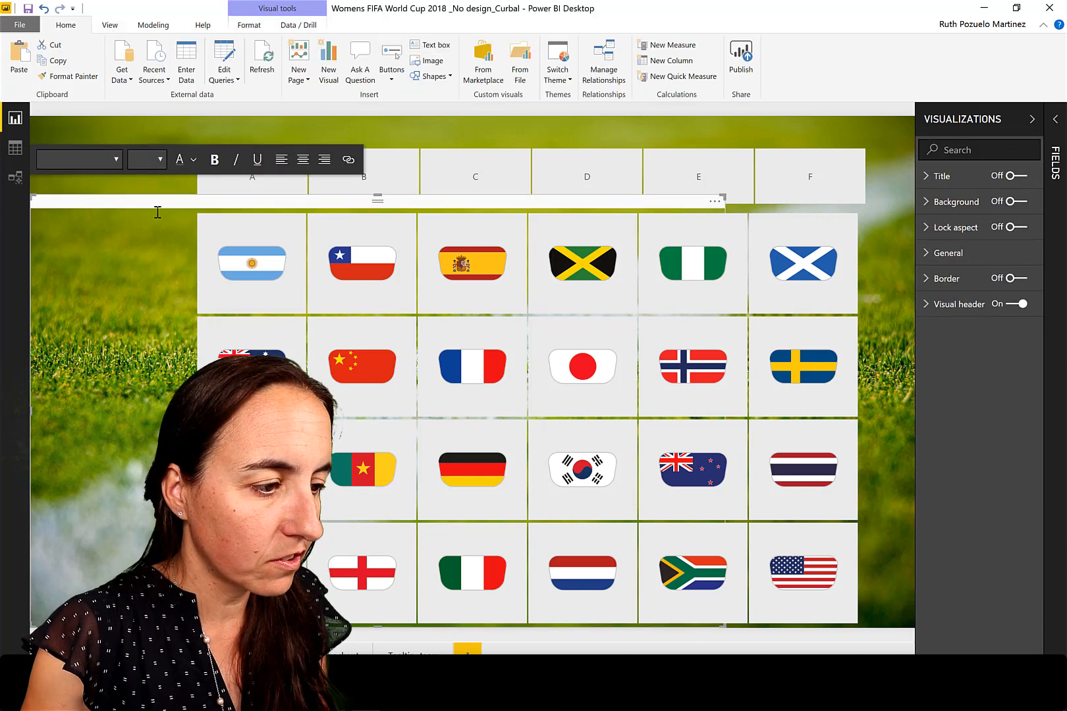
- Review the visual header options in the current file's report settings and accept the options
click(20, 24)
mouse_move(66, 337)
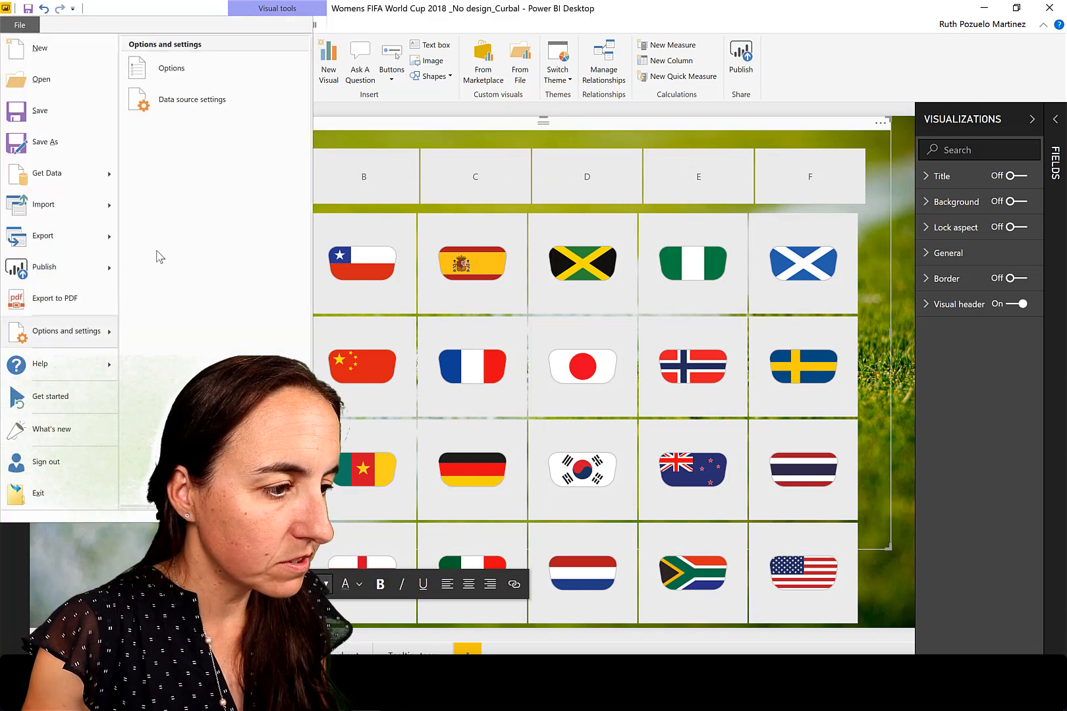
click(214, 79)
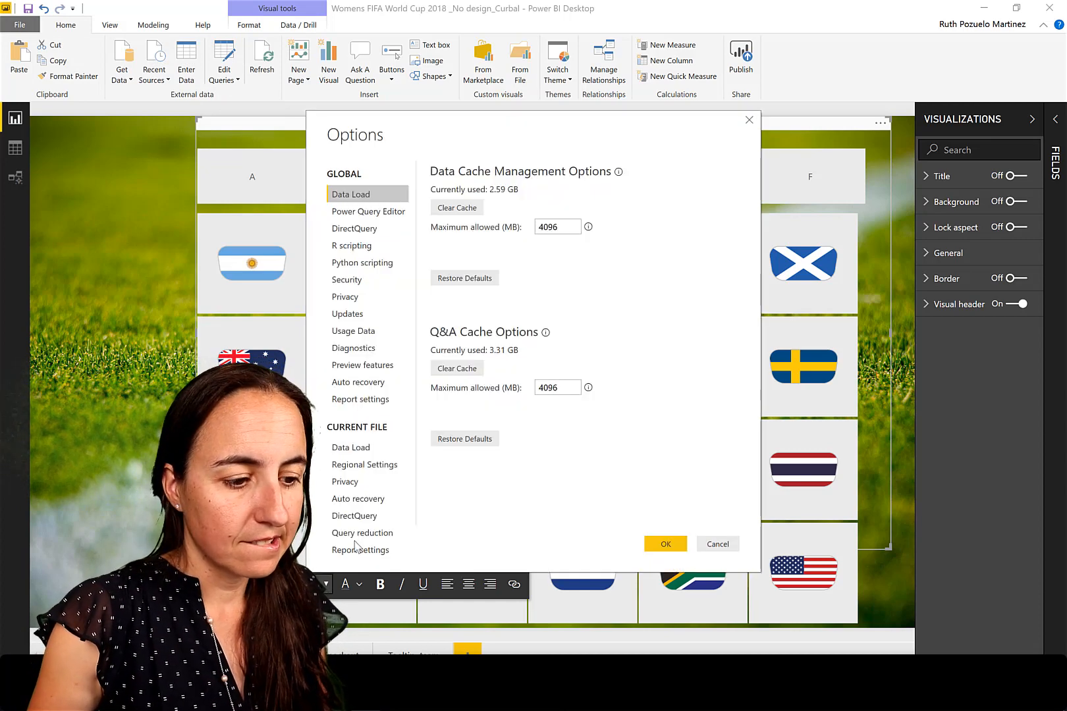
click(355, 549)
click(565, 233)
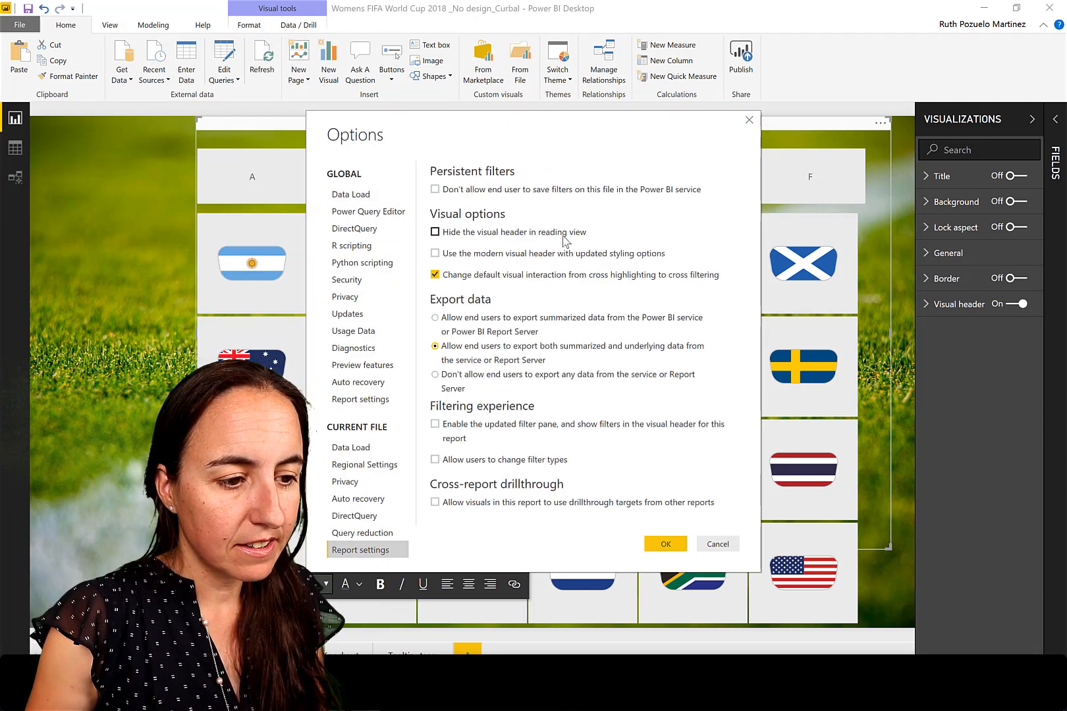
click(665, 544)
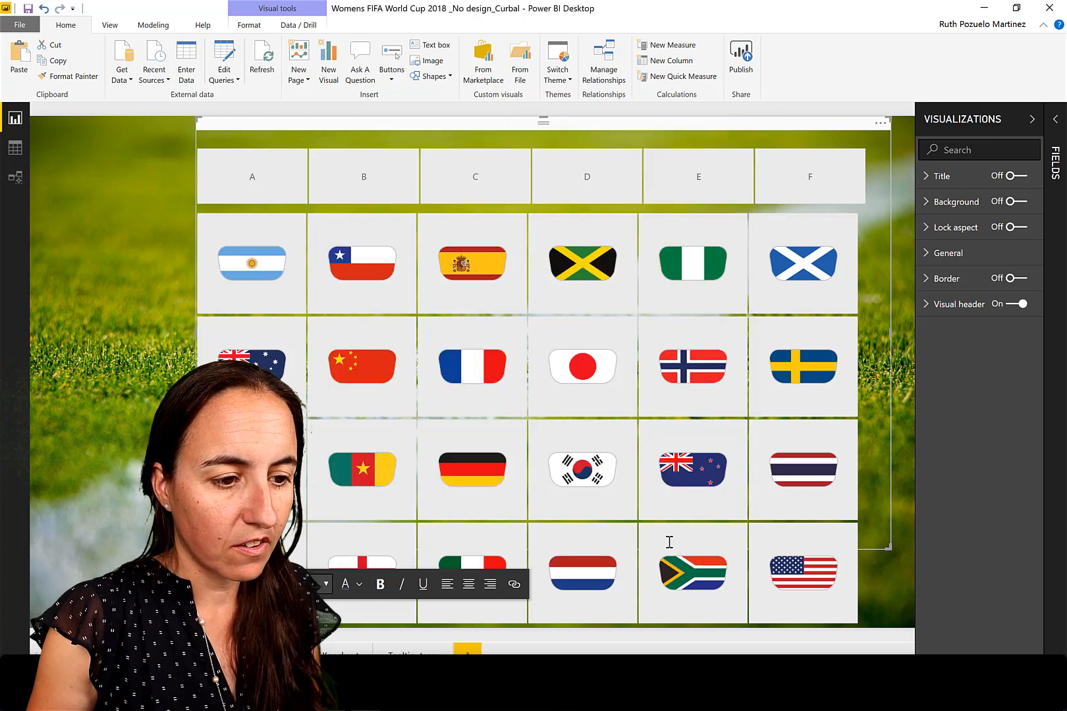
- Enable the modern visual header with updated styling options in the current file's report settings
click(906, 157)
click(733, 138)
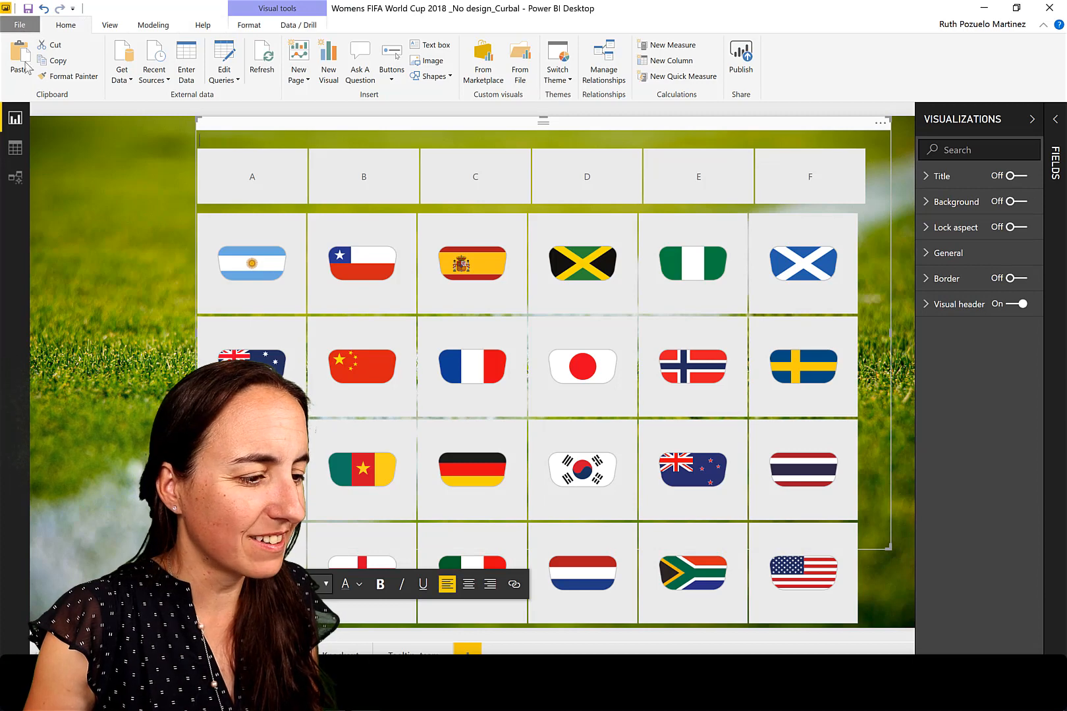
click(20, 24)
mouse_move(92, 324)
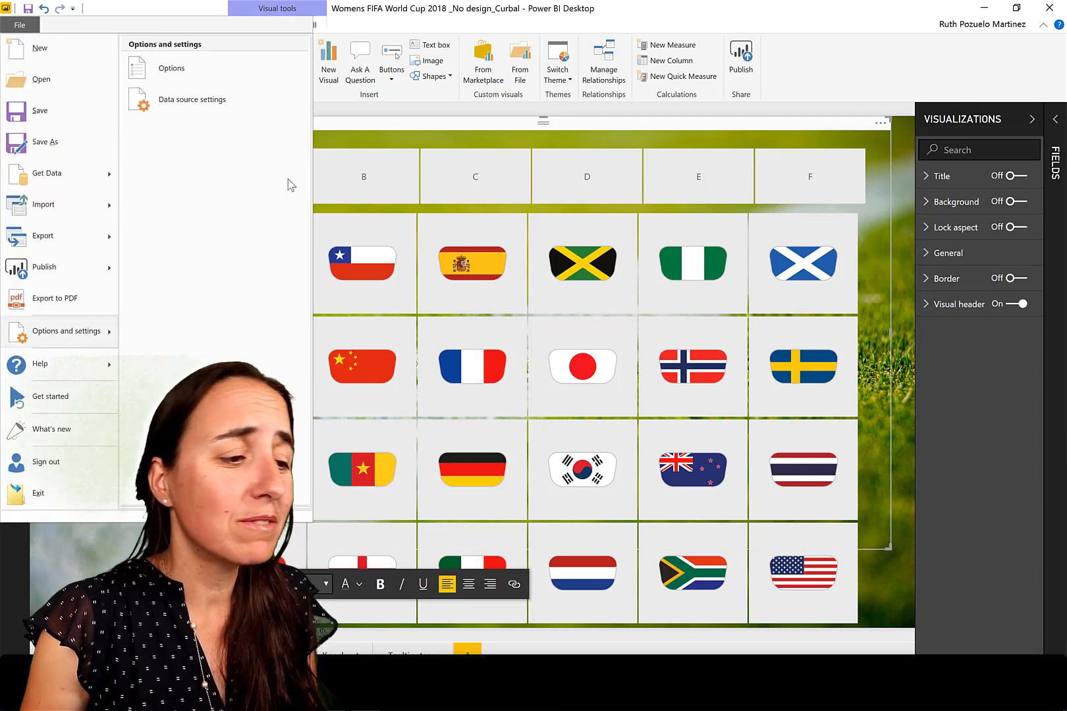
click(233, 81)
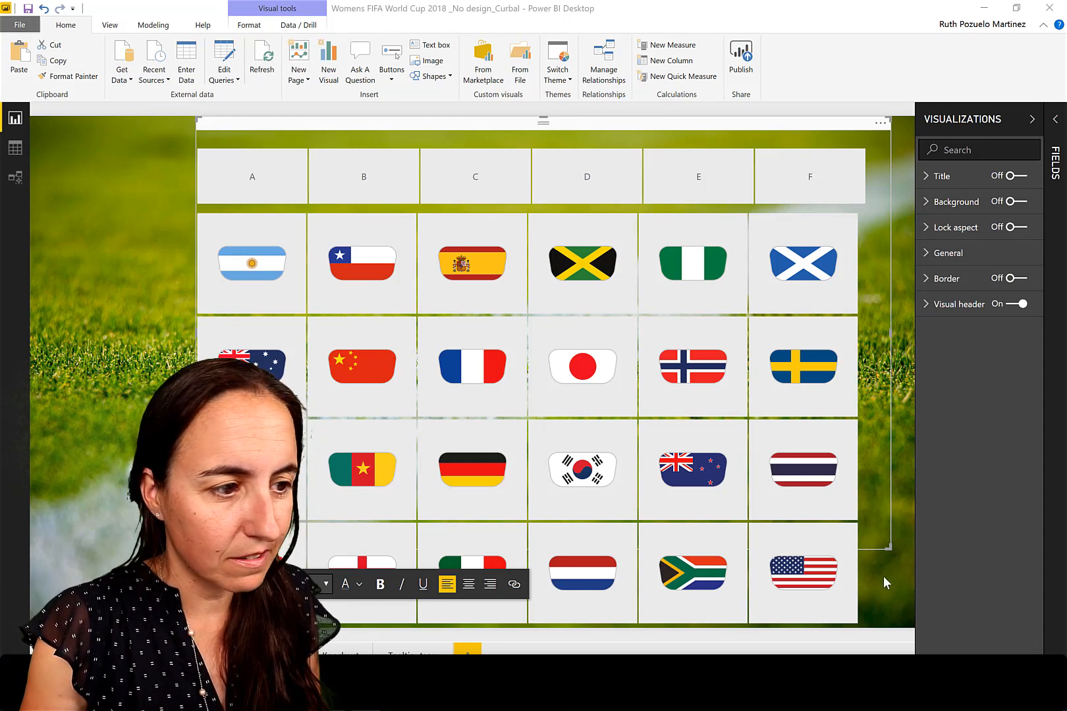
click(378, 550)
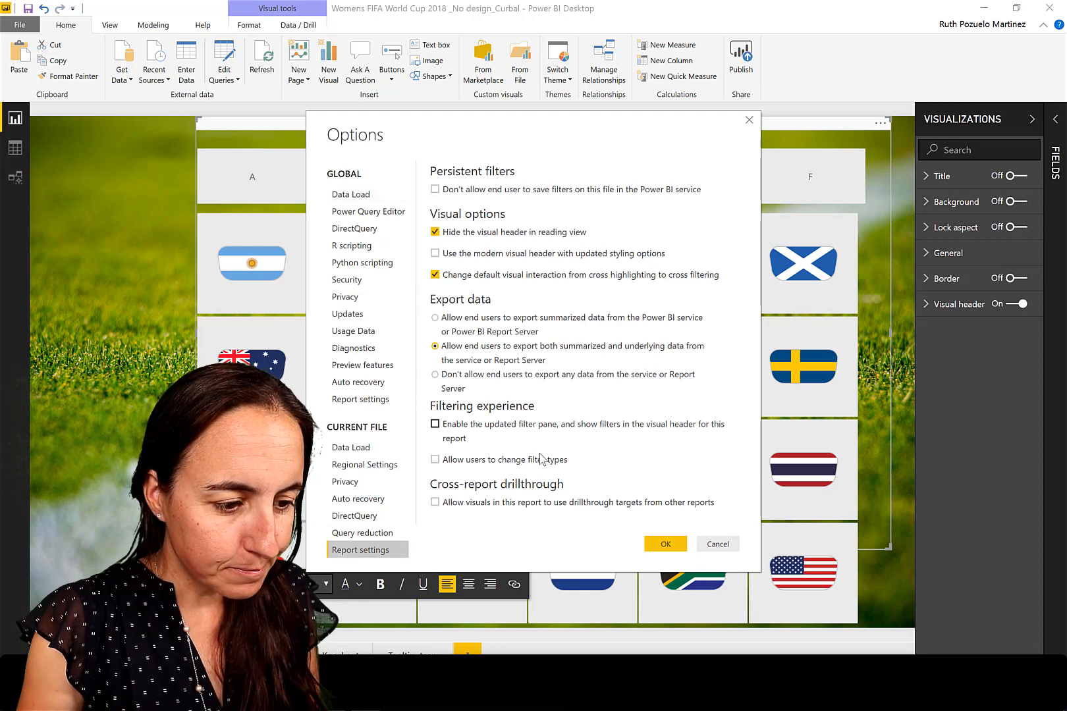
click(537, 258)
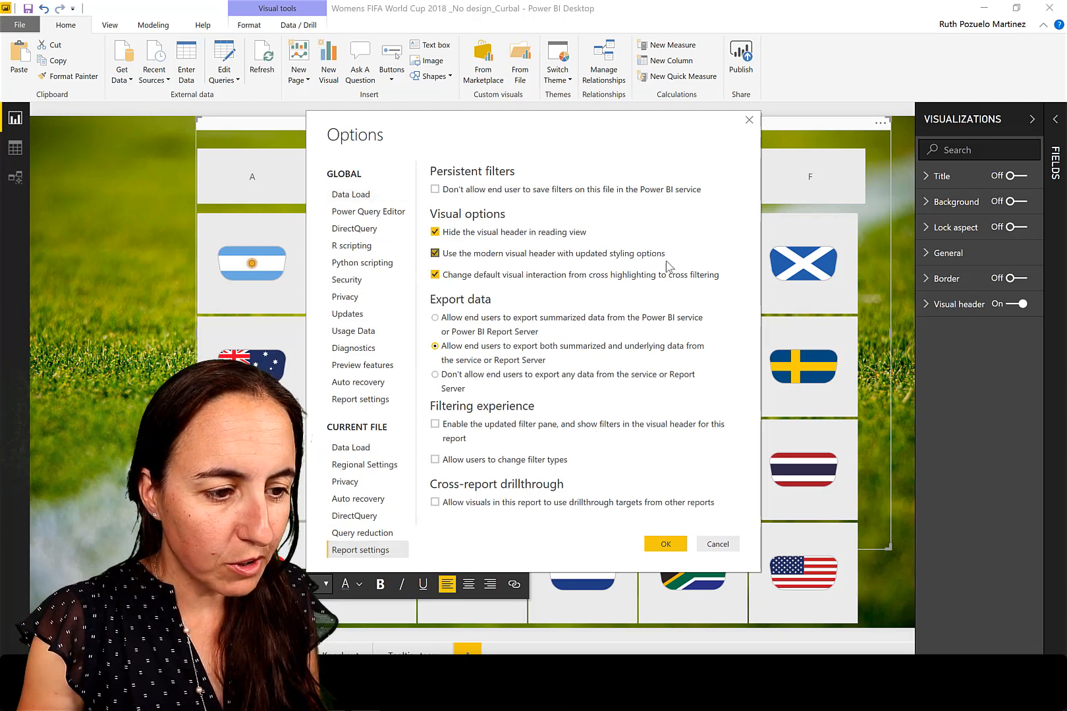
click(665, 544)
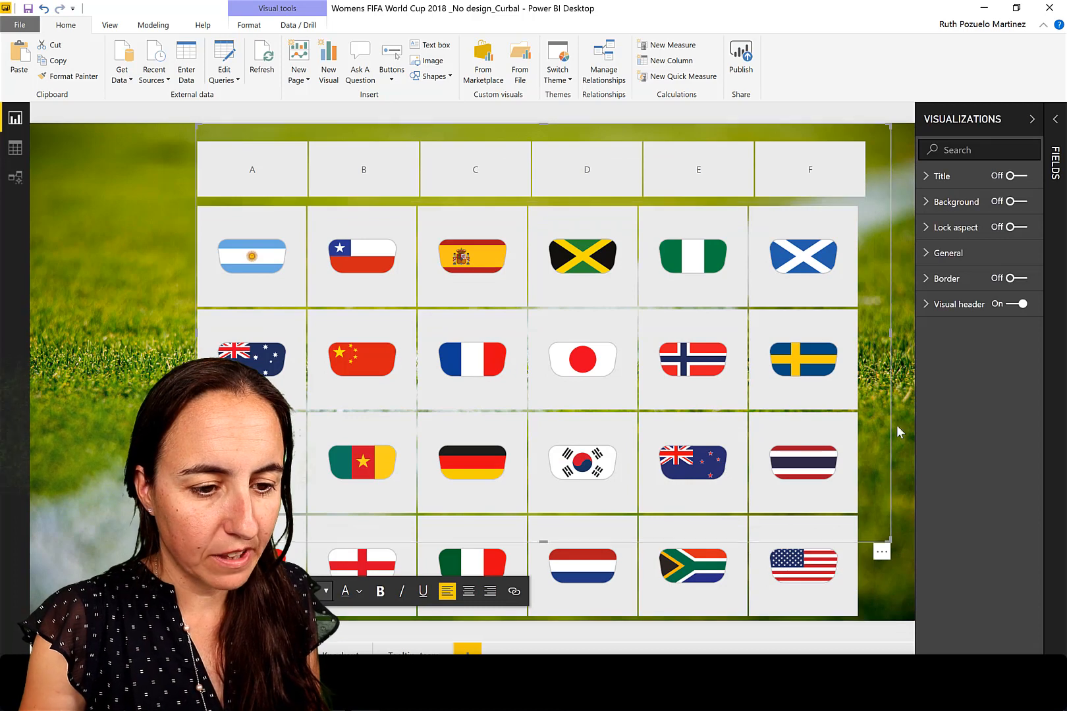
- Enlarge the empty text box to reach the page's right and bottom edges and extend slightly left of the slicers
click(893, 550)
drag(887, 551, 925, 647)
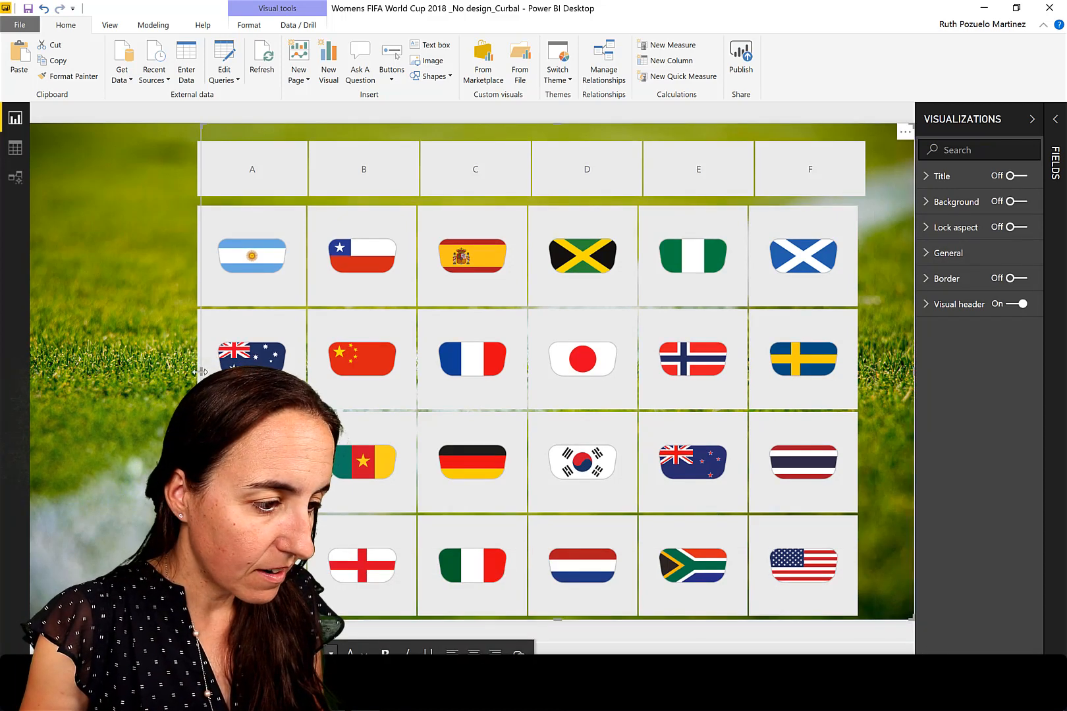
click(160, 377)
mouse_move(159, 371)
mouse_down()
mouse_move(145, 371)
mouse_move(164, 375)
mouse_up()
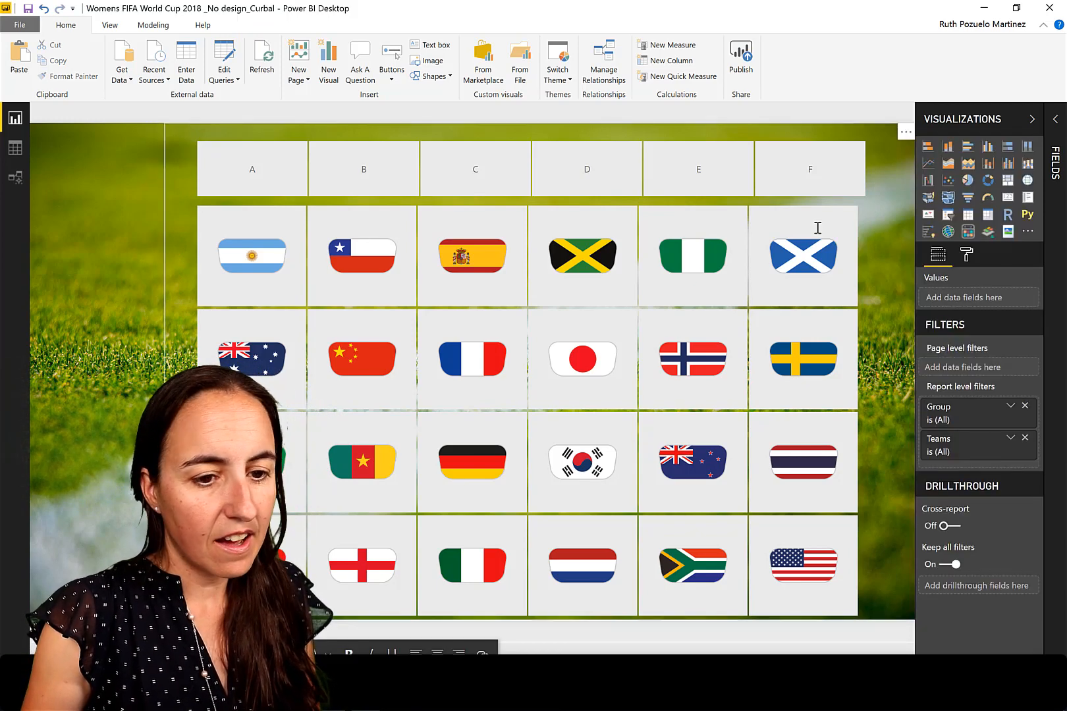
- Turn on the text box's background with the custom magenta FF2FF5 and 0% transparency
click(966, 255)
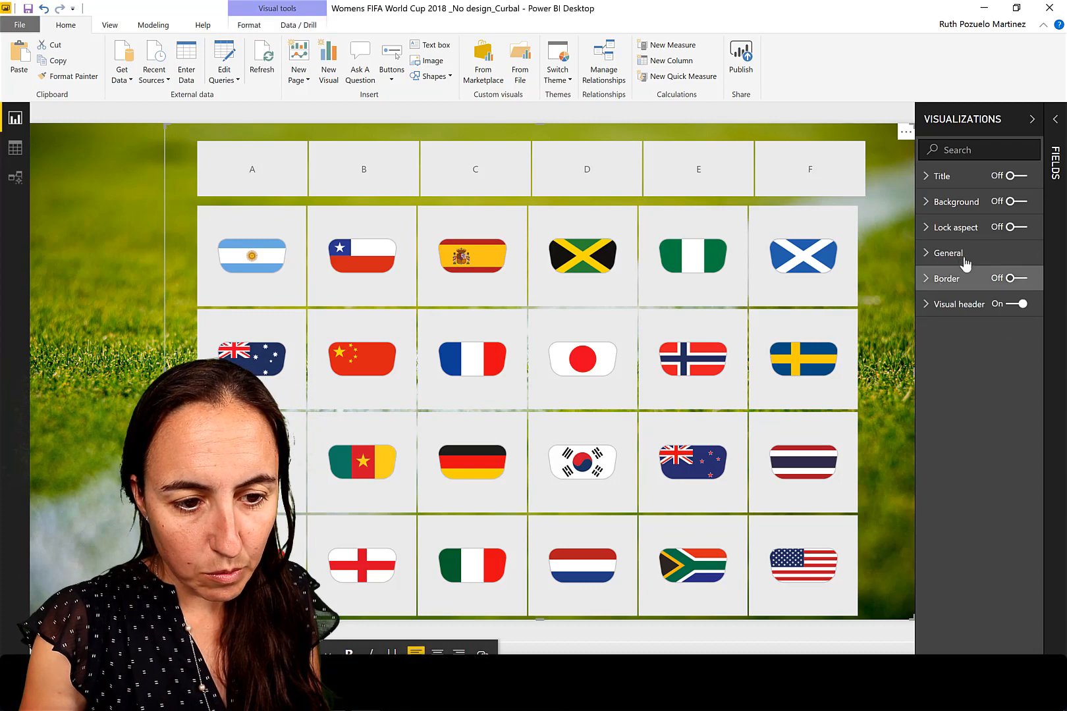
click(1009, 201)
click(961, 204)
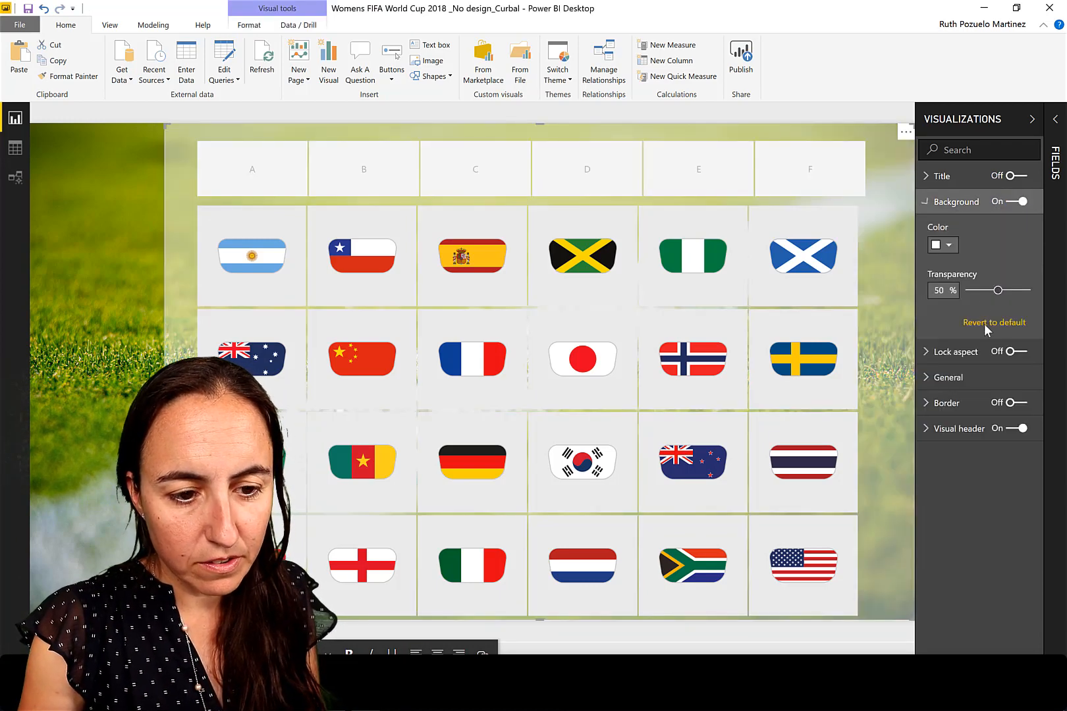
click(945, 248)
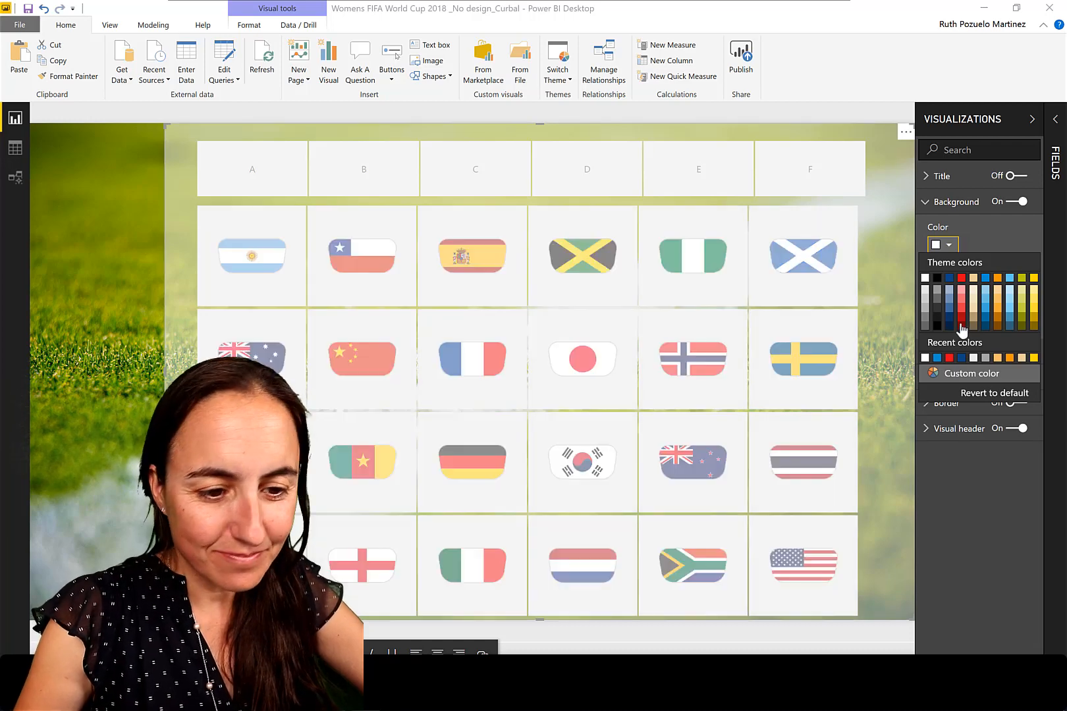
click(961, 377)
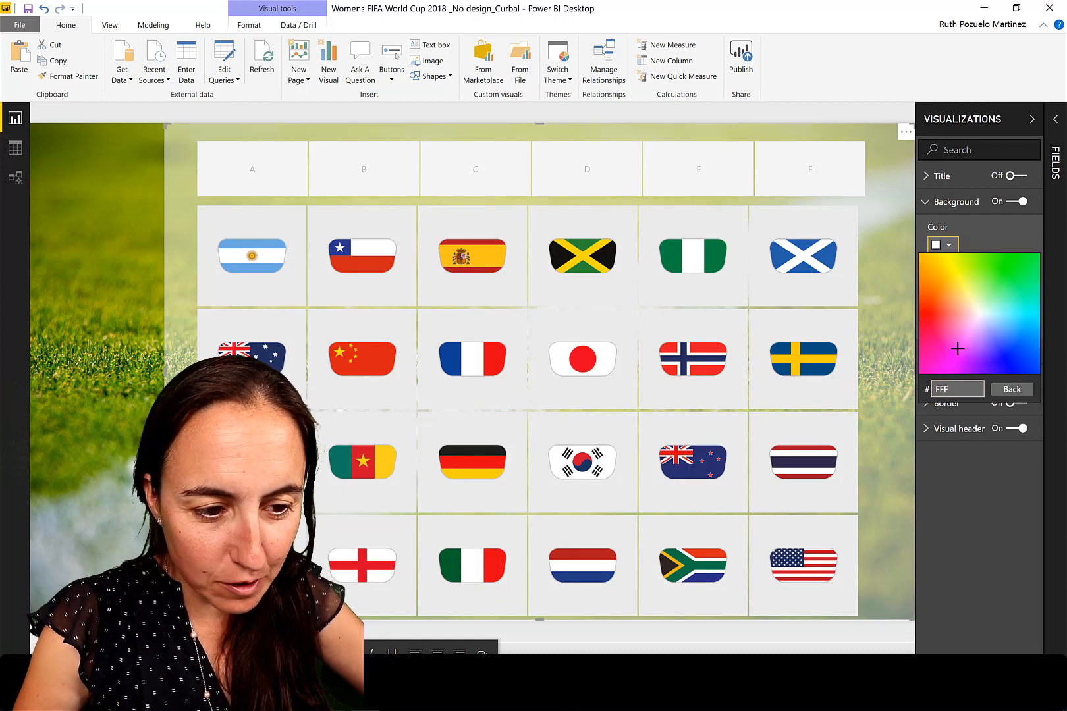
click(958, 348)
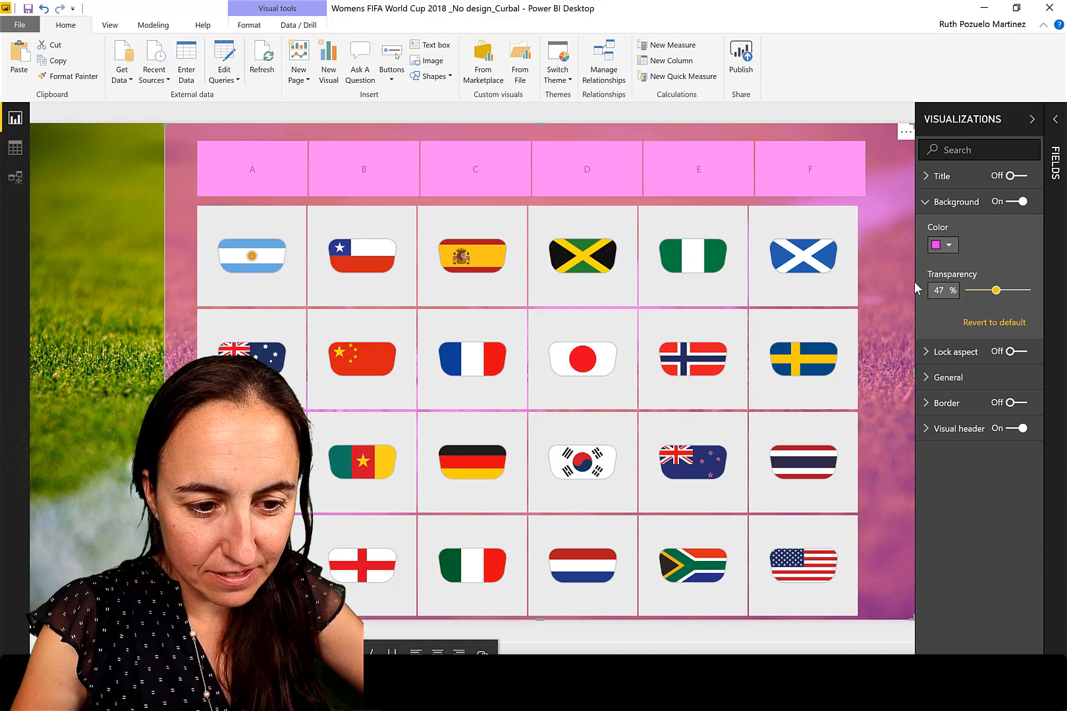
drag(914, 282, 958, 287)
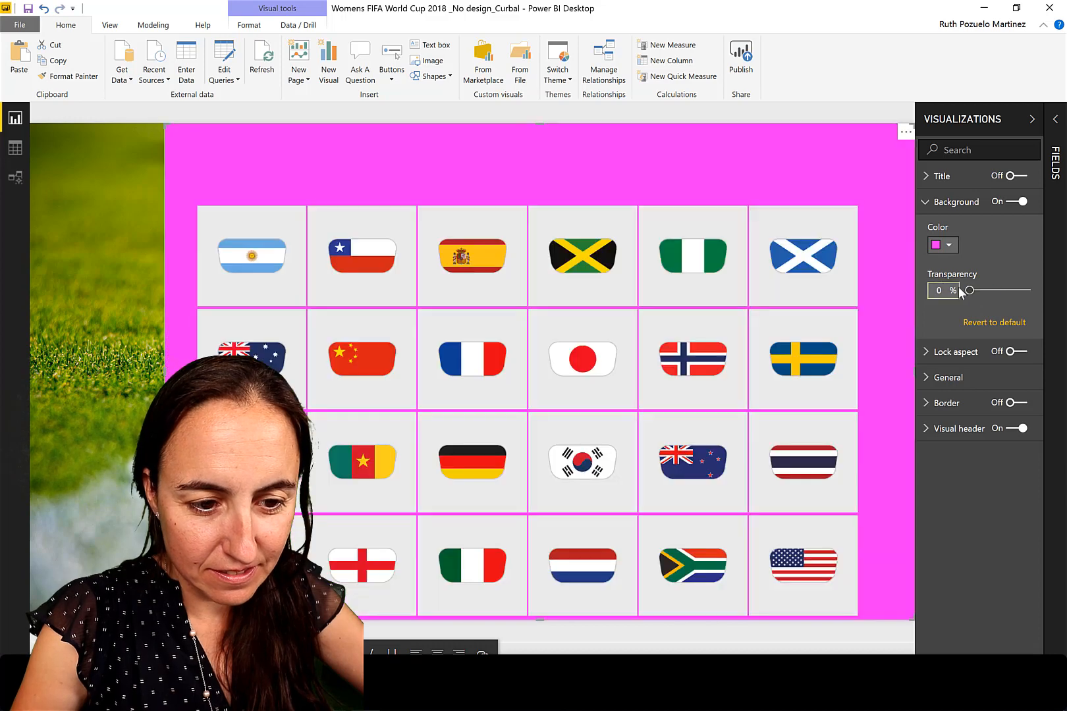
- Change the text box's background to the custom light pink FFB4EA
click(948, 246)
click(924, 357)
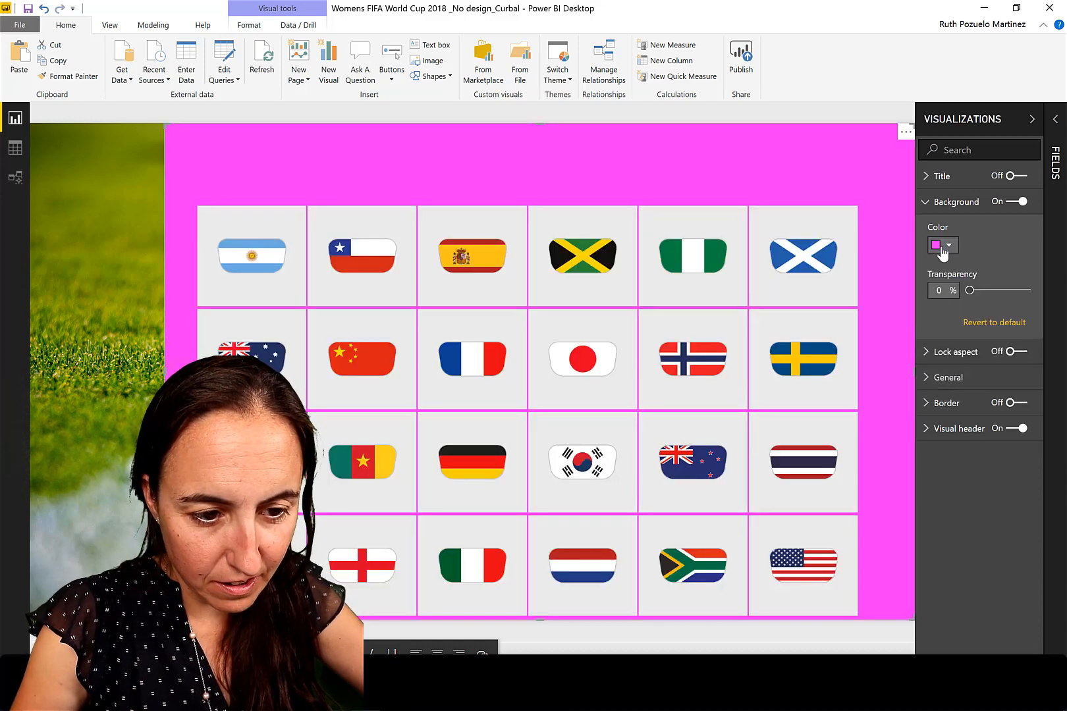
click(948, 245)
click(964, 374)
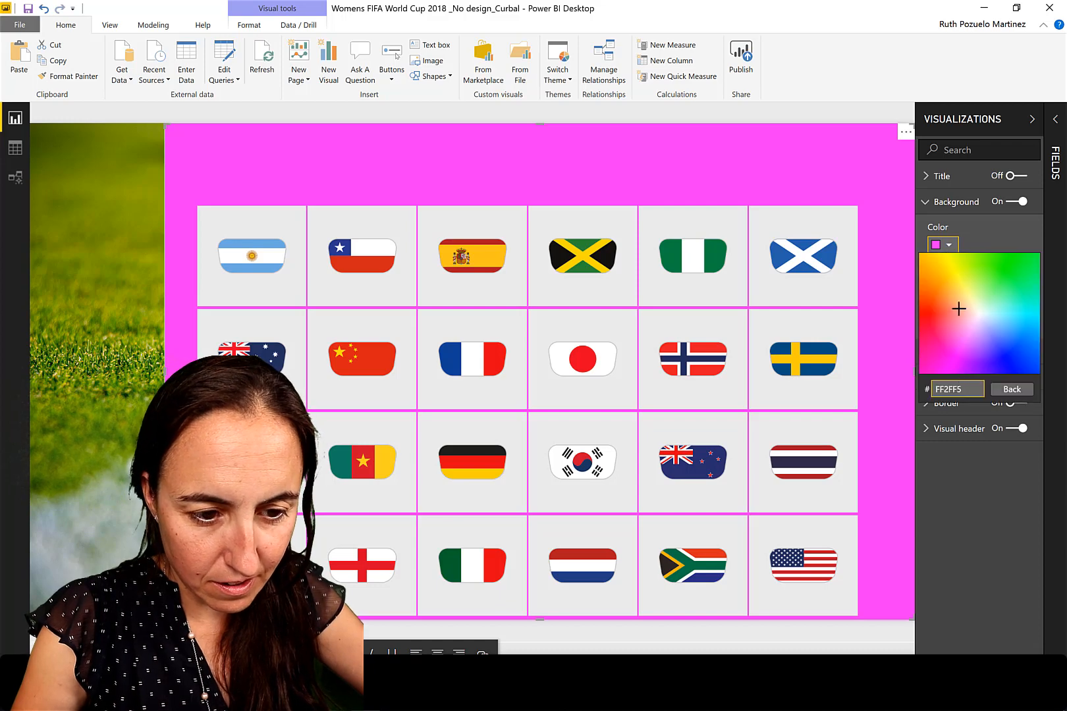
click(962, 324)
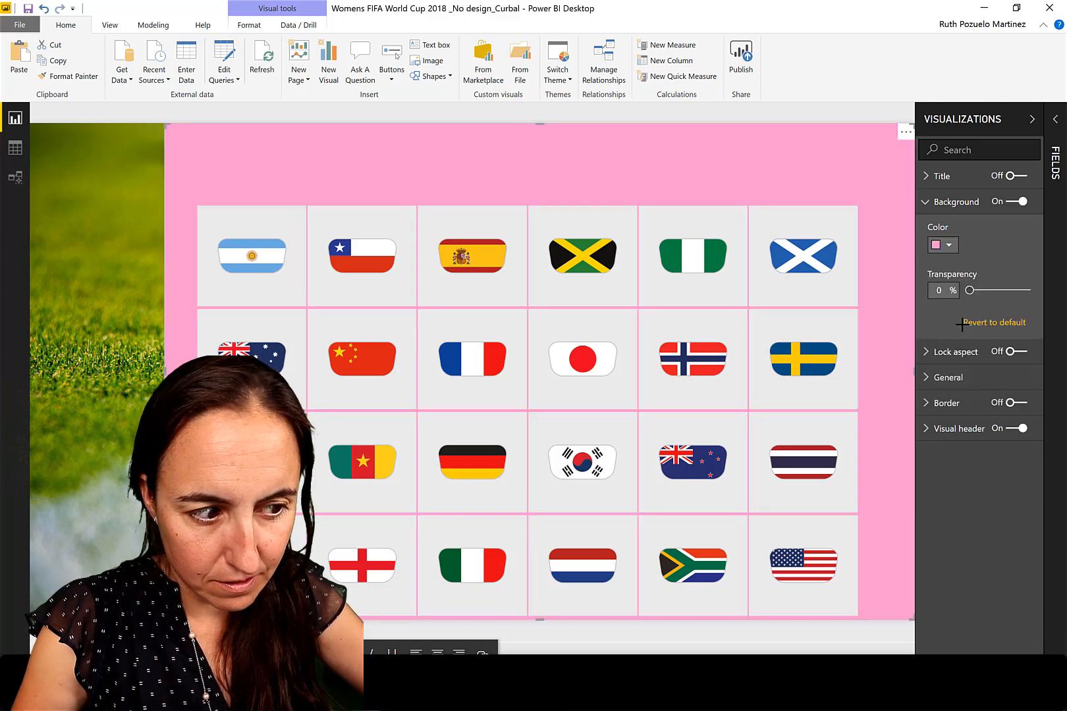
click(949, 246)
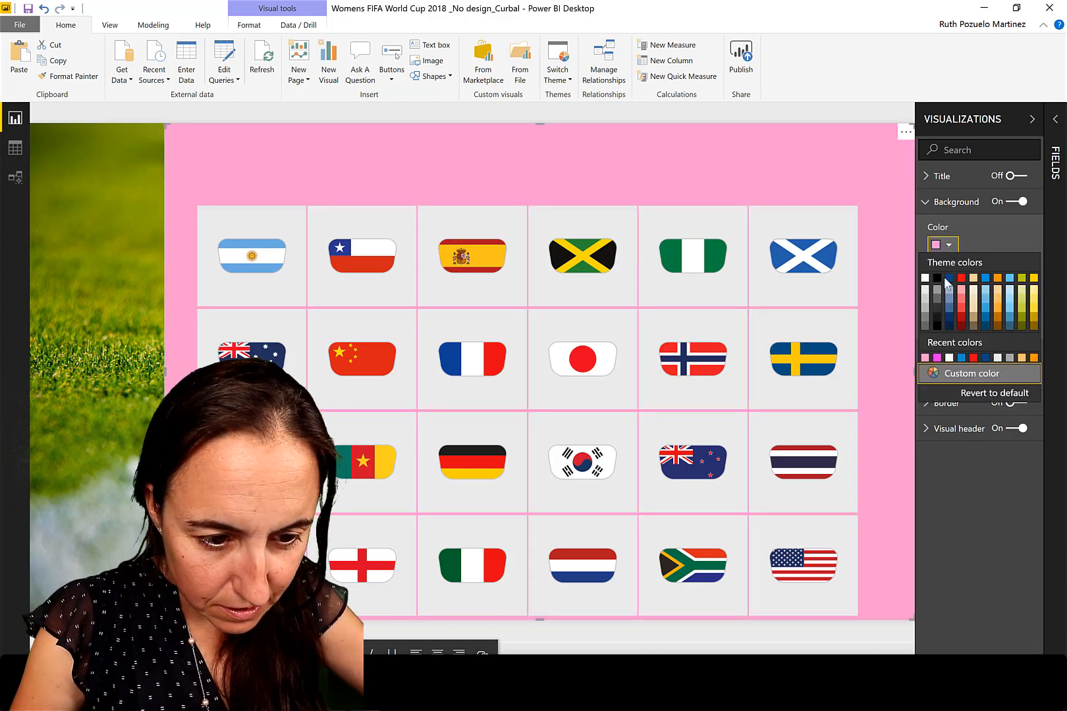
click(940, 374)
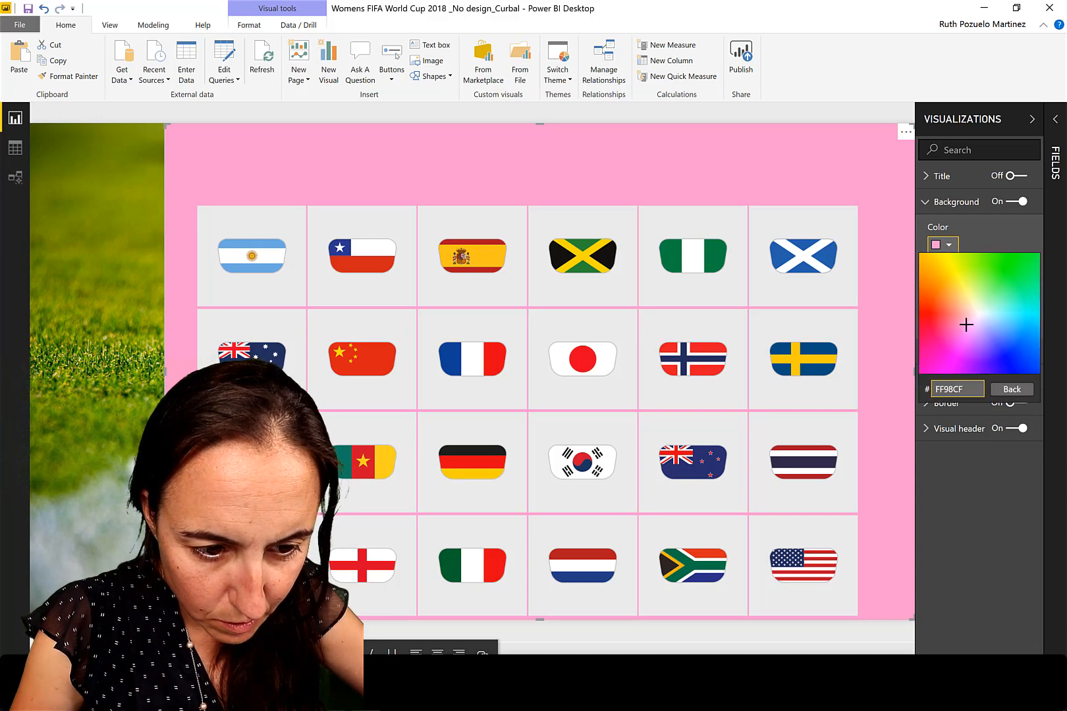
key(Return)
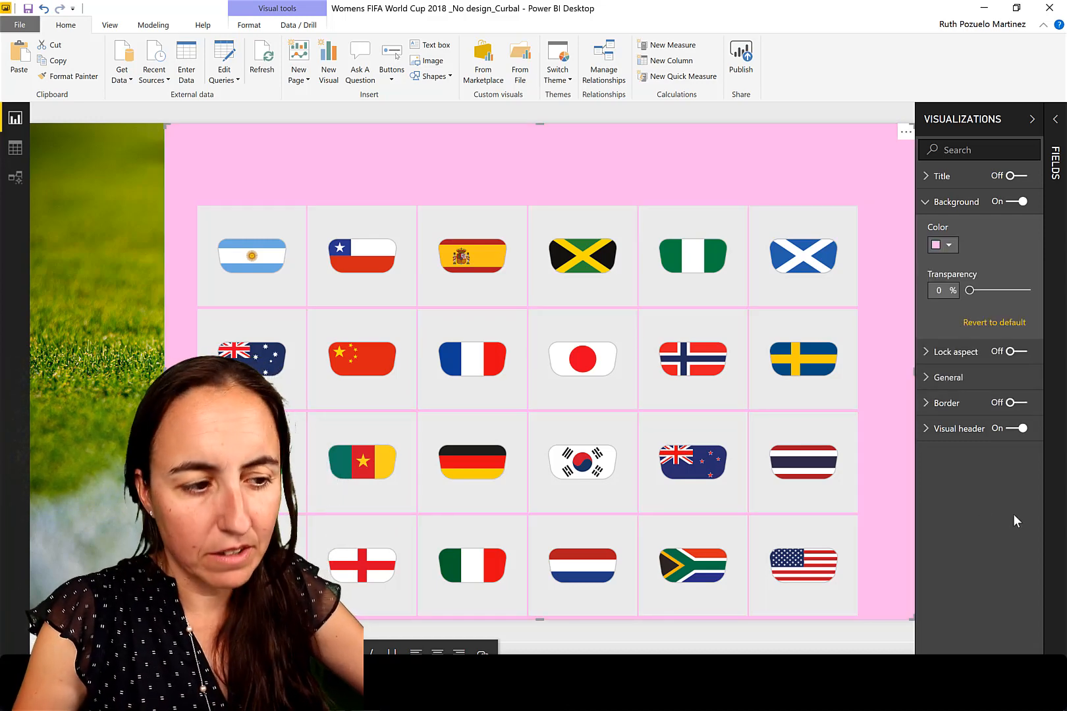
- Send the pink text box to the back, behind the group and flag slicers, and deselect it
click(249, 25)
click(211, 83)
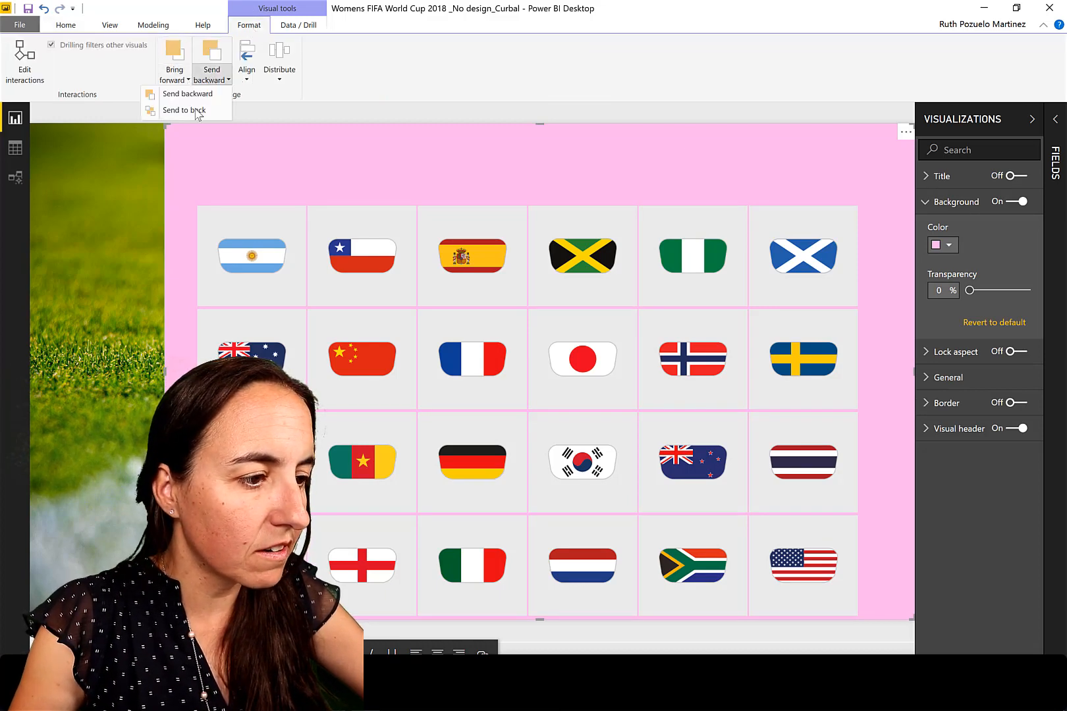
click(198, 109)
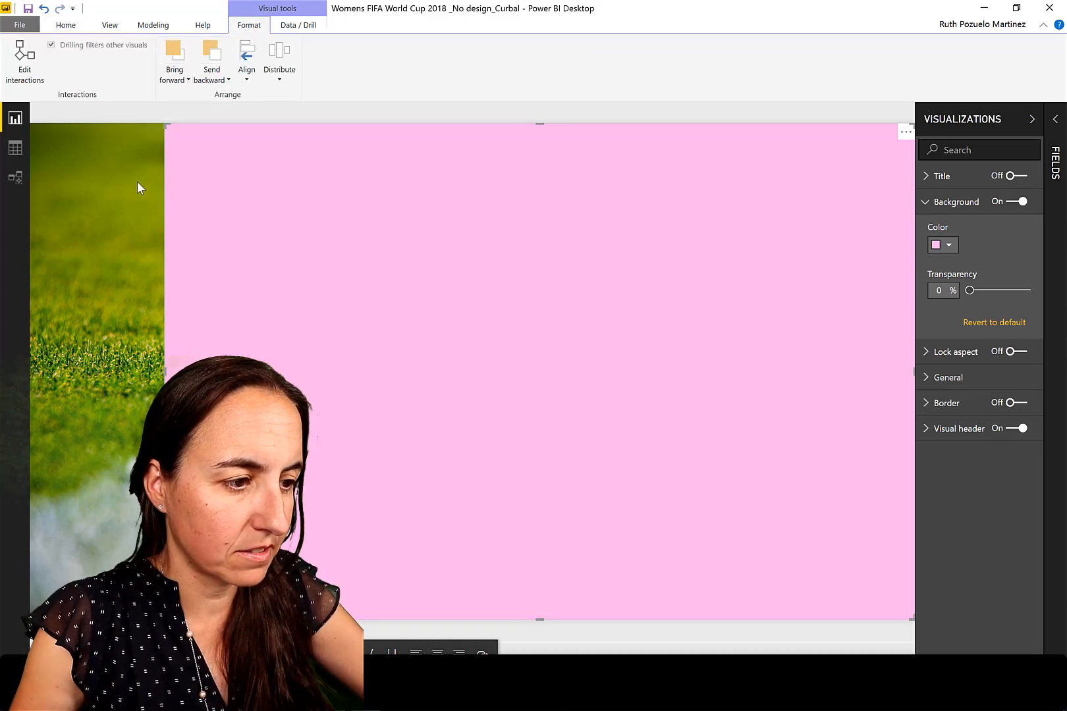
click(142, 221)
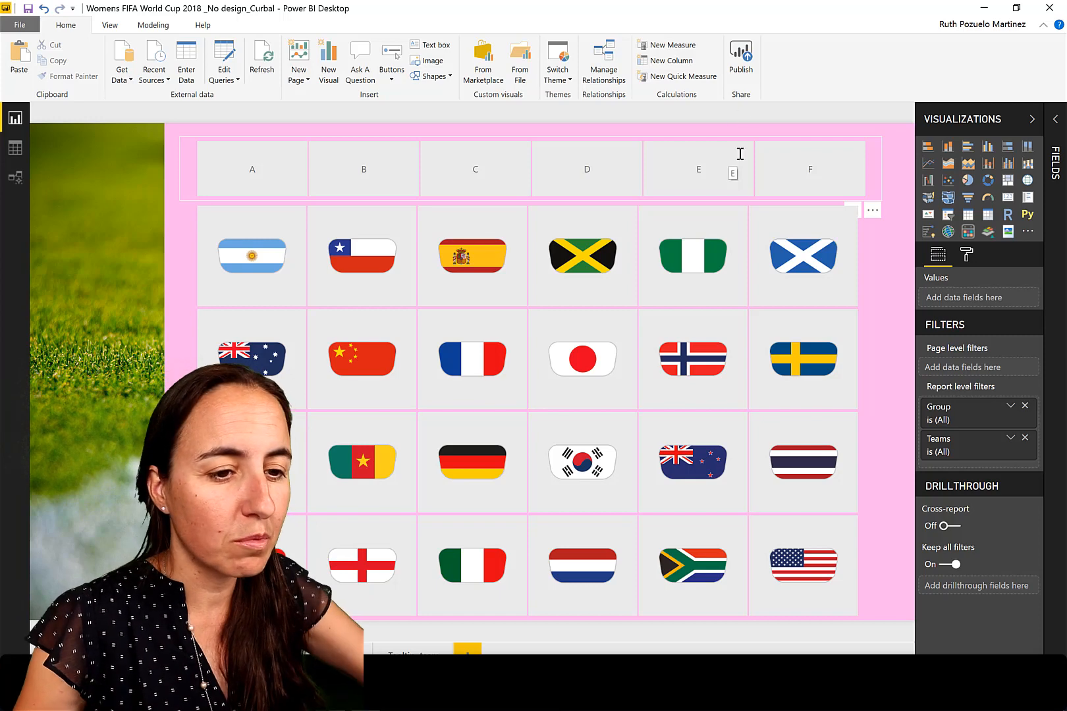
- Set the text box's background to a slightly lighter custom pink and deselect the text box
click(903, 461)
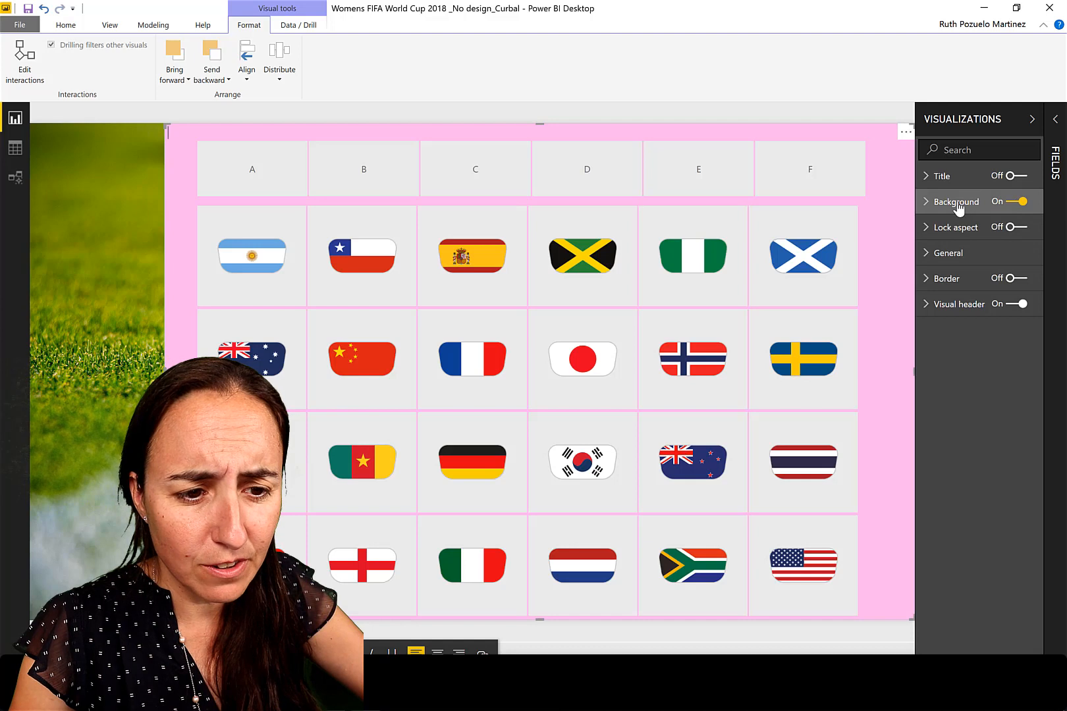
click(958, 206)
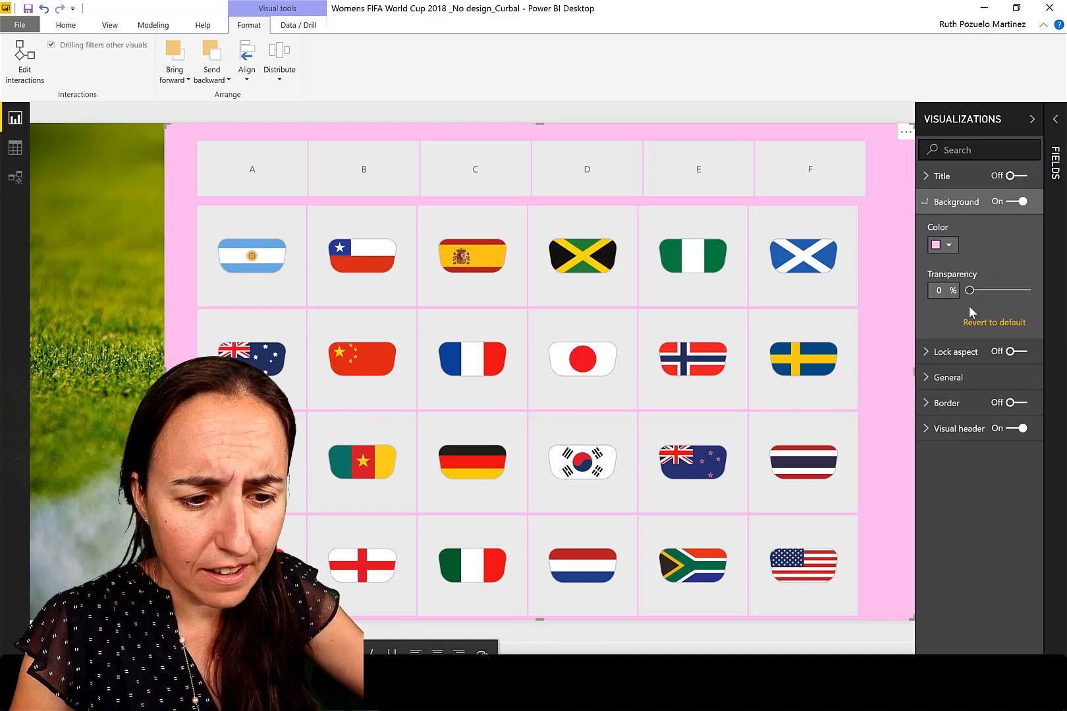
click(948, 246)
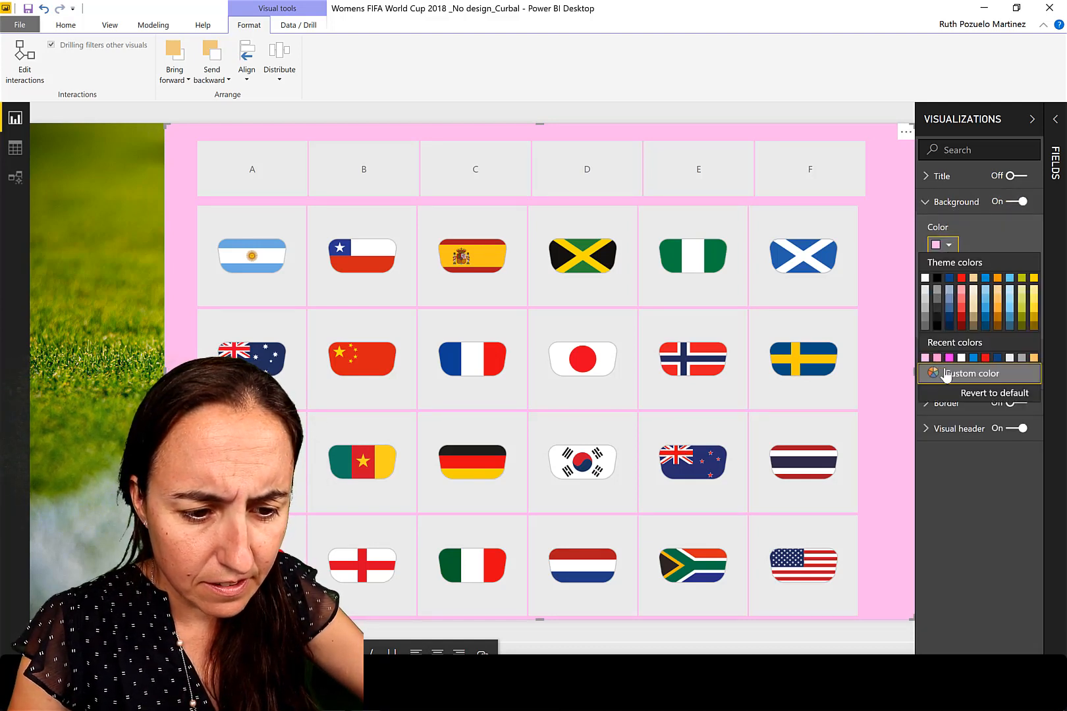
click(955, 374)
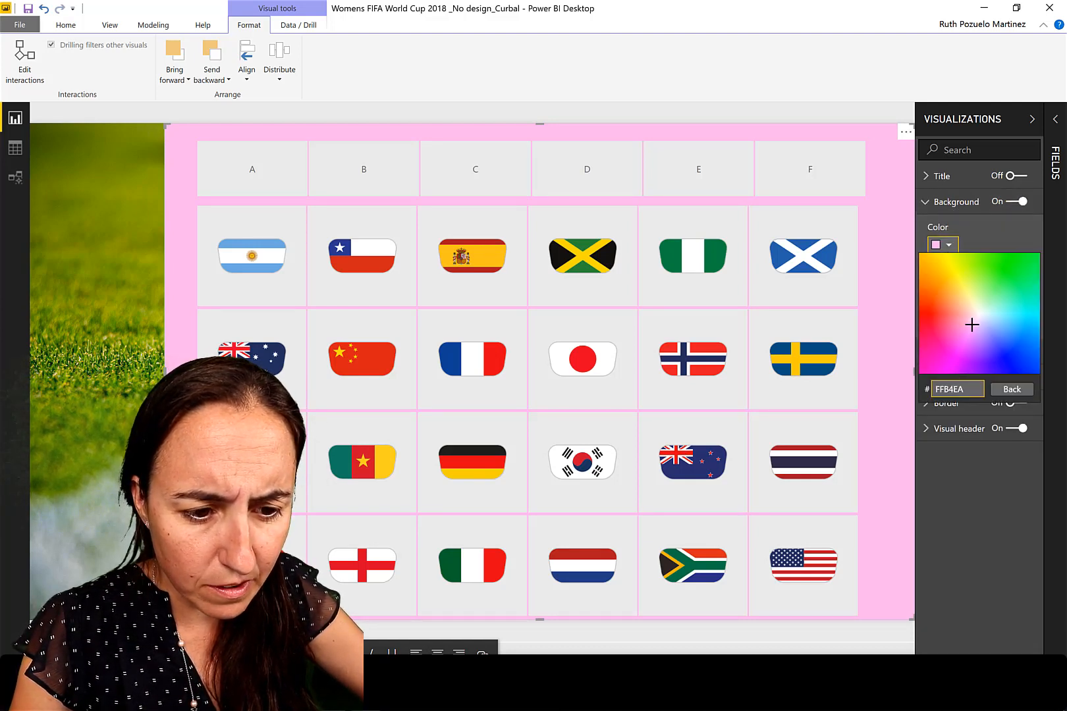
click(972, 325)
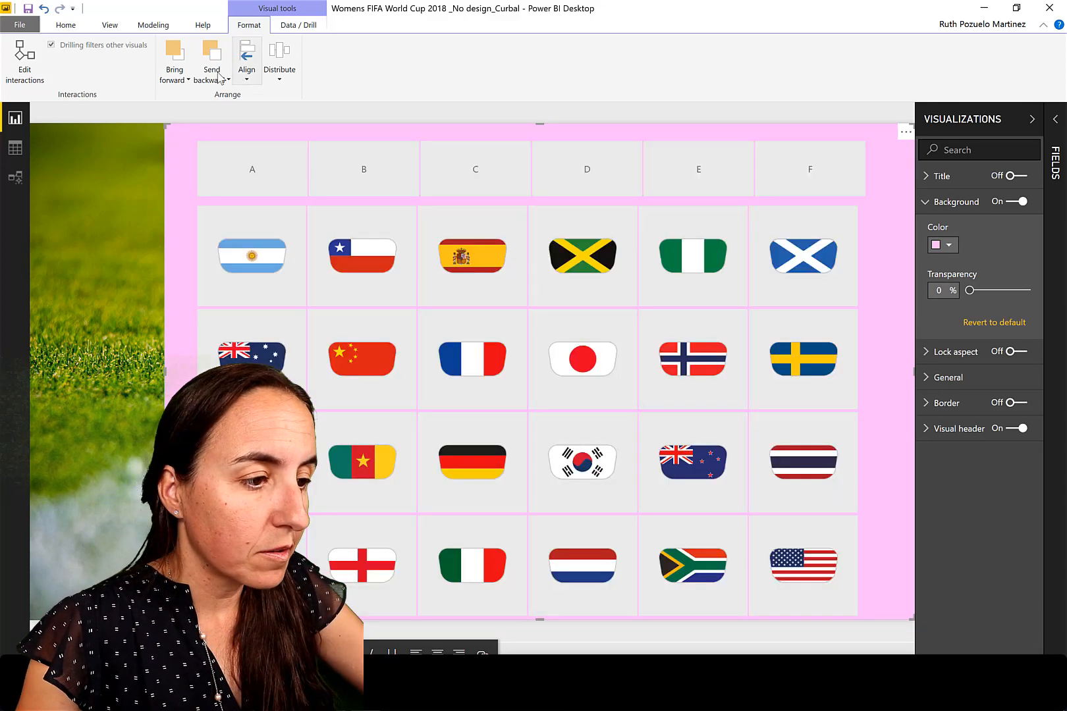
click(212, 80)
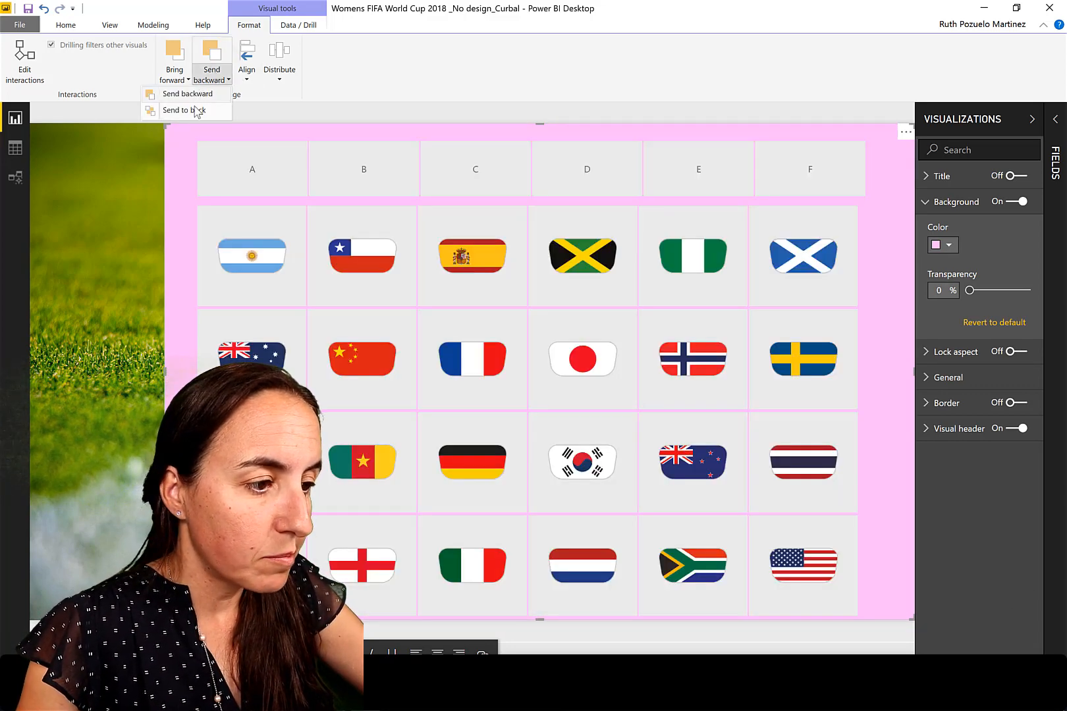
click(92, 176)
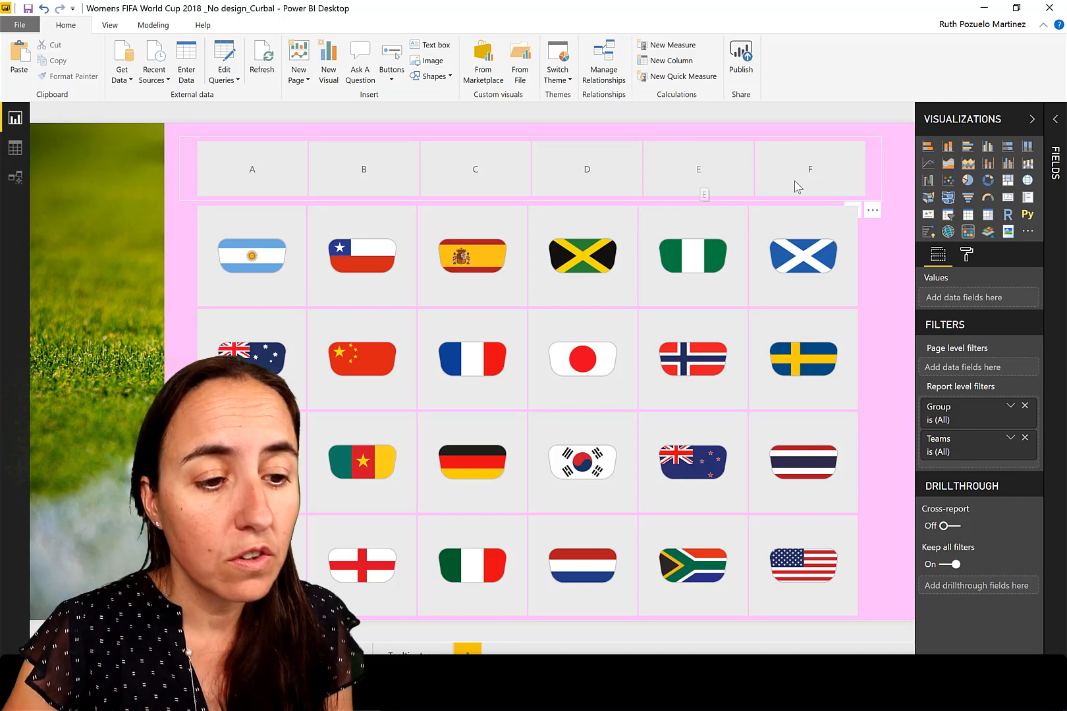
- Turn on the Group slicer's background in white with 0% transparency
click(880, 155)
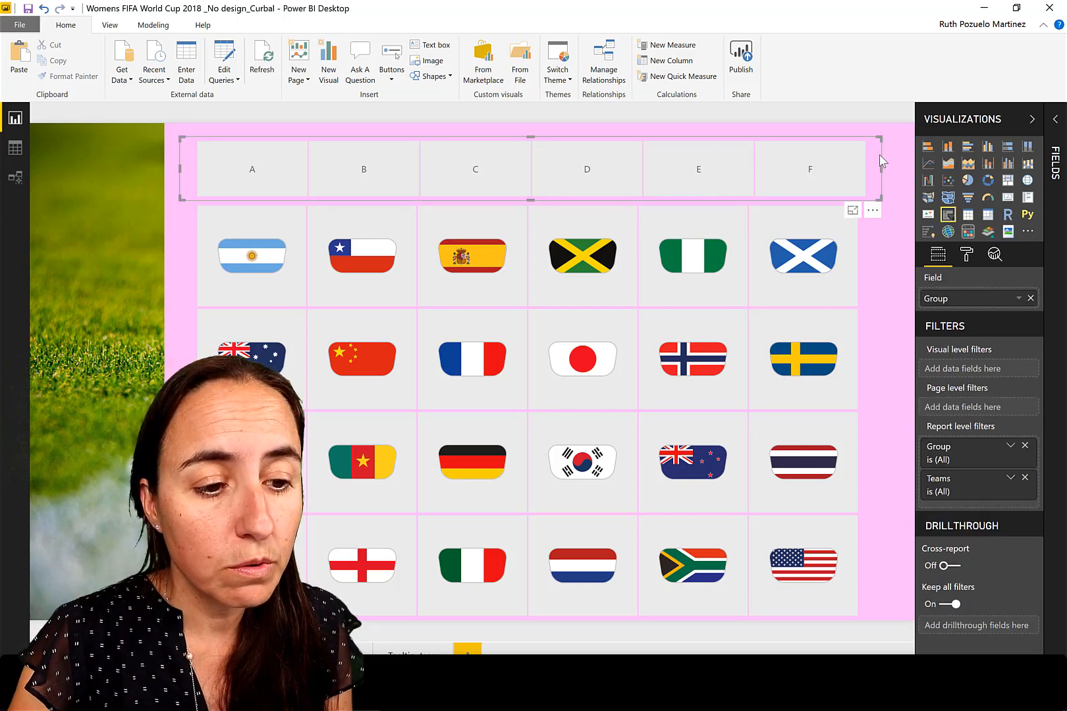
click(968, 254)
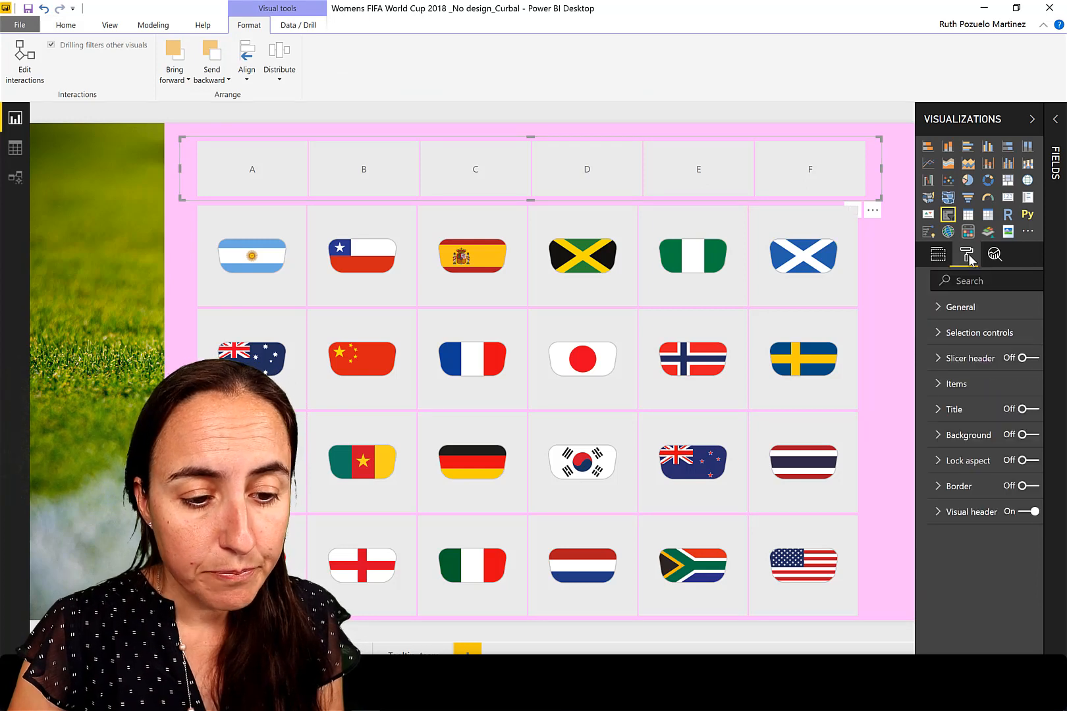
click(1002, 434)
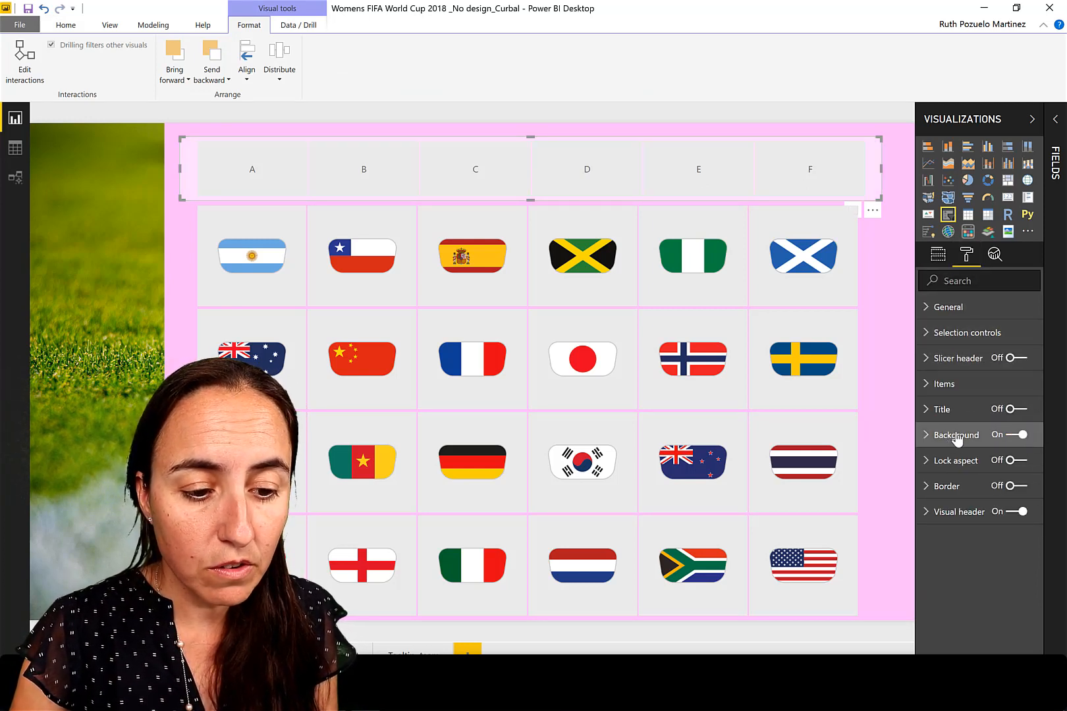
click(957, 436)
click(953, 481)
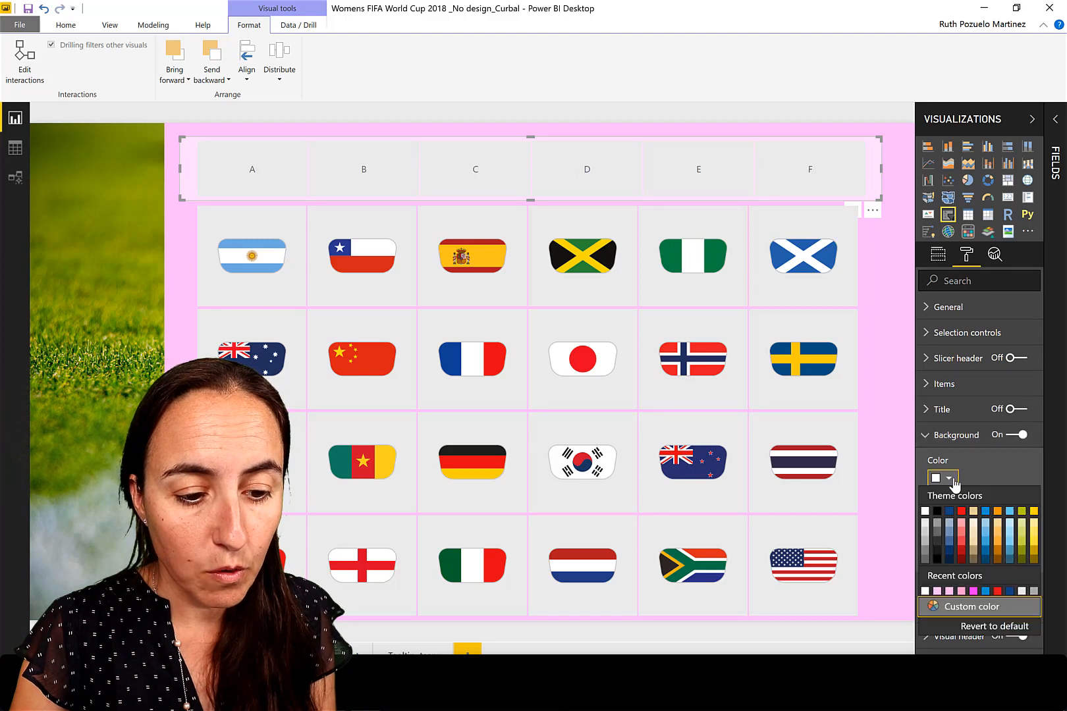
click(967, 494)
drag(997, 525, 923, 528)
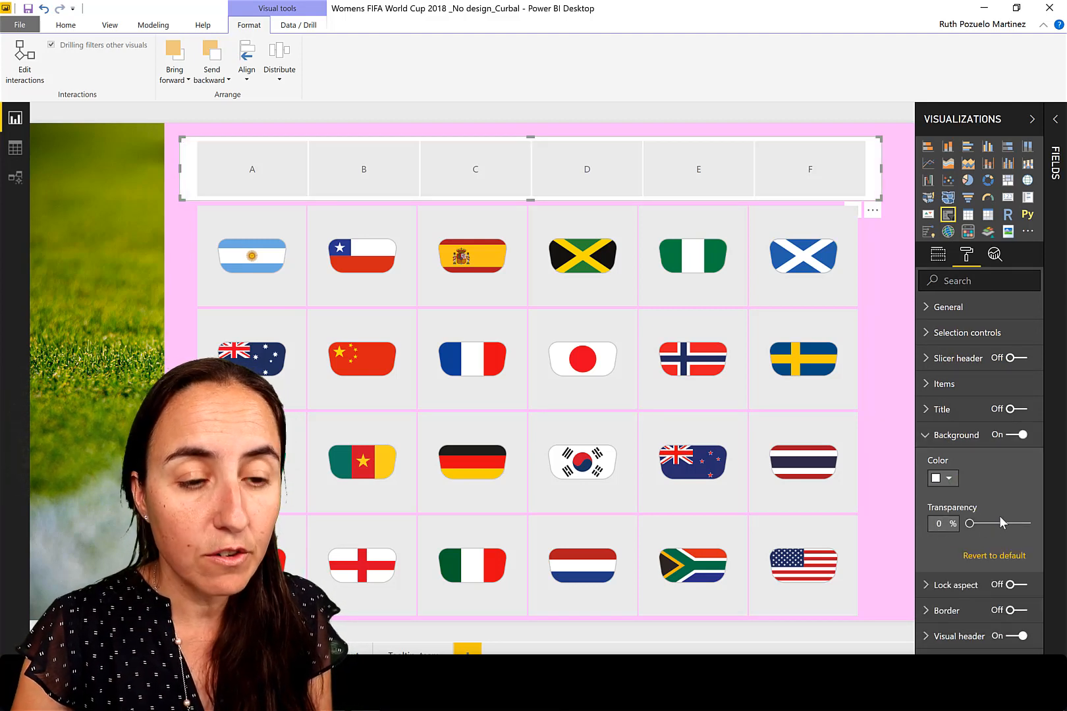
- Add a white border with a radius of 16 to the Group slicer and narrow the slicer slightly from both sides
click(941, 437)
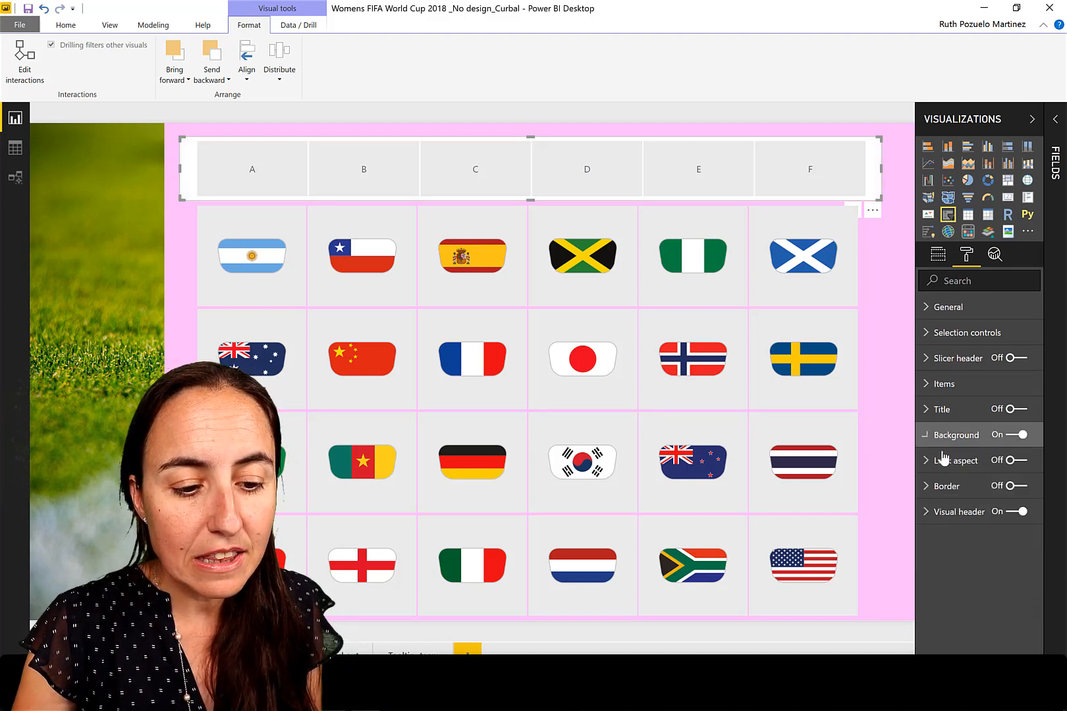
click(942, 488)
click(1014, 486)
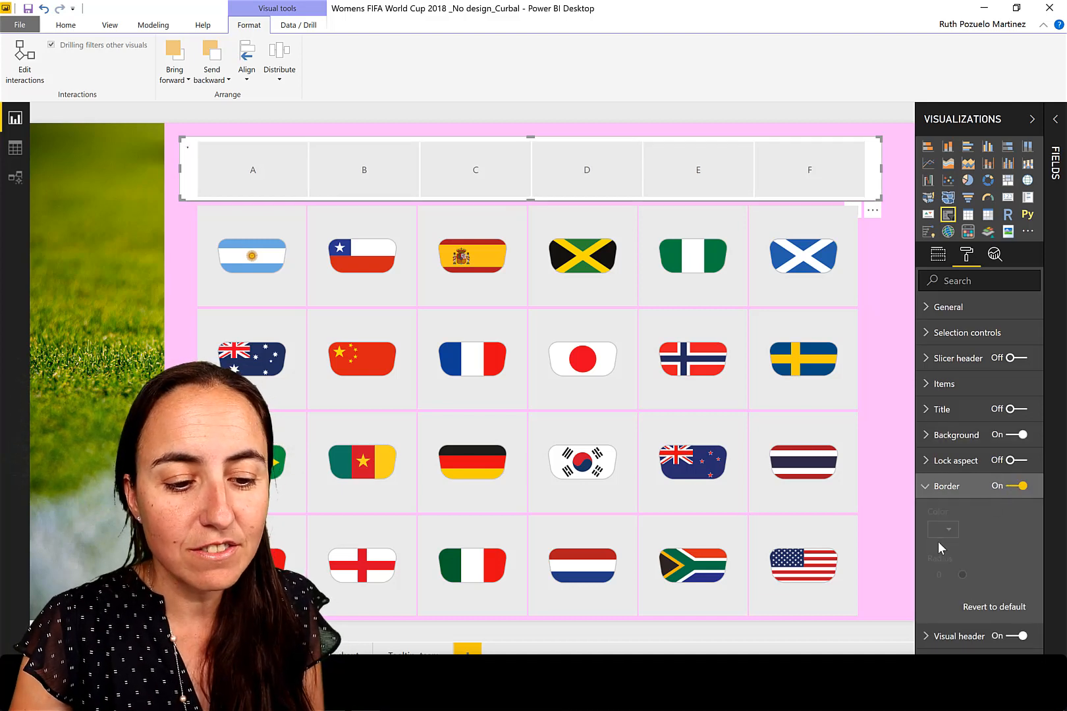
click(942, 529)
click(924, 563)
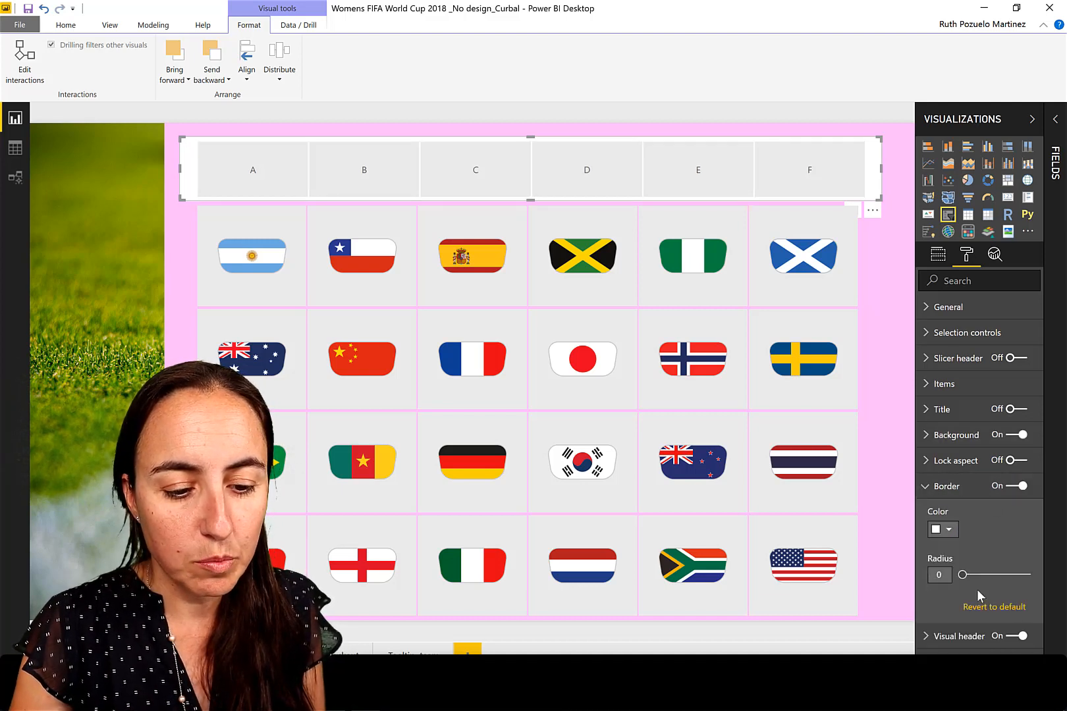
click(997, 576)
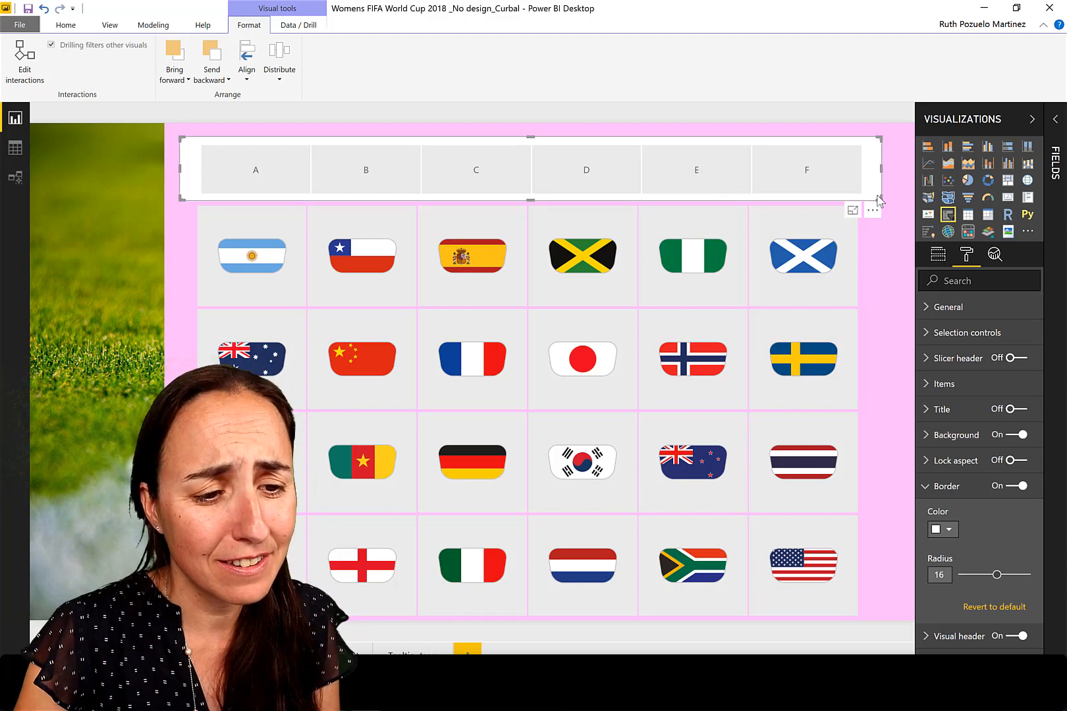
drag(878, 197, 864, 192)
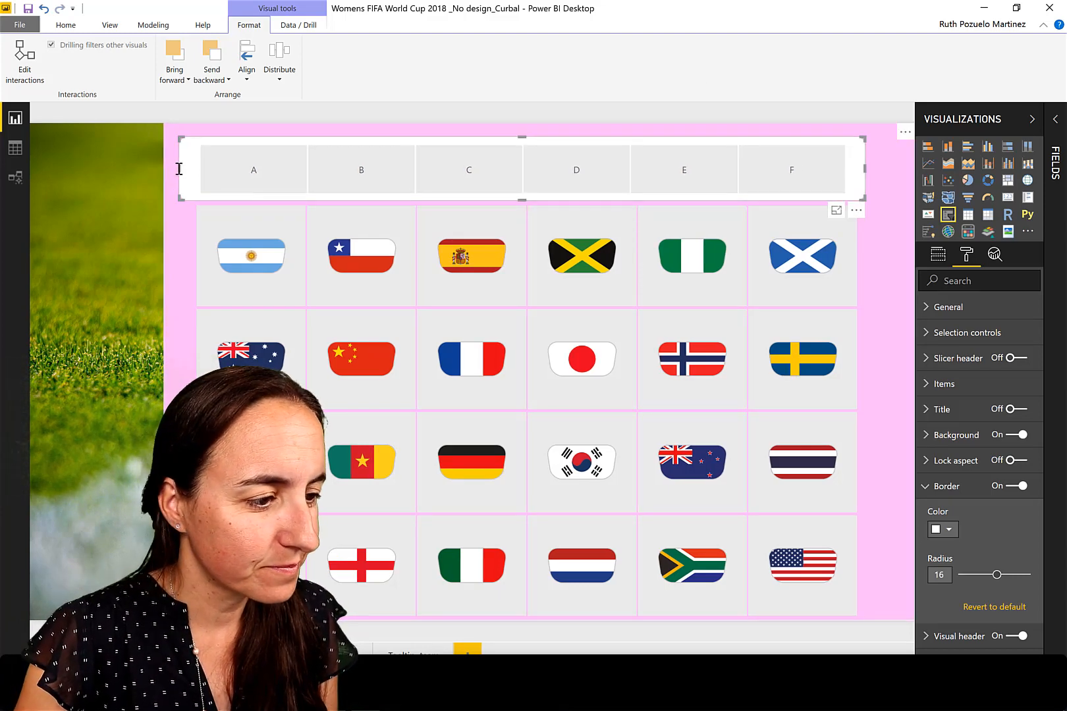
mouse_move(179, 168)
mouse_down()
mouse_move(196, 167)
mouse_move(187, 167)
mouse_up()
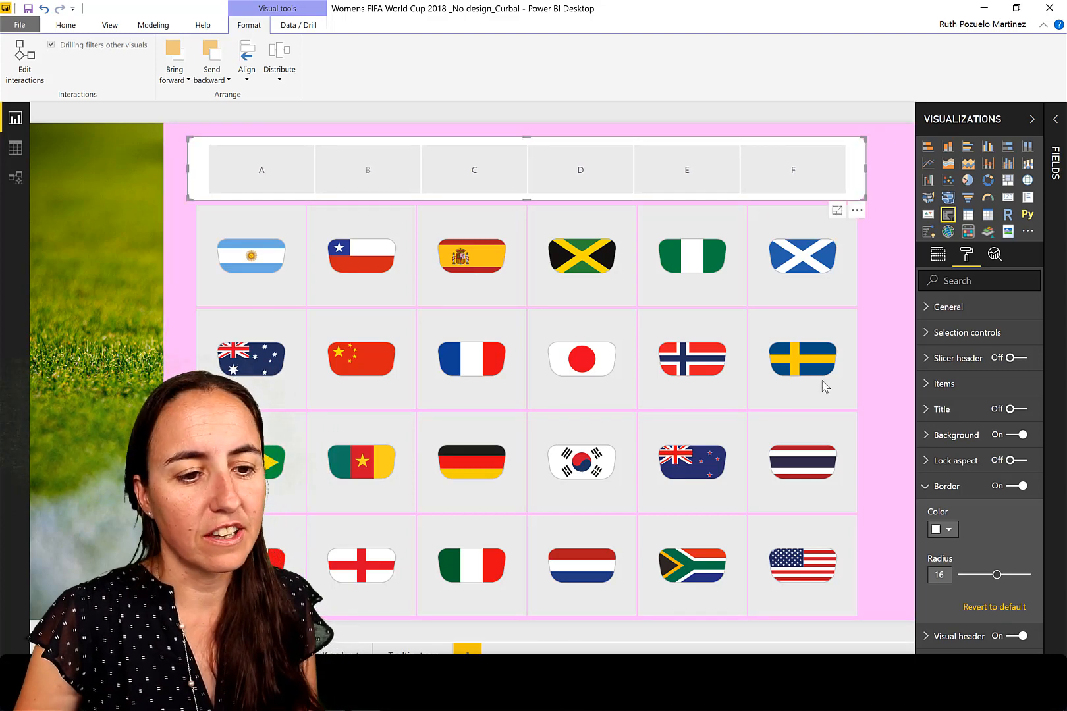
- Turn on the flag slicer's background in white with 0% transparency
click(871, 345)
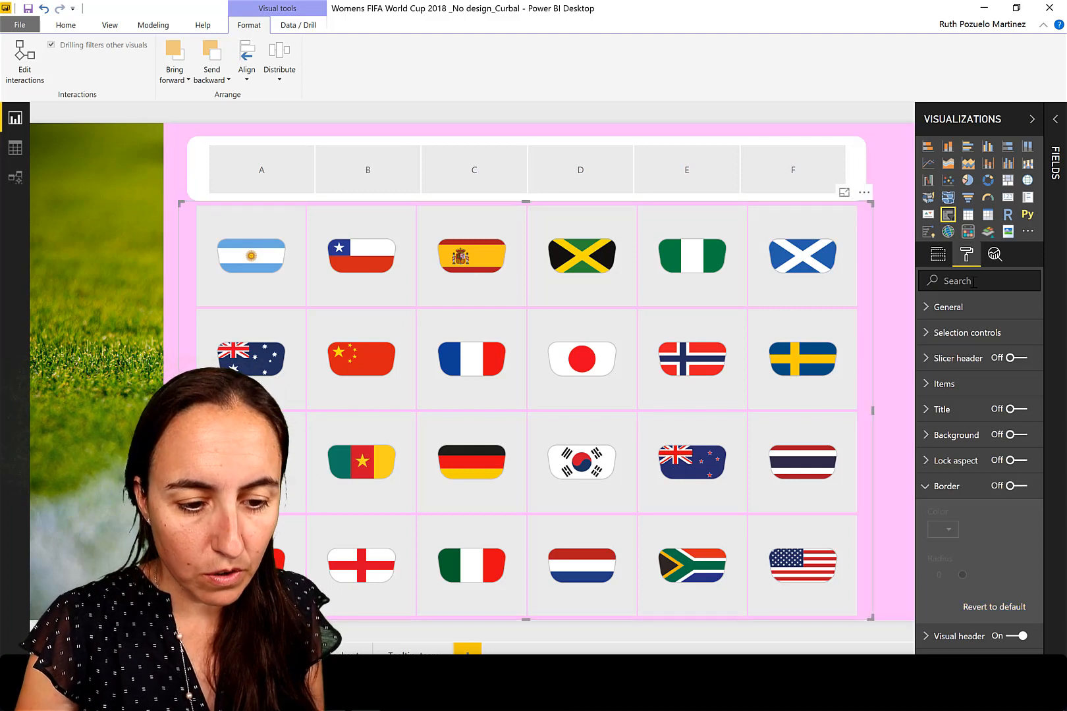
click(1014, 435)
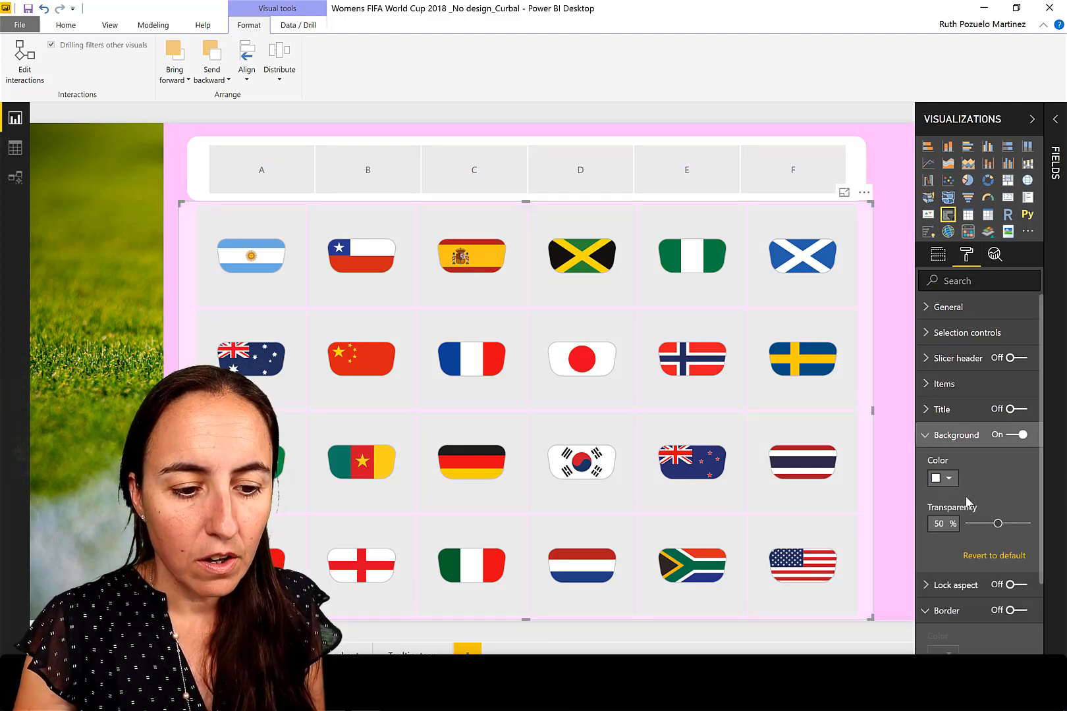
drag(998, 524, 943, 522)
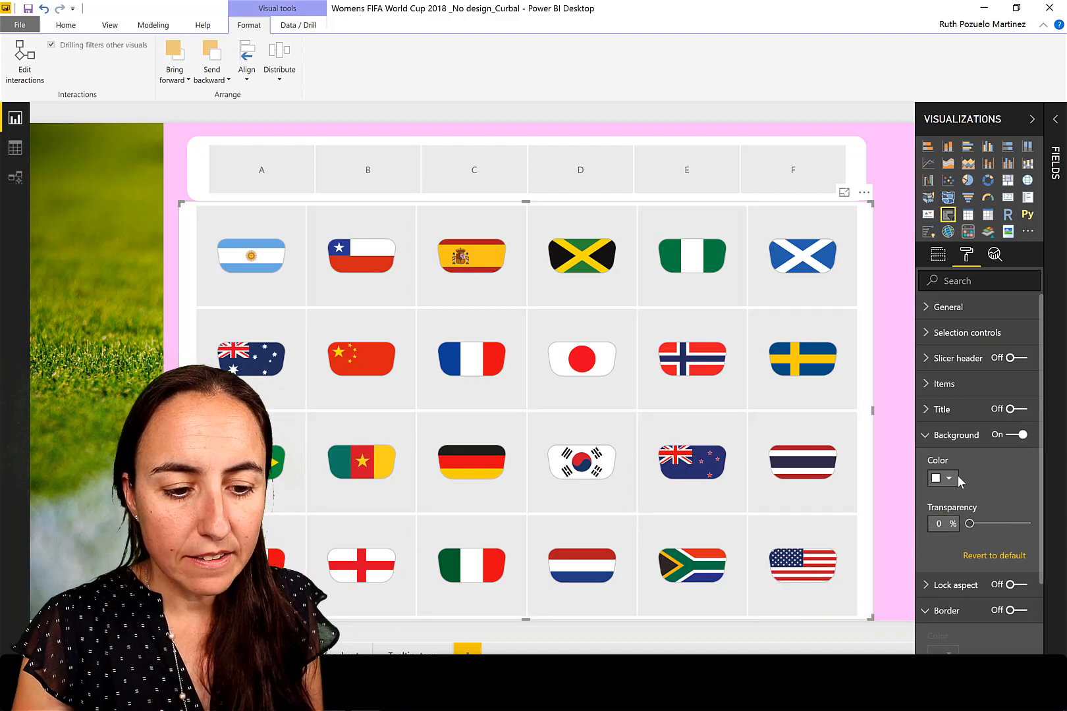
click(952, 436)
- Turn on the flag slicer's border in white with a radius of 17
click(948, 487)
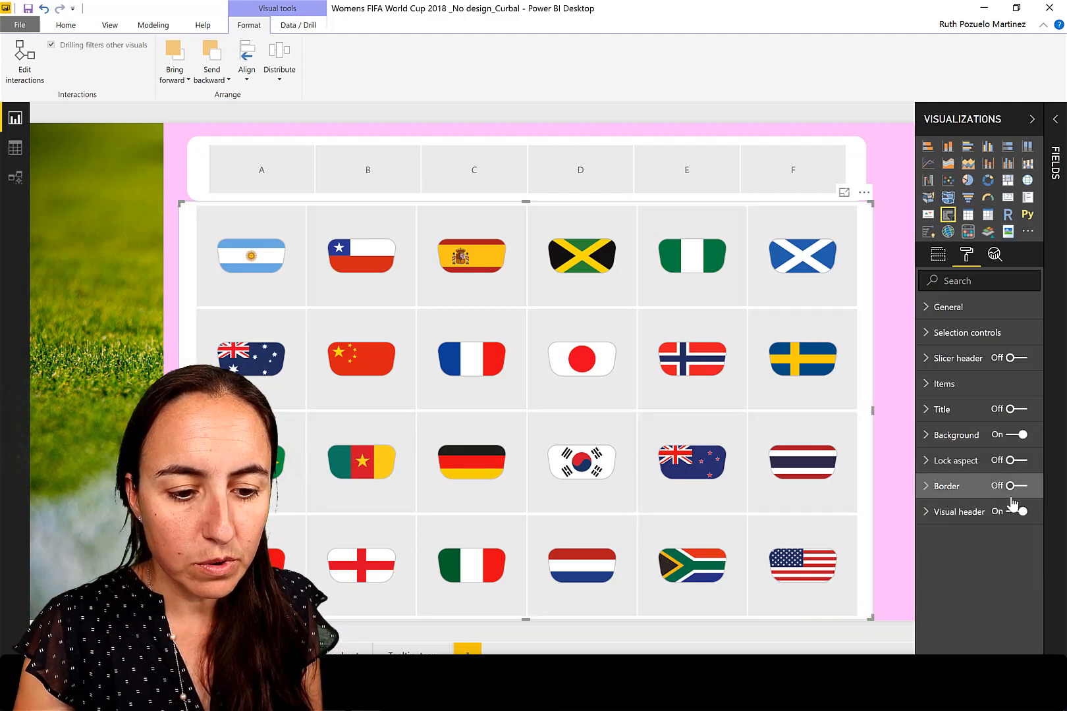
click(985, 487)
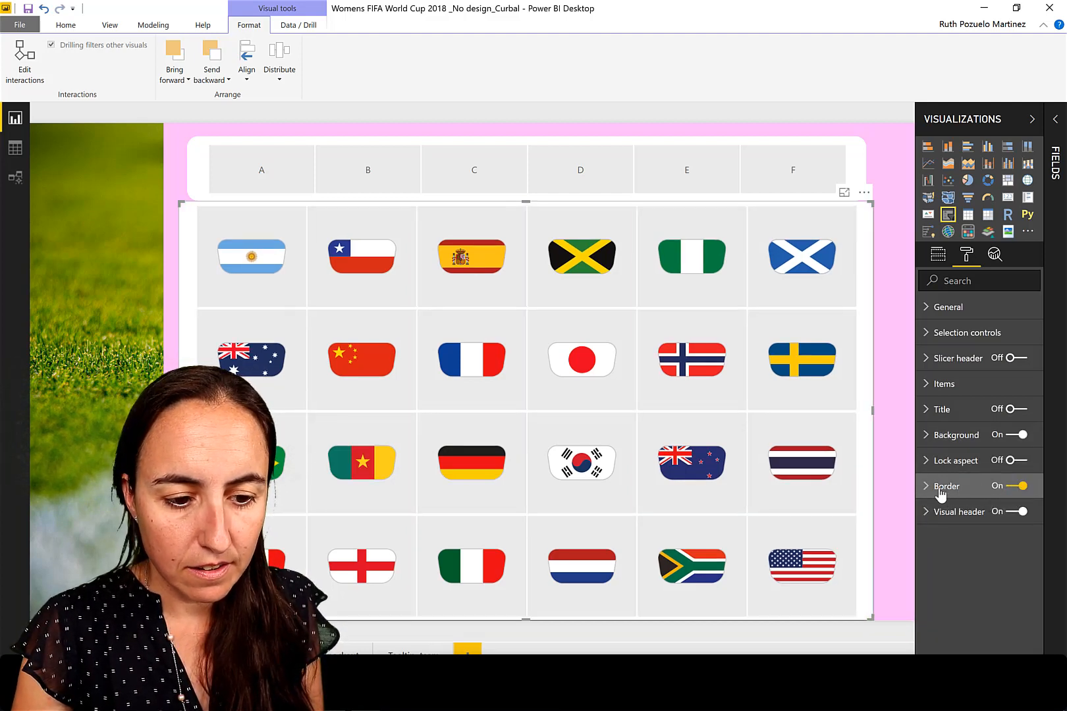
click(948, 535)
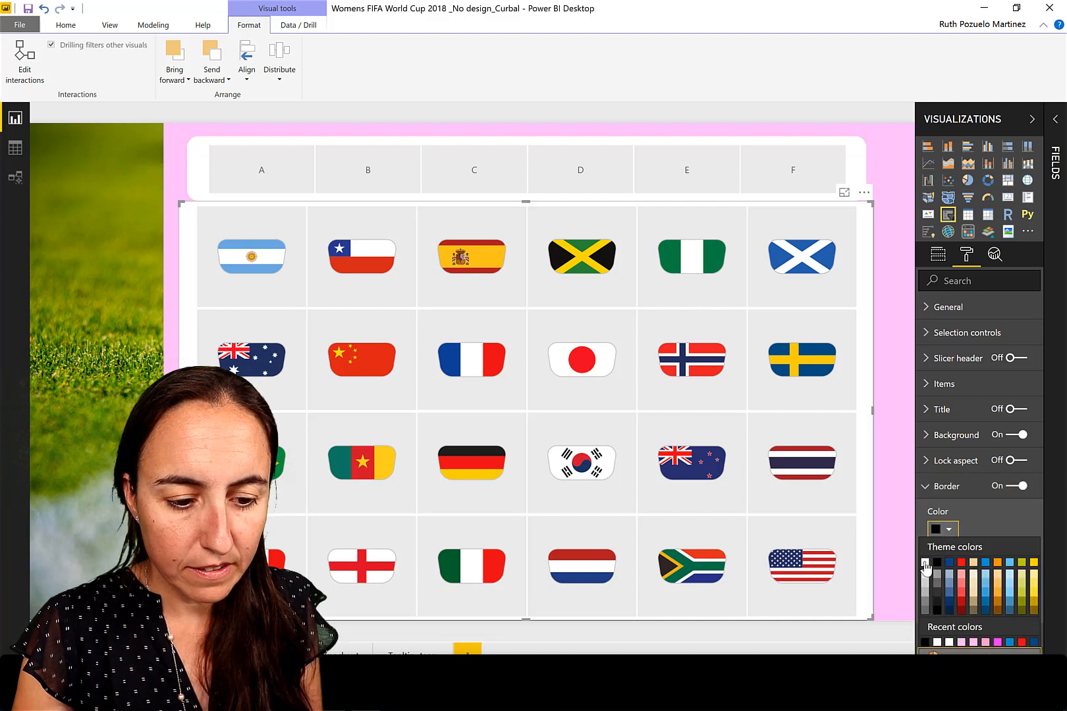
click(925, 562)
click(997, 575)
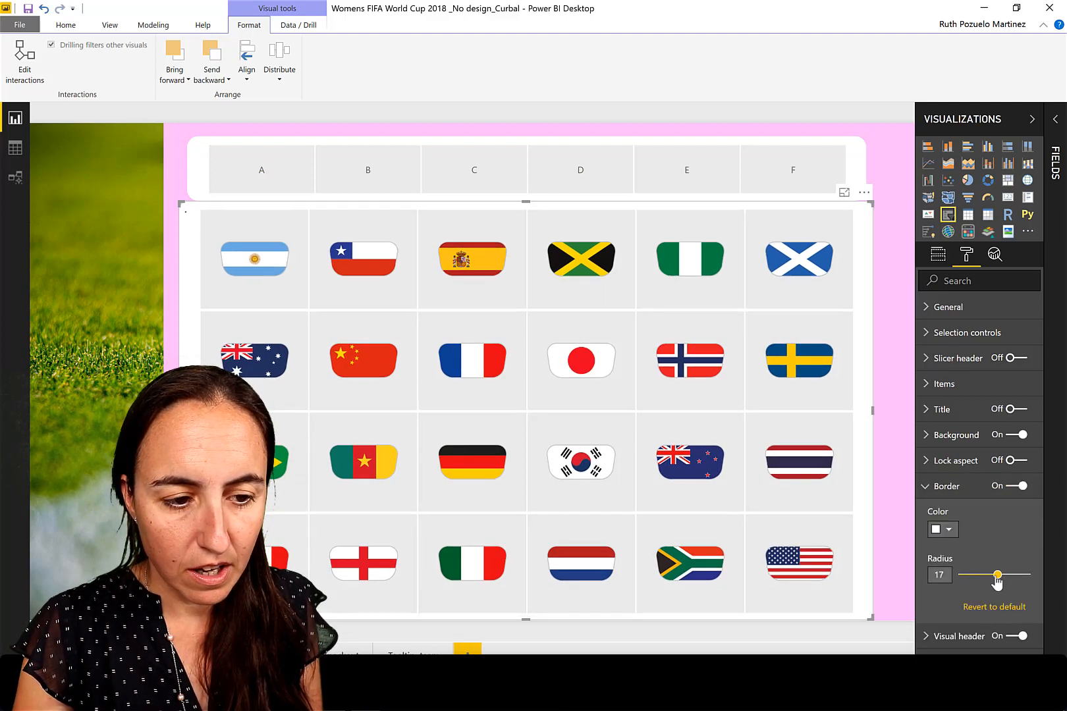
- Change the flag slicer's border radius to match the Group slicer's and deselect everything
click(856, 151)
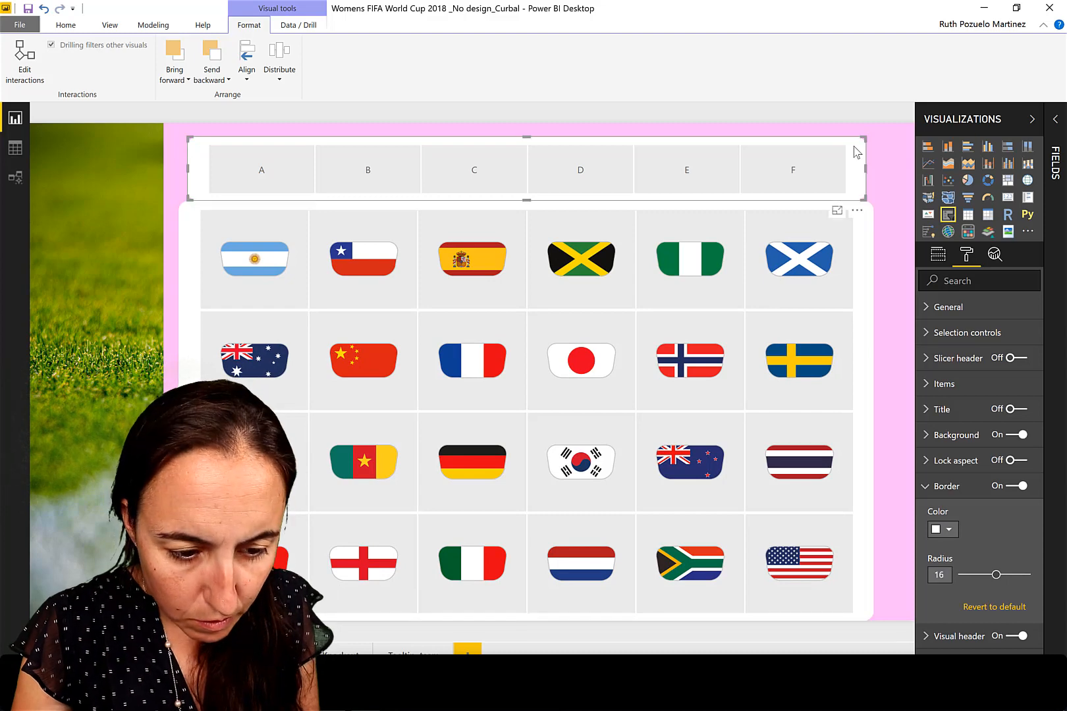
click(869, 375)
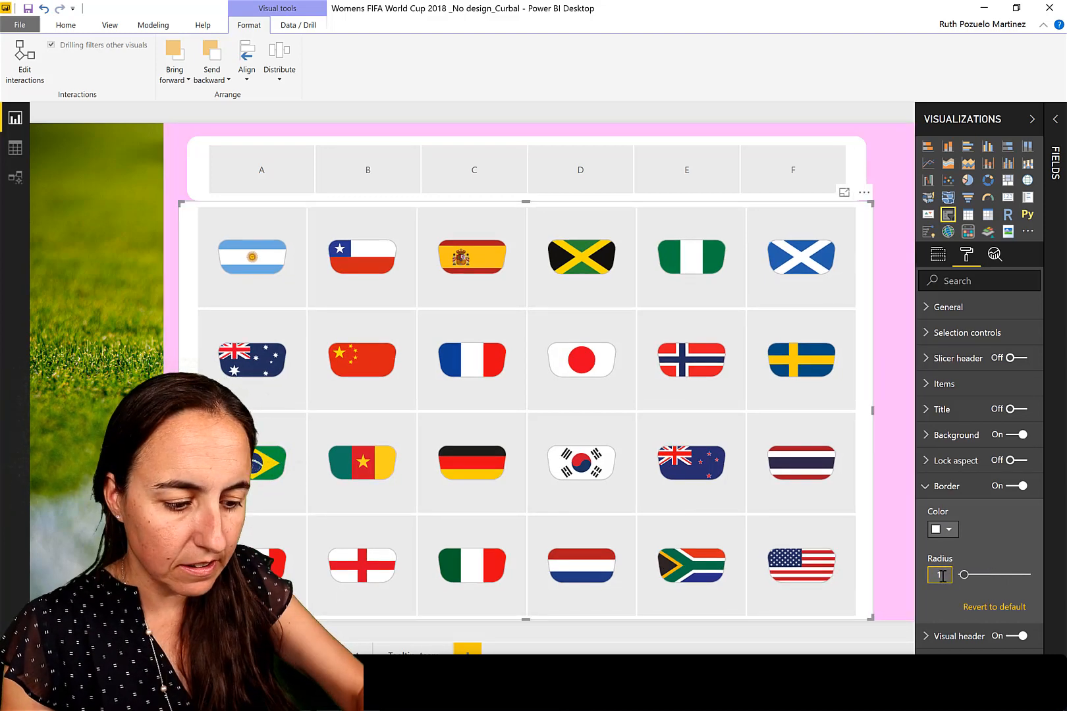
click(888, 505)
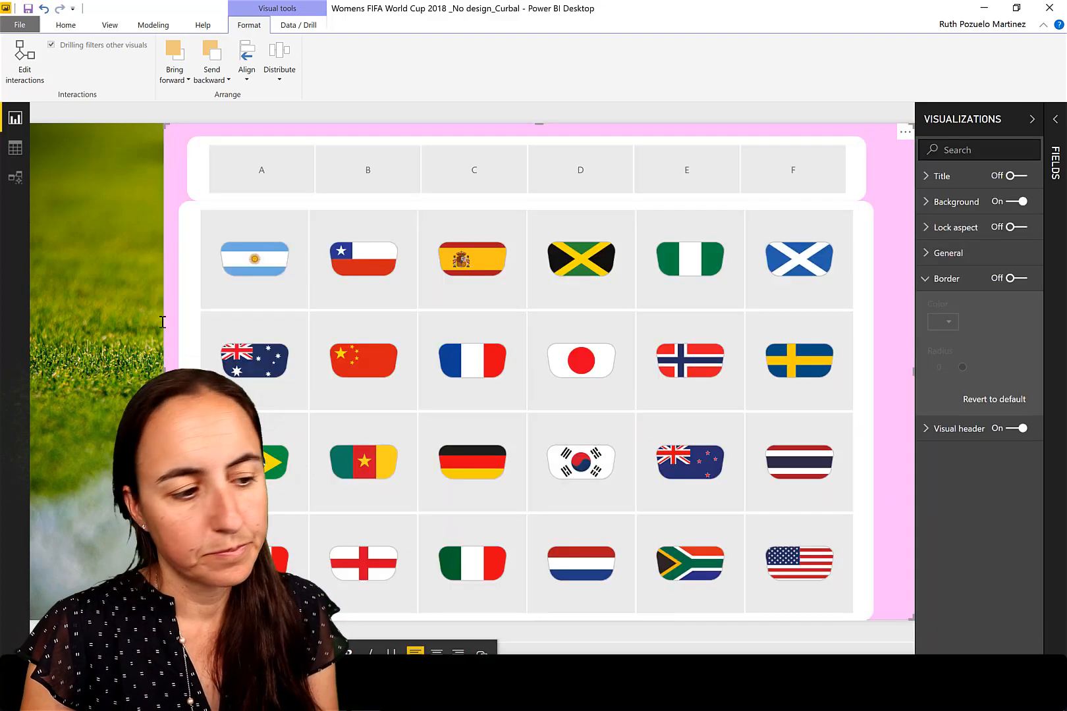
key(Escape)
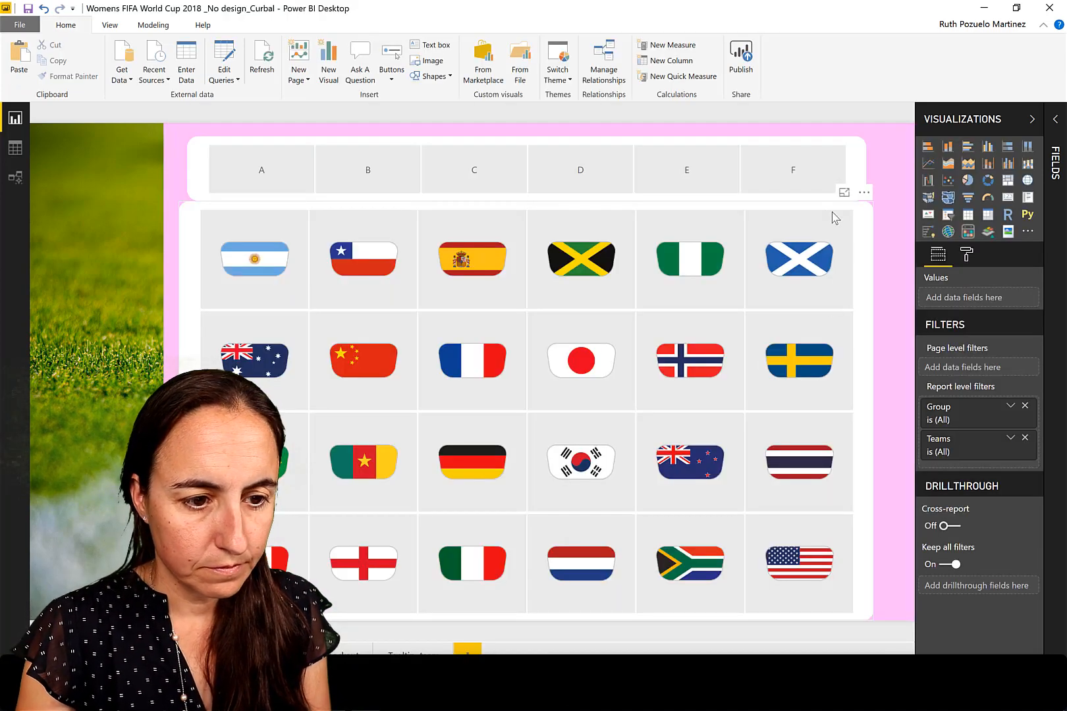
- Narrow the flag slicer from both sides until its edges align with the Group slicer's edges
click(870, 416)
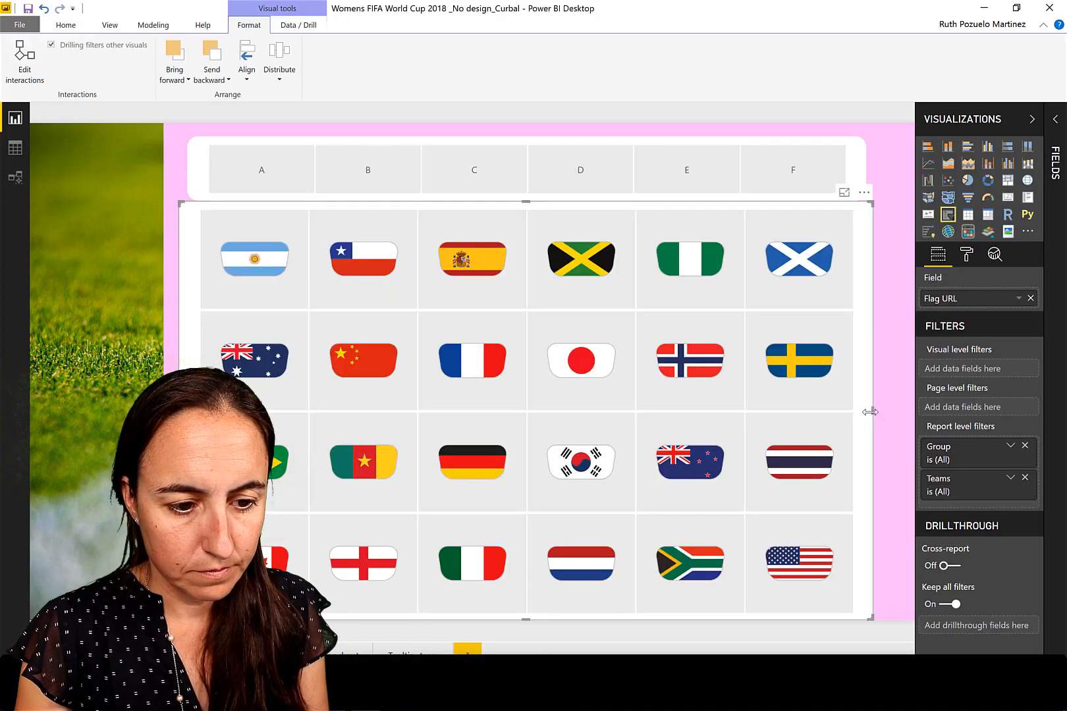
drag(869, 414, 868, 409)
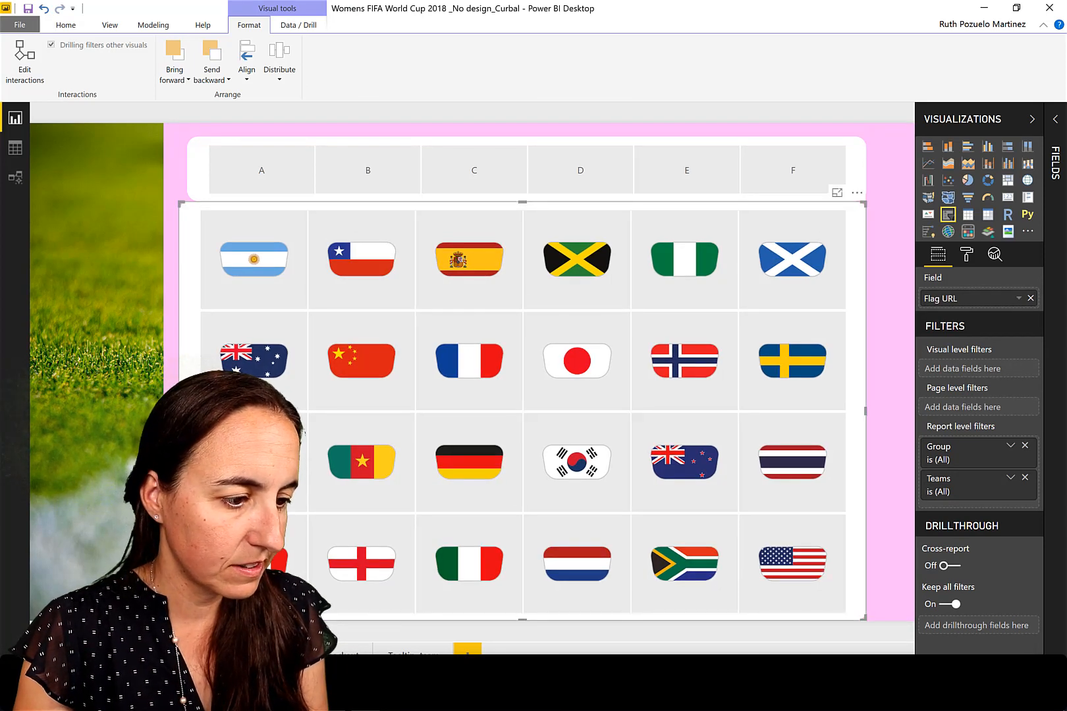
drag(180, 411, 188, 410)
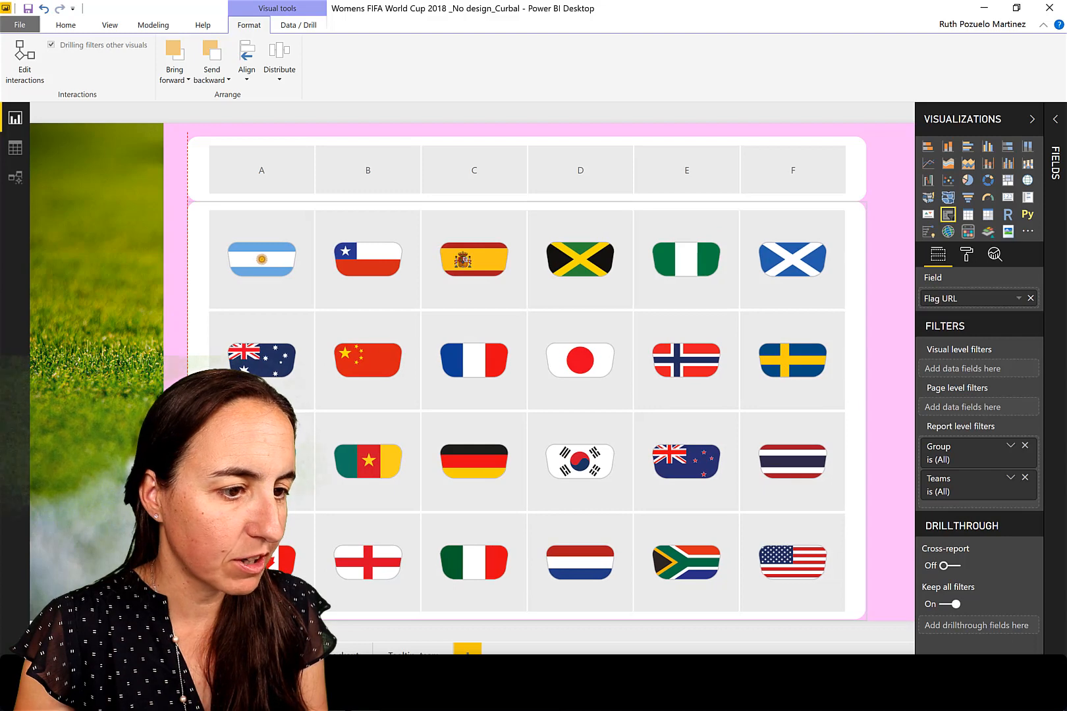
- Reduce the flag slicer's height, leaving a pink gap below the Group slicer and a strip free beneath the flags
drag(529, 203, 530, 217)
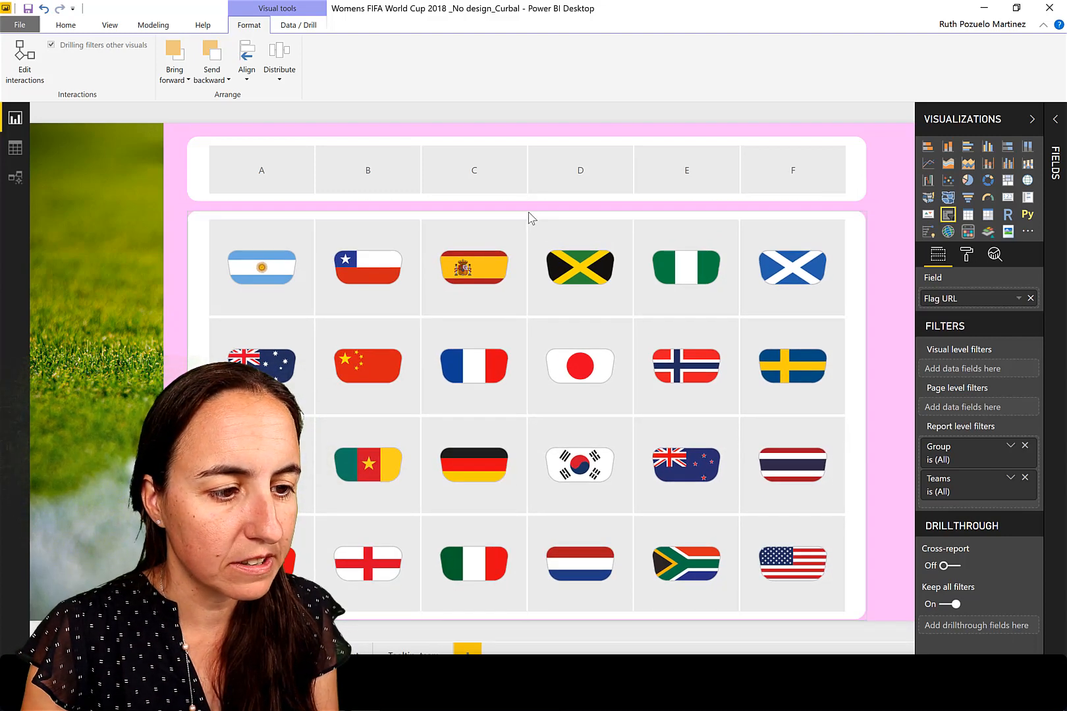
mouse_move(529, 212)
mouse_down()
mouse_move(532, 239)
mouse_move(531, 211)
mouse_up()
drag(534, 209, 534, 216)
click(541, 197)
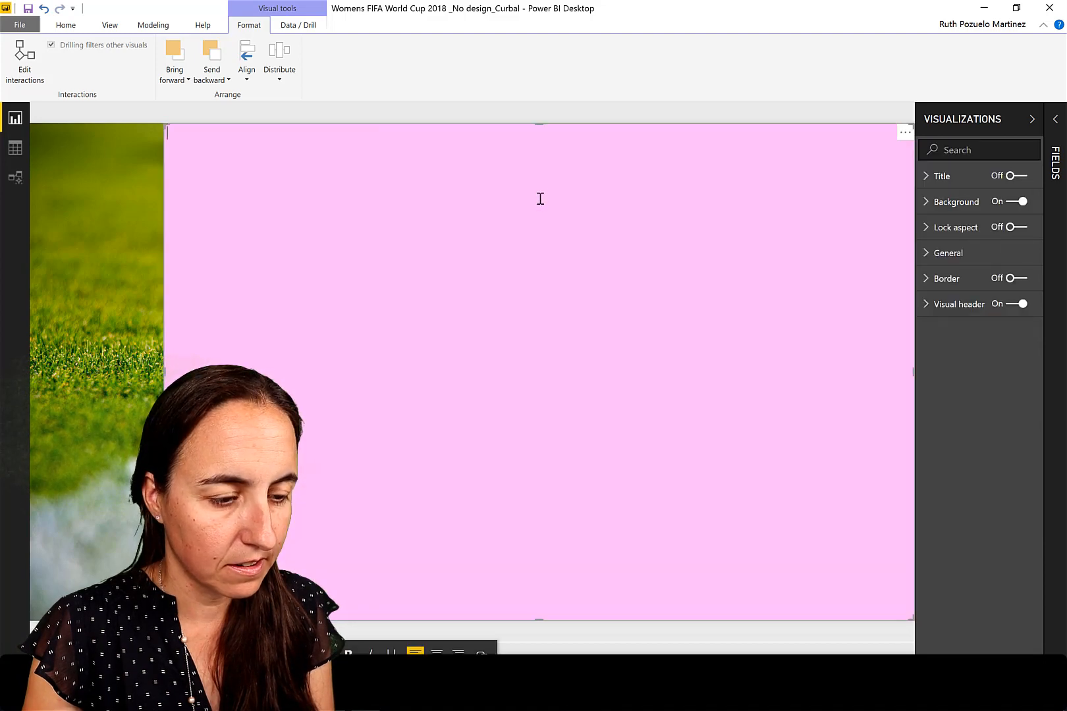
click(421, 114)
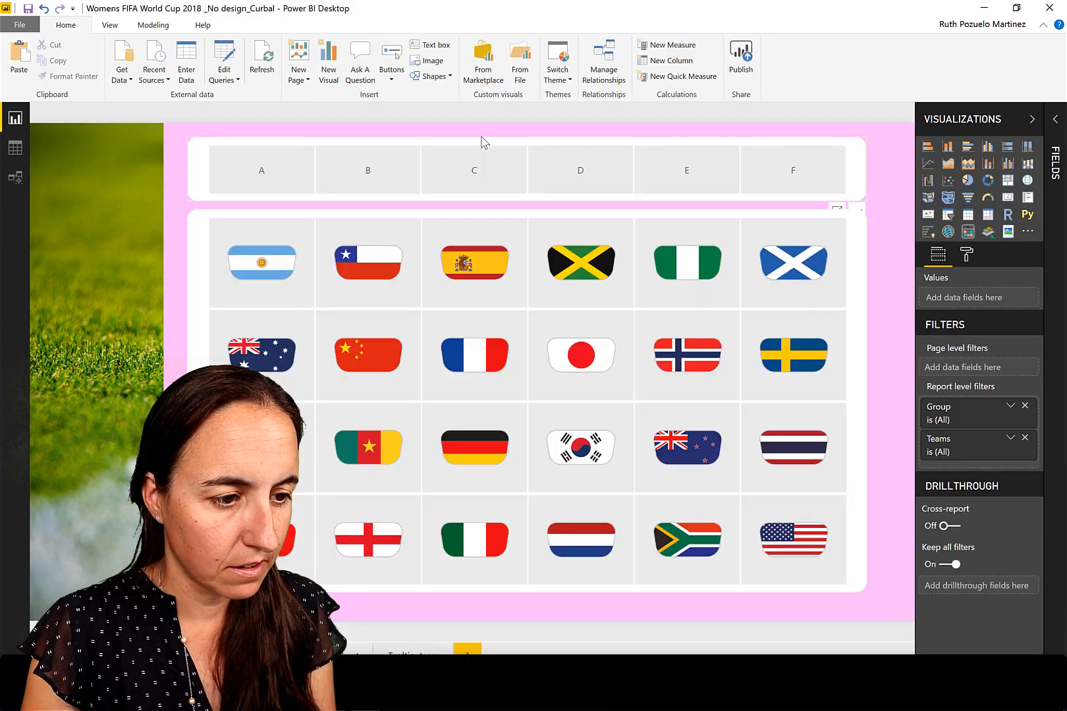
- Move the Group slicer and the flag slicer slightly up on the pink panel, keeping a small gap between them
click(484, 142)
click(460, 211)
drag(463, 203, 460, 201)
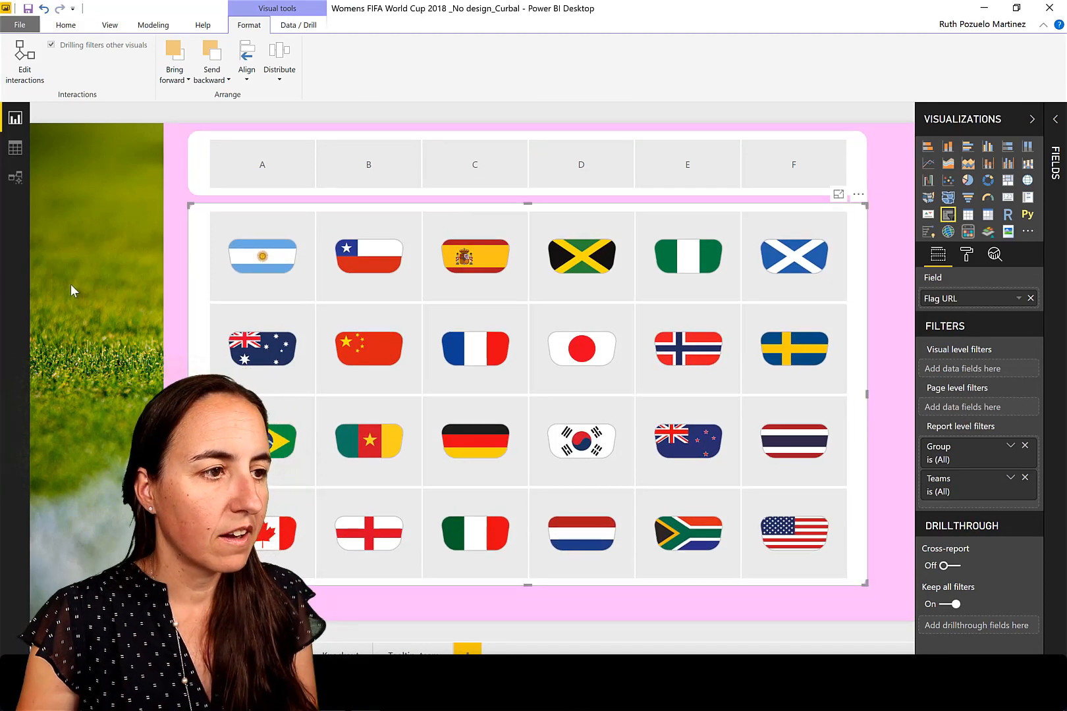
click(71, 295)
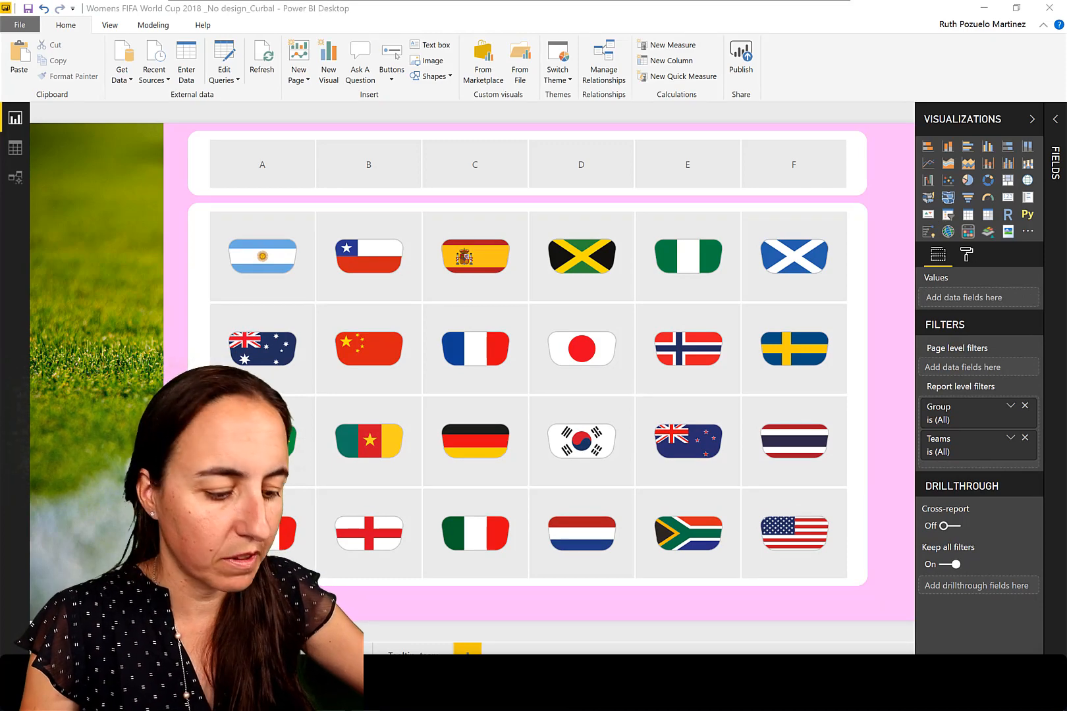
- Add the info button reading "The filters wil apply to the entire report." under the flag slicer's lower-right corner
click(742, 608)
click(109, 493)
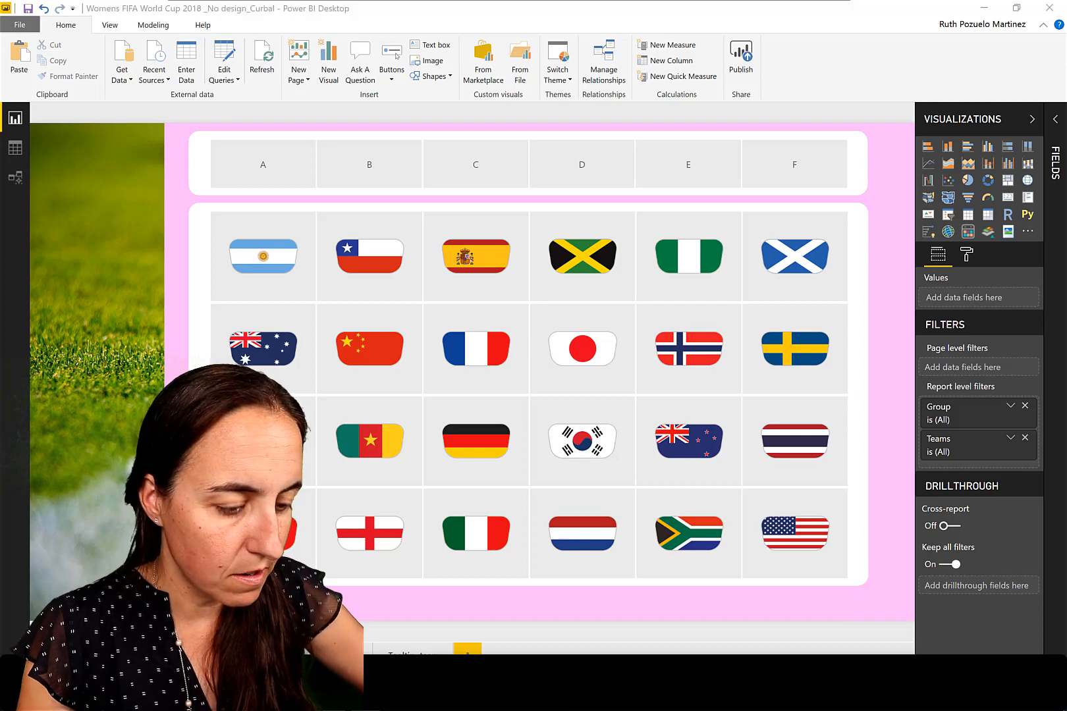
click(818, 606)
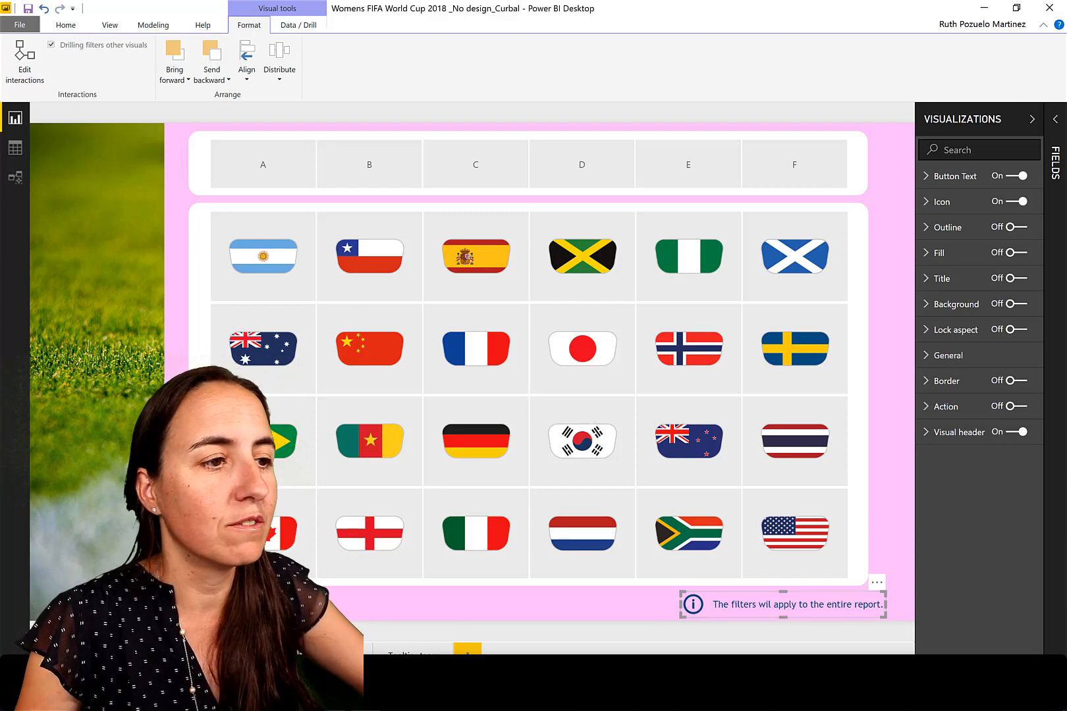
- Copy the "Follow the stpes on our YouTube Channel" text box from the other window and paste it below the flag slicer
key(alt+Tab)
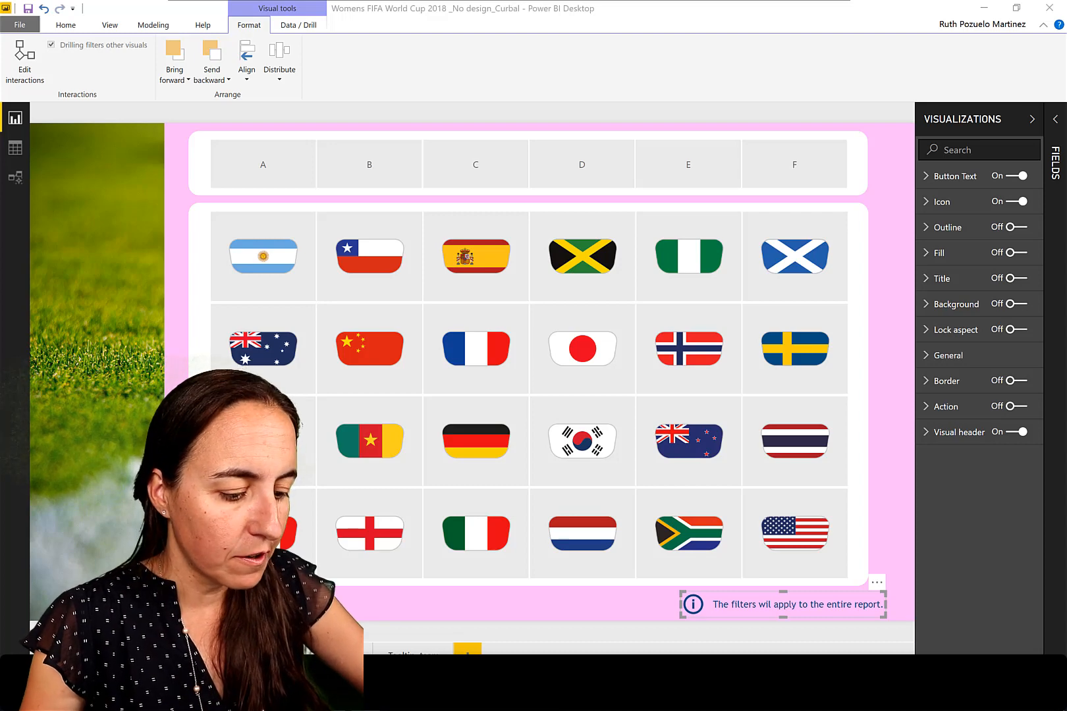
click(97, 578)
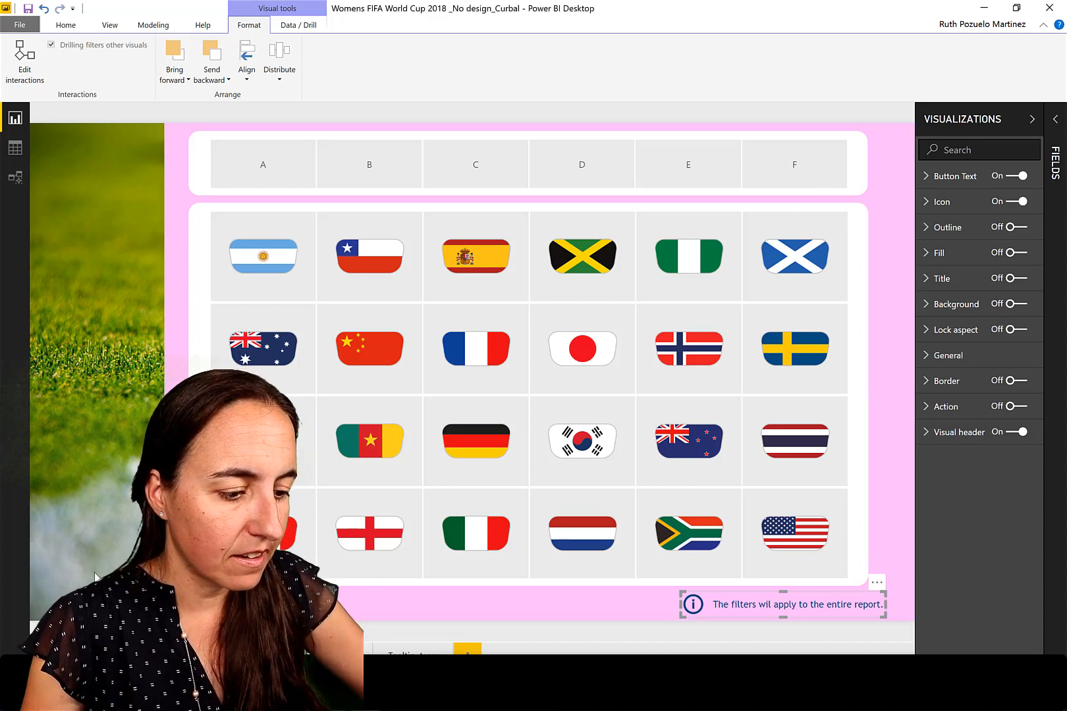
key(ctrl+v)
click(365, 615)
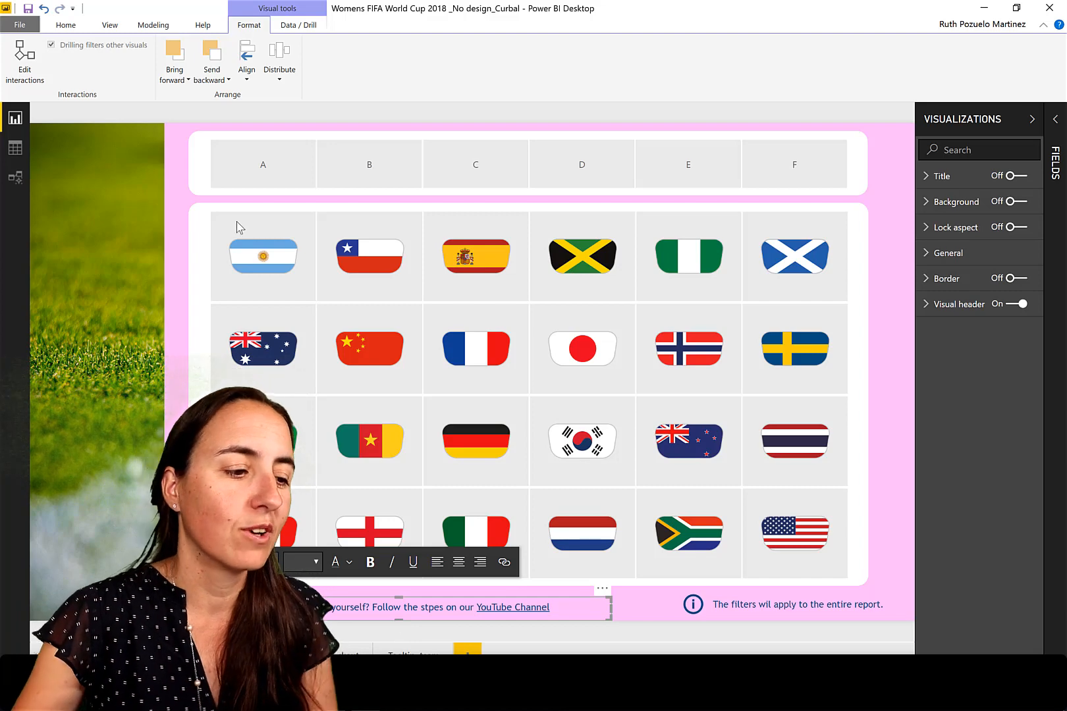
- Insert the image Curbal Logo_smaller.png from the Desktop and shrink it into the lower-left corner of the grass background
click(71, 26)
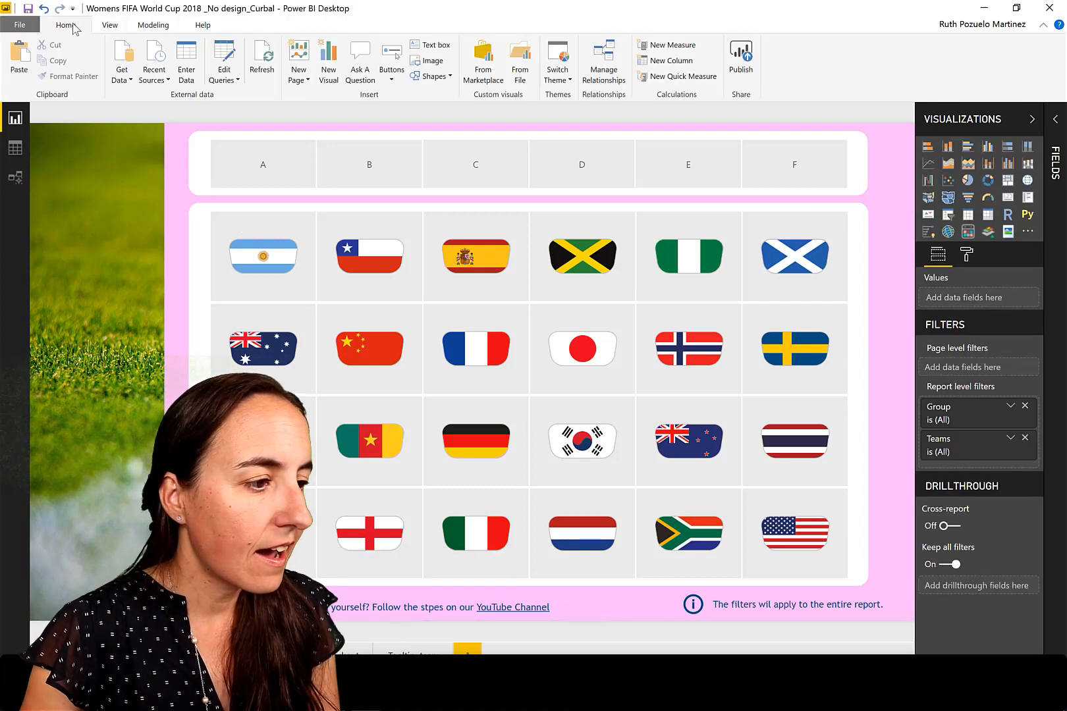
click(433, 64)
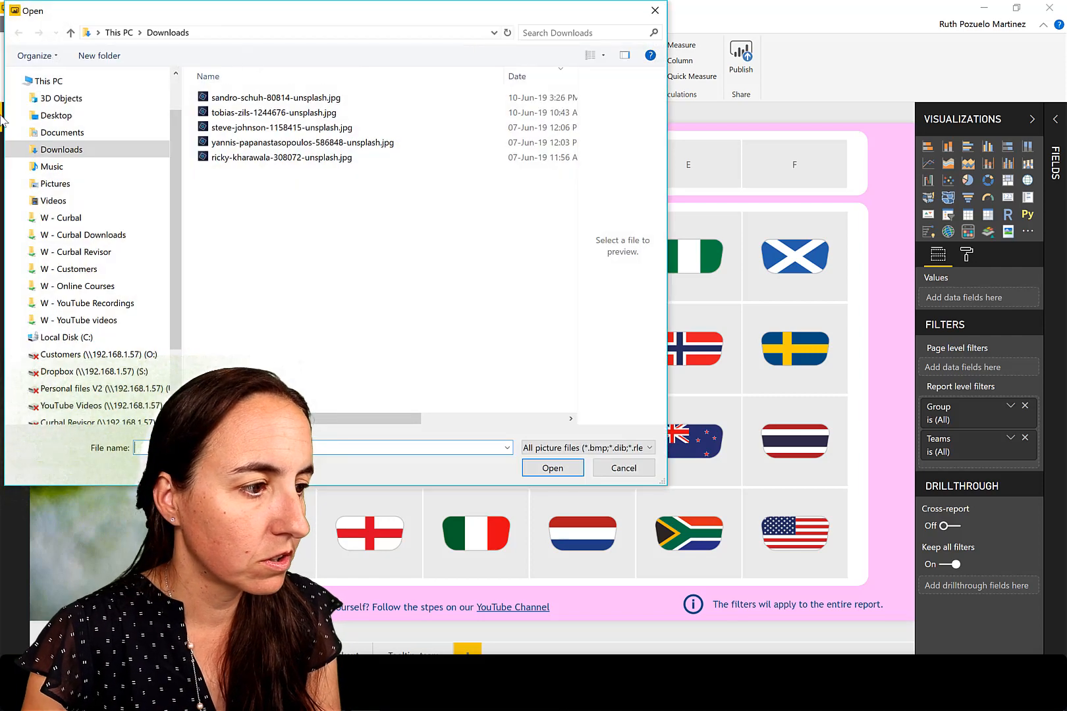
click(65, 116)
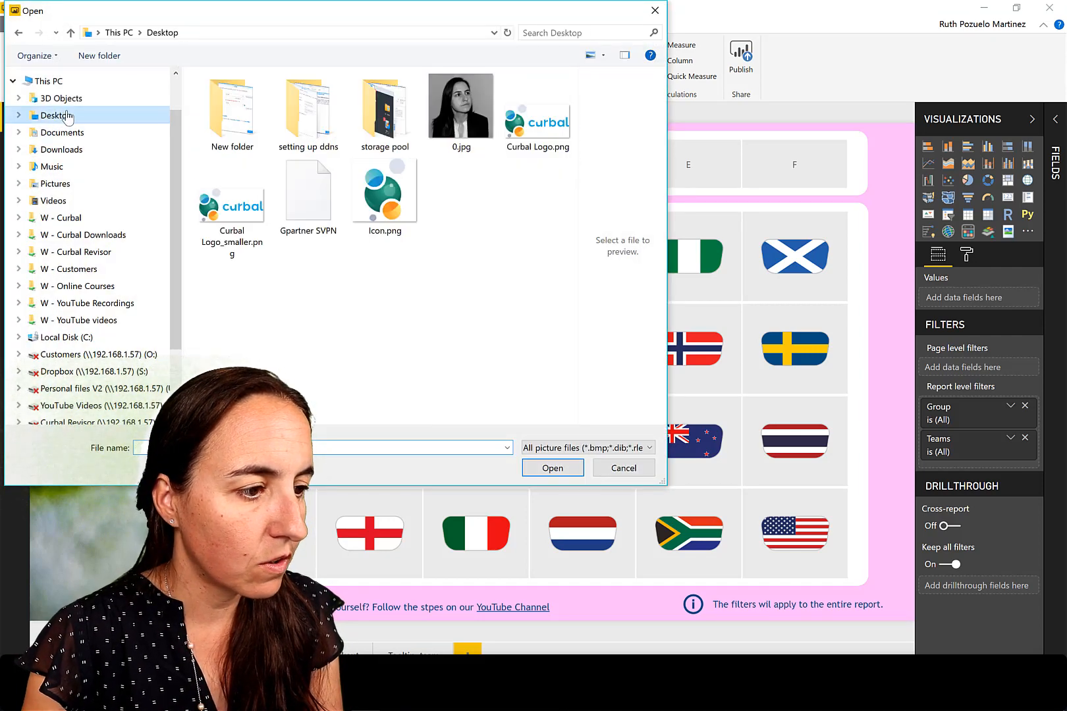
click(232, 204)
click(562, 472)
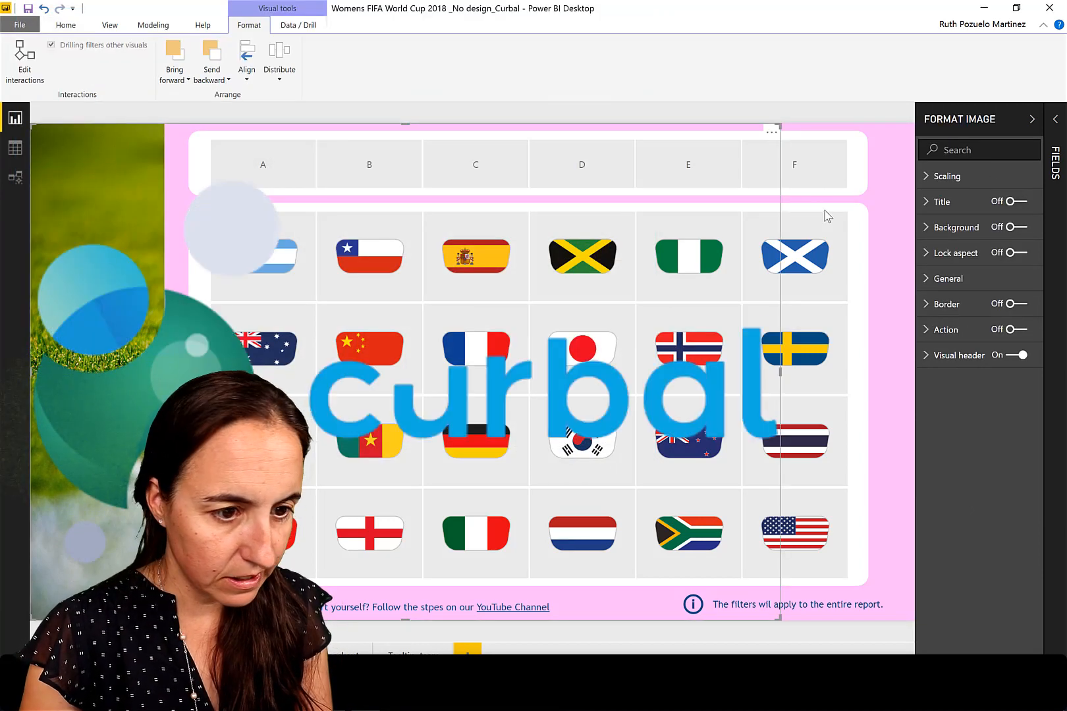
drag(779, 124, 96, 531)
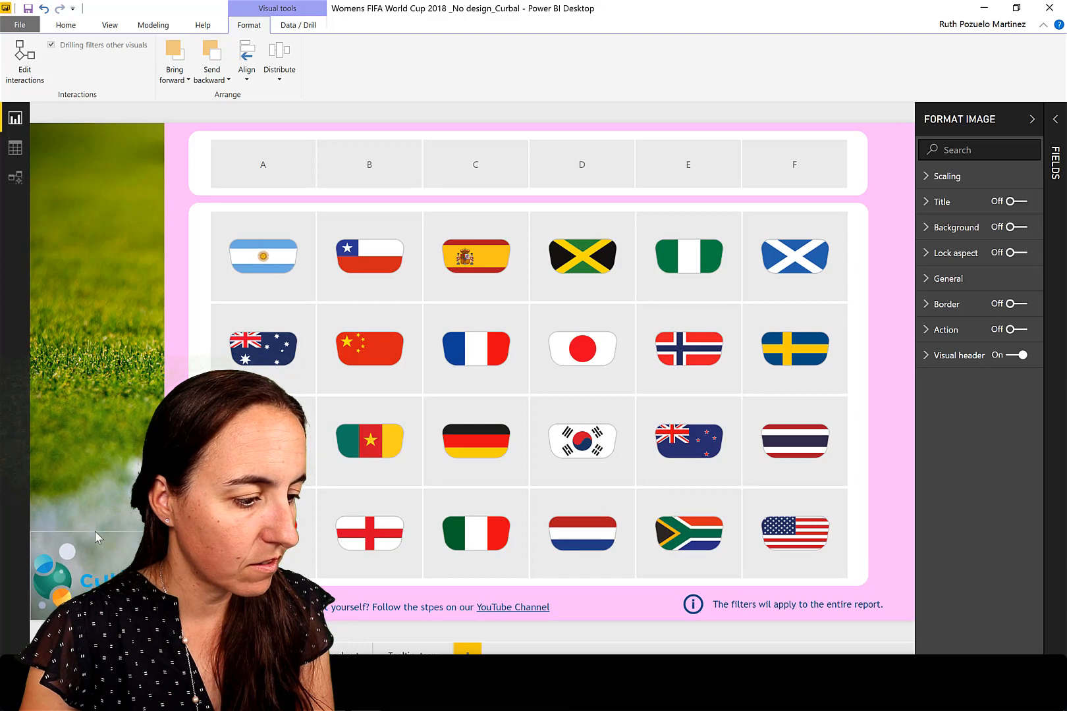
click(889, 353)
click(965, 255)
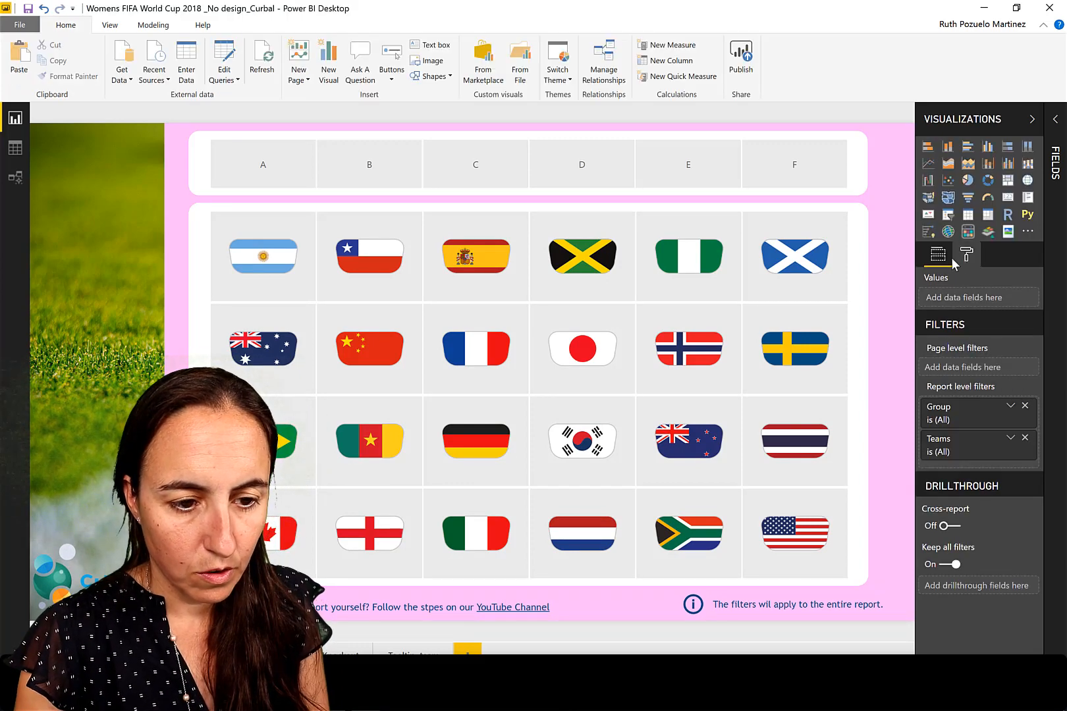
click(984, 358)
click(985, 358)
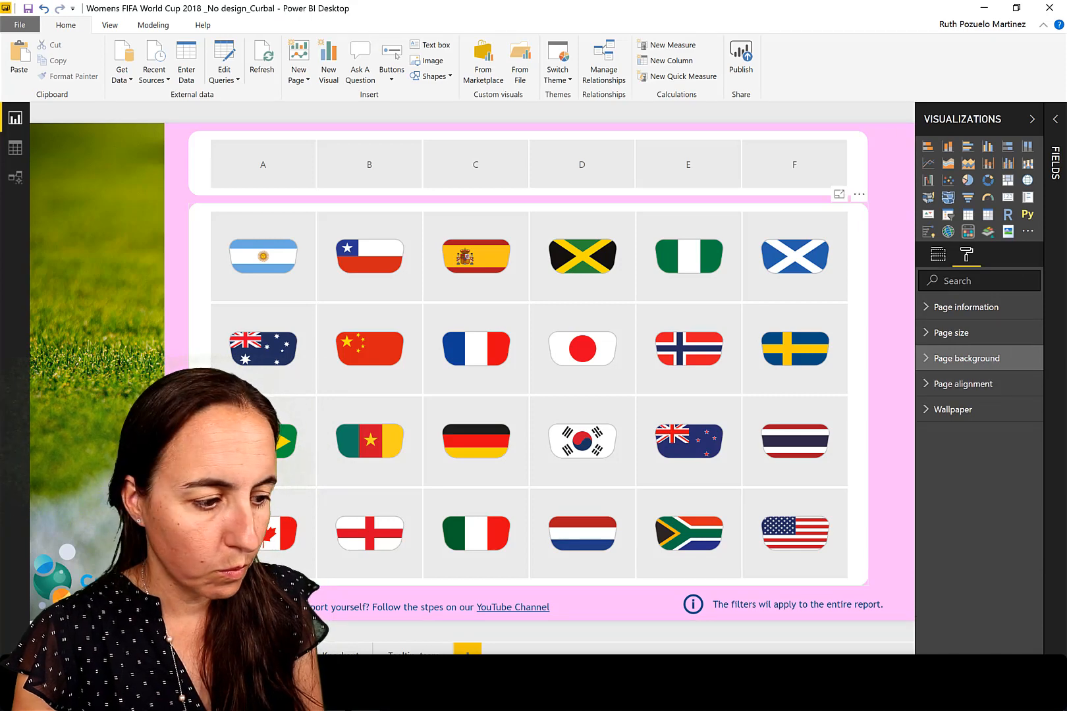
- Turn on a white background for the logo image and set its transparency to 0%
click(887, 361)
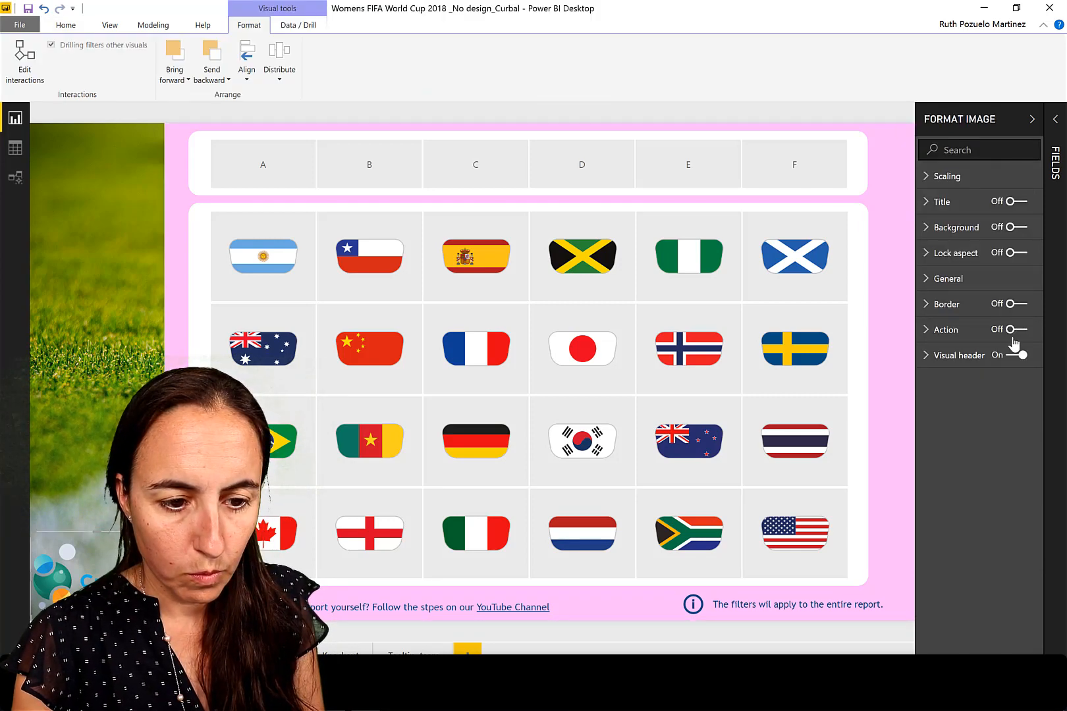
click(1007, 228)
click(933, 228)
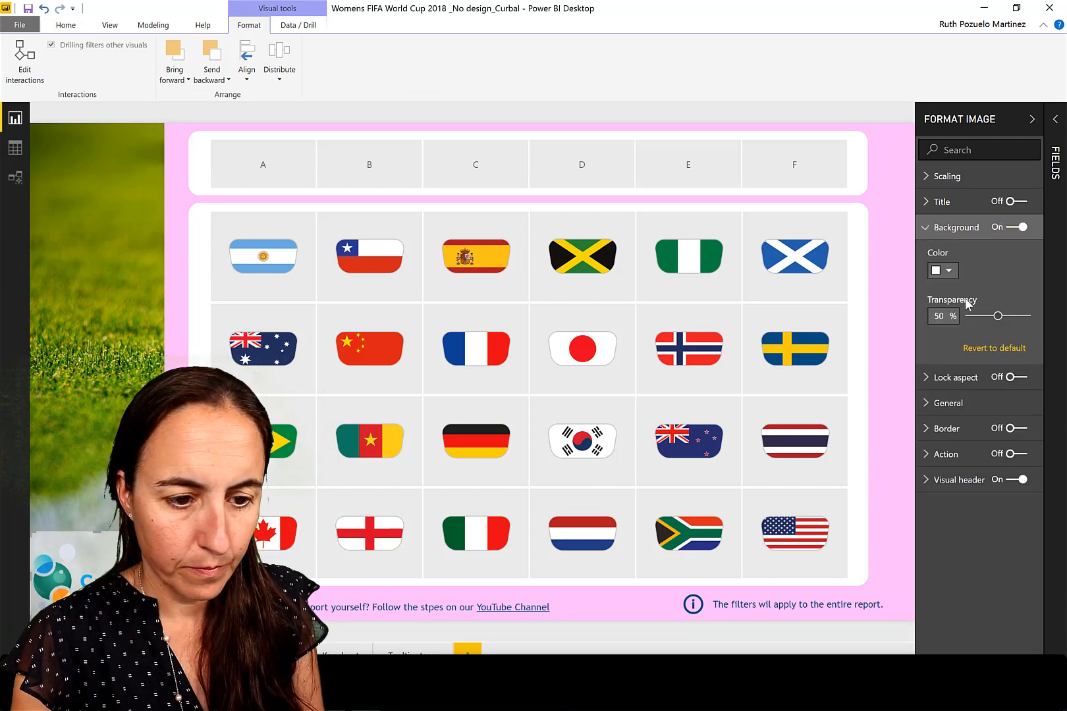
drag(1001, 322, 960, 324)
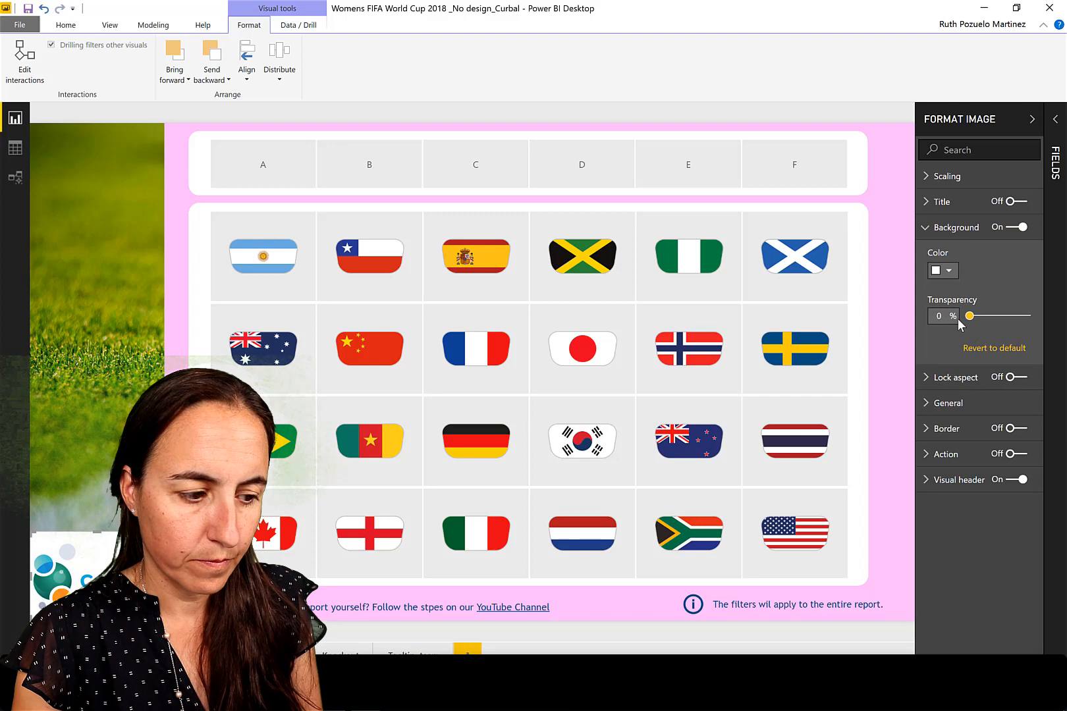
click(109, 446)
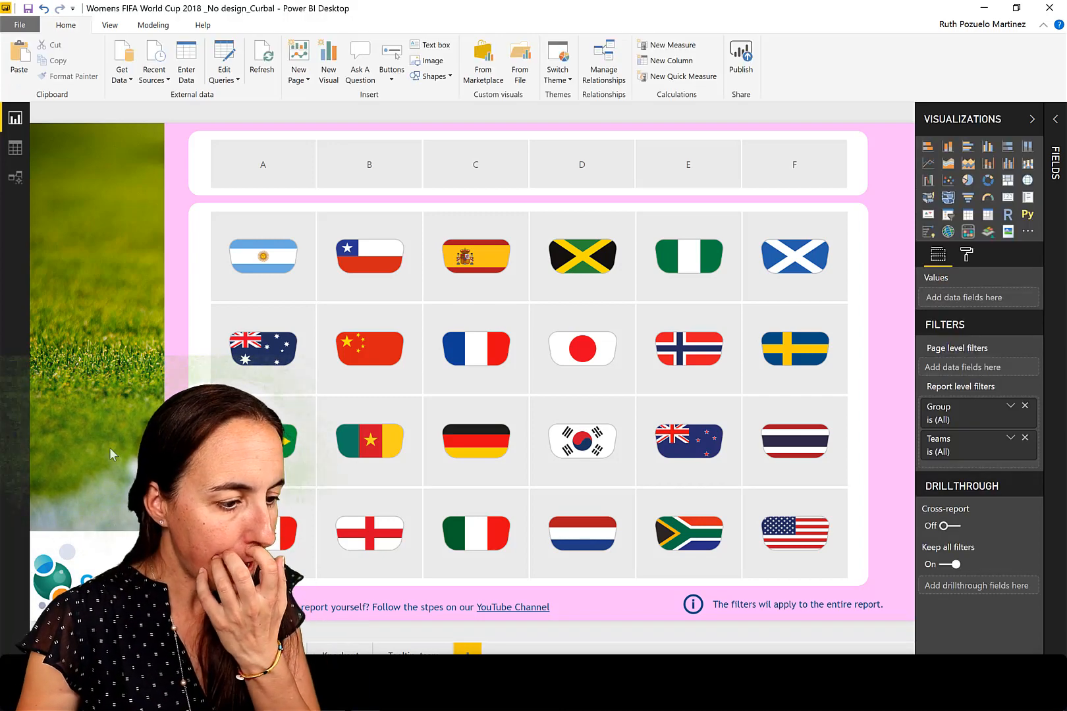
- Turn on the logo image's border, colour it white and round its corners with a radius of 3
click(881, 354)
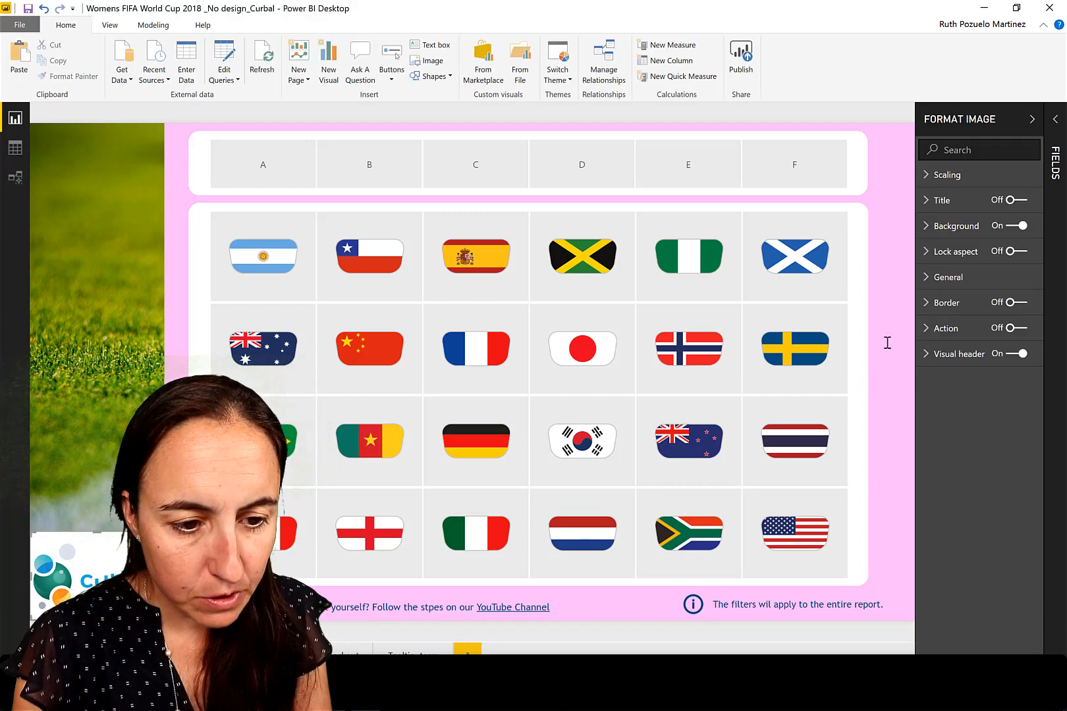
click(952, 305)
click(1015, 305)
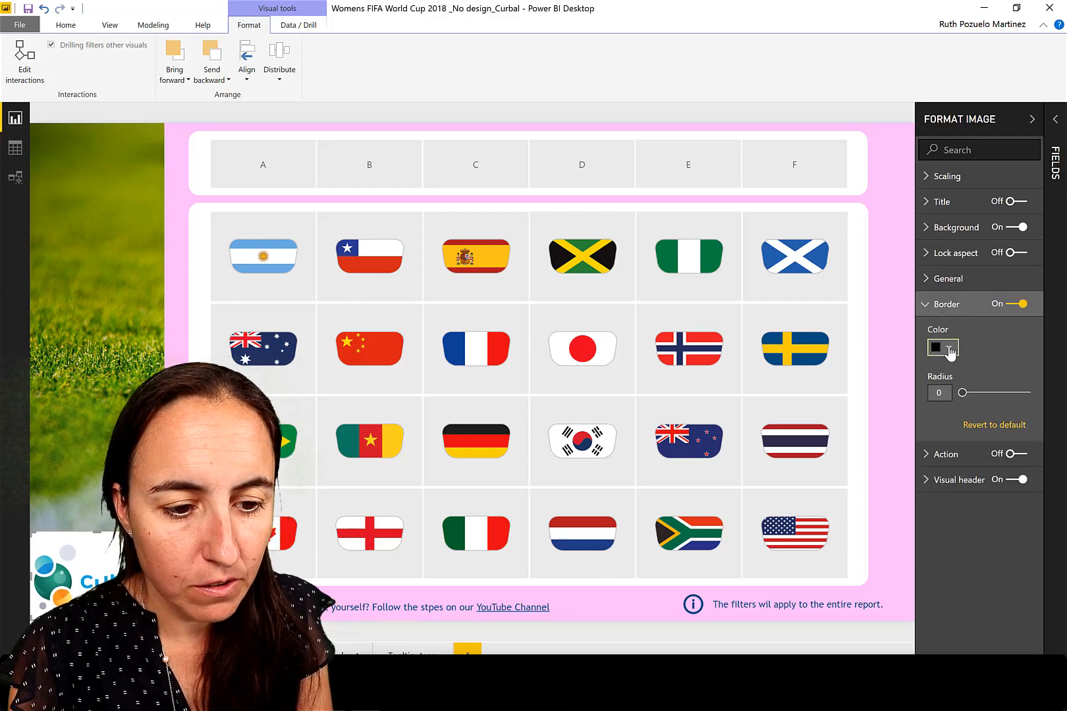
click(943, 347)
click(925, 380)
drag(961, 393, 972, 398)
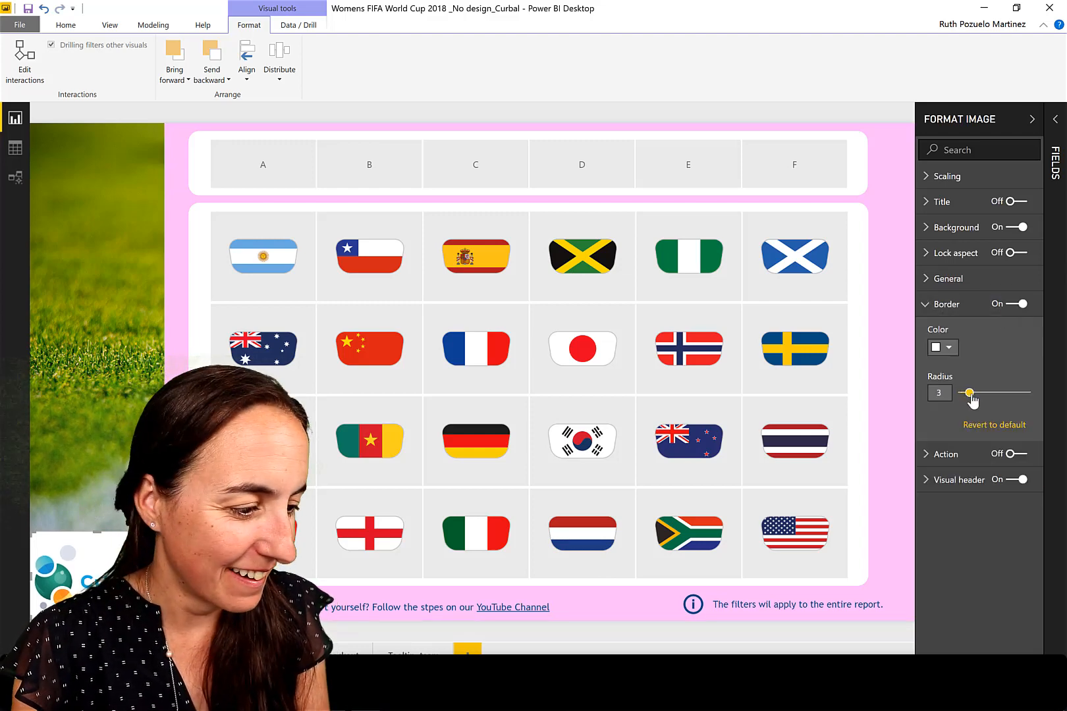
click(119, 463)
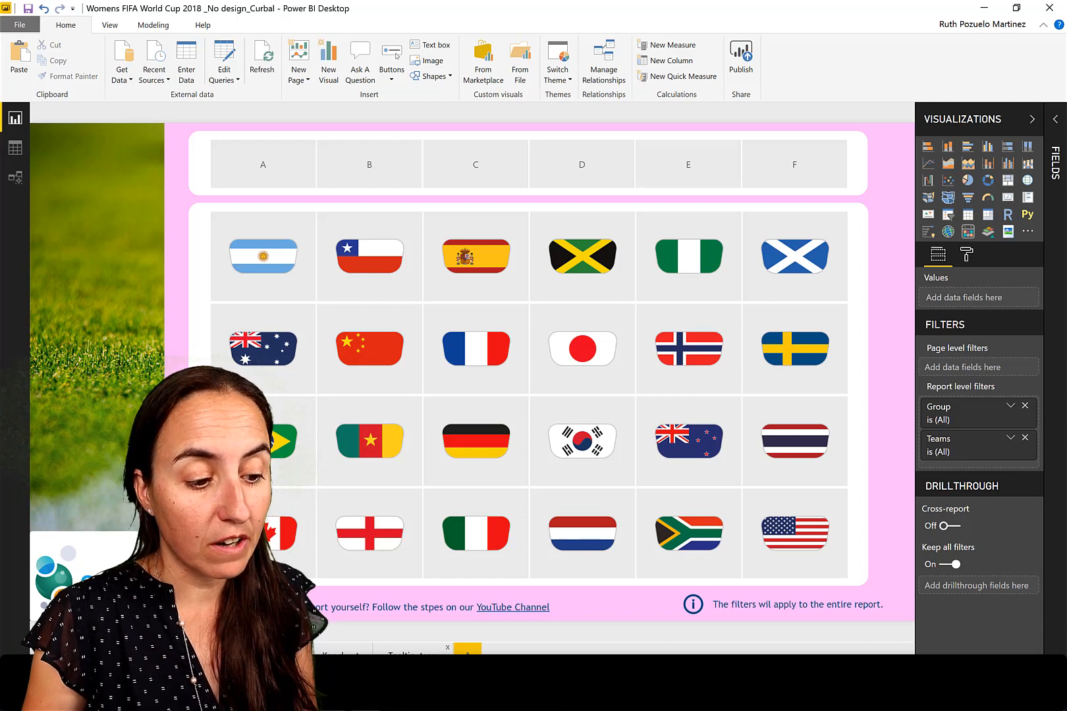
- Hide the tooltip report page
right_click(421, 652)
click(461, 643)
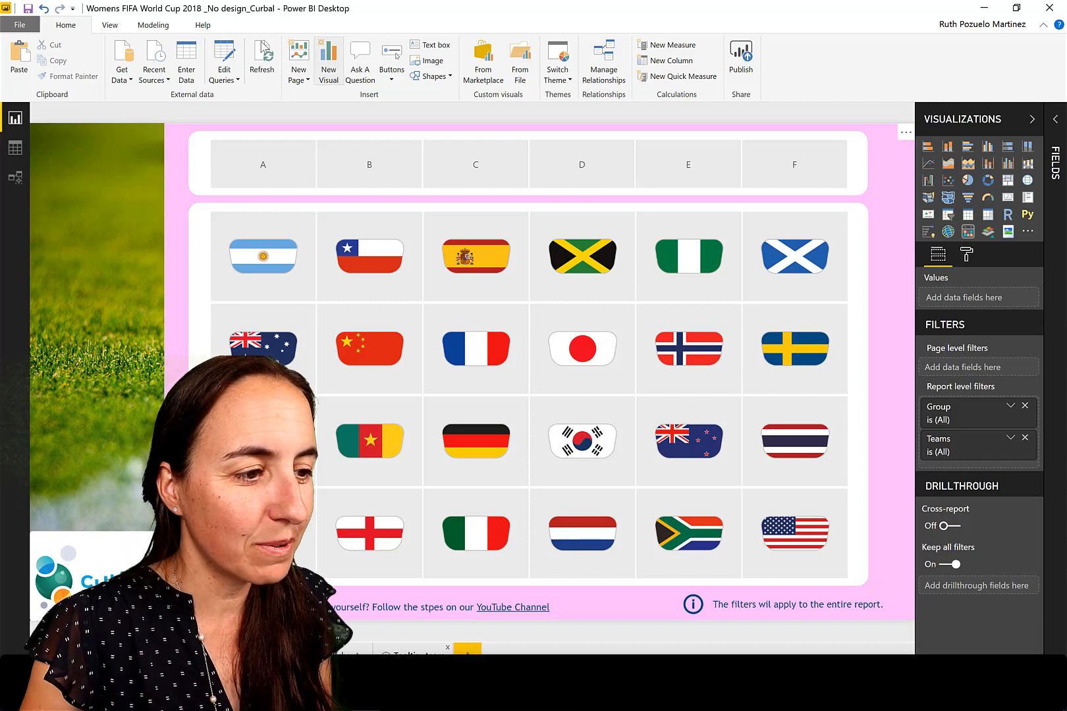
- Insert a blank button and place it directly above the logo, sized to fit the width of the grass strip
click(109, 25)
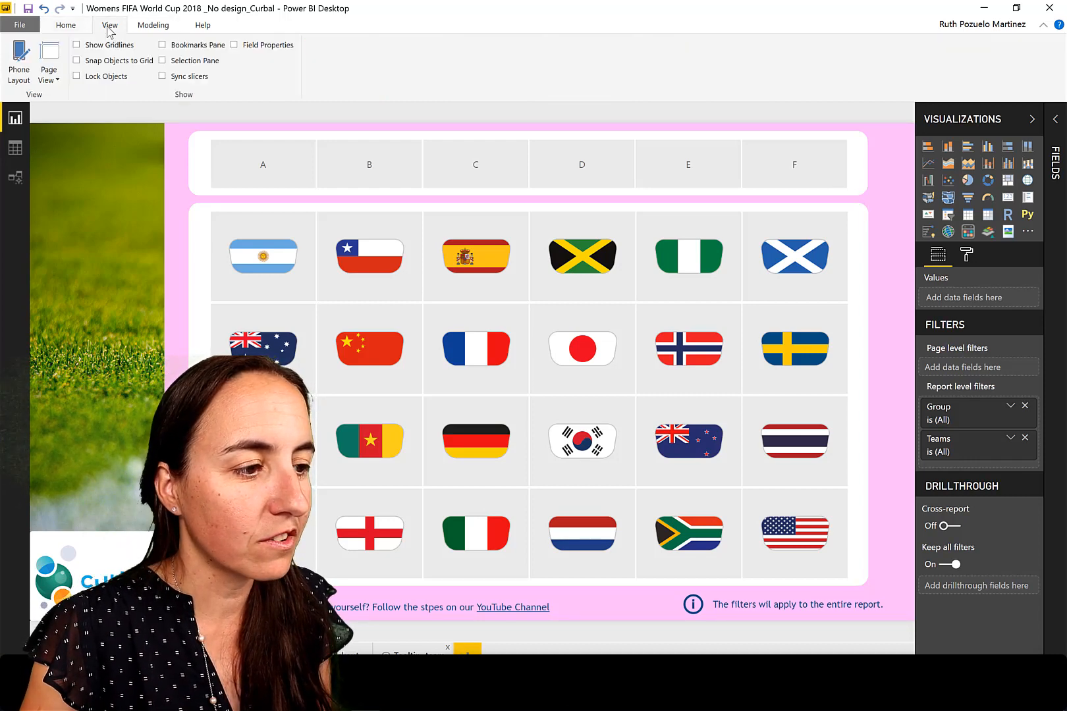
click(155, 26)
click(66, 25)
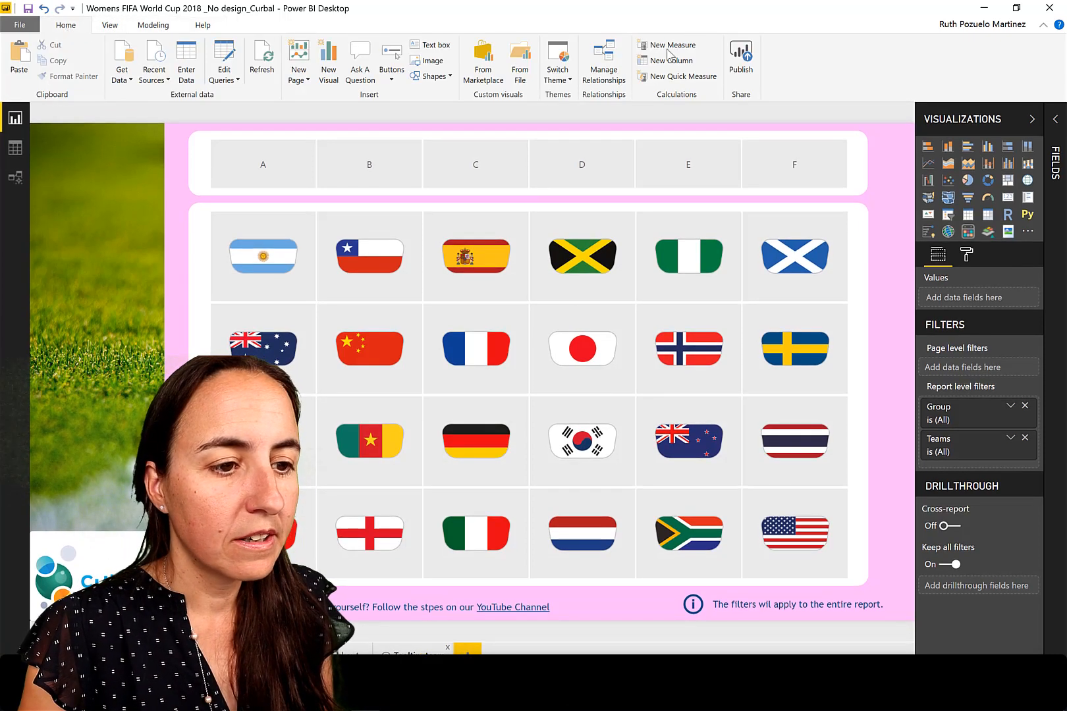
click(392, 66)
click(366, 226)
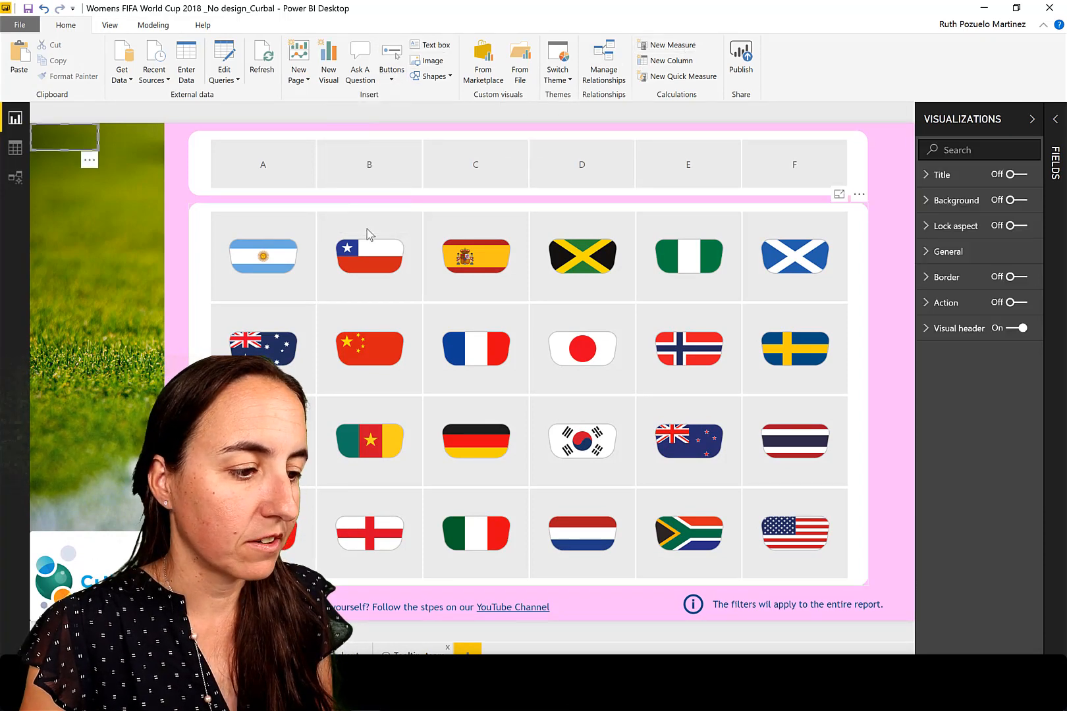
drag(134, 171, 91, 500)
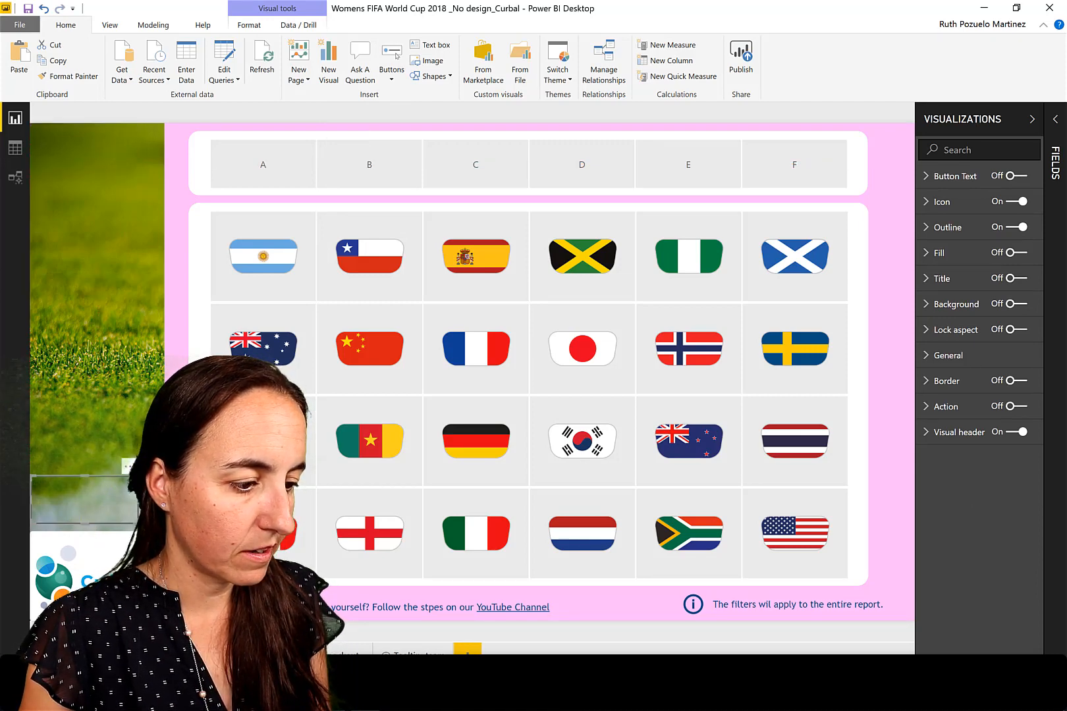
drag(164, 500, 146, 497)
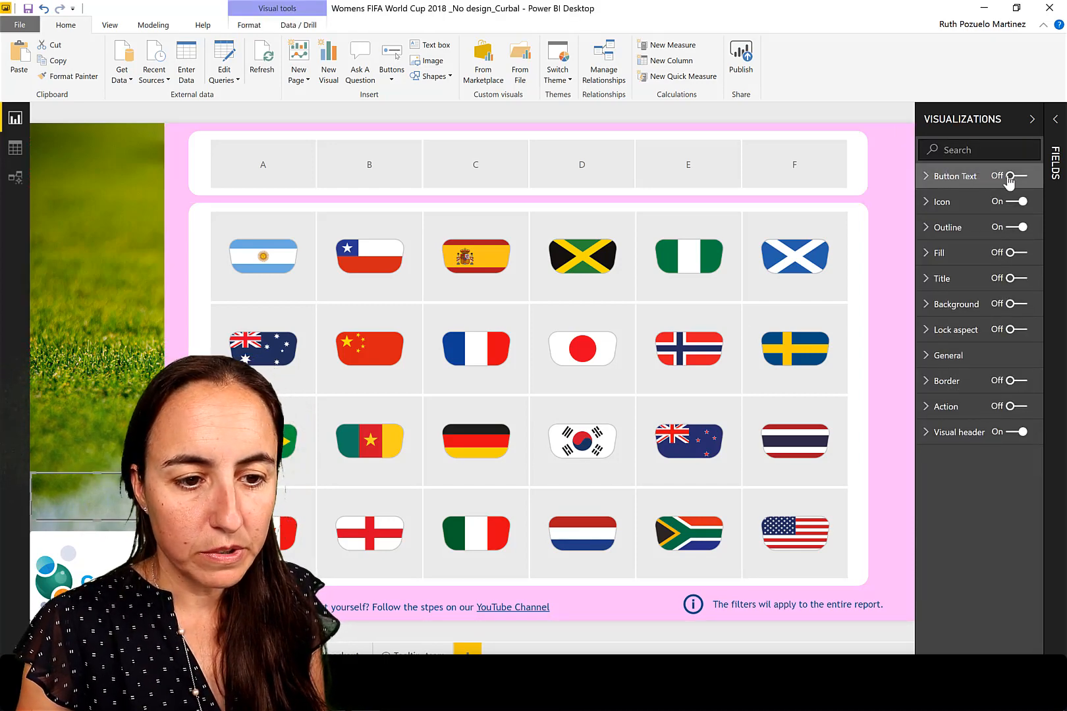
- Turn on the new button's text and set it to "Knockout"
click(961, 176)
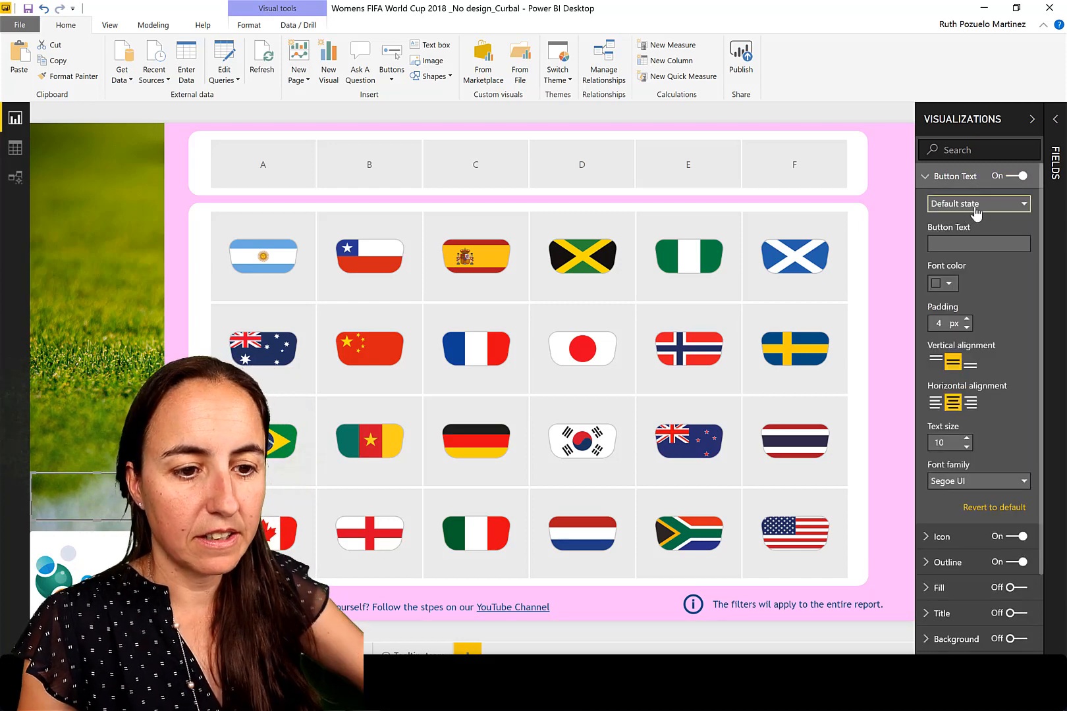
click(969, 241)
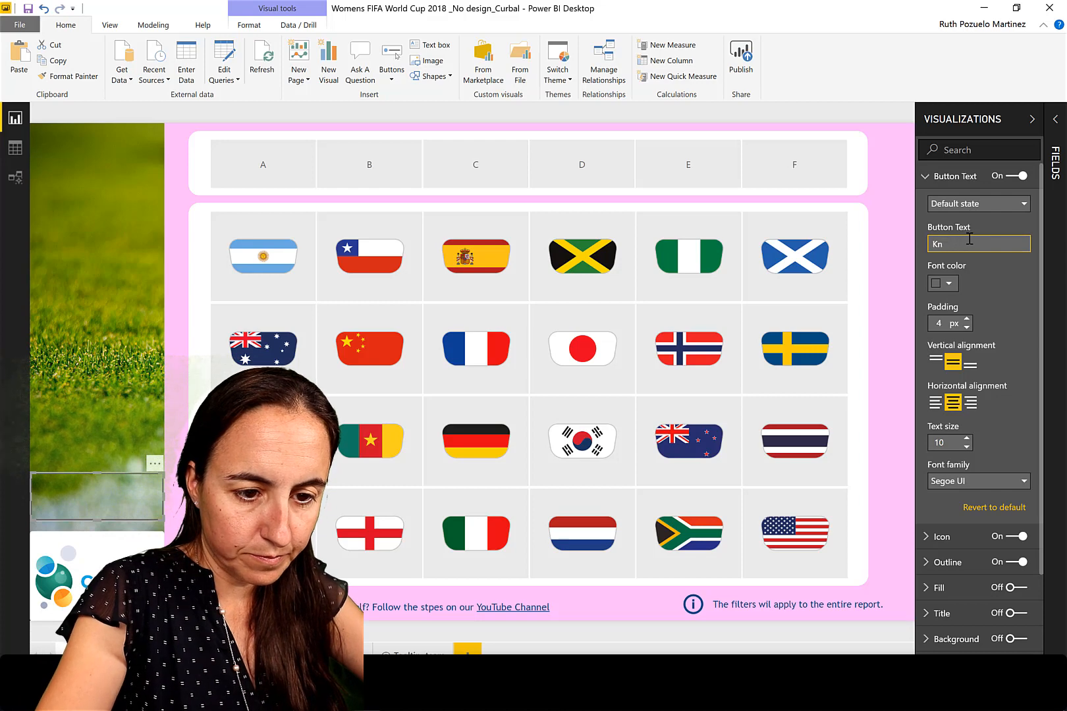
text(Knockout)
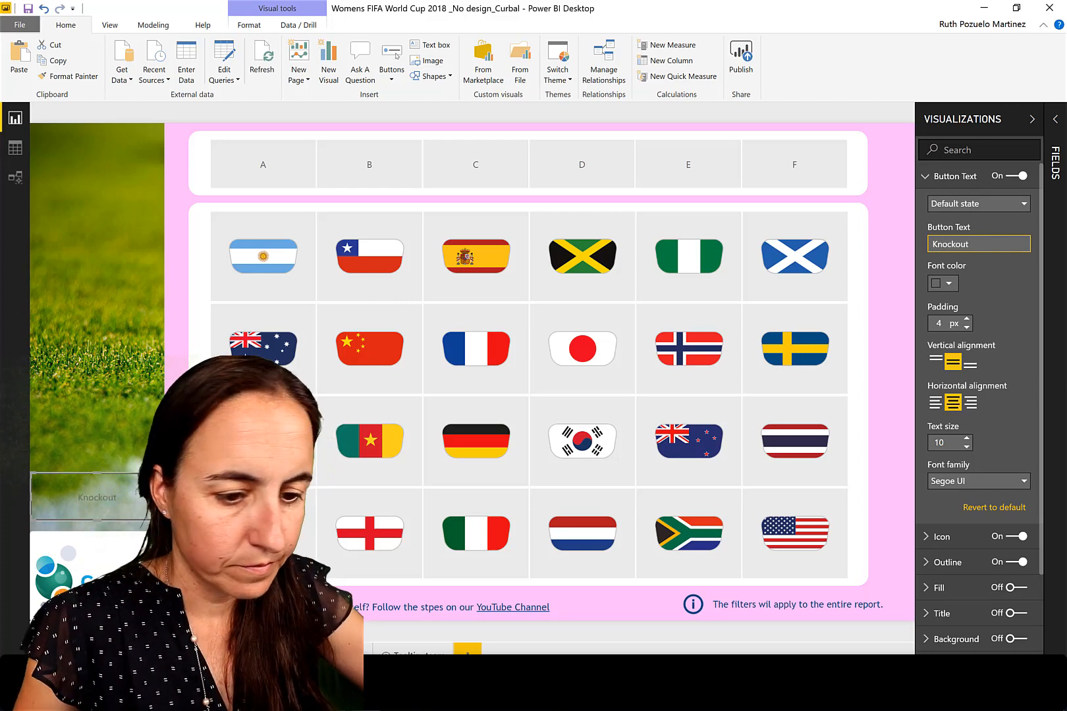
- Format the Knockout button text as Trebuchet MS, size 25, in white
click(975, 483)
scroll(973, 435, down, 2)
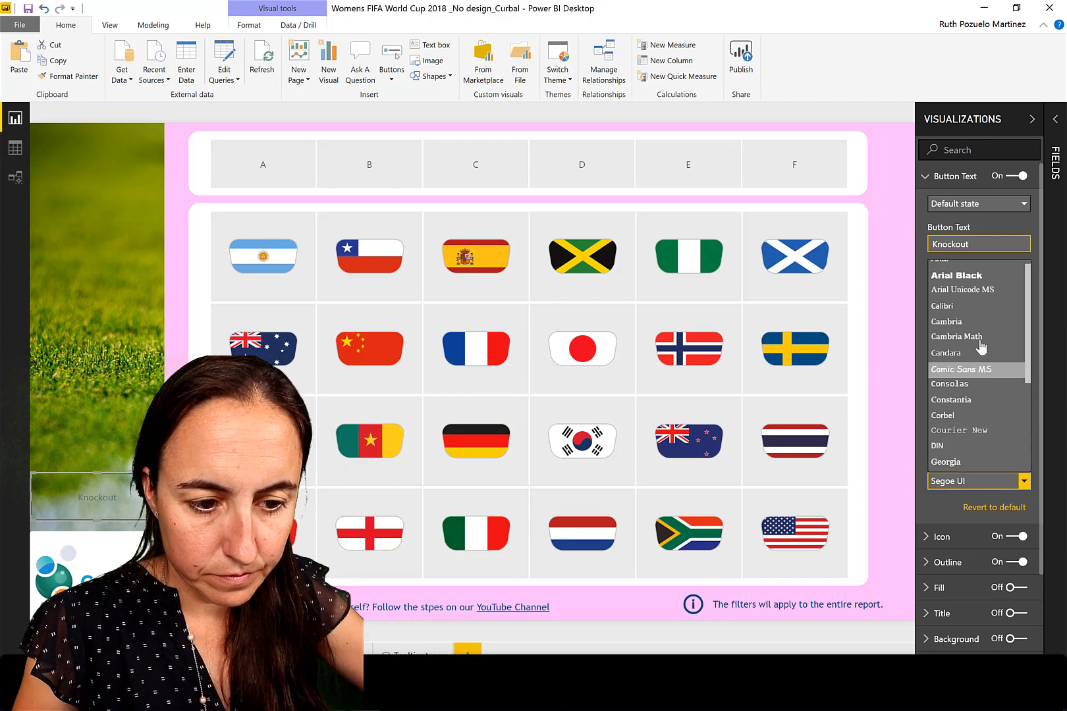
scroll(994, 376, down, 2)
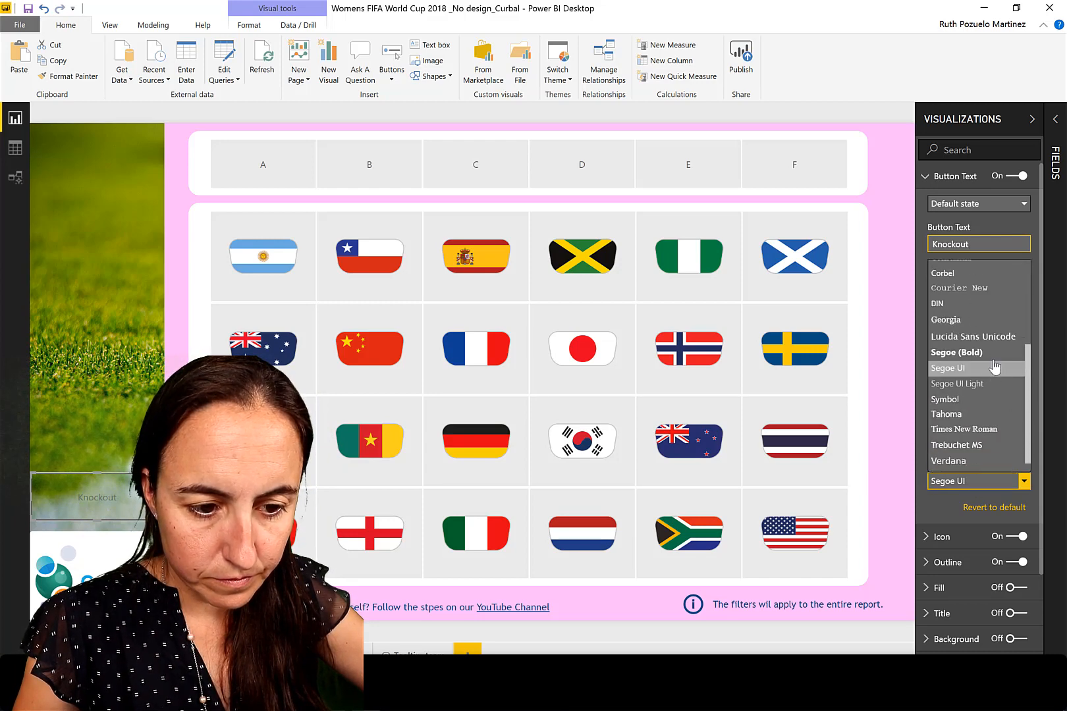
click(991, 446)
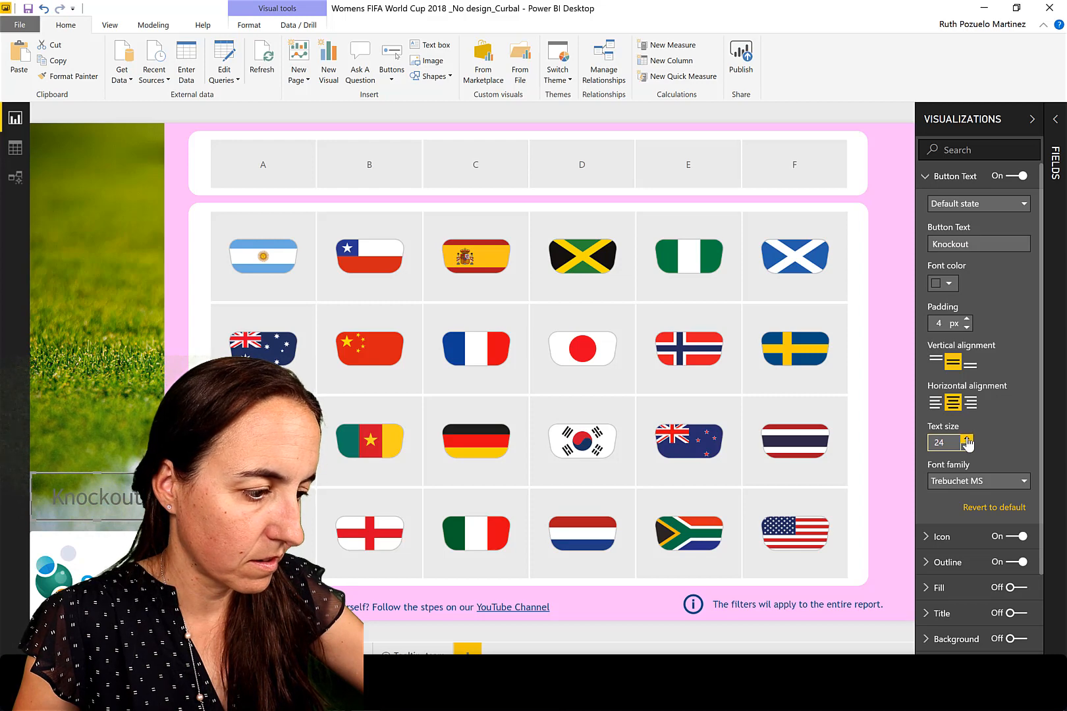
click(950, 283)
click(924, 317)
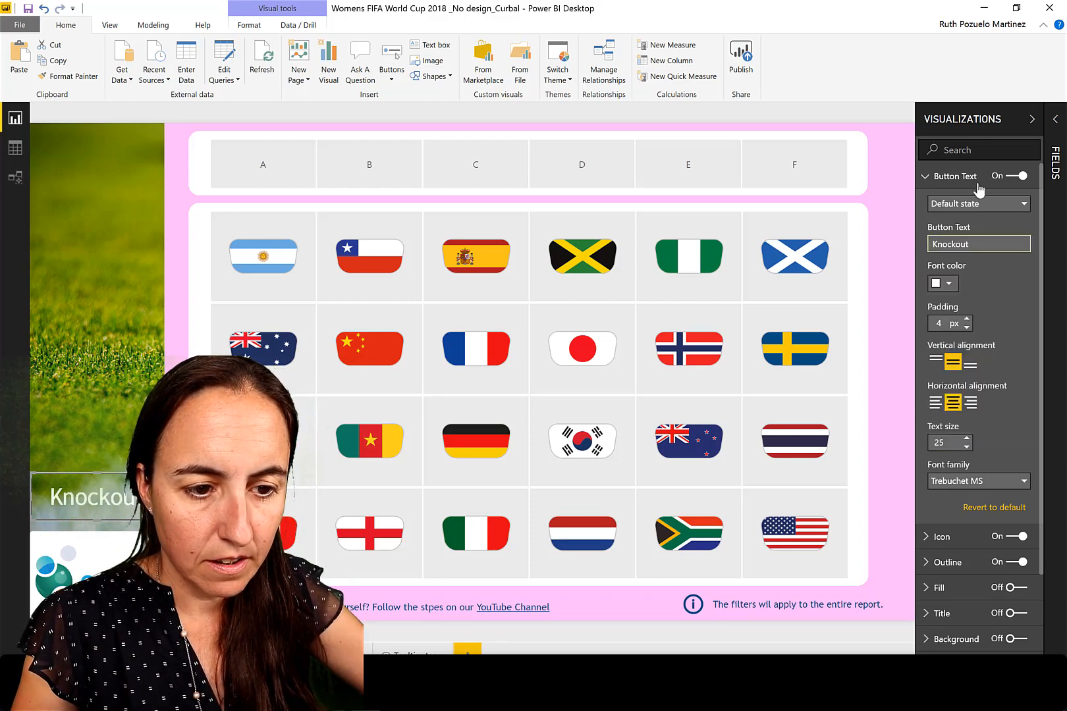
- Turn off the Knockout button's icon and outline, and give it a red fill with 0% transparency
click(1014, 564)
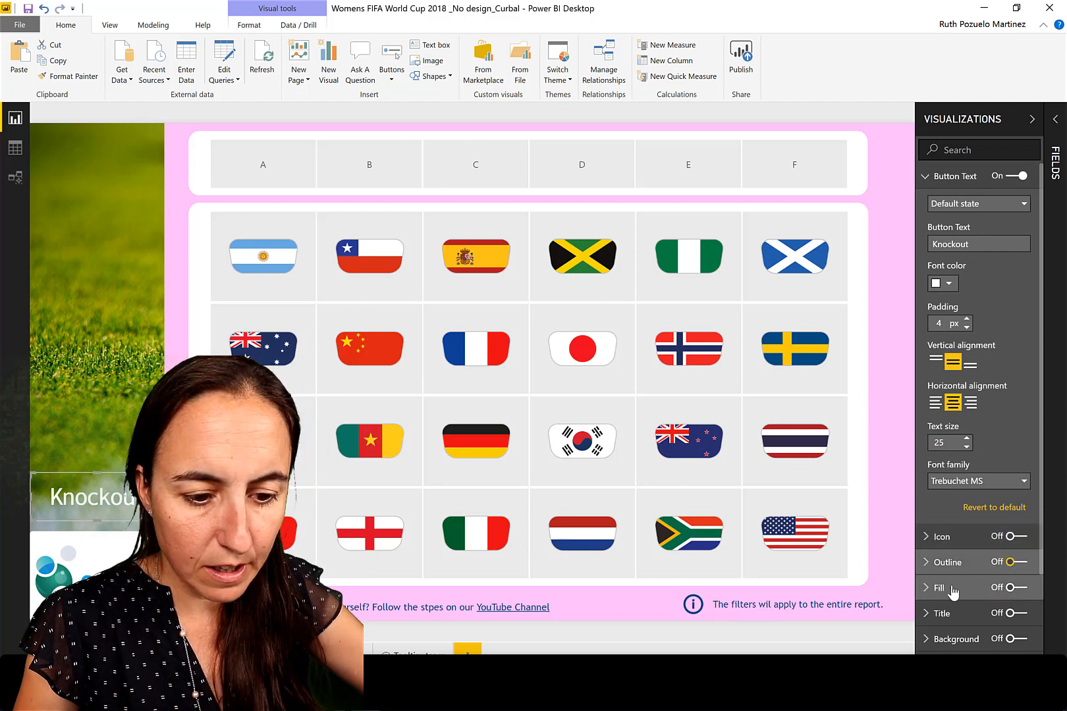
click(978, 584)
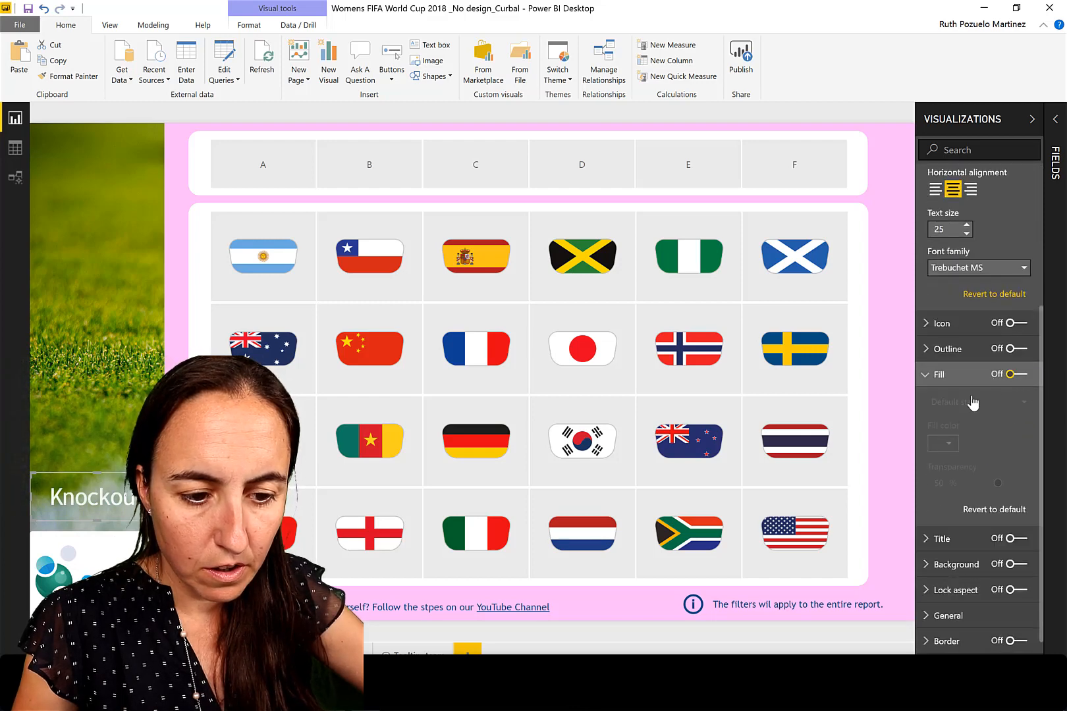
click(1012, 374)
click(943, 443)
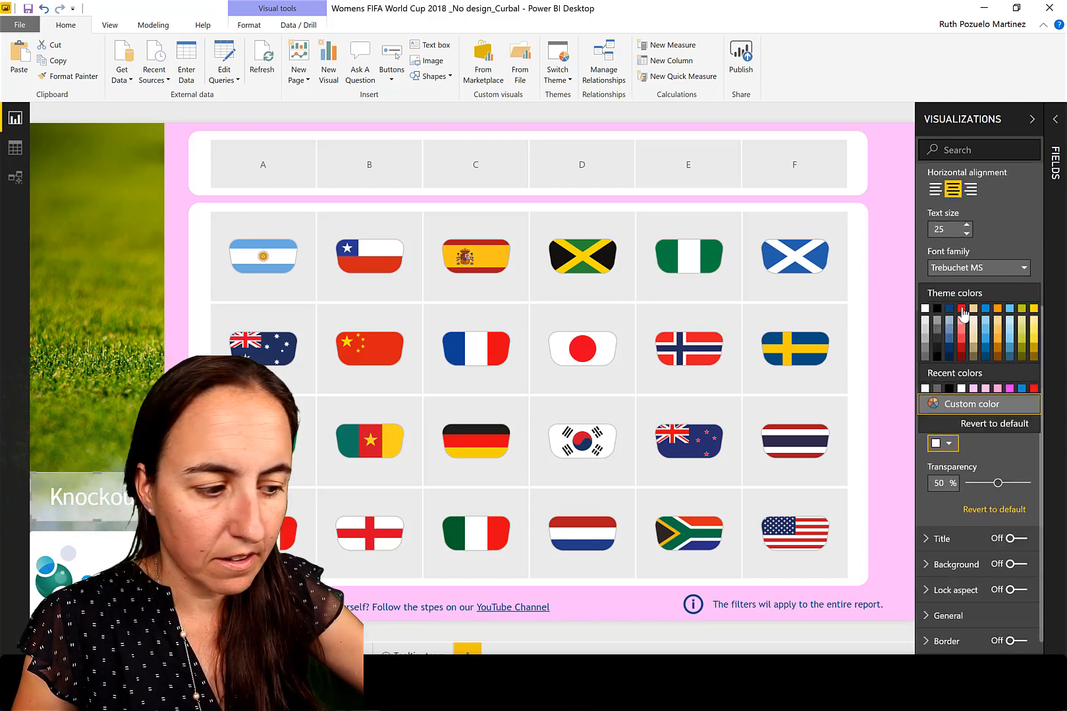
click(961, 310)
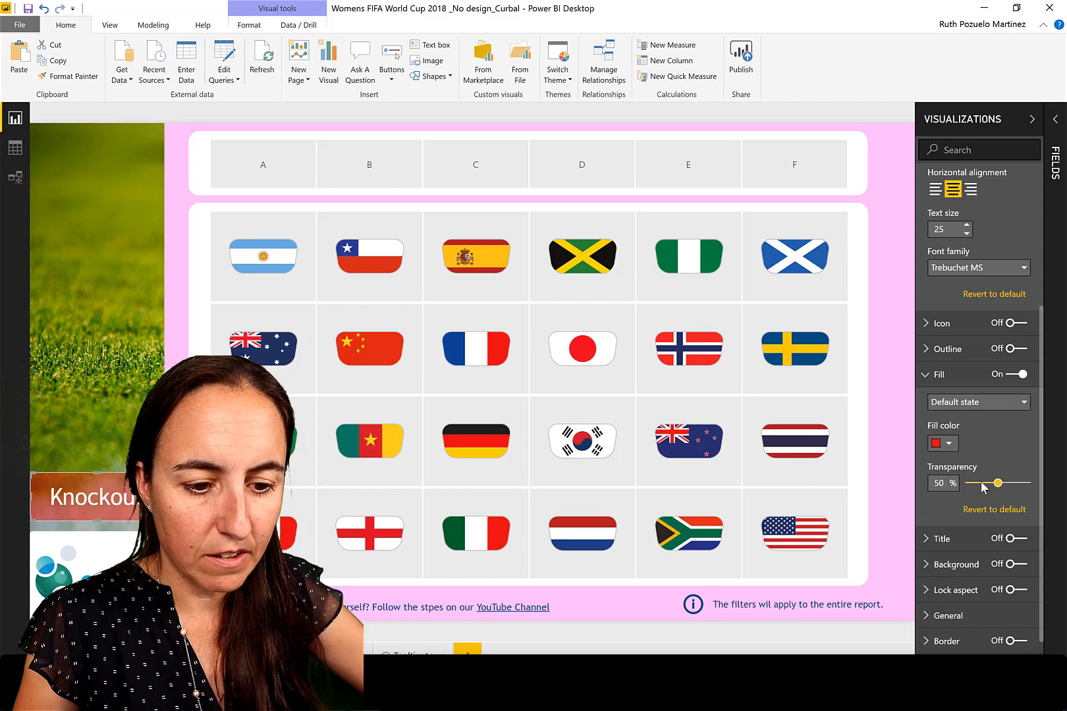
drag(993, 488, 968, 486)
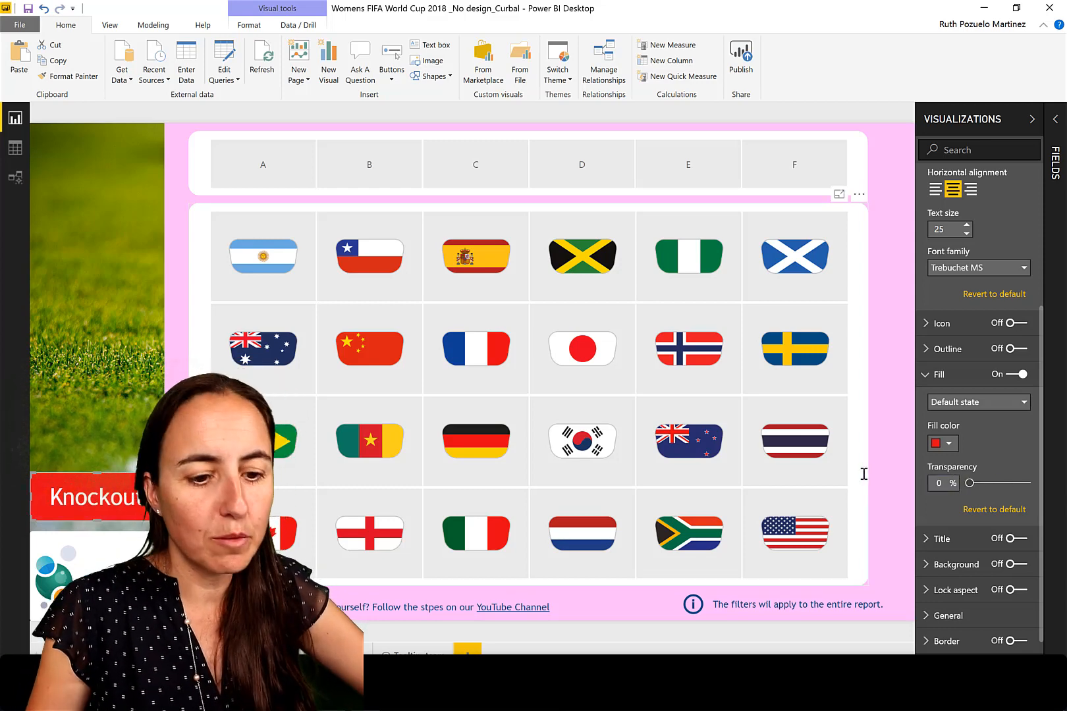
- Turn on the Knockout button's border, colour it the same red and increase its corner radius
click(946, 640)
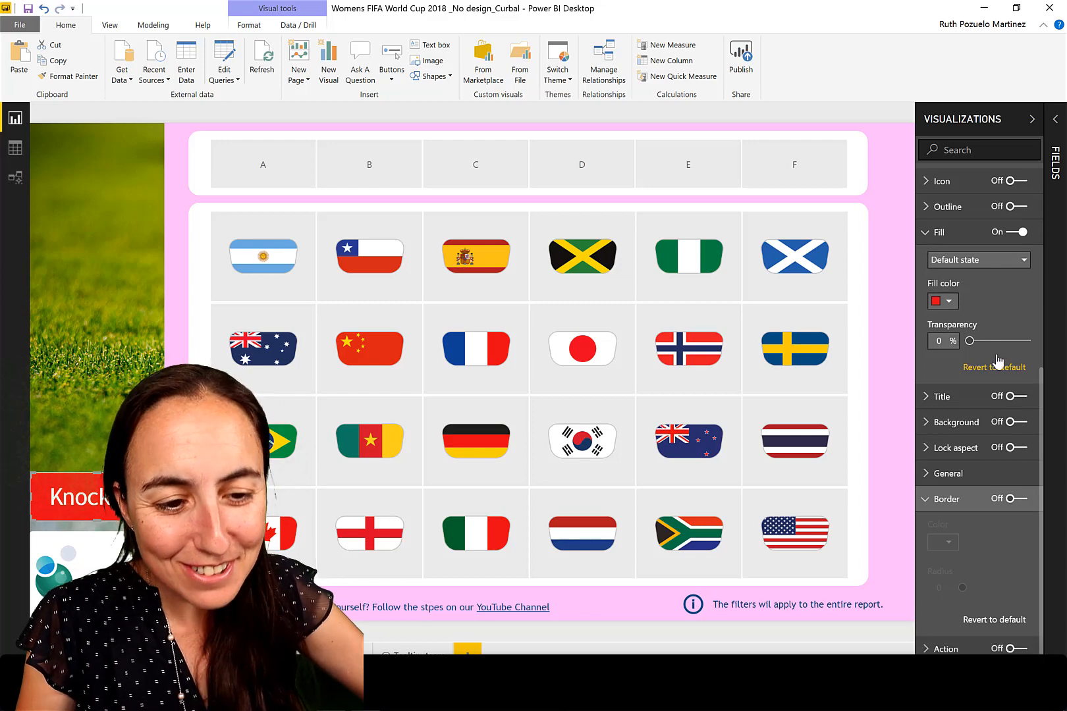
click(1011, 502)
click(943, 542)
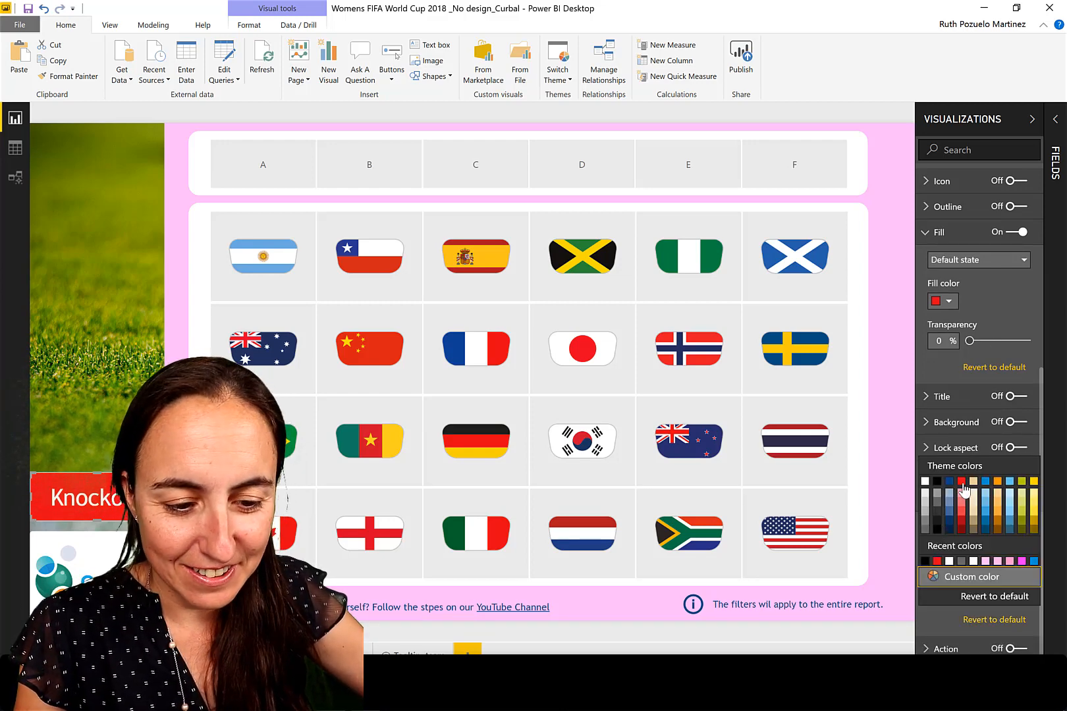
click(962, 482)
drag(960, 588, 985, 590)
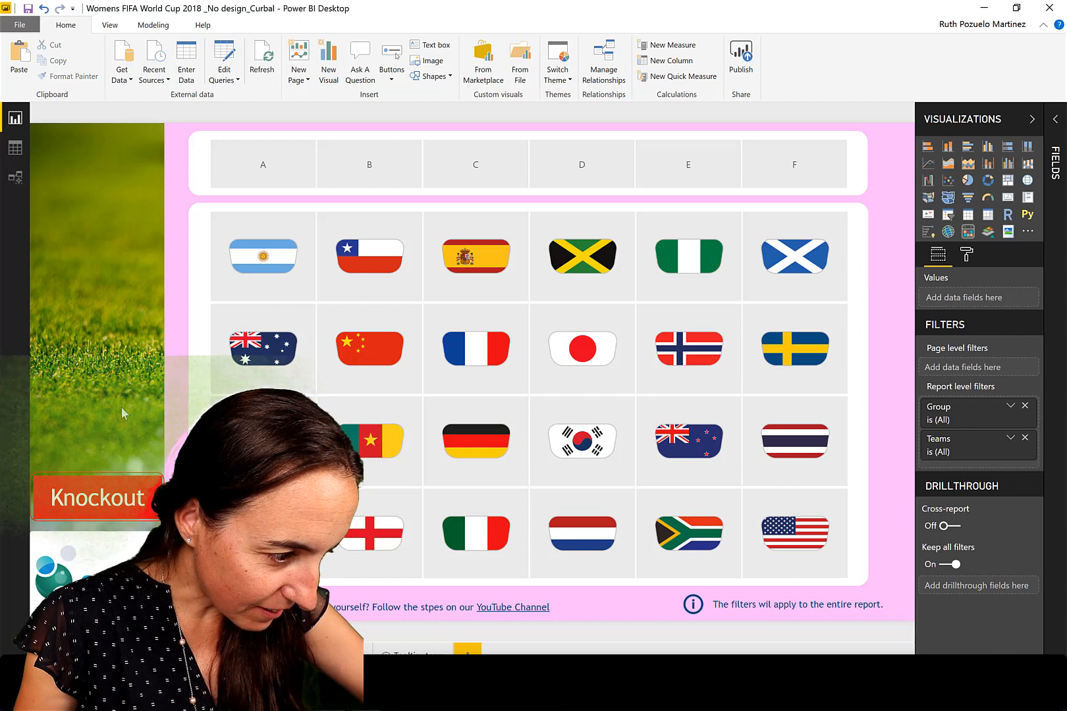
- Turn the Knockout button's outline back on and colour it the same red as the fill
click(139, 489)
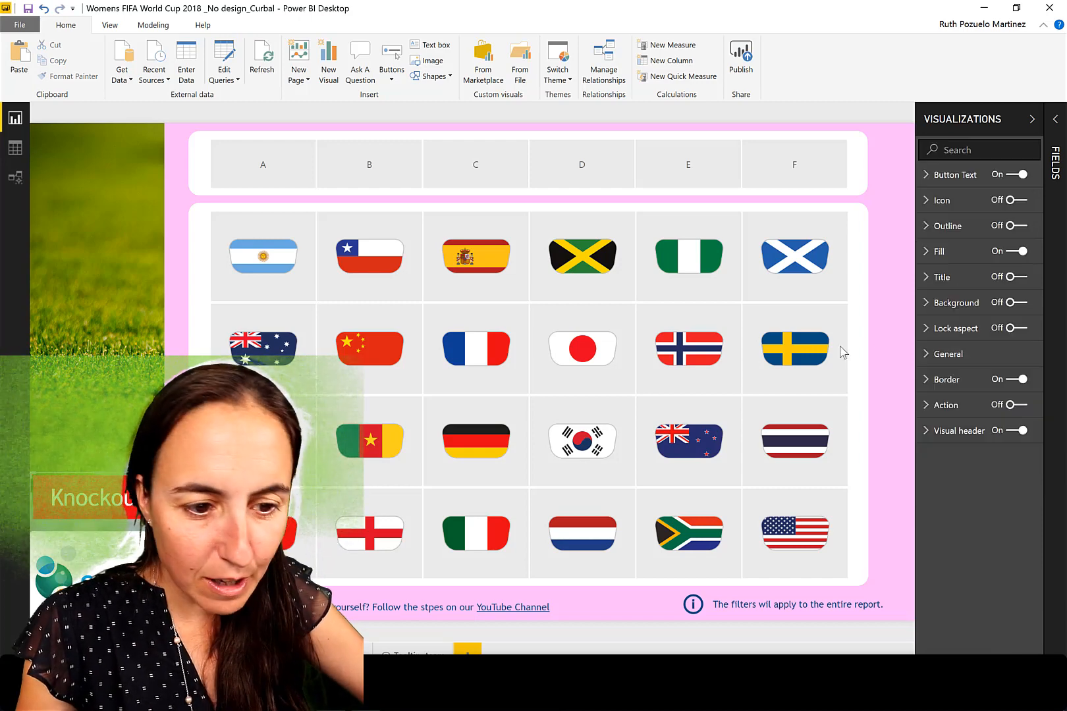
click(1012, 228)
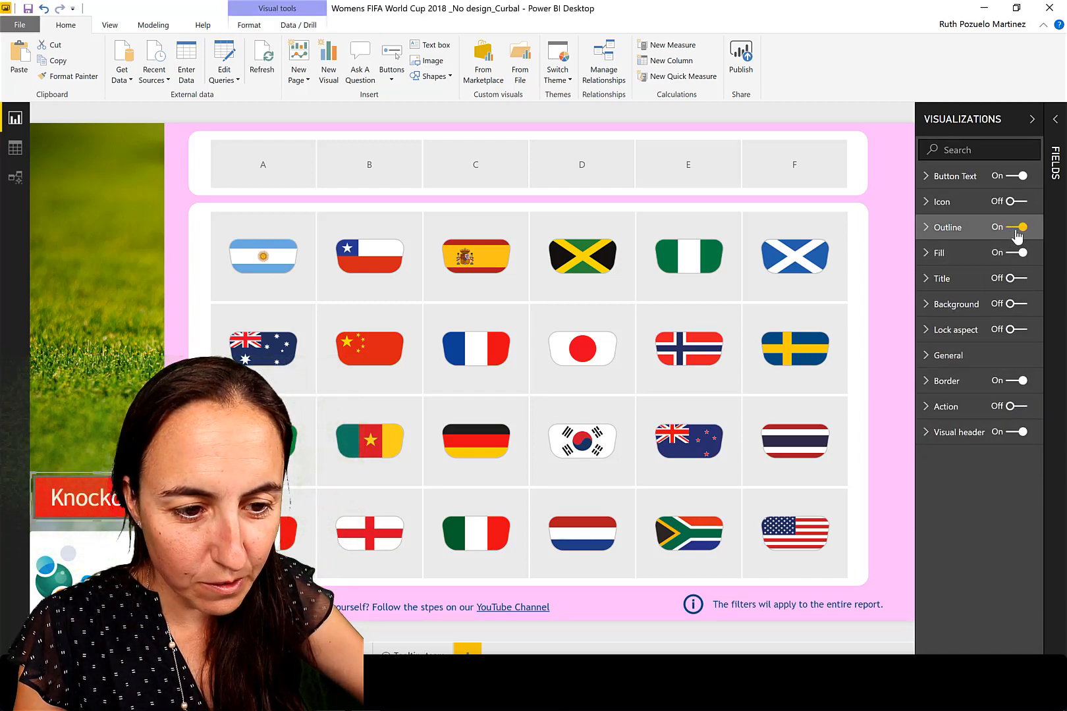
click(958, 227)
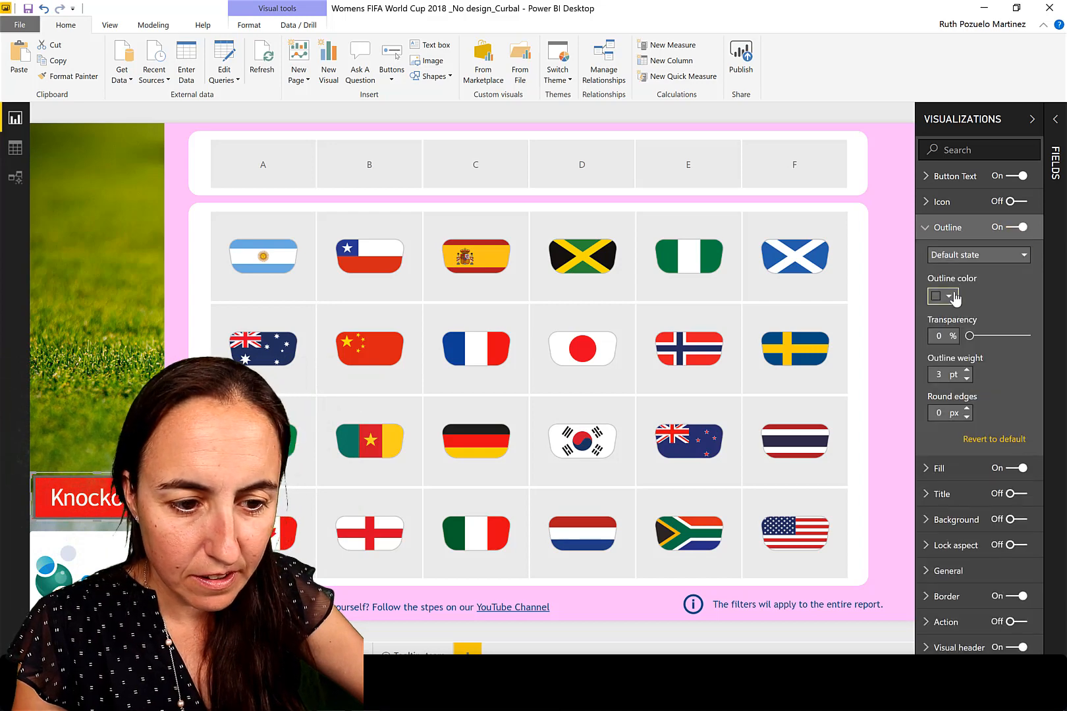
click(948, 296)
click(963, 333)
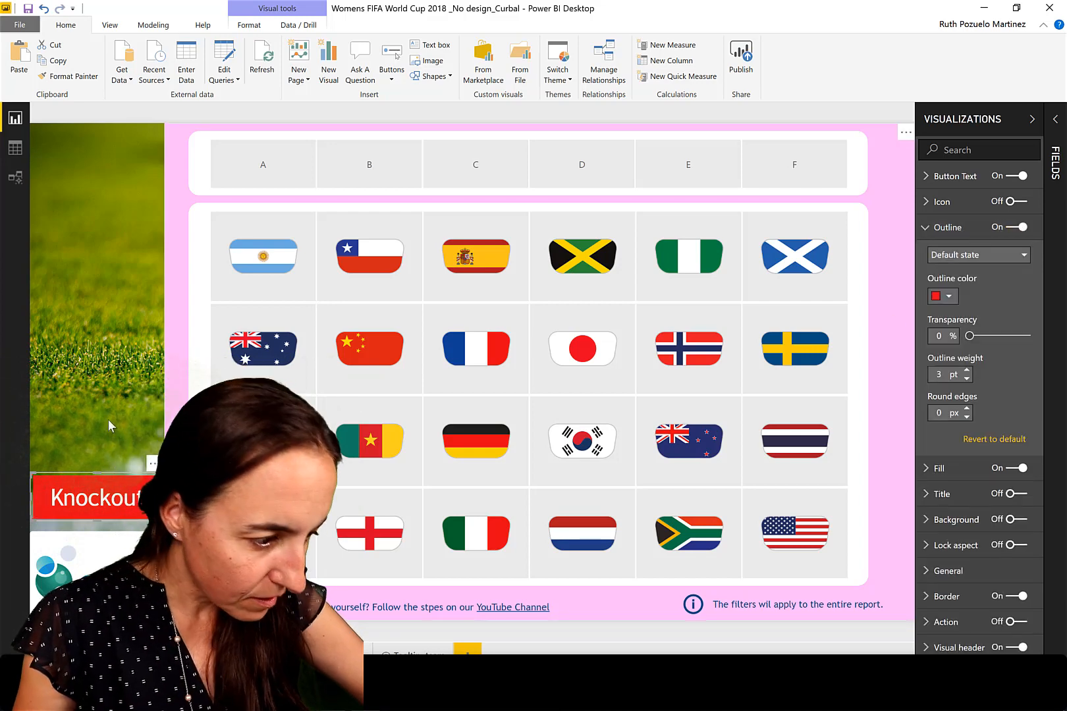
- Turn on the Knockout button's background and set it to the same red with 0% transparency
click(65, 421)
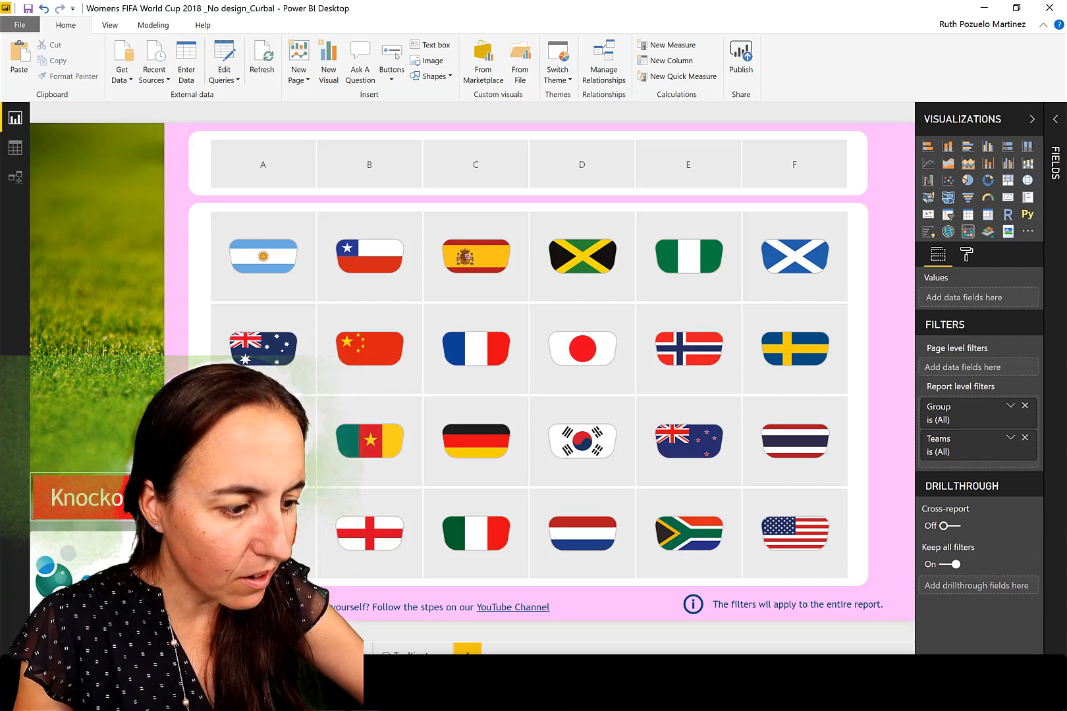
click(78, 498)
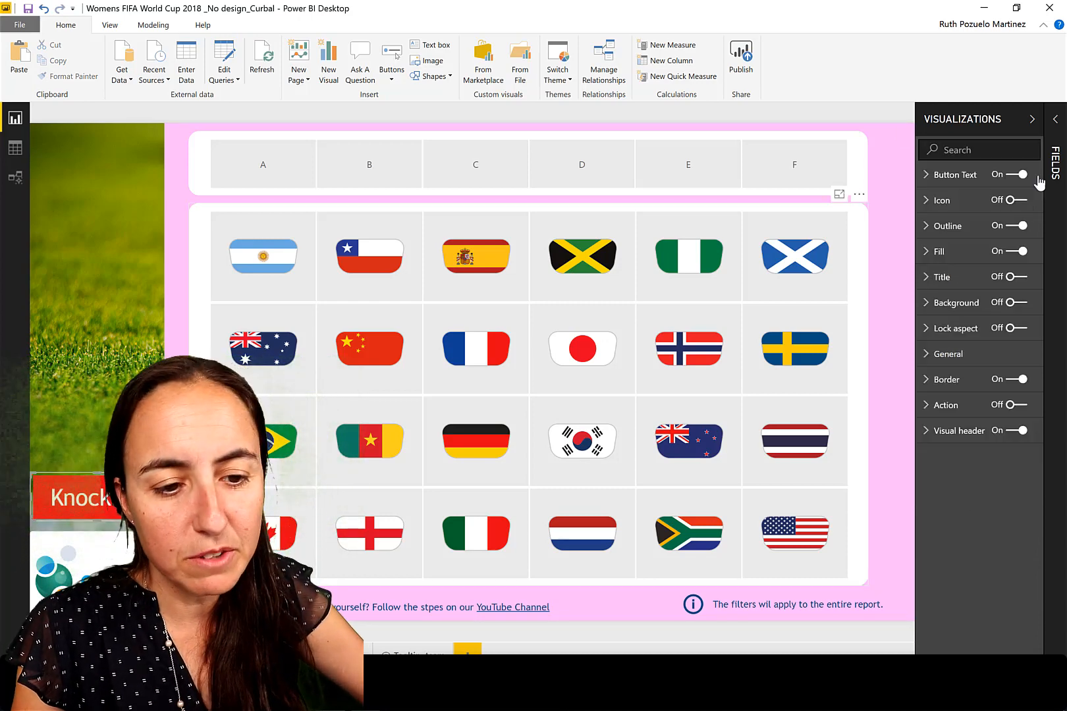
click(1001, 304)
click(956, 304)
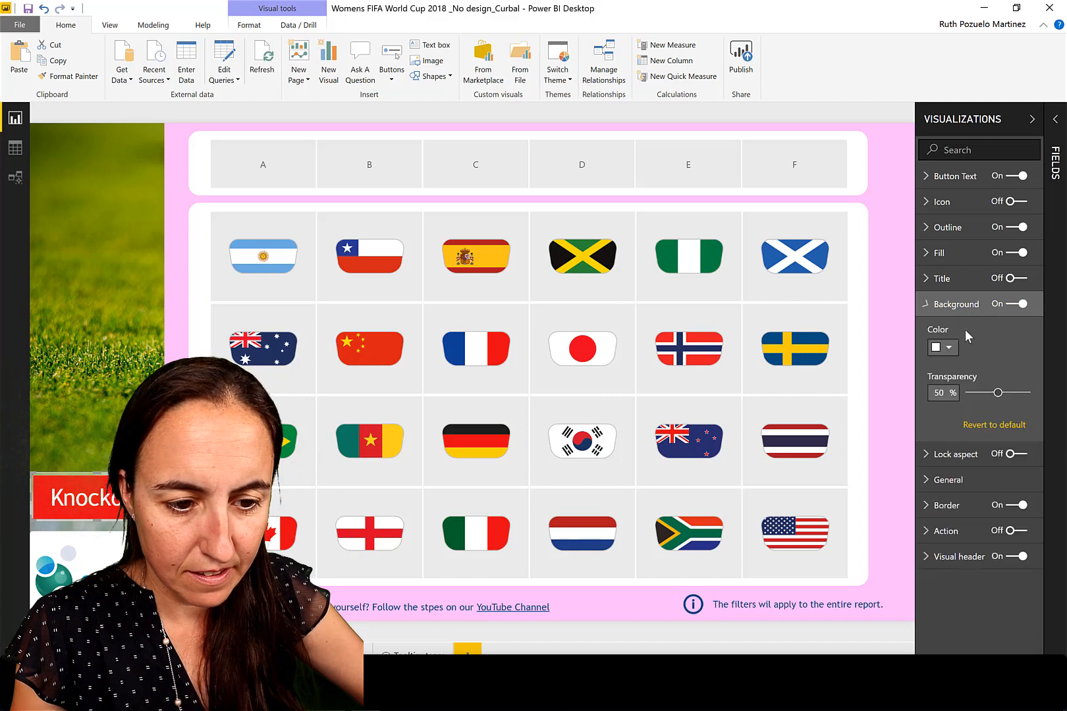
click(941, 347)
click(962, 382)
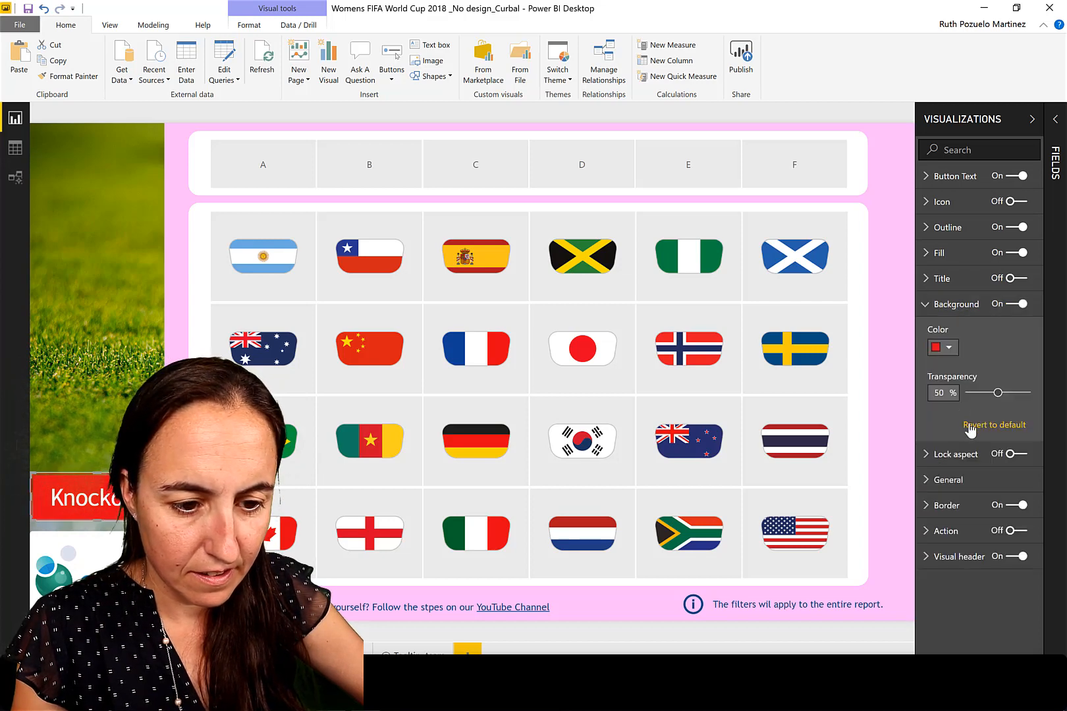
drag(1000, 397, 924, 405)
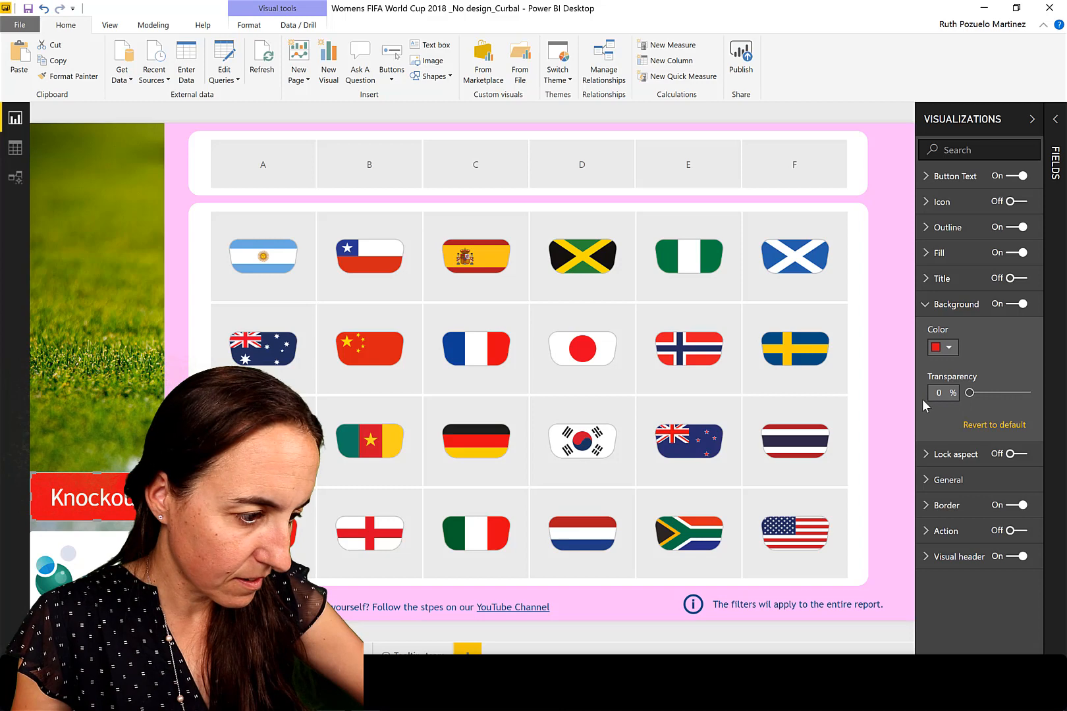
click(121, 415)
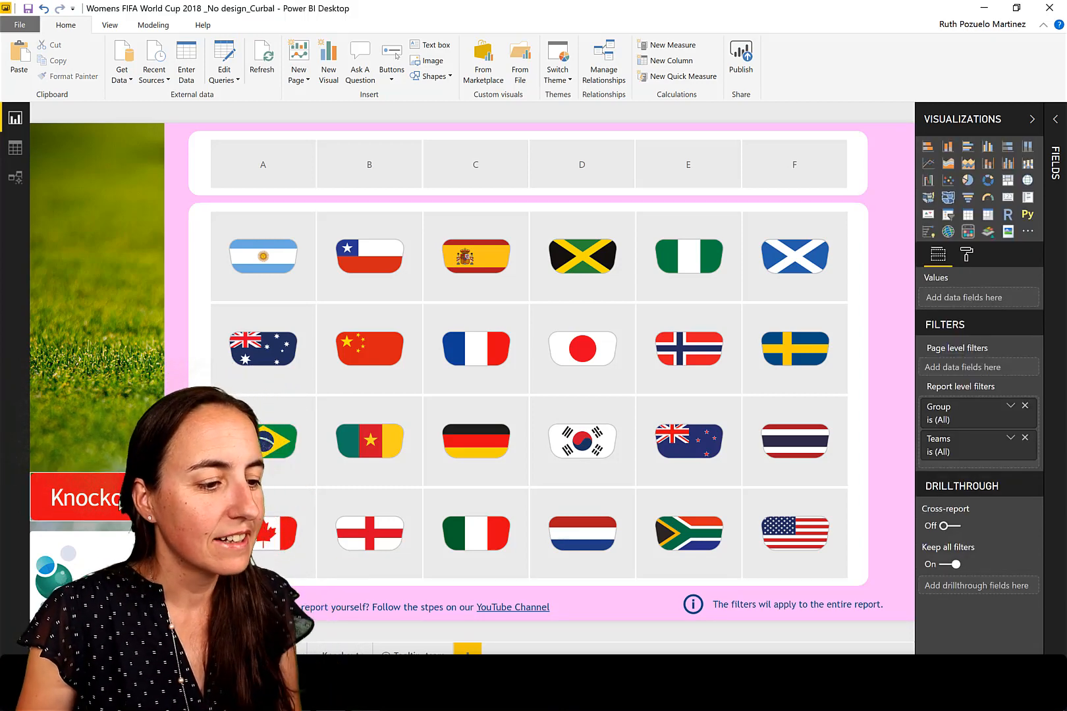
- Set the Knockout button text's padding to 7 px and its text size to 23
click(129, 488)
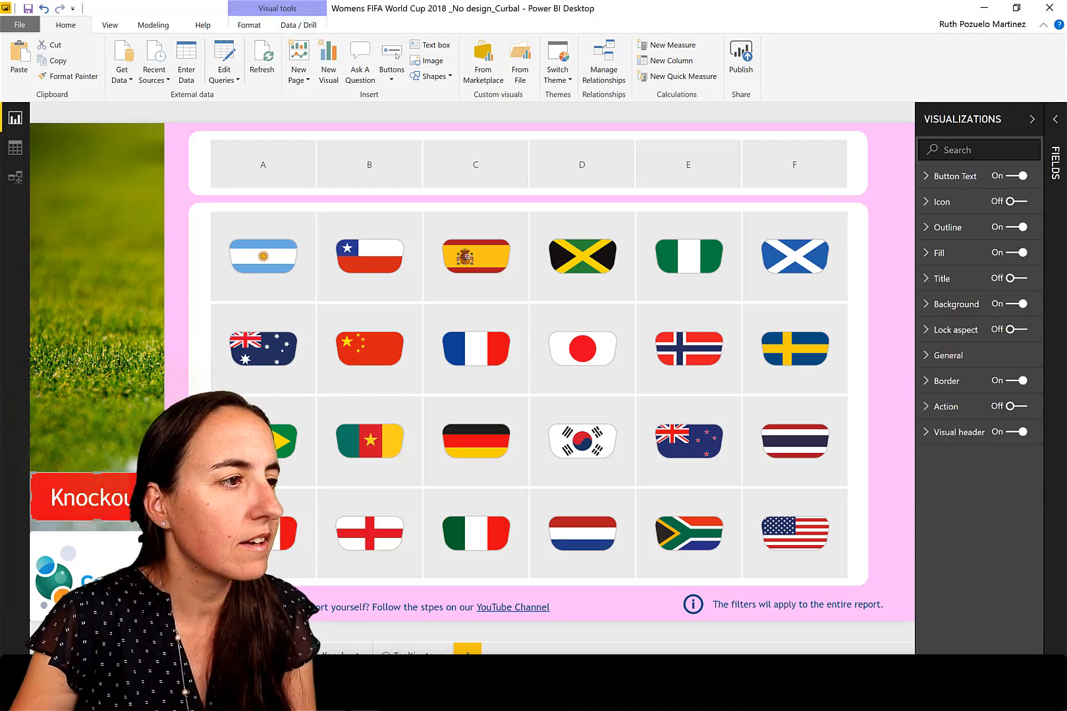
key(alt+Tab)
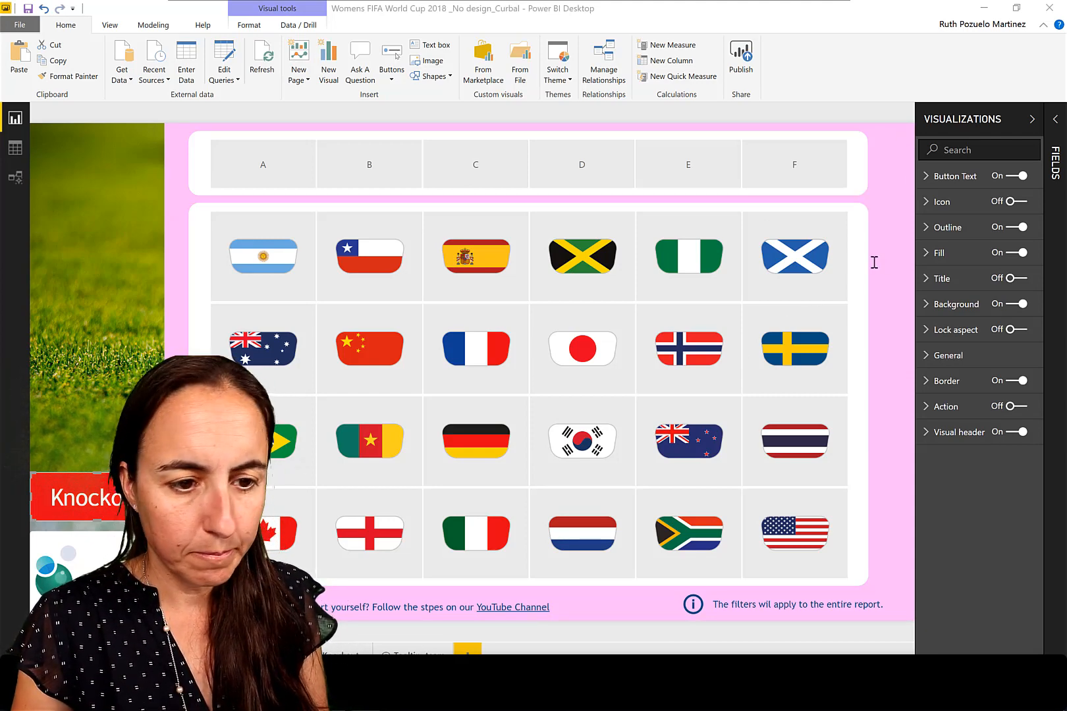
click(958, 179)
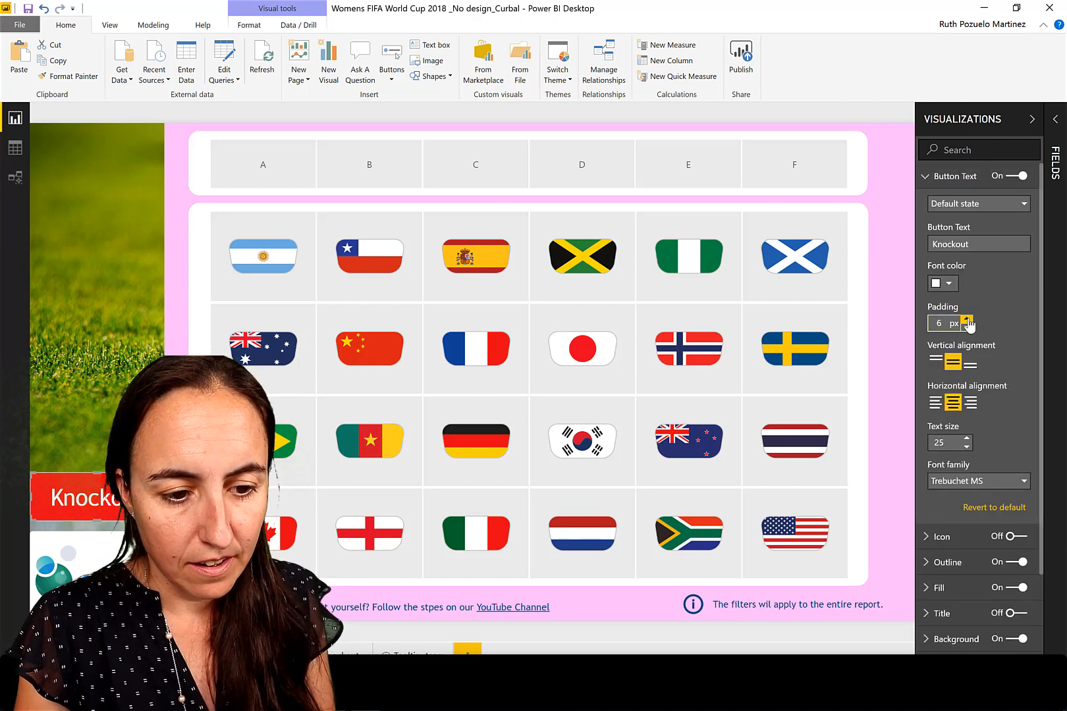
click(966, 319)
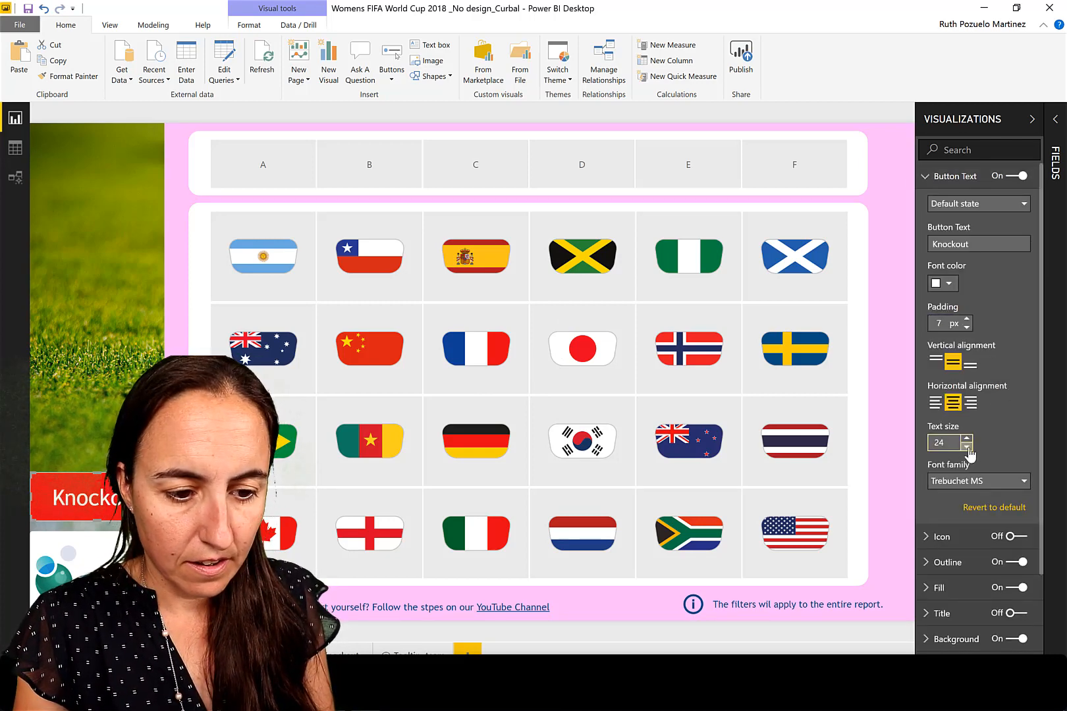
click(967, 448)
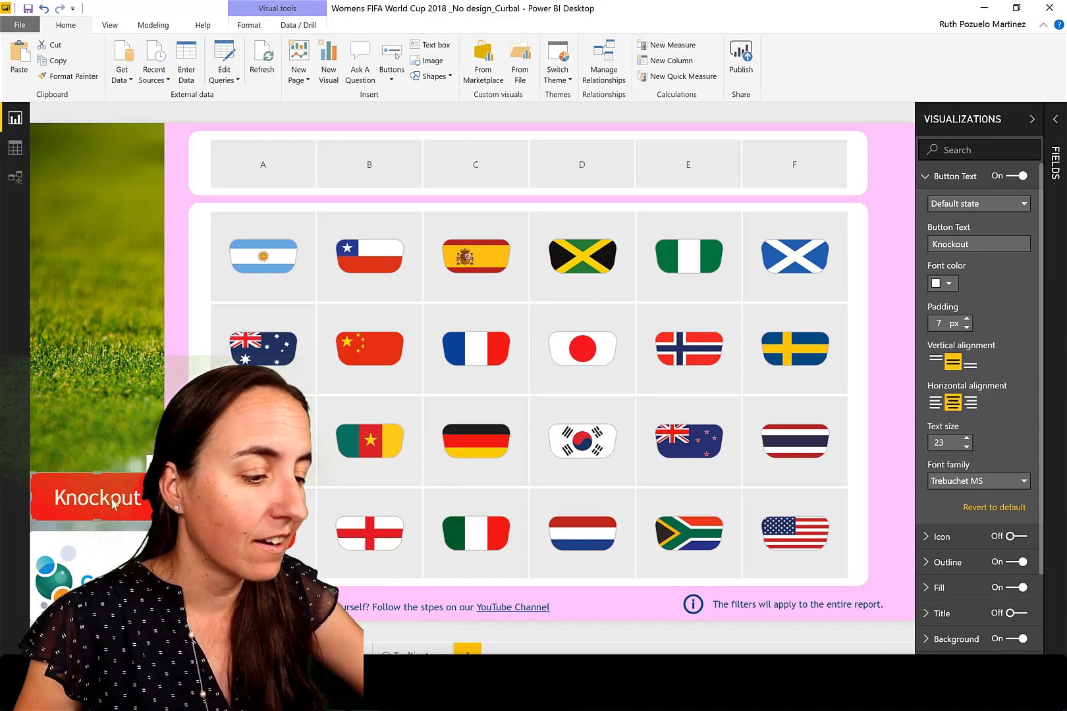
- Duplicate the Knockout button three times and stack the copies above the original on the grass strip
key(ctrl+v)
drag(122, 510, 90, 371)
key(ctrl+v)
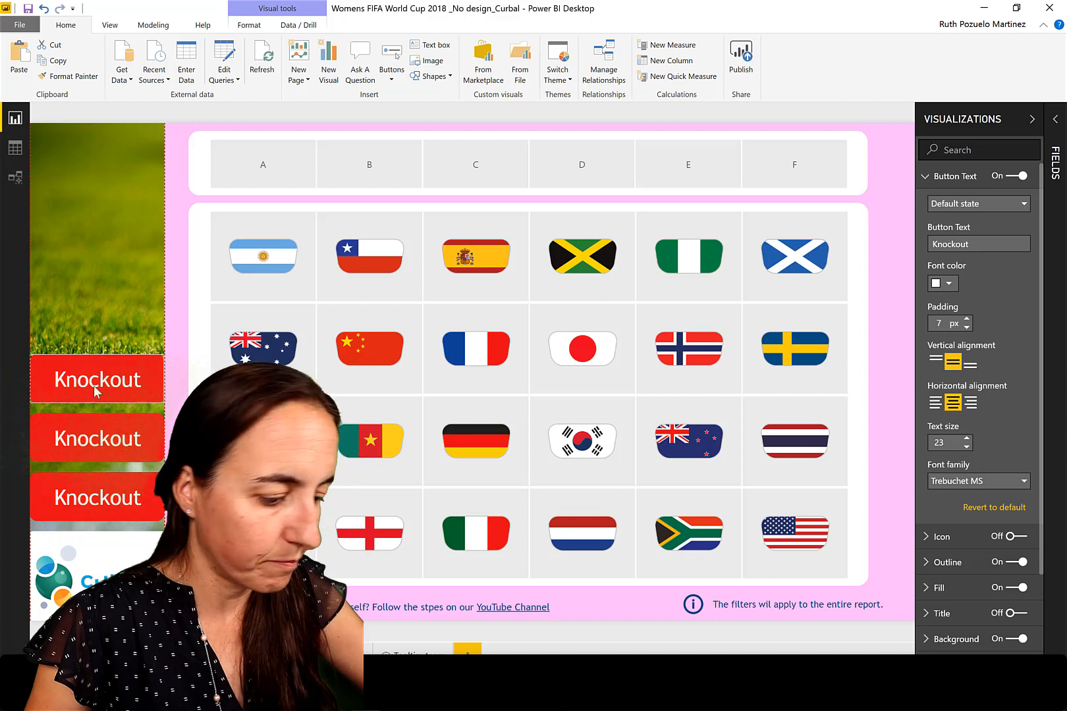
key(ctrl+v)
drag(91, 456, 85, 315)
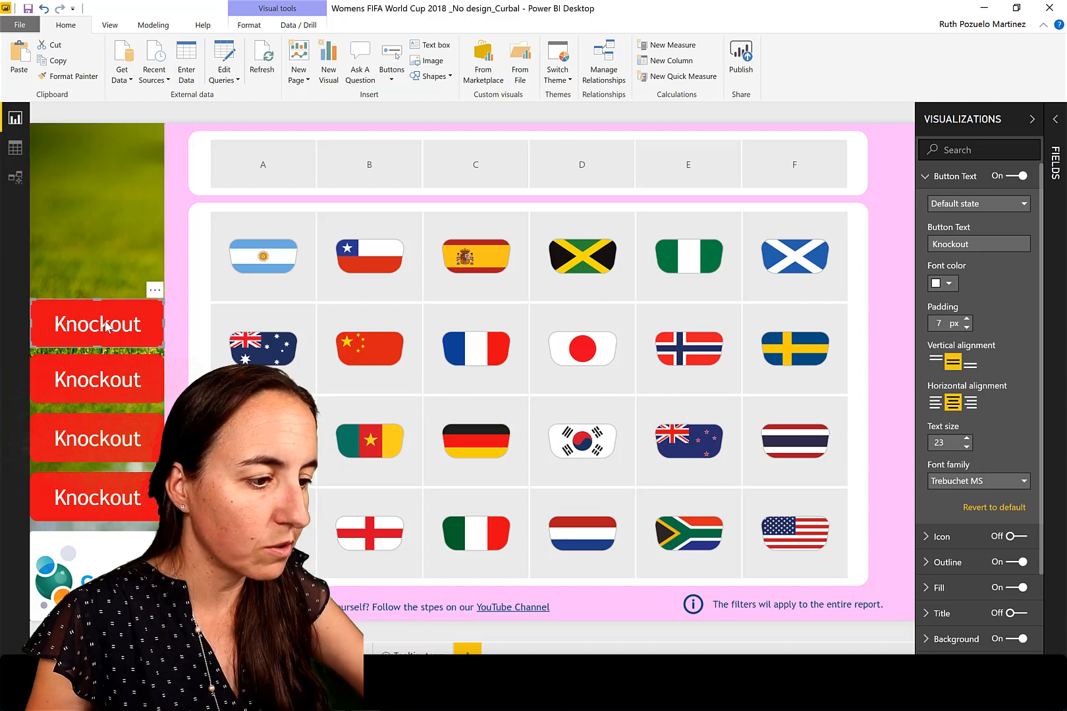
- Select all four Knockout buttons and distribute them vertically
click(109, 376)
ctrl+click(105, 451)
ctrl+click(95, 499)
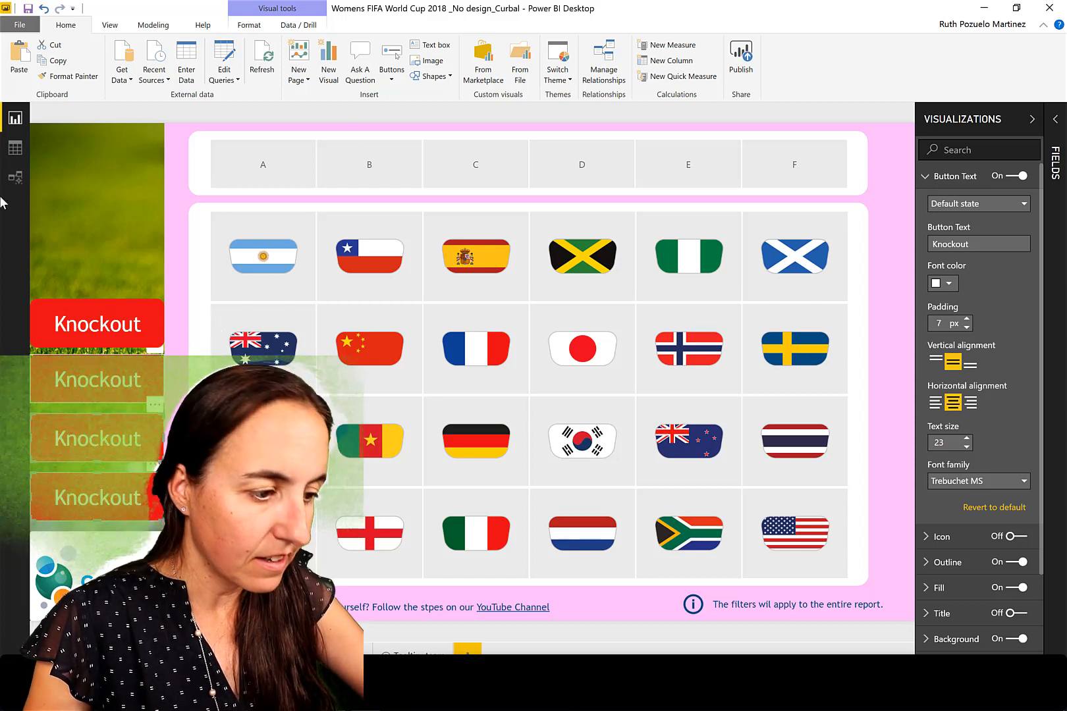
ctrl+click(112, 326)
click(249, 25)
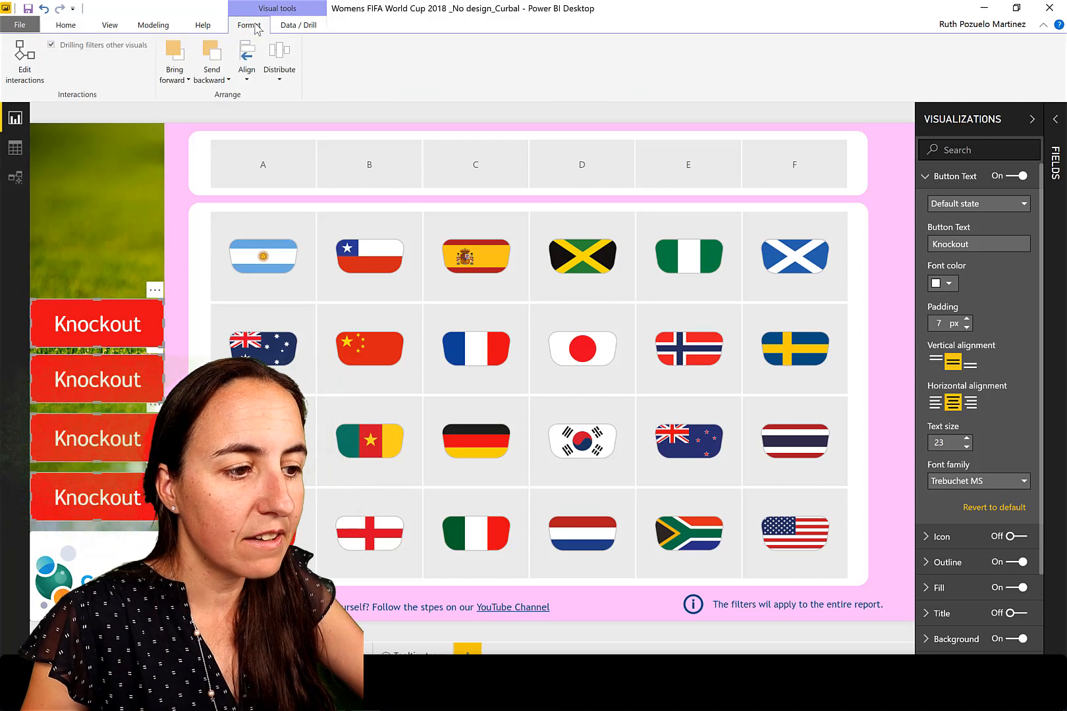
click(279, 73)
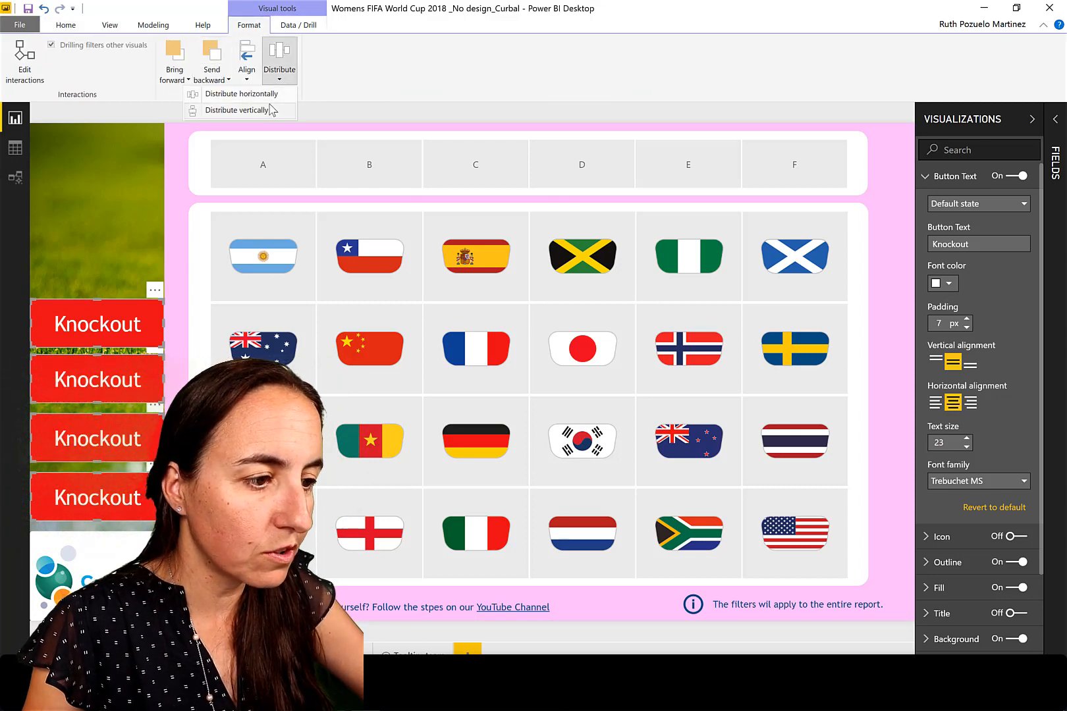
click(270, 110)
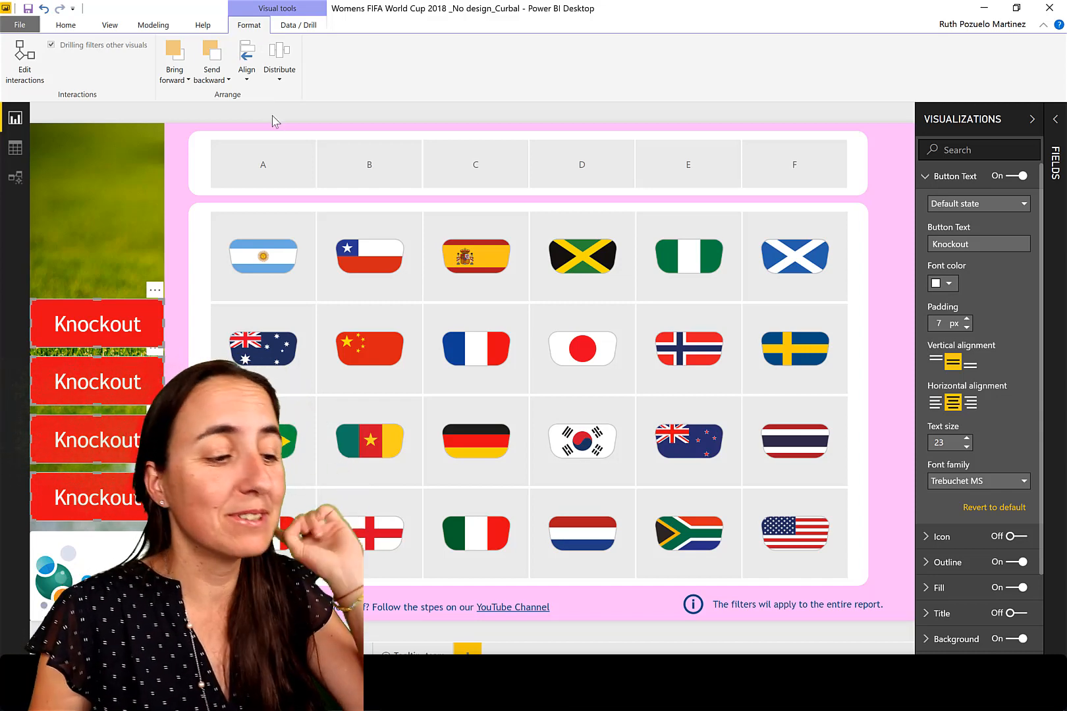
- Change the text of the button directly above the lowest one to Matches
click(128, 443)
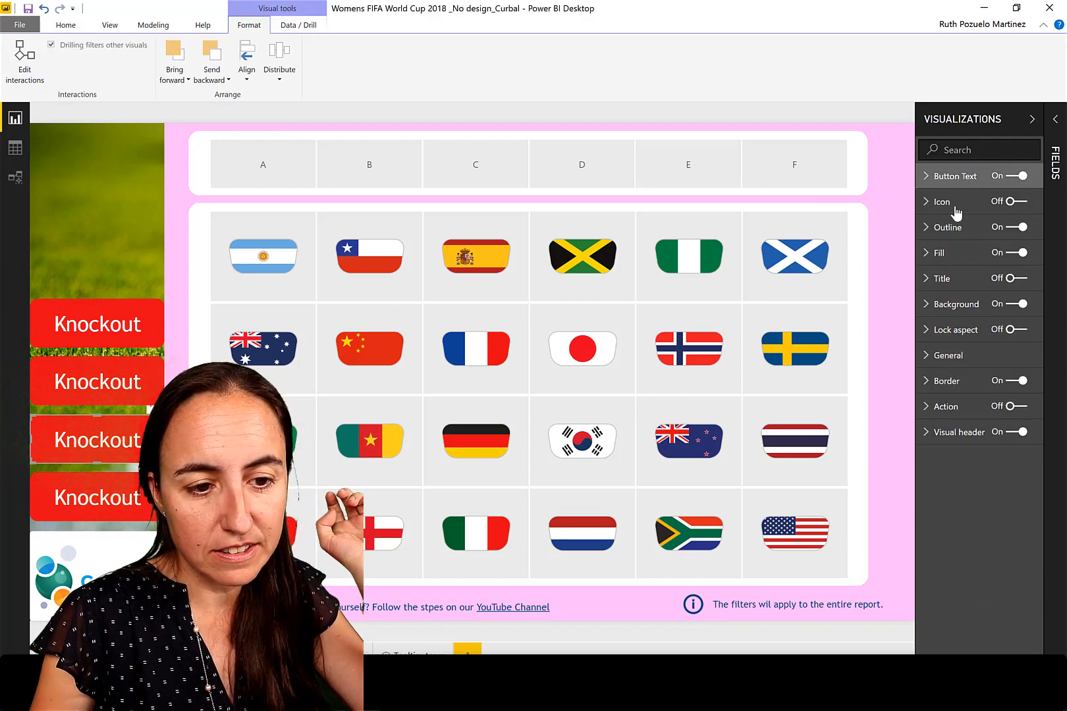
click(948, 175)
drag(975, 244, 869, 243)
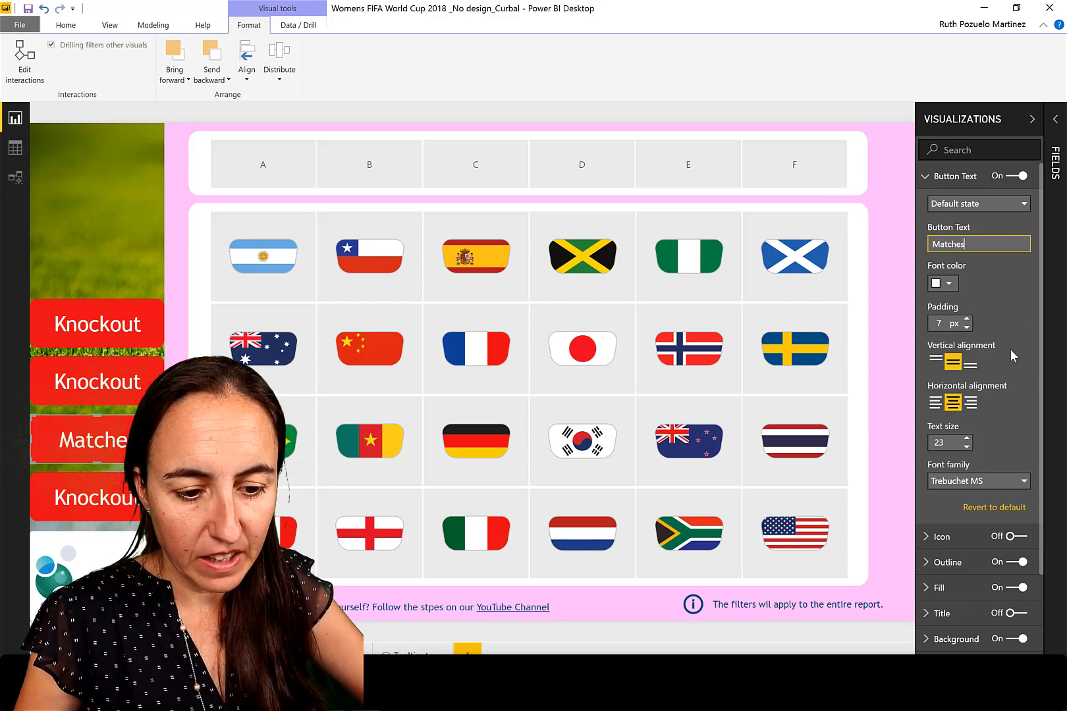
- Turn off the Matches button's outline and fill, and set its background colour to blue
scroll(1017, 337, down, 3)
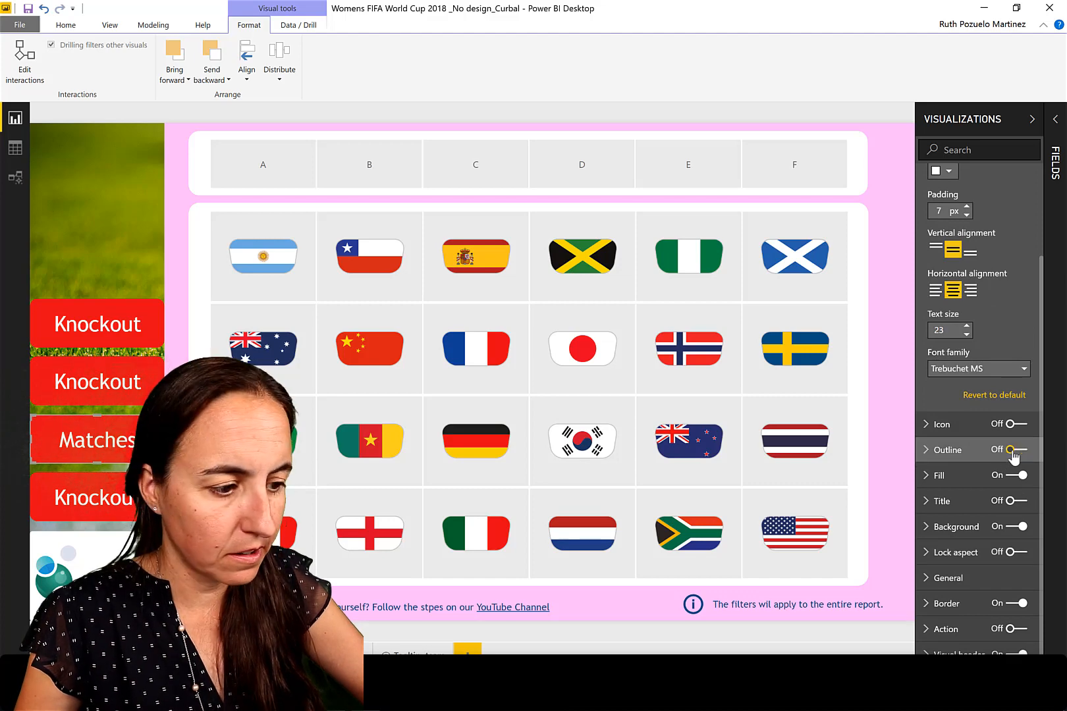
click(1008, 475)
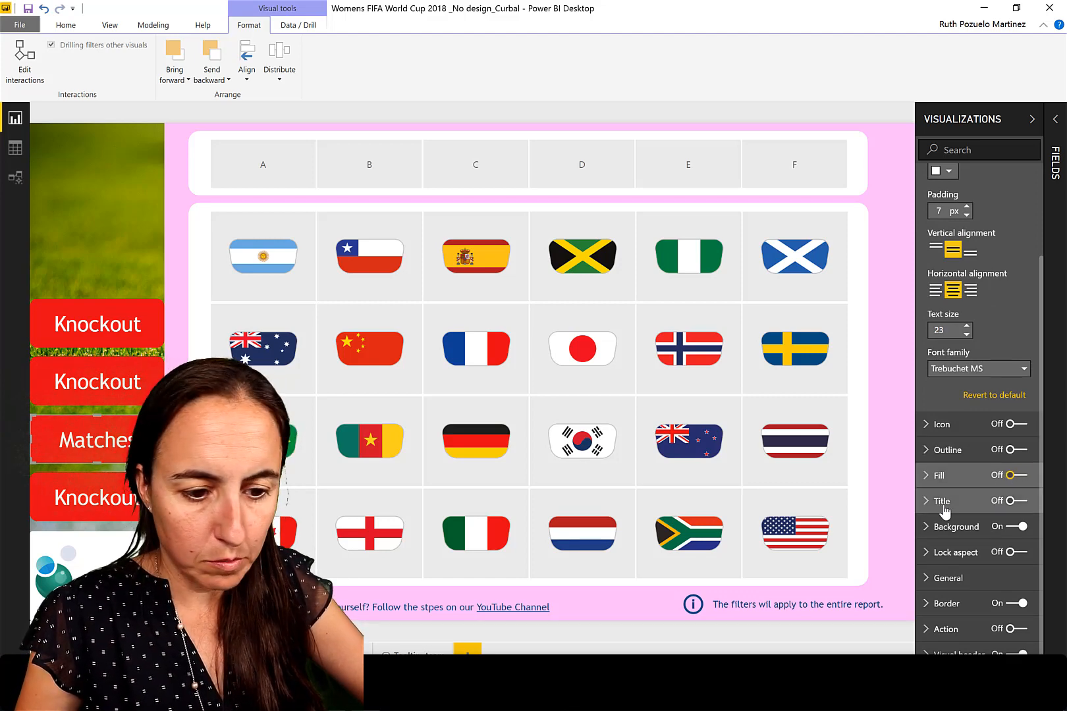
click(957, 529)
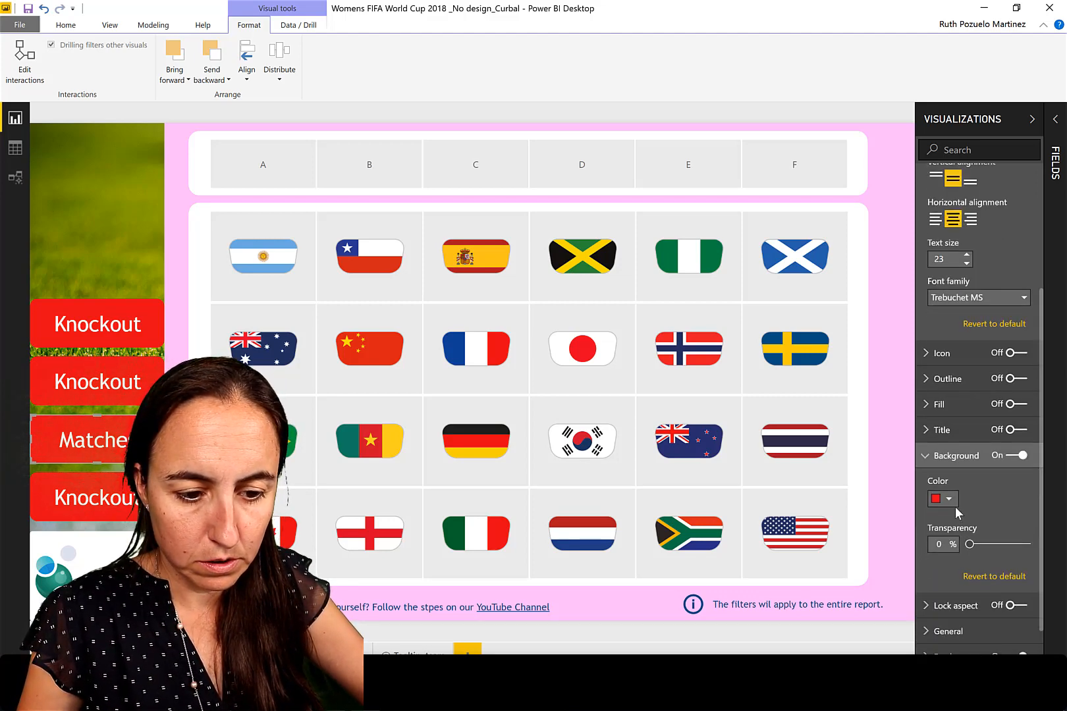
click(949, 500)
click(986, 439)
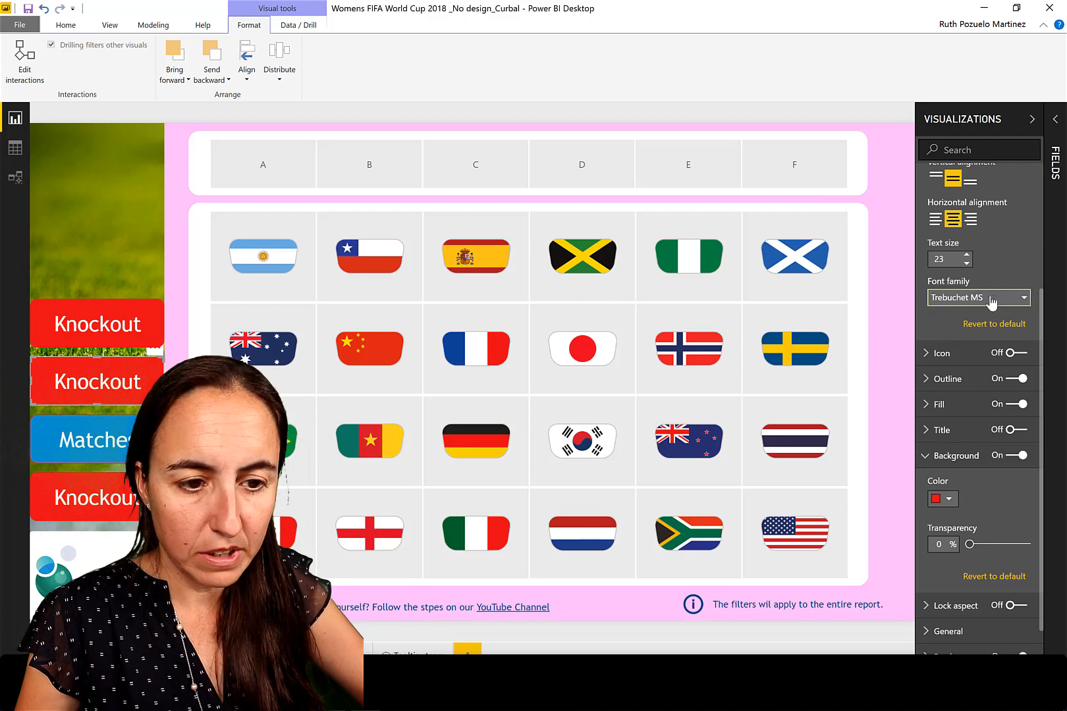
- Relabel the button above Matches as Players and give it an orange background with outline and fill turned off
scroll(978, 300, up, 3)
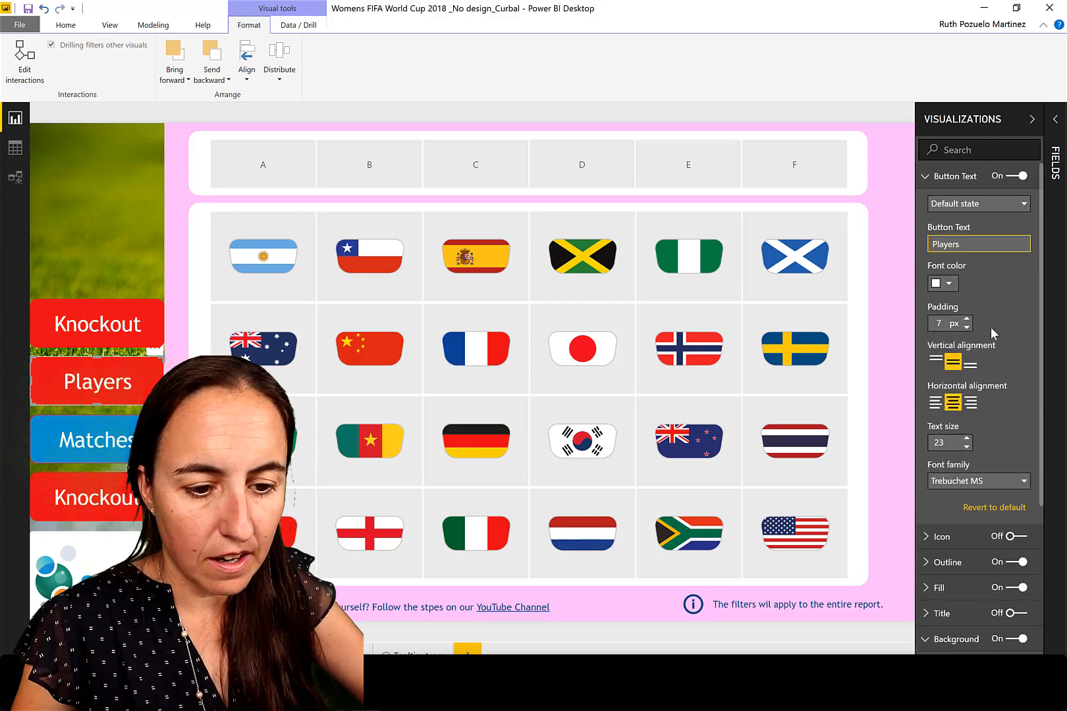
click(1014, 586)
click(1014, 562)
scroll(988, 553, down, 3)
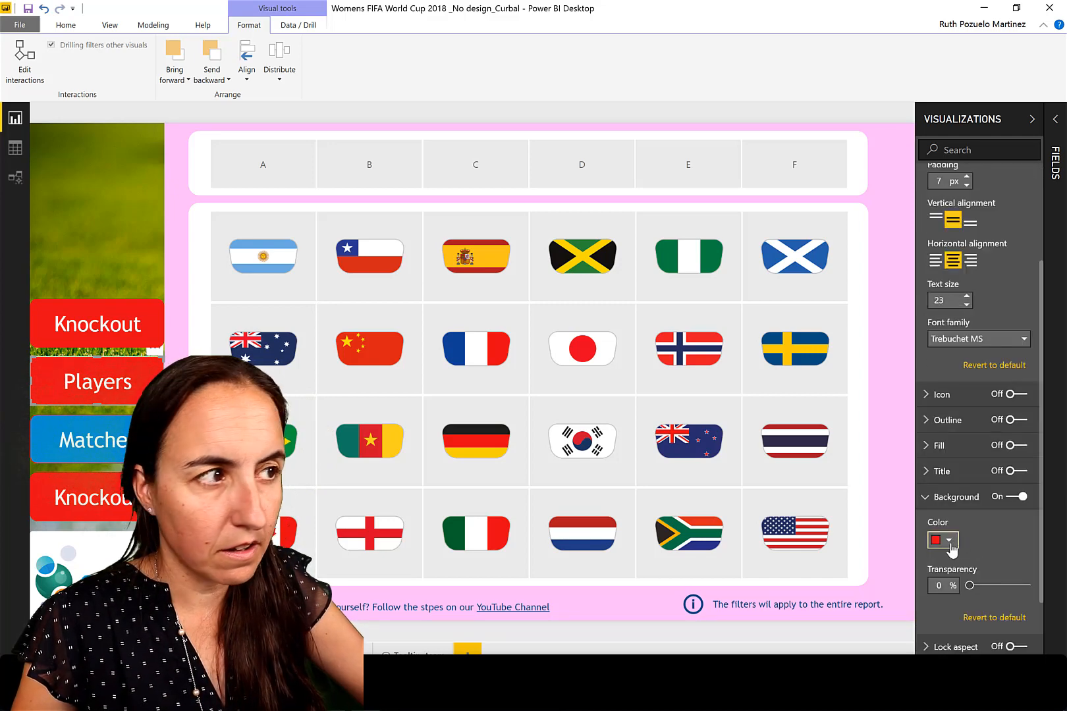
click(952, 540)
click(998, 405)
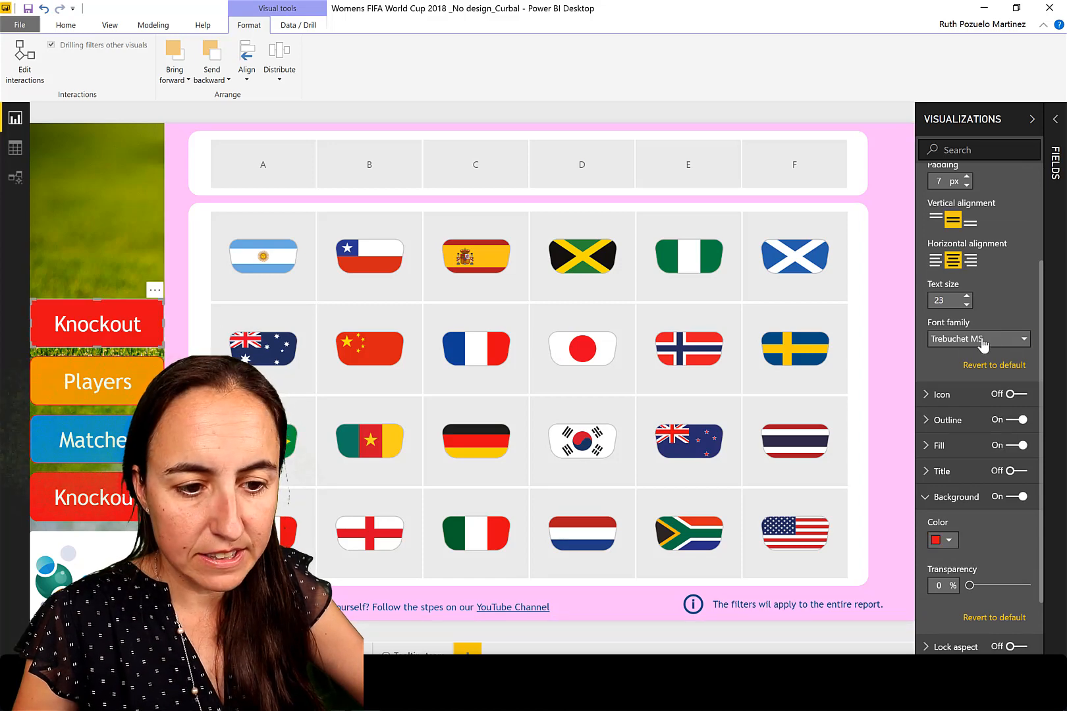
- Change the uppermost button's text to Standings and turn off its outline and fill
scroll(999, 271, up, 3)
drag(974, 244, 886, 224)
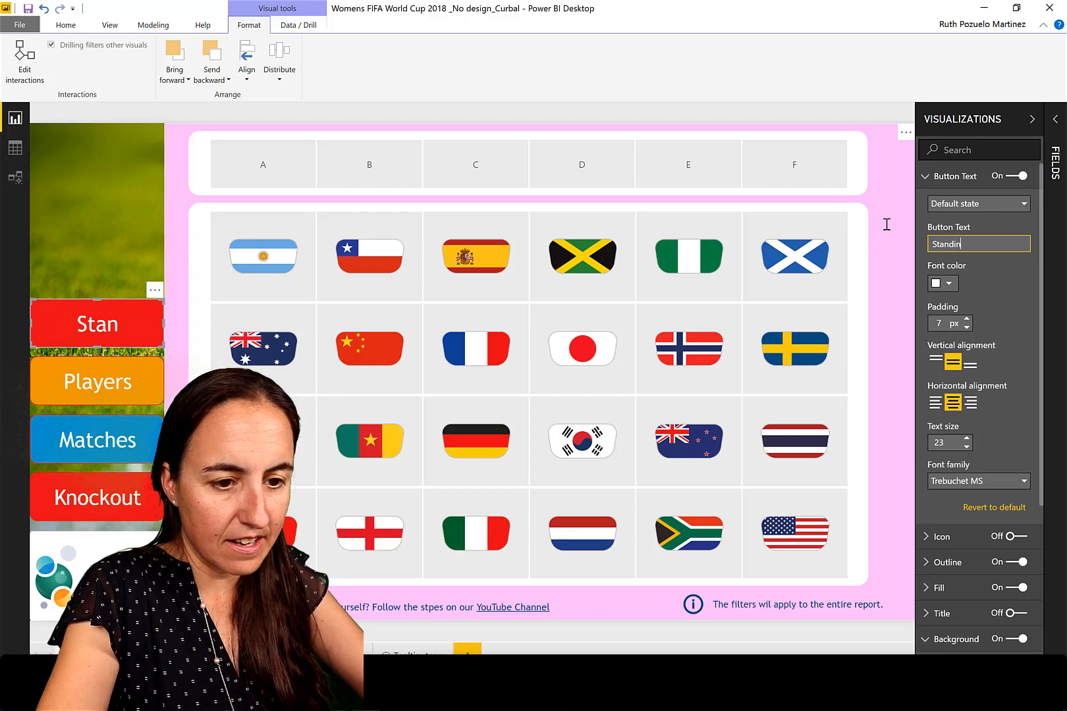
click(1009, 563)
click(1011, 588)
scroll(948, 570, down, 2)
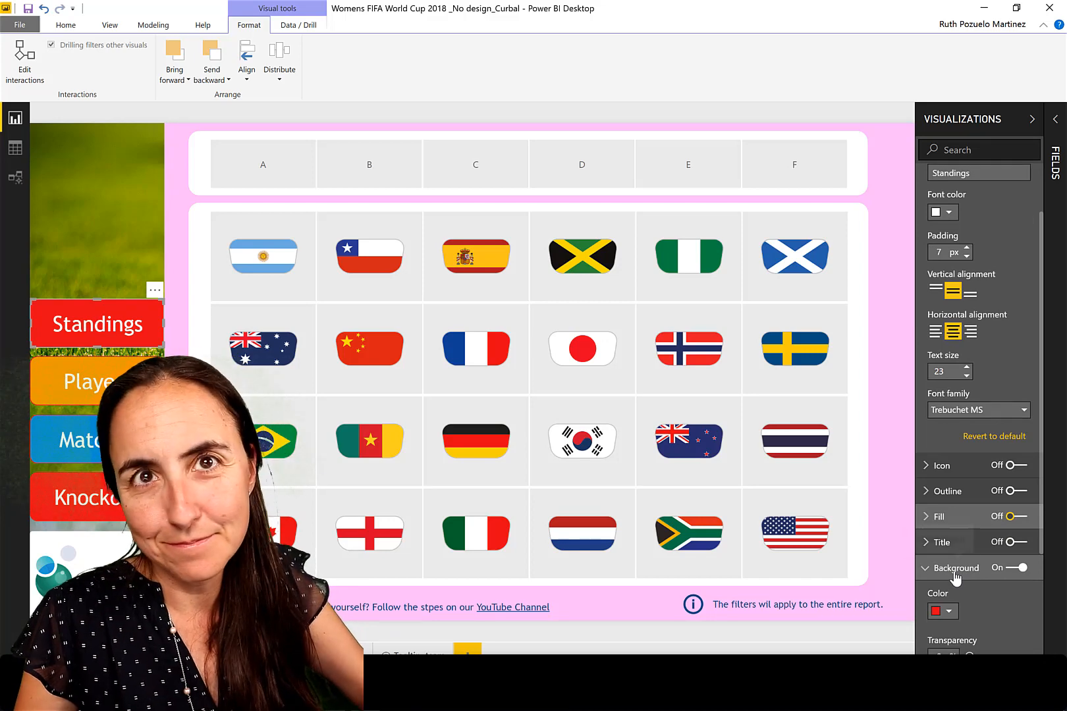
- Set the Standings button's background colour to the light pink from the recent colours
click(948, 611)
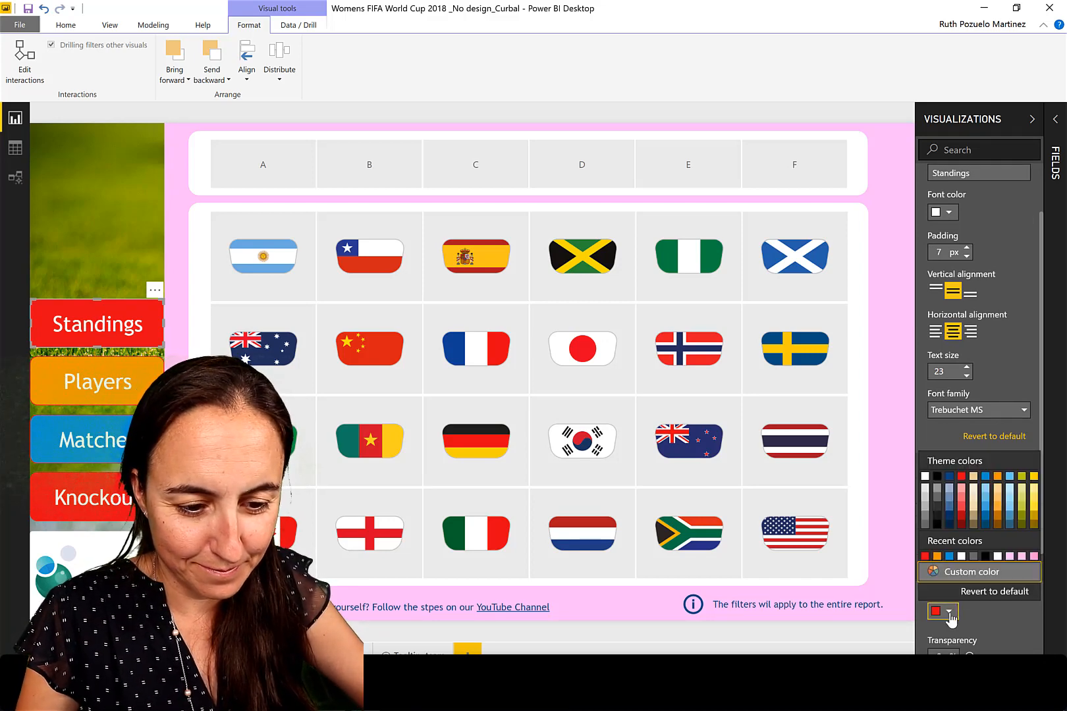
click(1000, 627)
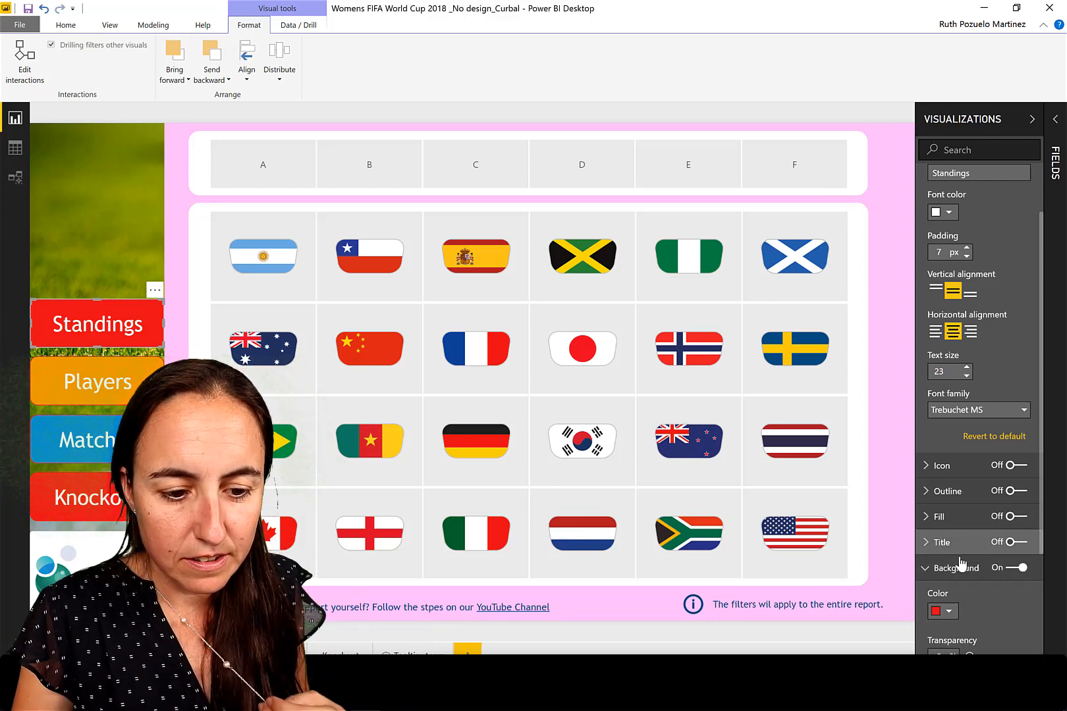
click(949, 612)
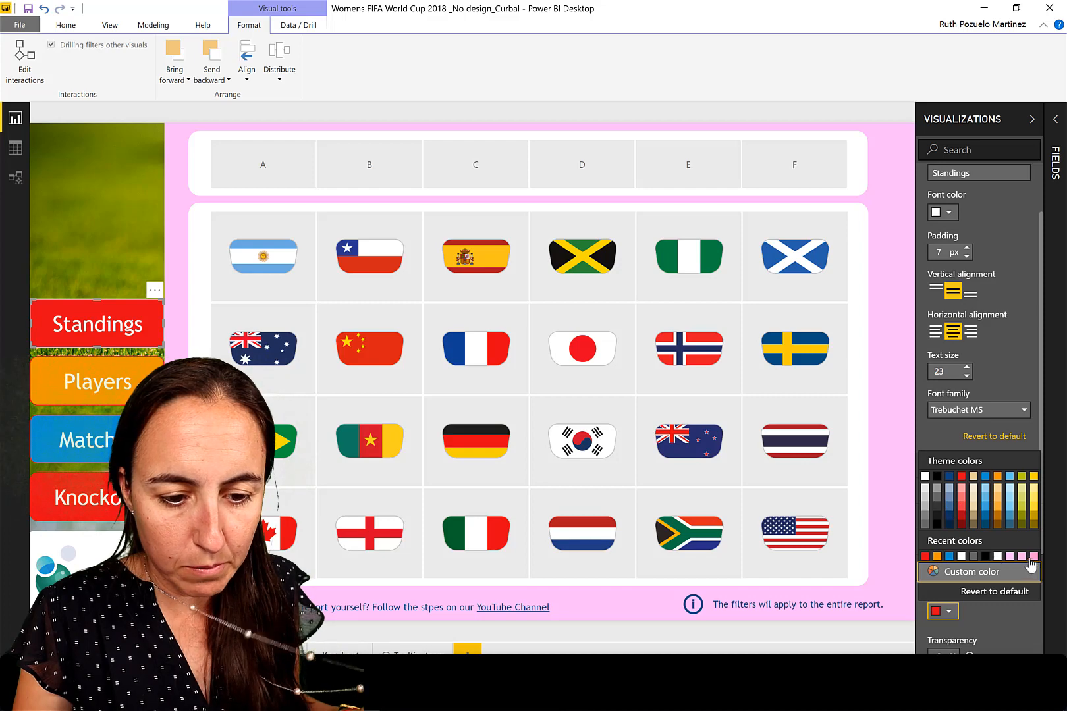
click(1008, 558)
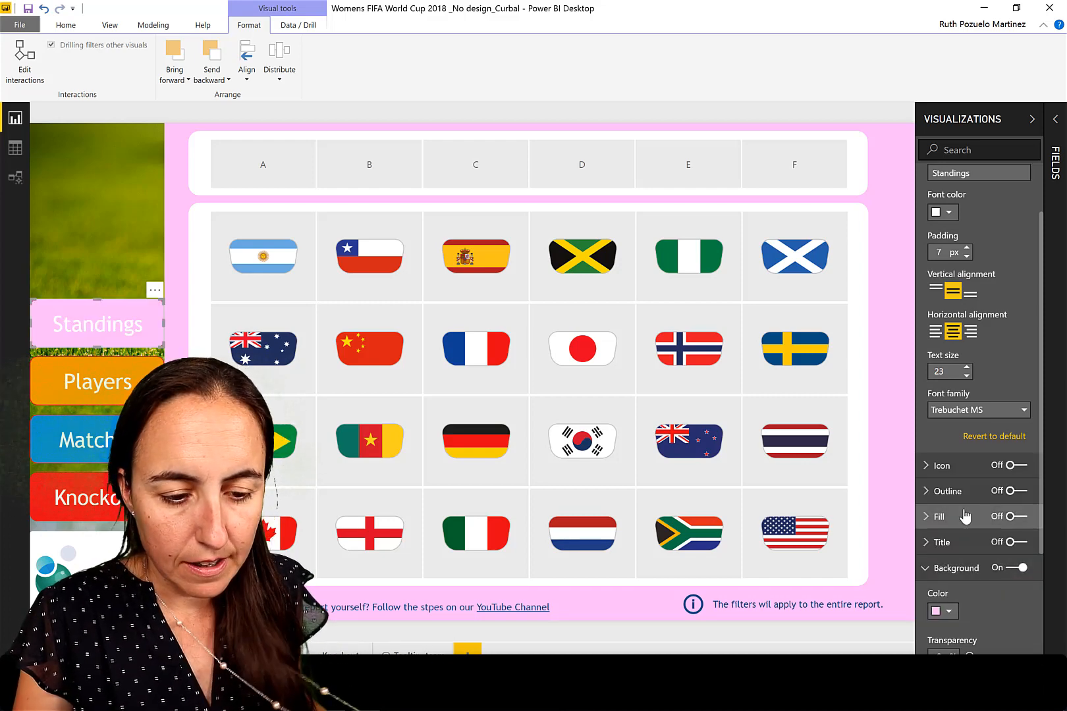
- Set the Standings button's border colour to the same light pink
scroll(972, 552, down, 3)
click(971, 603)
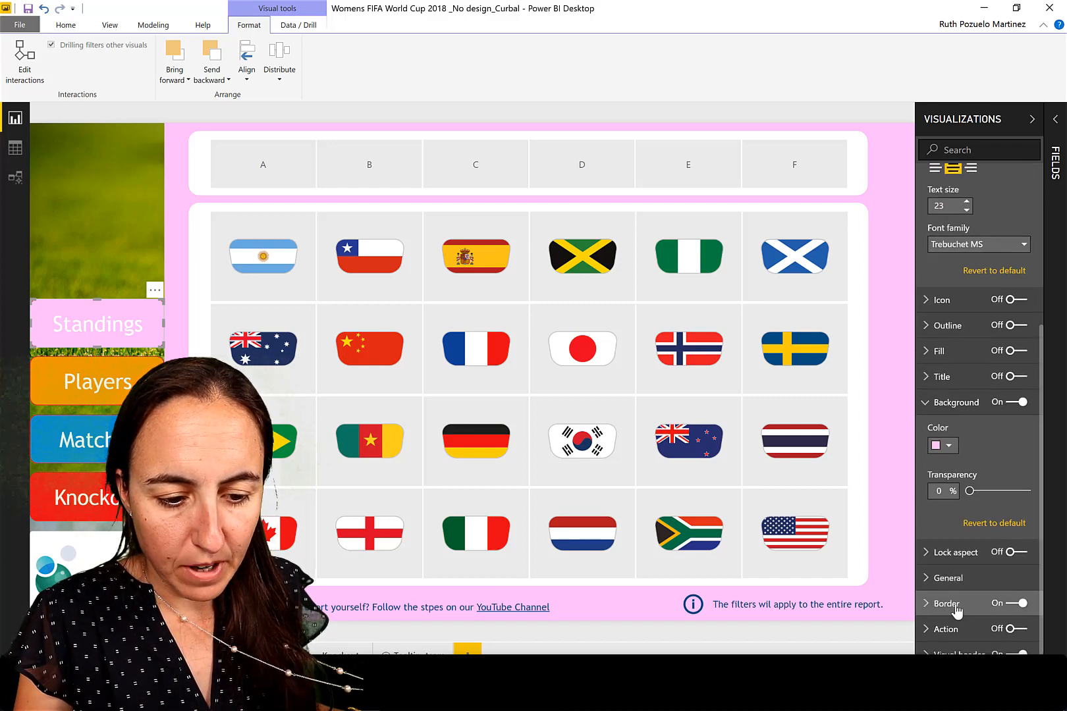
scroll(971, 603, down, 2)
click(943, 522)
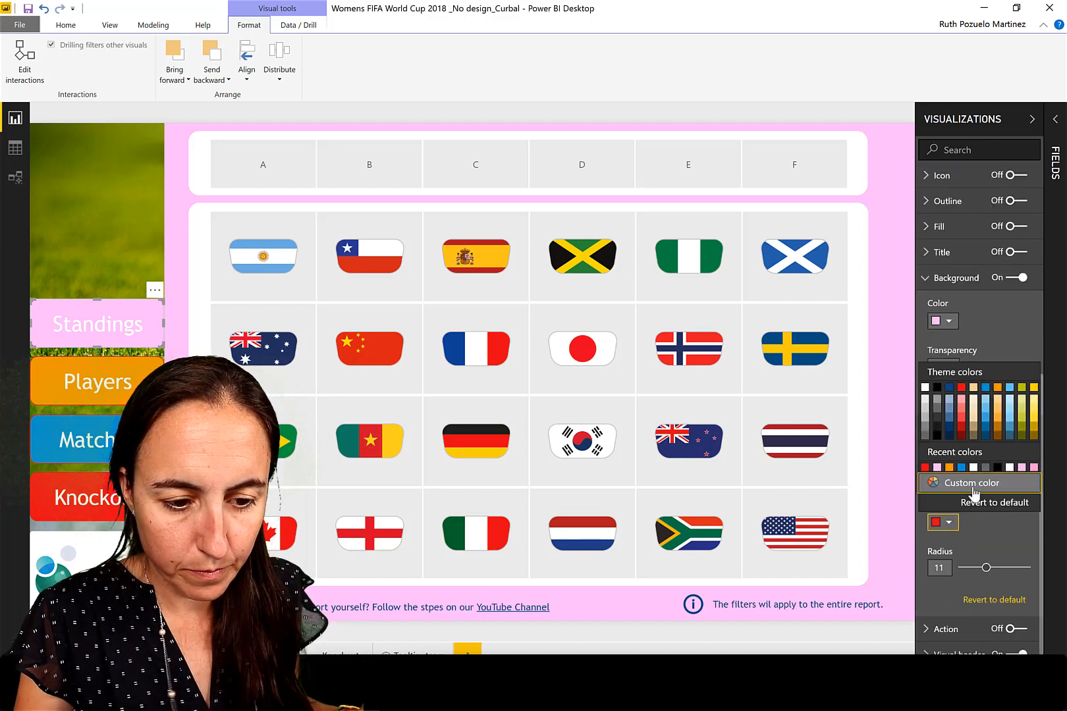
click(939, 467)
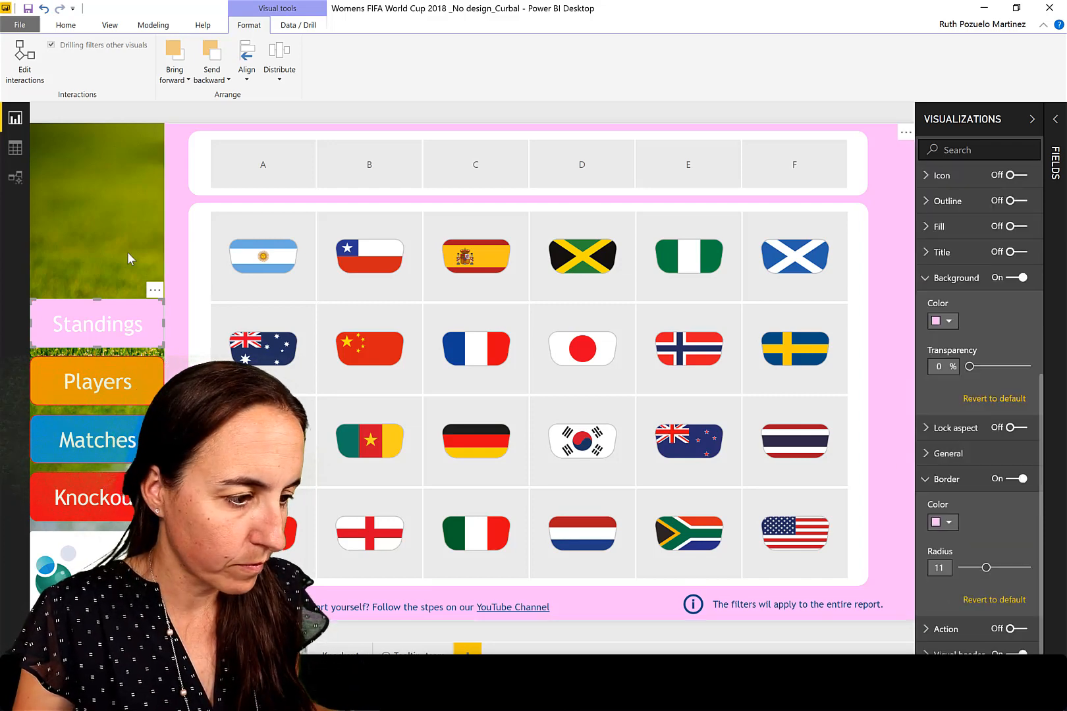
- Set the Players button's border colour to the same orange as its background
click(114, 397)
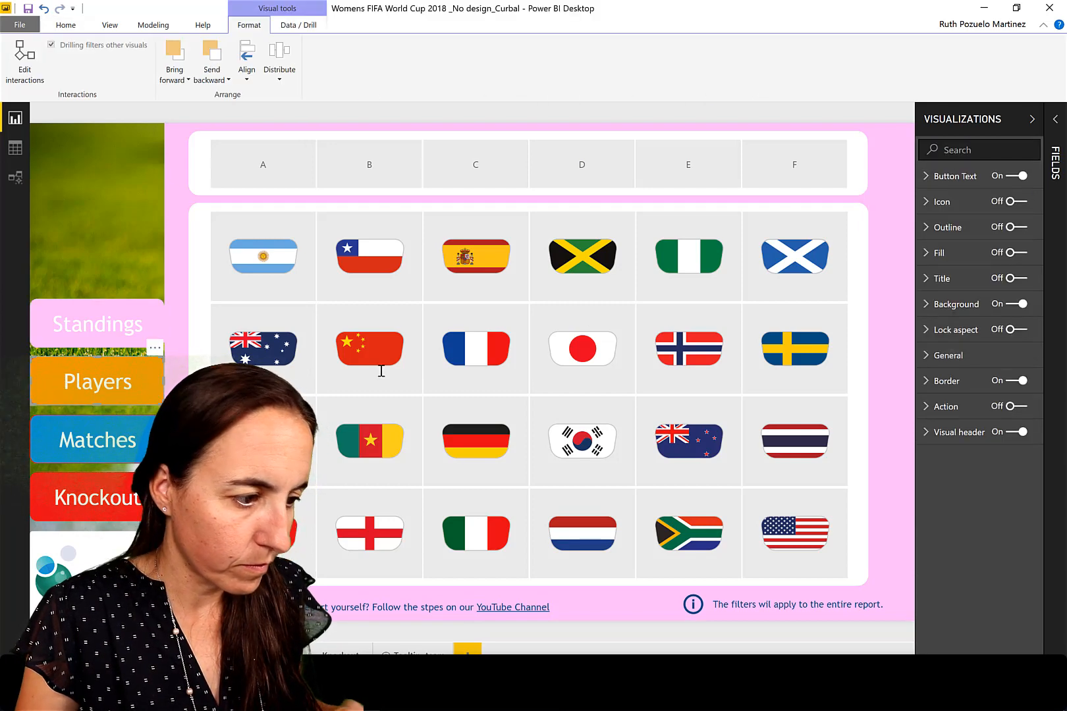
click(947, 380)
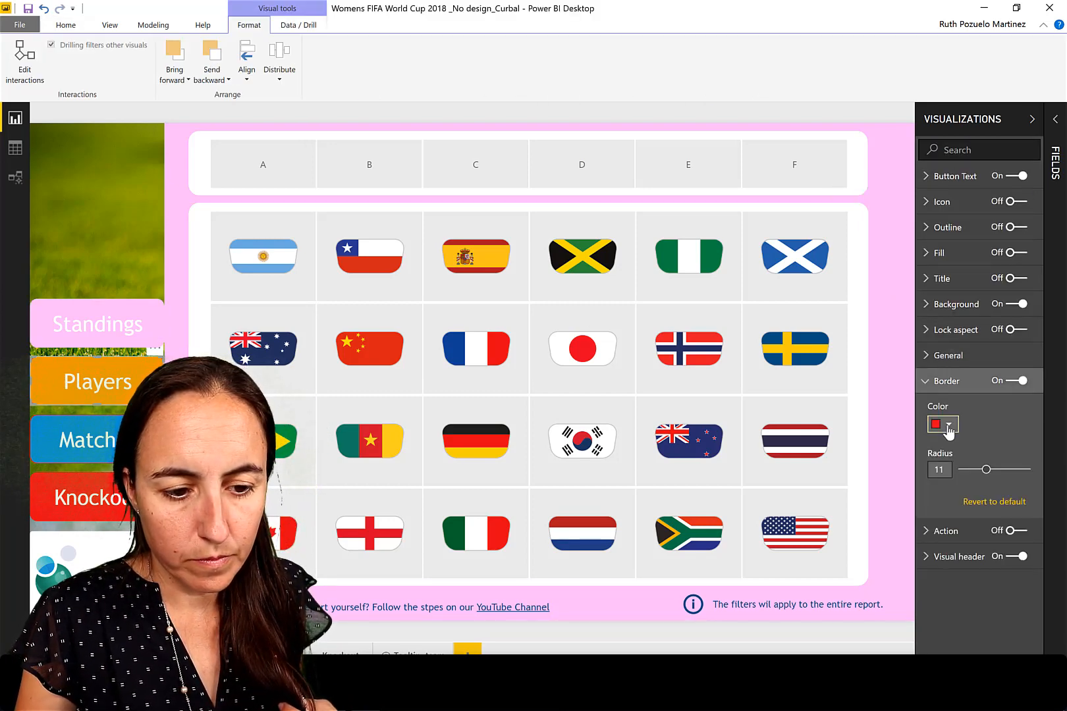
click(942, 424)
click(998, 464)
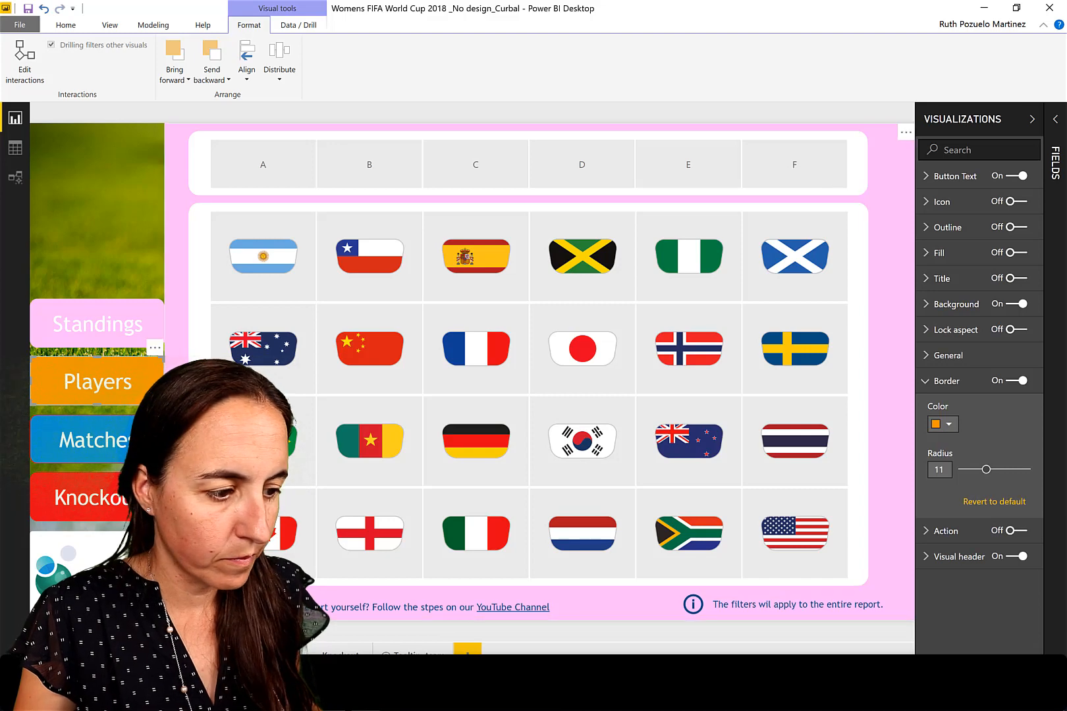
- Set the Matches button's border colour to the theme blue that matches its background
click(141, 439)
click(949, 424)
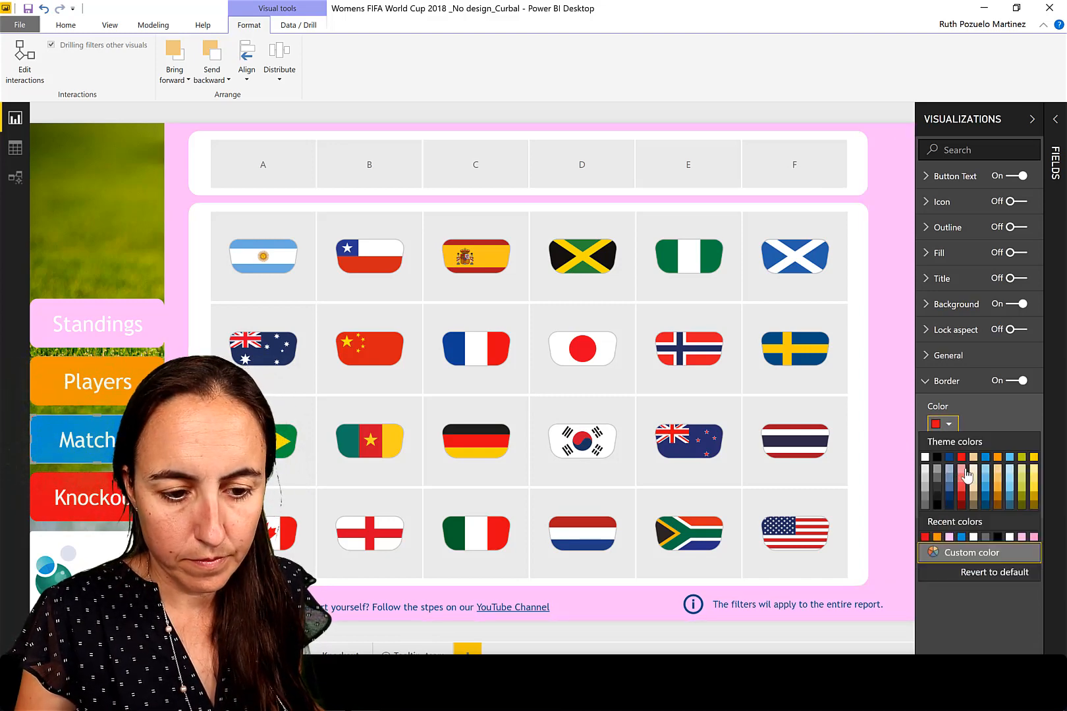
click(987, 463)
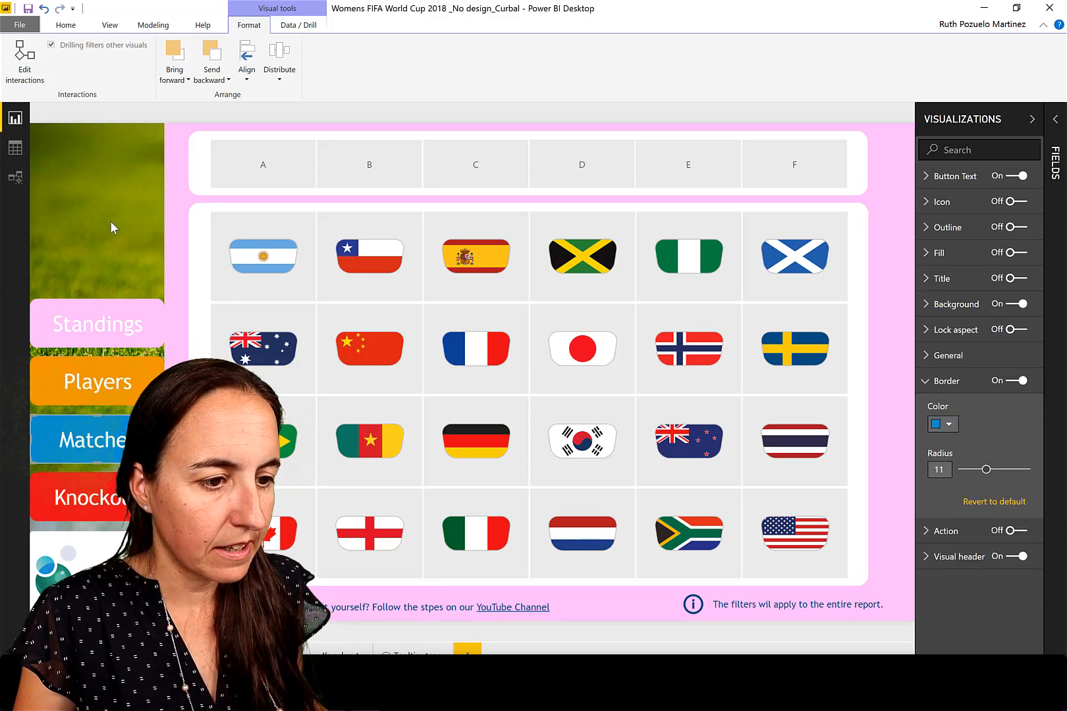
click(146, 114)
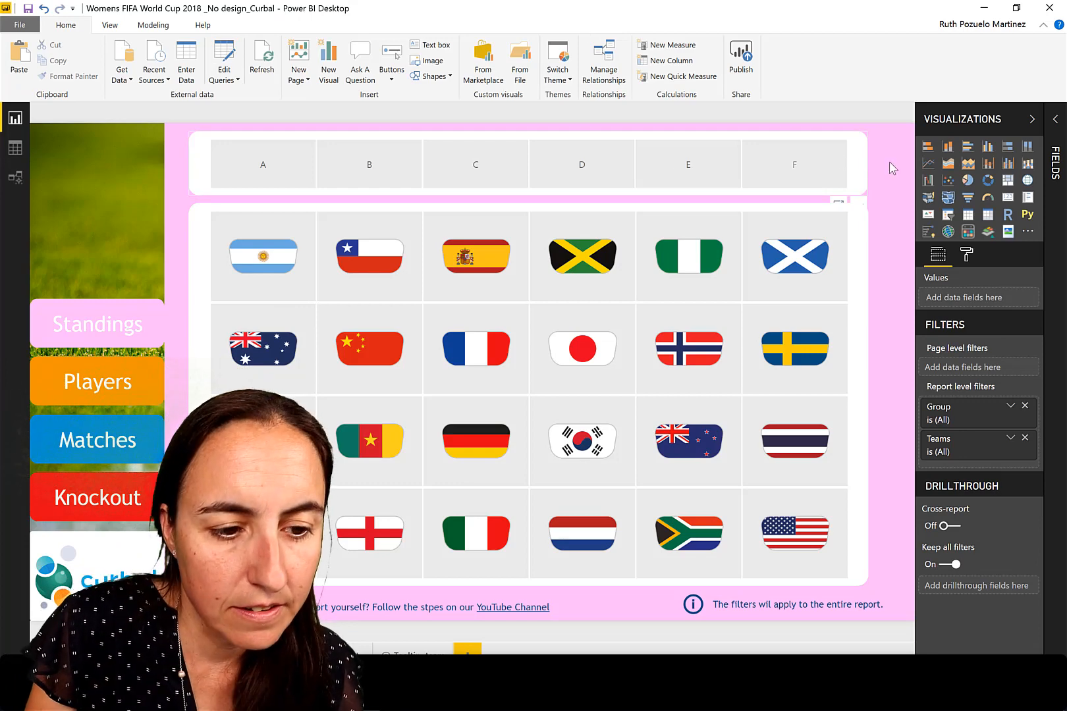
- Format the group slicer's items with the Trebuchet MS font at text size 13, leaving no group selected
click(842, 163)
click(966, 254)
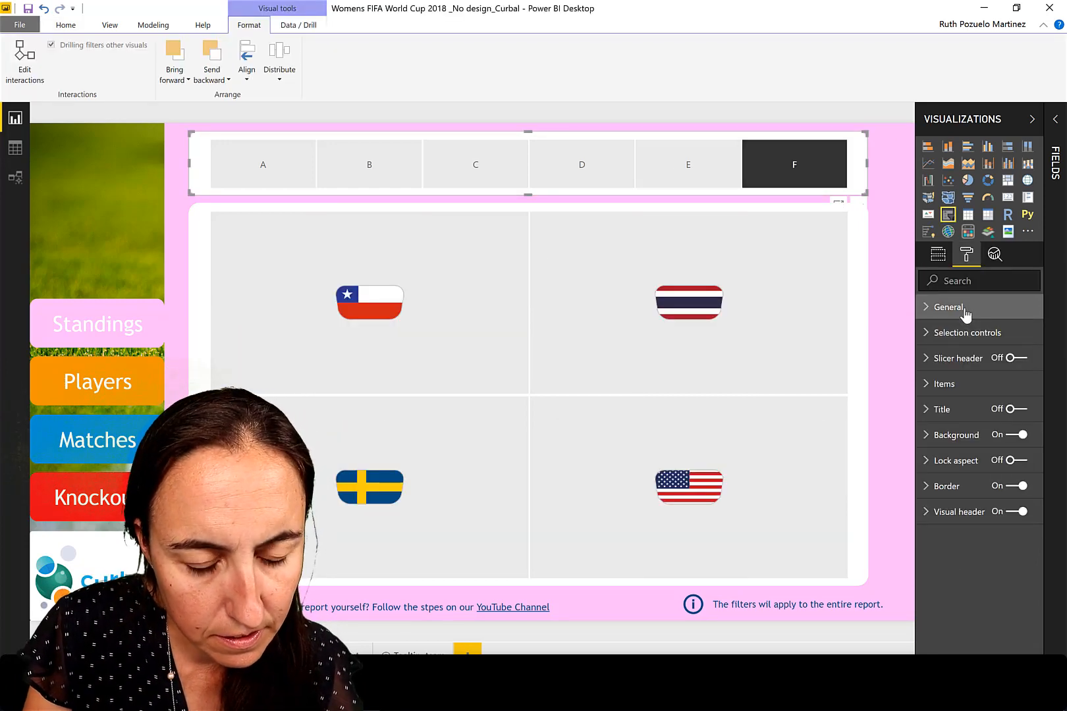
click(964, 311)
click(964, 311)
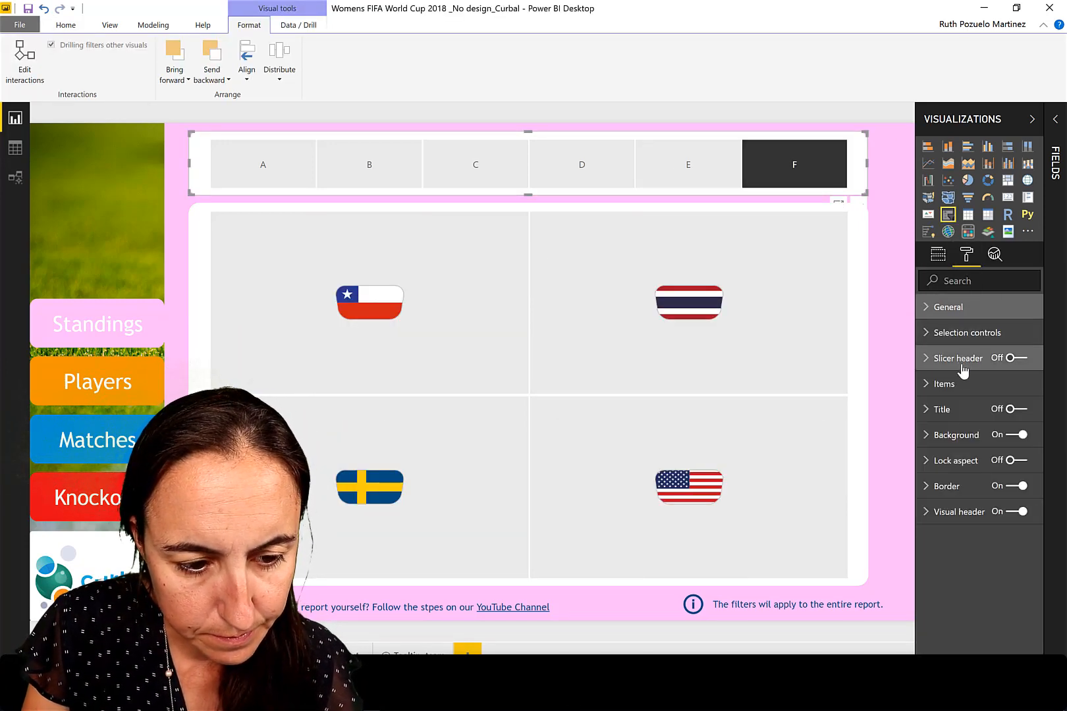
click(955, 388)
click(1004, 612)
scroll(987, 573, down, 3)
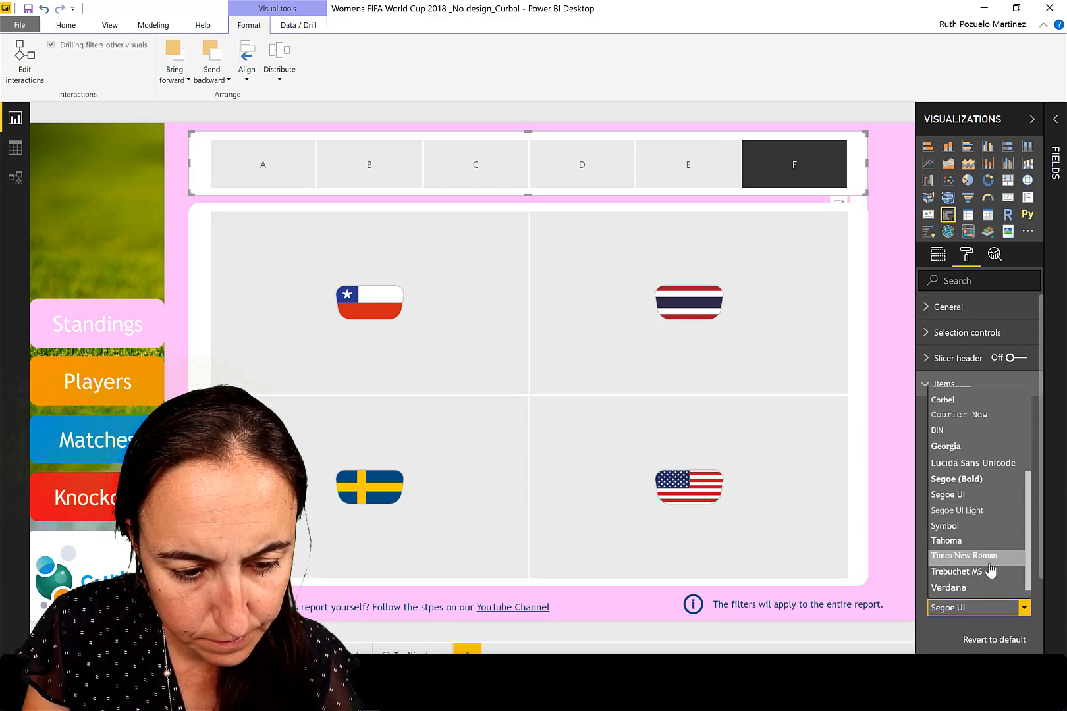
click(986, 570)
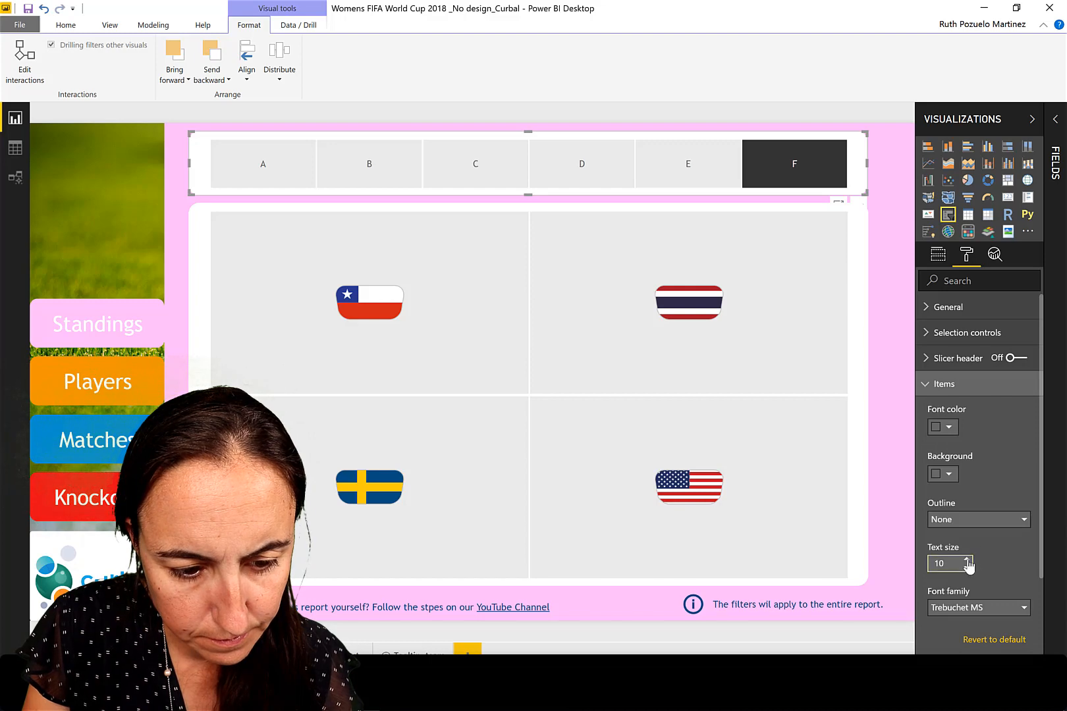
click(967, 560)
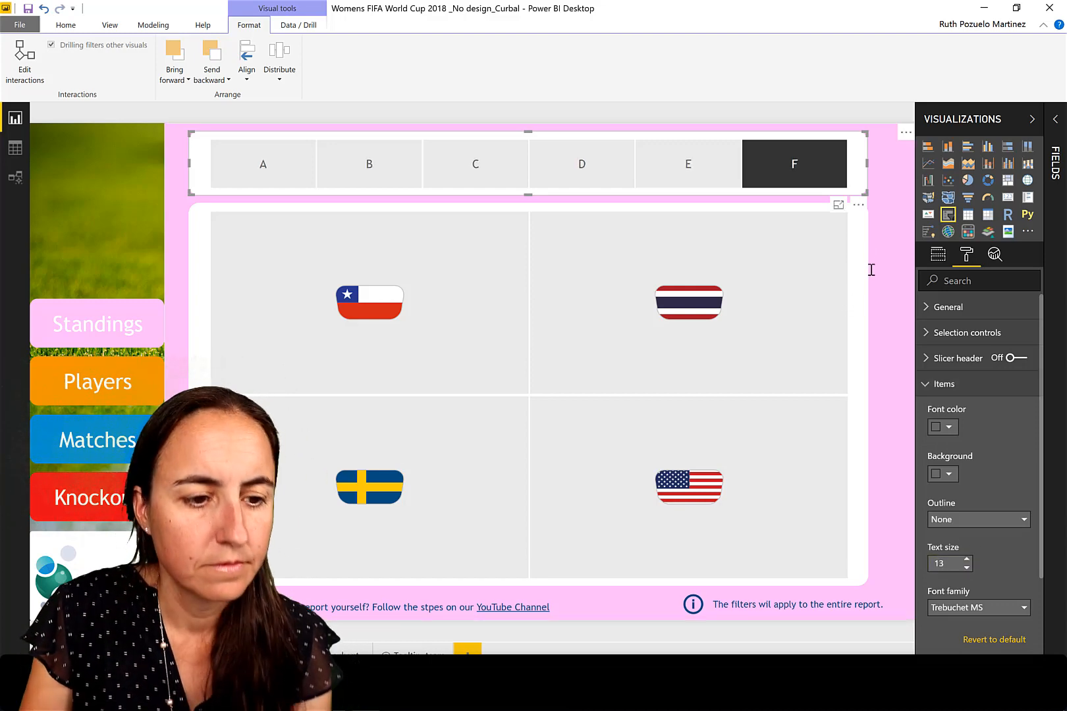
click(809, 179)
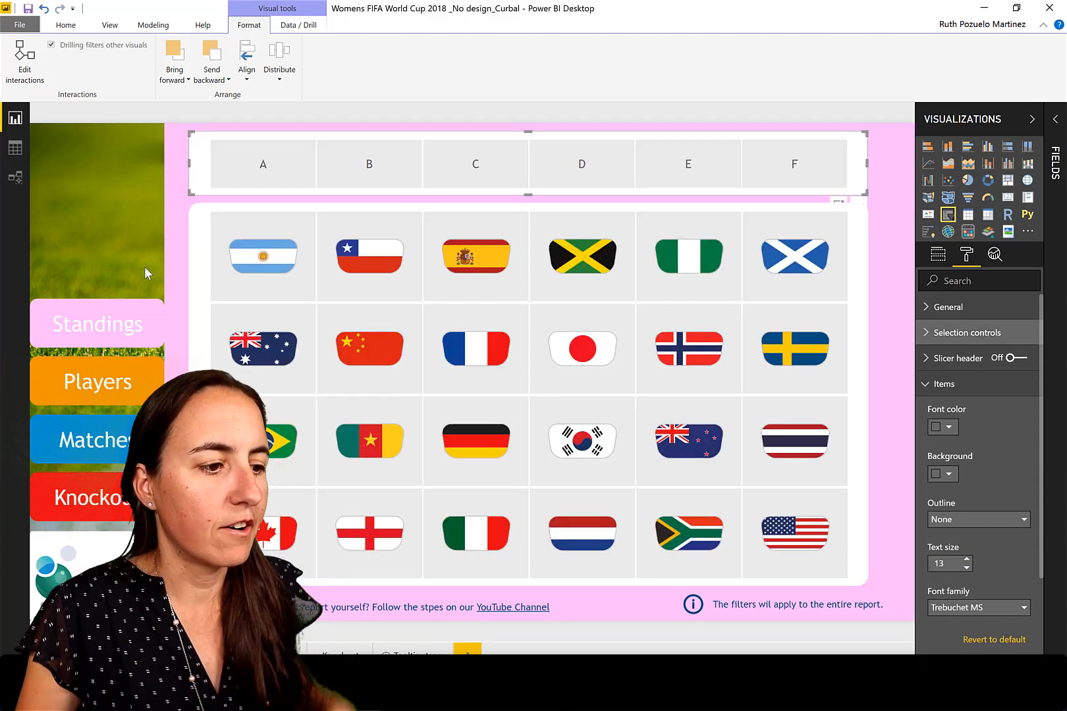
click(891, 204)
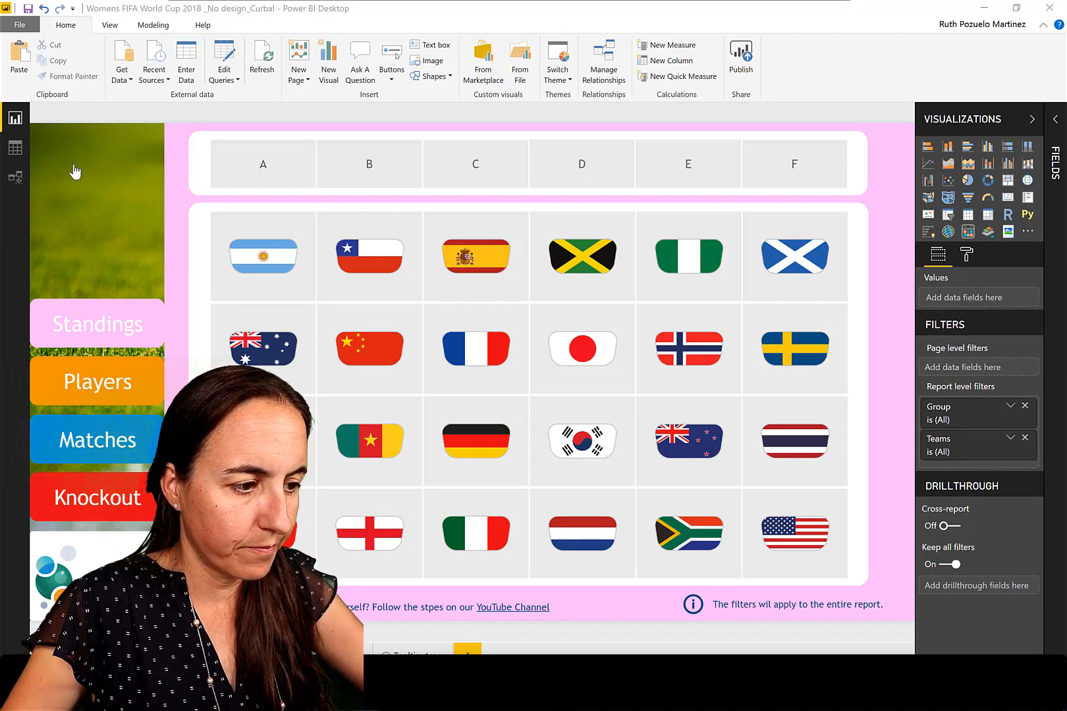
- Move the SELECT GROUP AND TEAM text box slightly up over the grass, clear of the Standings button
click(87, 183)
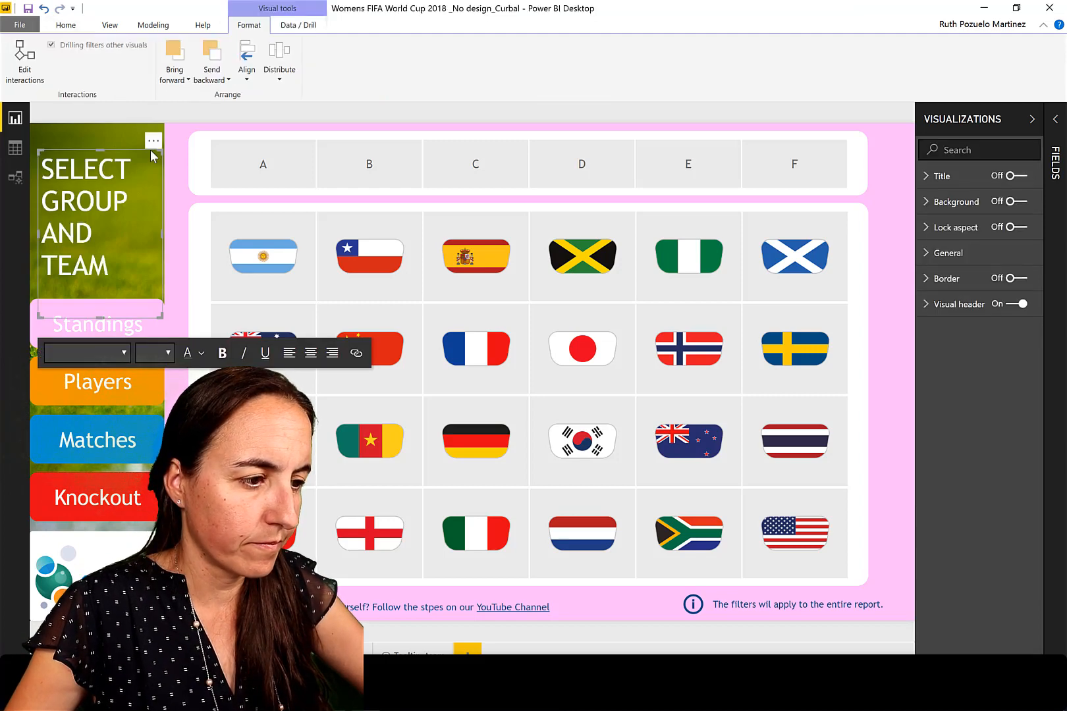
drag(154, 146, 155, 133)
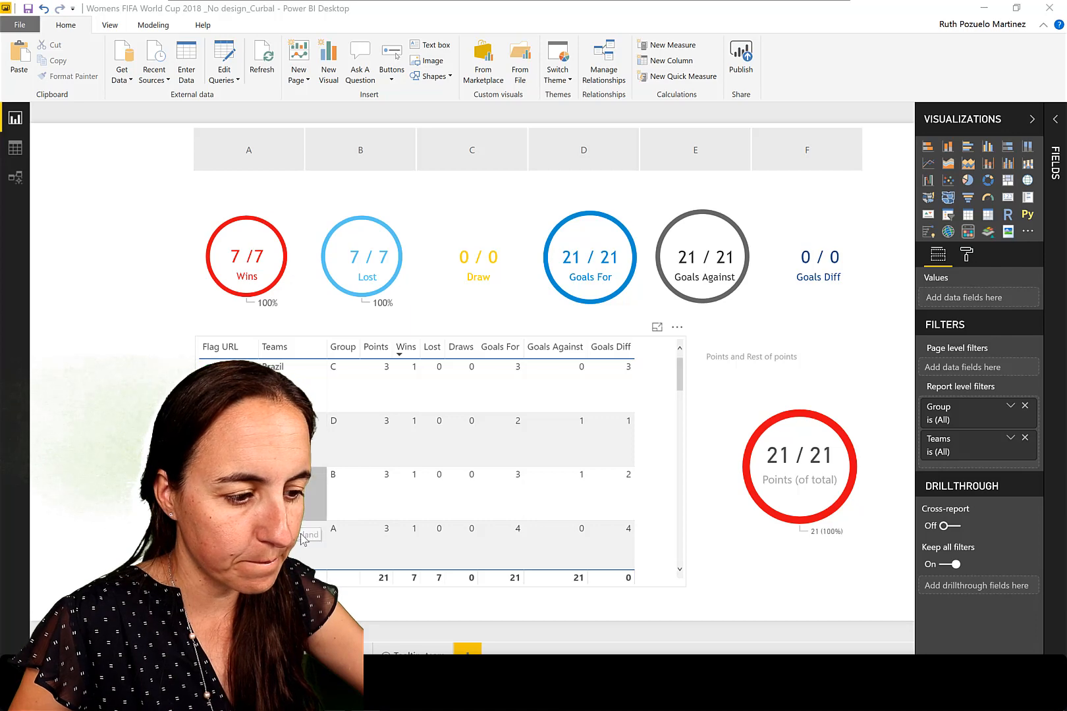
- Preview the tooltip on the Brazil row of the standings table by enabling the table's tooltip only temporarily
click(966, 254)
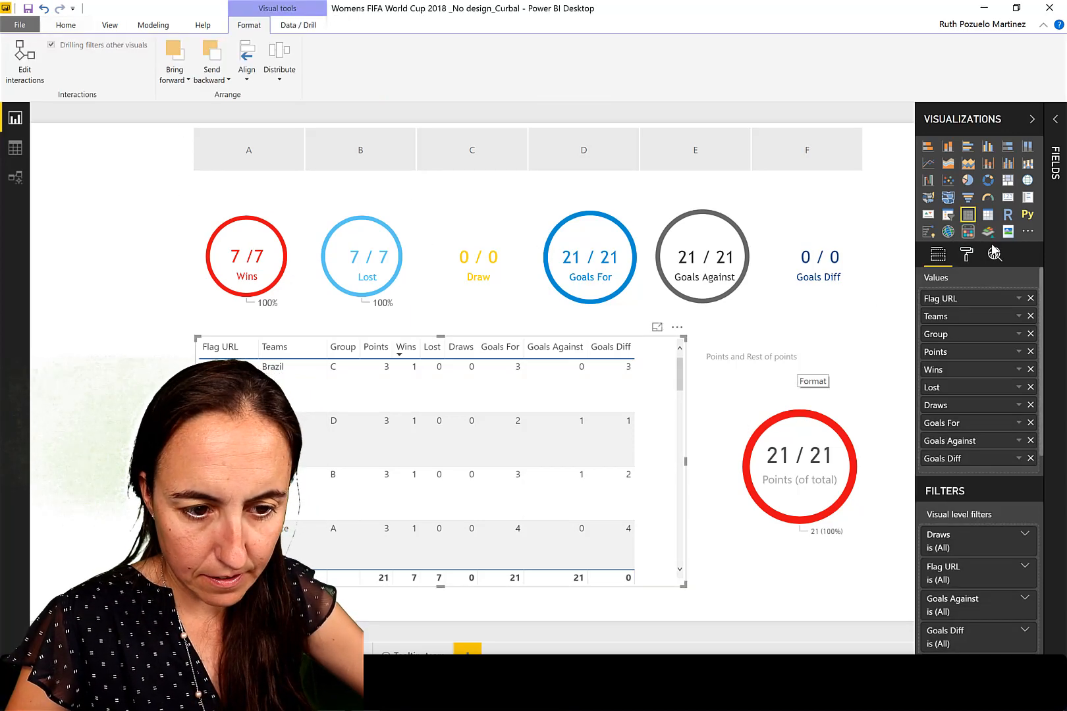
scroll(960, 473, down, 10)
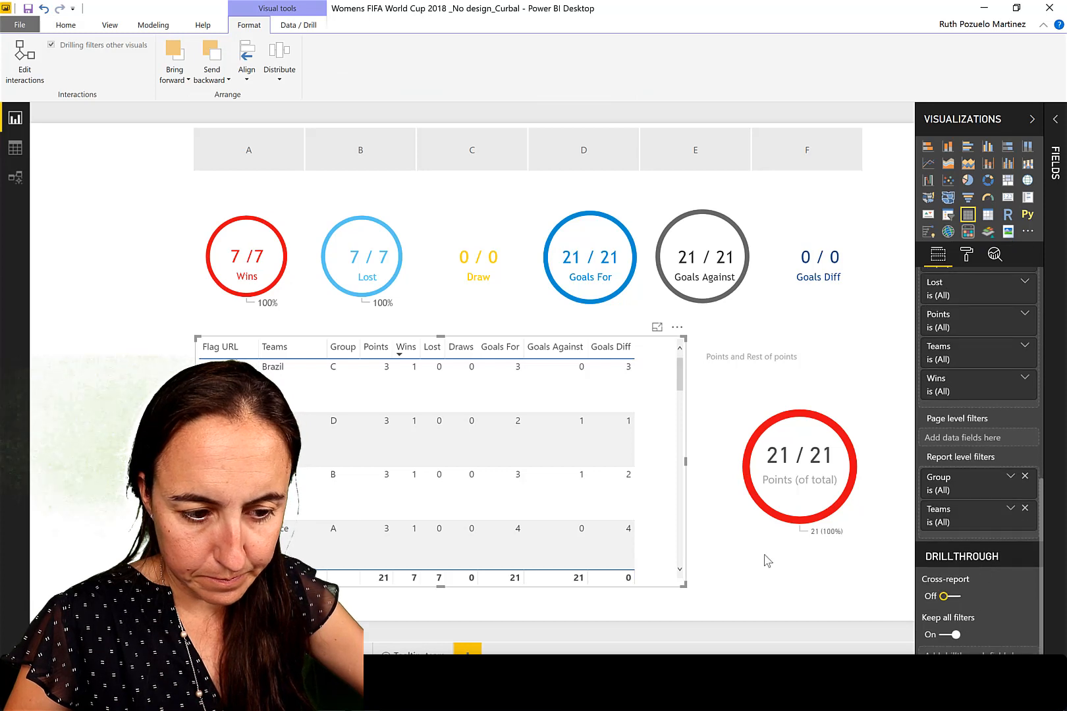
click(966, 256)
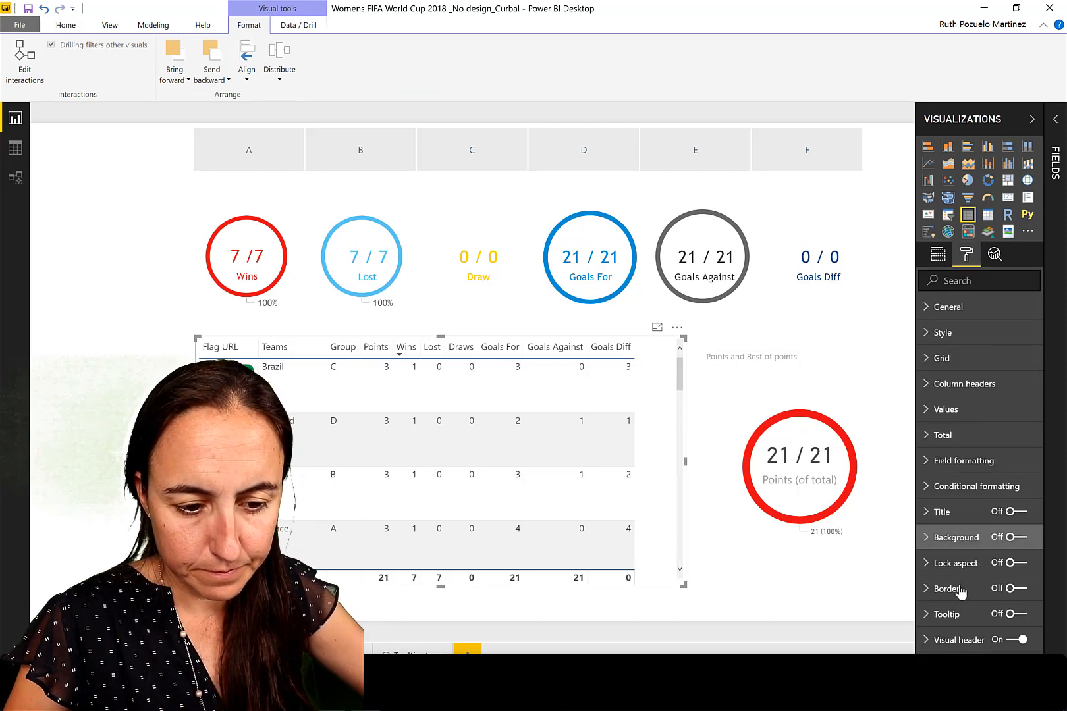
click(1008, 613)
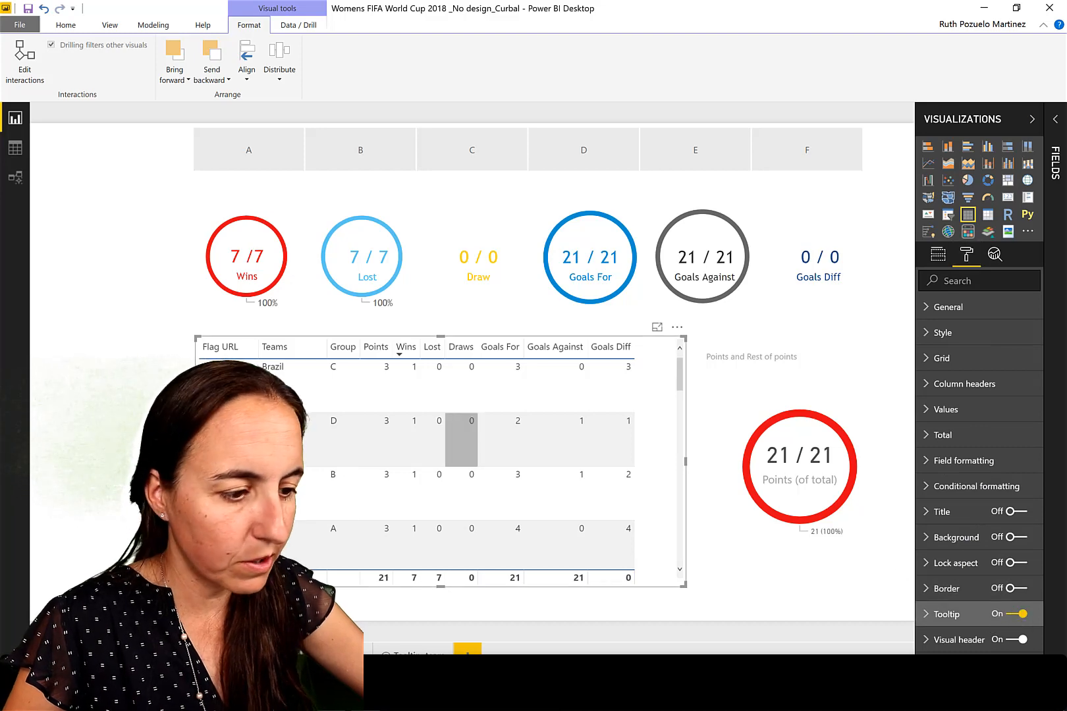
mouse_move(300, 386)
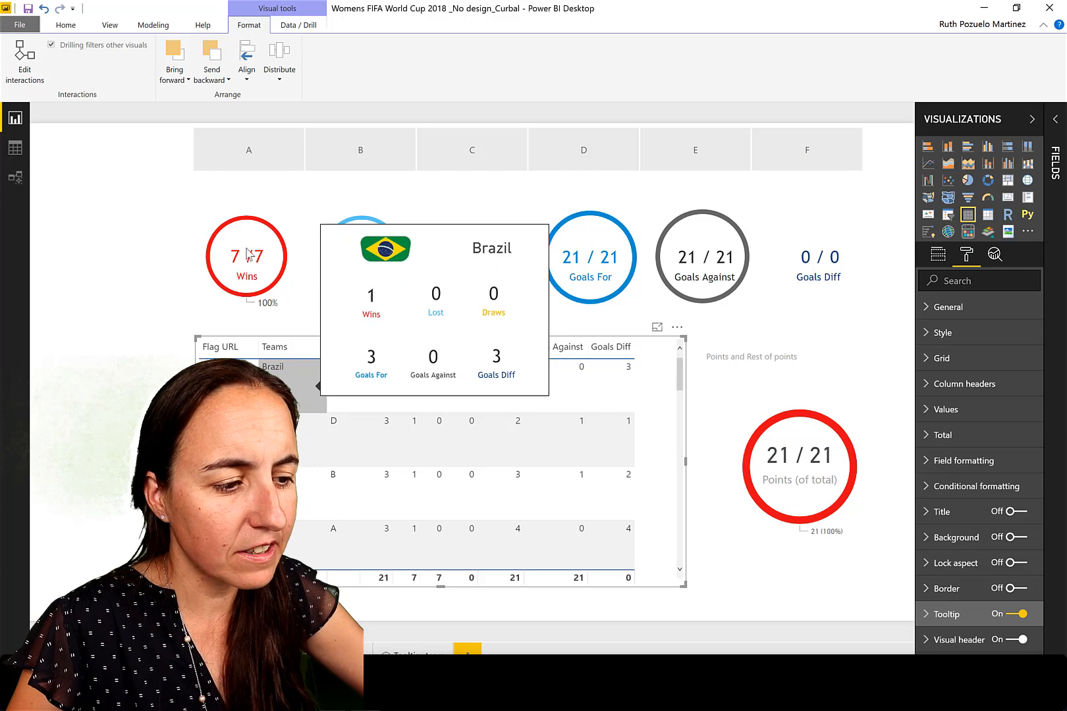
click(1009, 614)
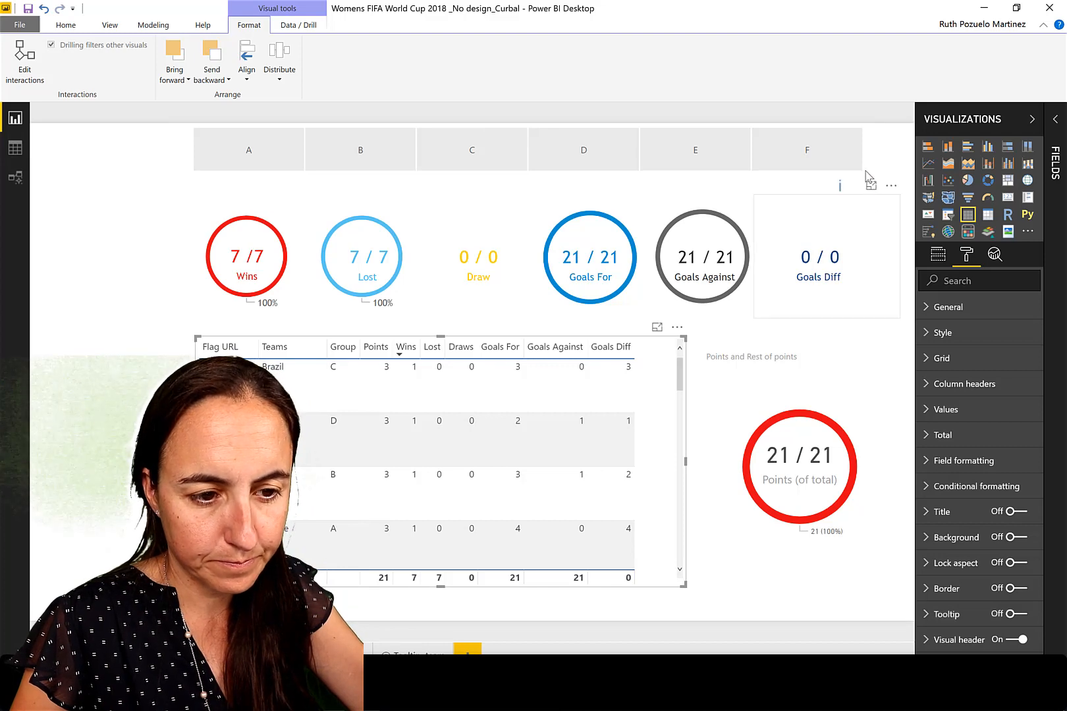
- Move the group slicer on the standings page slightly down, closer to the row of circular charts
drag(872, 168, 869, 172)
click(941, 255)
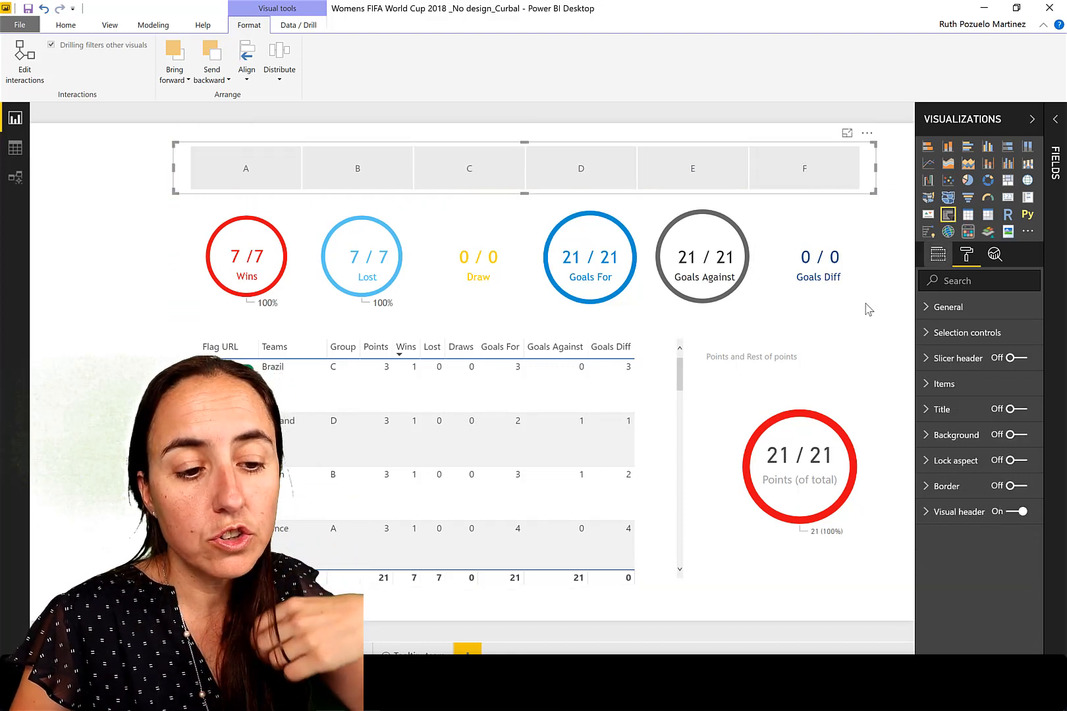
click(907, 331)
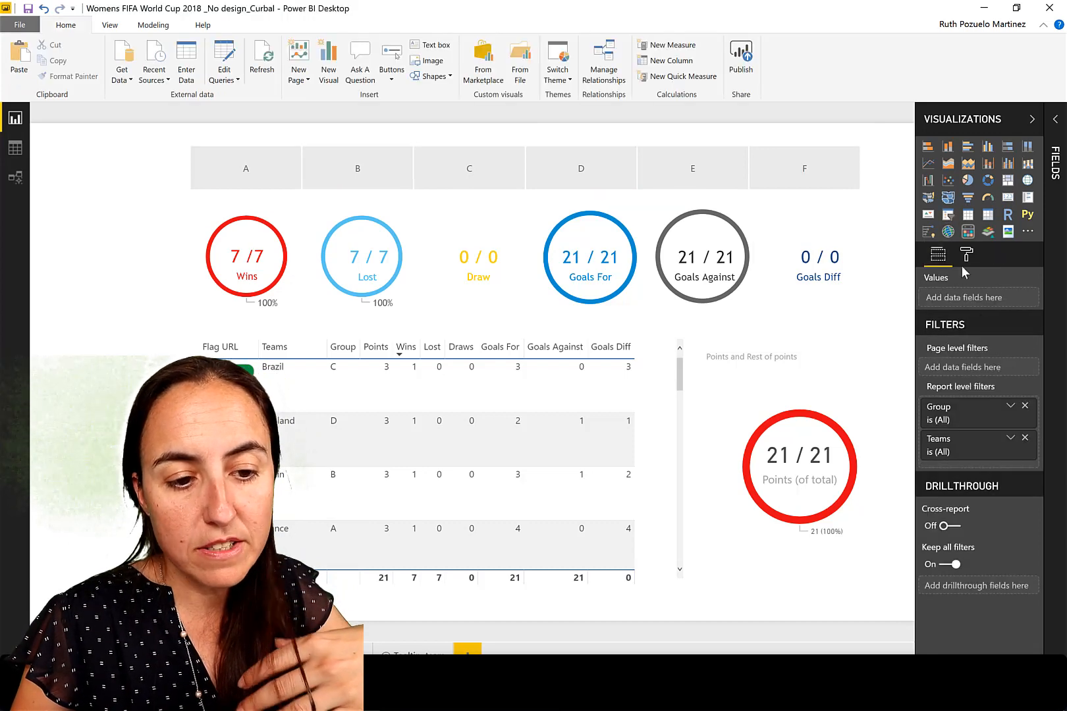
- Add the grass pitch photo from the Downloads folder as the standings page background and set its image fit to Fit
click(966, 256)
click(973, 359)
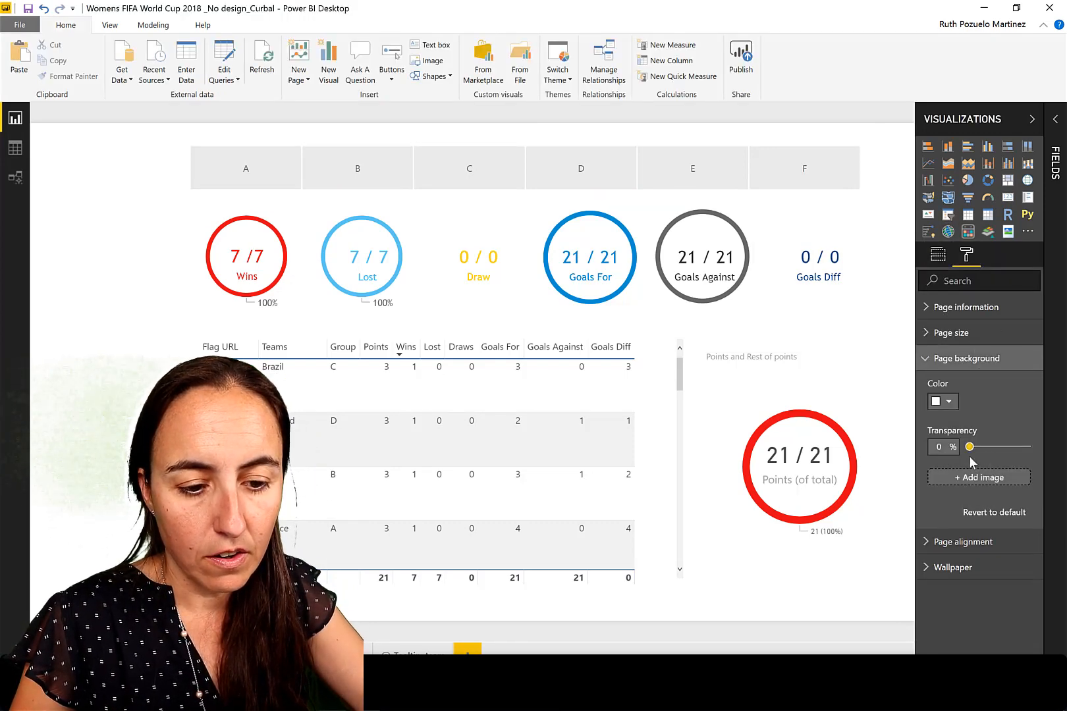
click(974, 478)
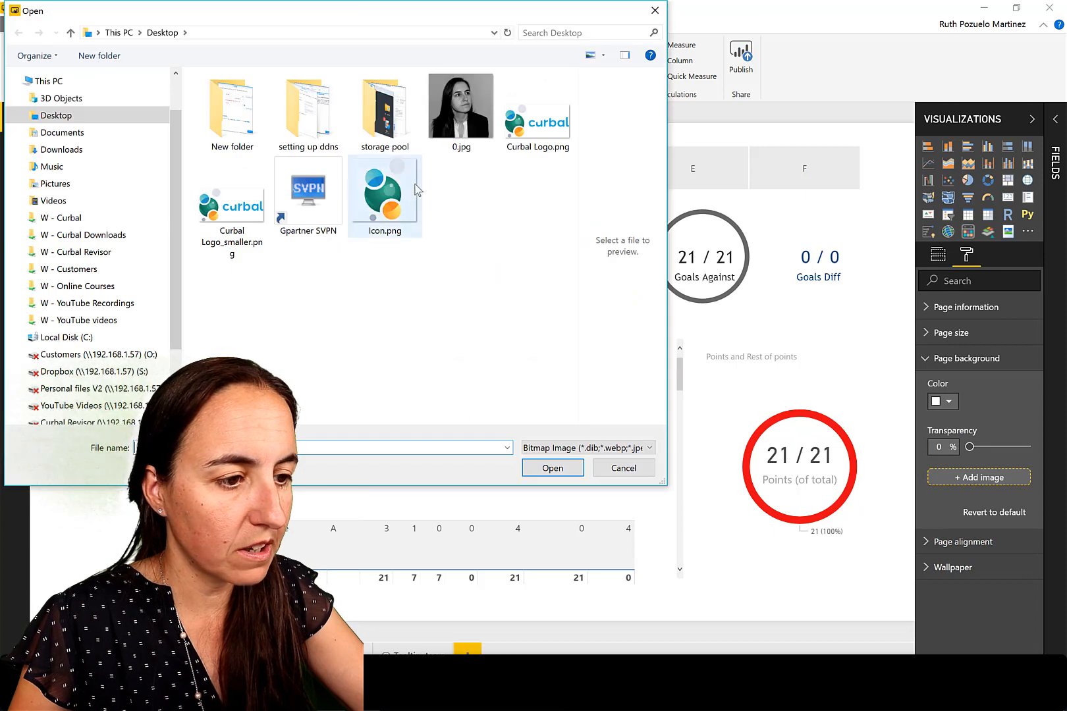
click(61, 149)
click(276, 97)
click(558, 470)
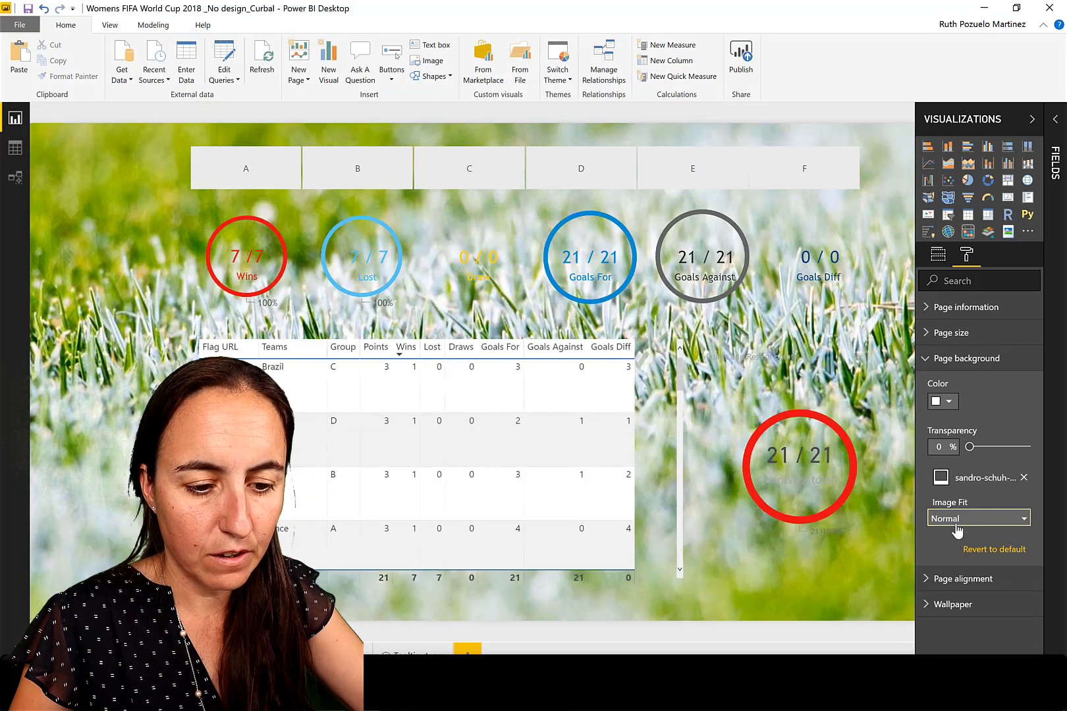
click(956, 519)
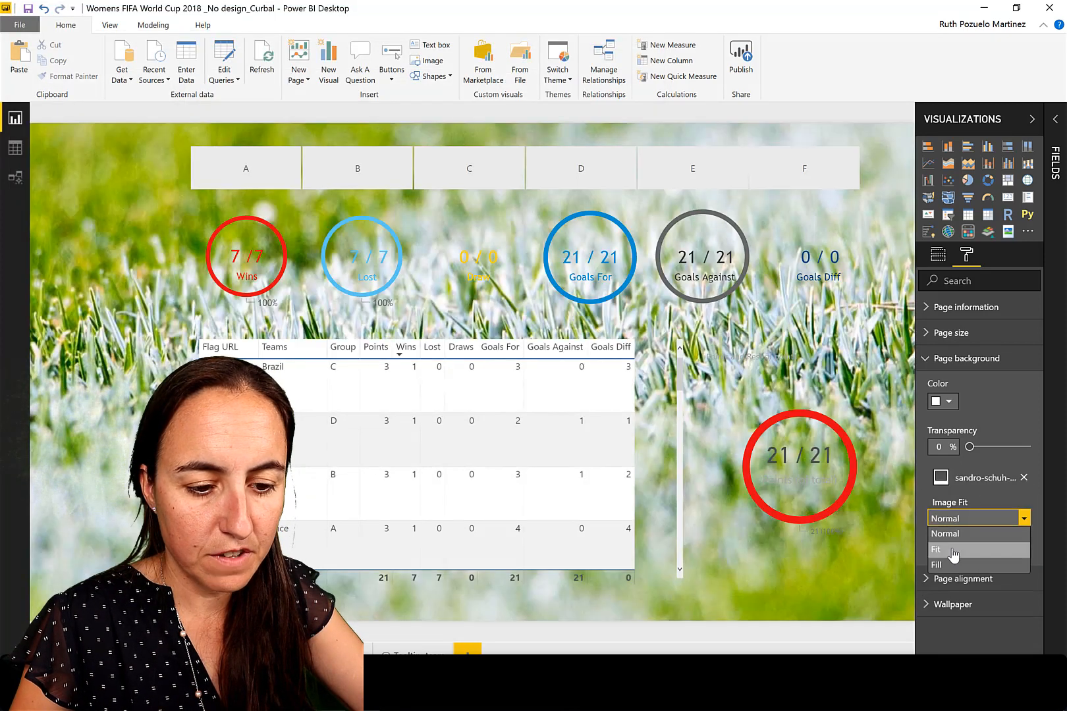
click(953, 550)
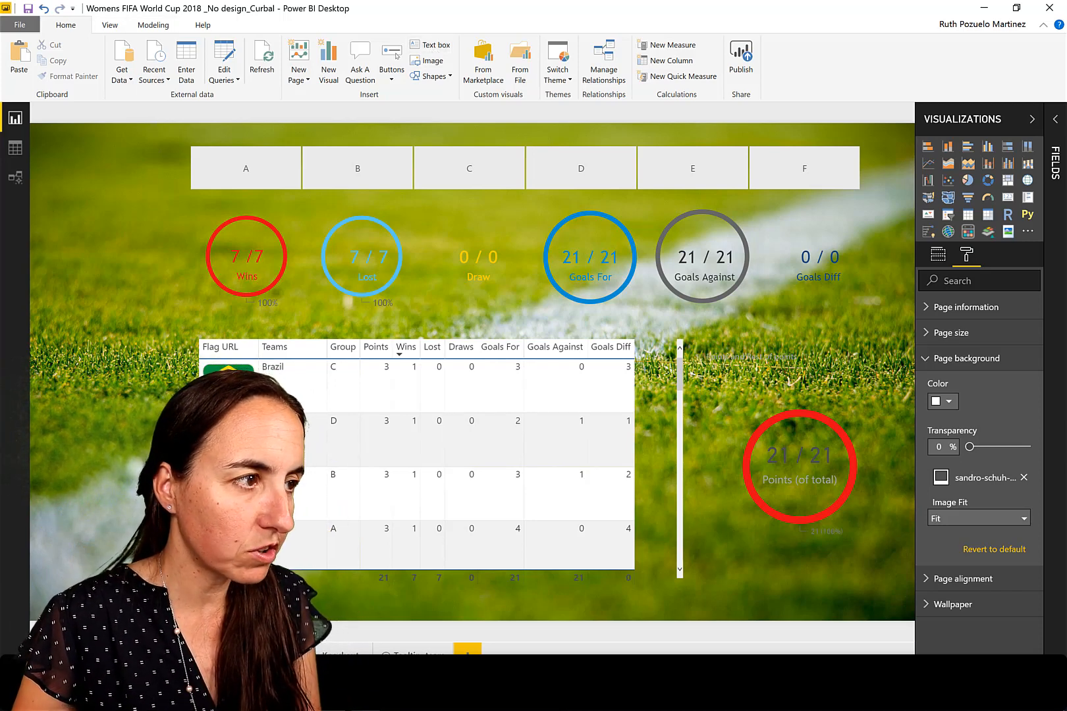
- Copy the pink panel from the group and team selection page onto the standings page and send it behind the visuals
click(92, 653)
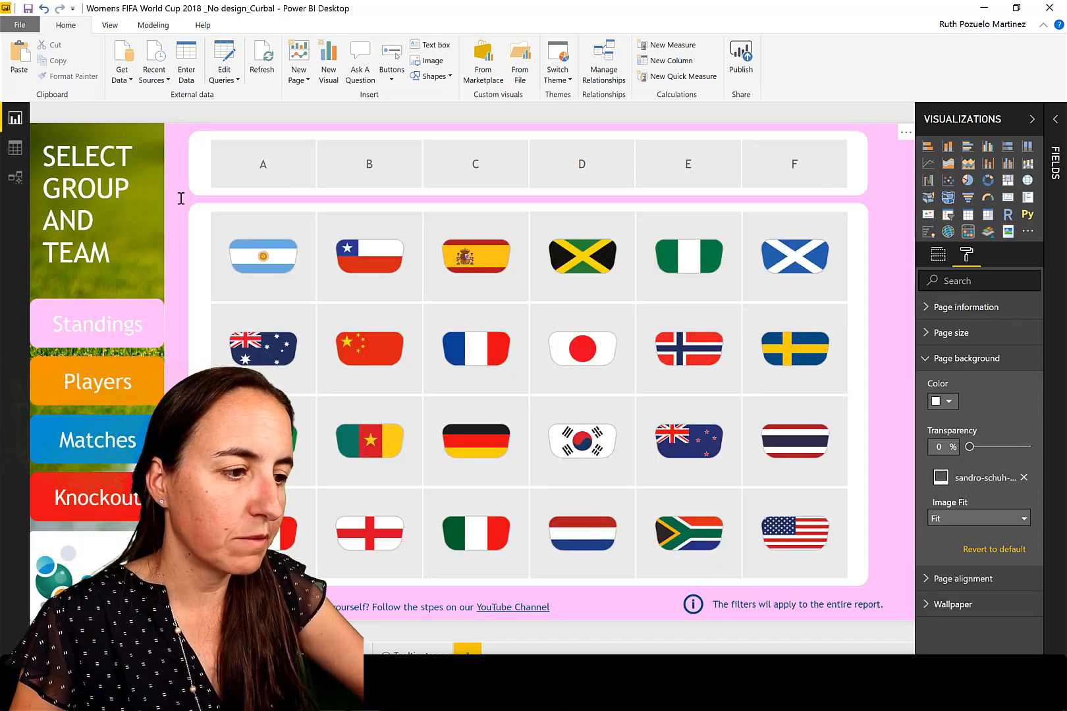
click(181, 198)
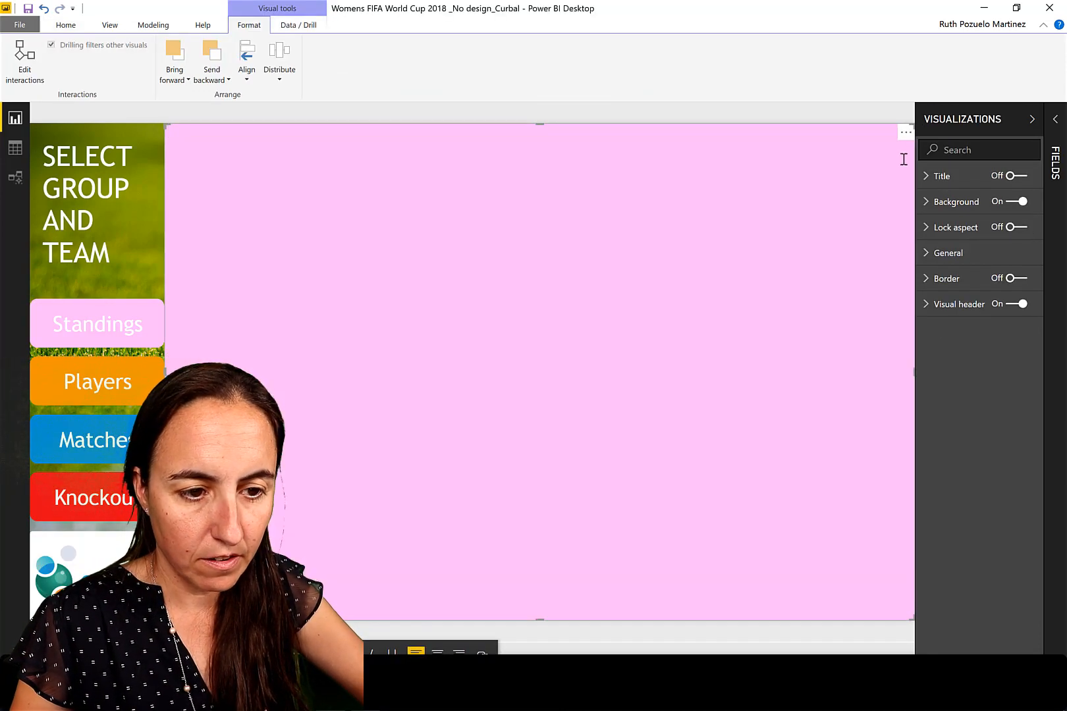
click(907, 134)
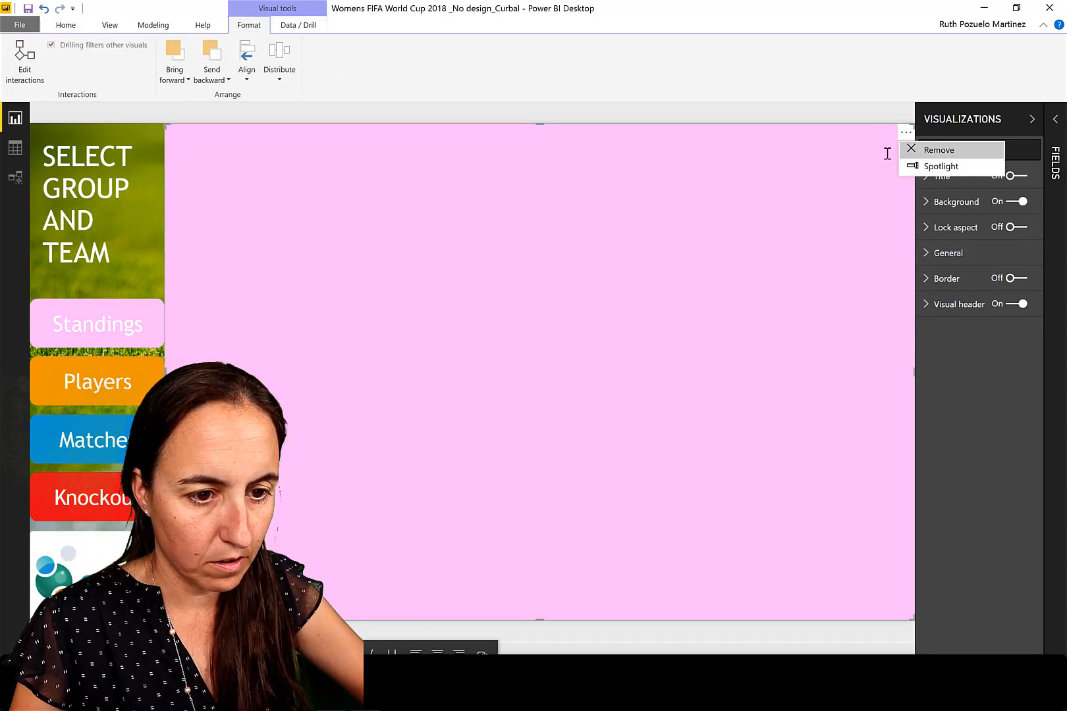
click(889, 152)
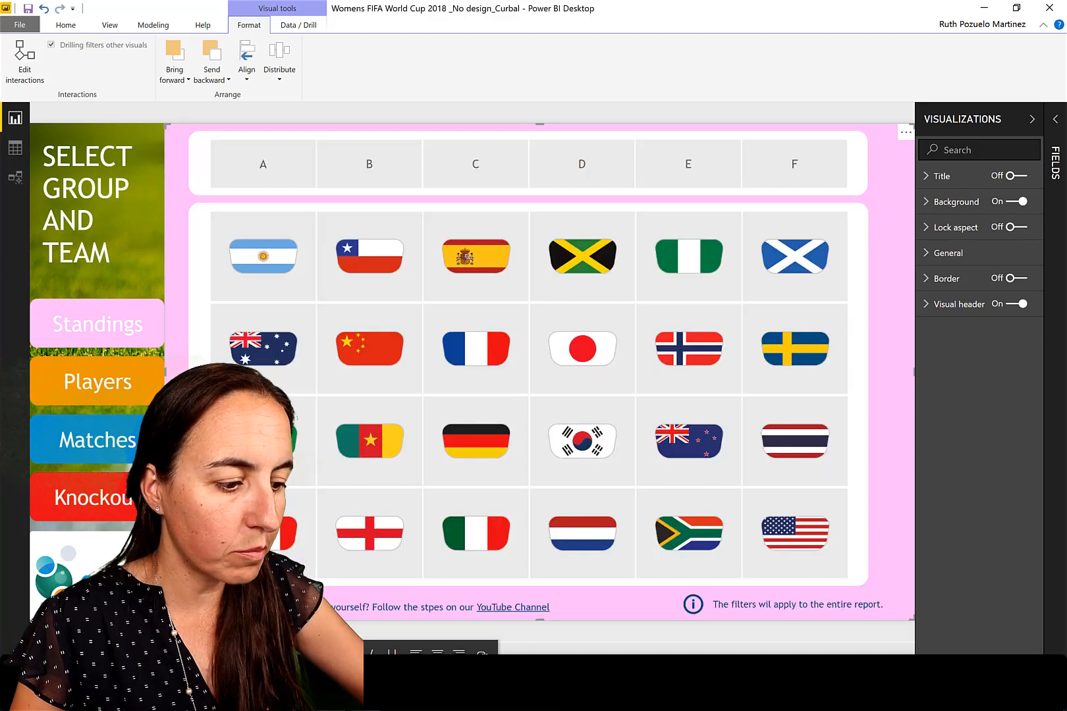
click(149, 653)
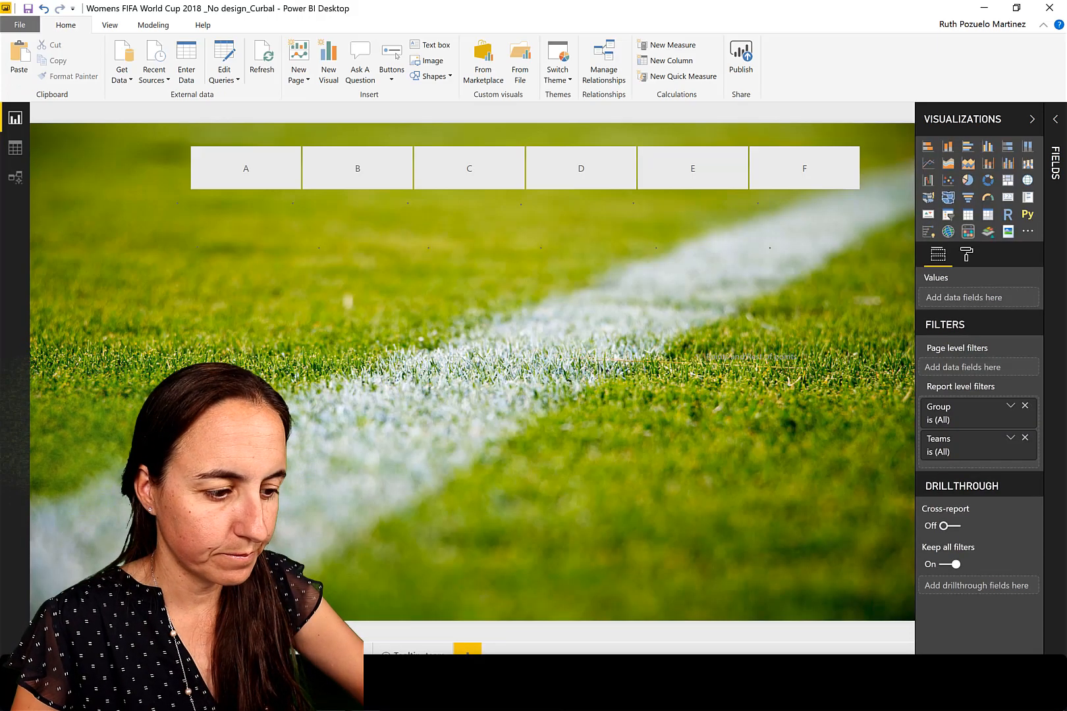
key(ctrl+v)
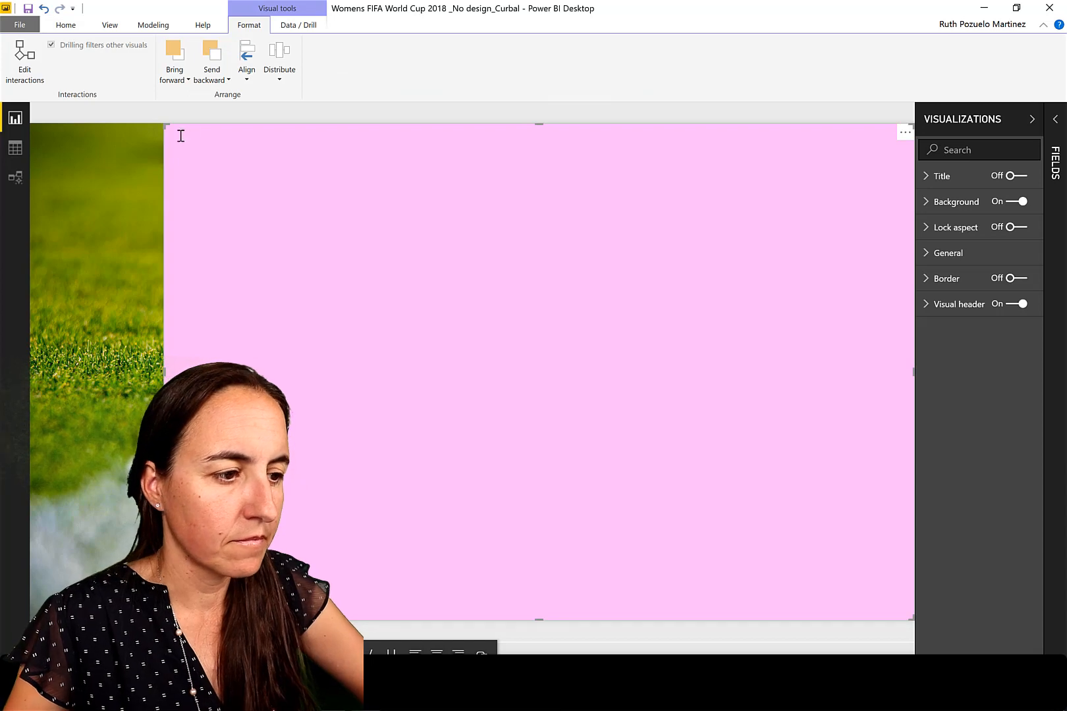
click(212, 74)
click(191, 110)
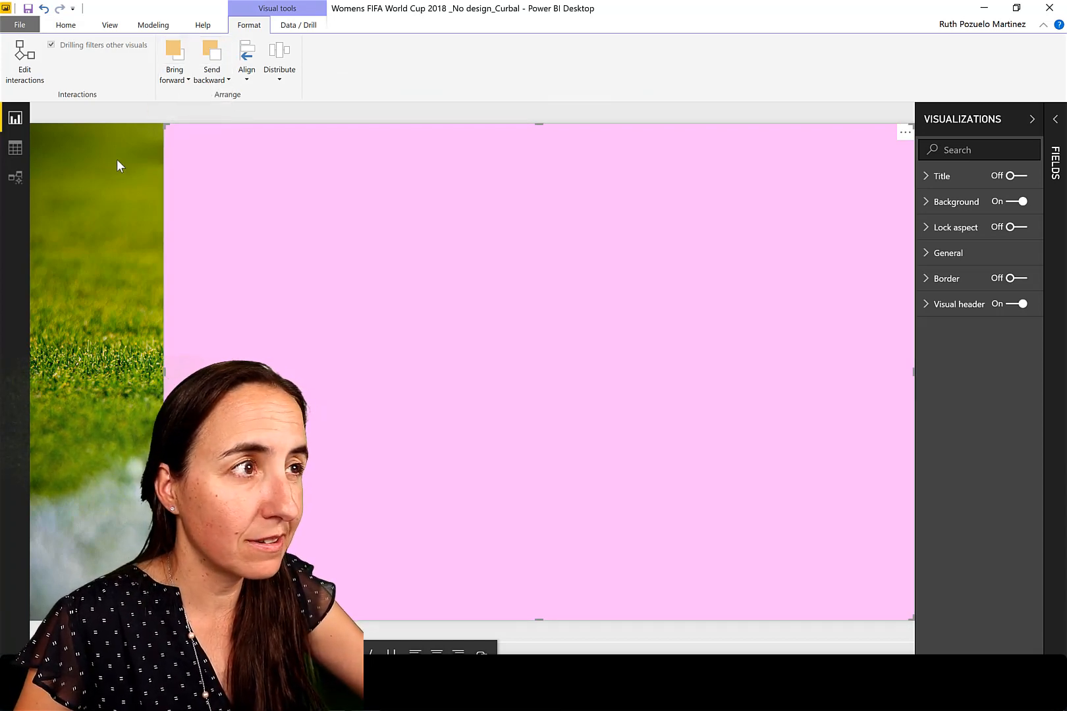
- Copy the red Knockout button and the Curbal logo from the group and team selection page onto the standings page
click(116, 158)
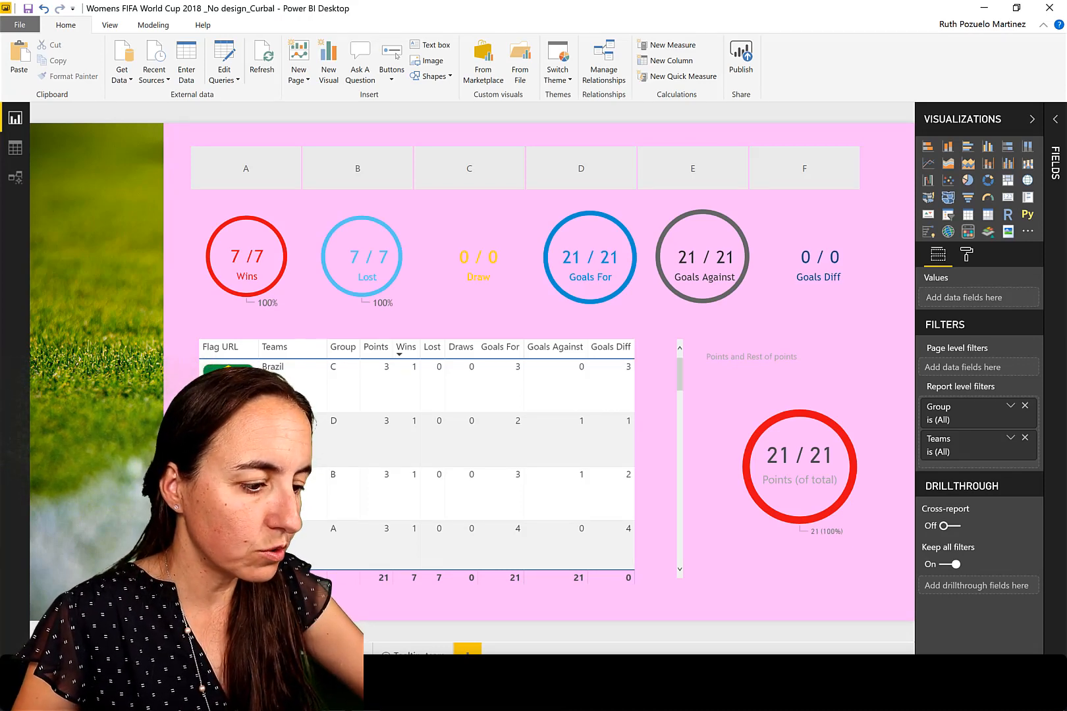
click(93, 653)
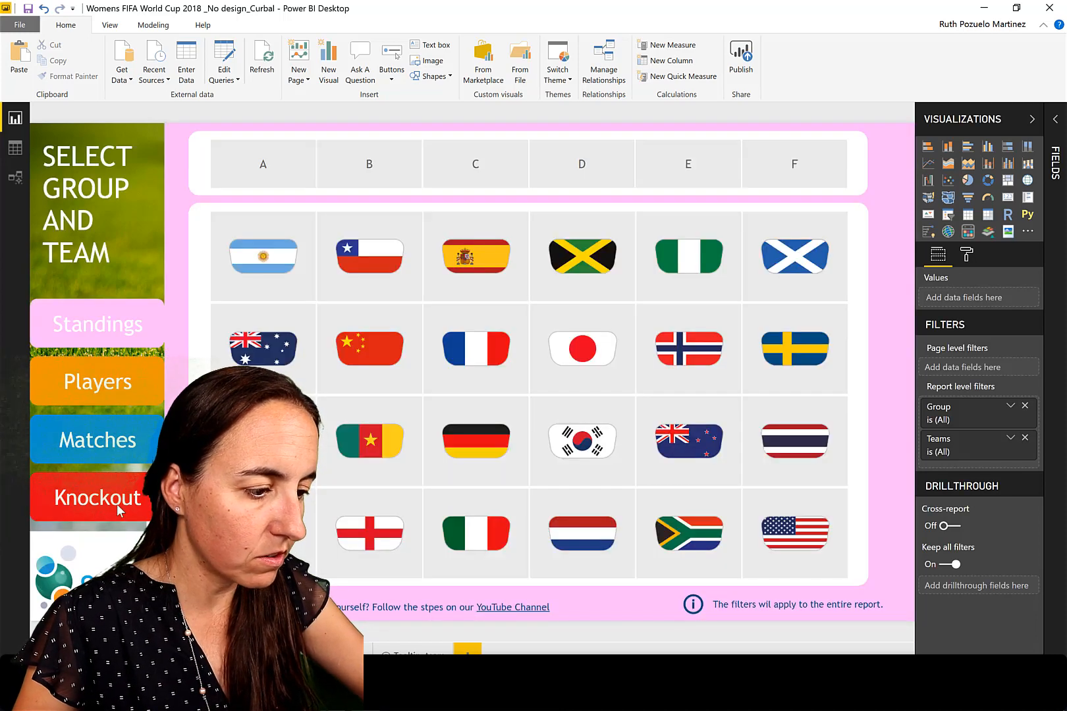
click(119, 511)
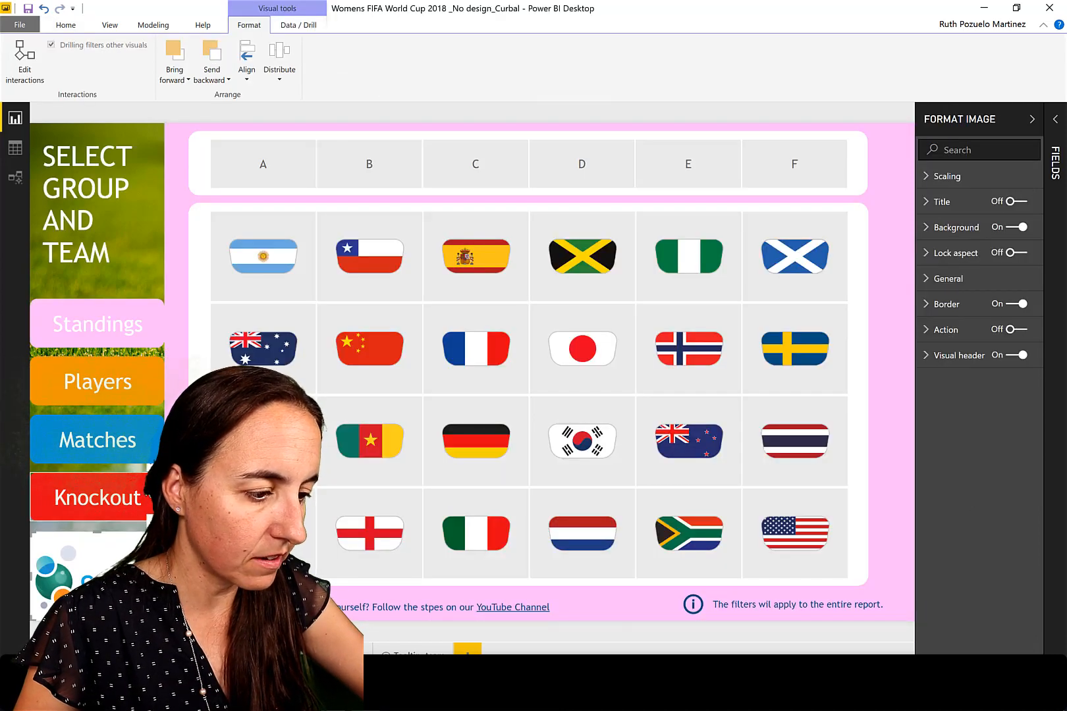
ctrl+click(148, 499)
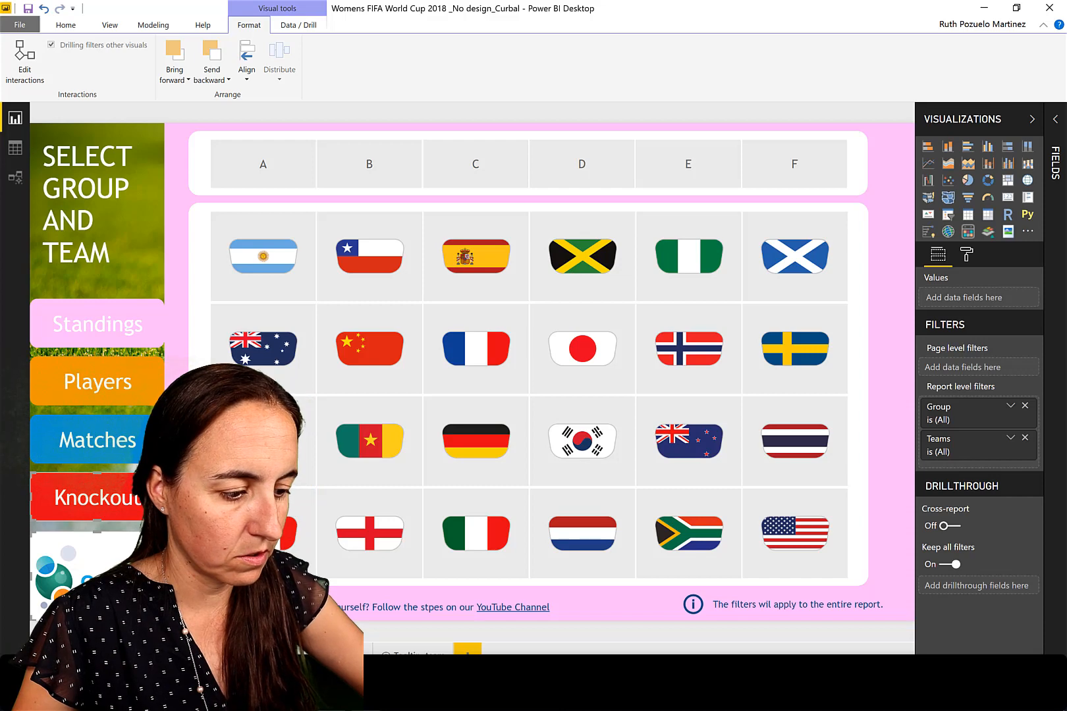
click(188, 652)
key(ctrl+v)
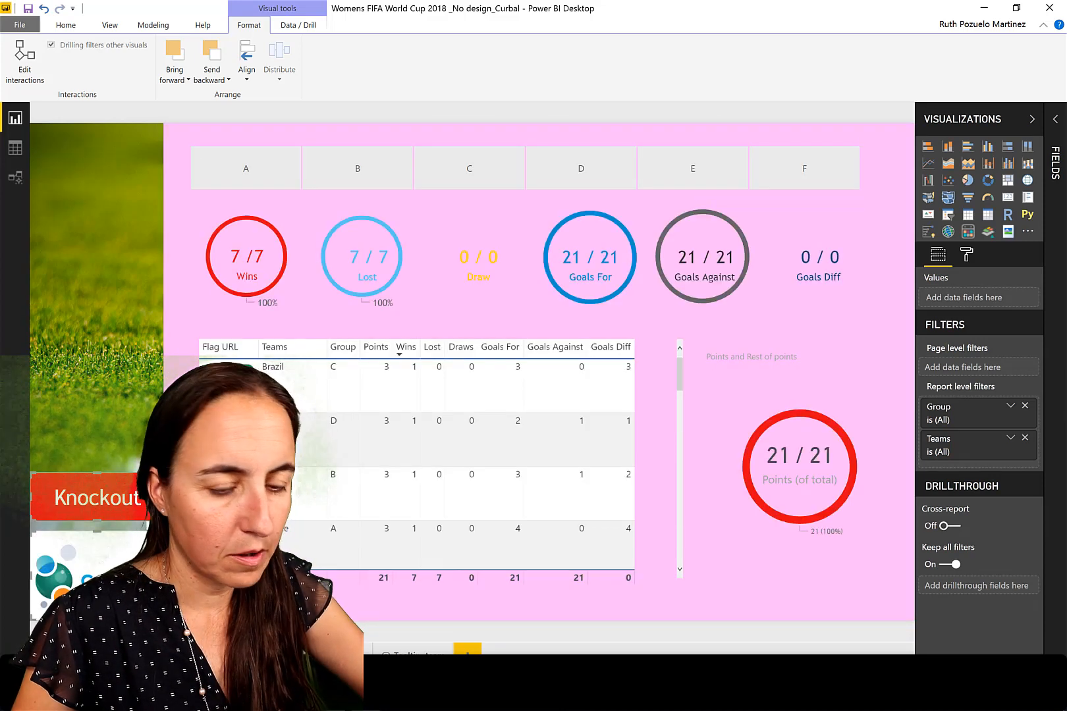
- Change the text of the copied red button on the standings page to "Resetl Filters"
click(1031, 119)
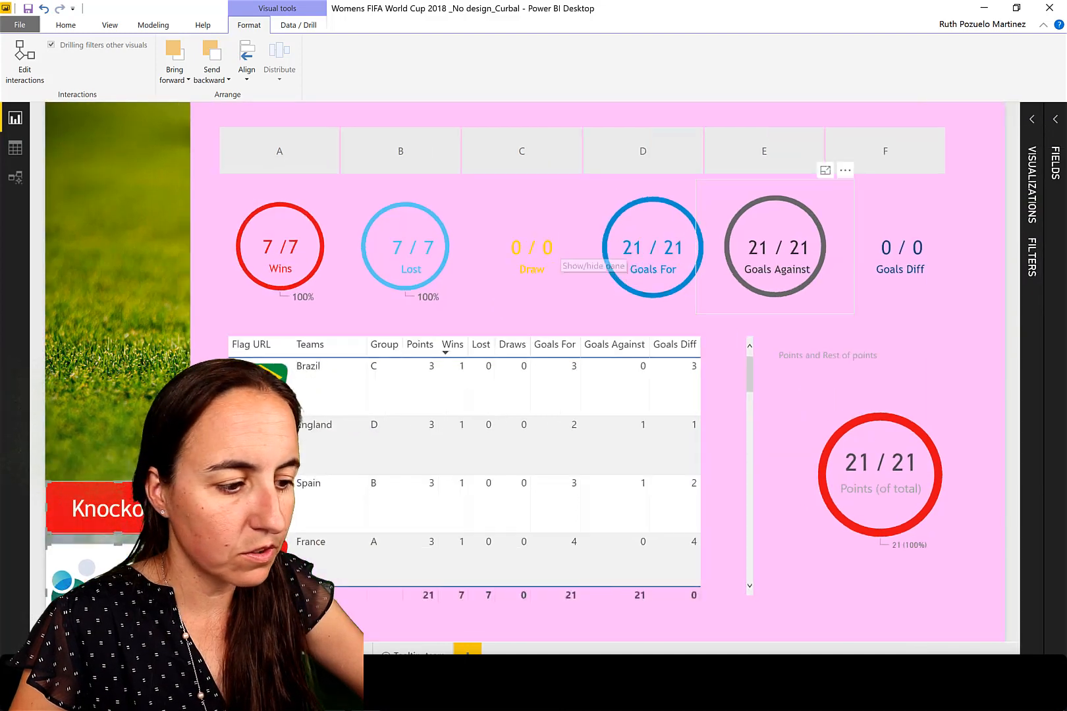
click(1053, 119)
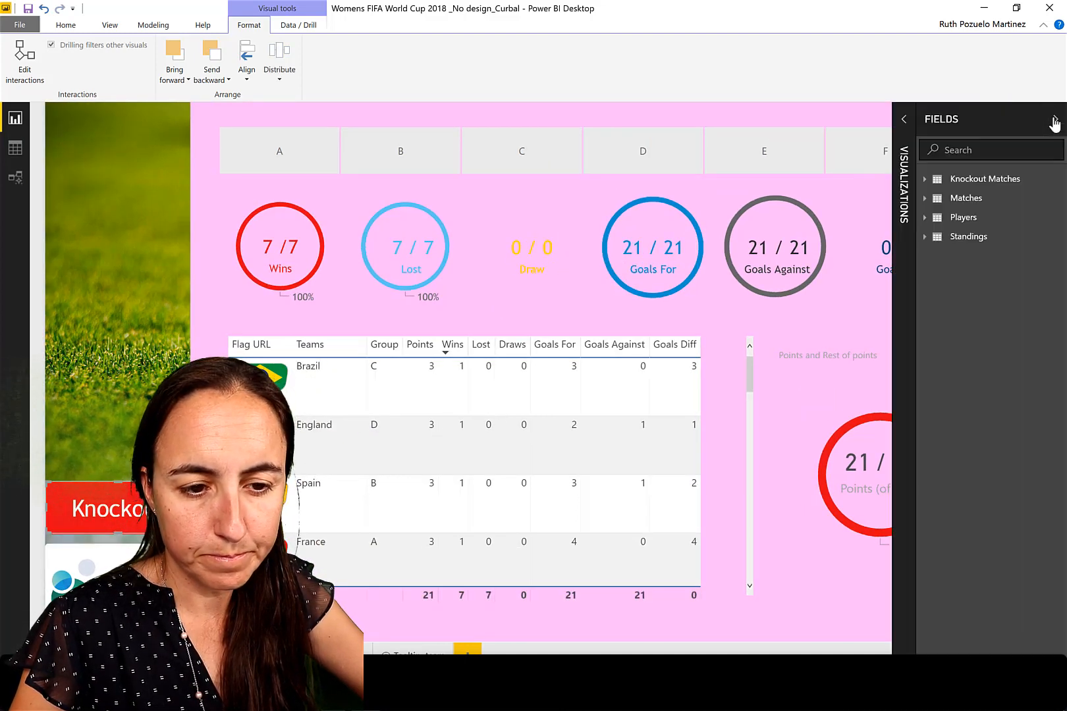
click(904, 119)
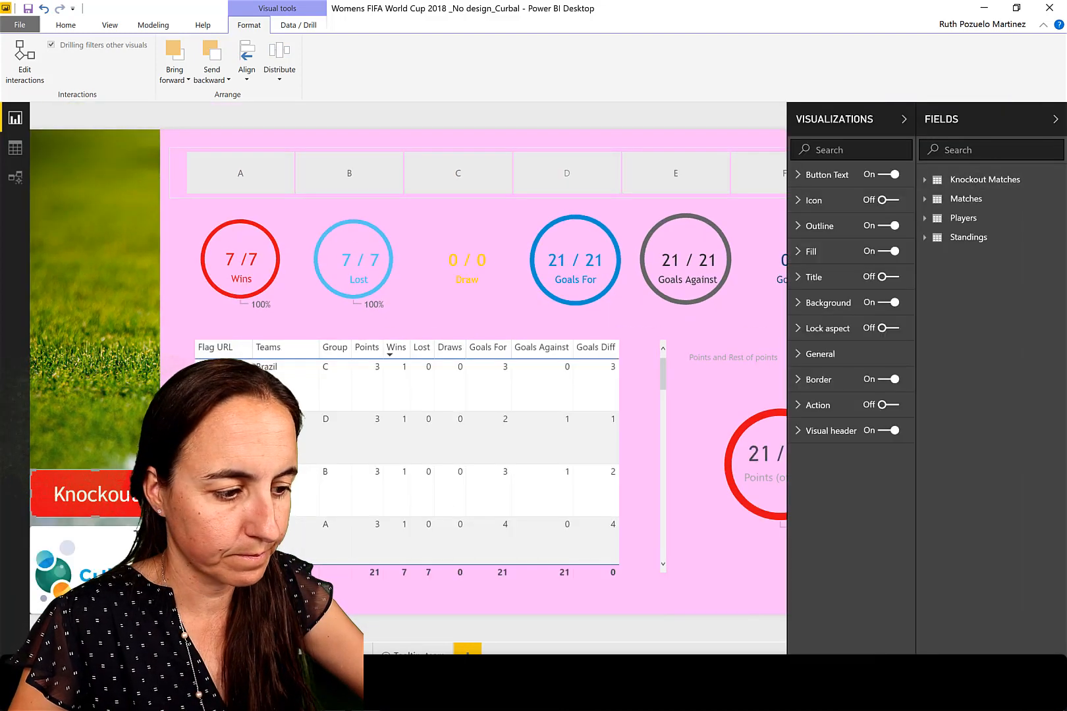
click(831, 178)
click(852, 244)
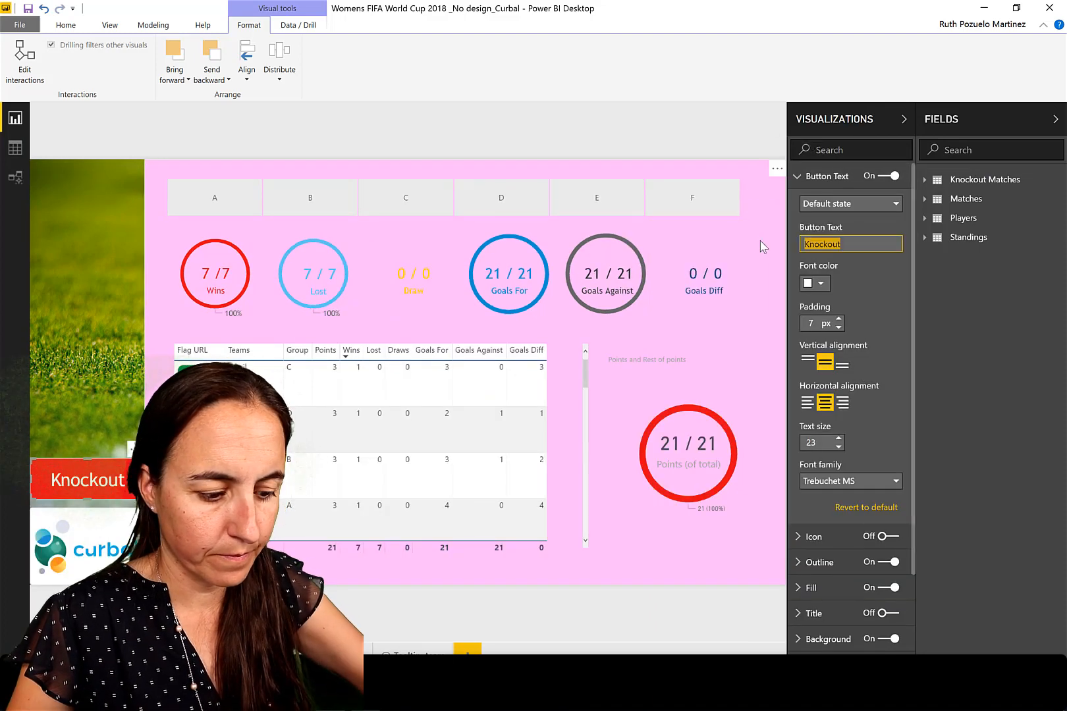
text(Resetl Filters)
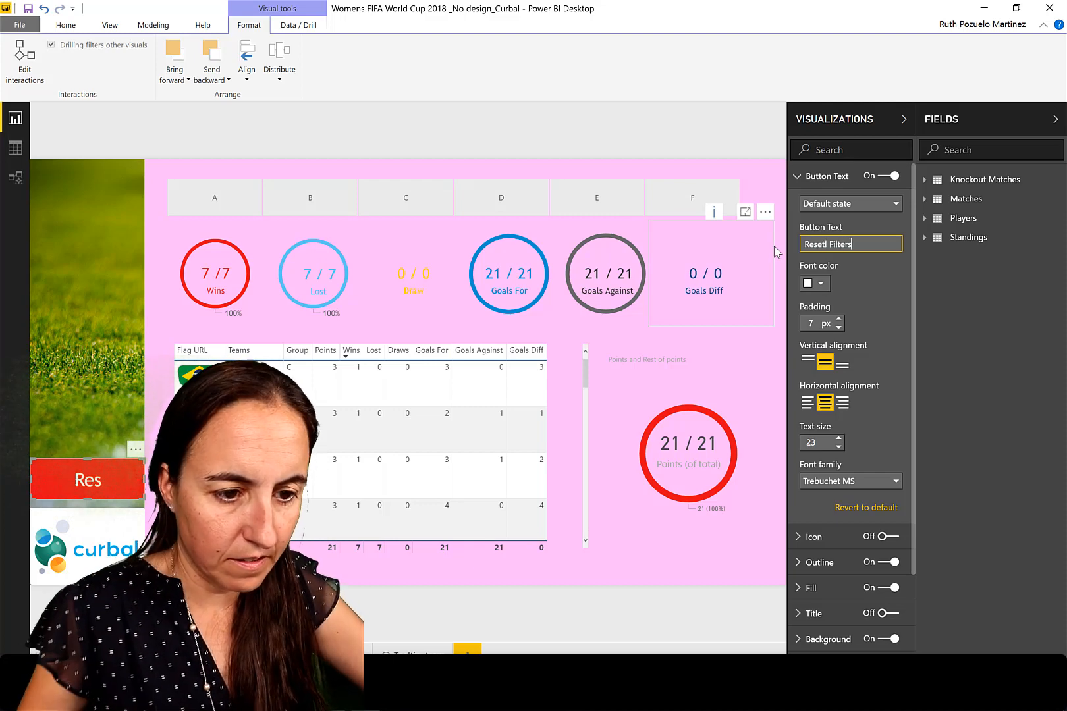
- Set the red button's text size to 18 and turn on its icon
click(838, 448)
click(839, 448)
click(838, 447)
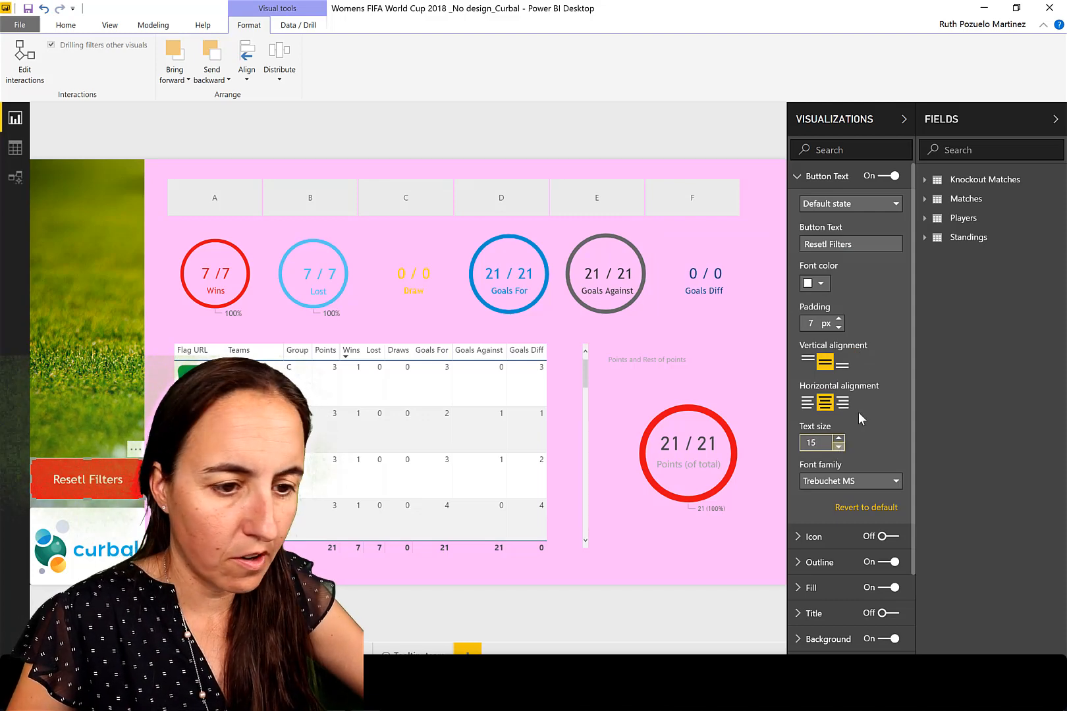
click(802, 176)
click(885, 202)
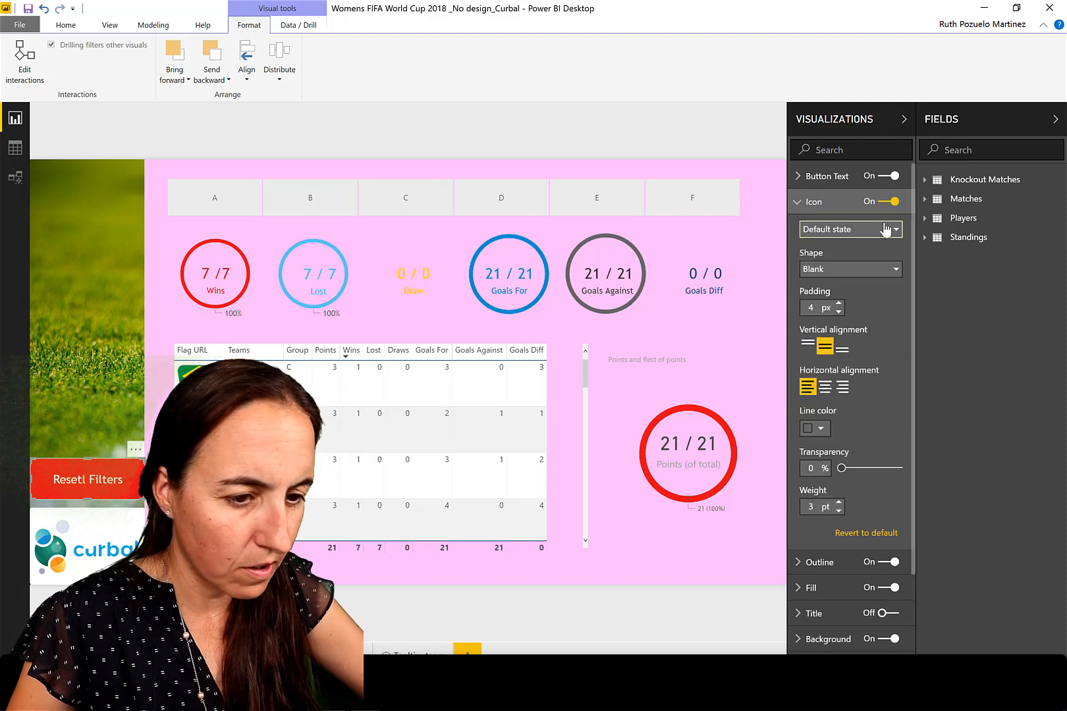
click(809, 204)
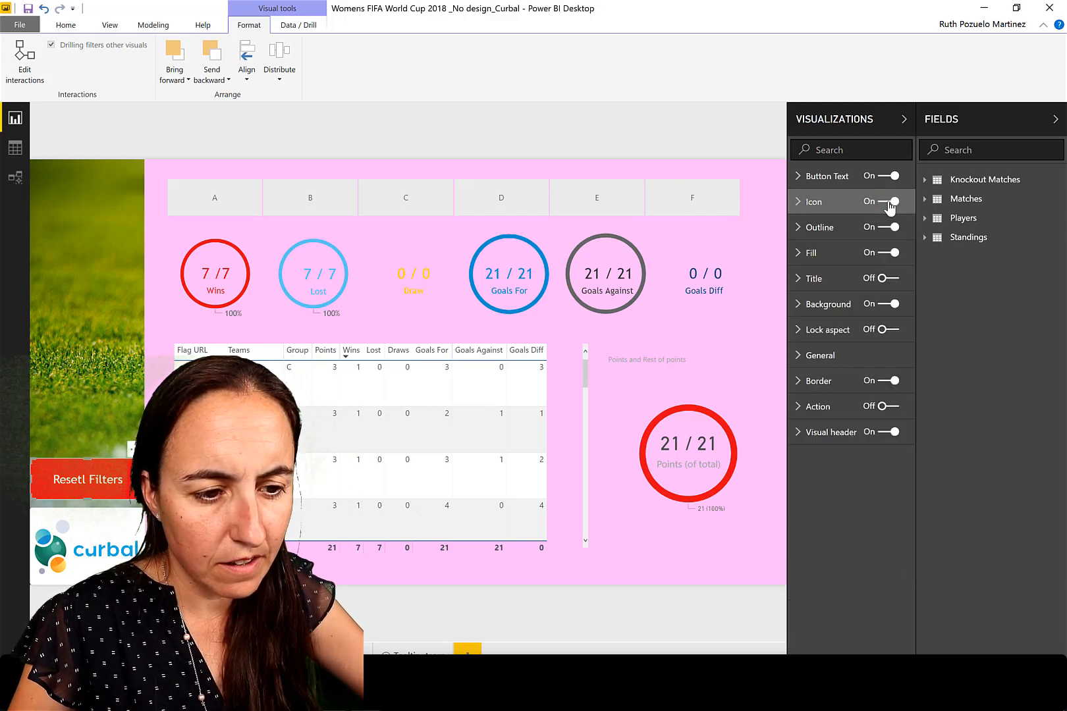
click(831, 176)
click(838, 441)
click(839, 440)
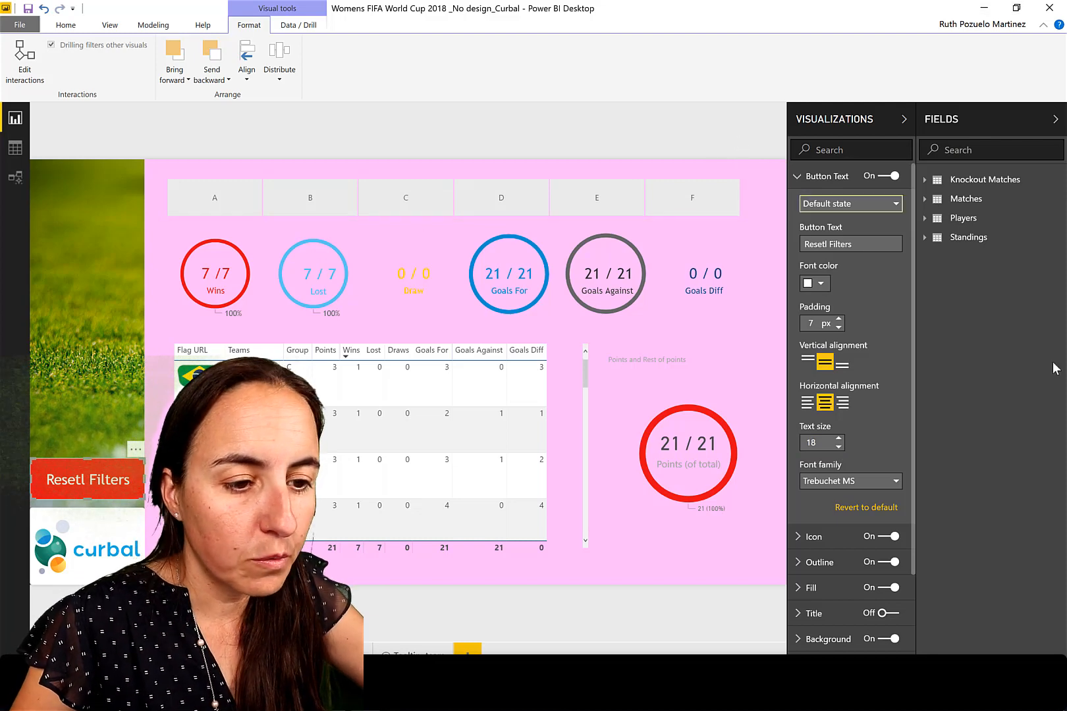
- Replace the standings page's group slicer with a copy of the selection page's group slicer, keeping both in sync
click(729, 186)
key(Delete)
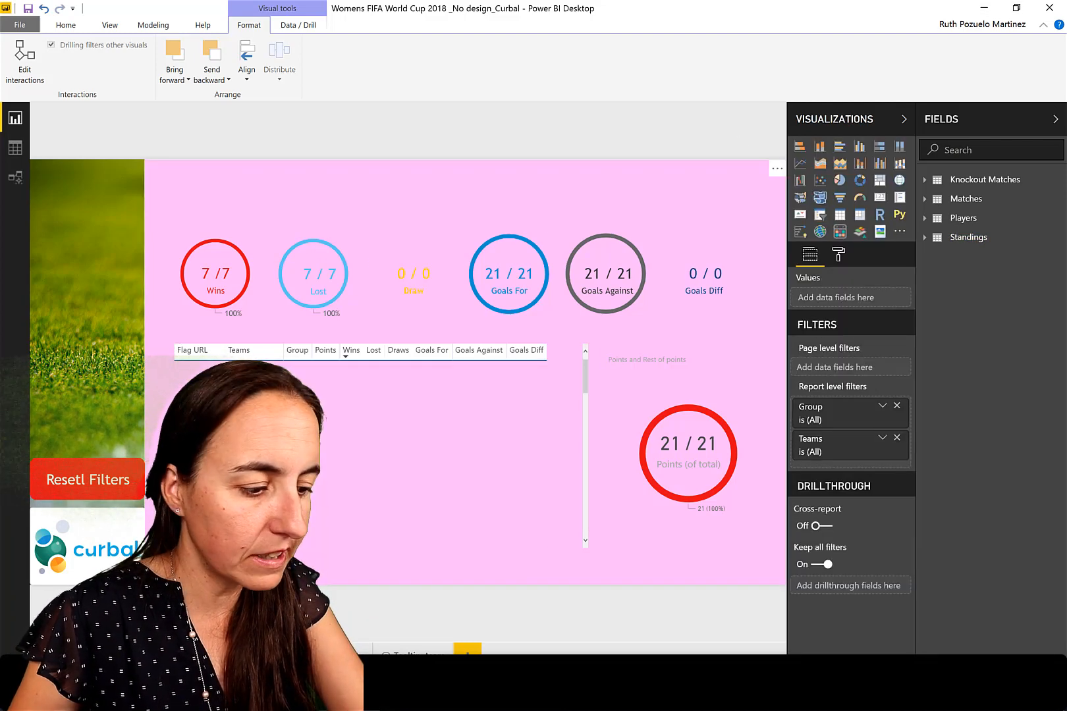
click(92, 650)
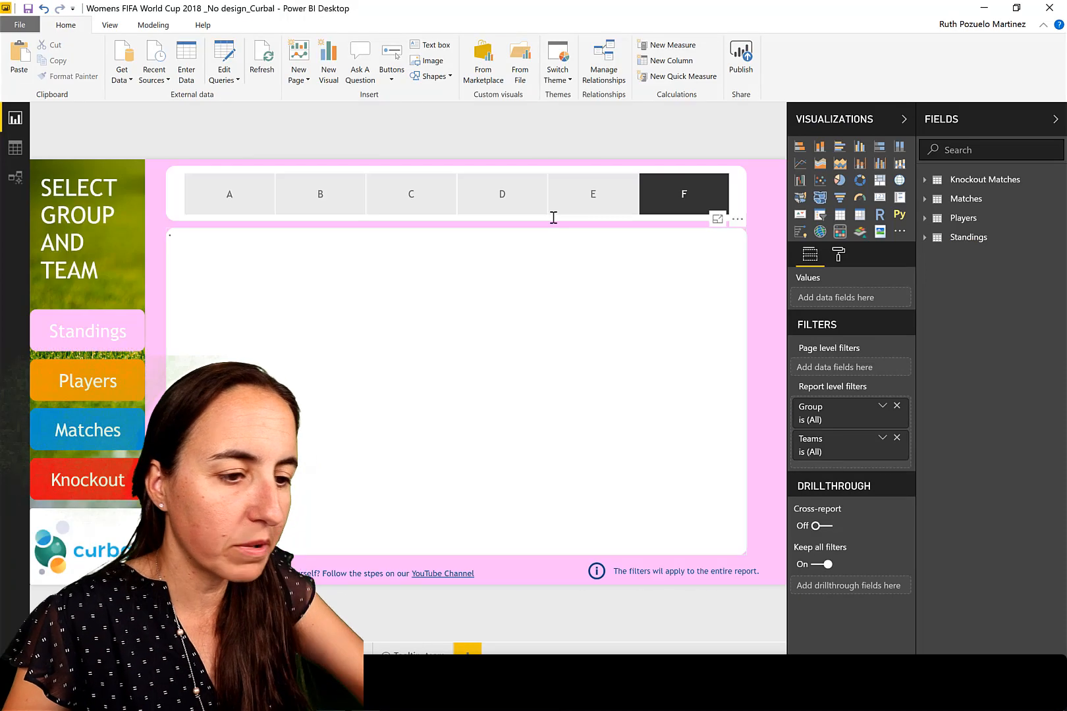
click(742, 200)
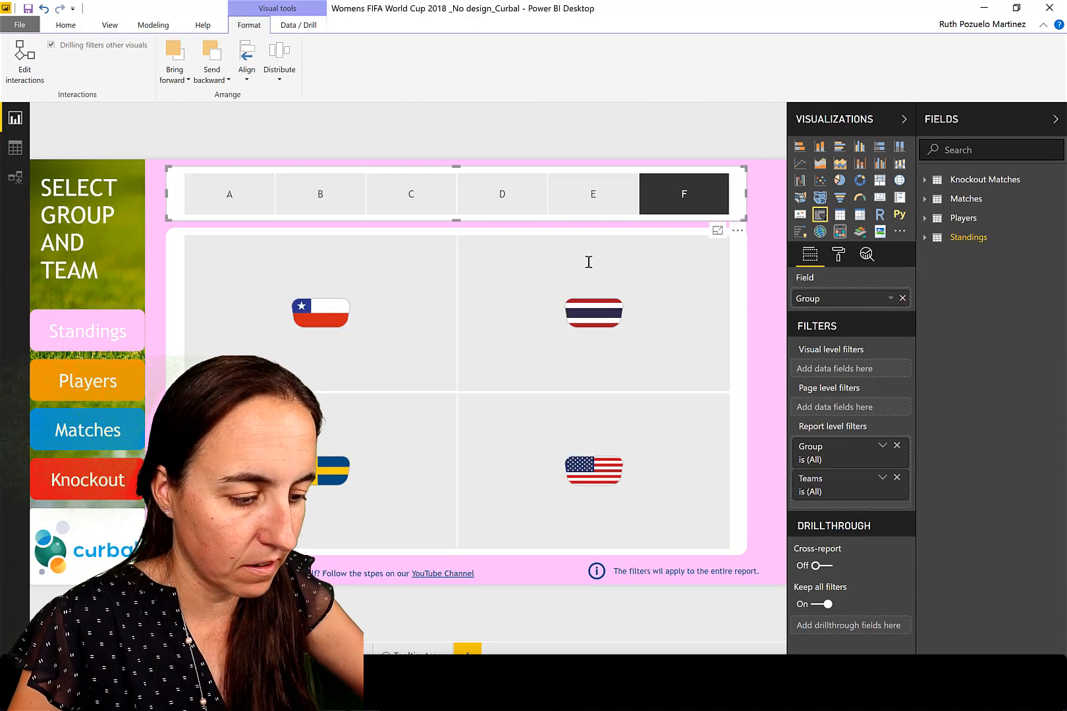
click(152, 650)
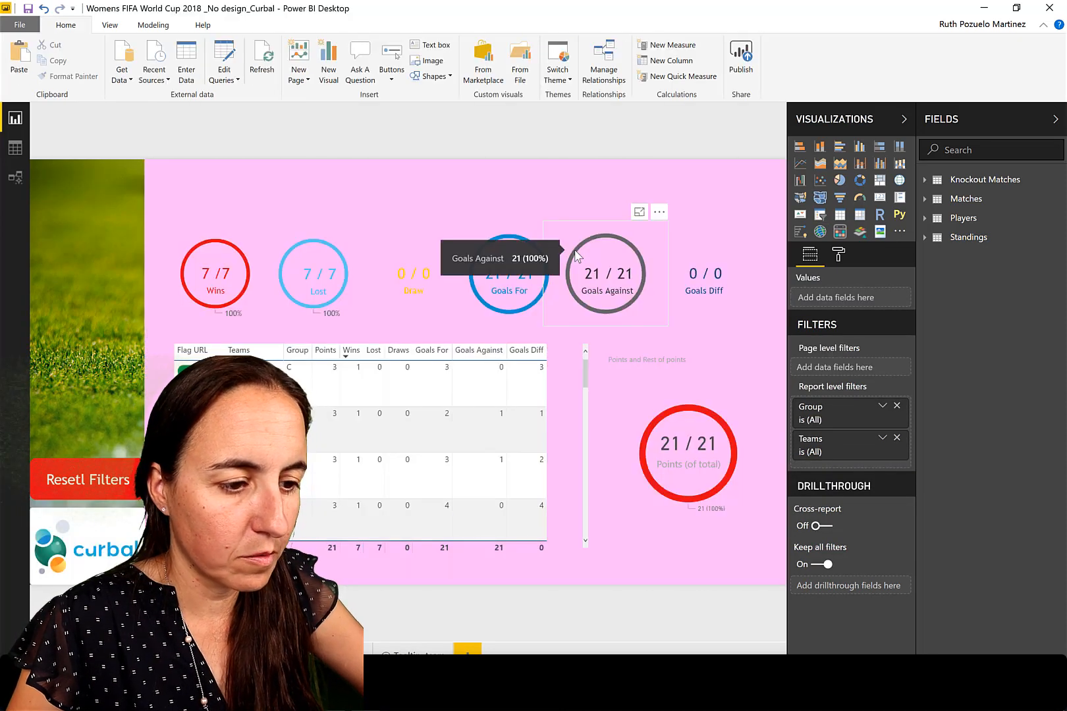
key(ctrl+v)
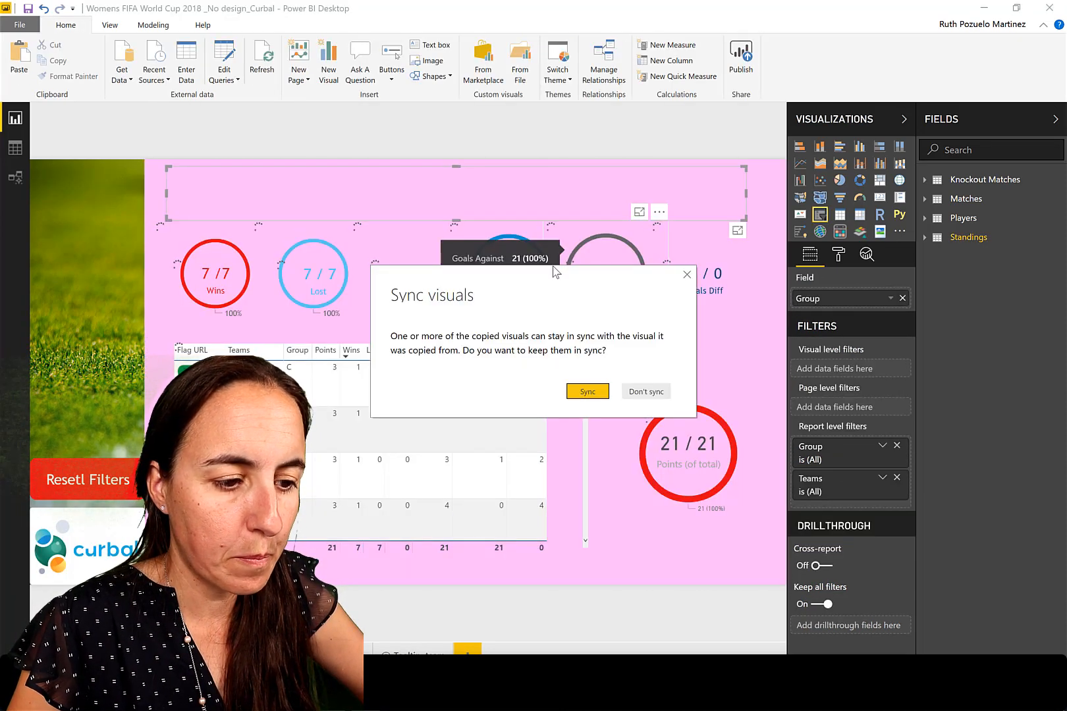
click(586, 393)
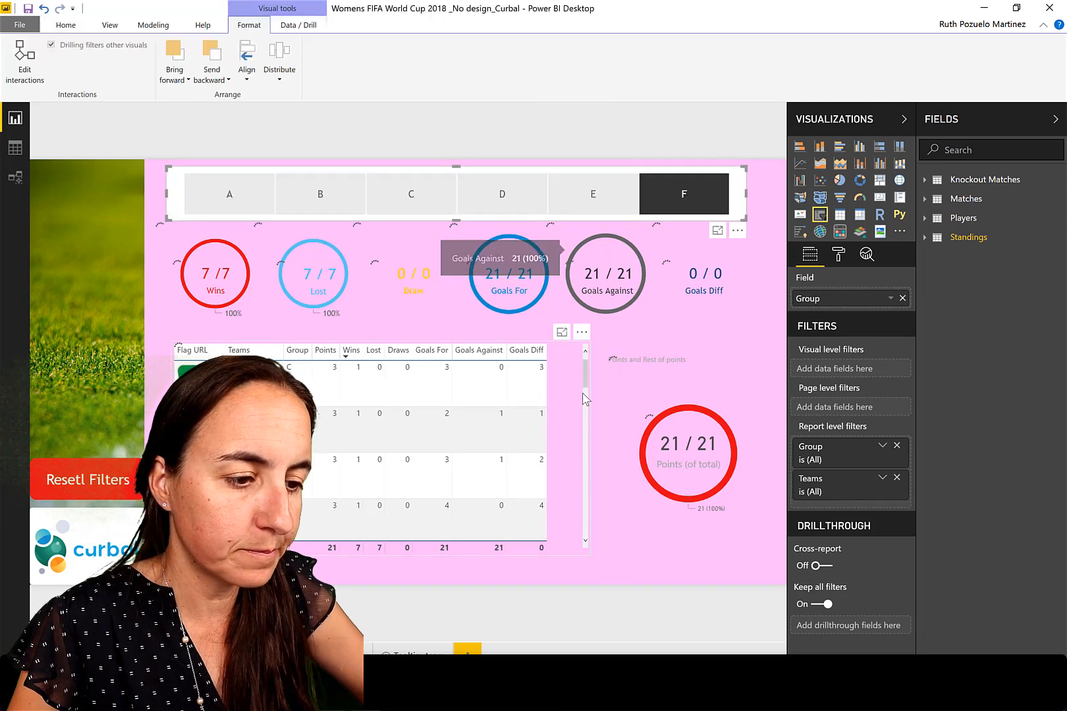
- Insert a text box on the standings page and size it to frame the row of six circular charts
click(65, 25)
click(142, 243)
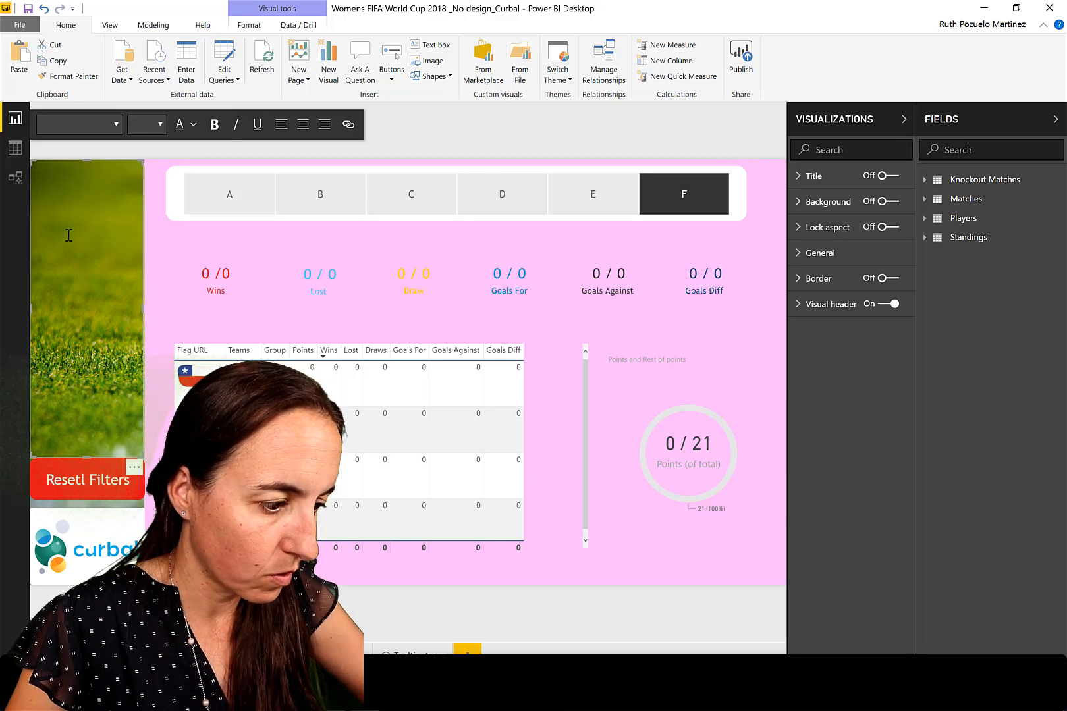
drag(322, 353, 752, 317)
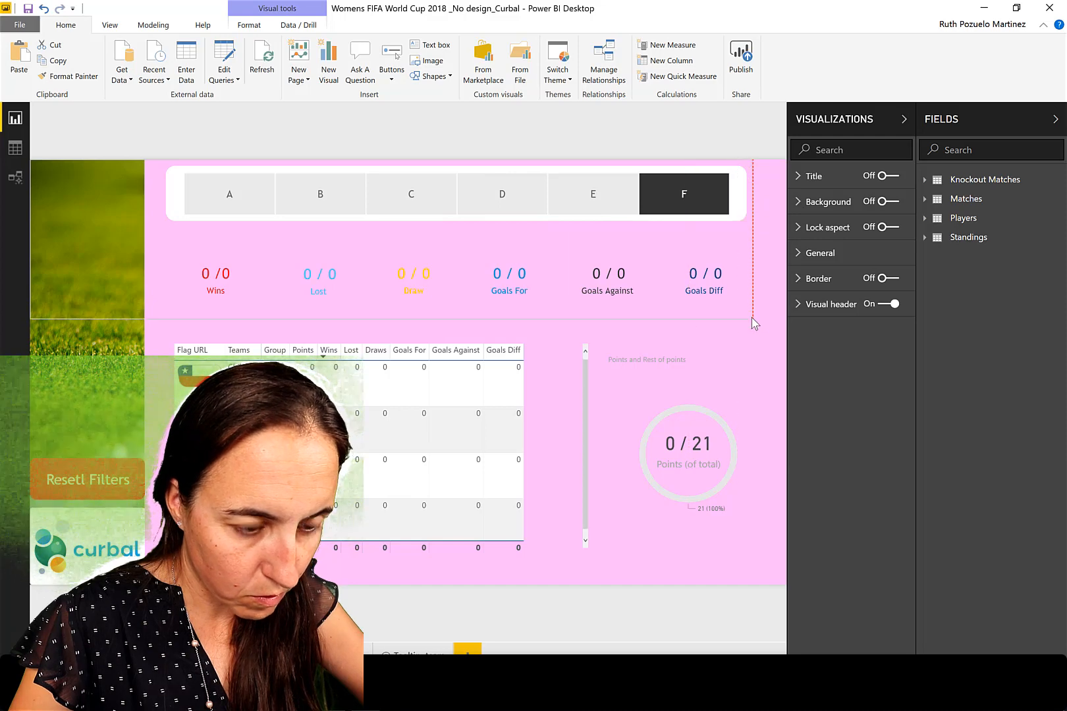
click(92, 298)
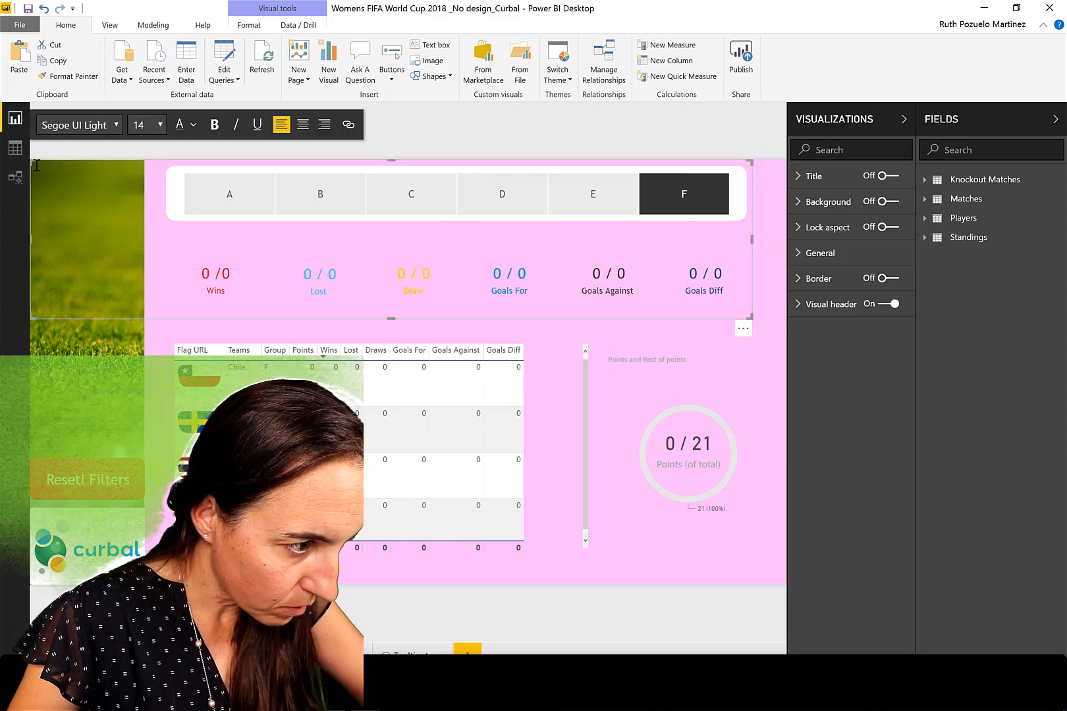
drag(34, 165, 168, 236)
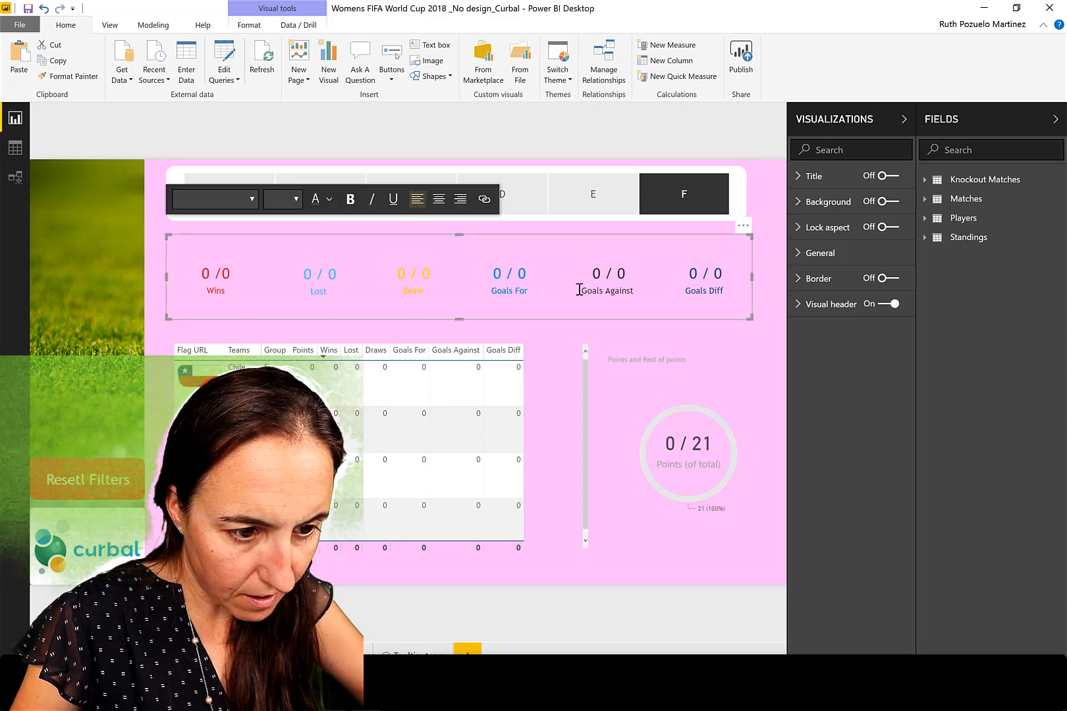
- Duplicate the empty text box and fit the copy around the standings table and the points charts
key(ctrl+c)
key(ctrl+v)
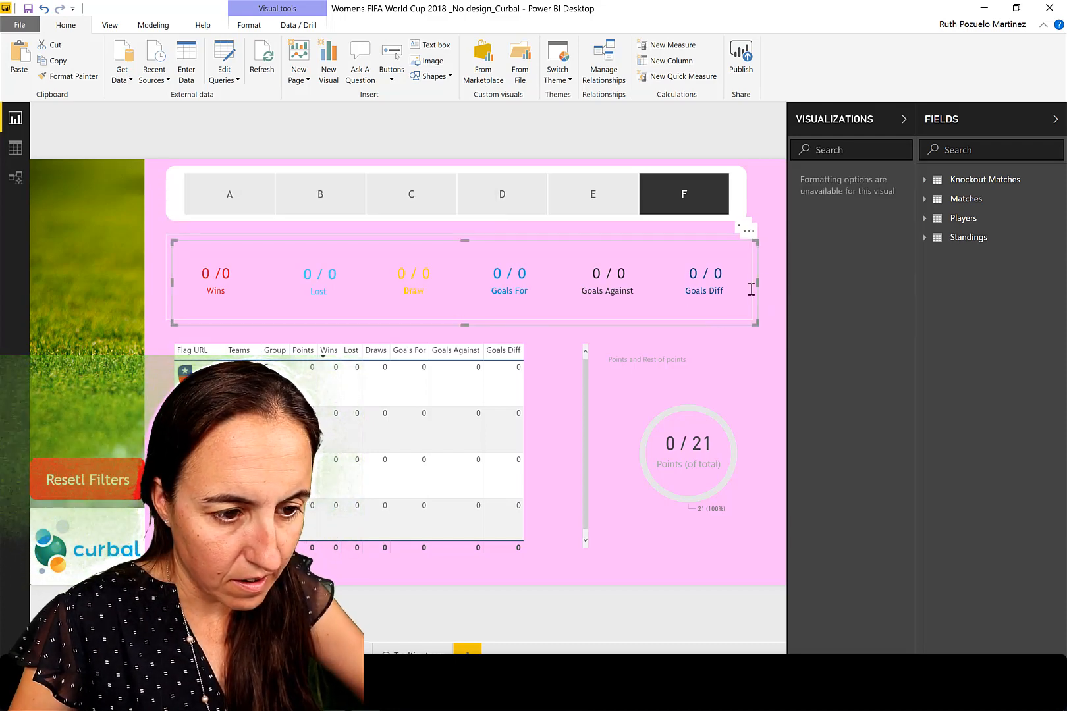
drag(754, 255, 746, 334)
drag(746, 419, 738, 567)
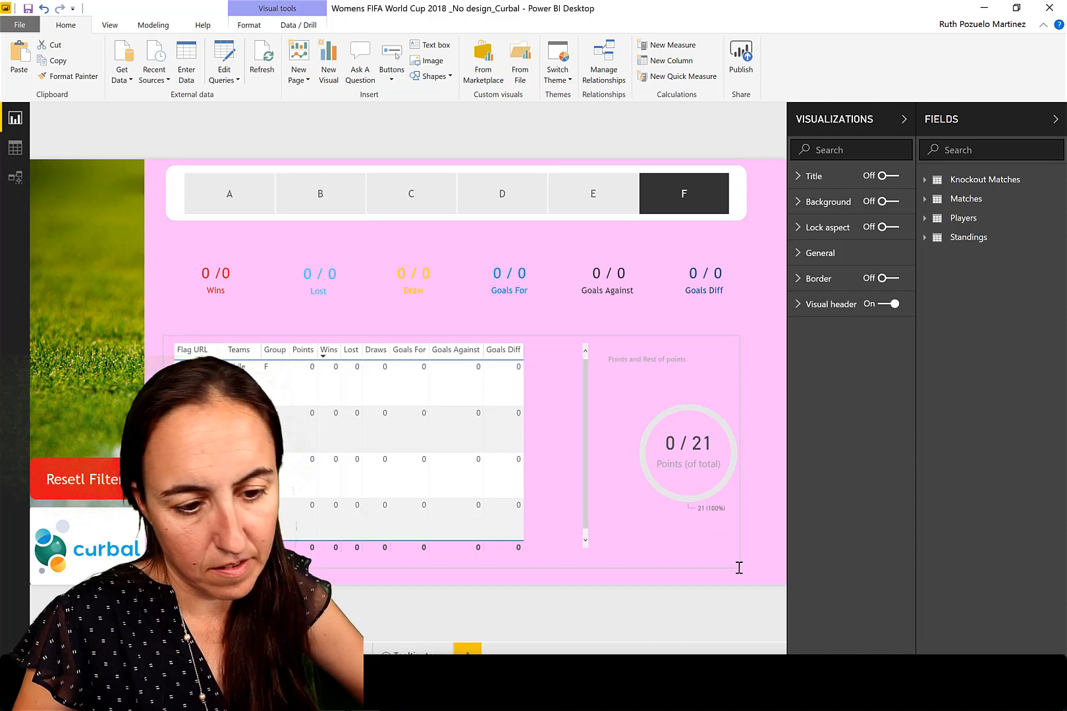
click(743, 568)
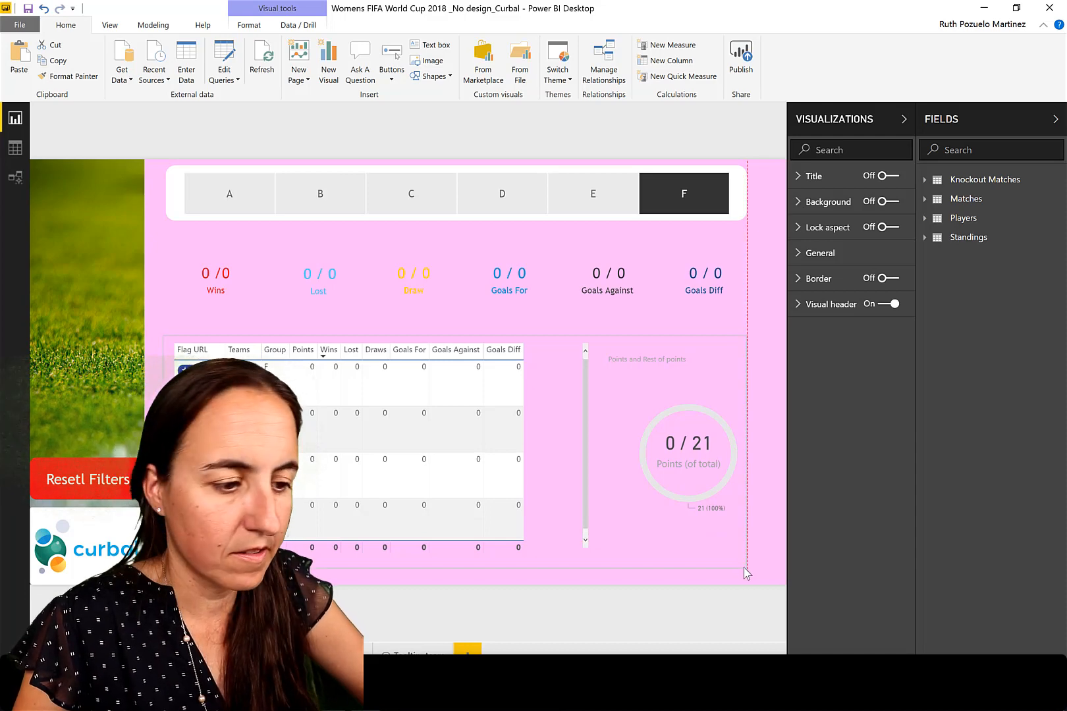
- Turn on the white background of the text box over the standings table and set its transparency to 0%
click(880, 201)
click(825, 202)
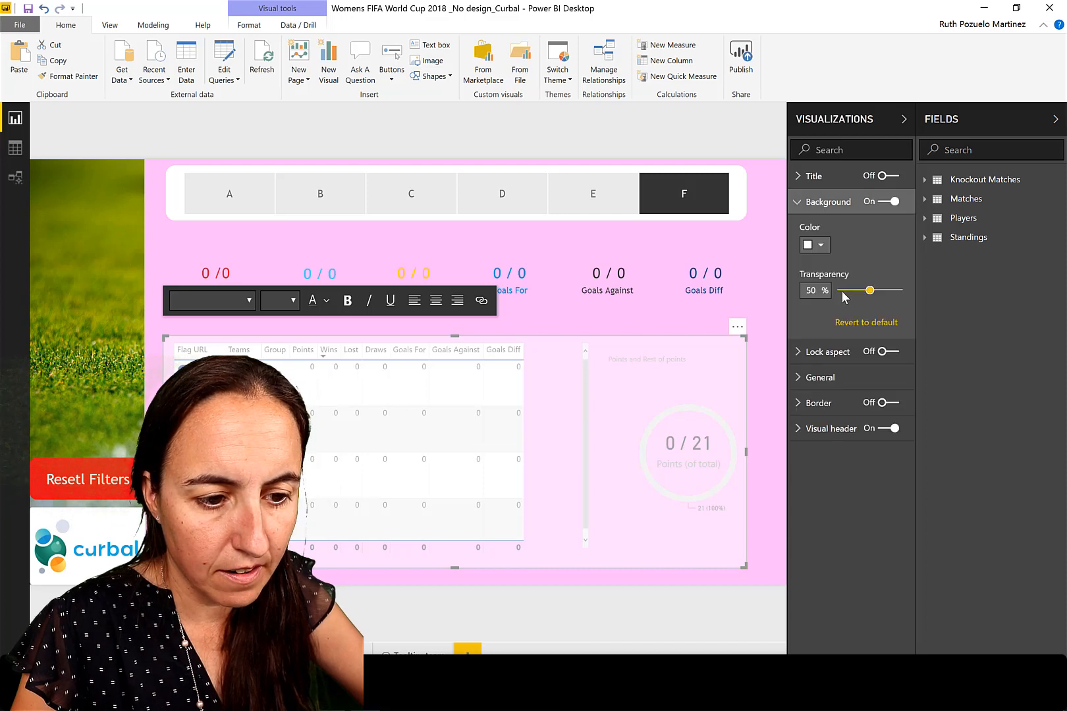
click(840, 290)
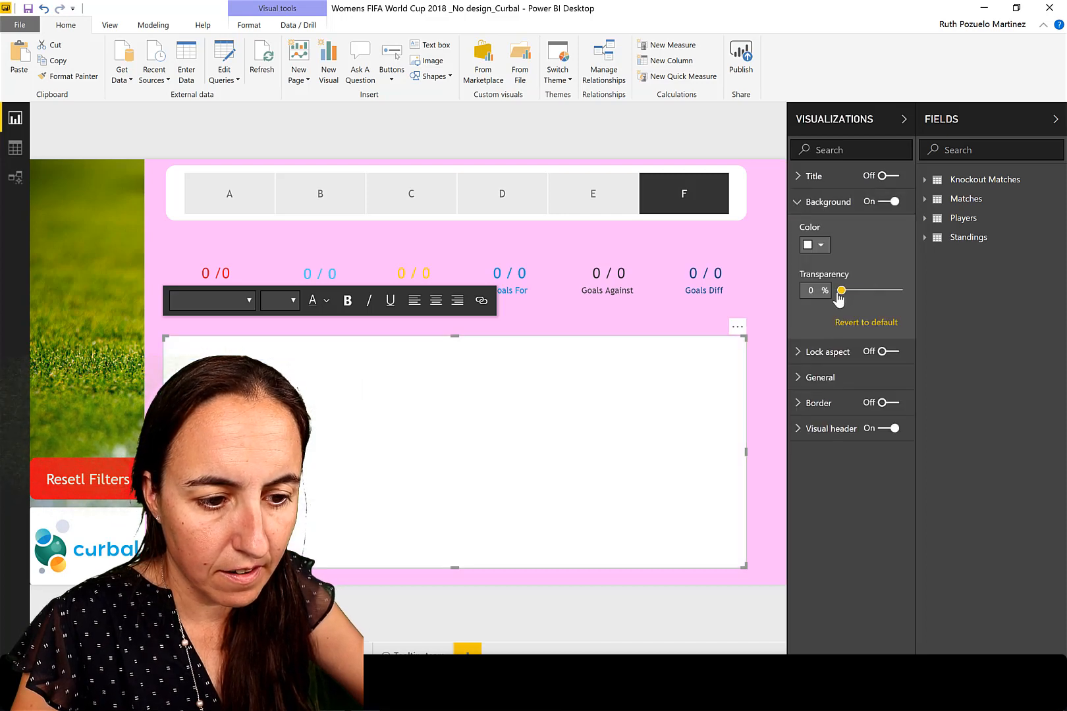
- Give the text box over the standings table a white border with a radius of 16
click(821, 381)
click(811, 380)
click(816, 403)
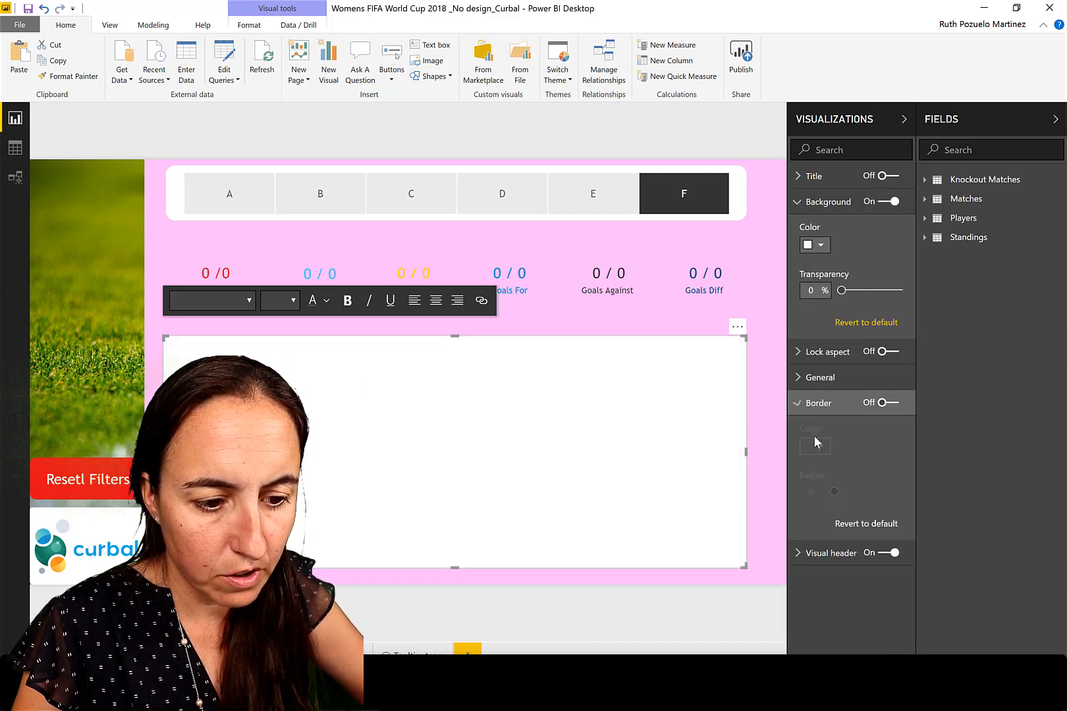
click(882, 403)
click(813, 446)
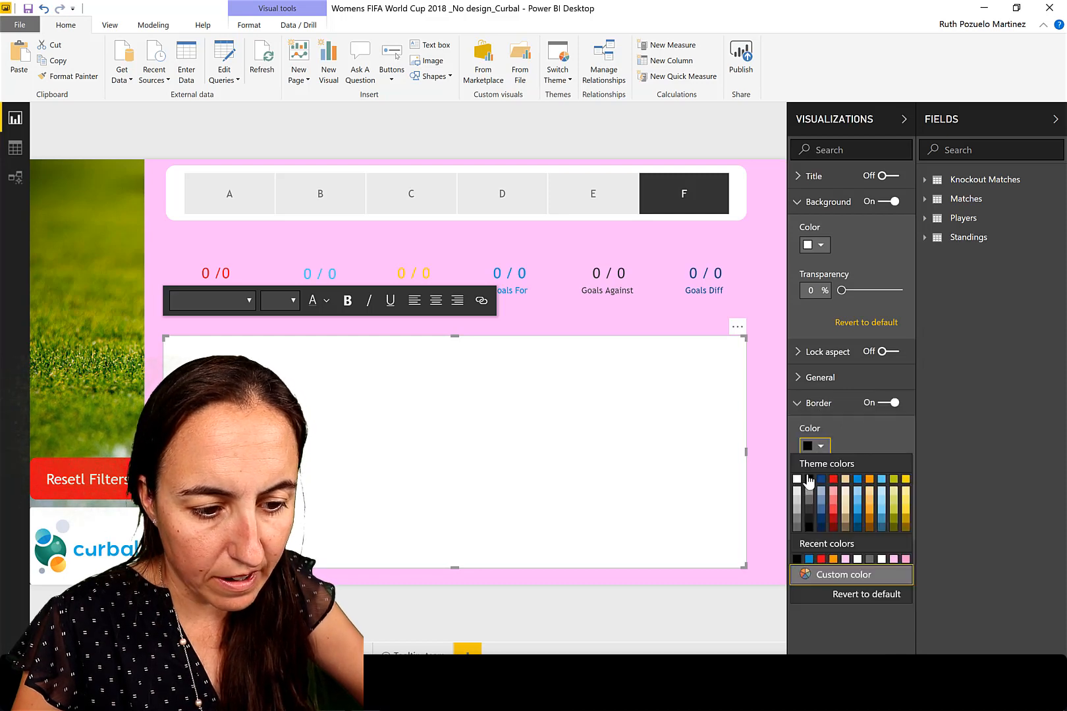
click(797, 479)
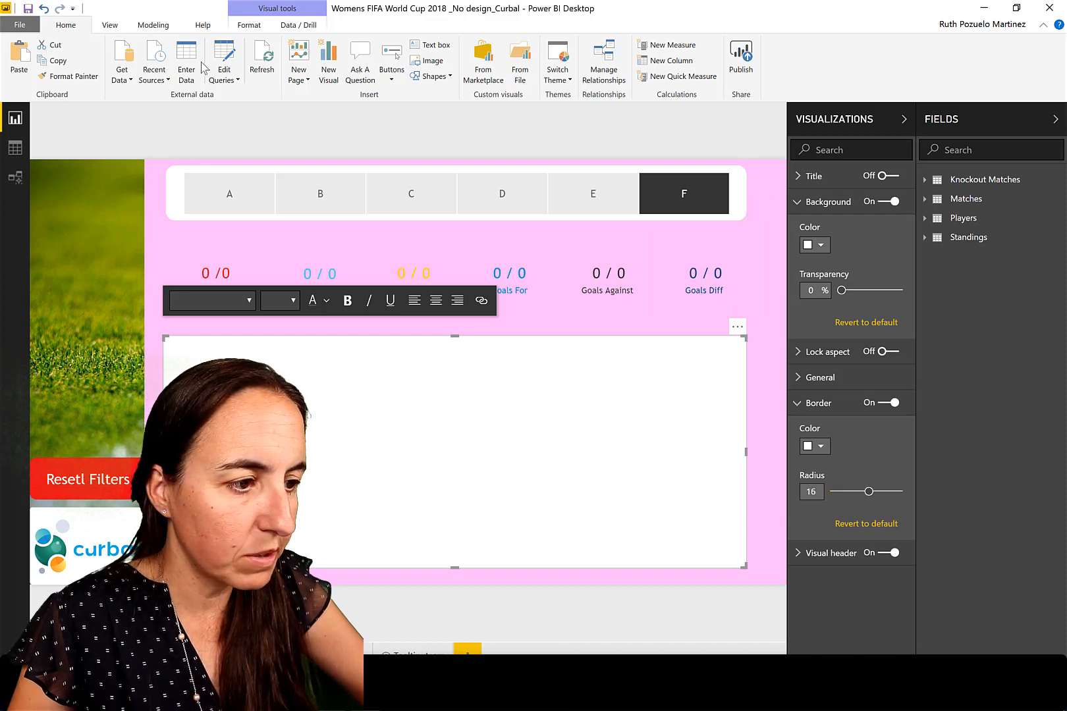
- Send the white text box covering the standings table to the back of the page
click(250, 25)
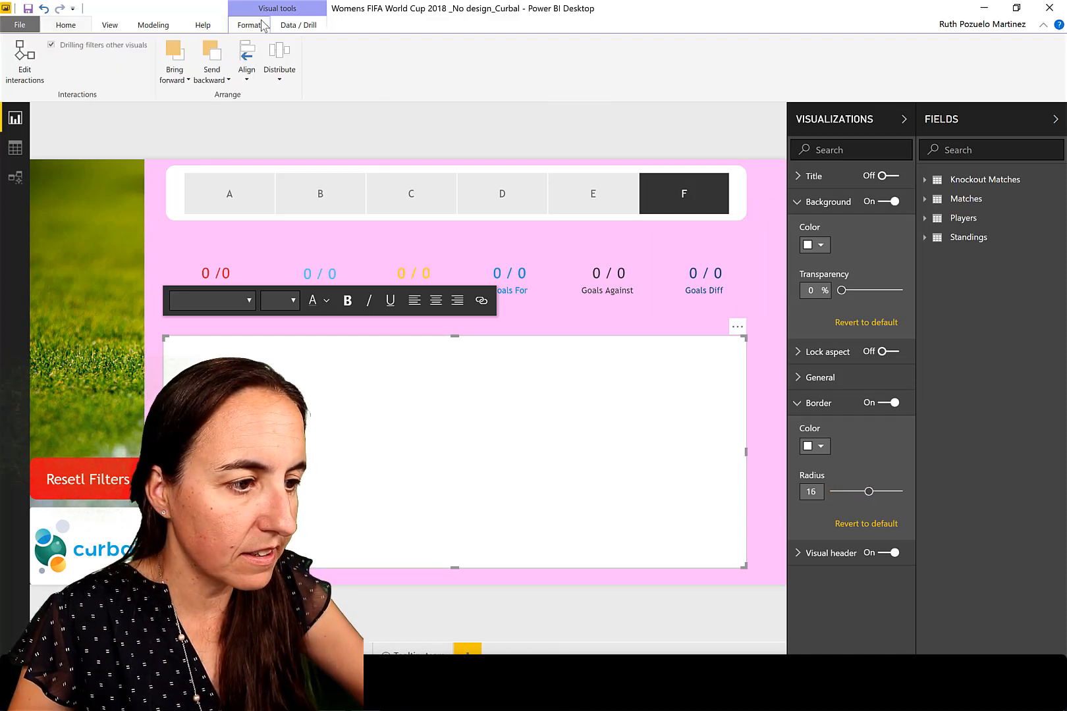
click(211, 74)
click(208, 111)
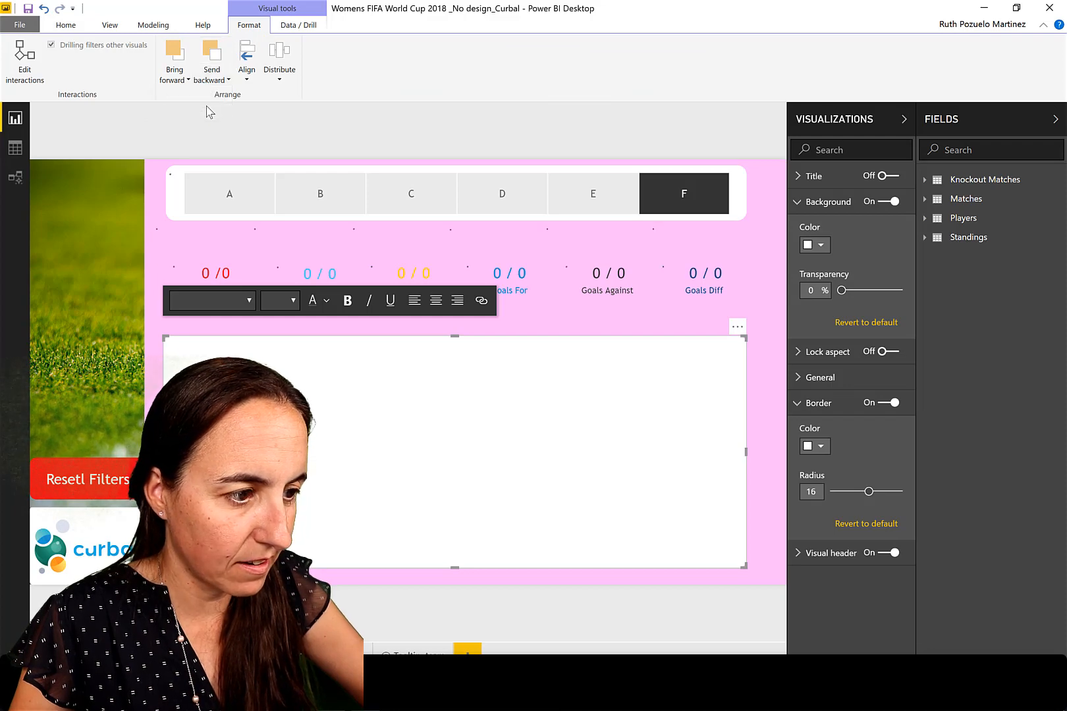
- Send the large pink background text box to the back, behind the white panel of the standings table
click(77, 324)
click(152, 322)
click(250, 25)
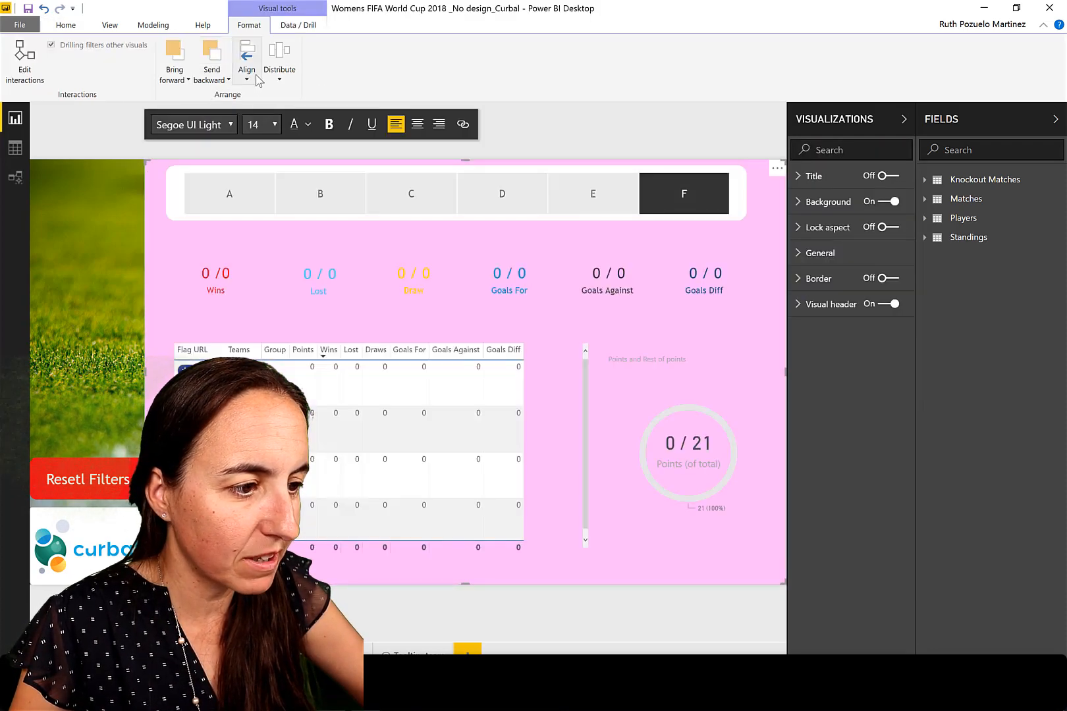
click(211, 74)
click(212, 110)
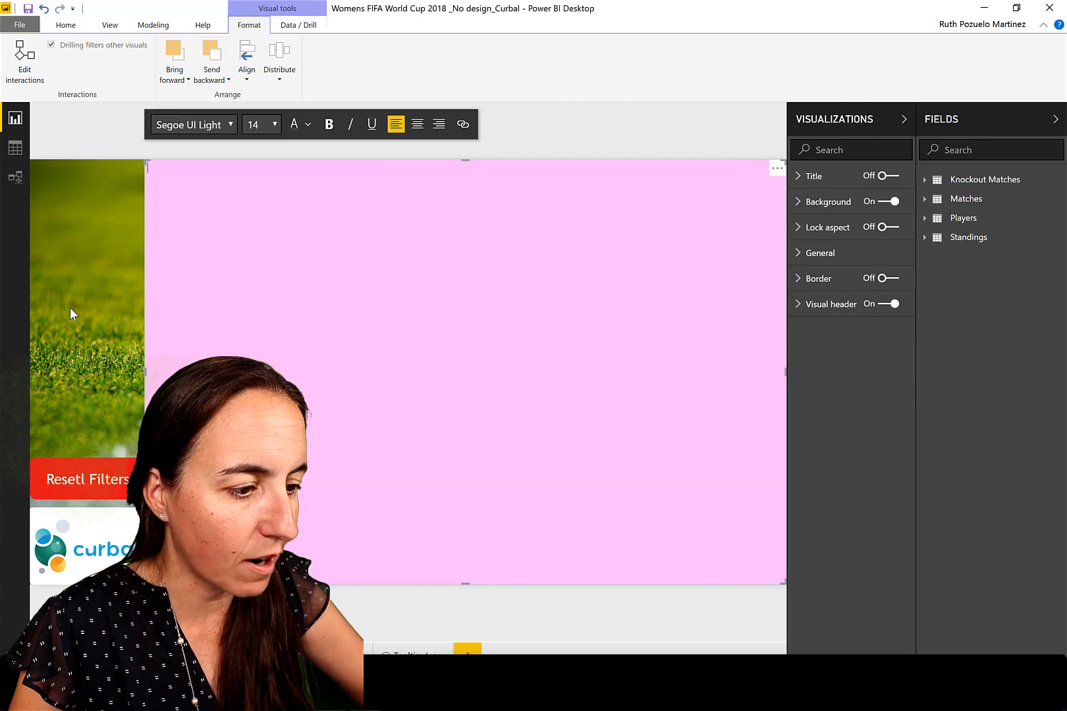
click(71, 300)
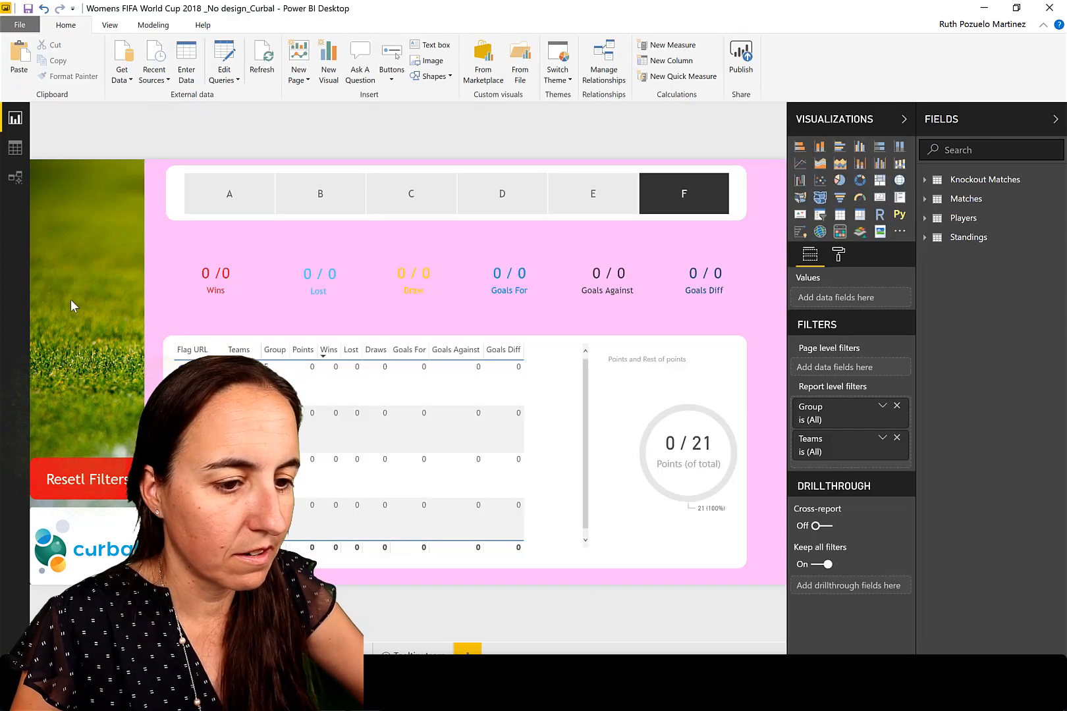
click(739, 559)
click(716, 243)
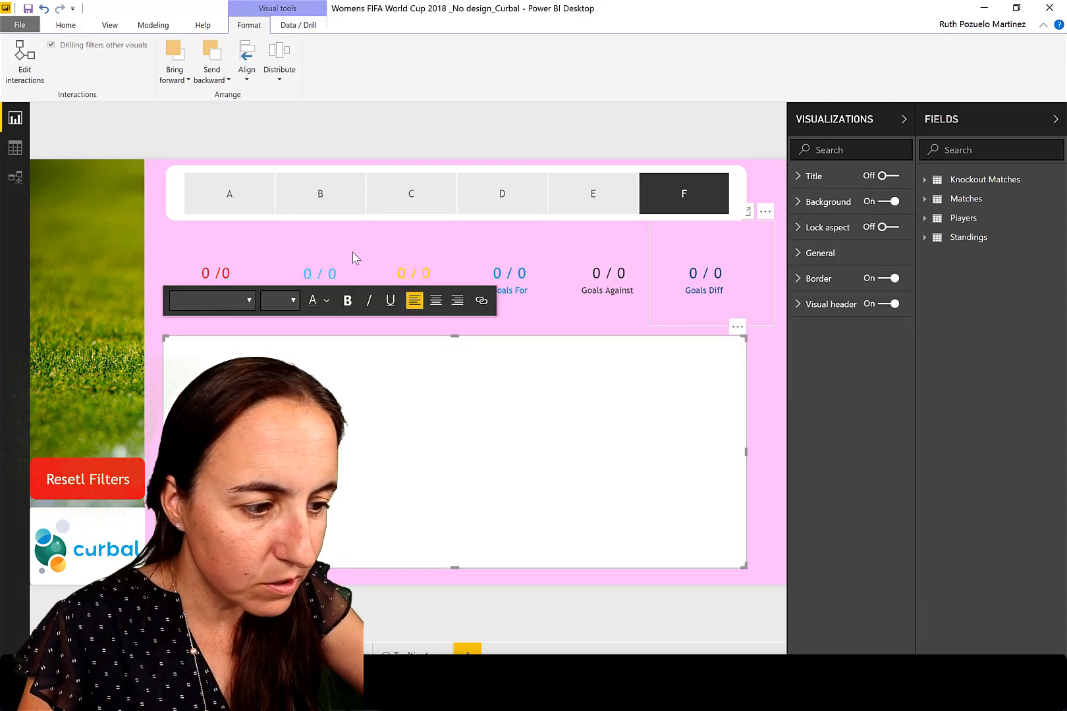
click(227, 236)
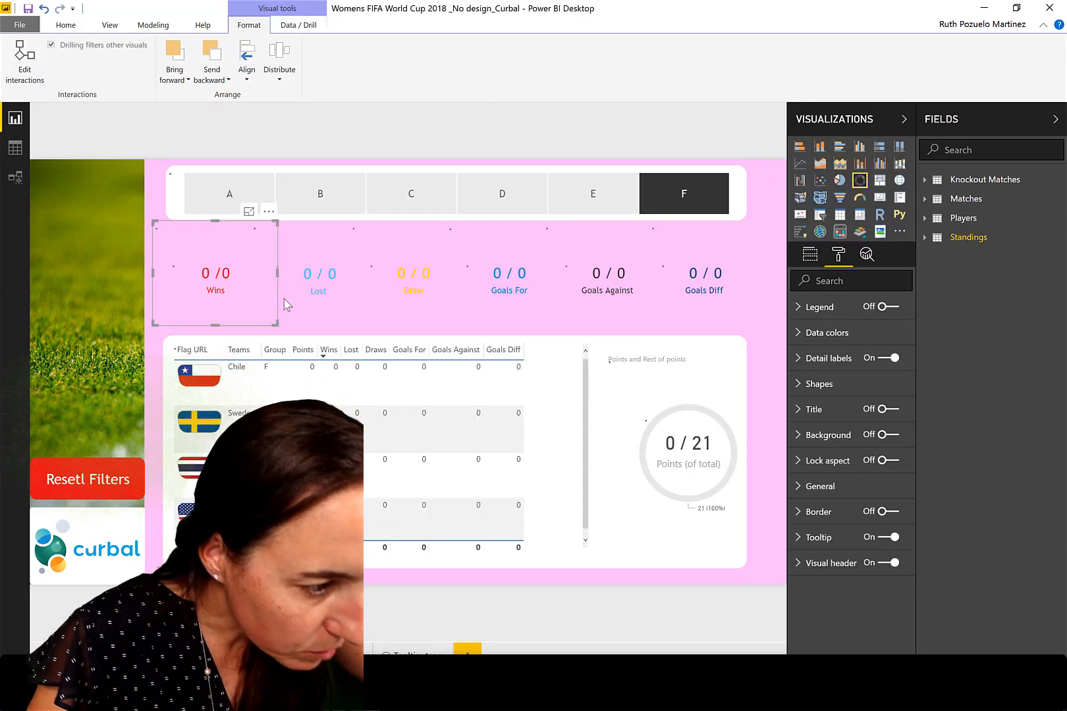
ctrl+click(299, 312)
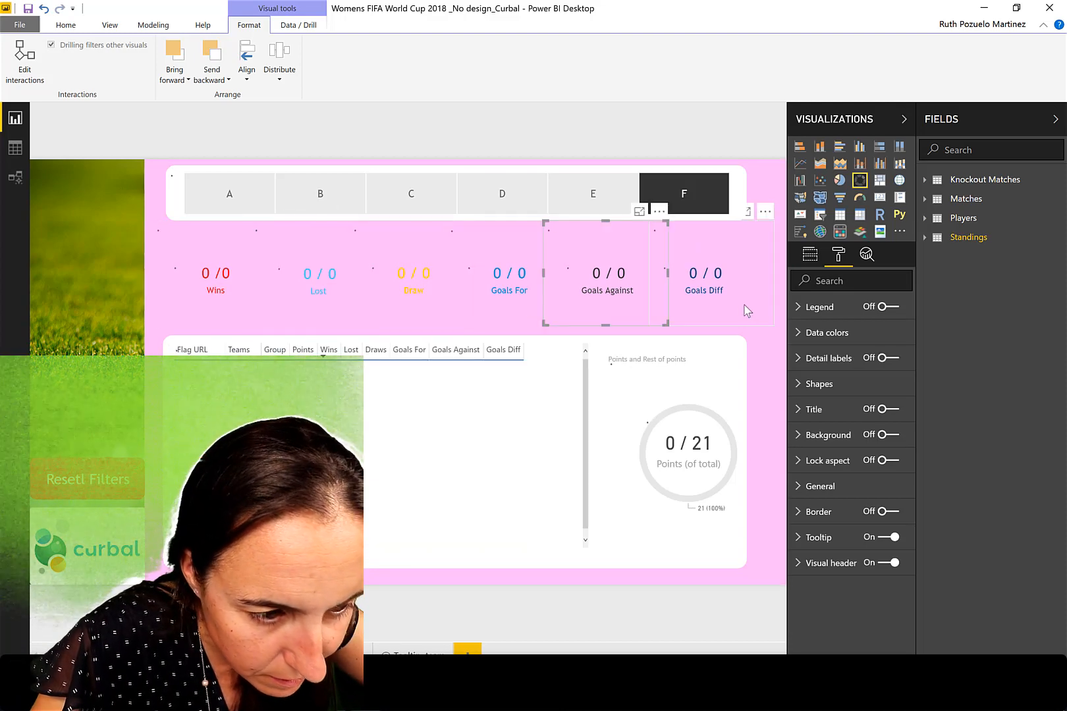
click(779, 325)
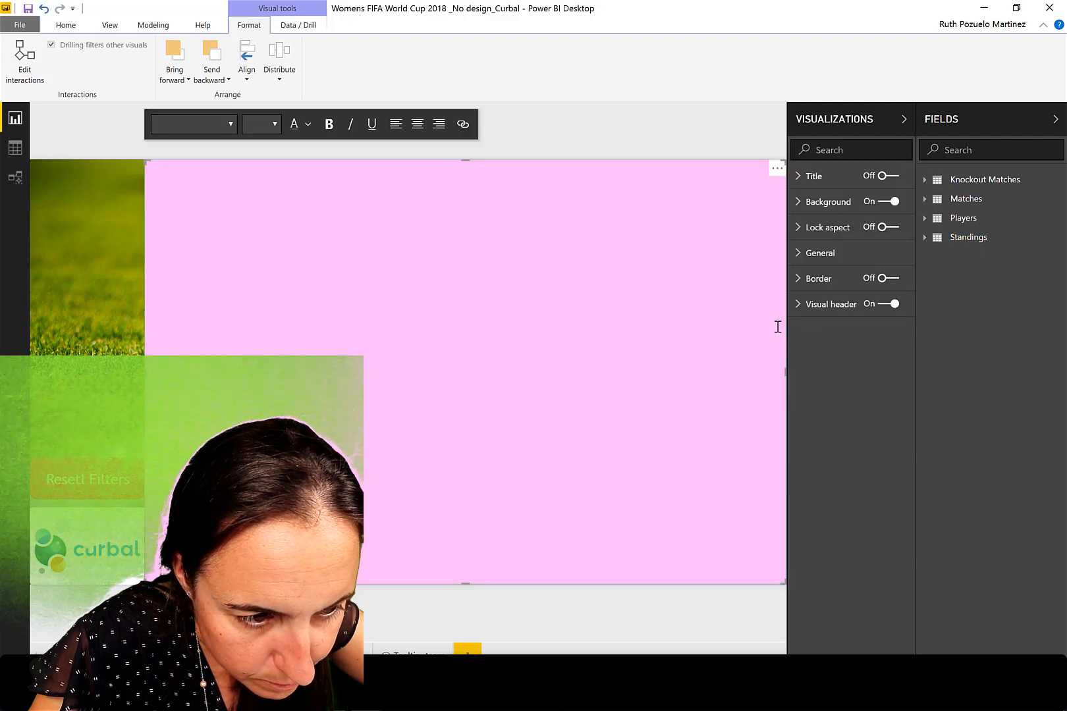
click(82, 257)
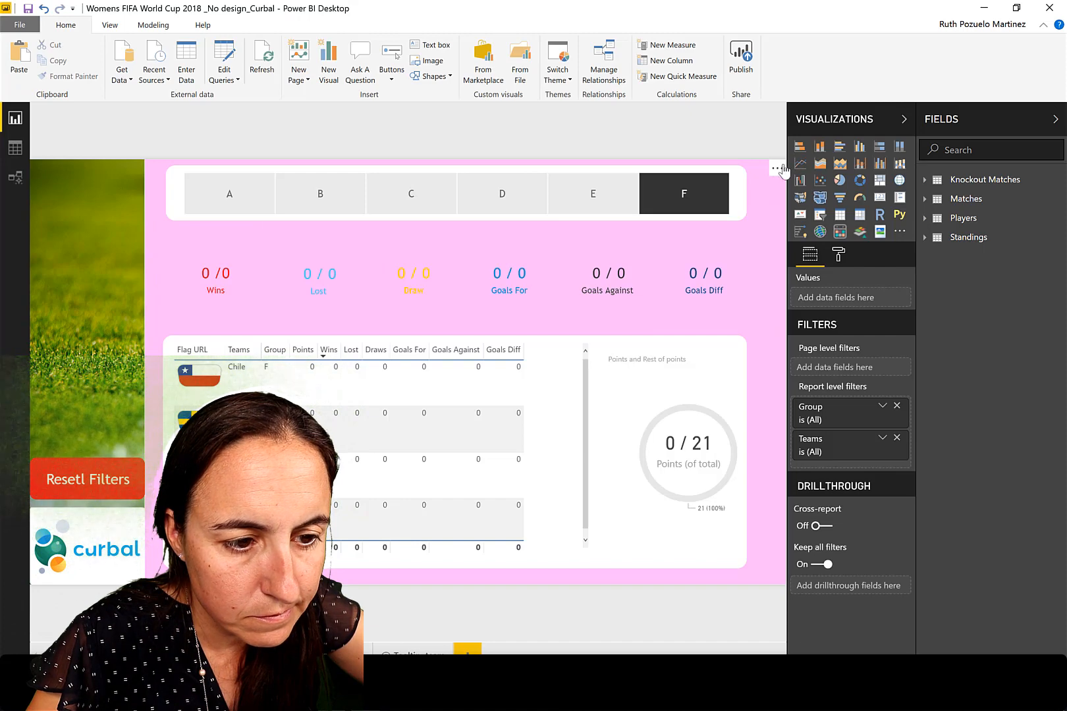
- Move the Goals Diff card and its ring down out of the KPI row and select the empty text box behind it
drag(720, 289, 721, 362)
drag(707, 285, 662, 387)
click(711, 268)
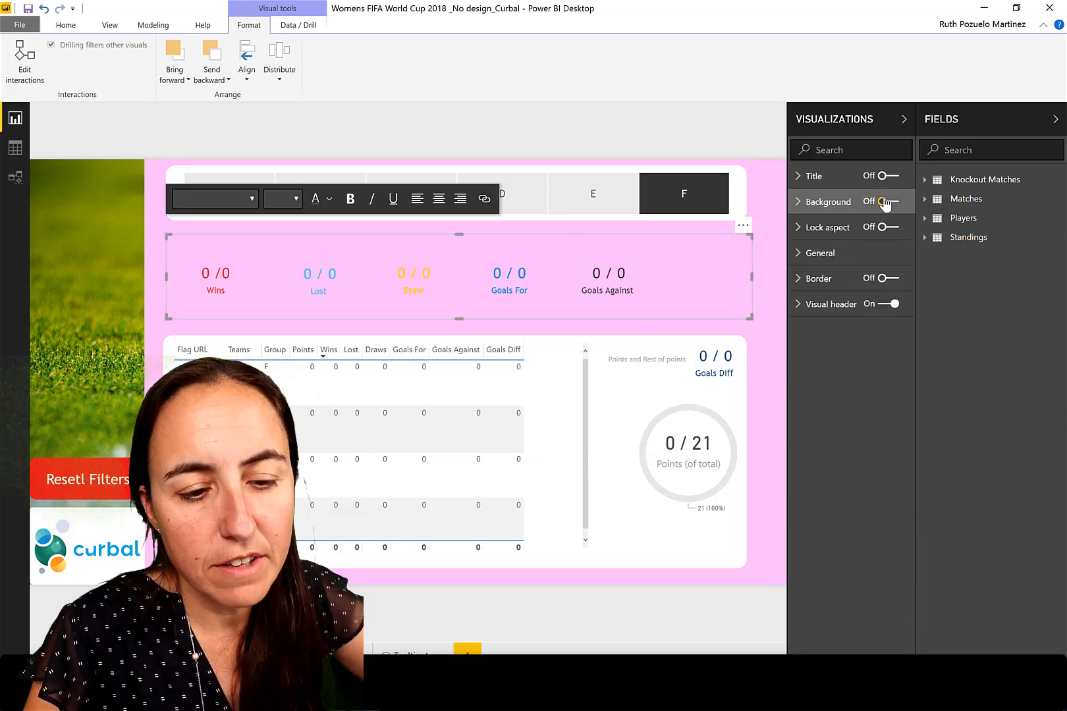
- Turn on the white background of the text box around the KPI row and remove its transparency
click(885, 201)
click(818, 204)
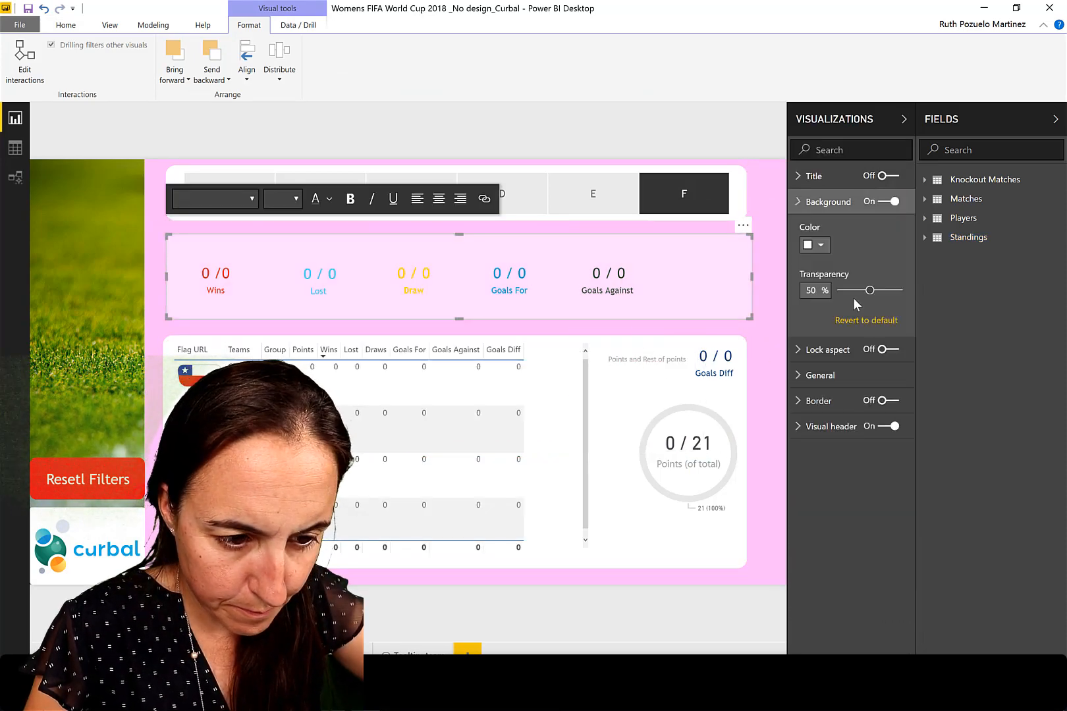
drag(872, 289, 811, 285)
click(812, 206)
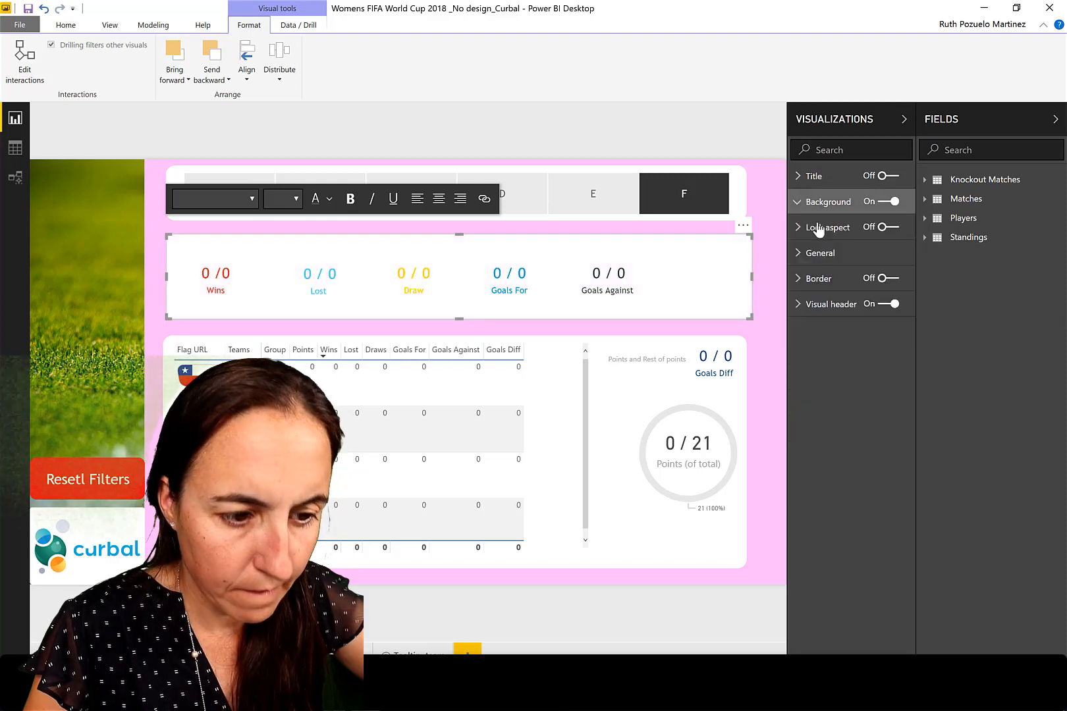
- Give the text box around the KPI row a white border with a radius of 16
click(856, 279)
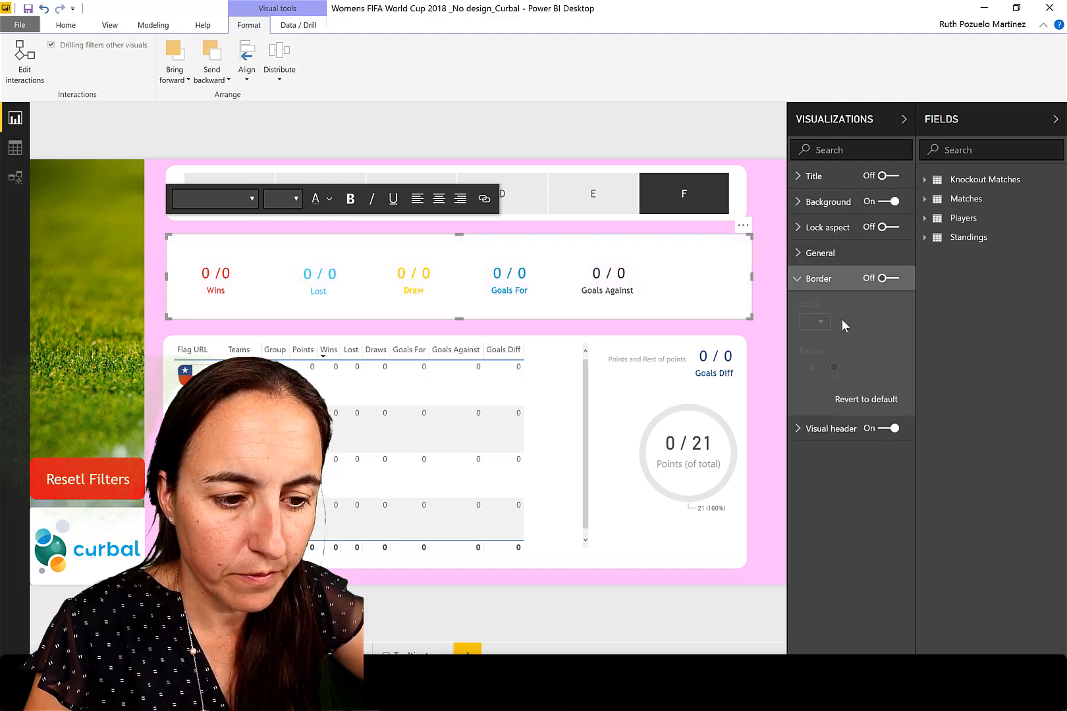
click(885, 278)
click(819, 323)
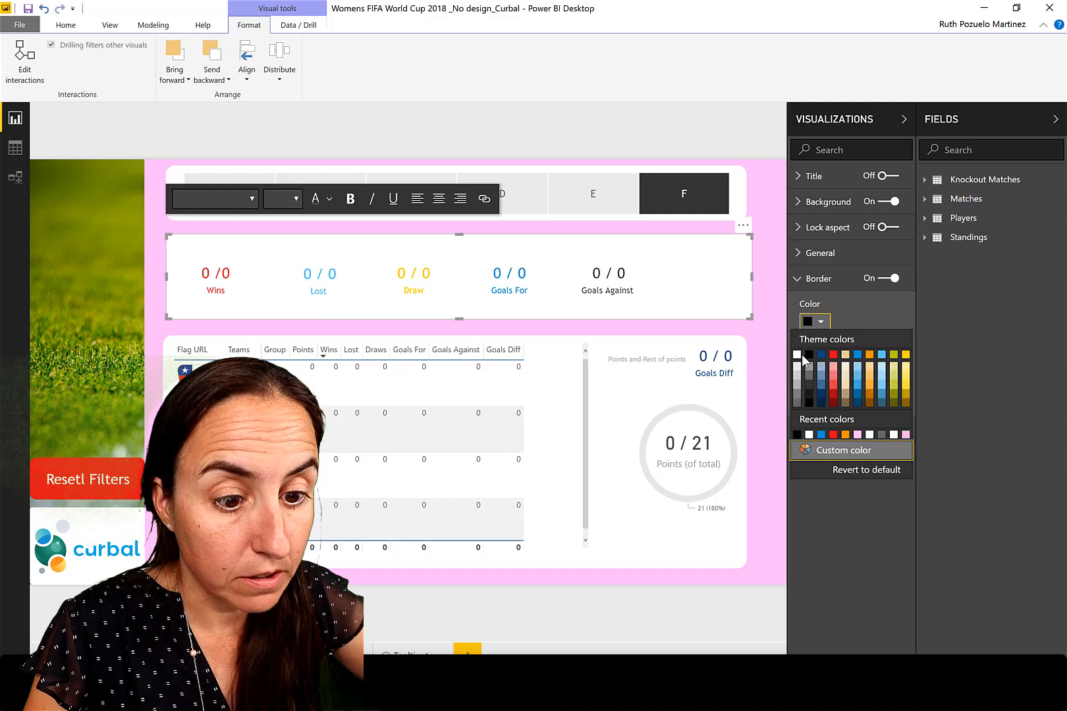
click(803, 358)
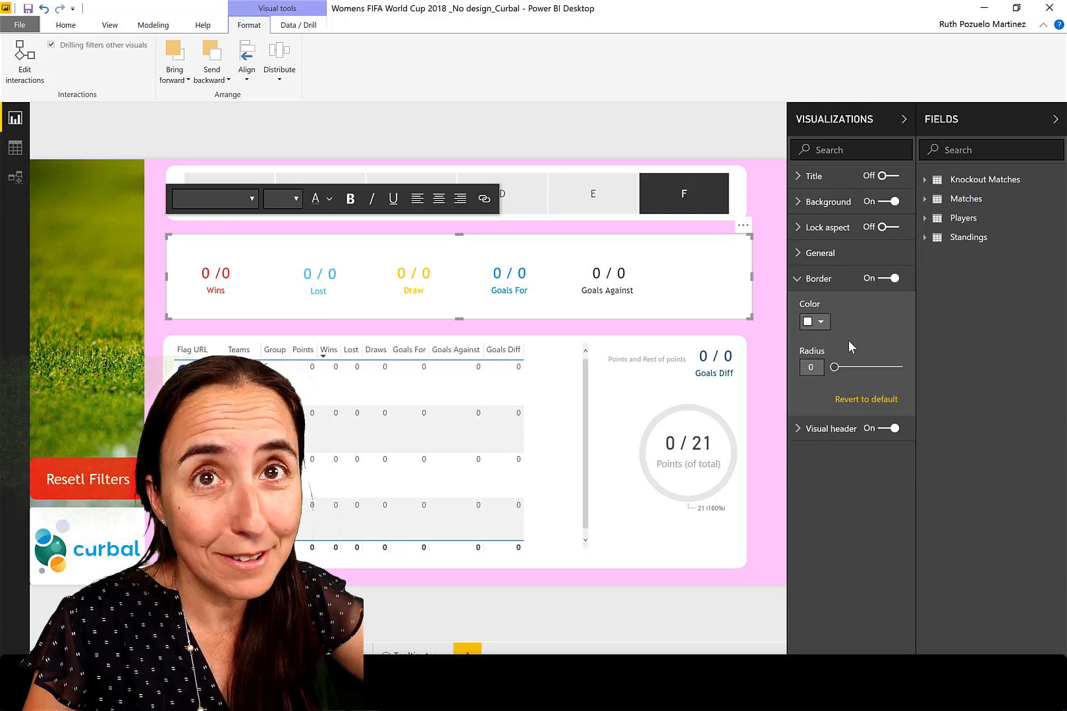
click(804, 366)
text(16)
key(Return)
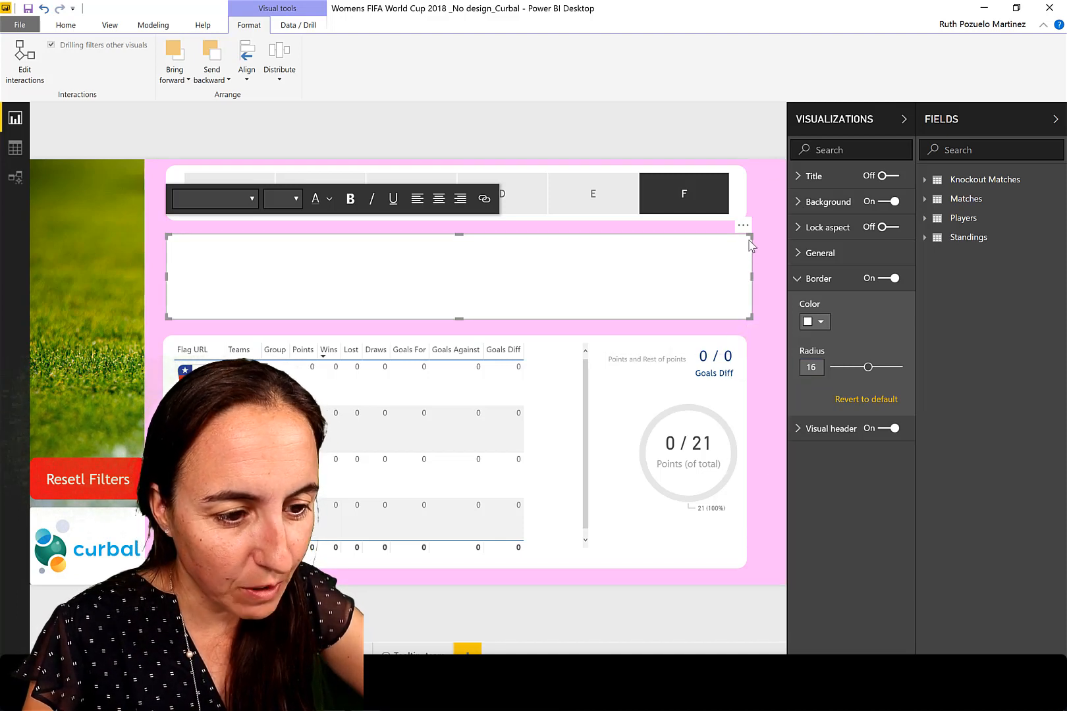
- Send the white KPI row text box to the back, and place the pink background text box behind it
click(212, 72)
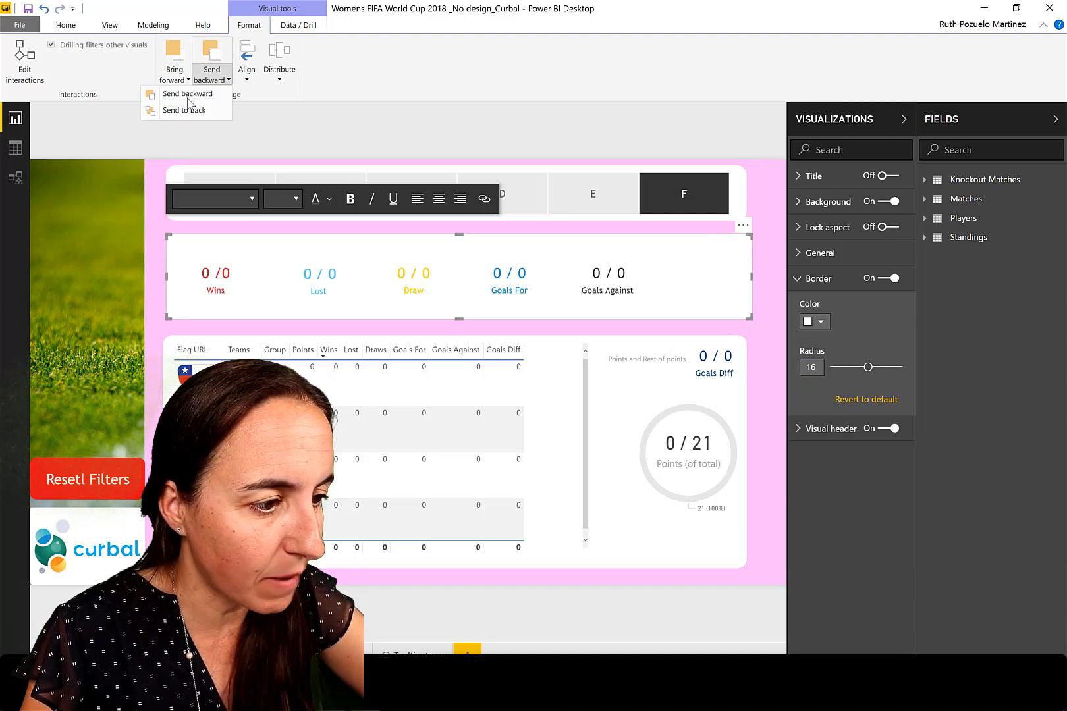
click(188, 109)
click(154, 328)
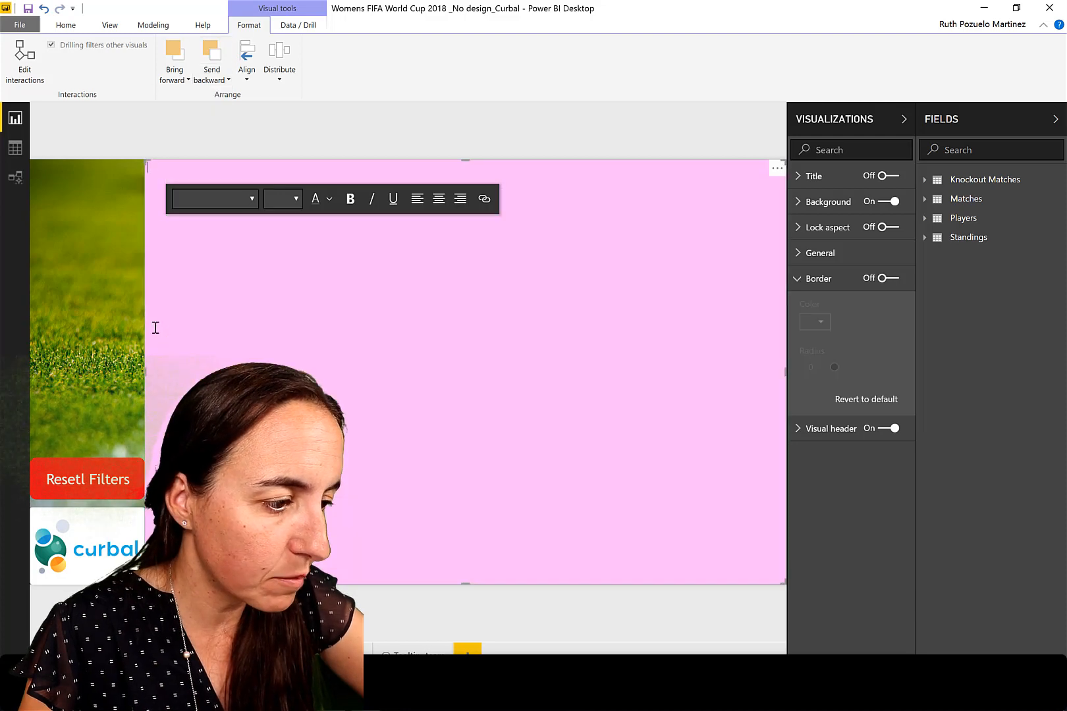
click(211, 69)
click(185, 110)
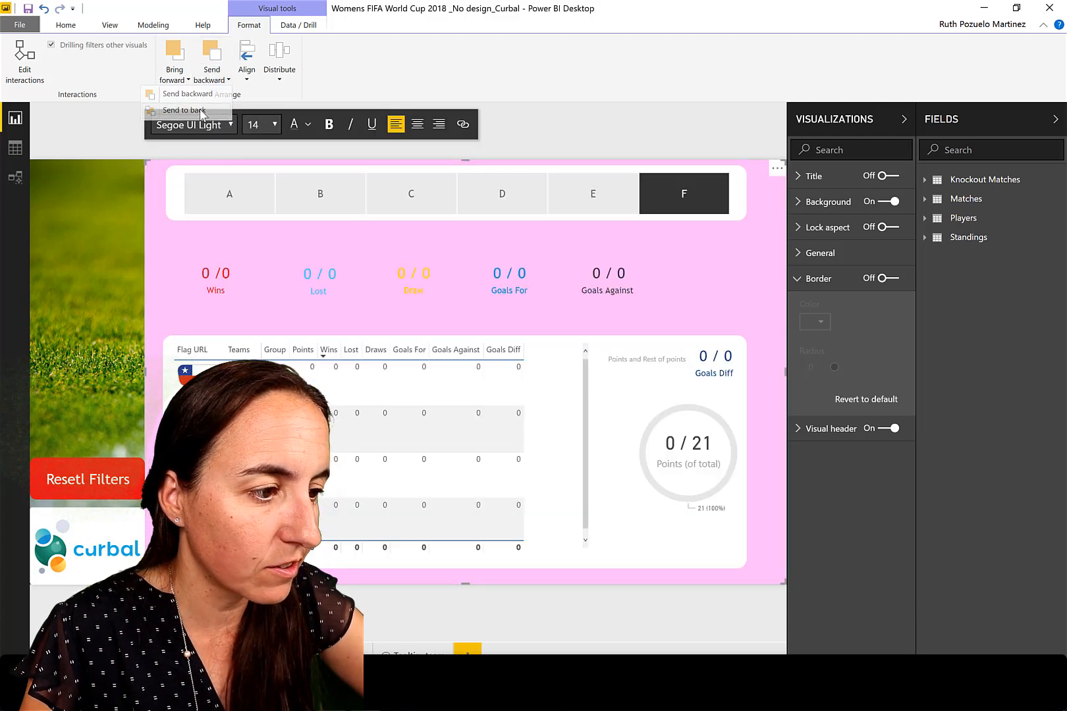
click(87, 272)
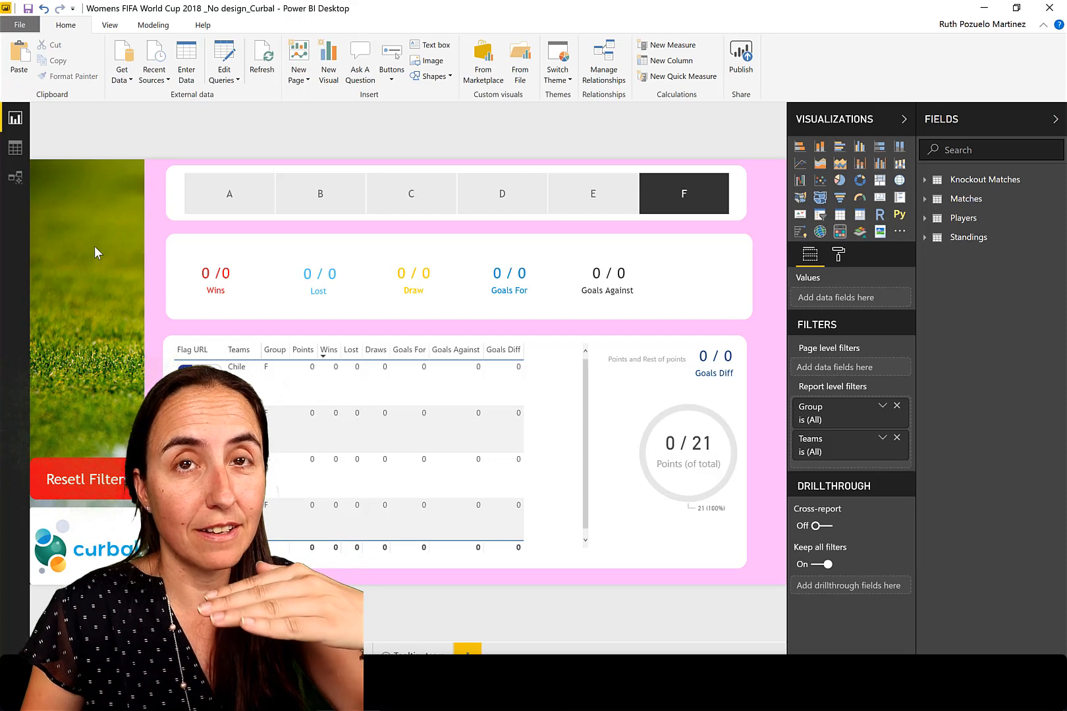
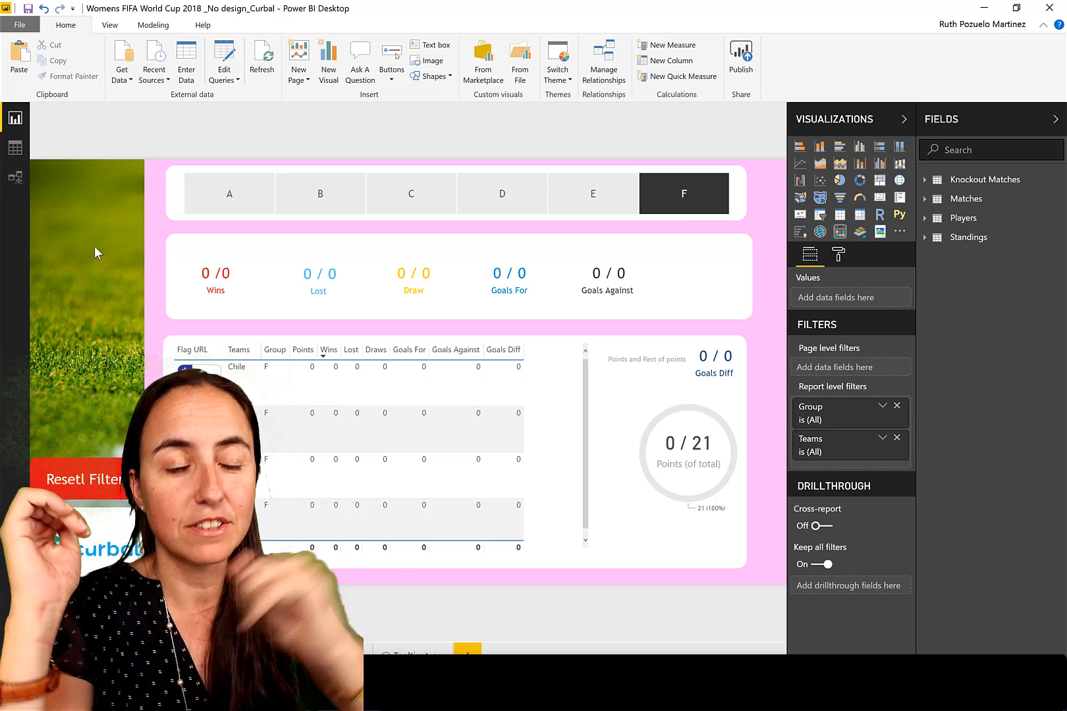
- Move the Goals Diff card and its ring back into the KPI row beside Goals Against
click(745, 311)
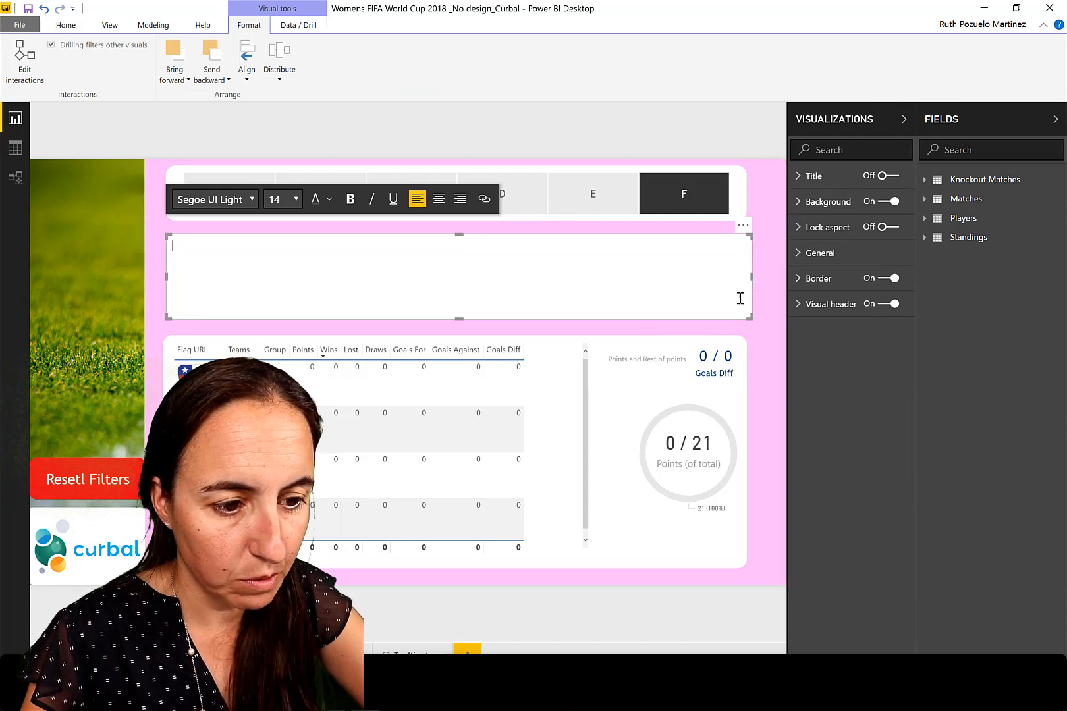
drag(718, 339, 710, 286)
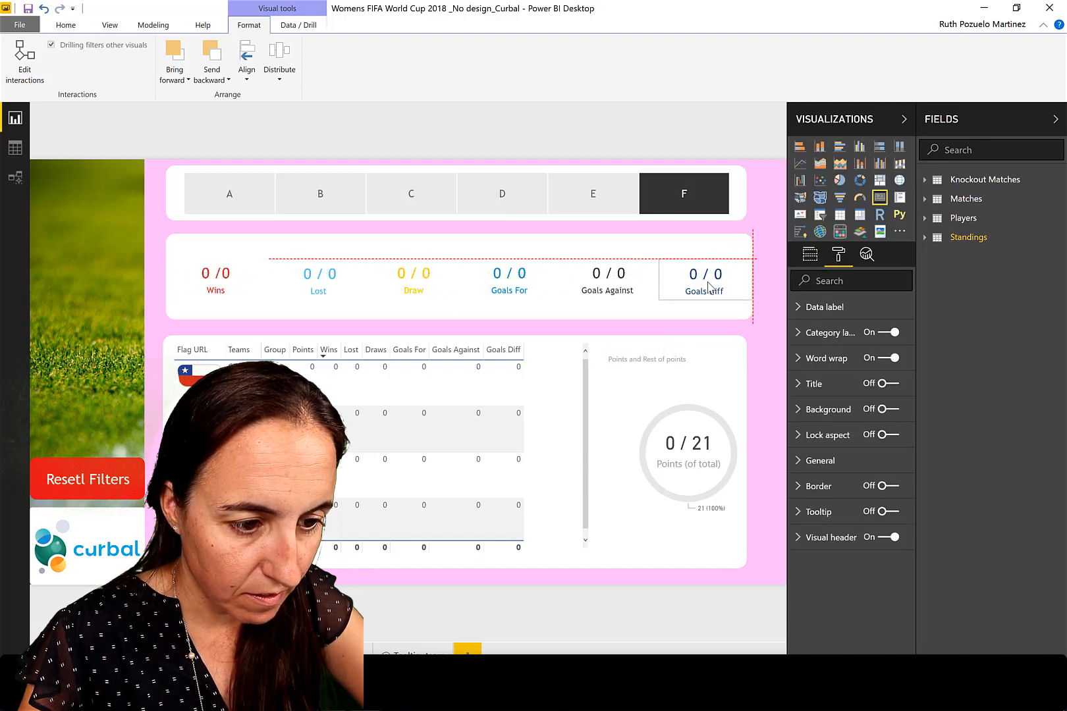
click(697, 395)
drag(709, 337, 755, 272)
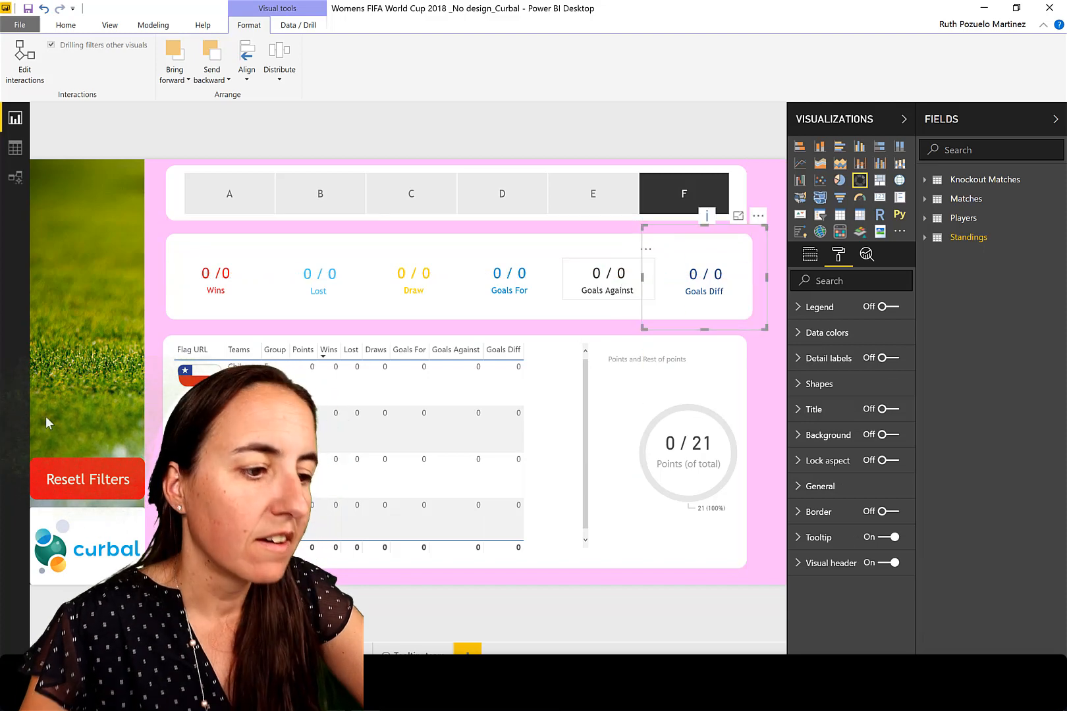
click(624, 571)
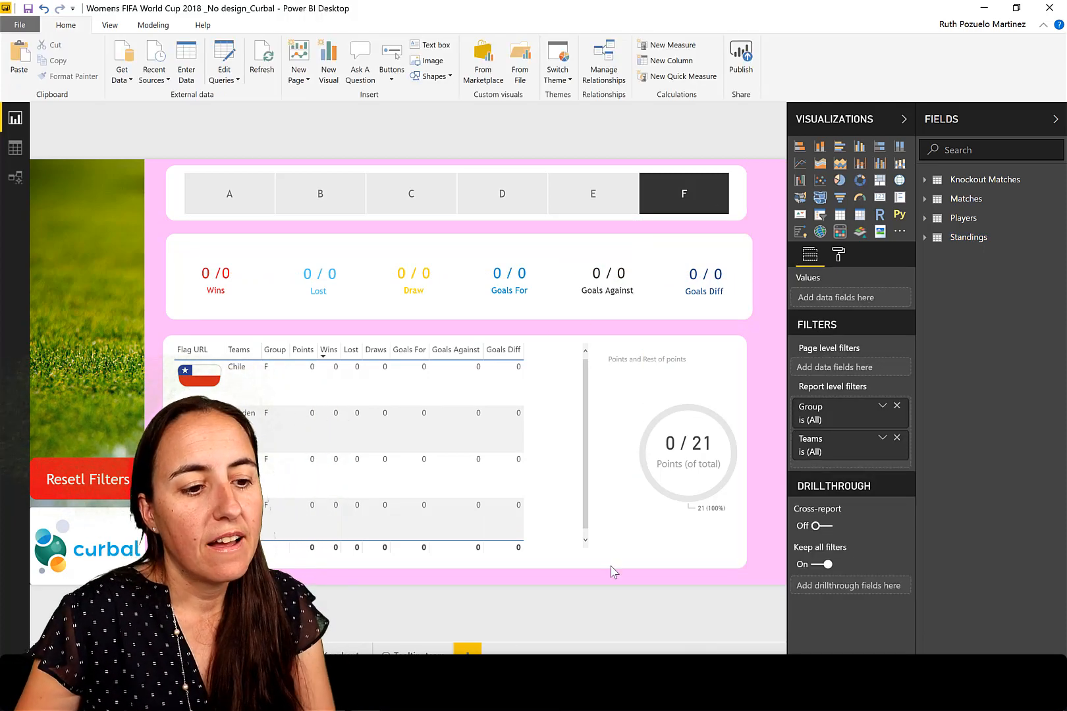
- Narrow the standings table and move the points ring chart with its card closer to it inside the white panel
drag(586, 550, 558, 558)
drag(696, 482, 669, 443)
click(733, 453)
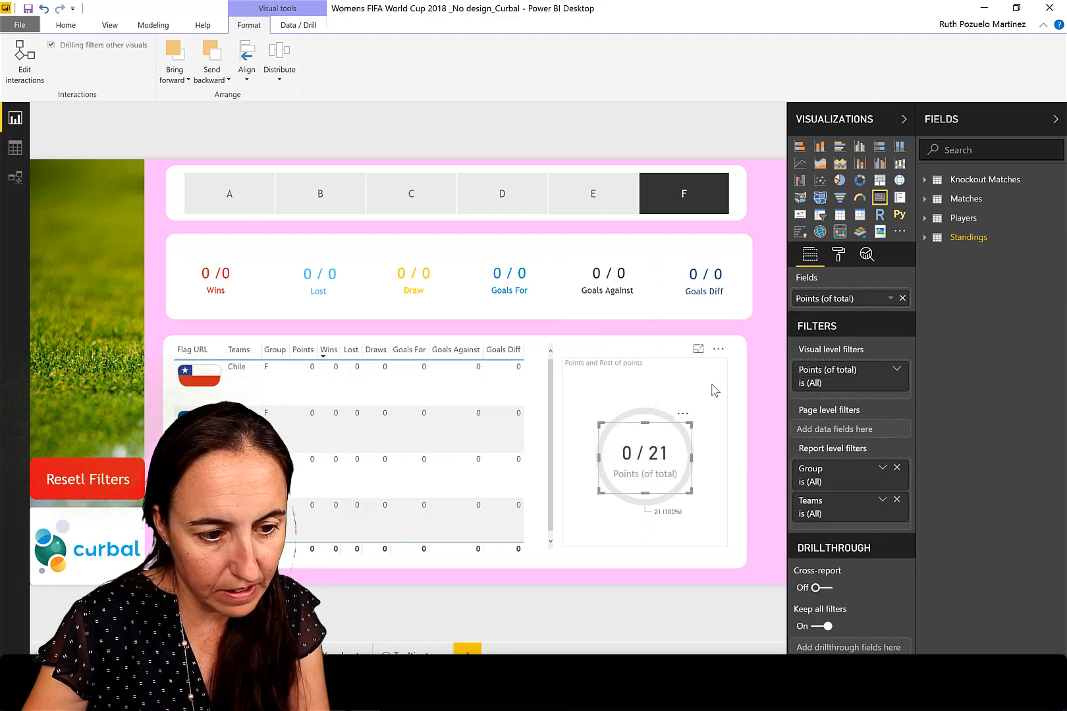
- Turn off the title of the points ring chart and leave its detail labels on
click(838, 254)
click(889, 358)
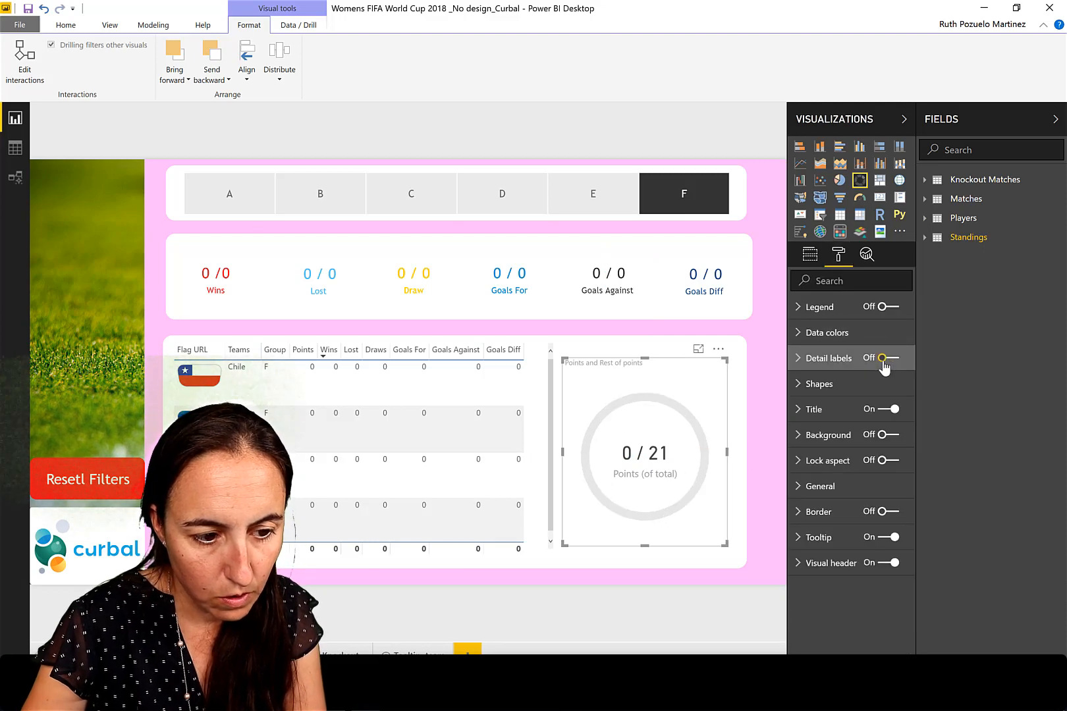
click(888, 409)
click(889, 358)
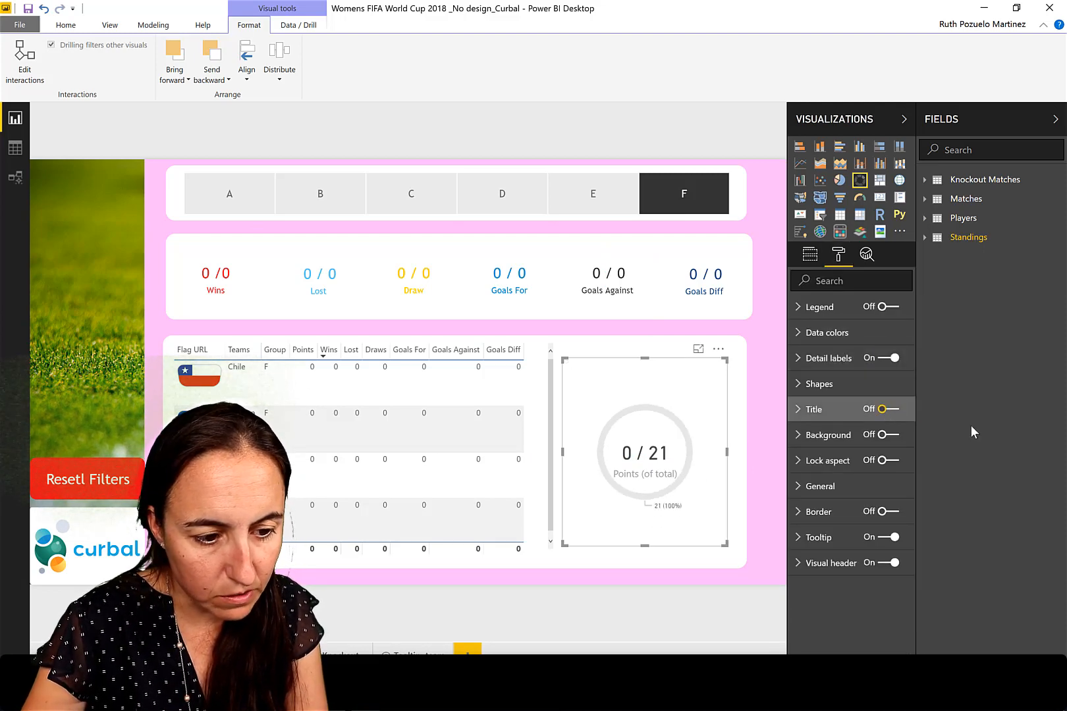
click(64, 273)
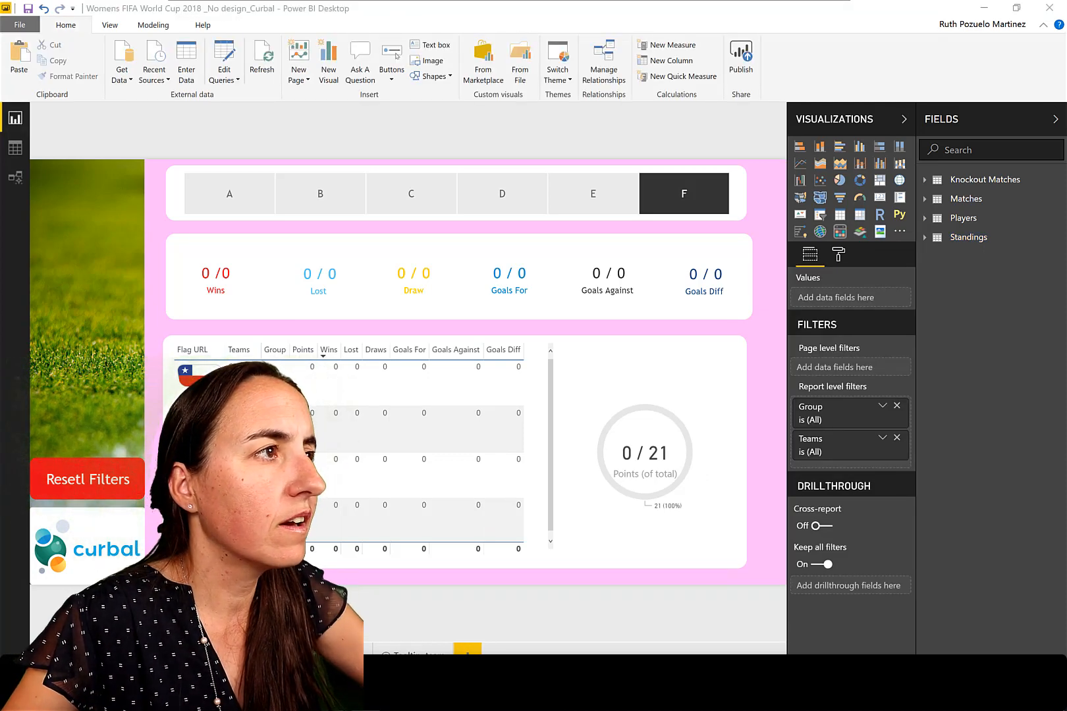
- Copy the Groups title card and the World Cup logo from the other window onto the green grass side image
click(89, 272)
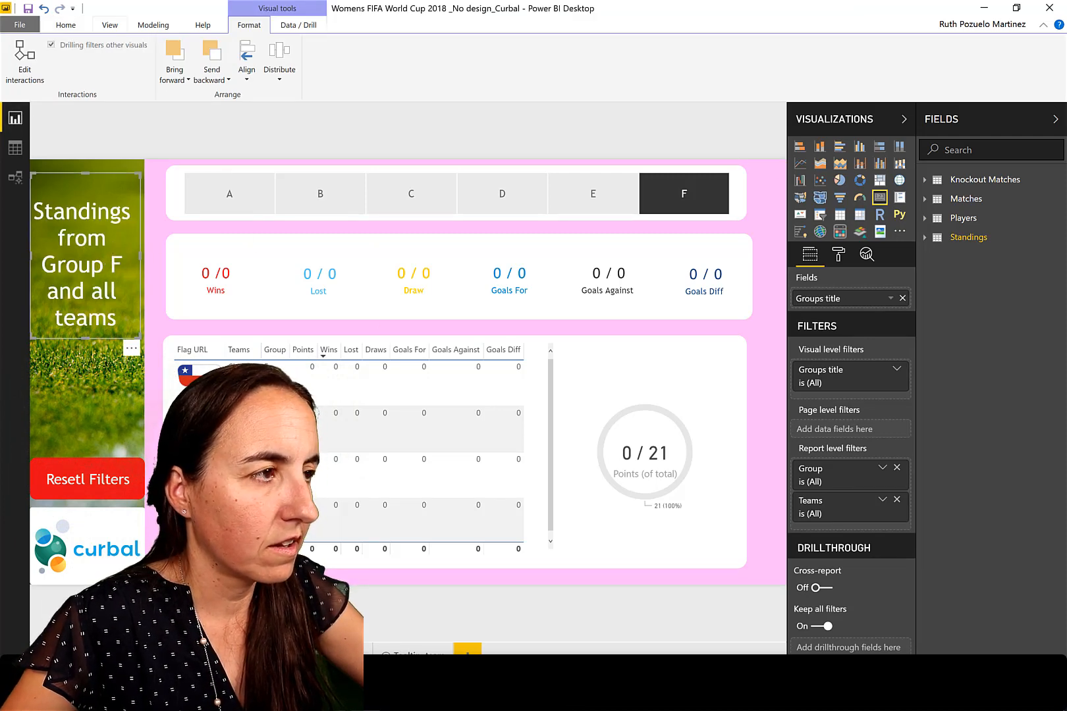
key(alt+Tab)
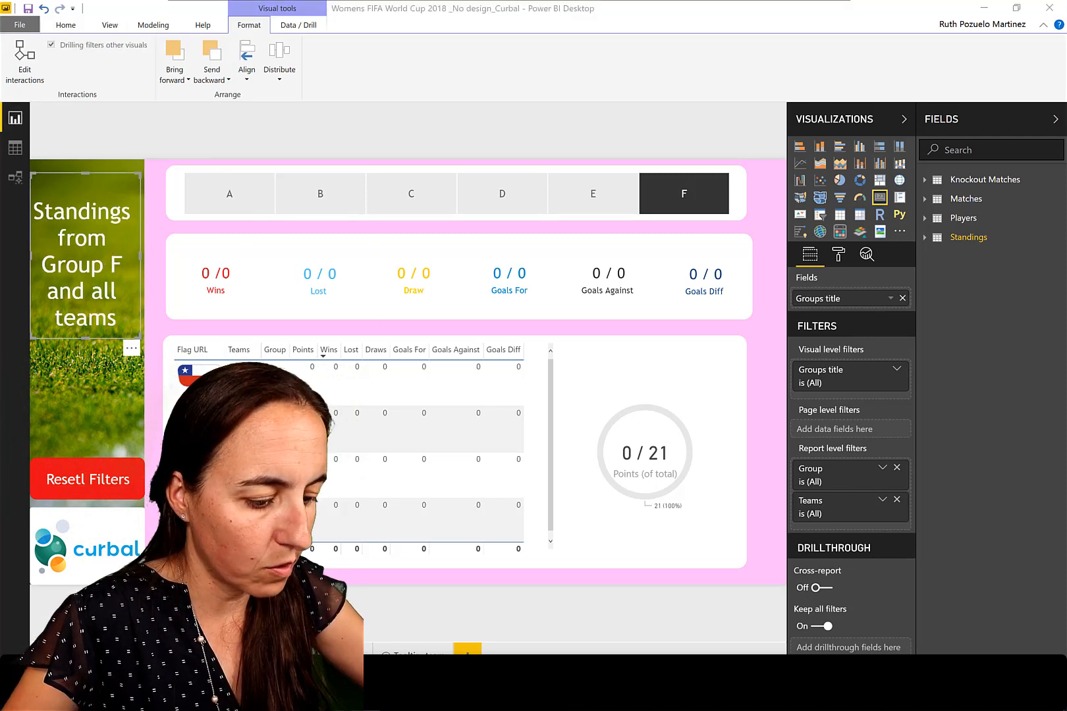
click(79, 401)
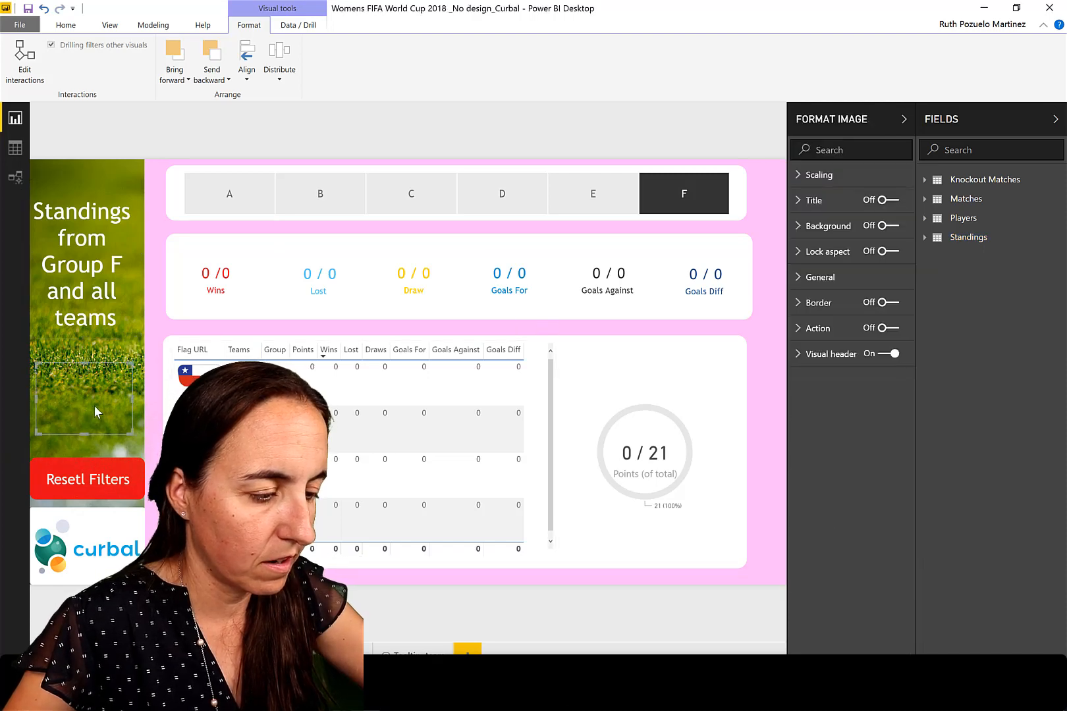
- Filter the page to Chile through the standings table to test the title card, and open the Groups title measure's formula
click(103, 336)
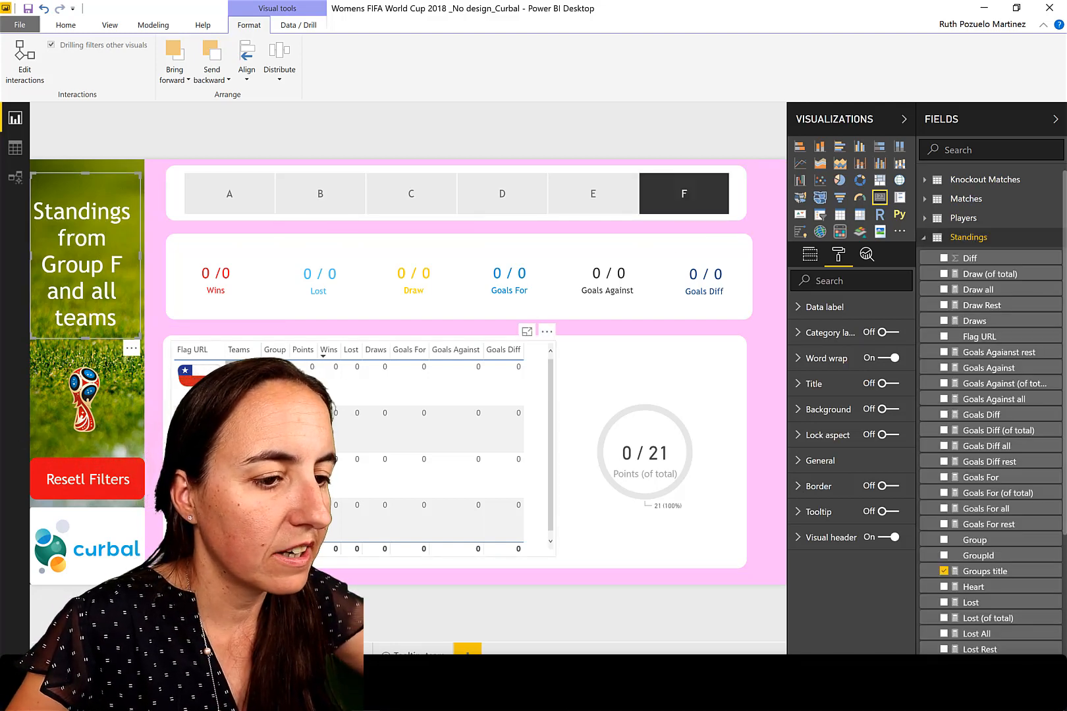
ctrl+click(242, 381)
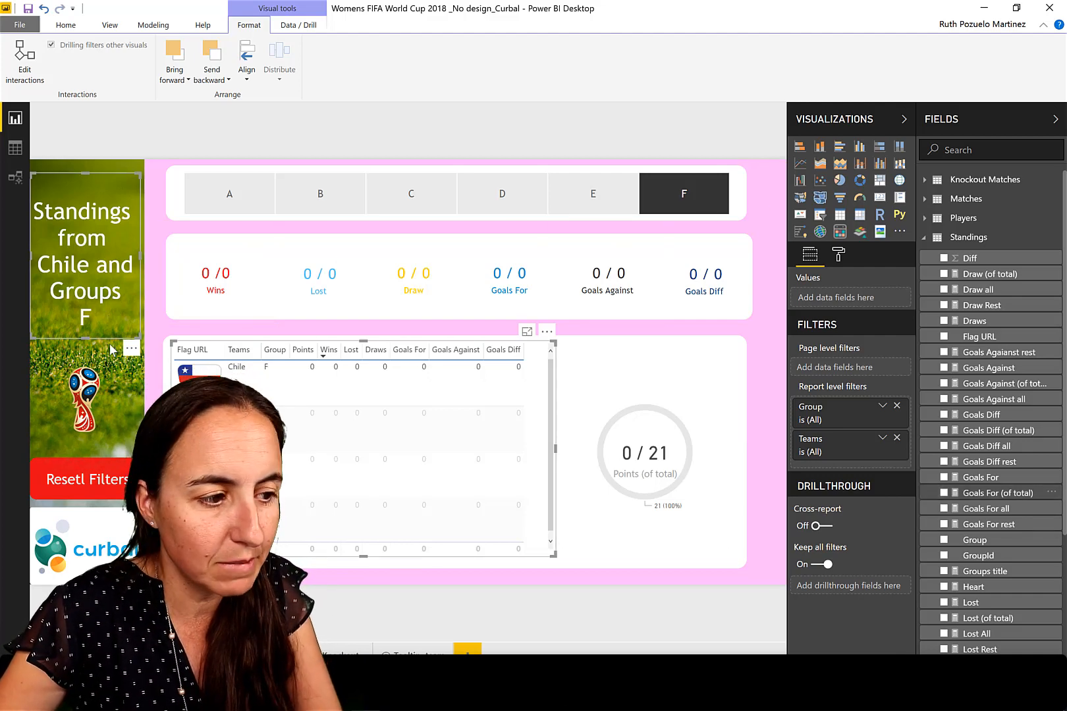
scroll(1007, 547, down, 3)
scroll(1043, 461, up, 3)
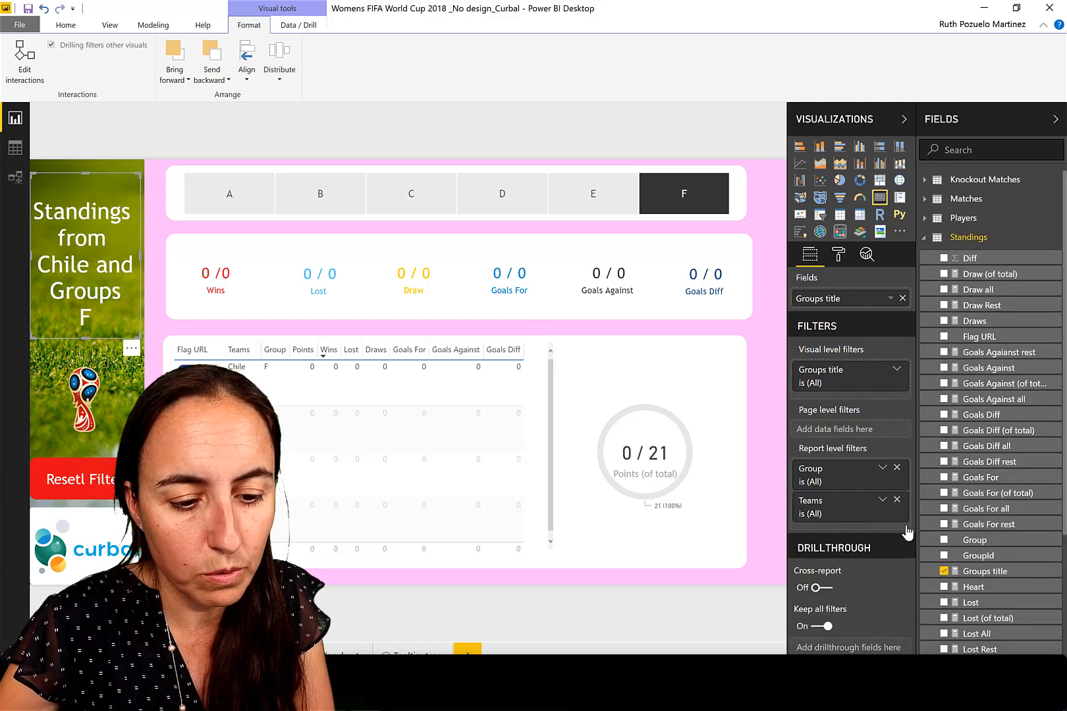
click(1024, 573)
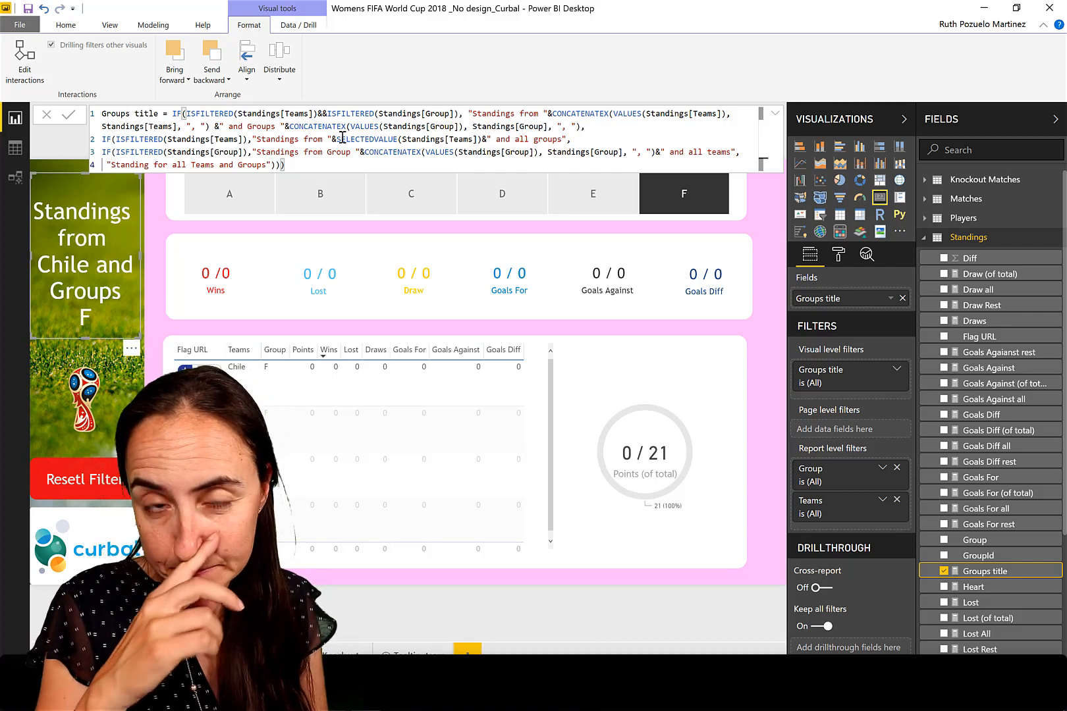
- Close the Groups title measure's formula and widen the standings table toward the points ring chart
click(773, 474)
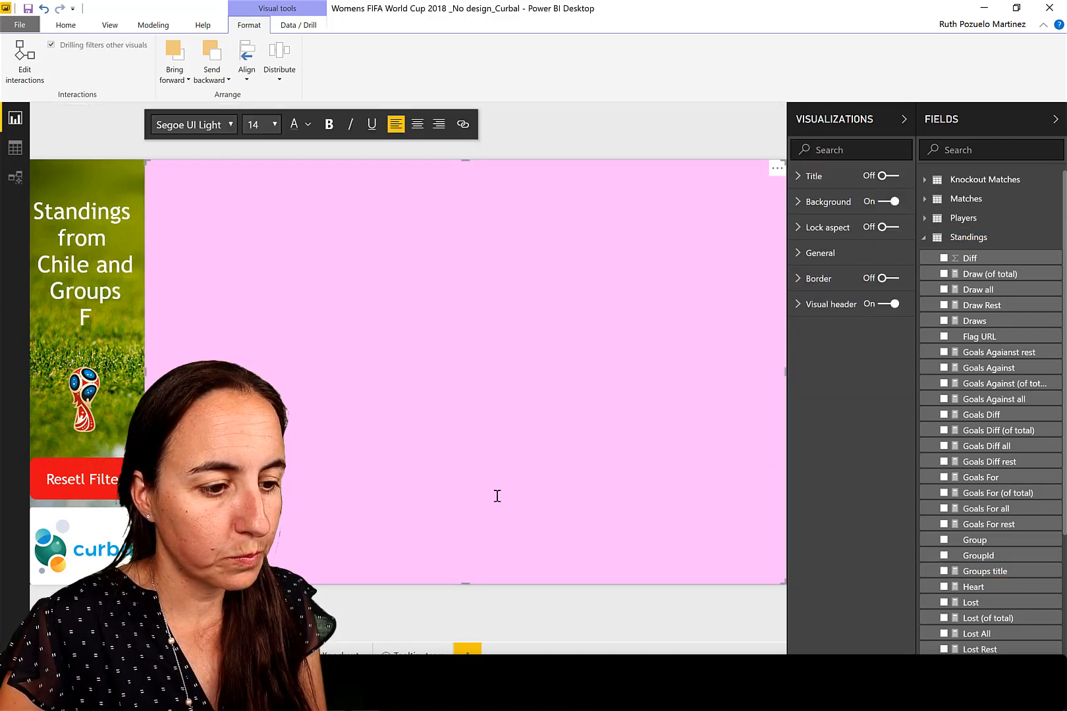
click(113, 432)
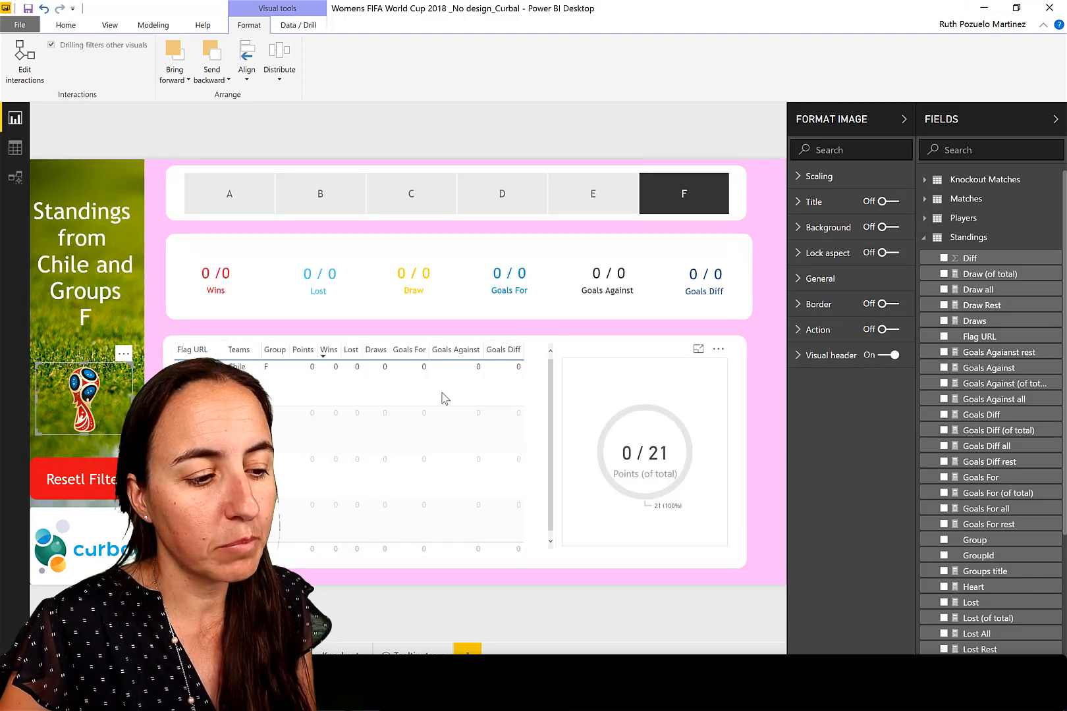
click(552, 552)
drag(560, 555, 580, 557)
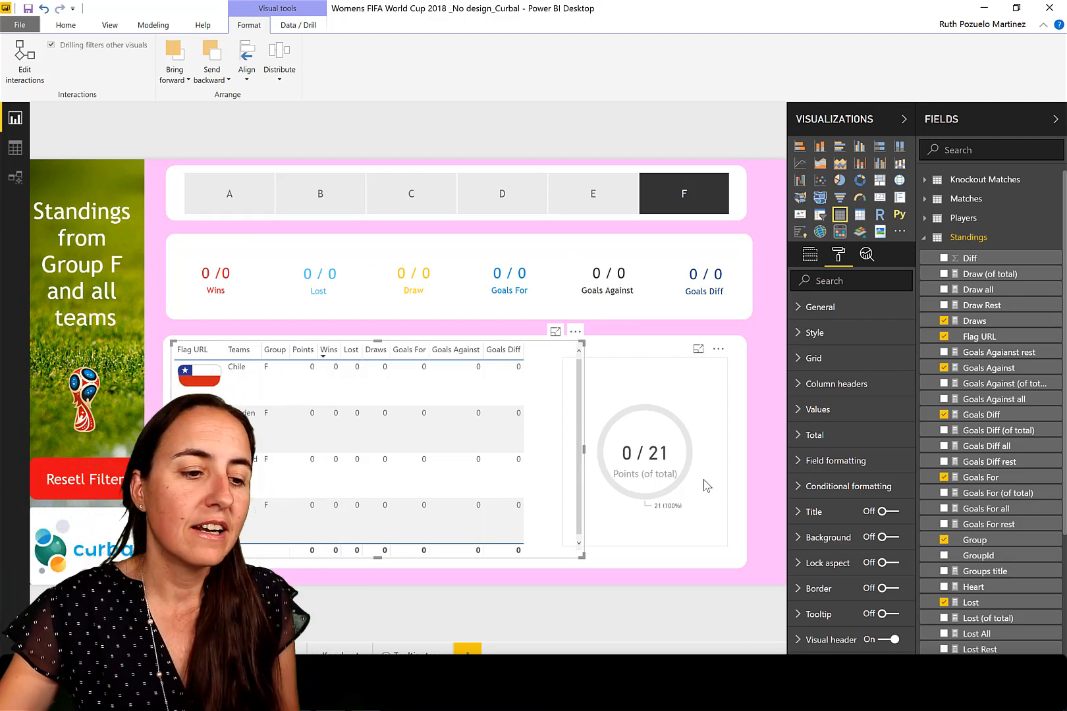
- Widen the Wins, Lost and Draws columns of the standings table and stretch the table down to the white panel's lower edge
click(351, 350)
click(329, 351)
drag(342, 349, 425, 350)
click(403, 349)
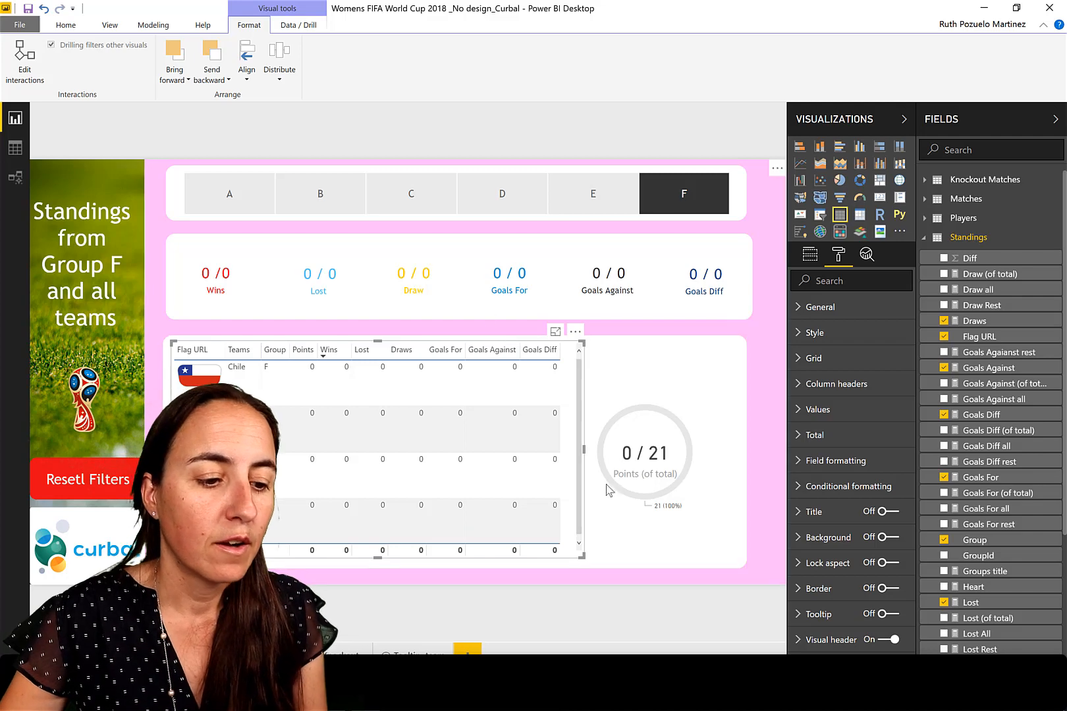
drag(582, 556, 577, 561)
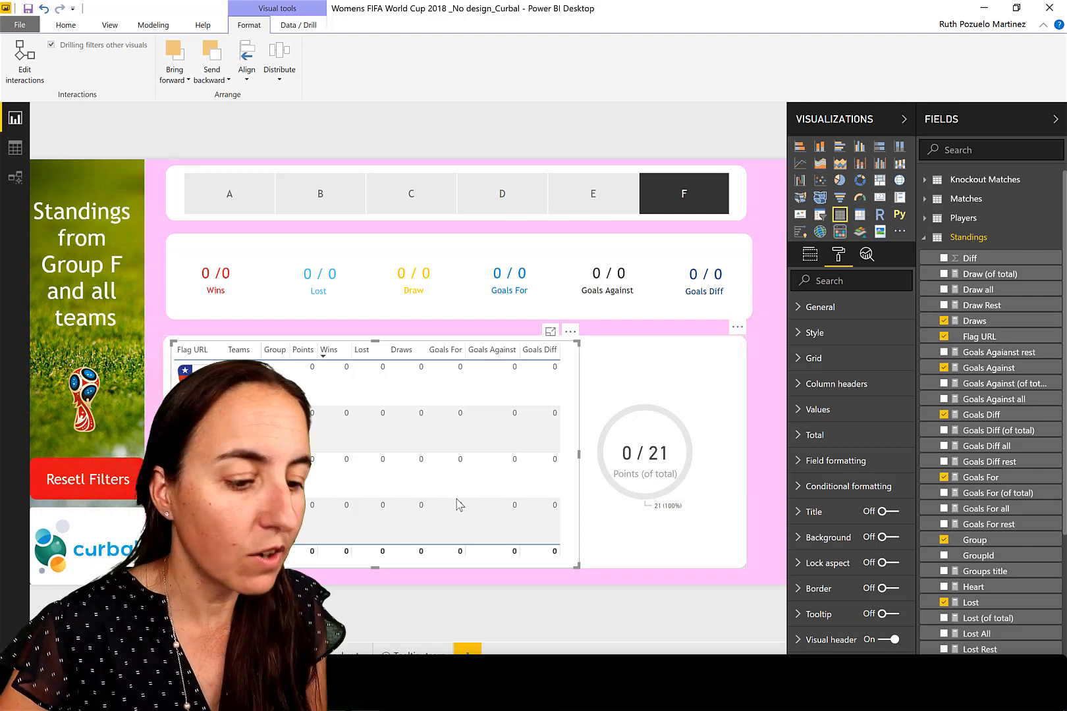
click(372, 619)
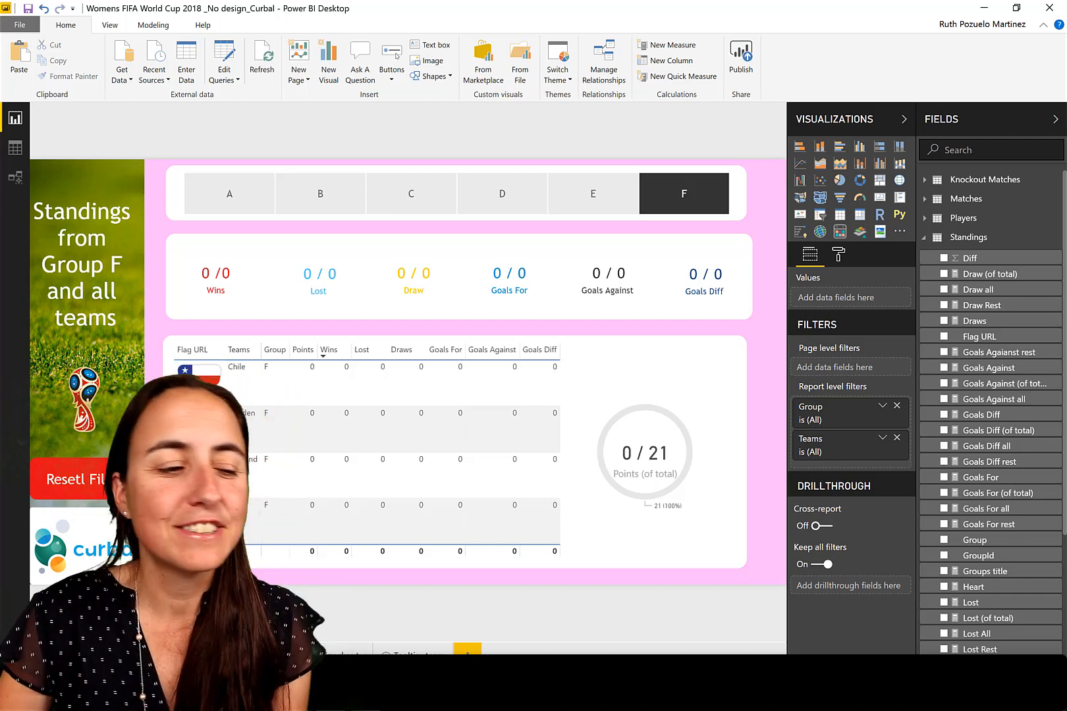
- Set sandro-schuh-80814-unsplash.jpg from Downloads as the players page's background image, with the image fit set to Fit
click(283, 653)
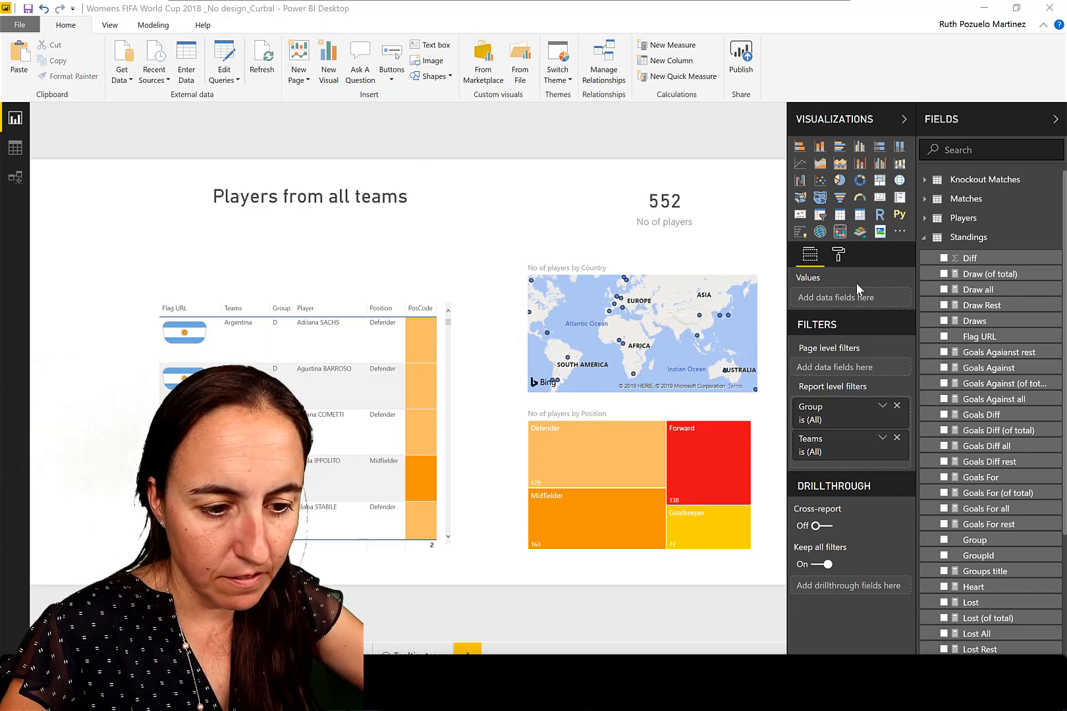
click(838, 257)
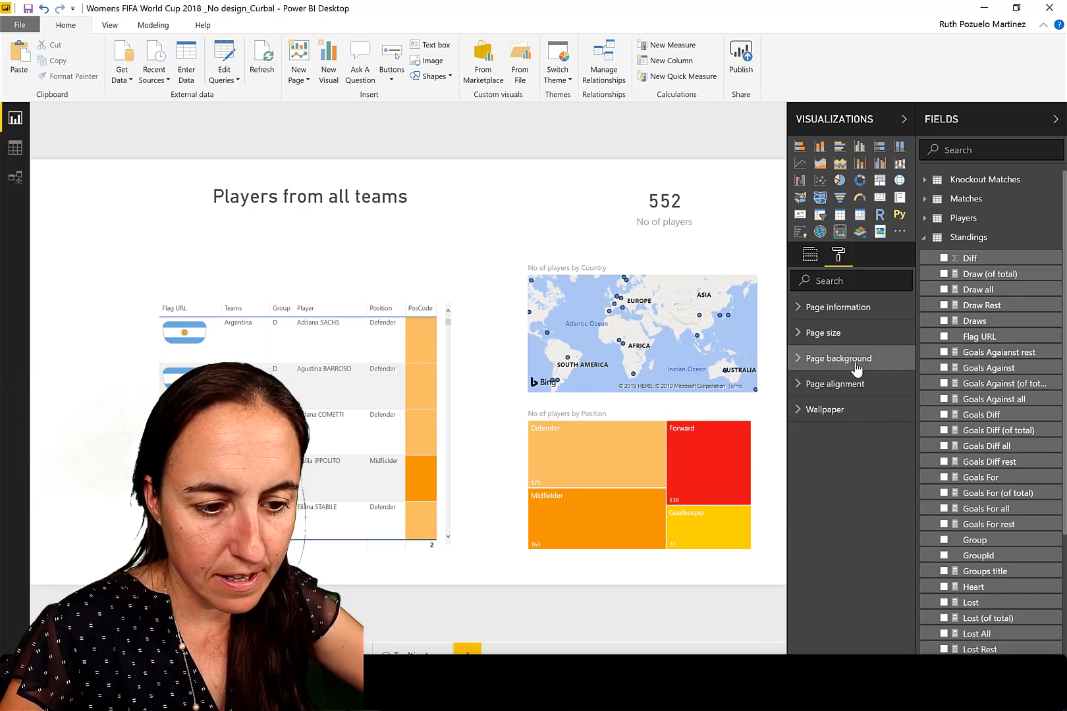
click(850, 359)
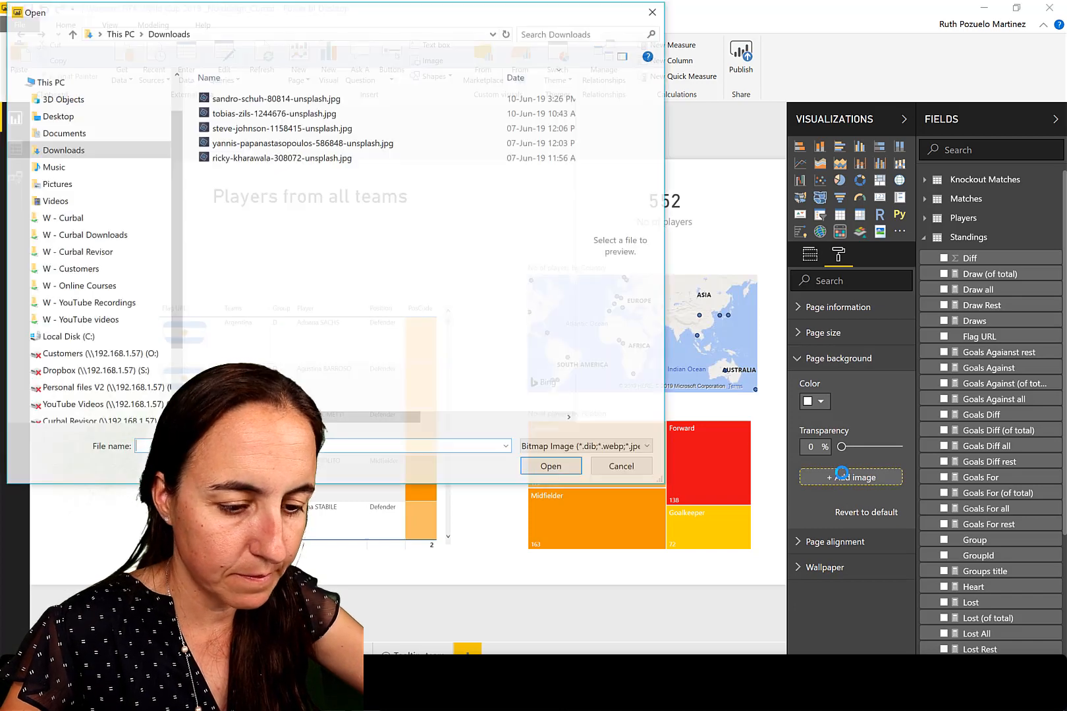
click(263, 99)
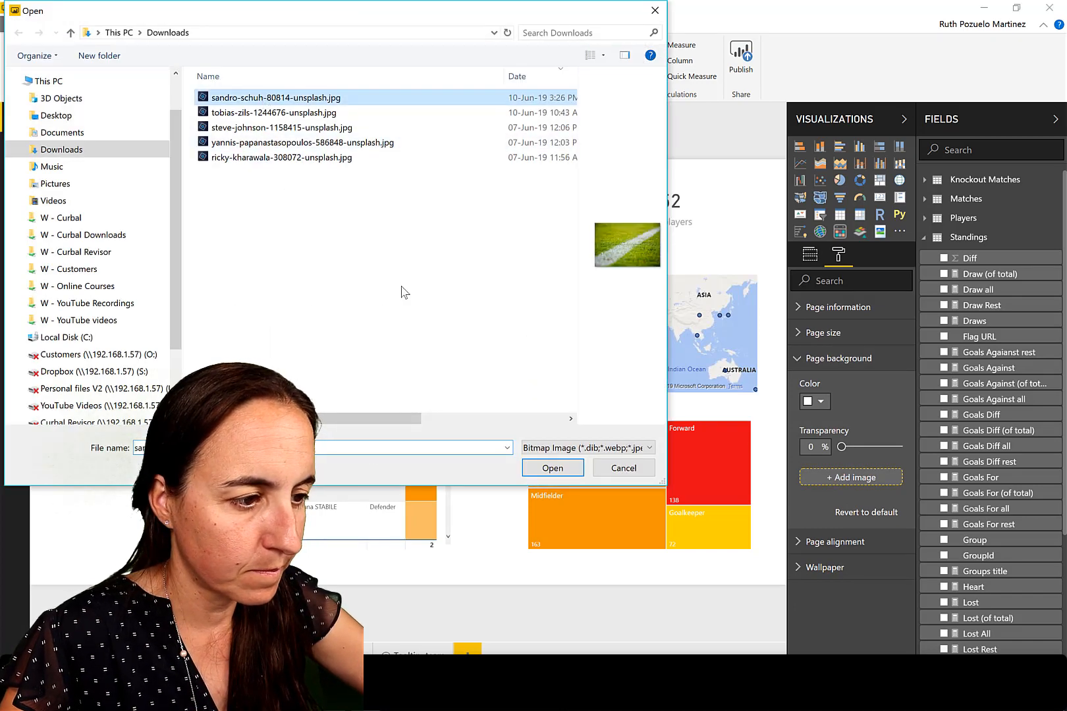
click(552, 468)
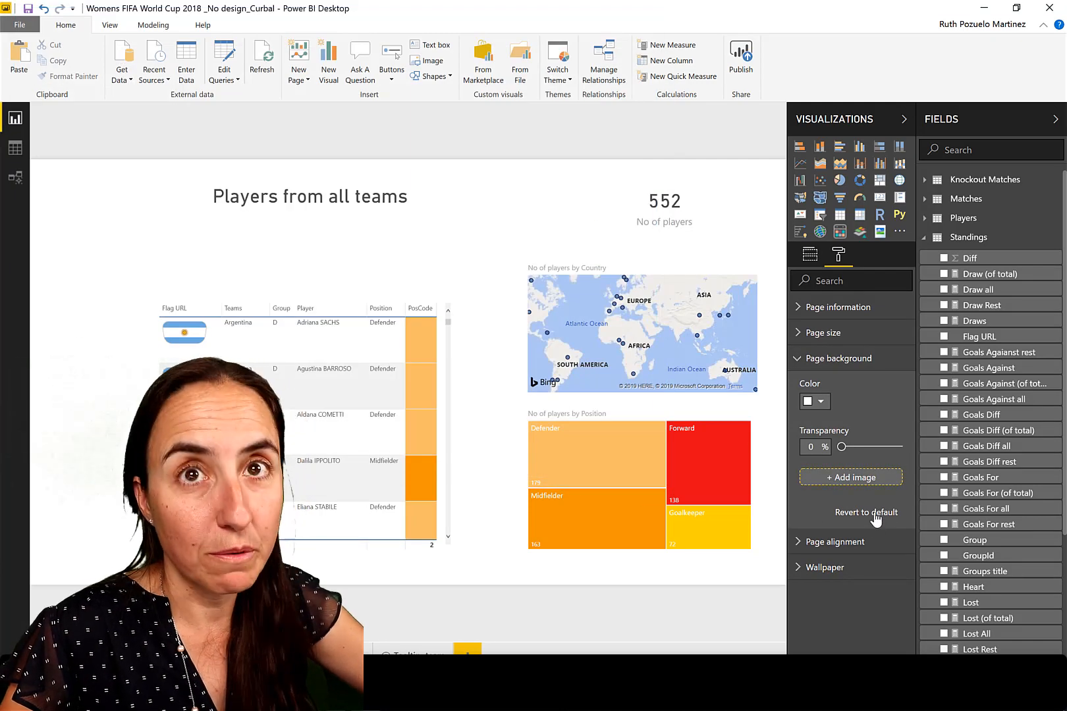
click(862, 518)
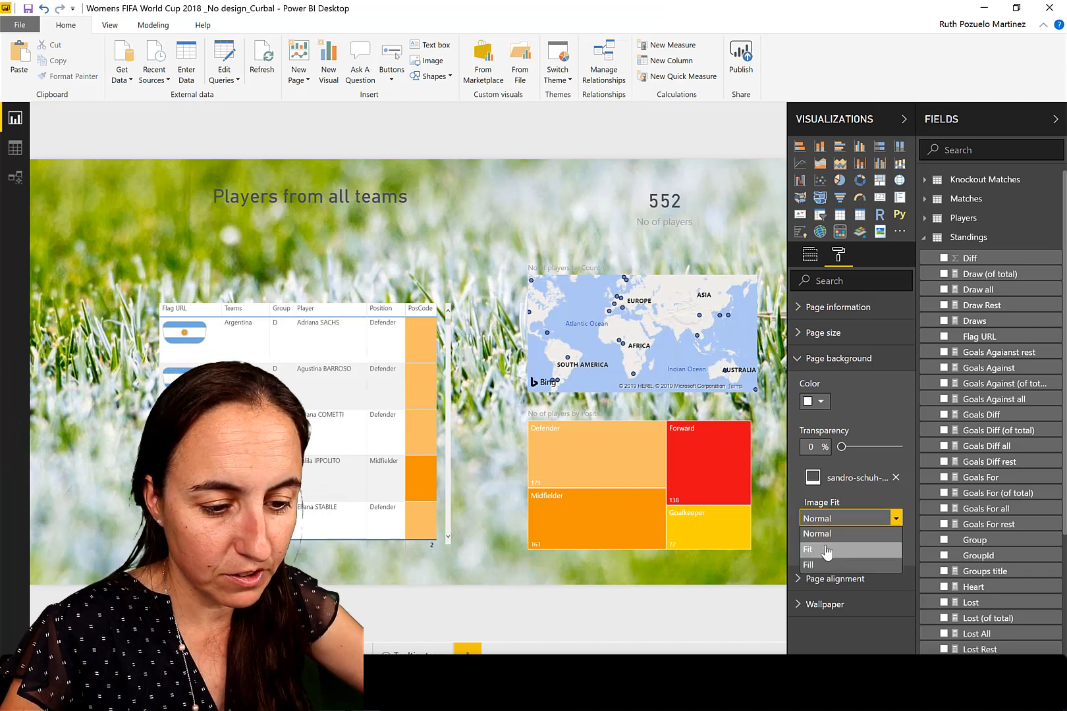
click(827, 552)
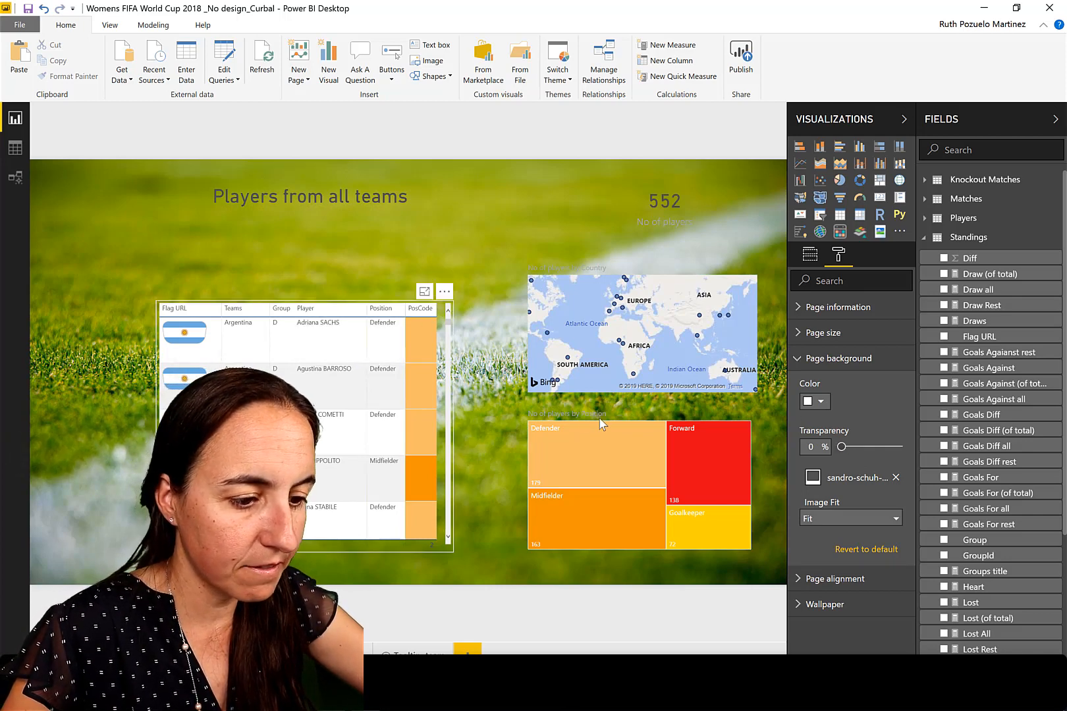
- Move the position treemap up between the page title and the player count, and enlarge the country map below it
drag(605, 421, 504, 225)
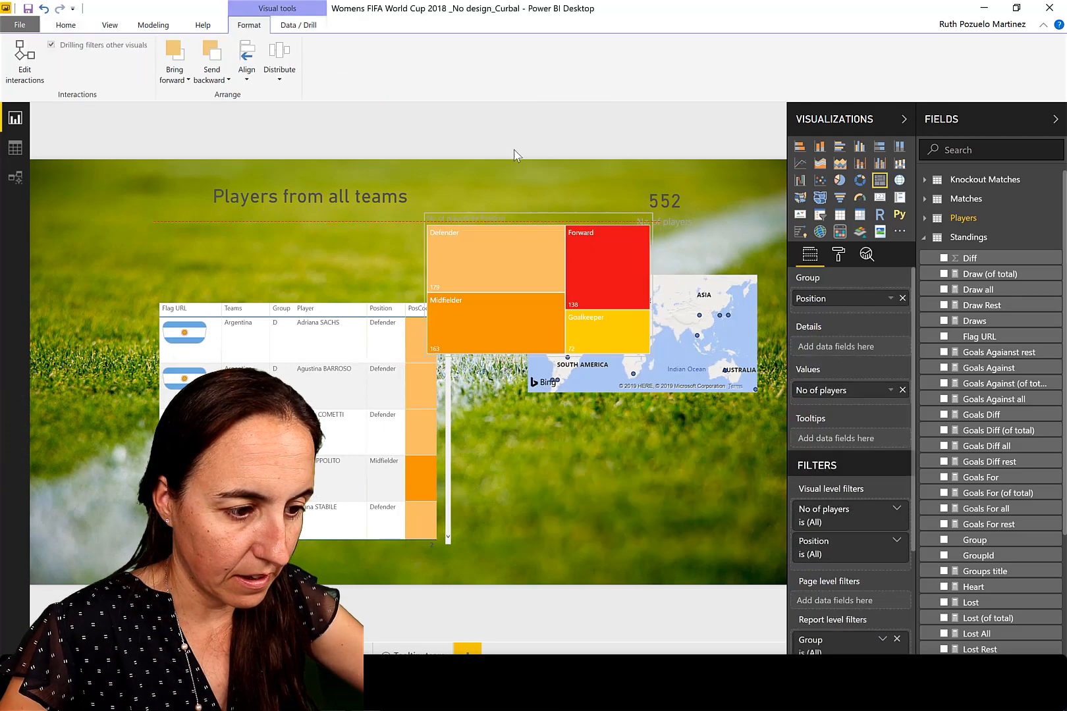
drag(513, 158, 519, 144)
click(720, 255)
drag(702, 272, 653, 309)
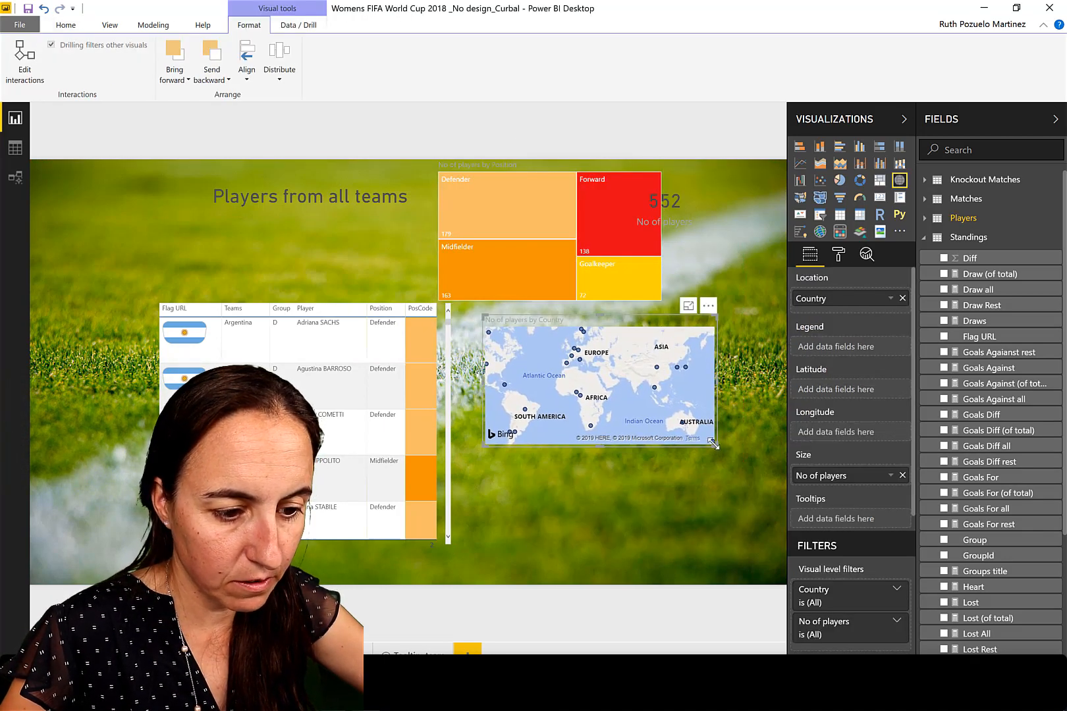
drag(713, 443, 759, 530)
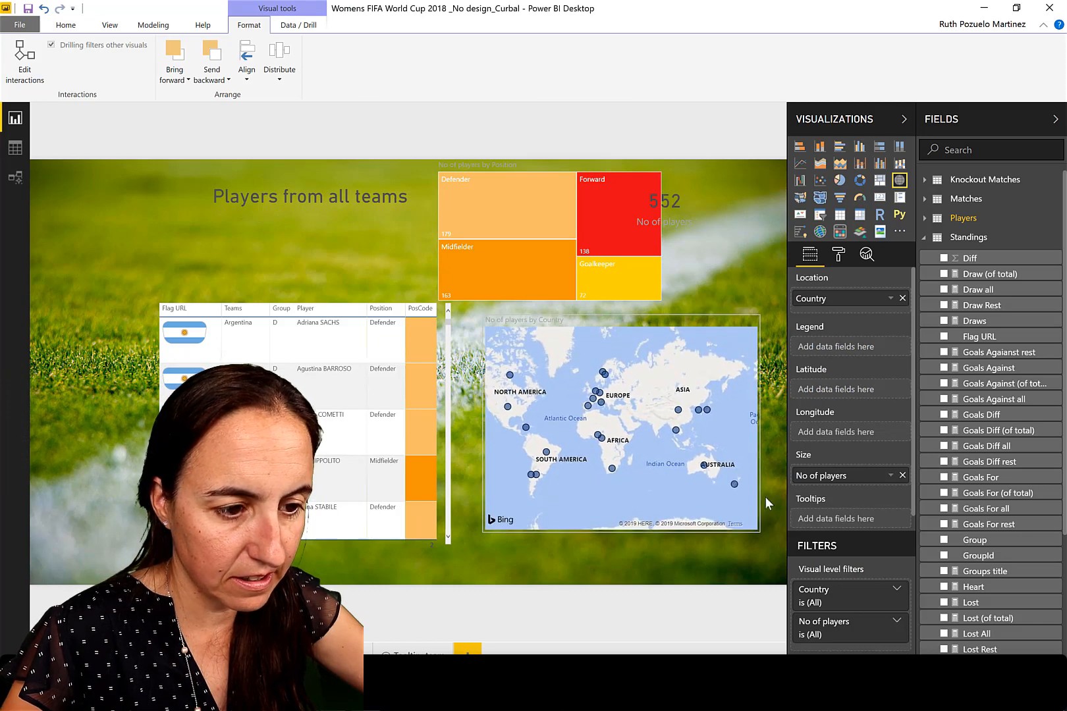
- Shrink the position treemap into the page's upper-right corner and place the No of players card between it and the title
click(657, 280)
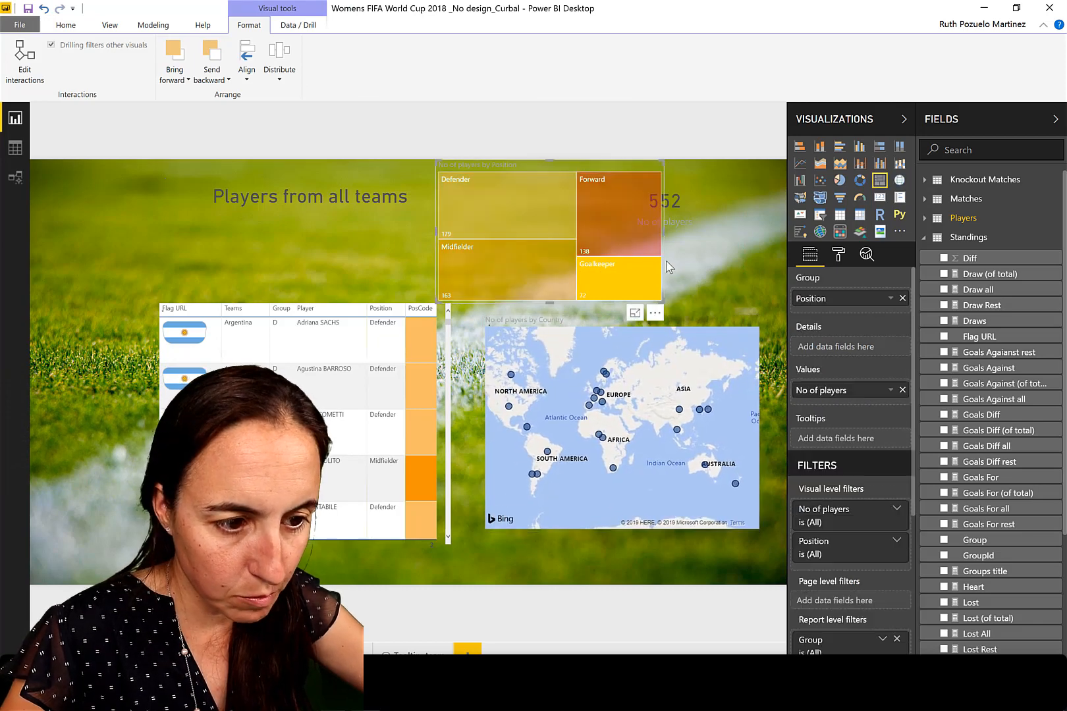
click(660, 301)
drag(586, 232, 541, 230)
drag(475, 162, 544, 163)
drag(625, 204, 303, 202)
drag(524, 165, 644, 174)
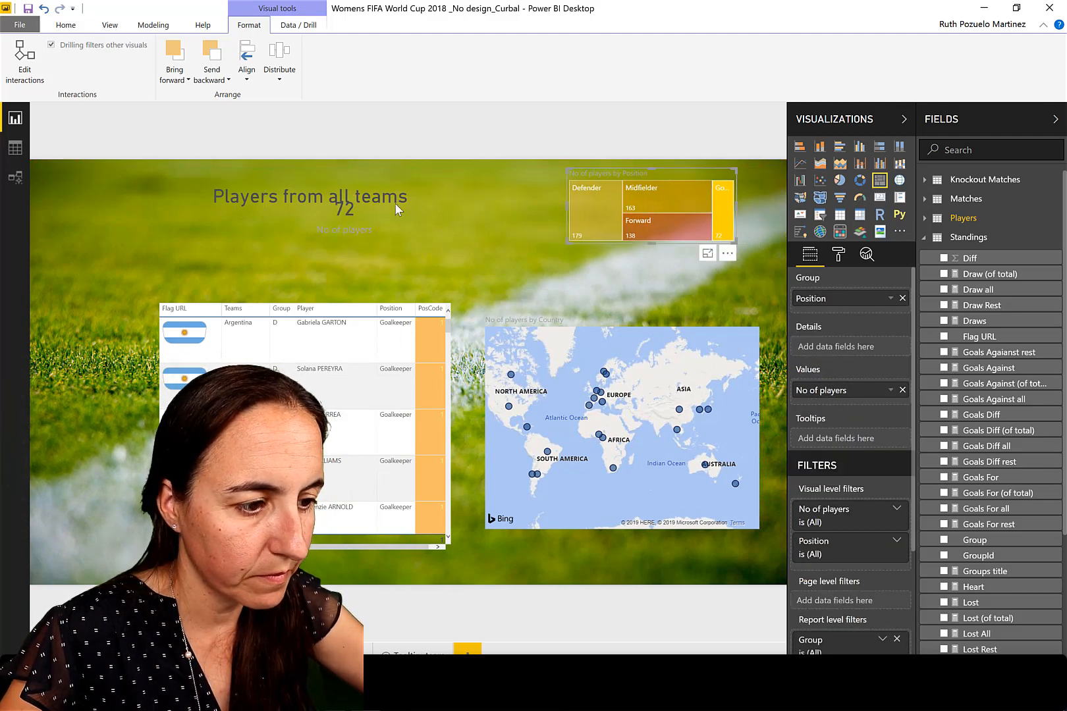
drag(358, 228, 514, 224)
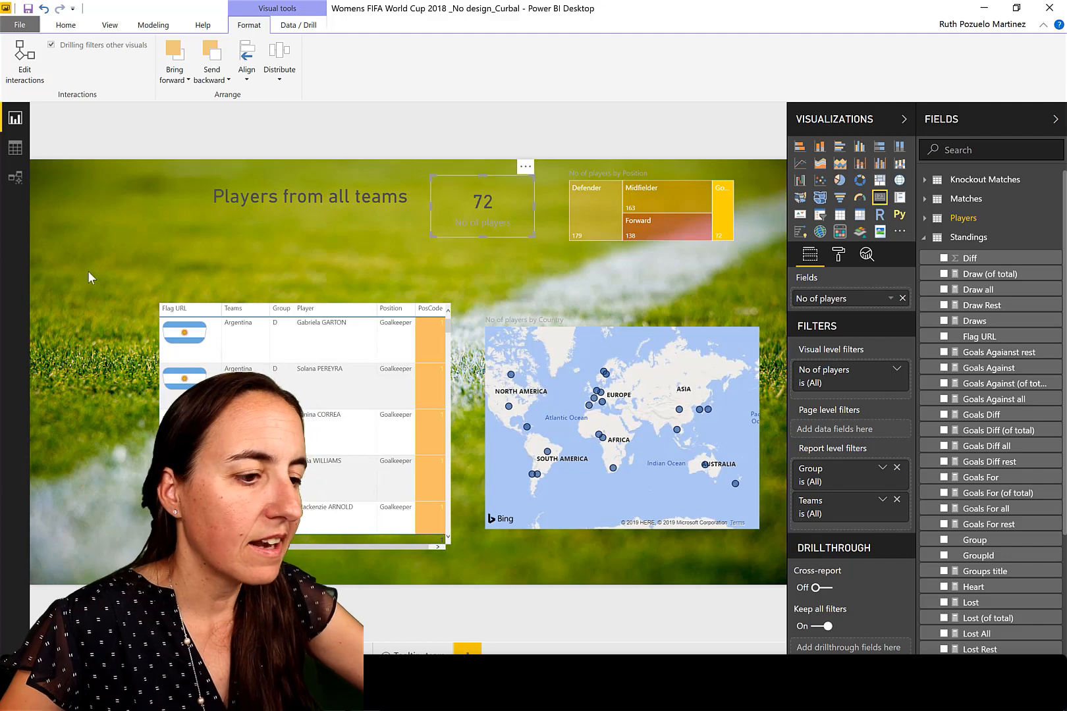
click(87, 272)
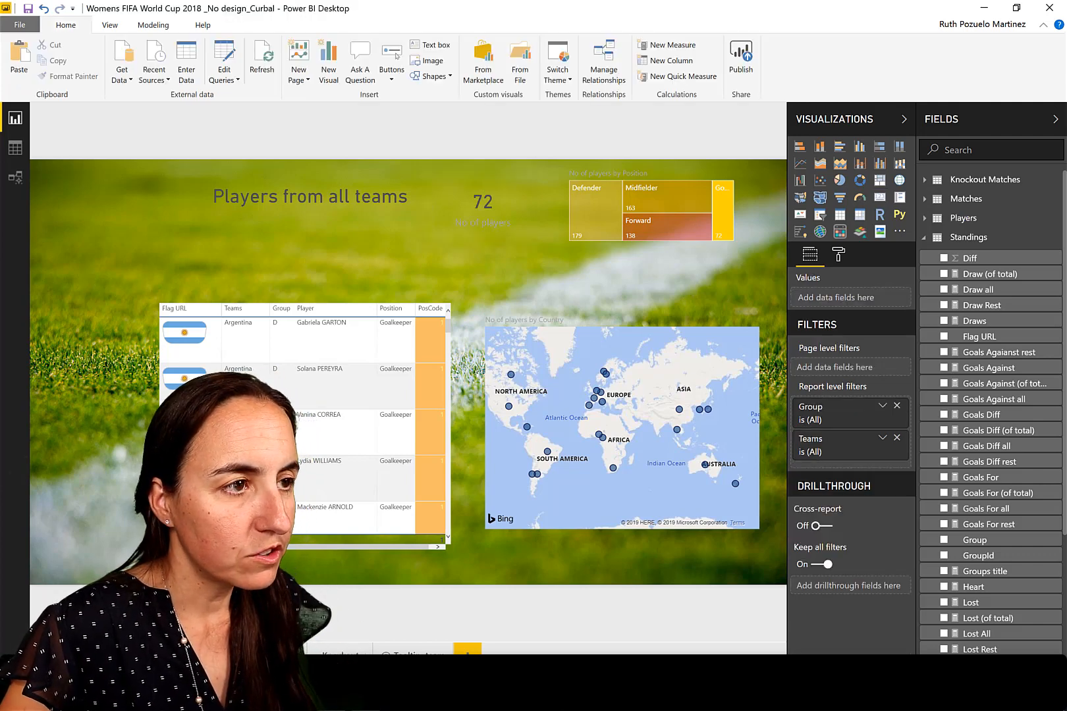
- Copy the World Cup logo from the standings page to the same spot on the players page
click(227, 654)
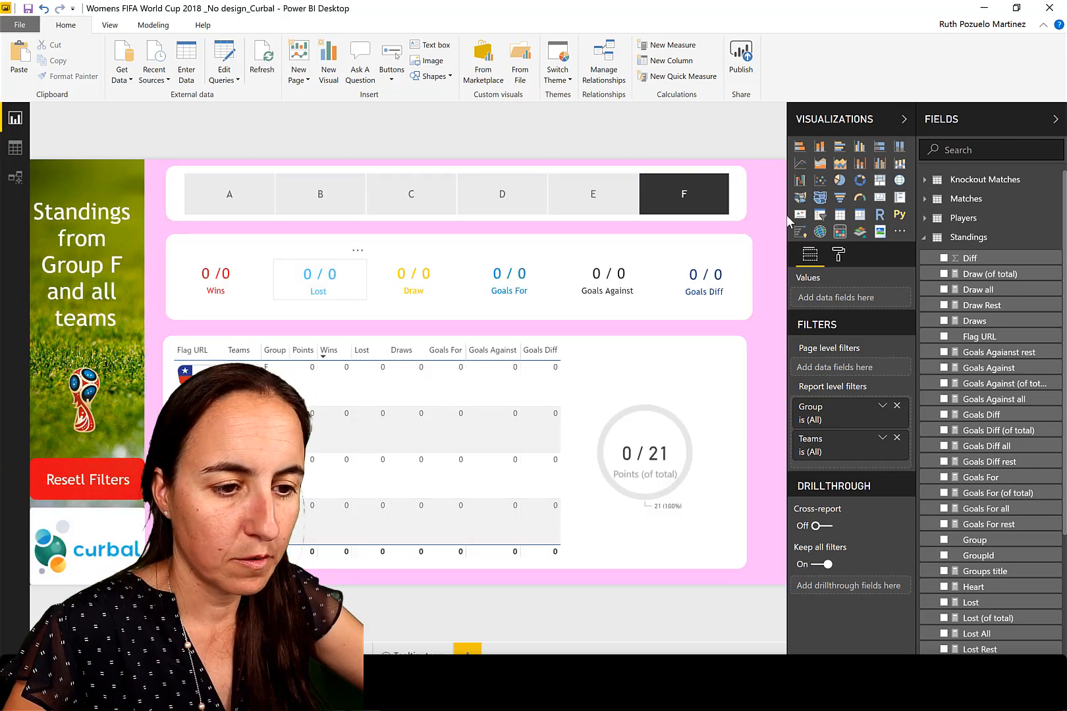
click(774, 222)
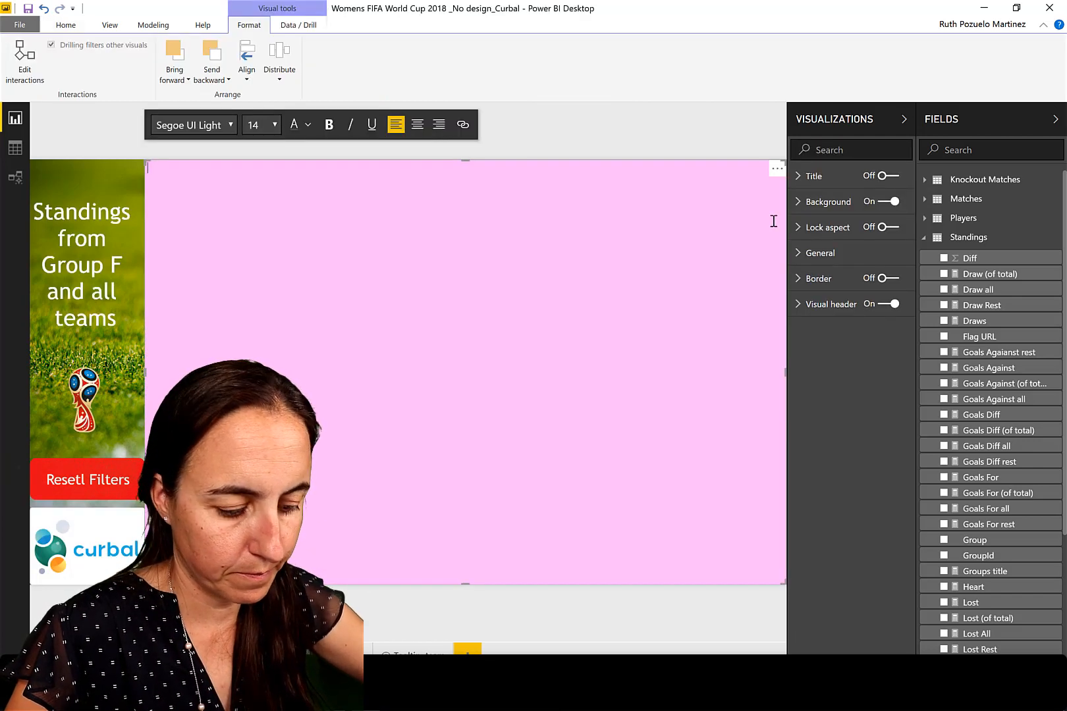
key(ctrl+shift+b)
click(217, 654)
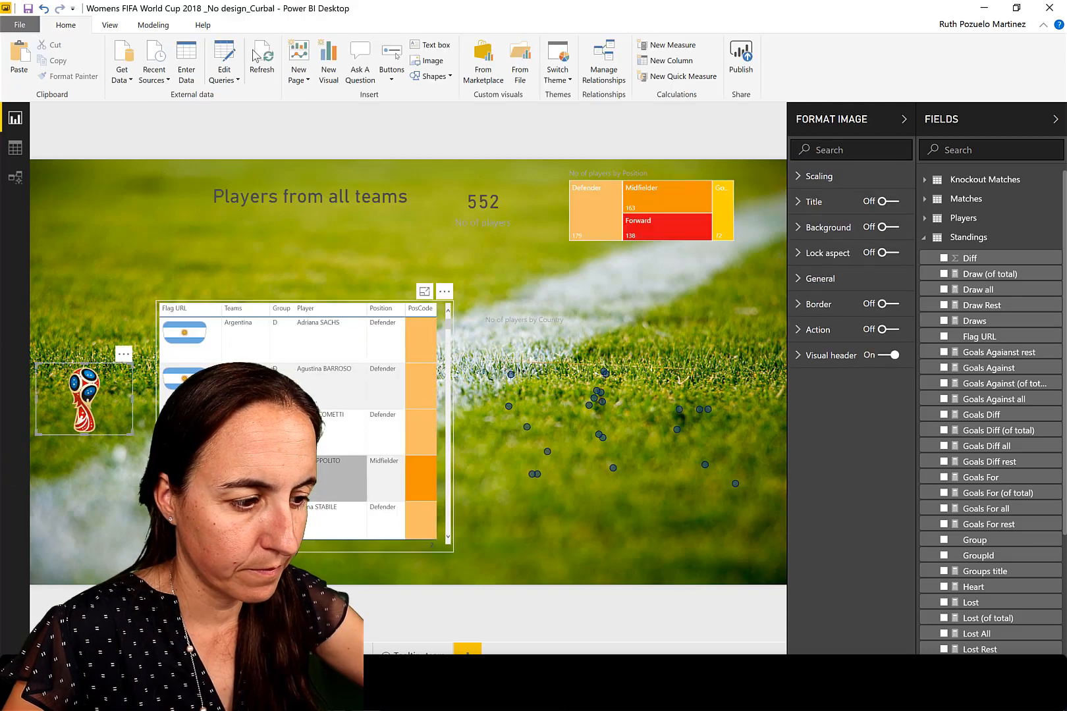
click(431, 136)
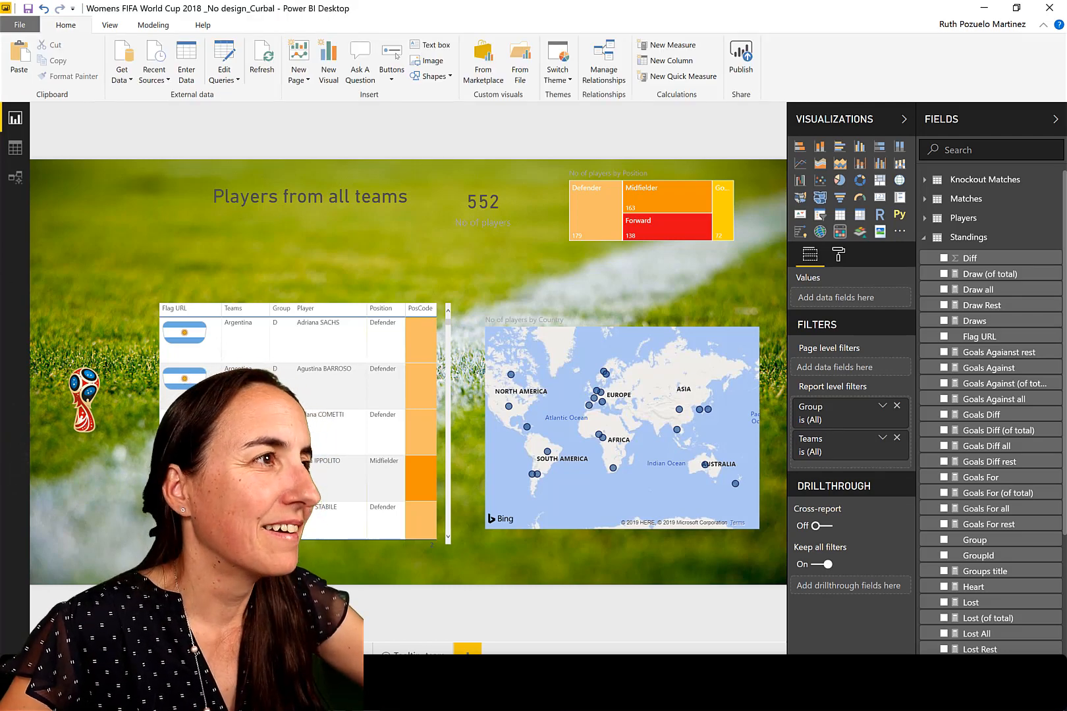
- Copy the white Title Players card from the other report window onto the players page above the logo
key(alt+Tab)
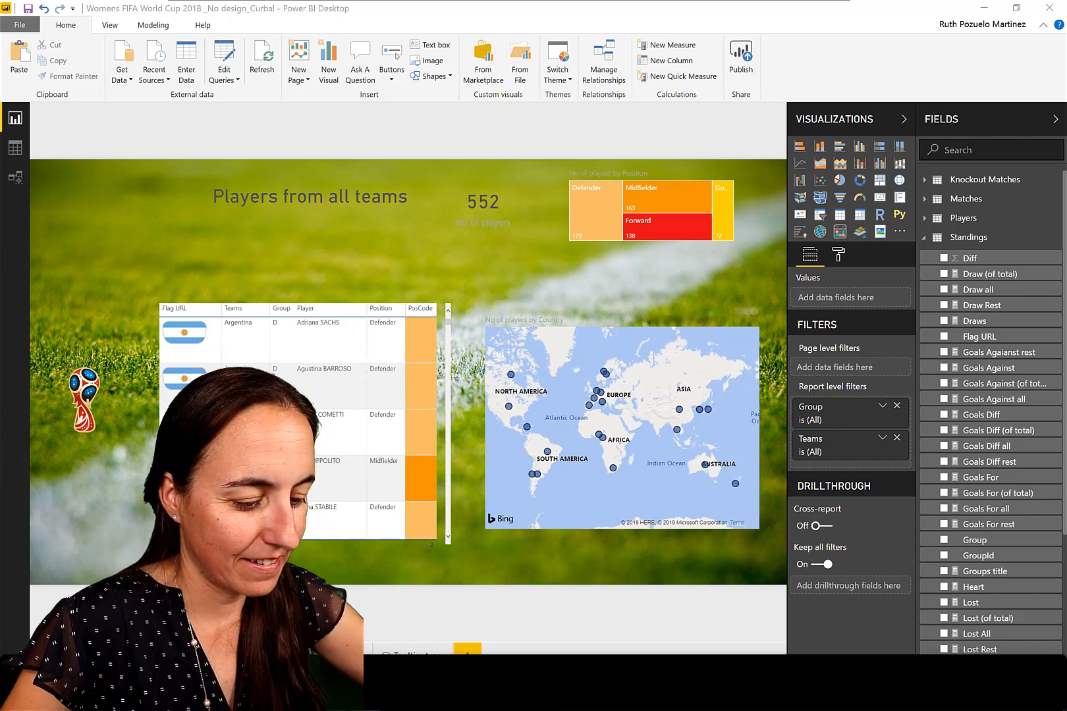
click(93, 247)
key(ctrl+v)
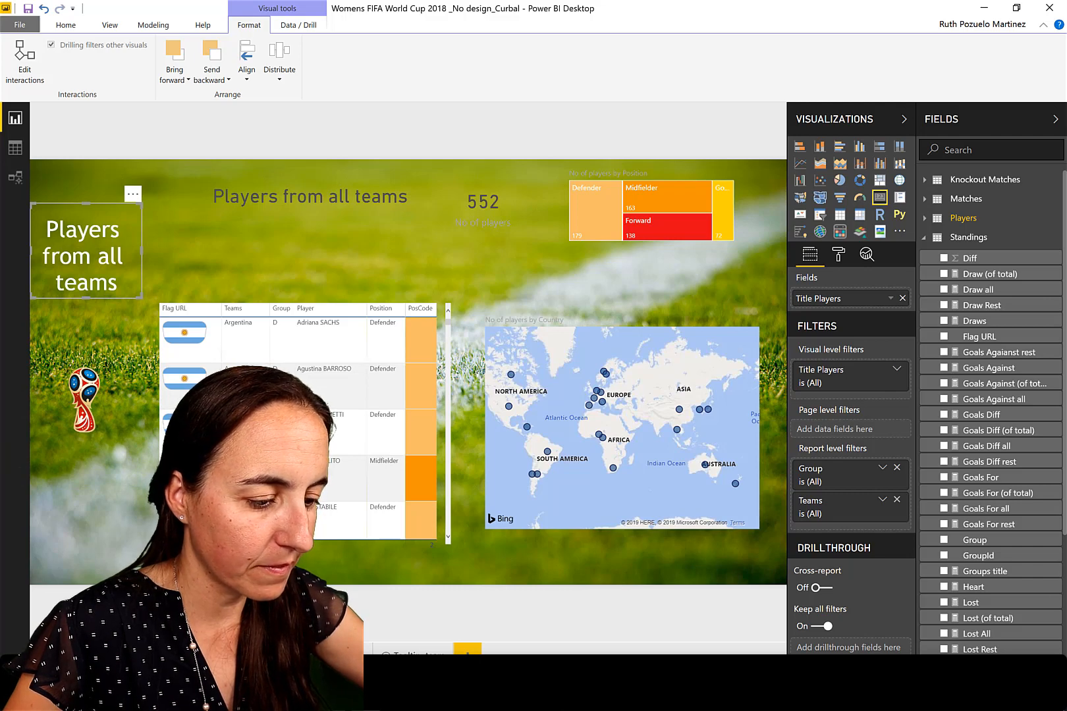
- Try to copy the pink background text box from the standings page to the players page, and undo the paste
click(171, 652)
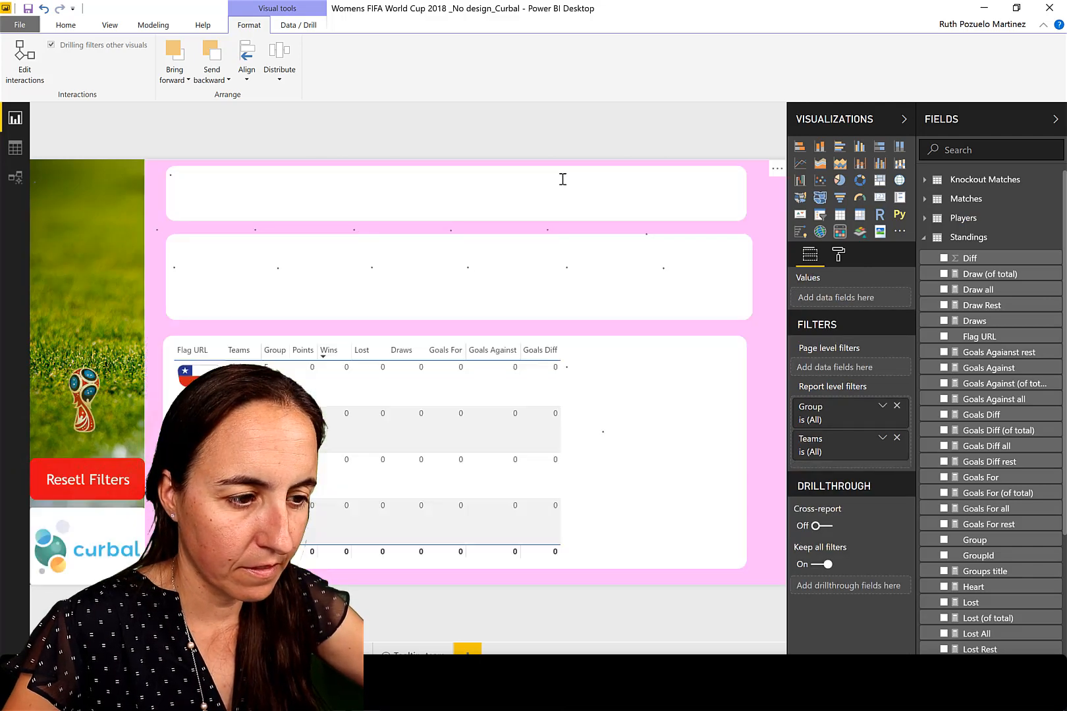
click(782, 242)
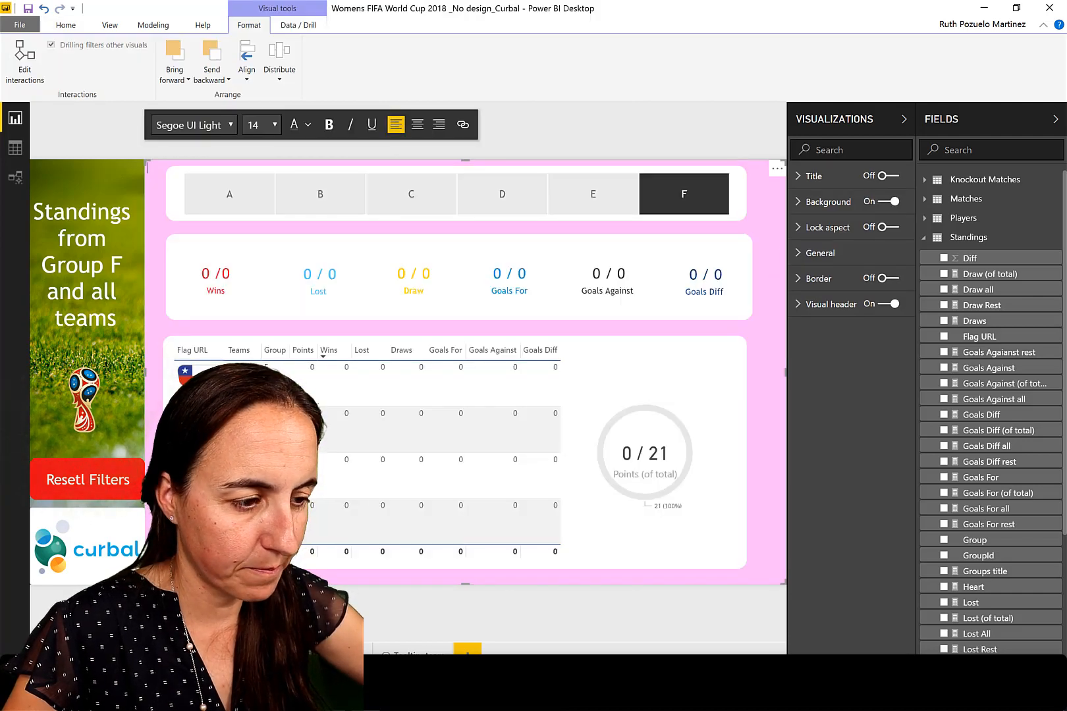
click(227, 652)
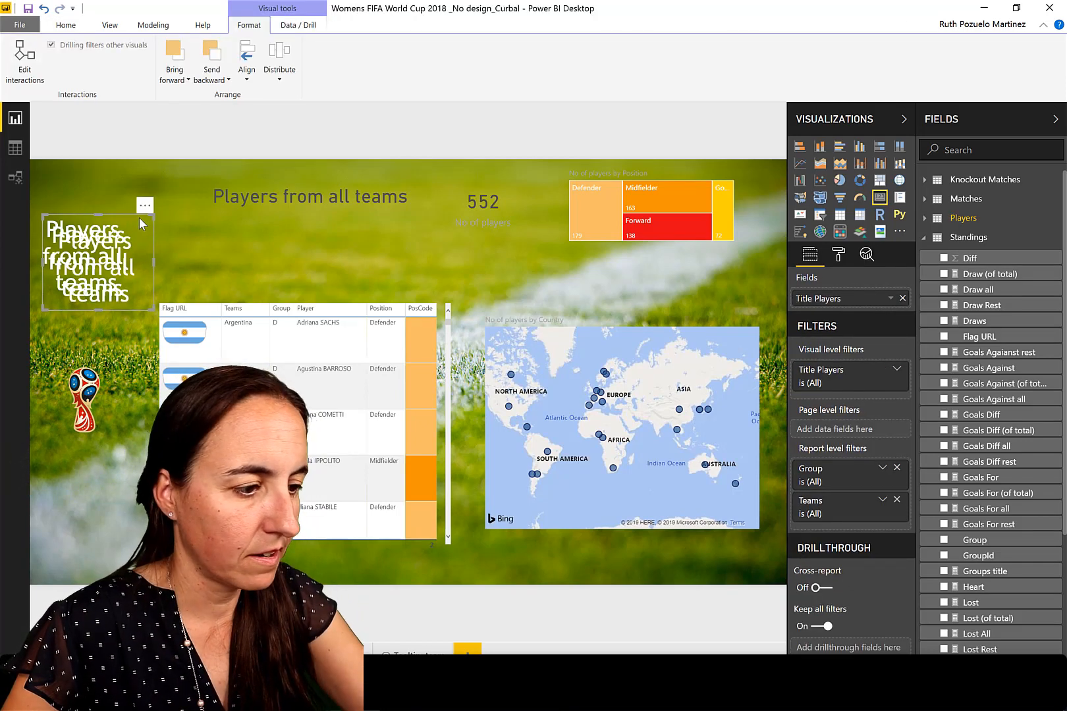
key(ctrl+z)
key(ctrl+z)
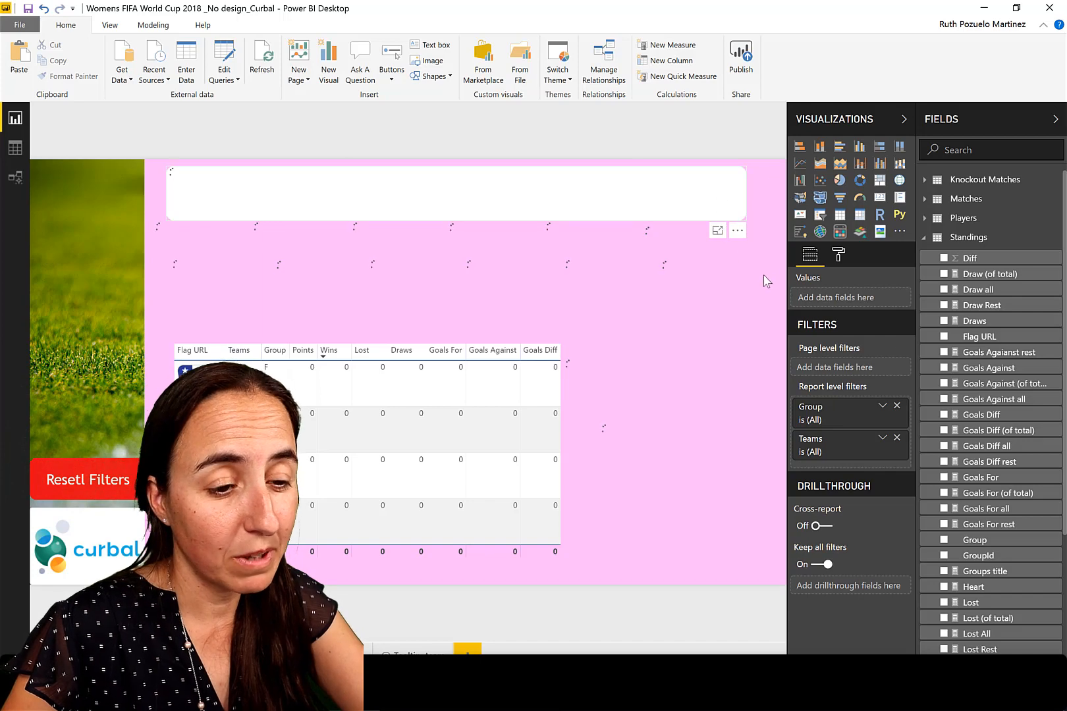
- Select the pink background text box on the standings page as the object to copy
click(780, 172)
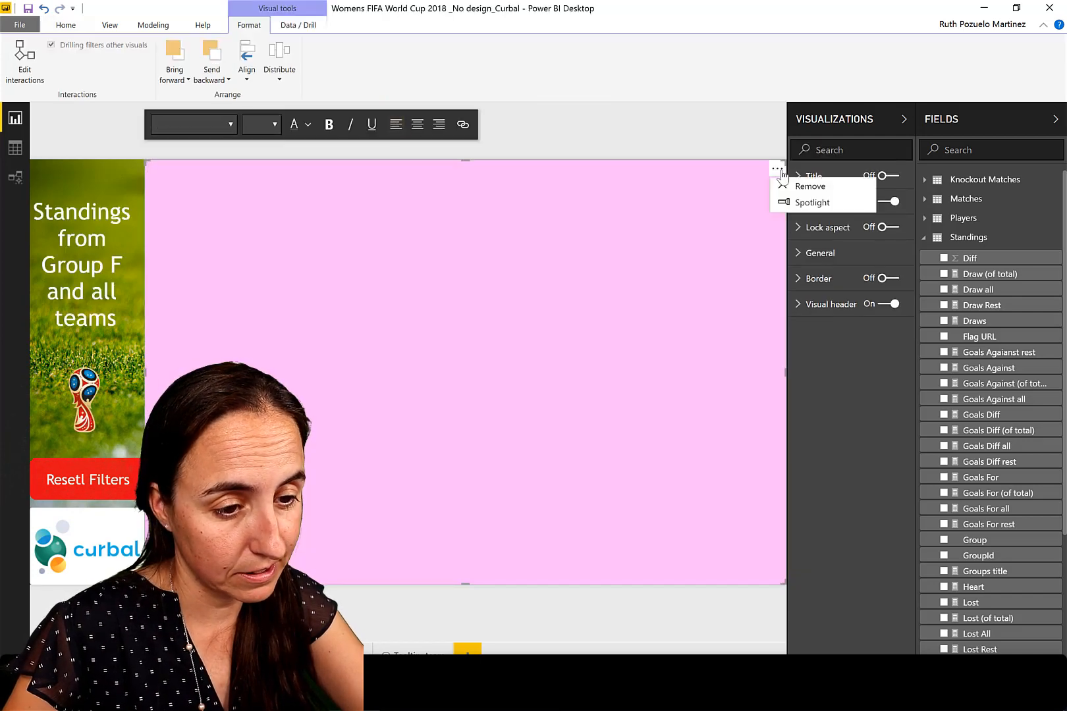
click(764, 169)
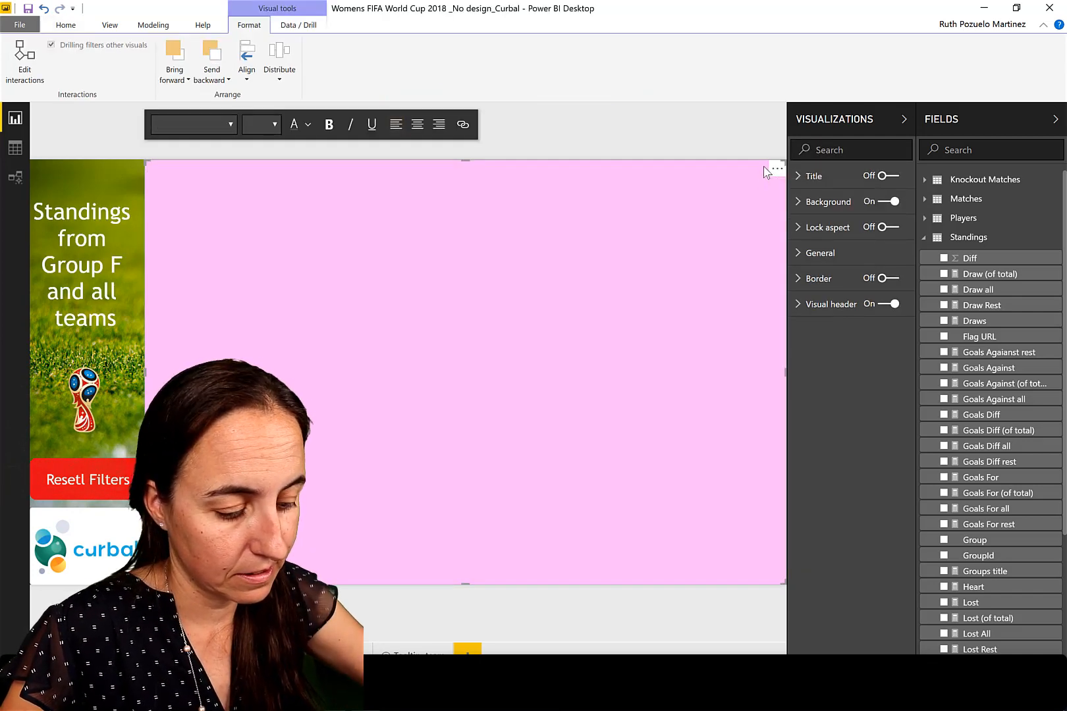
- Copy the pink background box from the standings page to the players page and send it to the back
key(ctrl+shift+b)
click(164, 653)
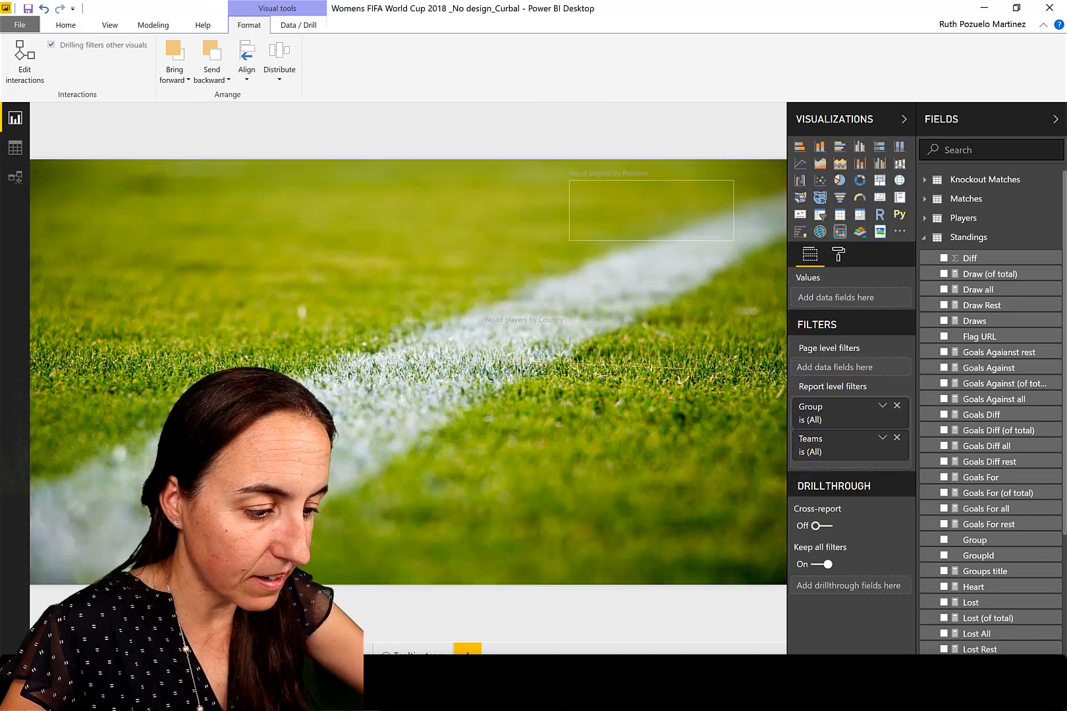
key(ctrl+v)
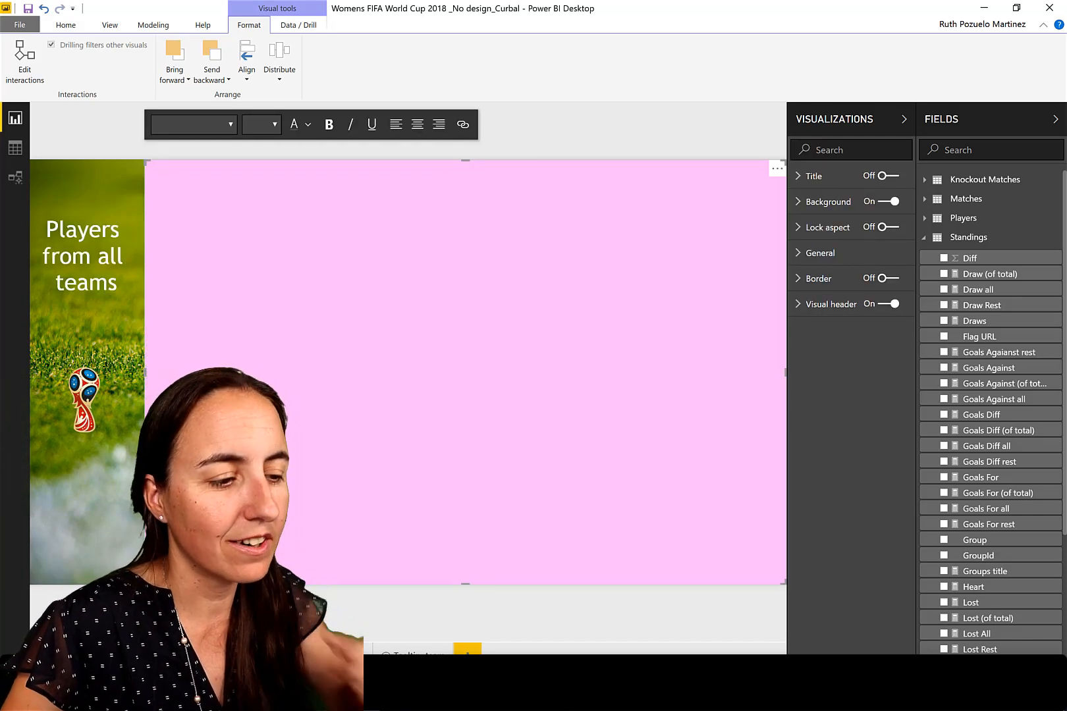
click(211, 69)
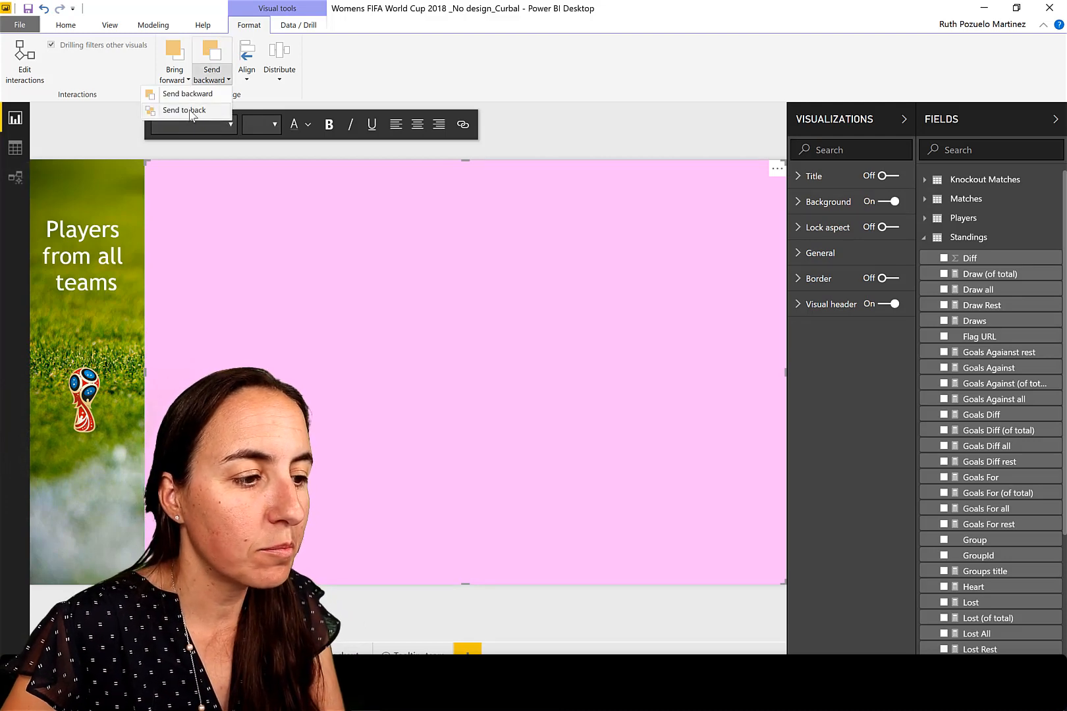
click(189, 110)
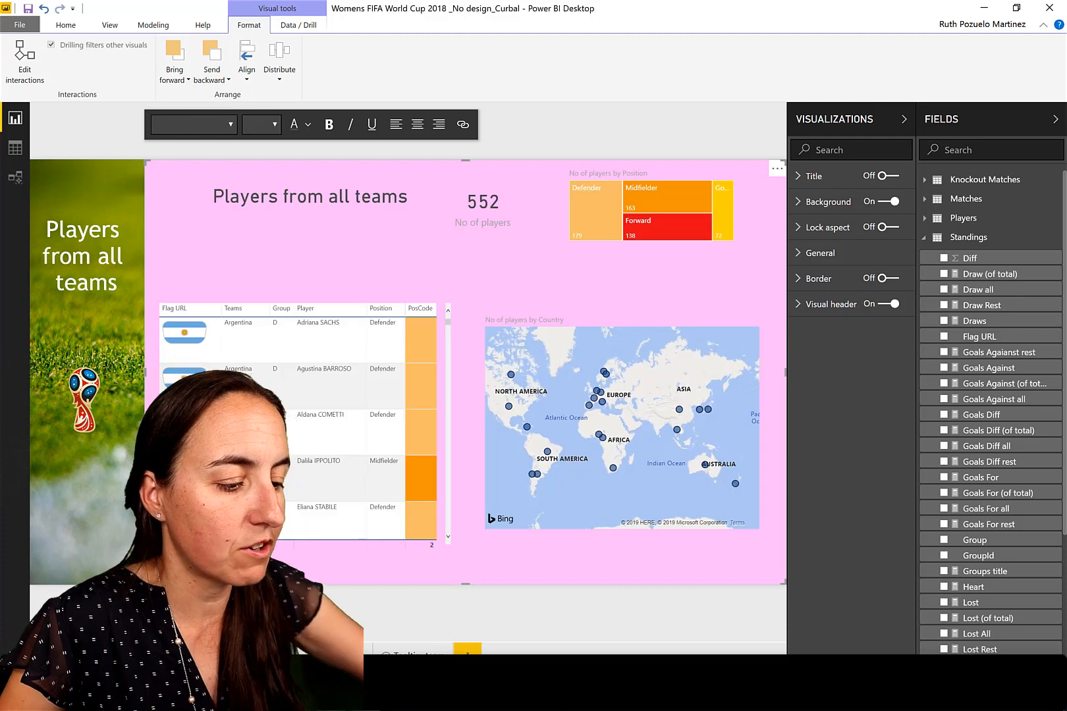
- Copy the reset-filters button and the Curbal logo from the standings page to the players page
click(227, 650)
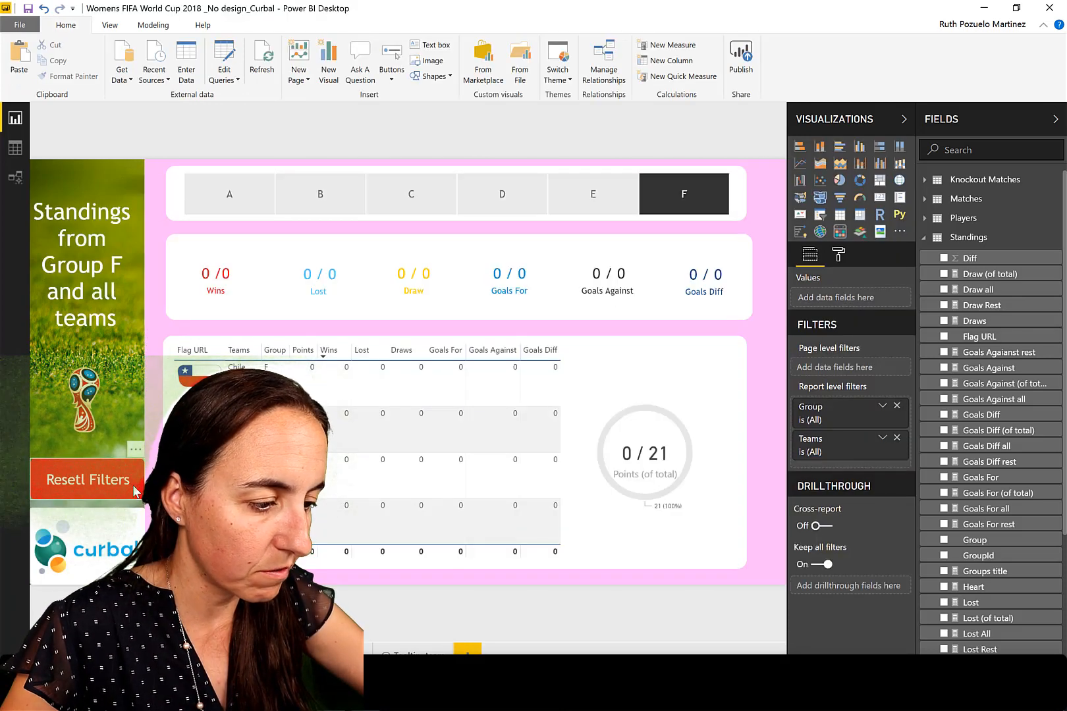
click(133, 489)
click(131, 527)
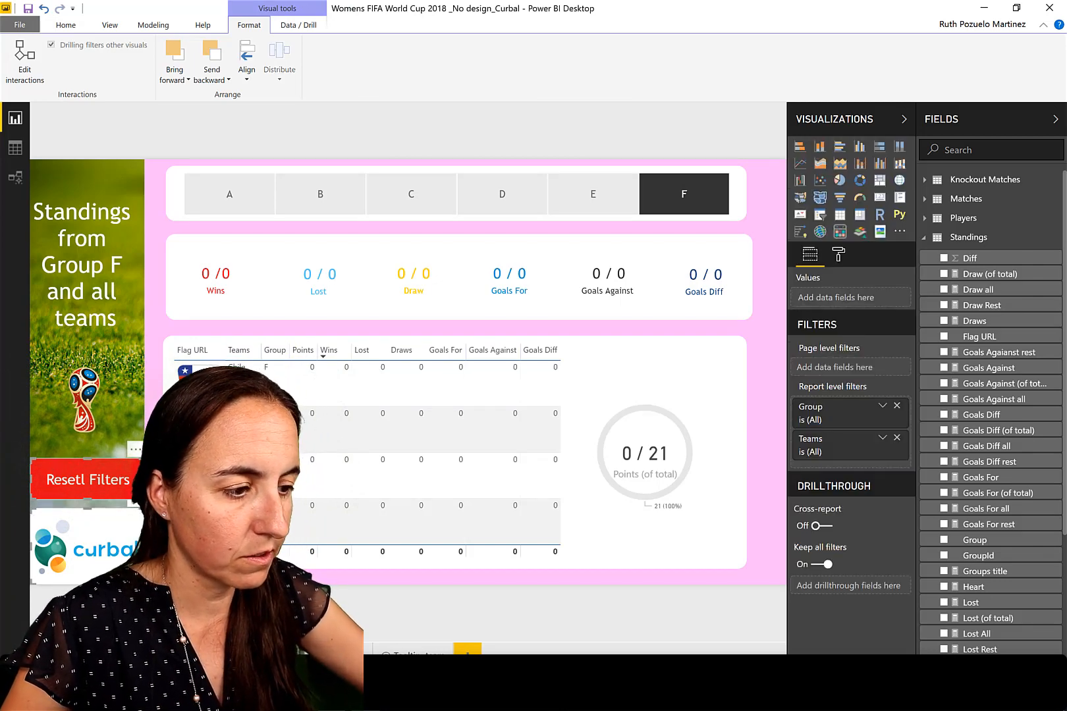
click(197, 654)
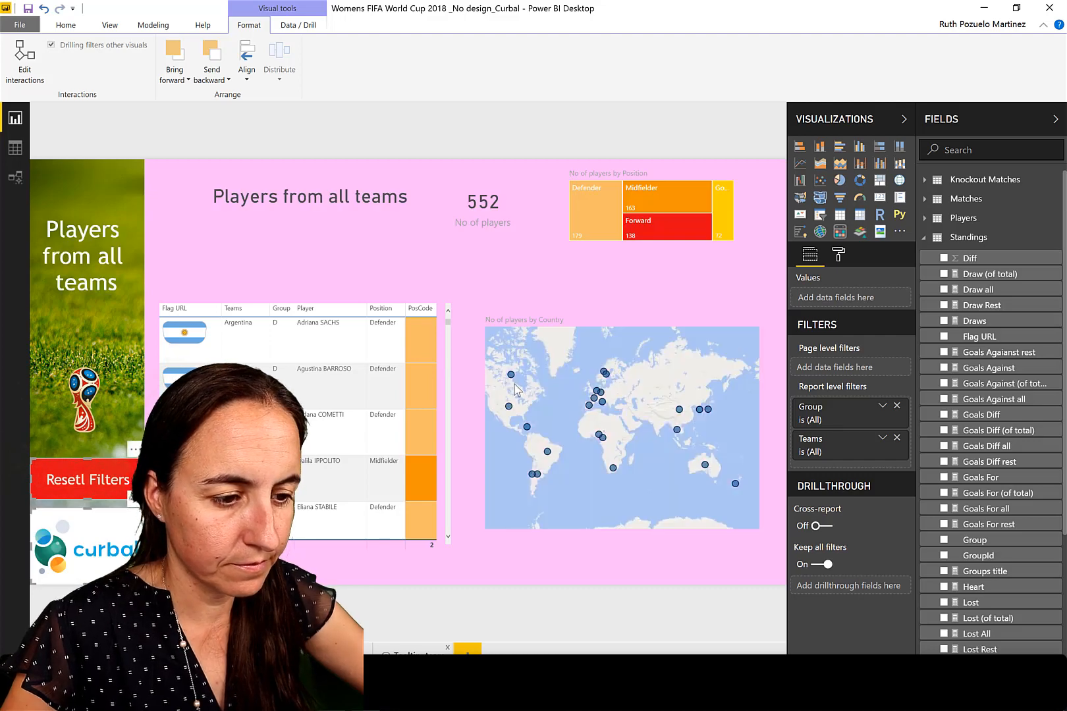
- Shrink the country map from its upper-left corner and enlarge the players table toward the freed space
click(484, 321)
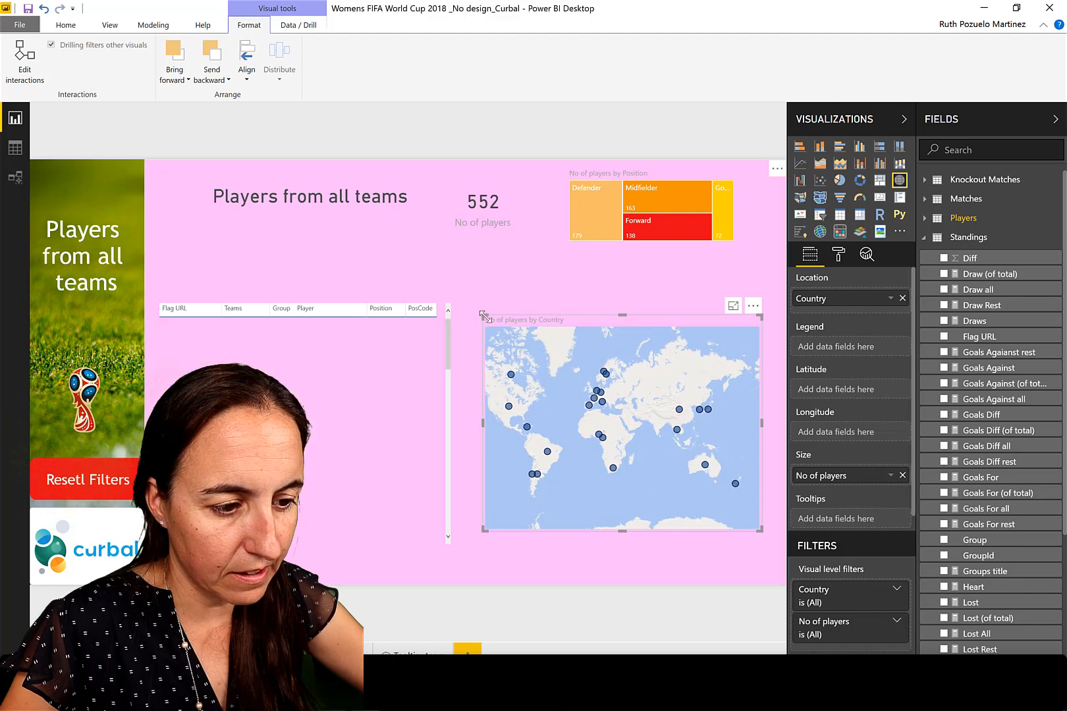
drag(484, 317, 565, 339)
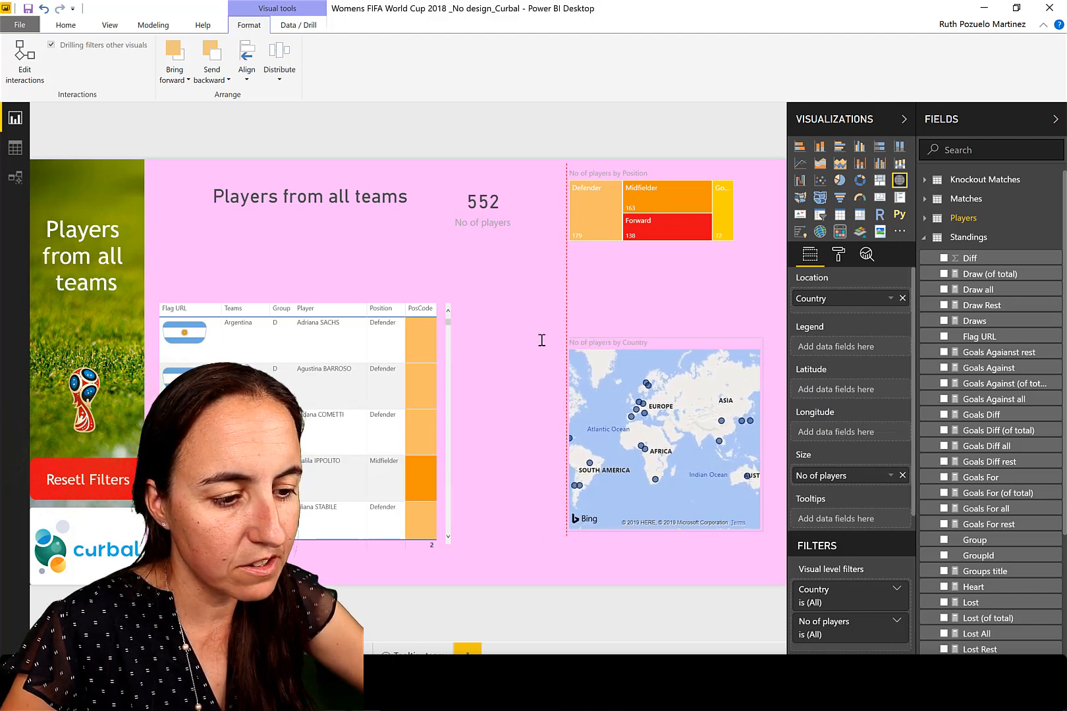
click(446, 541)
drag(450, 547, 520, 568)
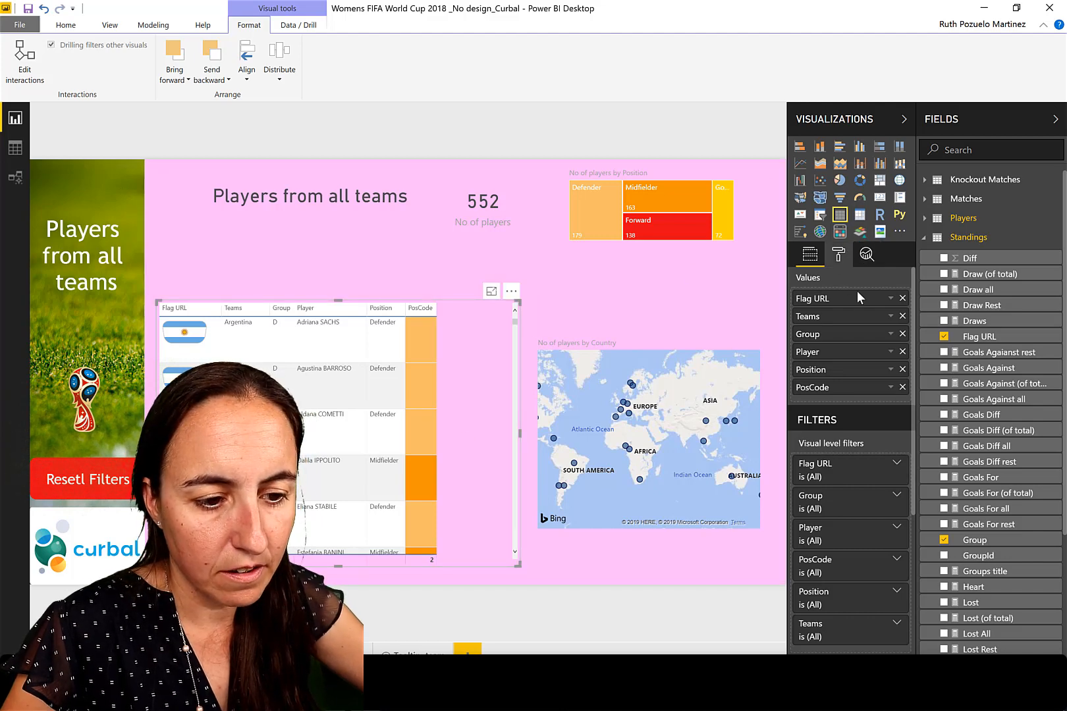
- Set the players table's text size to 12 for the grid, column headers and values
click(838, 254)
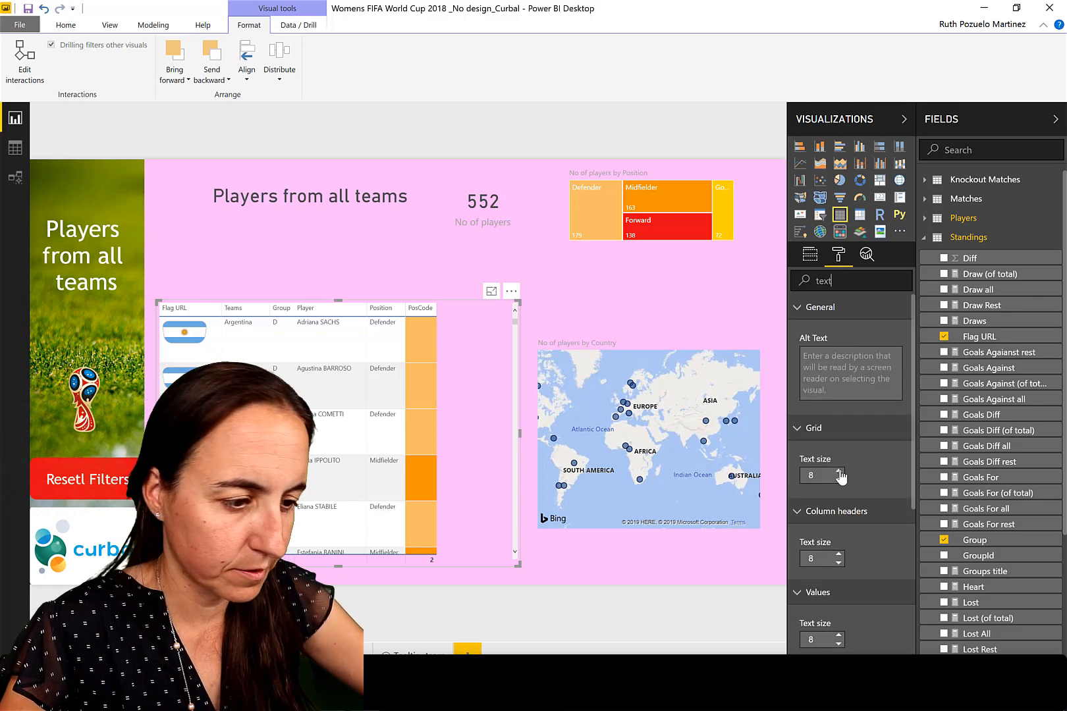
click(839, 471)
click(839, 470)
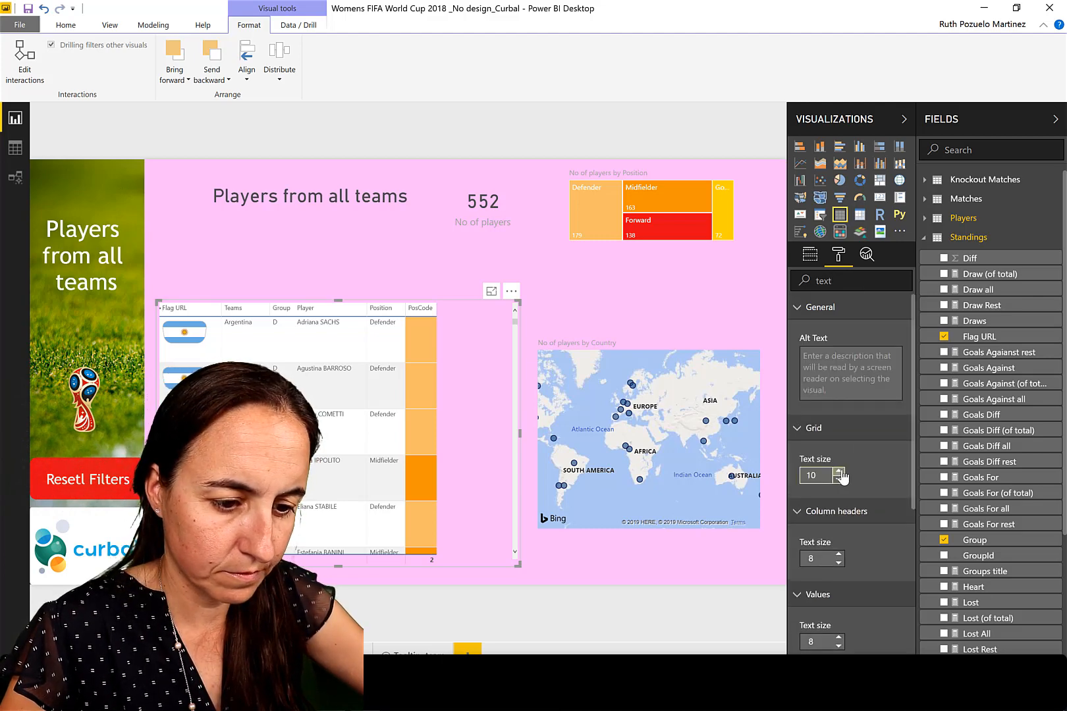
click(839, 470)
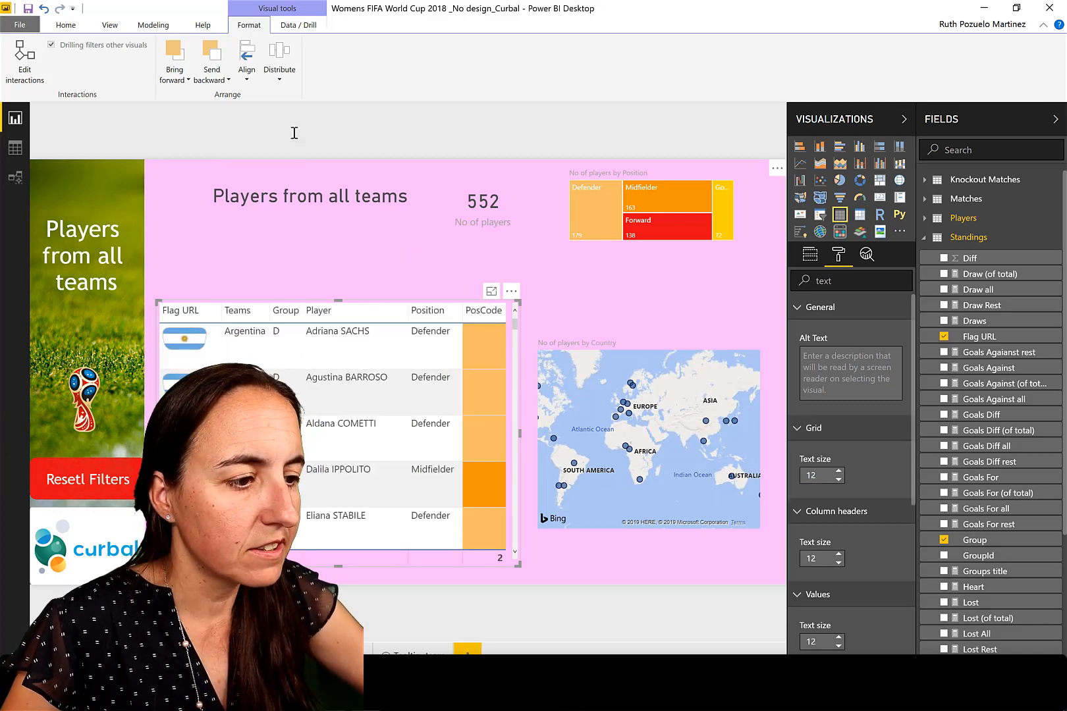
- Insert an empty text box and stretch it into a panel that covers the players table and the map
click(31, 63)
double_click(153, 307)
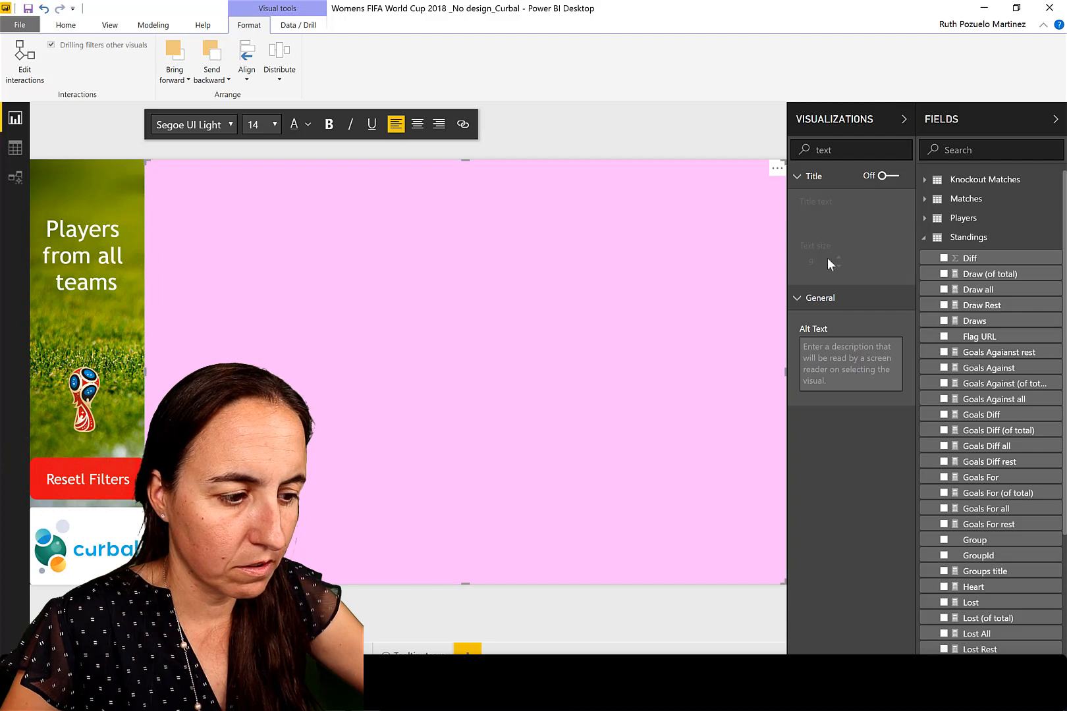
click(643, 589)
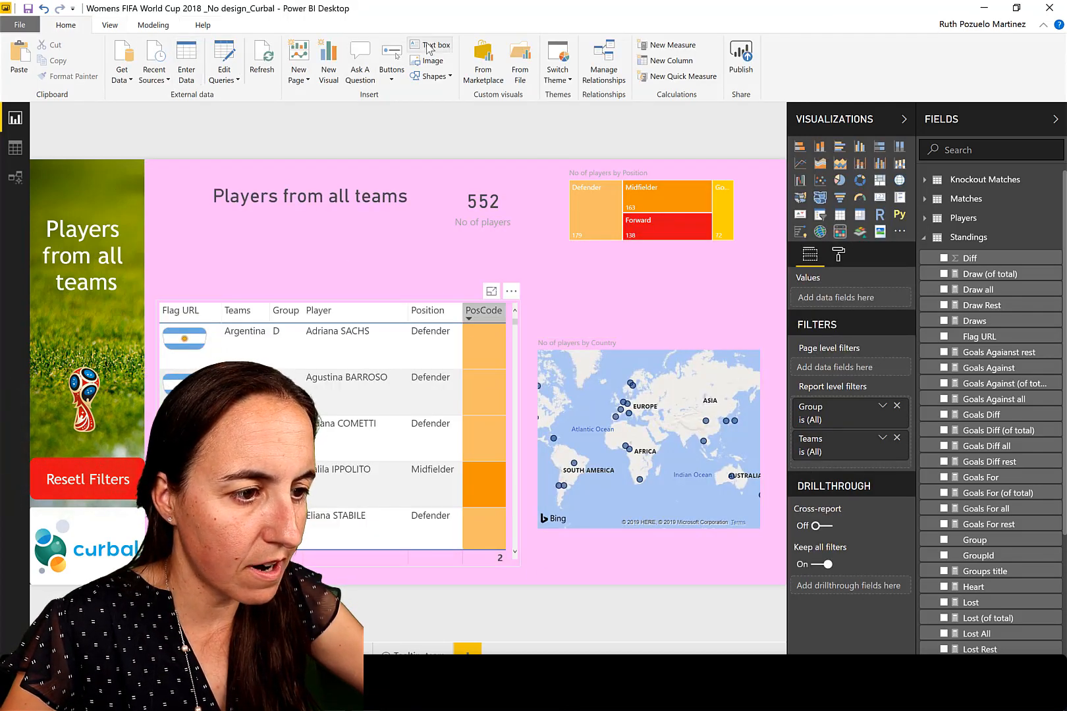
click(190, 297)
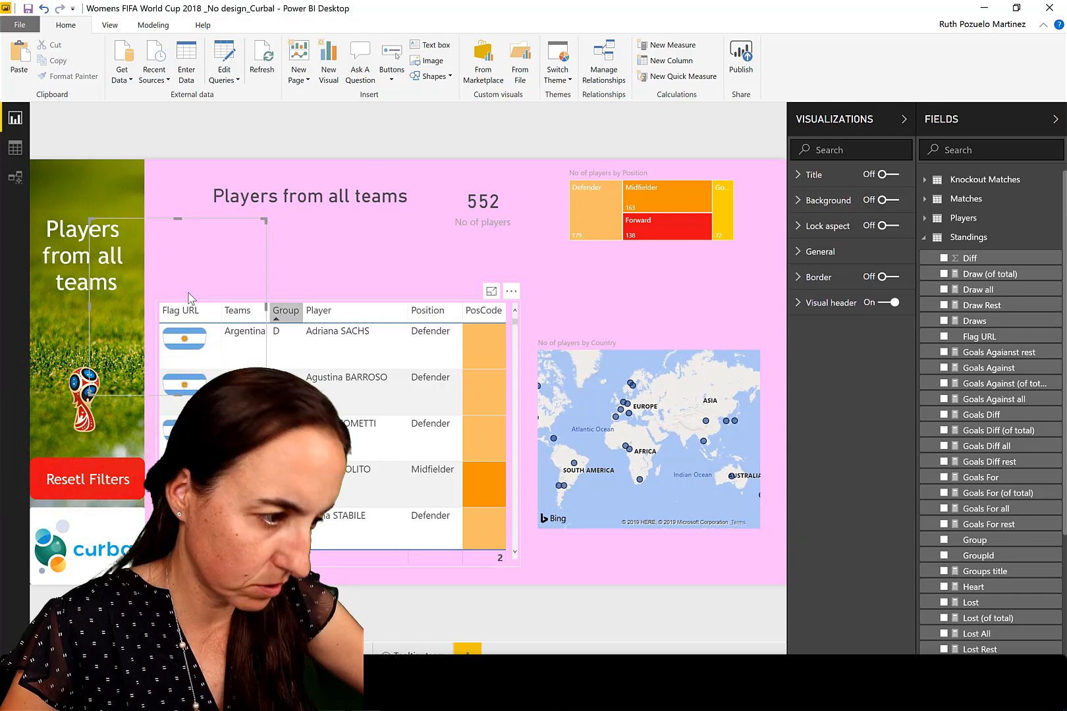
click(264, 231)
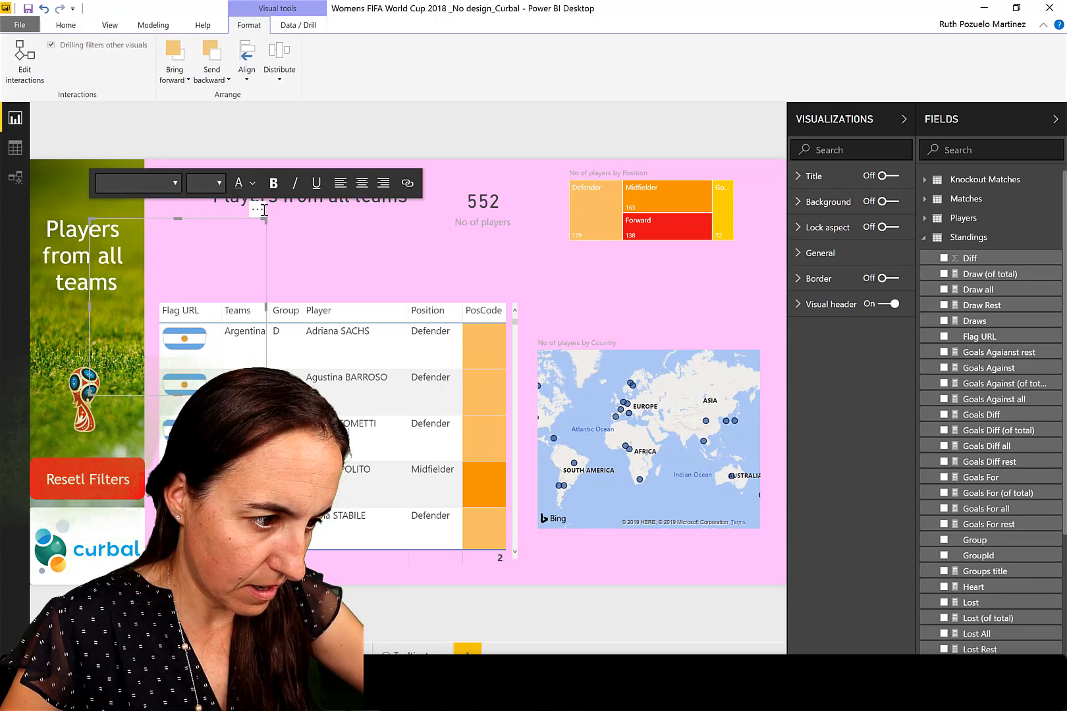
mouse_move(318, 251)
mouse_down()
mouse_move(338, 252)
mouse_move(328, 246)
mouse_move(330, 258)
mouse_up()
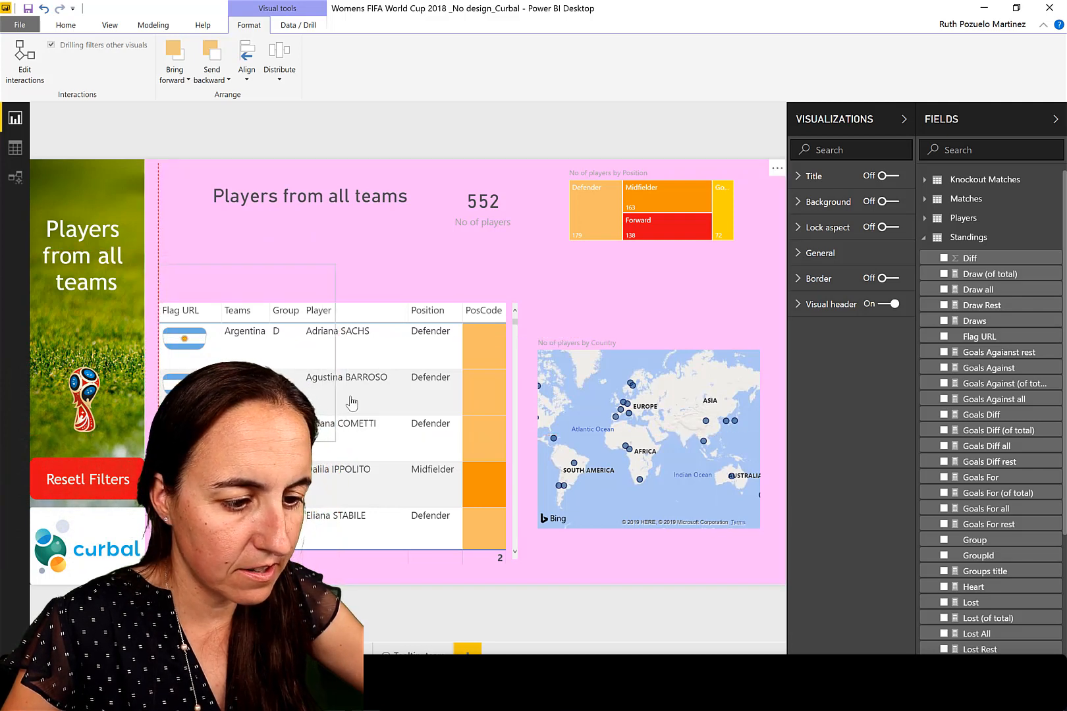
drag(349, 382, 348, 382)
drag(334, 439, 779, 575)
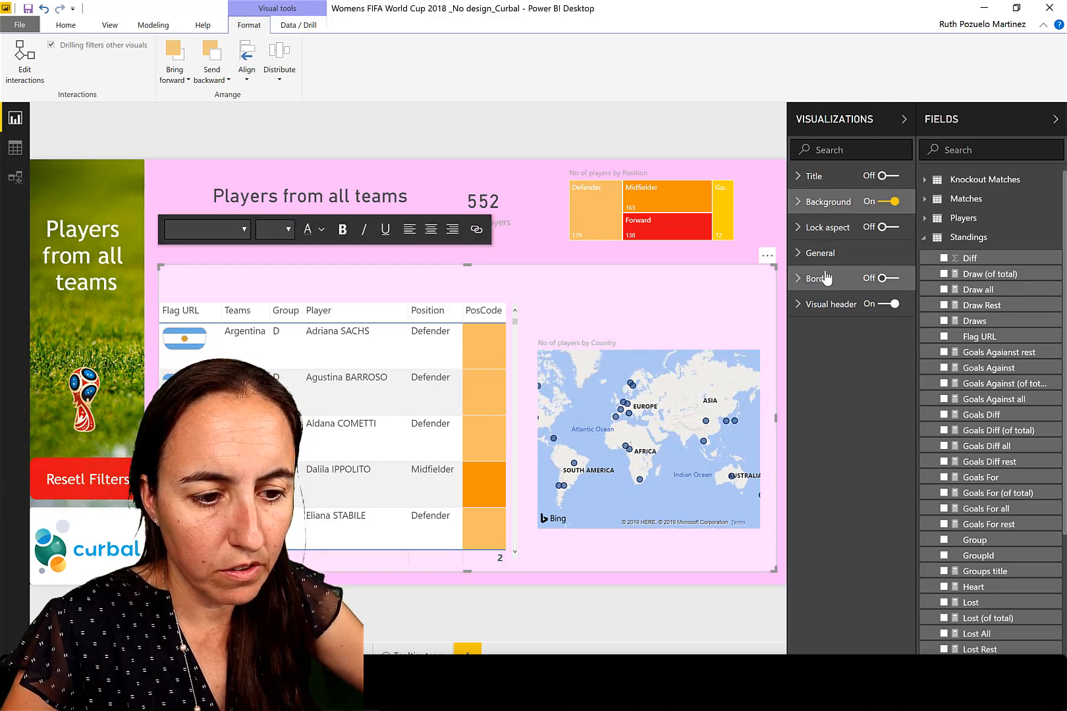
- Turn on the new panel's border, colour it white and set its radius to 16
click(819, 279)
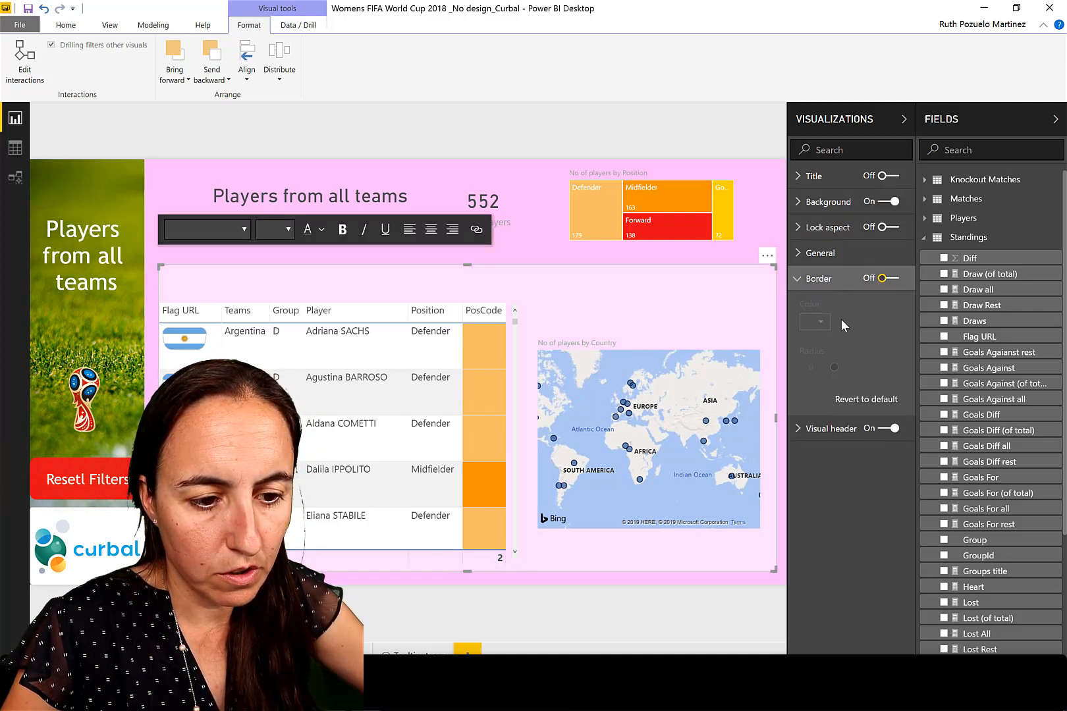
click(816, 322)
click(817, 322)
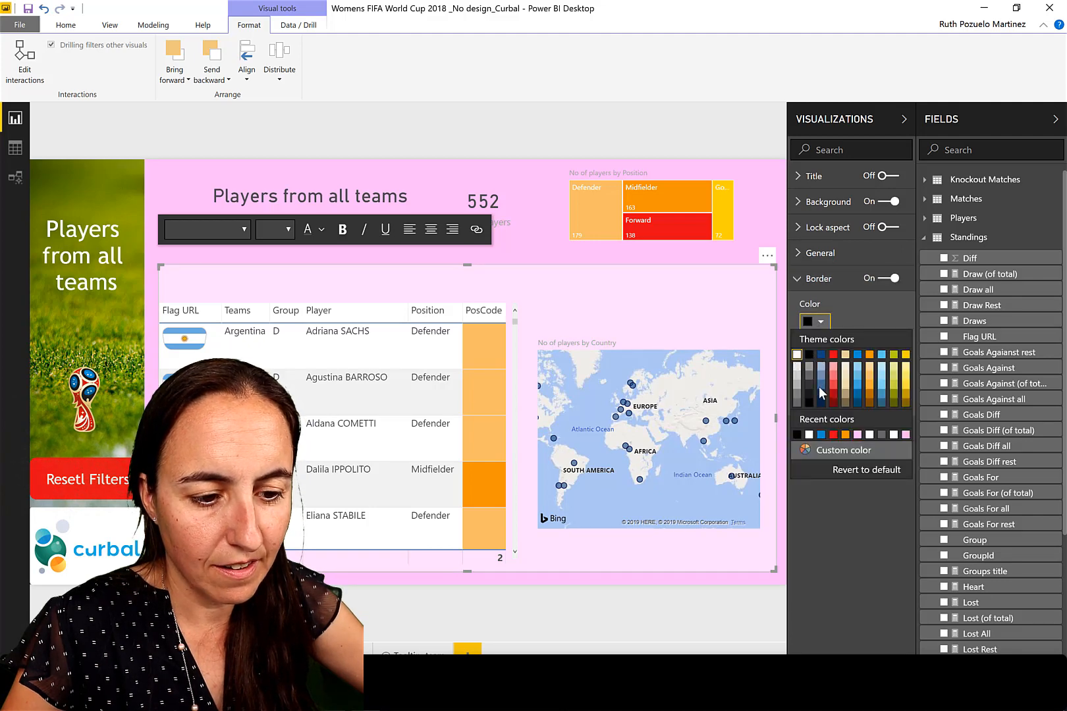
click(821, 394)
click(811, 367)
text(16)
key(Return)
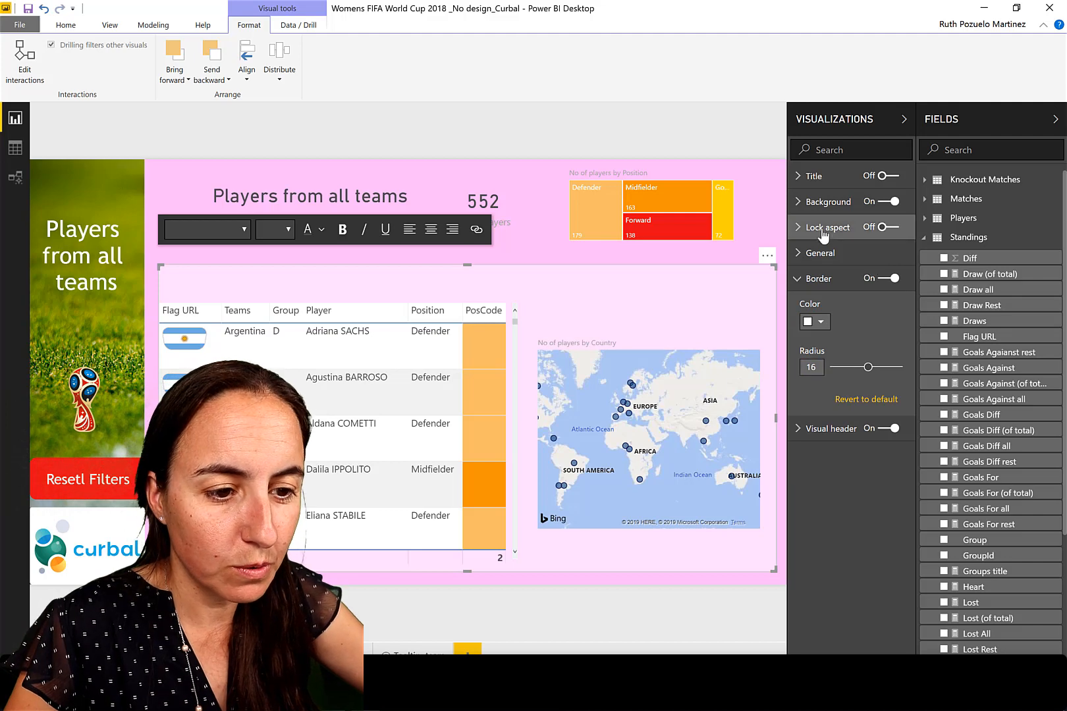
- Set the panel's white background to 0% transparency
click(823, 202)
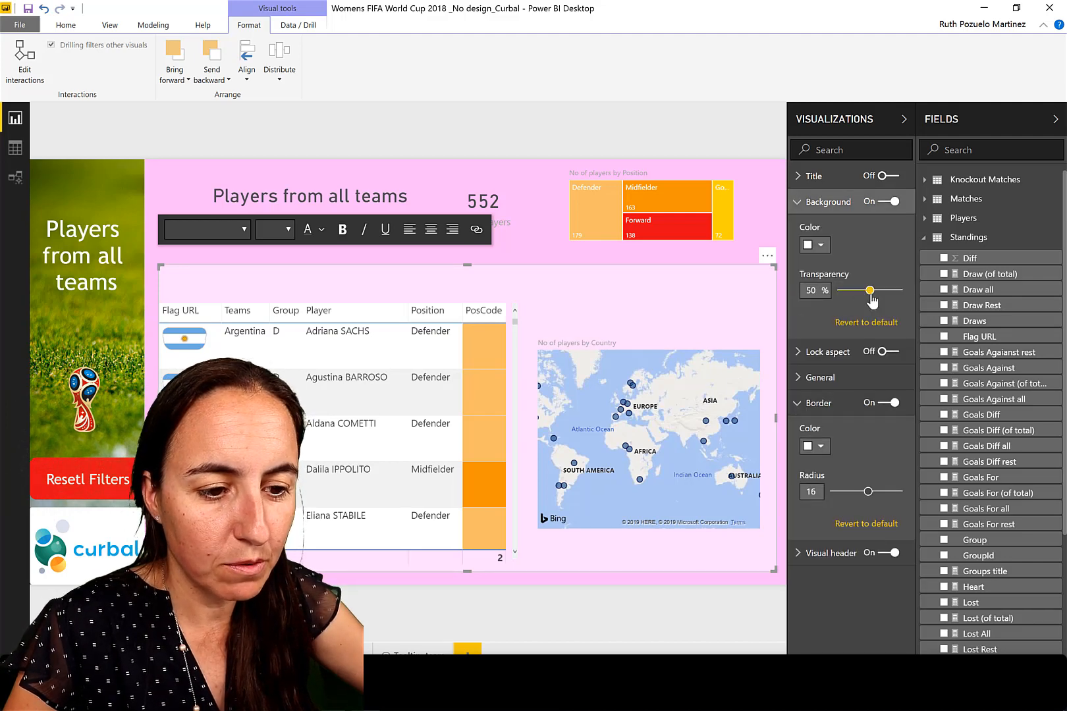
double_click(814, 290)
text(0)
- Send the white panel to the back, followed by the pink background box, so the table and map sit on top
click(533, 309)
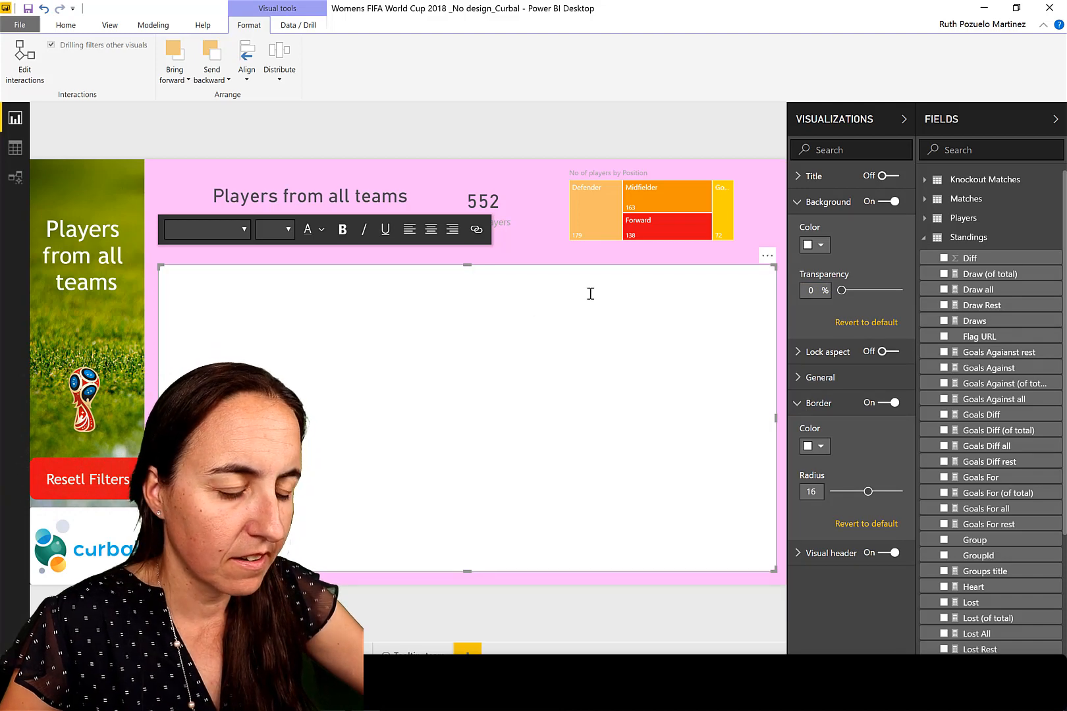
click(507, 252)
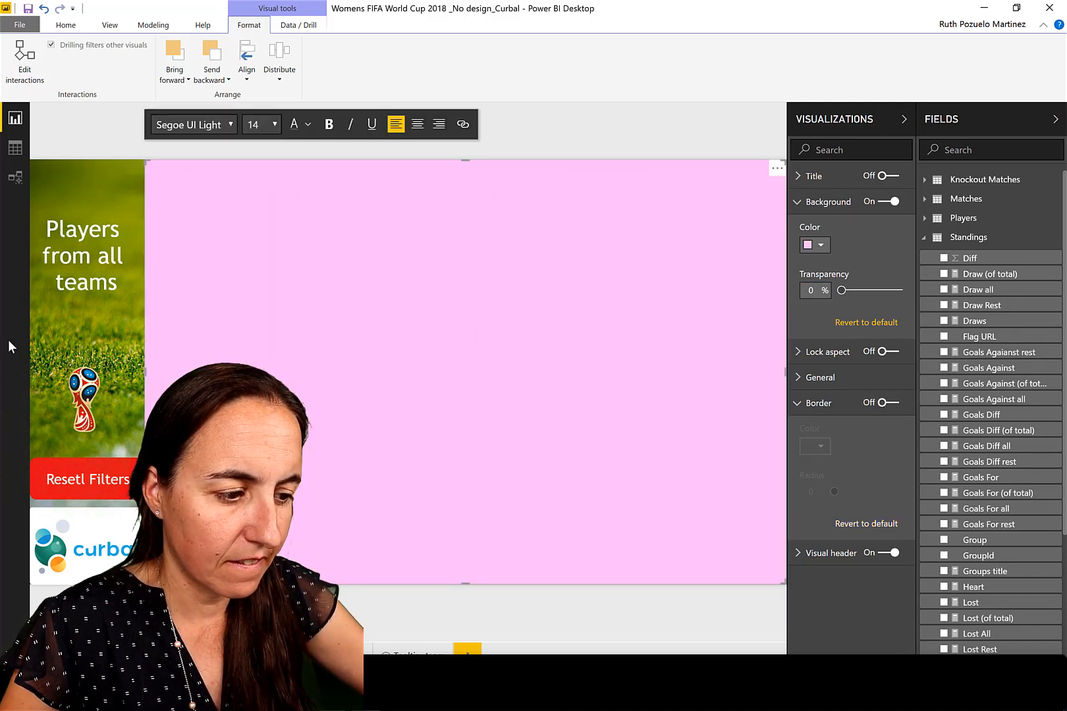
click(181, 255)
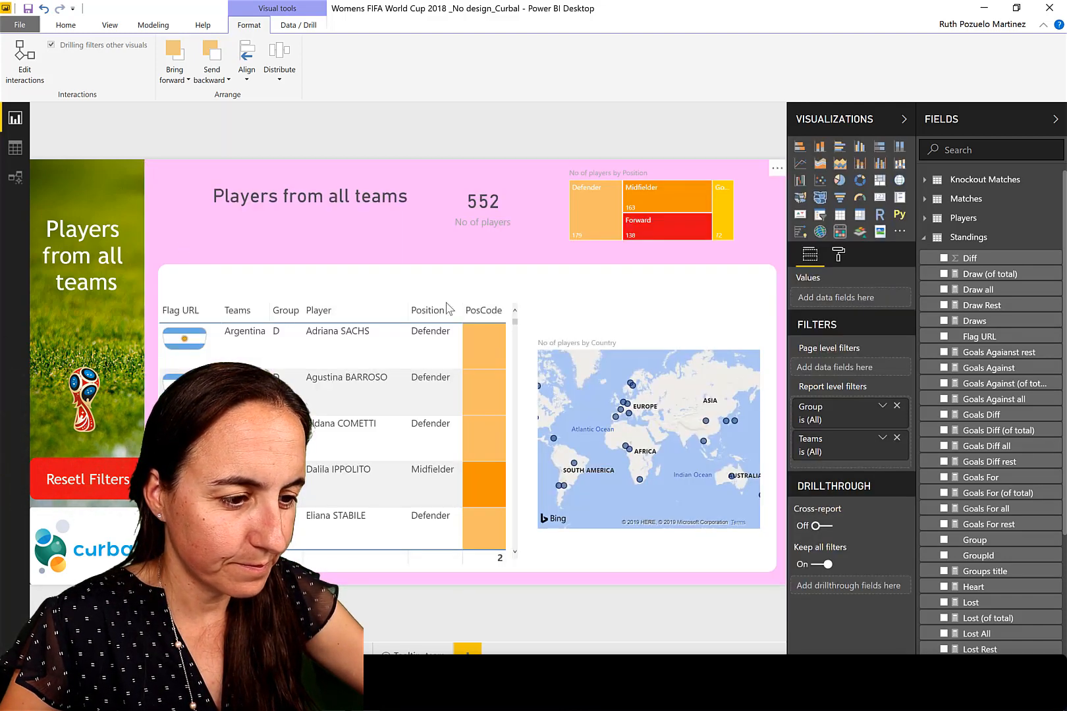
- Reposition the players table and the map slightly inside the white panel and turn off the map's title
drag(517, 299, 525, 290)
click(660, 342)
drag(659, 341, 663, 331)
click(838, 254)
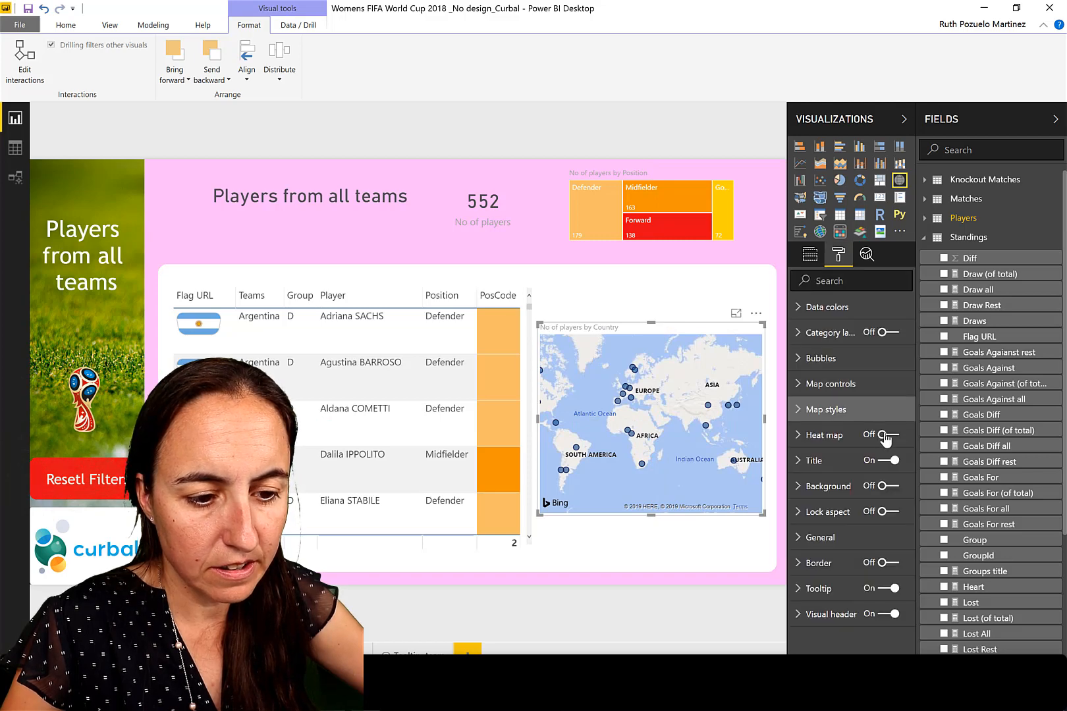
click(889, 460)
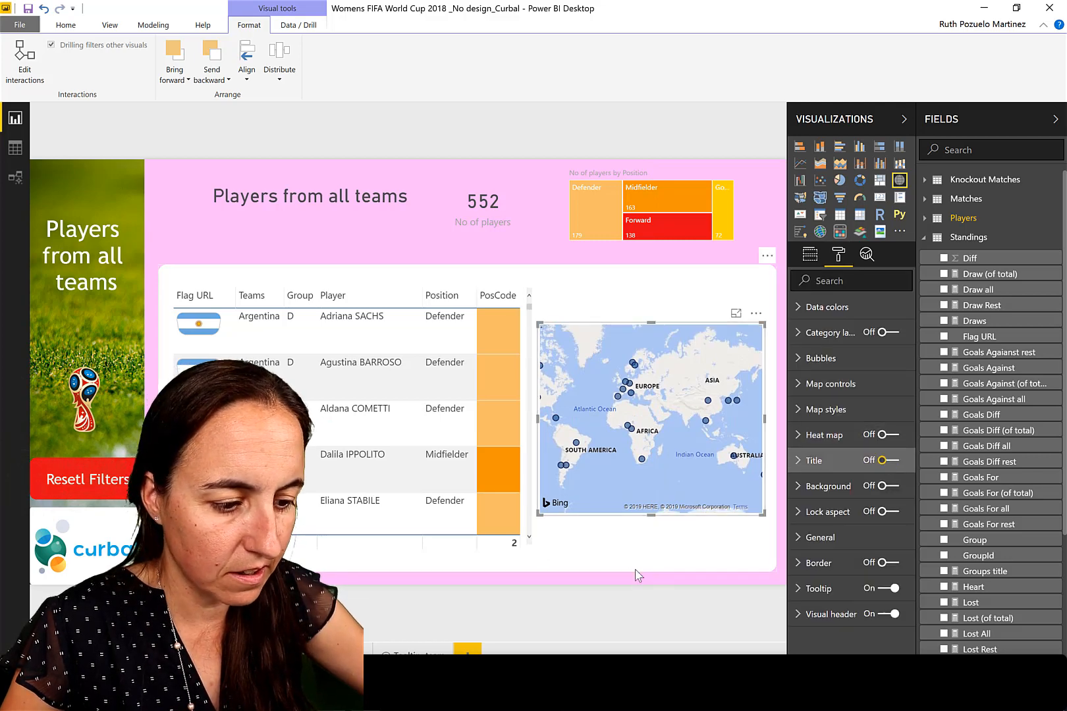
- Raise the white panel's lower edge slightly and restore it and the pink box behind the other visuals
click(467, 569)
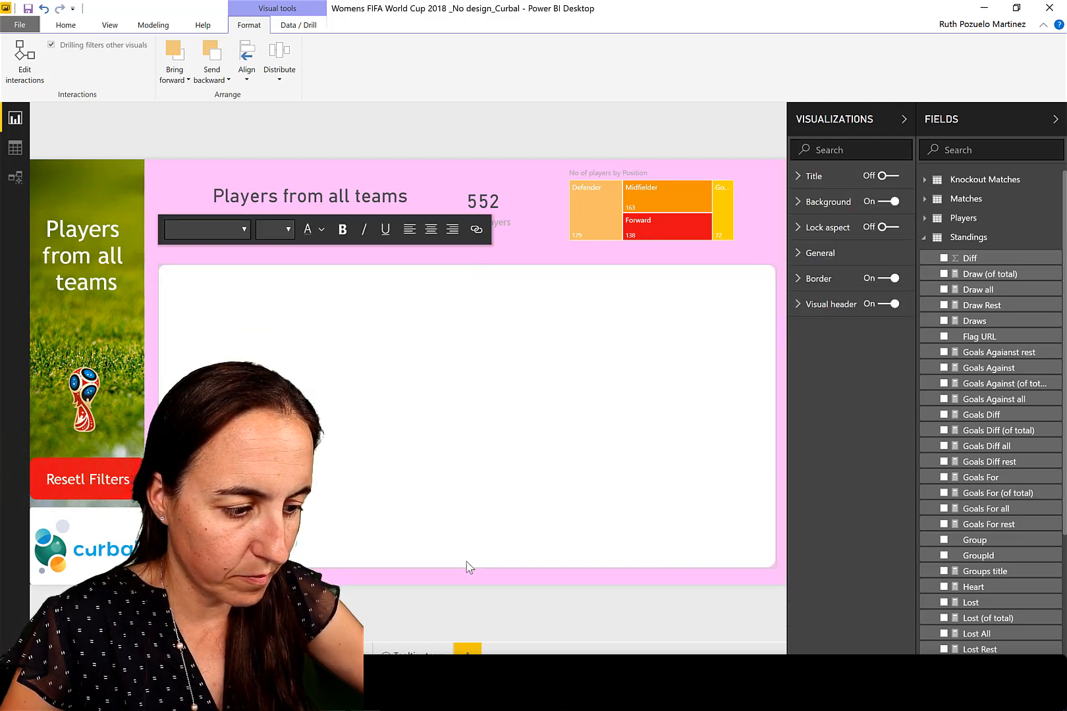
click(521, 483)
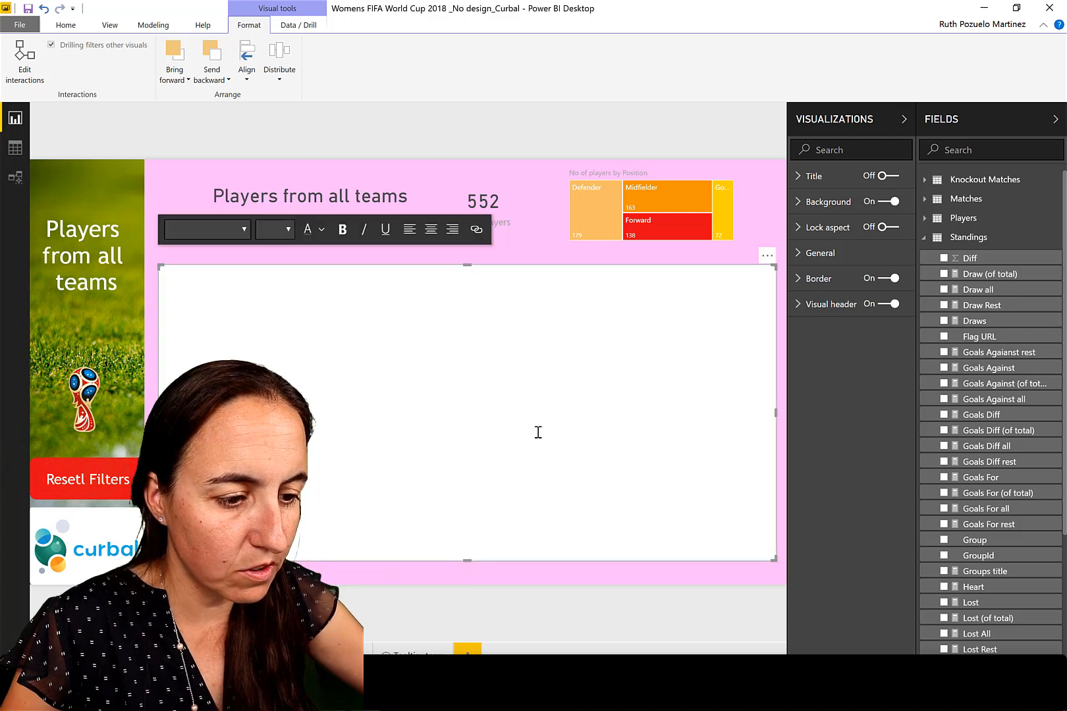
click(524, 251)
click(131, 324)
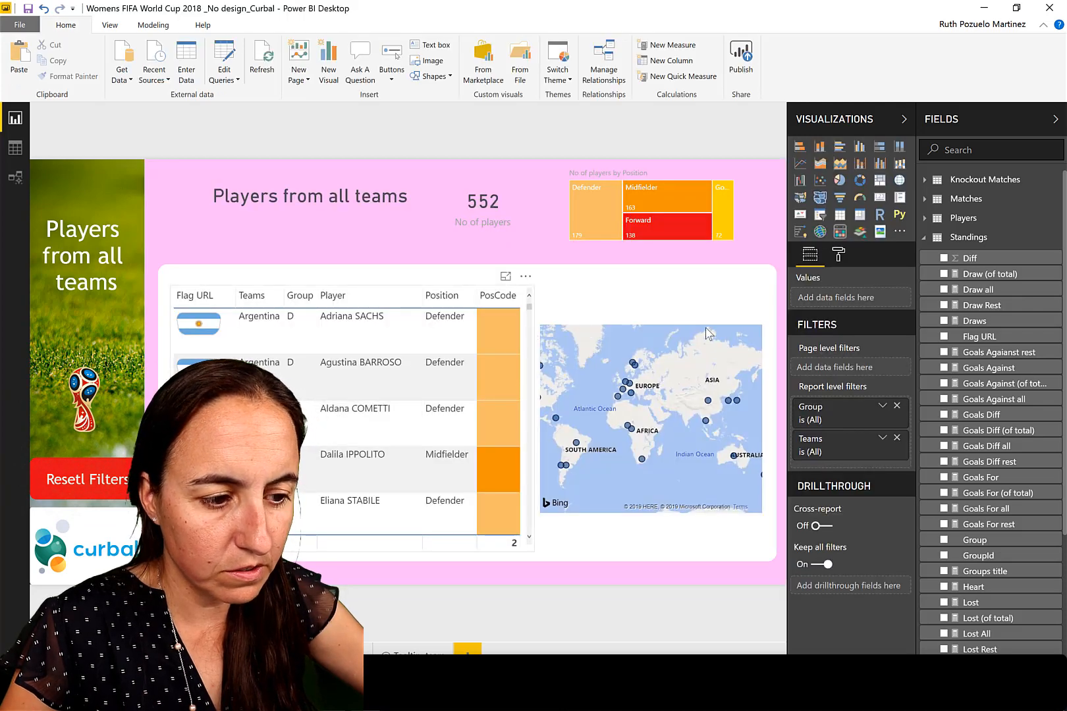
- Turn off the totals row of the players table and narrow the table slightly
click(836, 255)
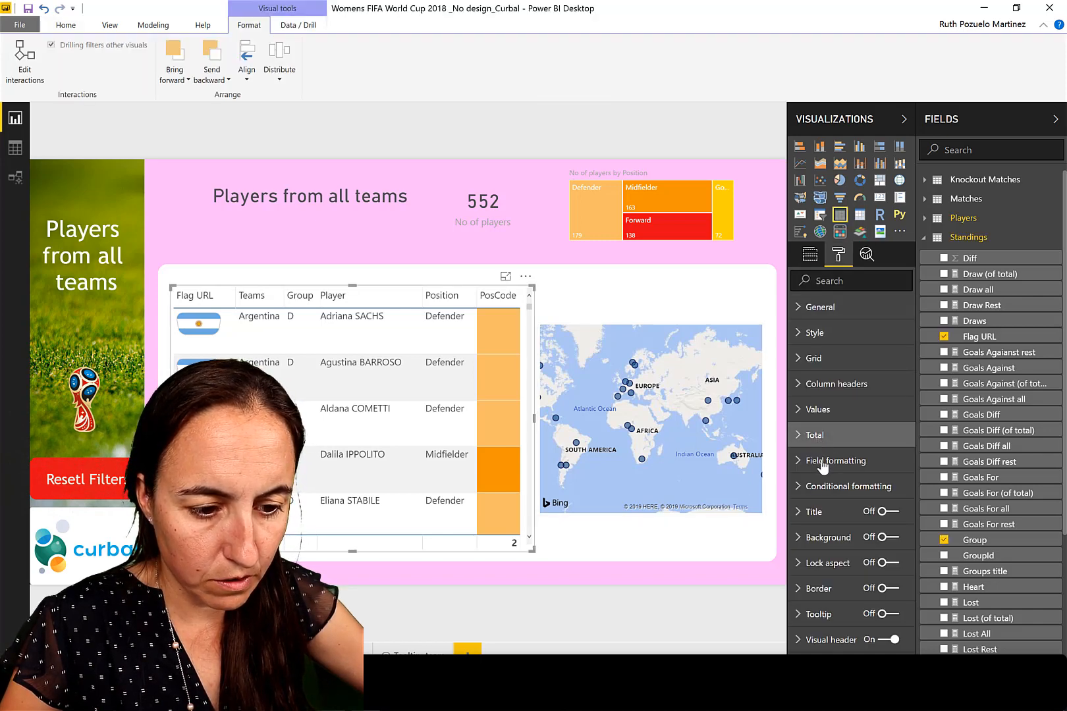
click(816, 437)
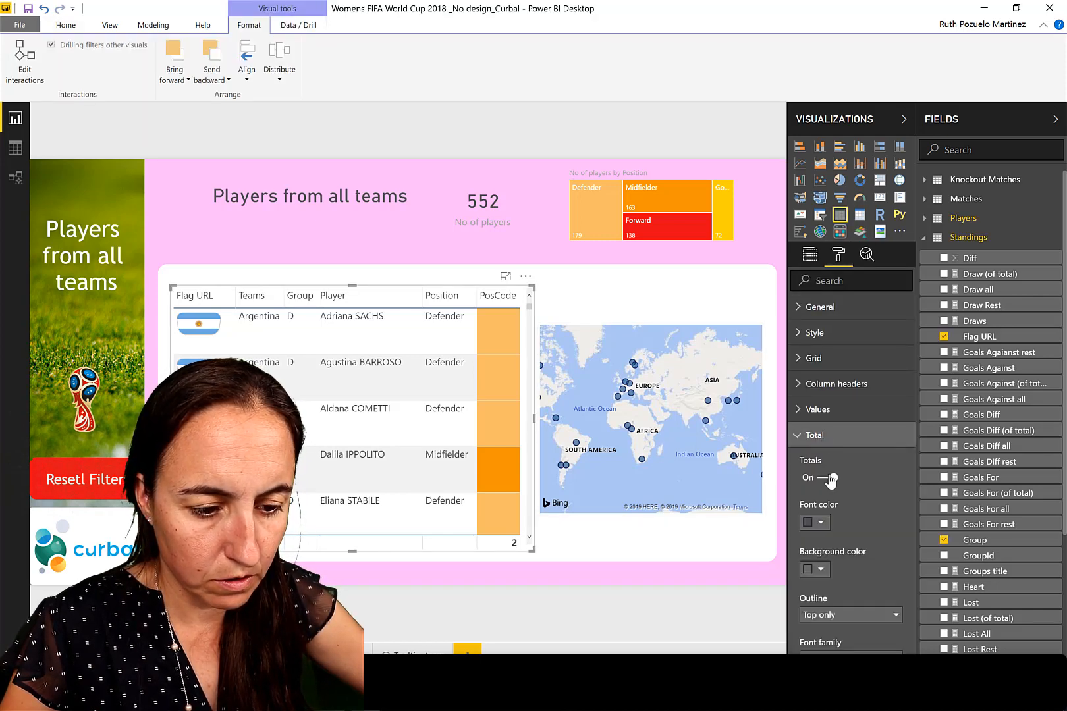
click(828, 481)
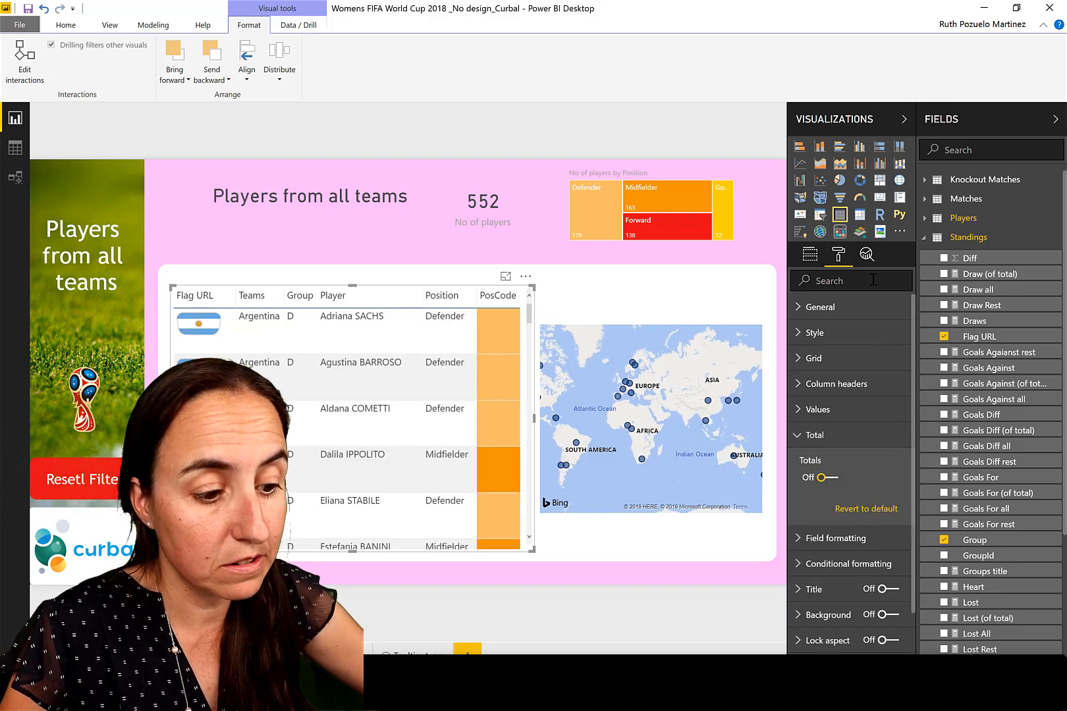
drag(532, 550, 529, 549)
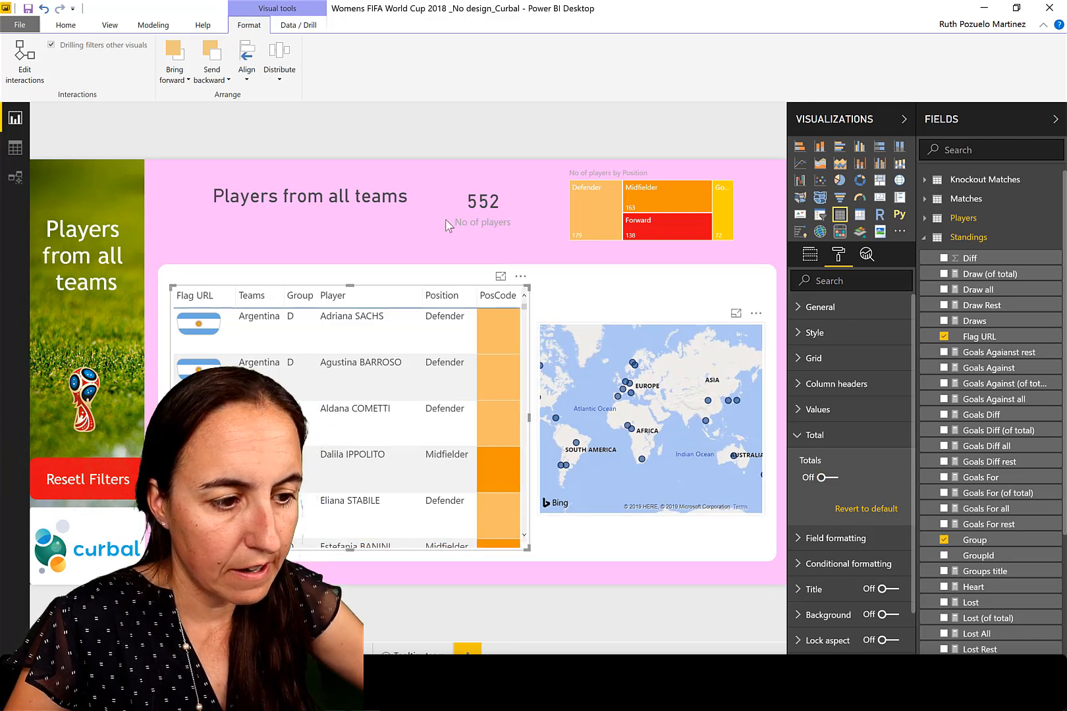
- Insert an empty text box and stretch it over the page title, the player-count card and the positions treemap
click(66, 25)
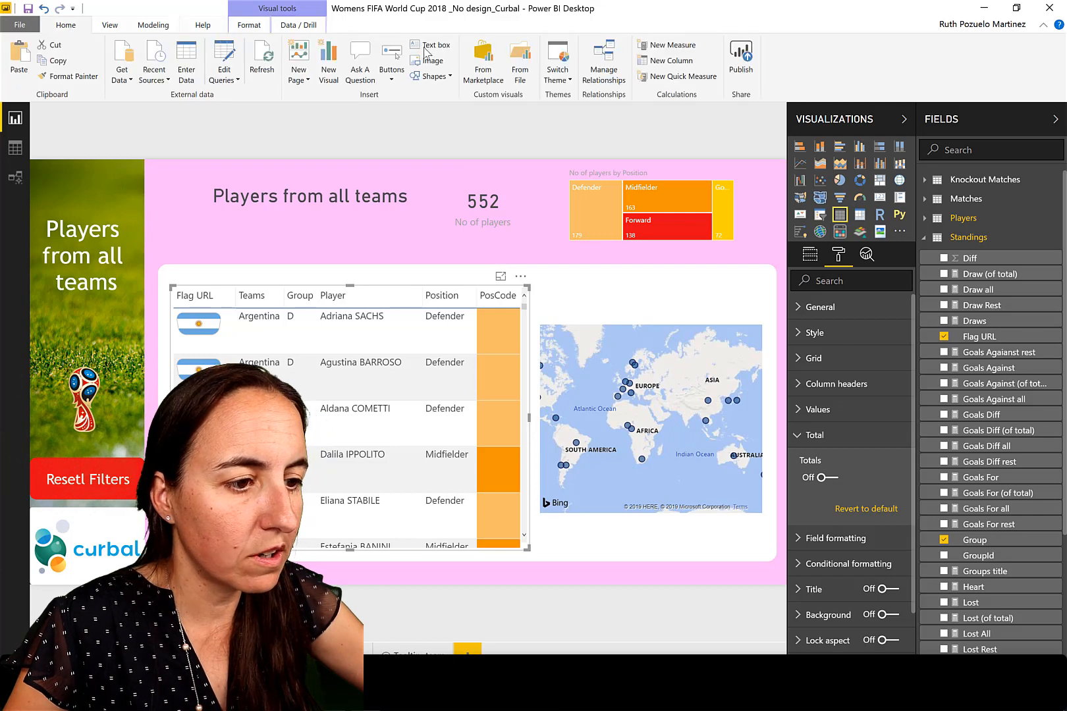
click(431, 45)
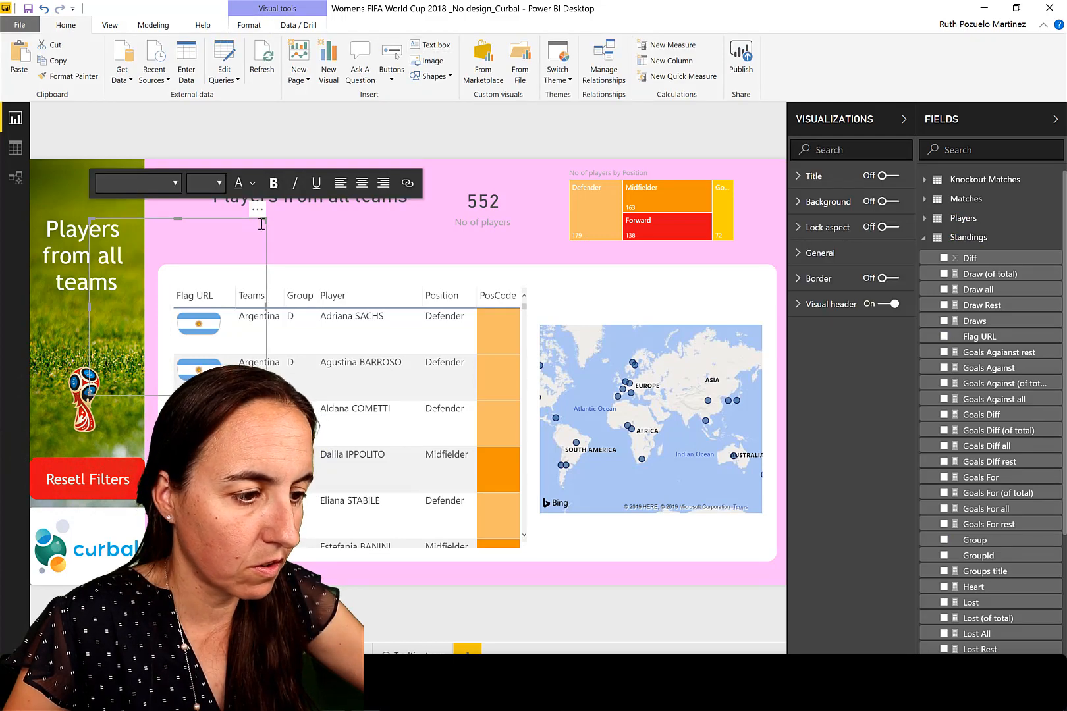
click(515, 190)
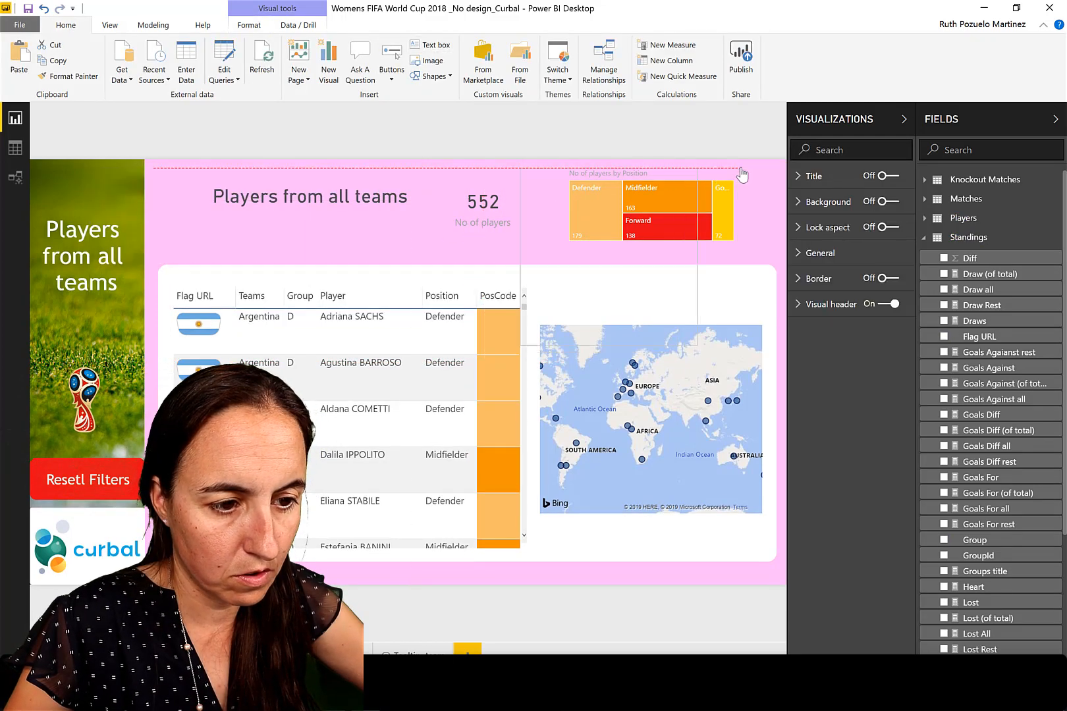
click(764, 172)
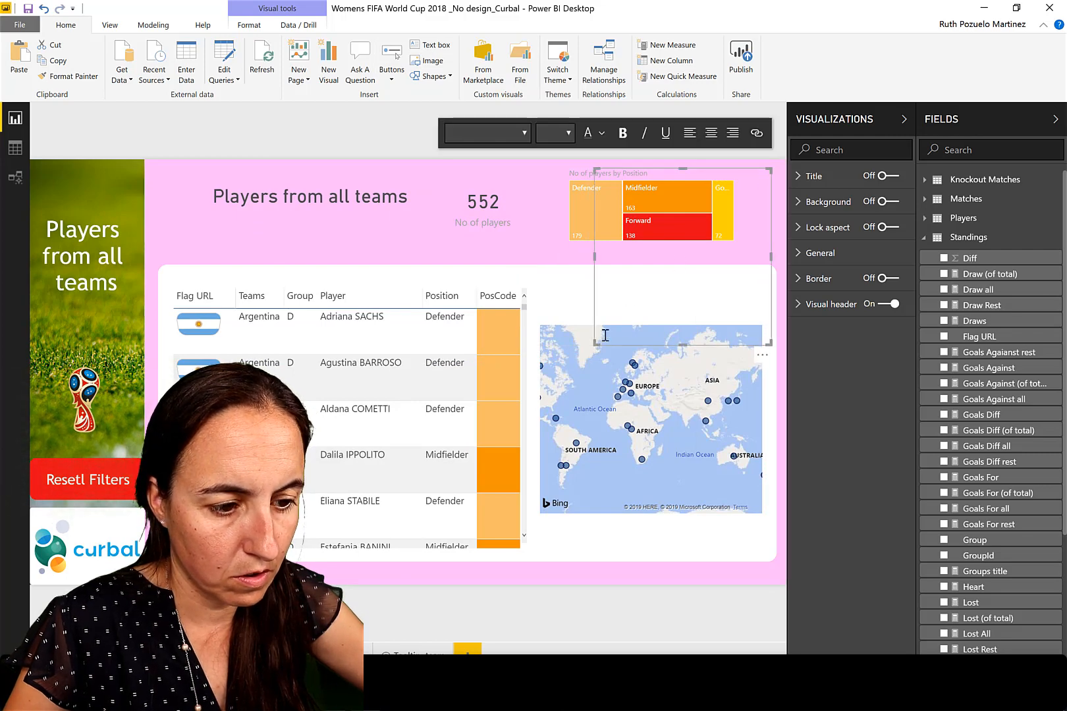
drag(596, 343, 170, 253)
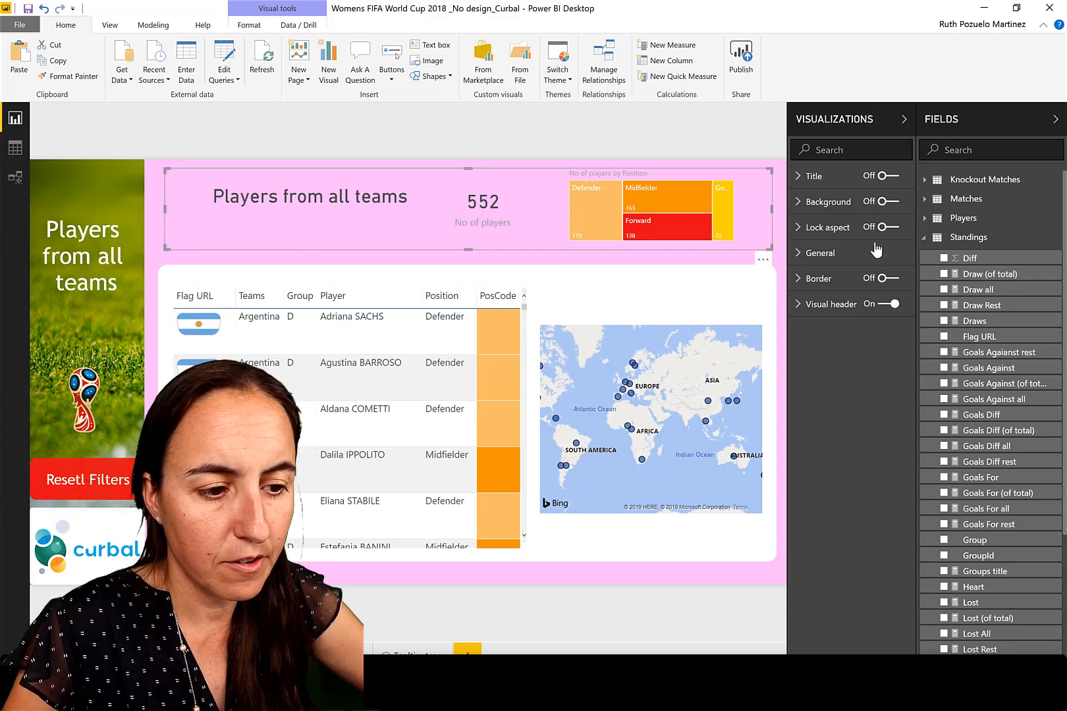
- Turn on the header text box's white background and set its transparency to 0%
click(811, 205)
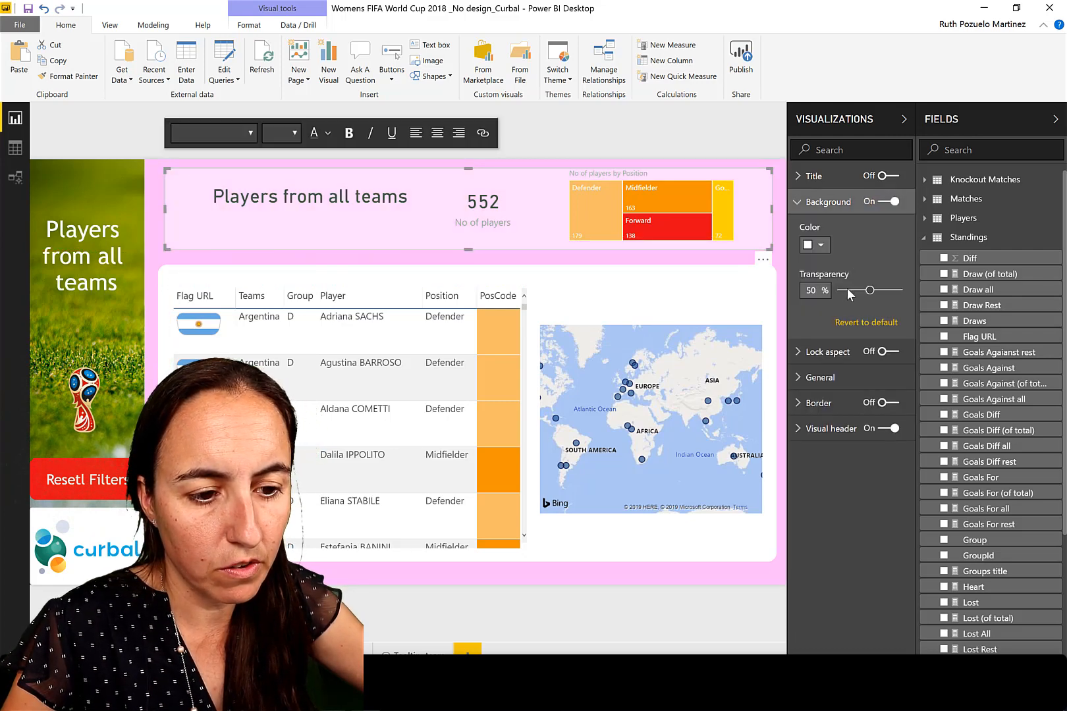
double_click(817, 290)
text(0)
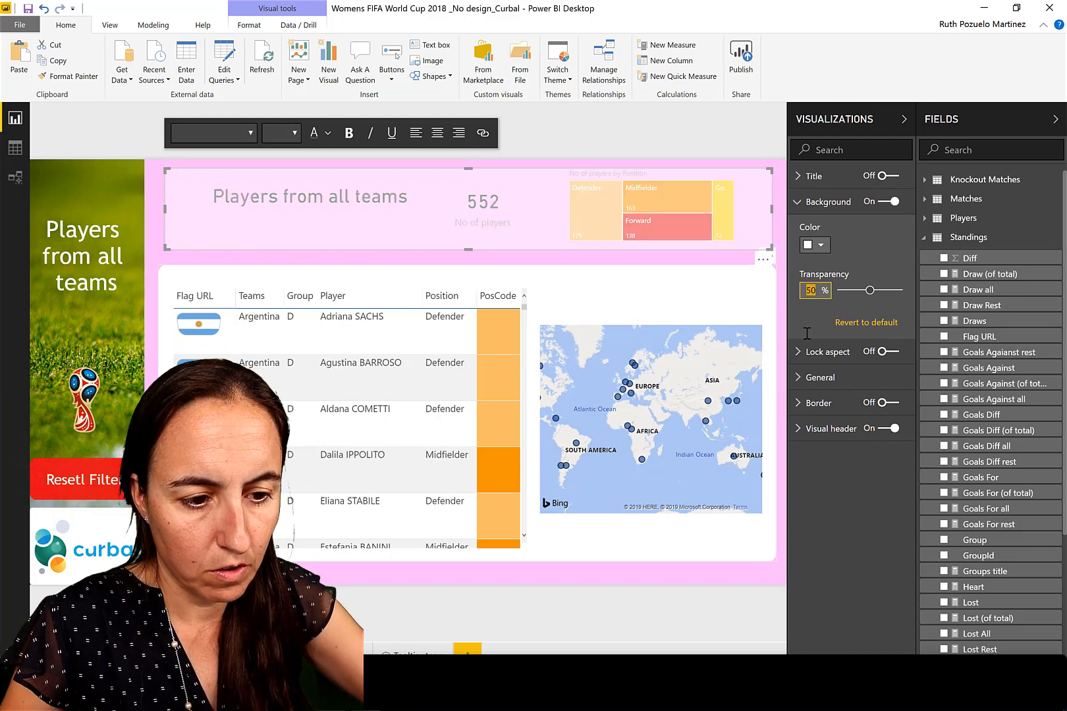
- Give the header text box a white border with a radius of 16
click(838, 402)
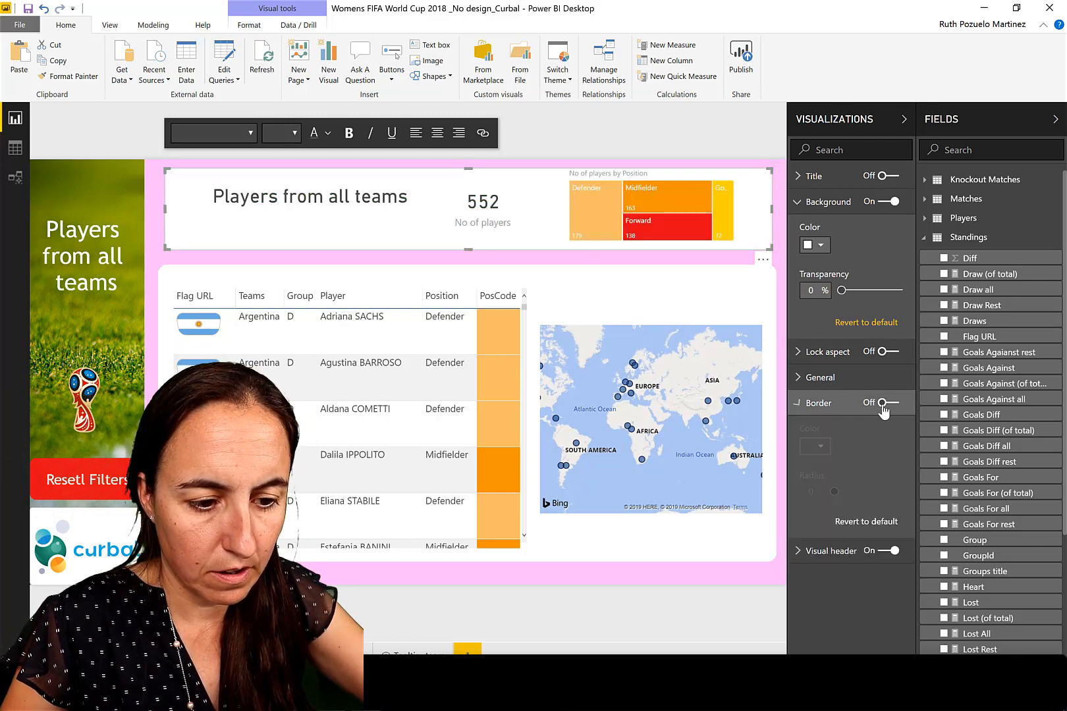
click(814, 447)
click(815, 446)
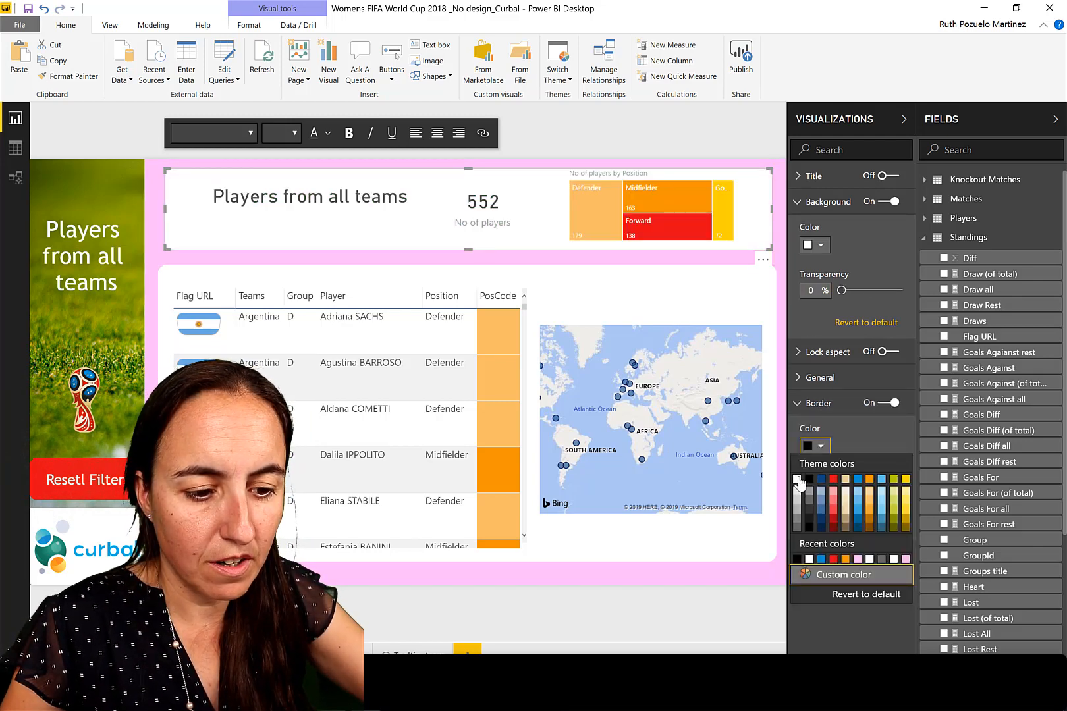
click(797, 480)
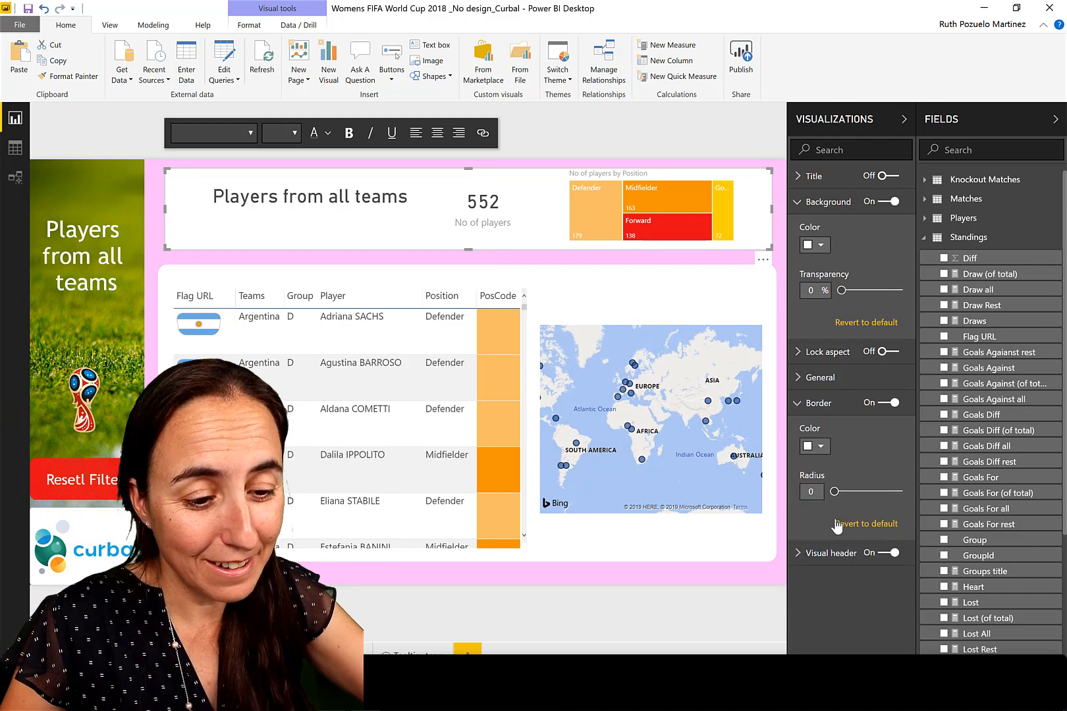
double_click(813, 492)
text(16)
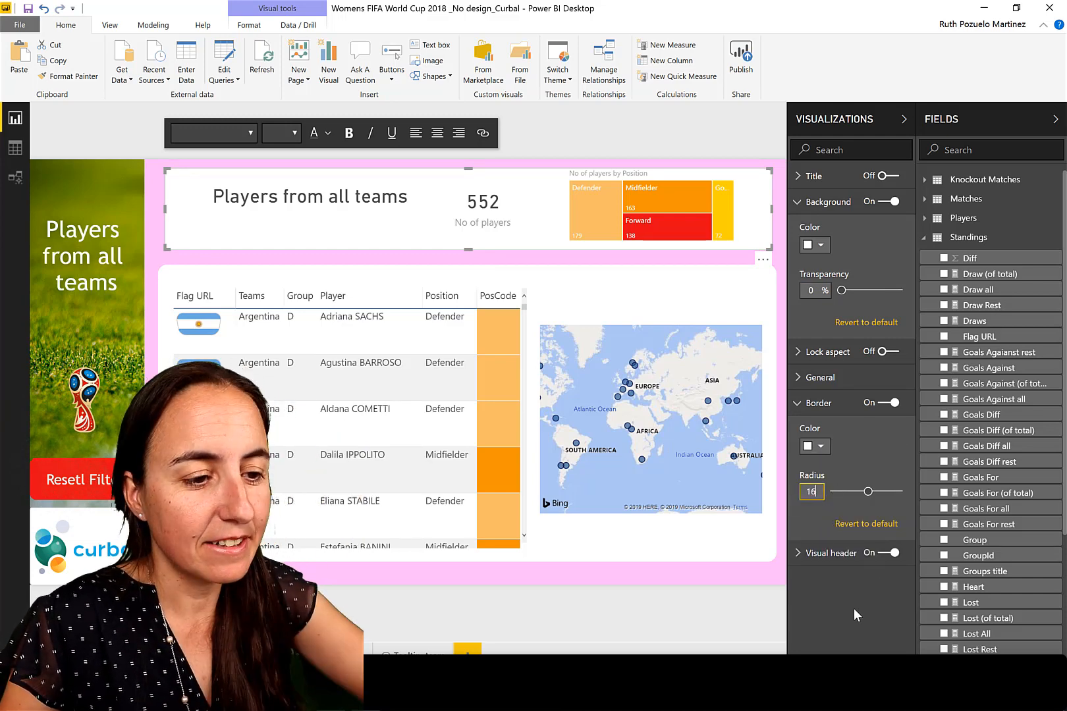
click(719, 183)
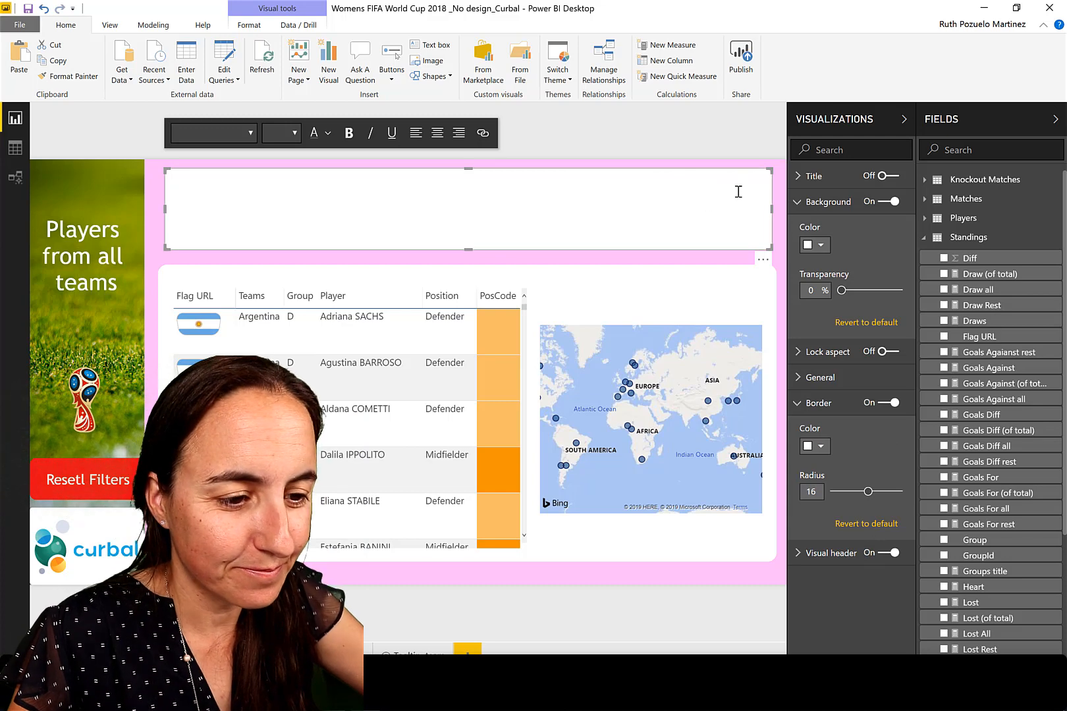
click(671, 262)
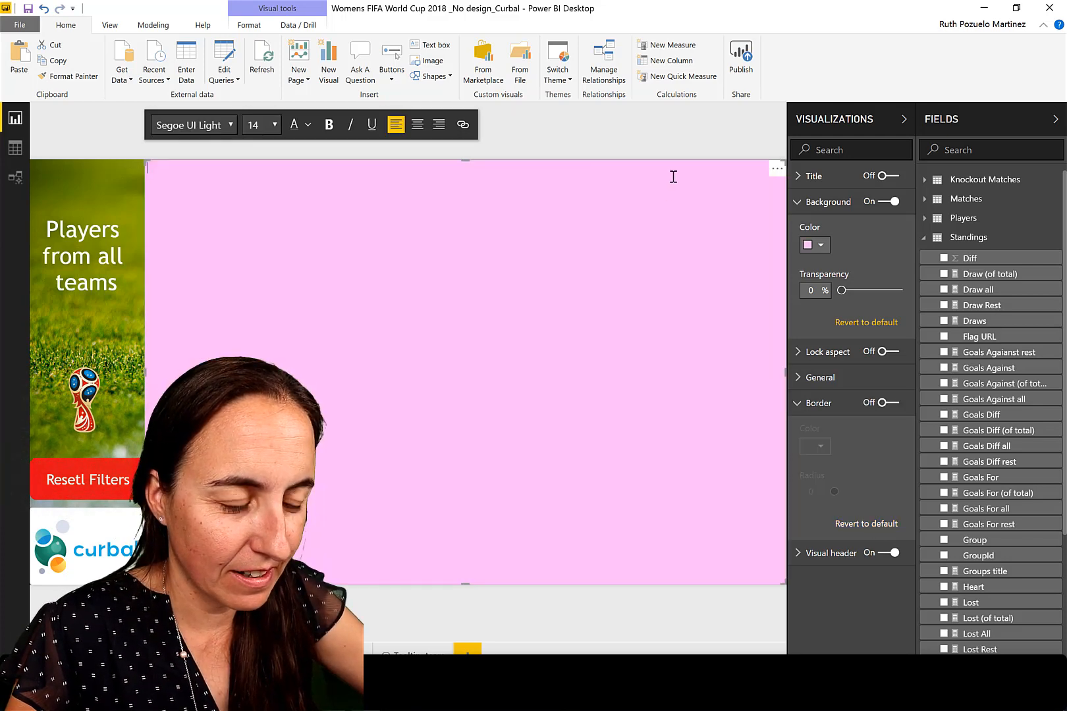
click(104, 181)
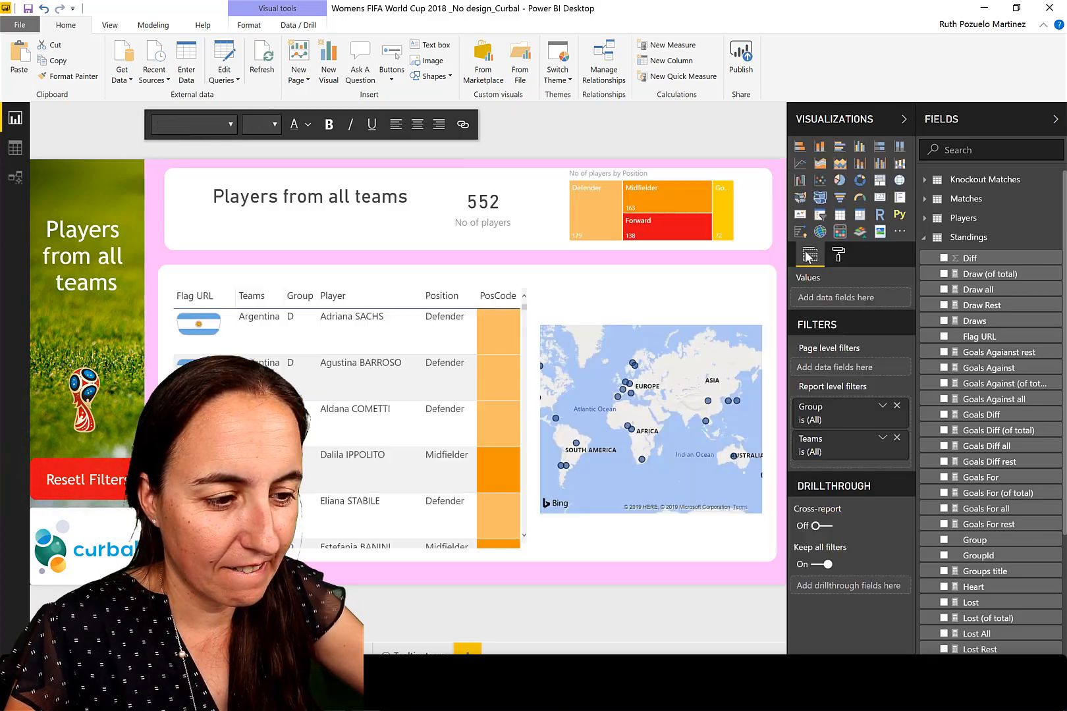
- Turn off the positions treemap's title and extend the treemap slightly downward within the white header panel
click(682, 186)
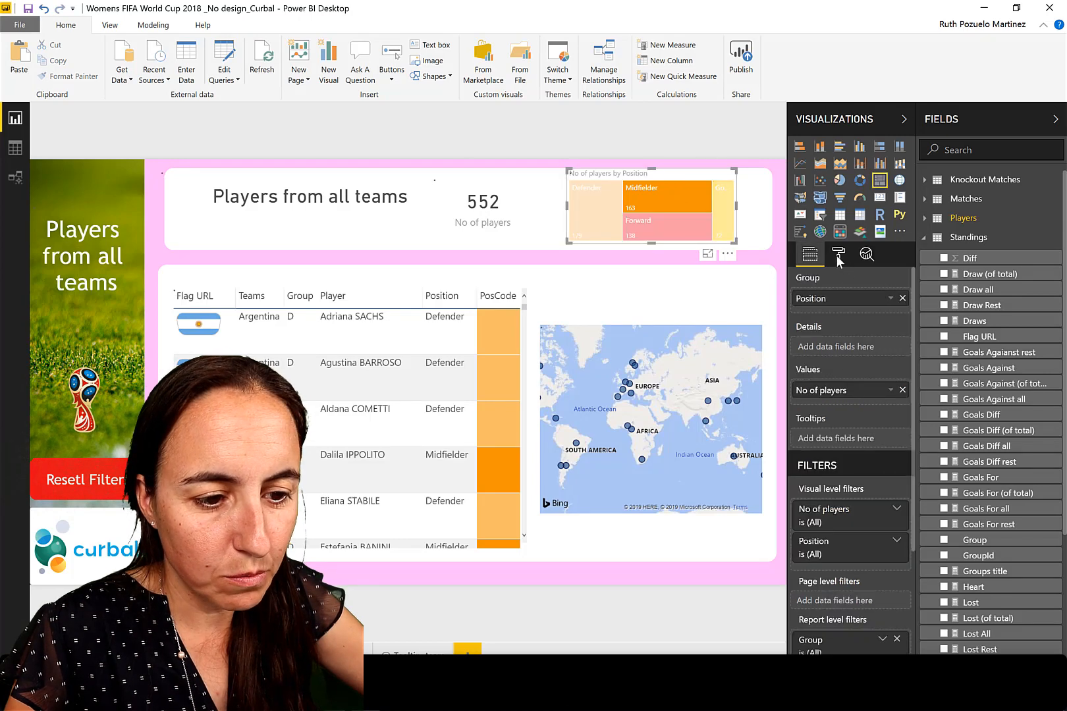
click(838, 256)
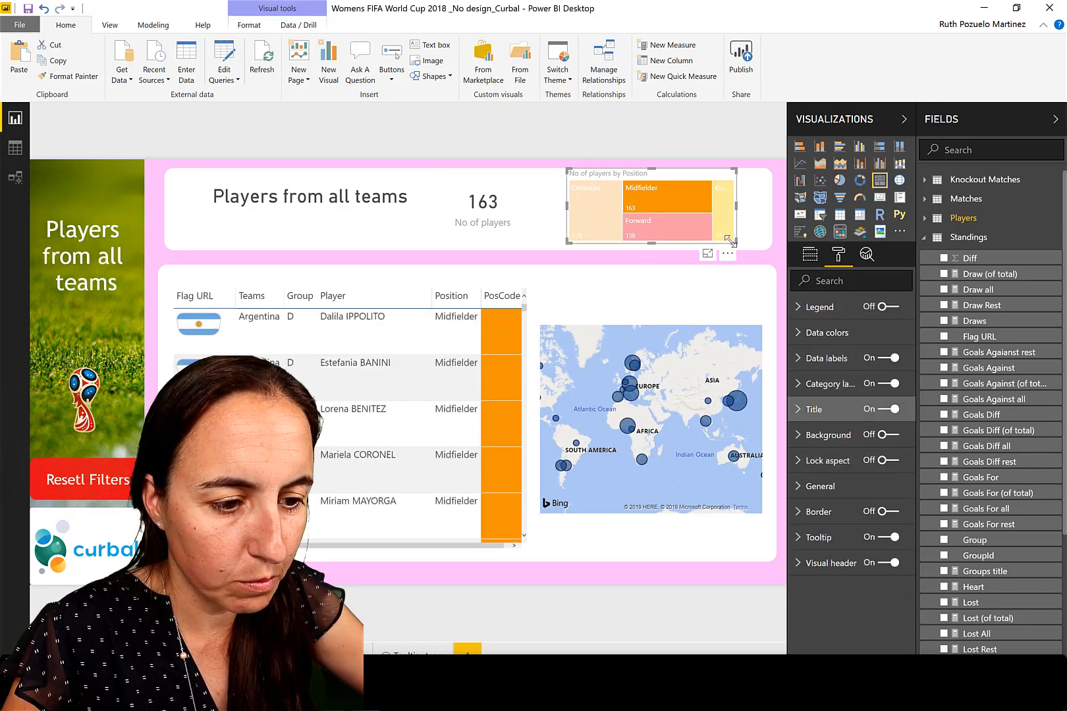
click(885, 409)
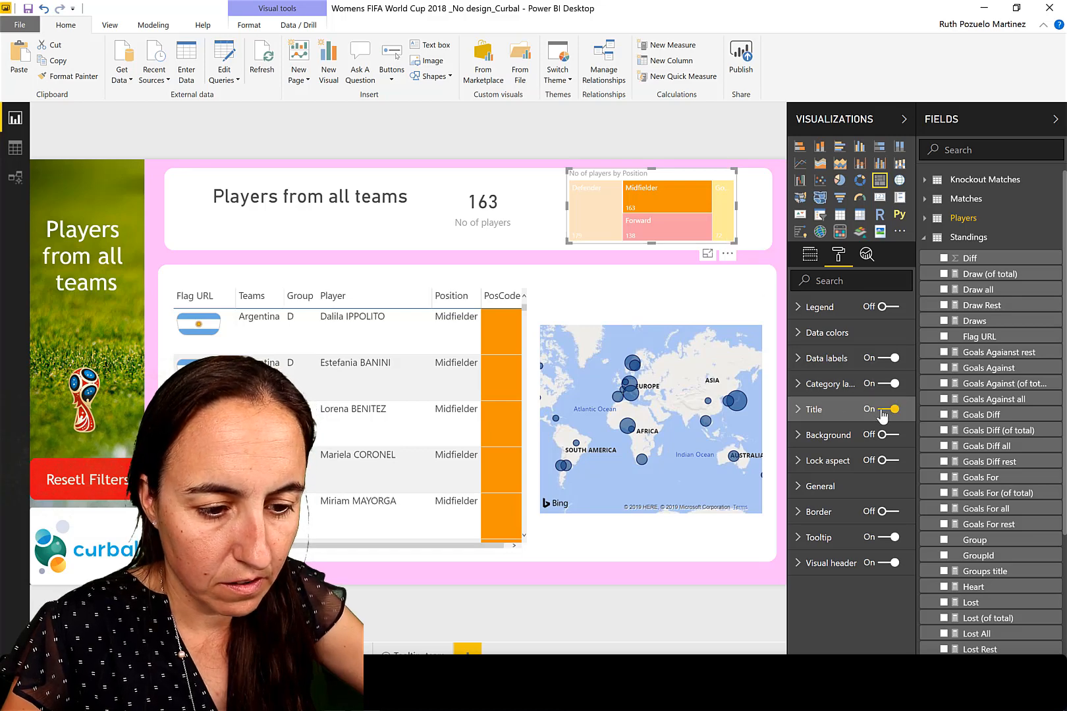
drag(735, 242, 713, 242)
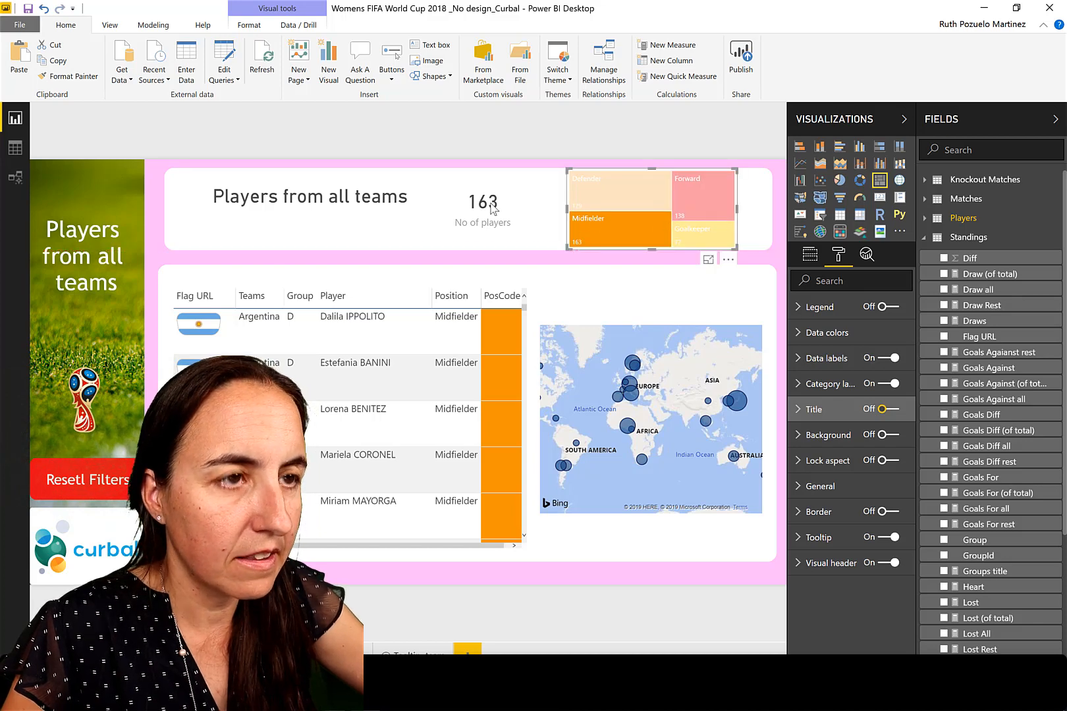
- Format the player-count card's data label in red with the Trebuchet MS font
click(501, 210)
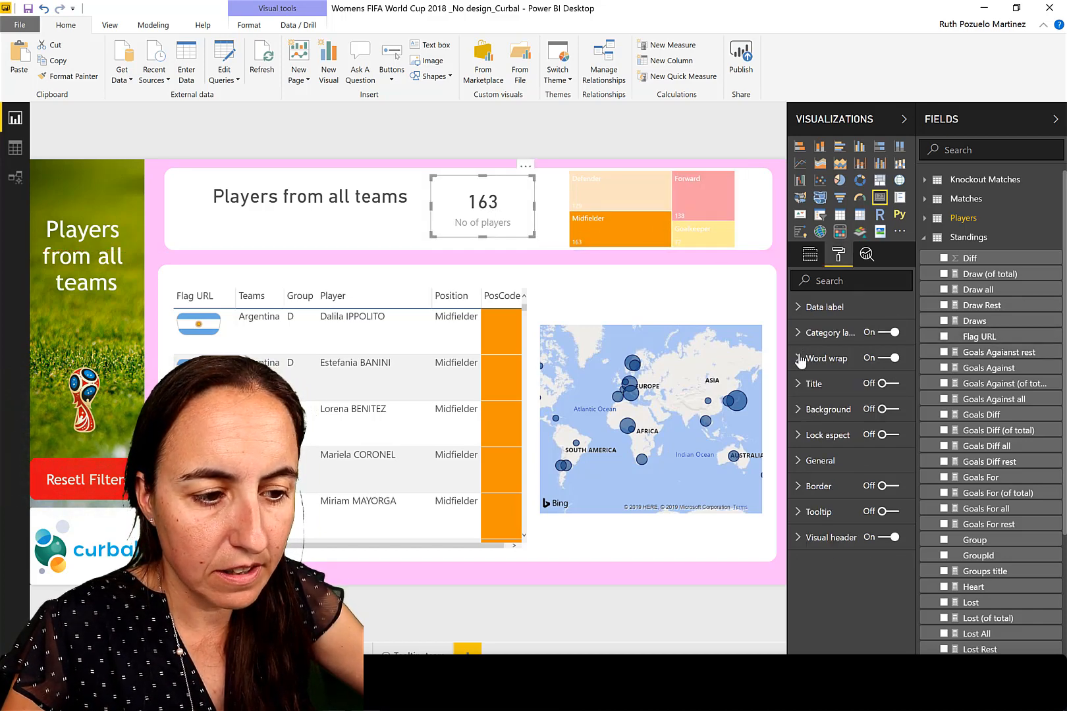
click(836, 310)
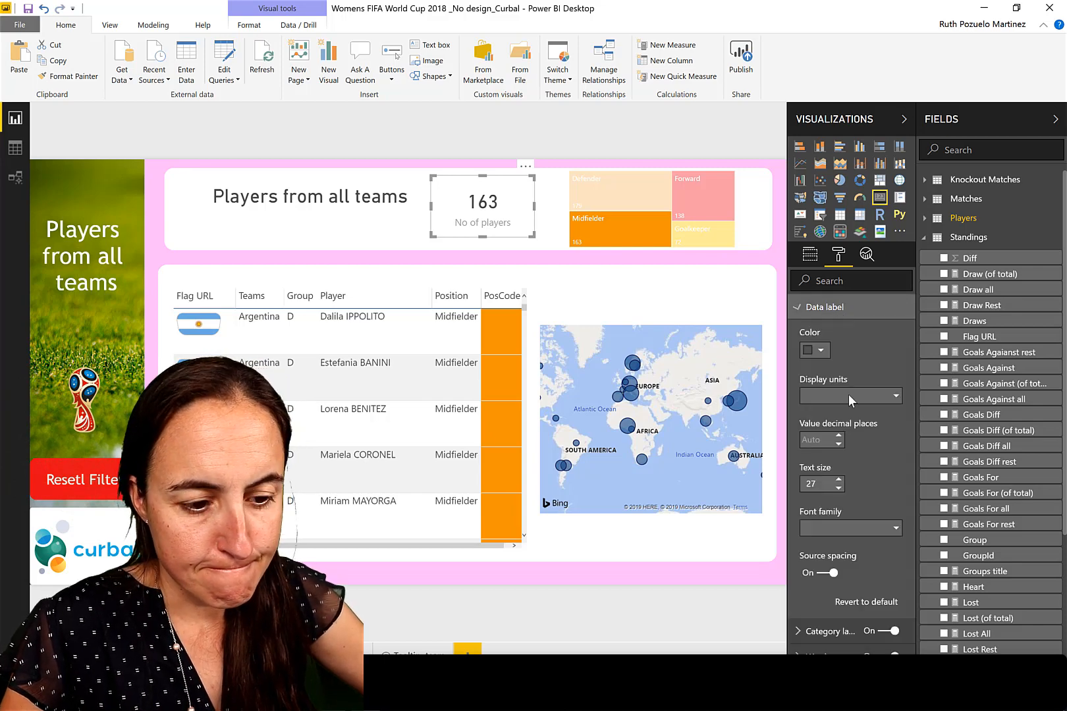
click(821, 351)
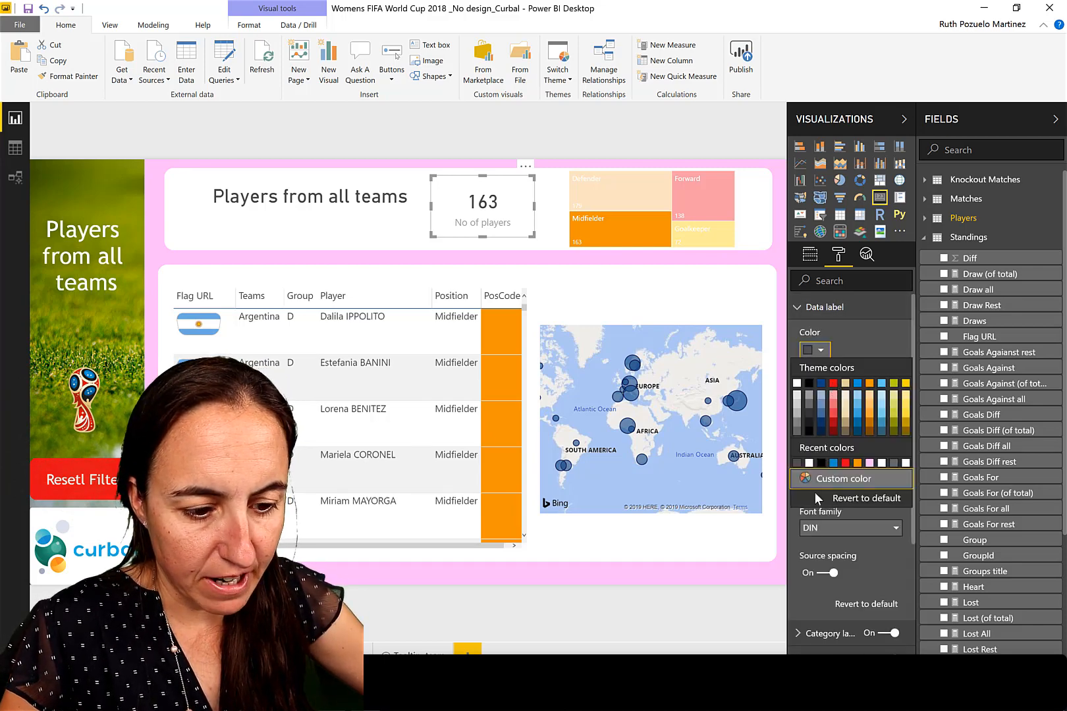
click(844, 463)
click(850, 527)
scroll(869, 441, down, 3)
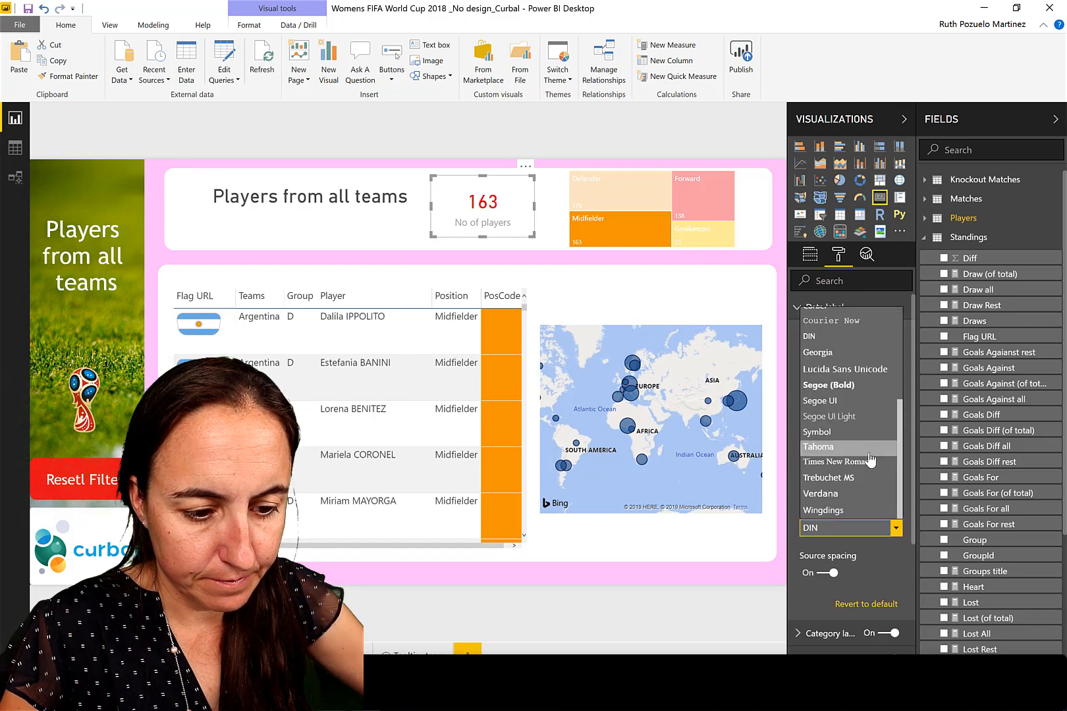
click(847, 479)
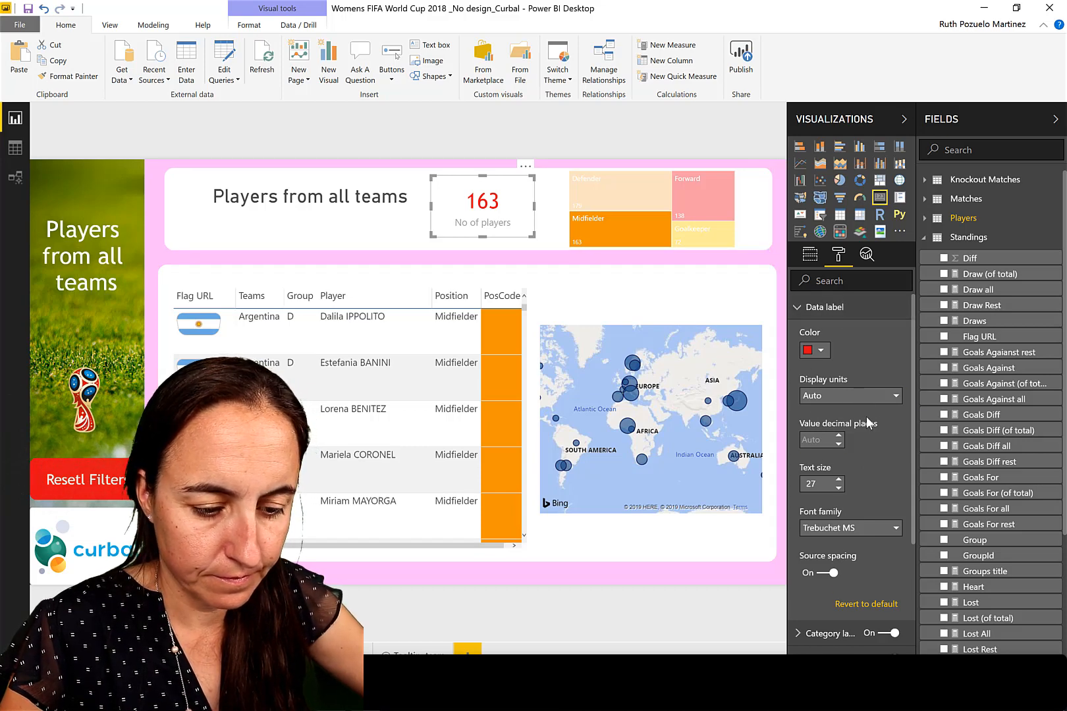
- Add a red border with a radius of 16 to the player-count card
scroll(849, 461, down, 3)
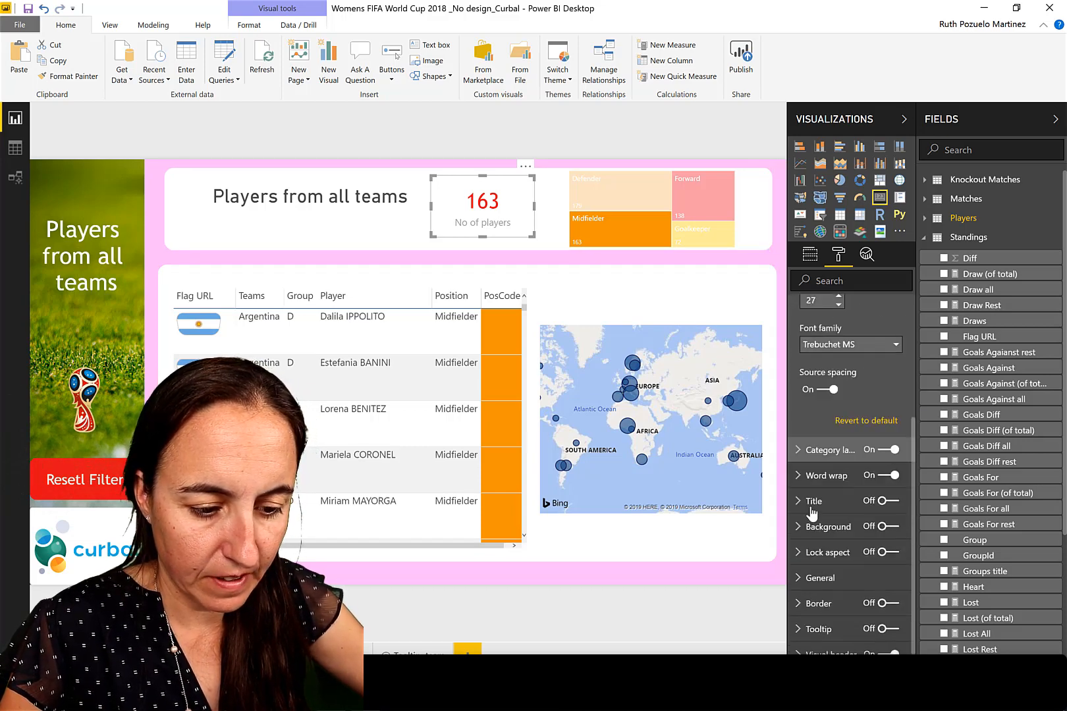
click(886, 604)
scroll(816, 540, down, 2)
click(820, 524)
click(821, 524)
click(820, 525)
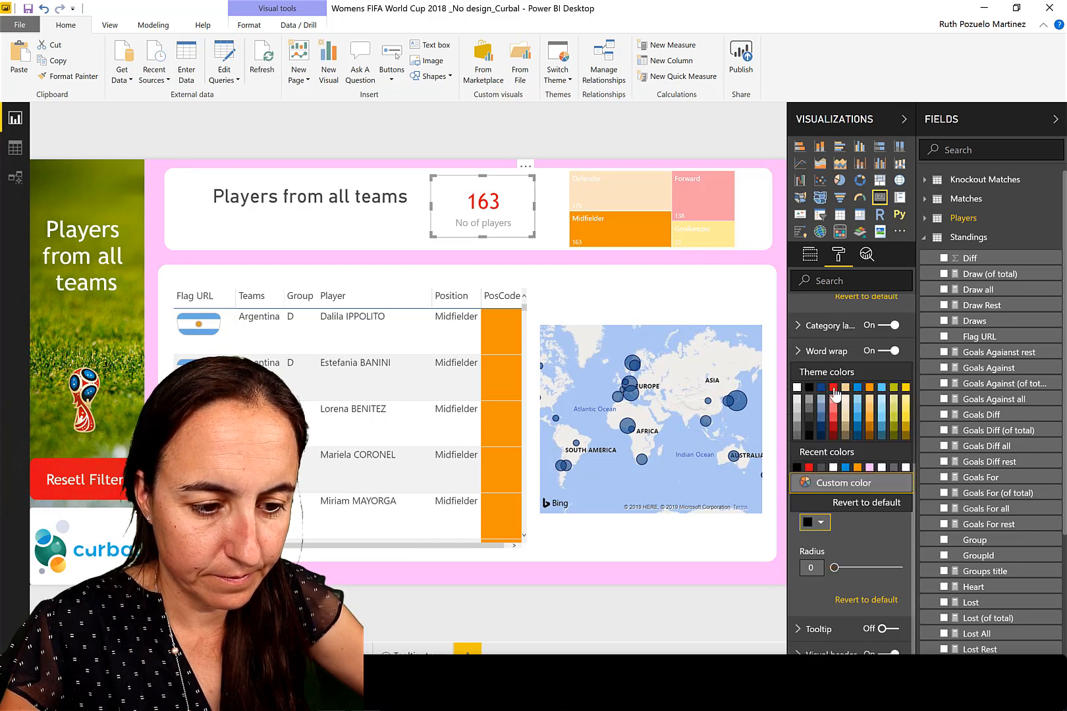
click(819, 569)
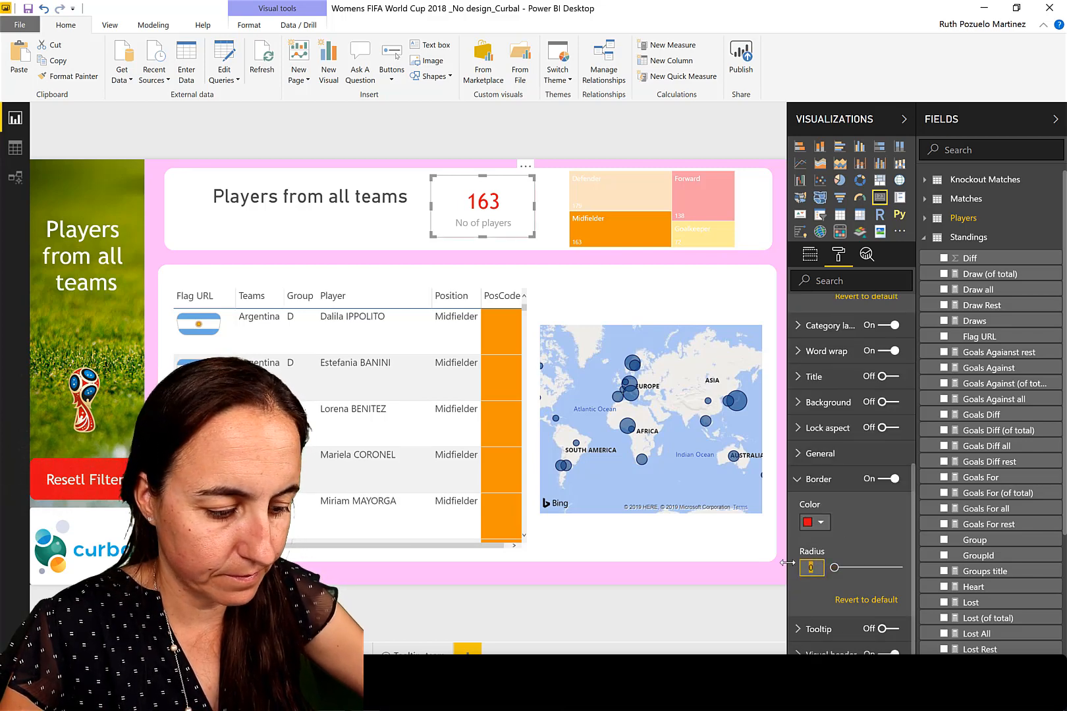
text(16)
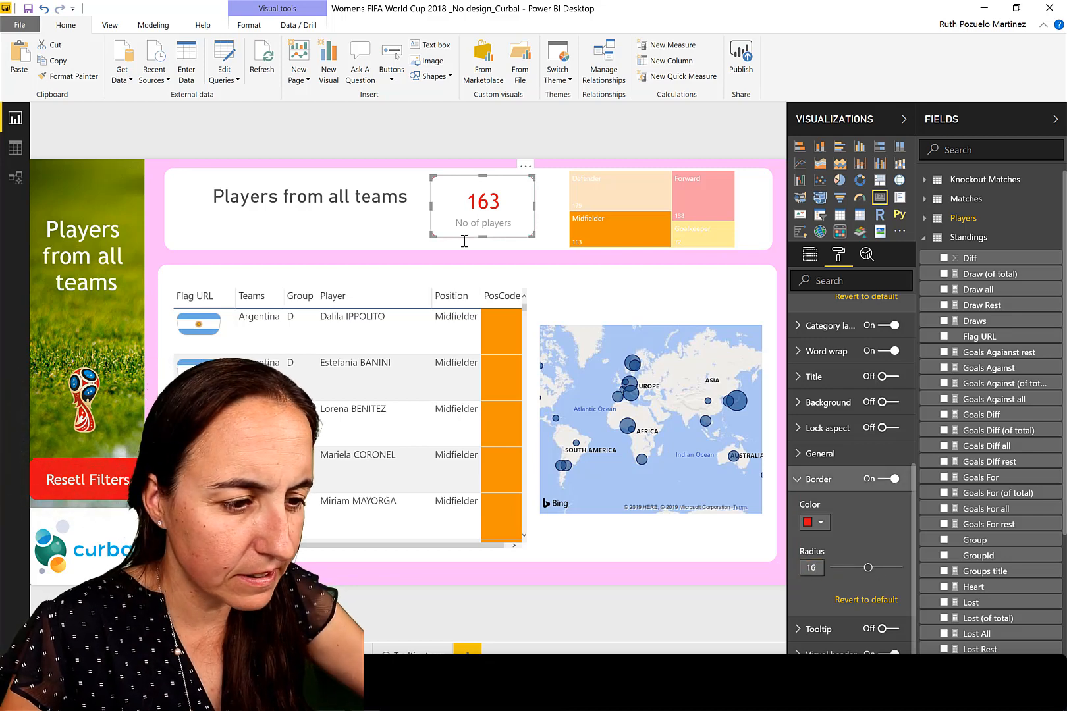
click(377, 238)
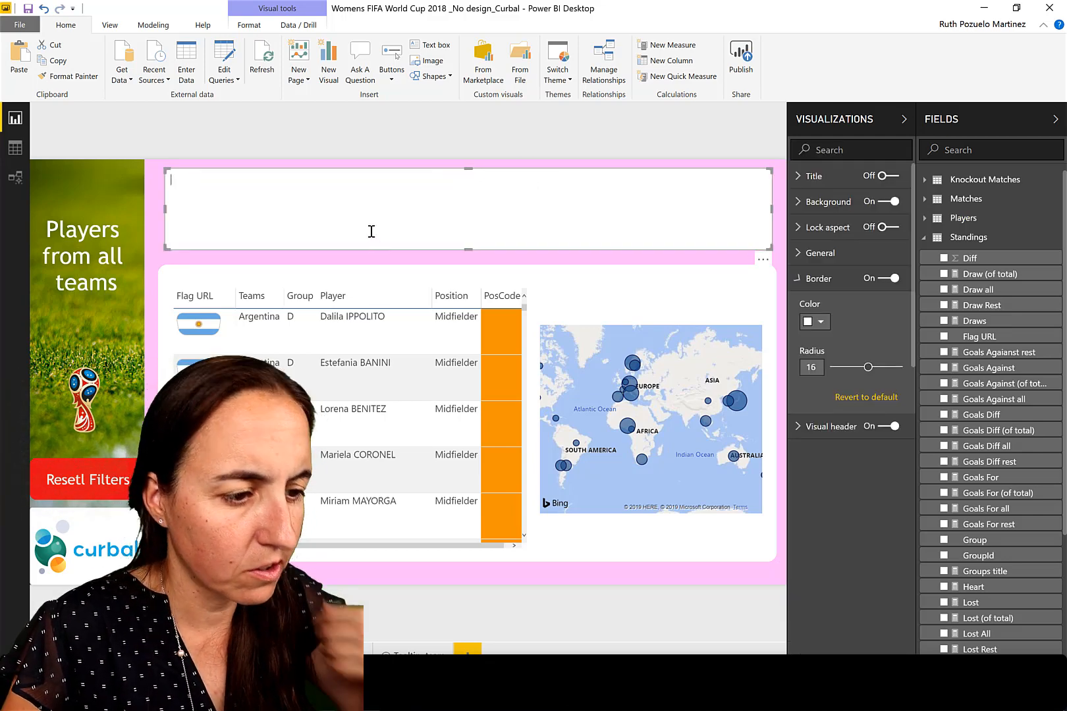
click(147, 226)
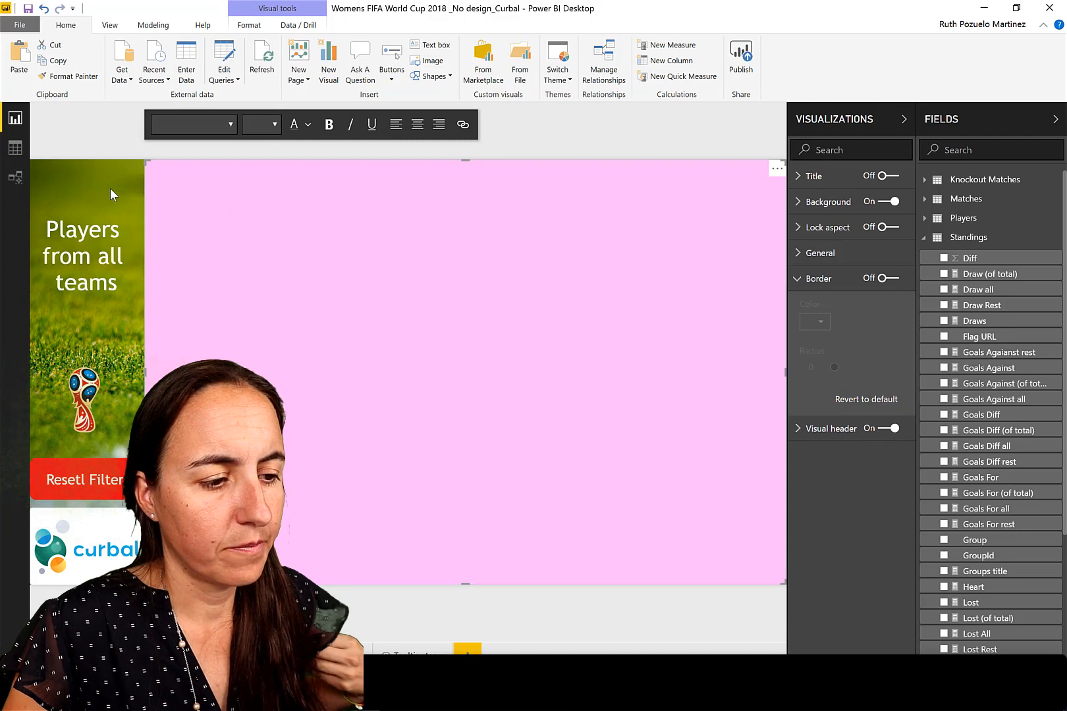
- Shift the "Players from all teams" title slightly down and left in the header panel and color its text red
click(514, 199)
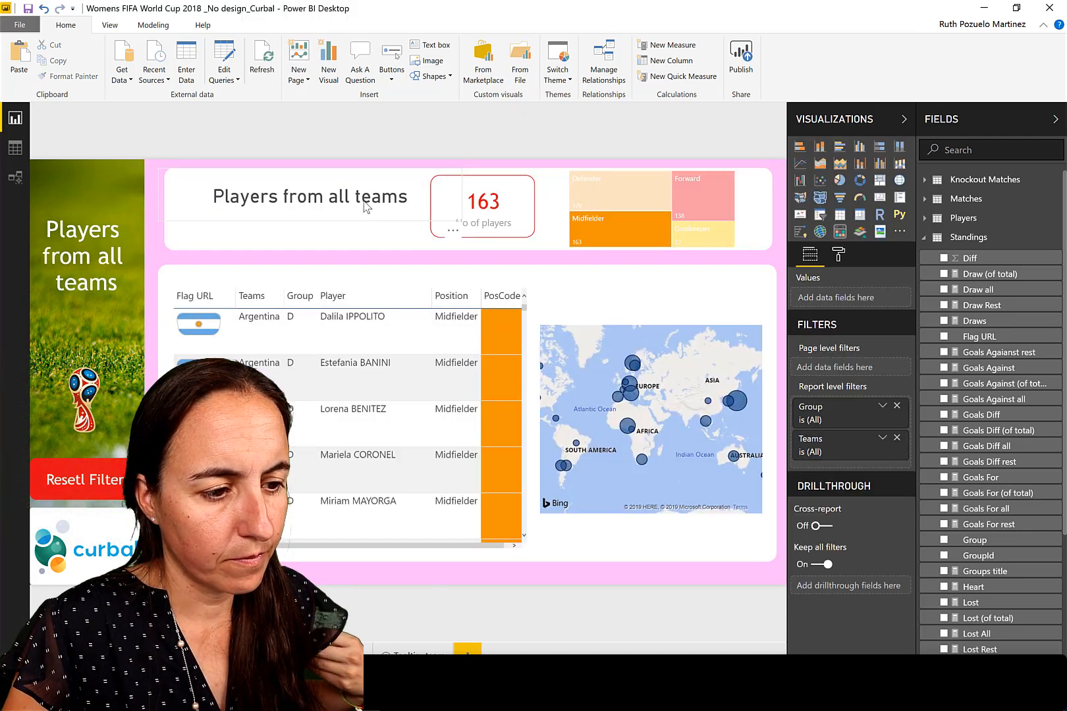
mouse_move(359, 184)
mouse_down()
mouse_move(362, 200)
mouse_move(339, 195)
mouse_up()
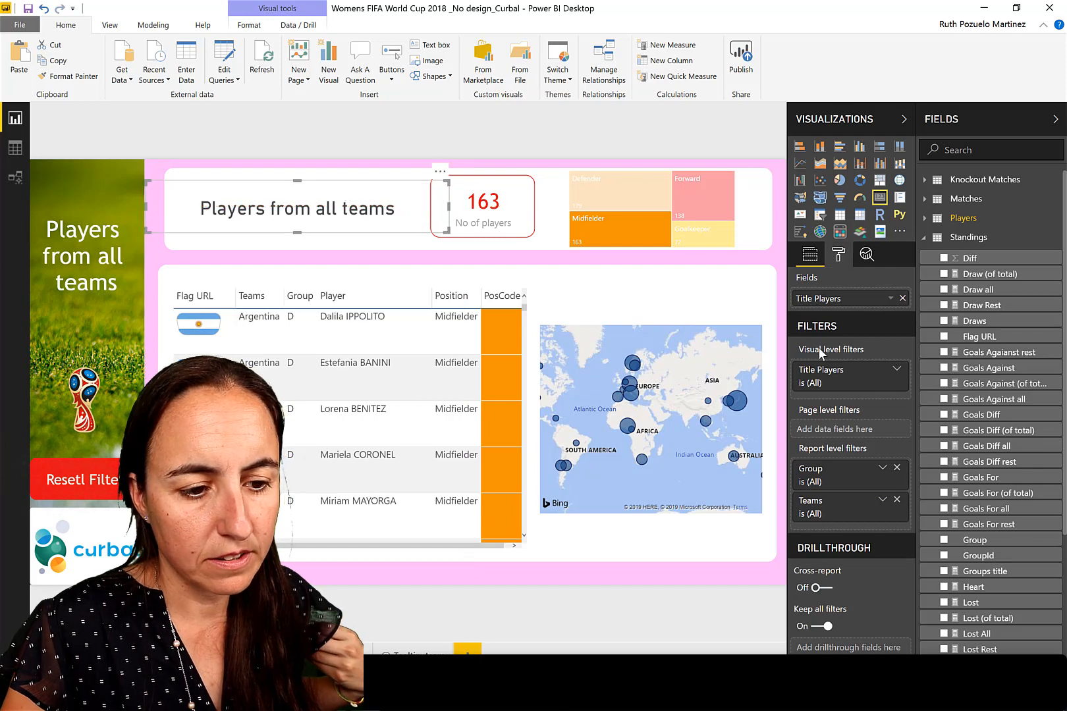
click(838, 254)
click(834, 307)
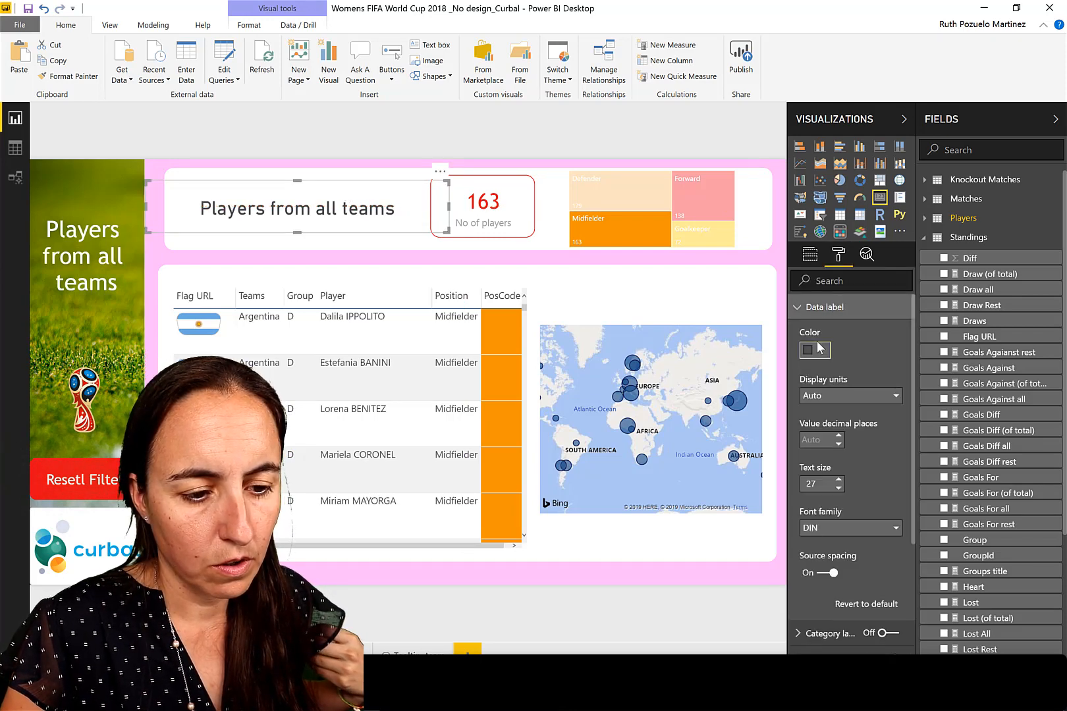
click(820, 351)
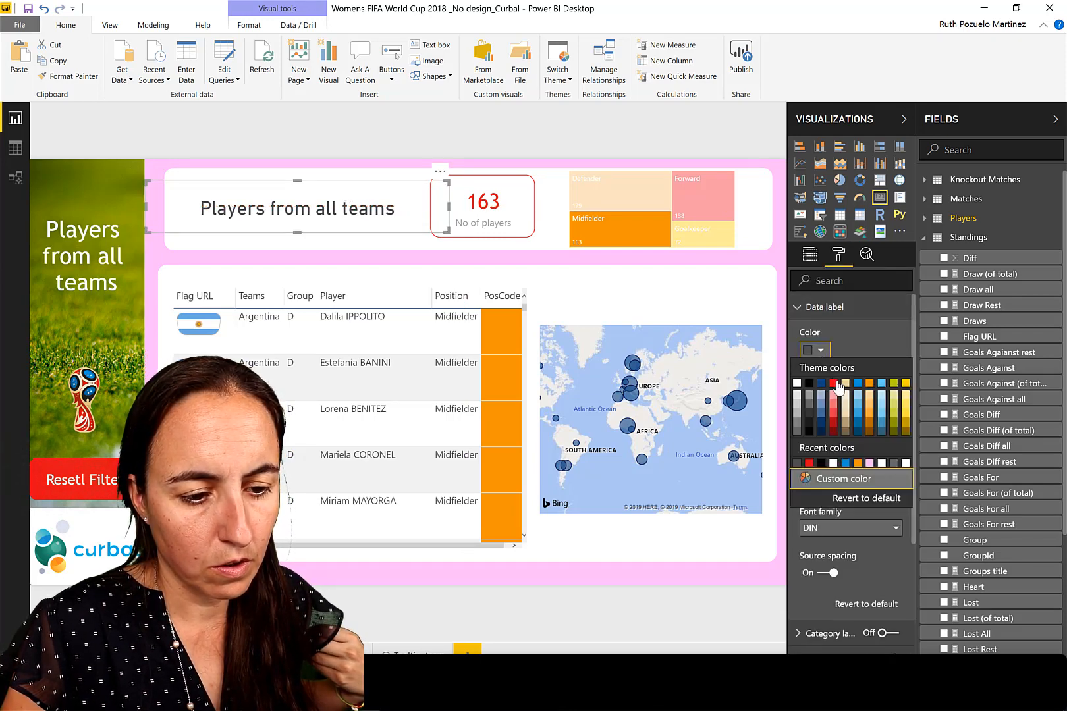
click(833, 383)
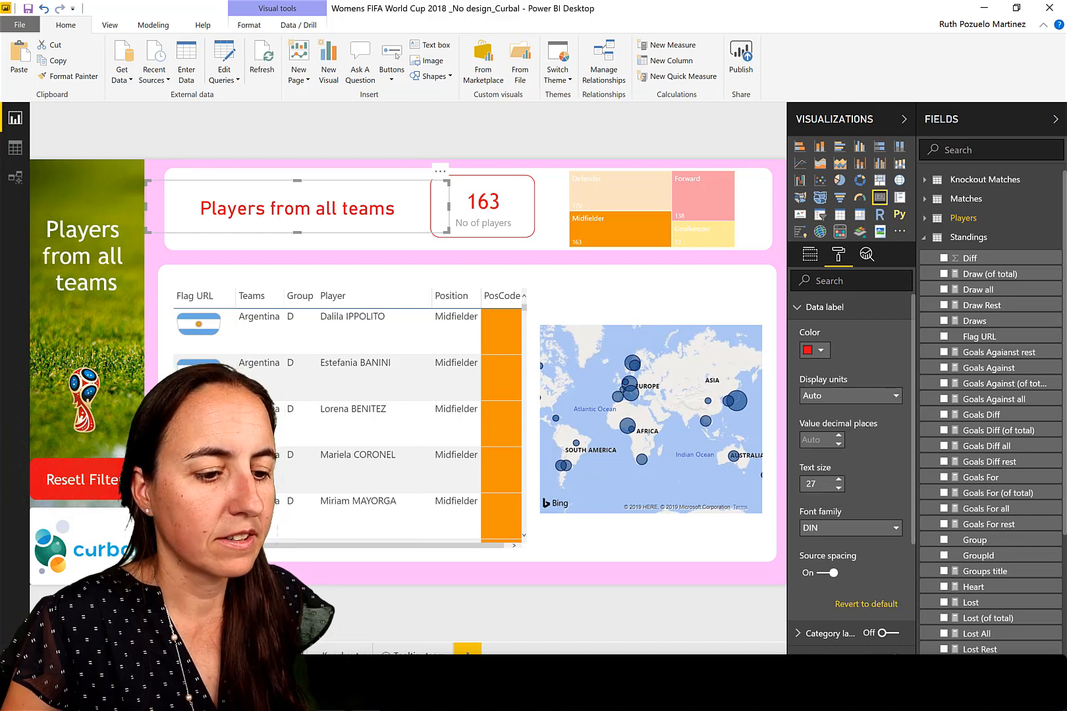
click(648, 622)
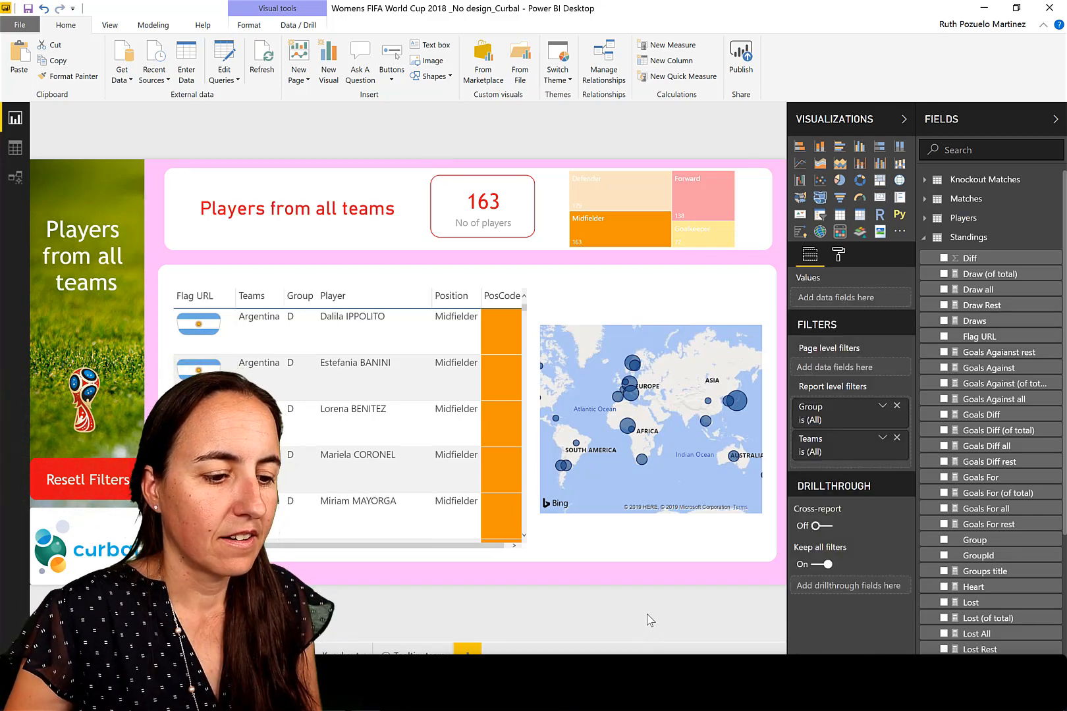
- Enlarge the players table slightly downward and to the right inside the white panel to fit the PosCode column
click(530, 552)
drag(531, 550, 536, 551)
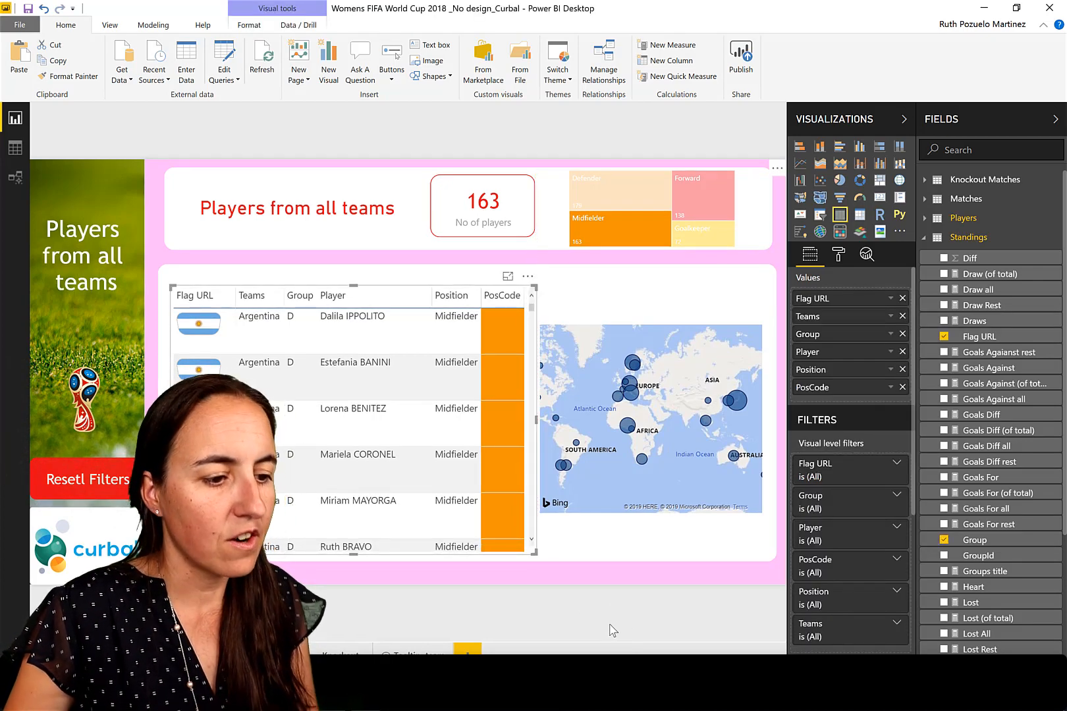
click(609, 625)
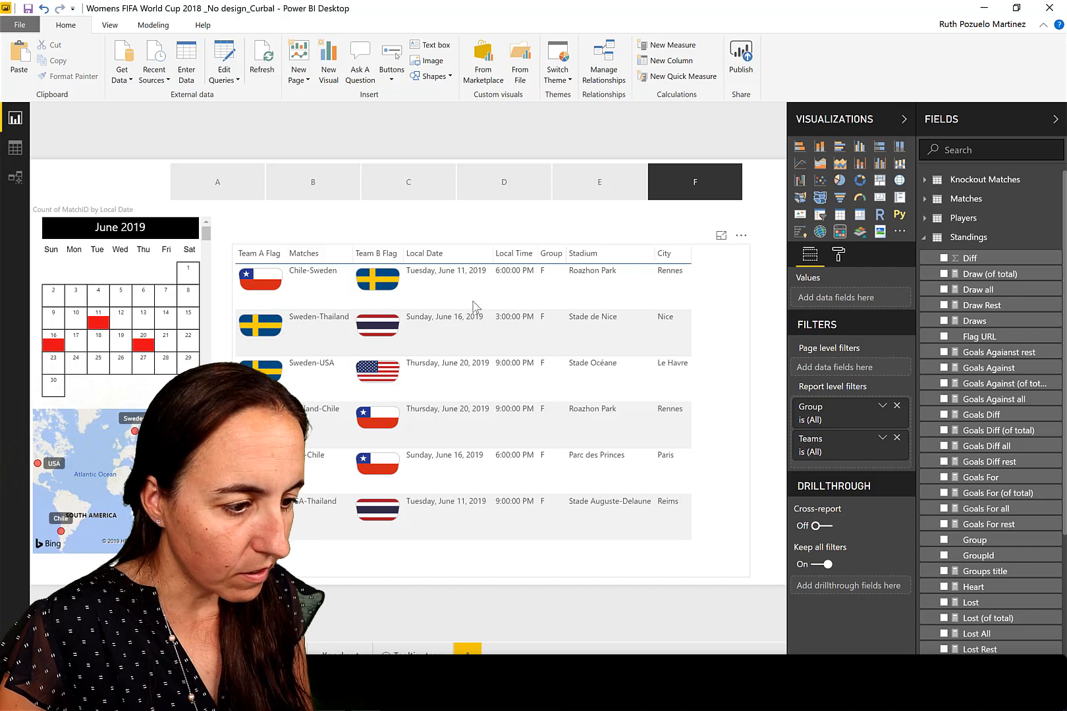
- On the matches page, shrink the matches table to fit its columns and move it to the right and slightly down
click(374, 347)
drag(744, 575, 704, 544)
click(689, 239)
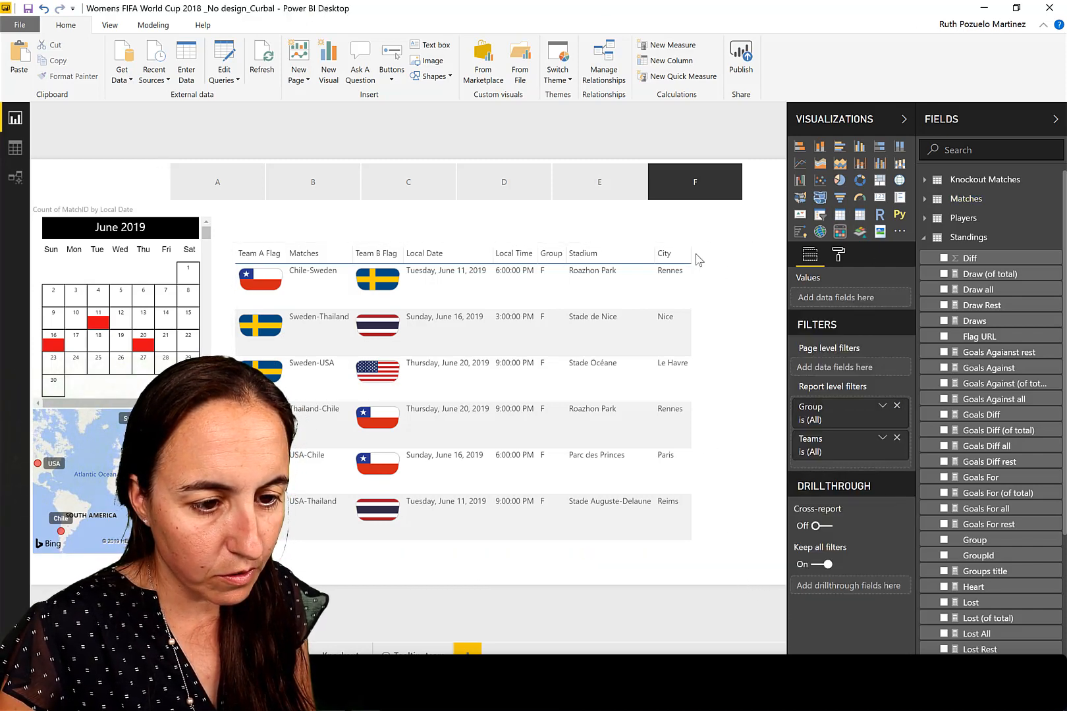
drag(697, 247, 735, 248)
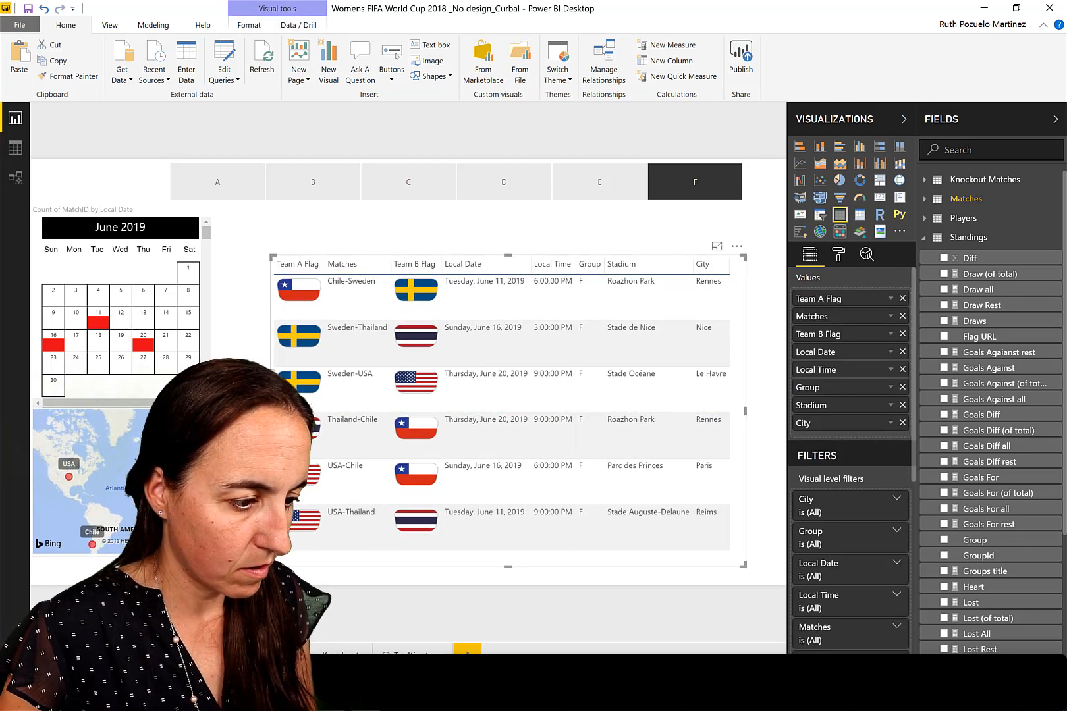
- Move the map and the calendar inward from the page's left edge and slightly reduce the calendar's size
drag(171, 435, 193, 446)
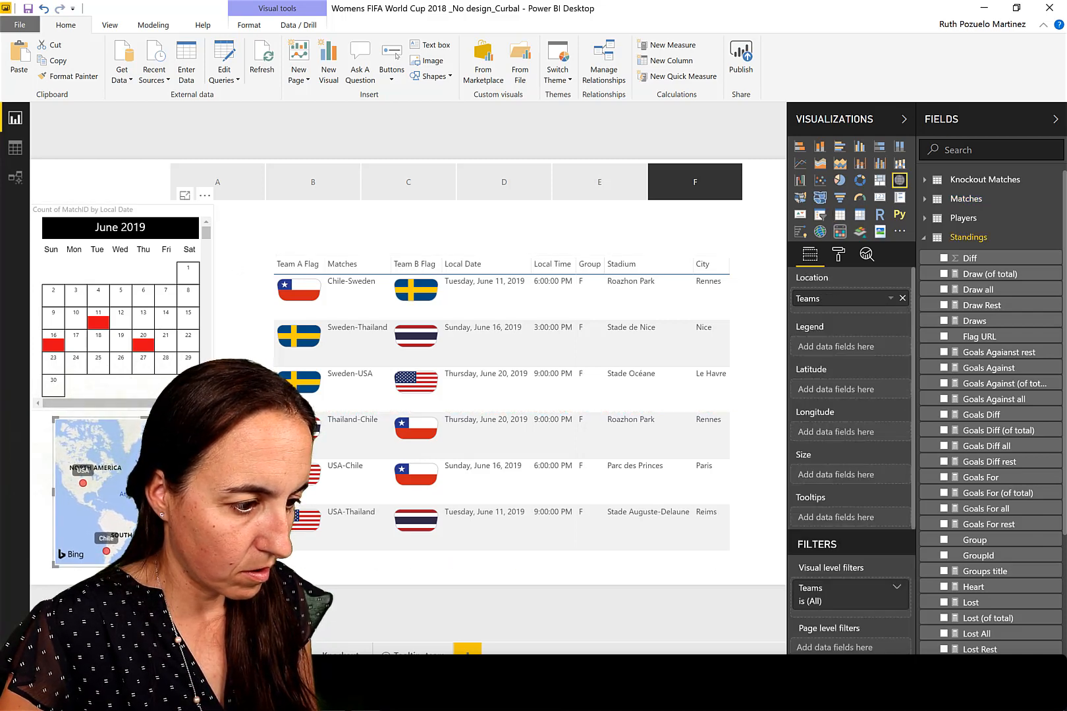
scroll(120, 297, down, 1)
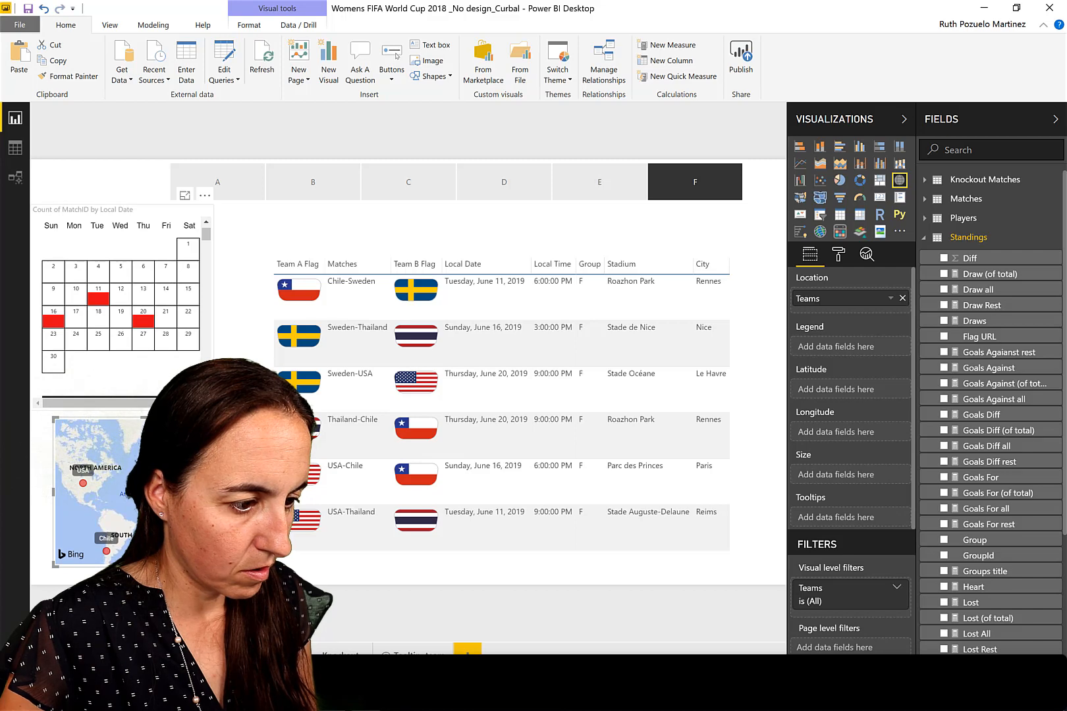
drag(121, 223, 146, 218)
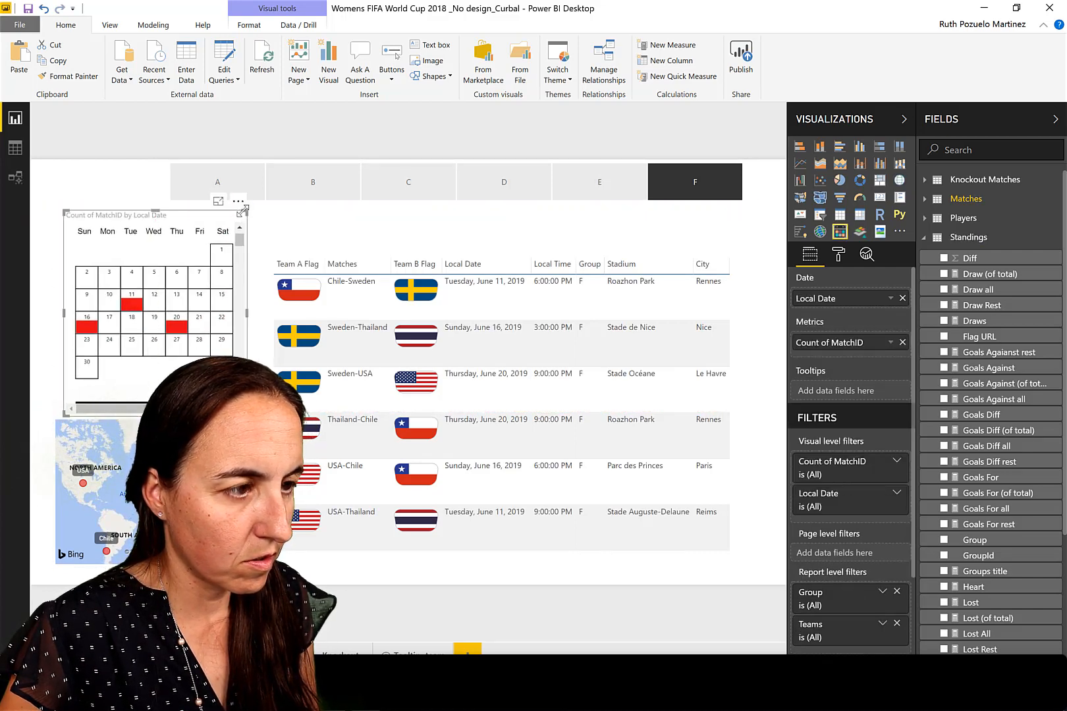
drag(248, 212, 246, 225)
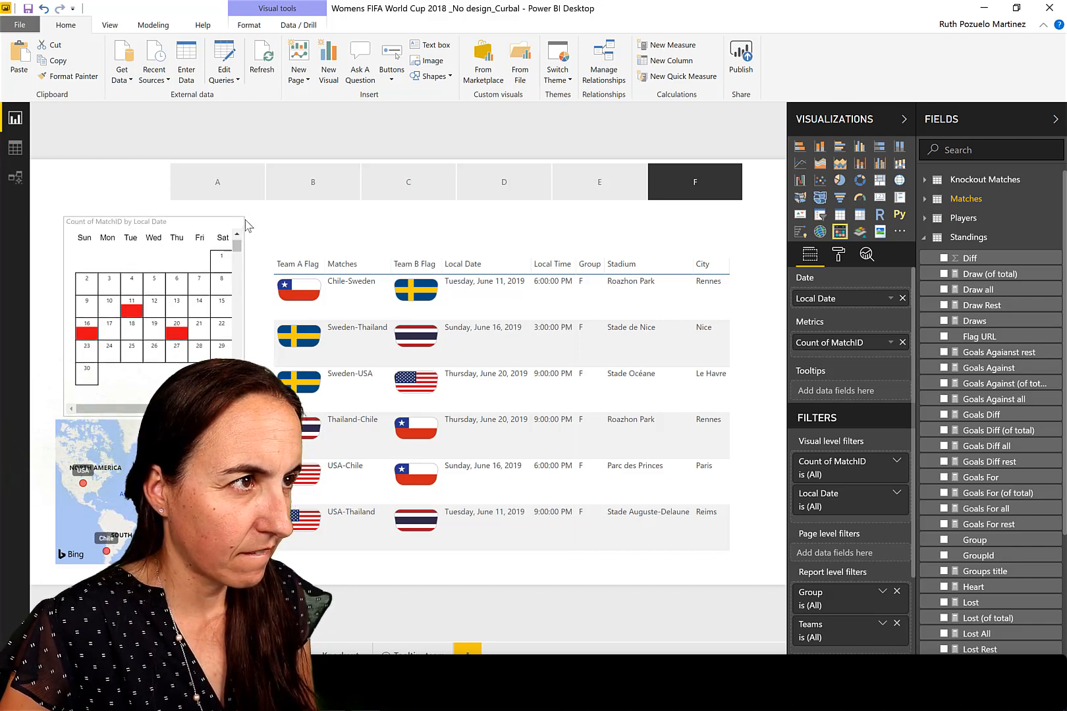
click(248, 226)
key(alt+Tab)
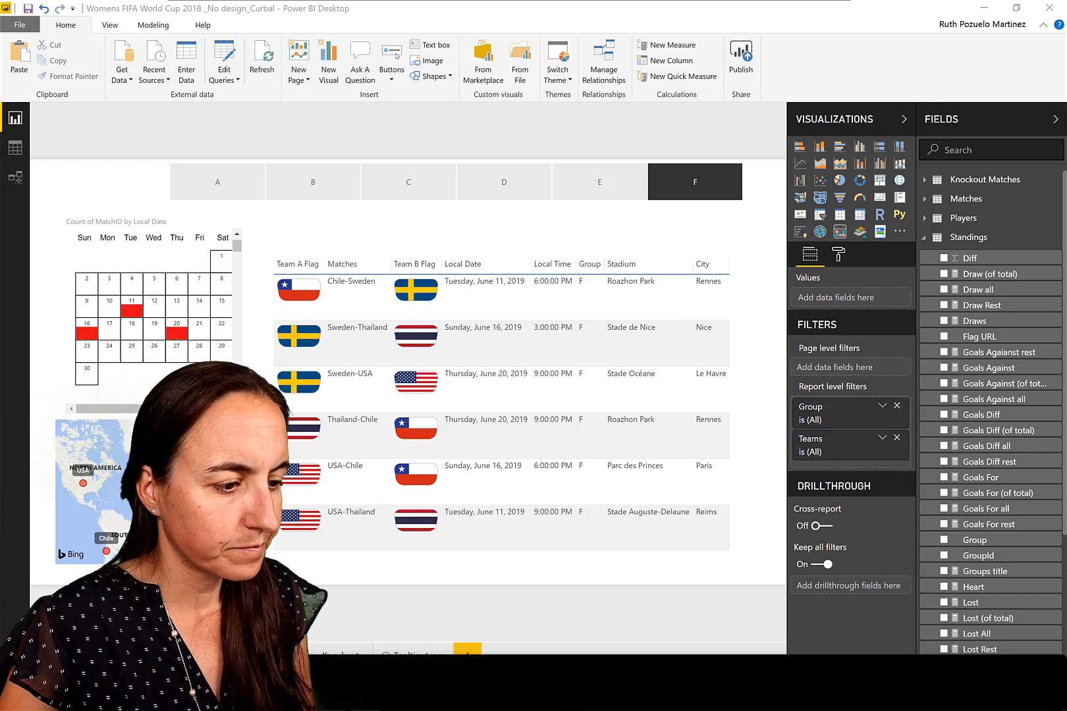
- Widen the calendar slightly and shift it left, away from the matches table
drag(237, 245, 237, 248)
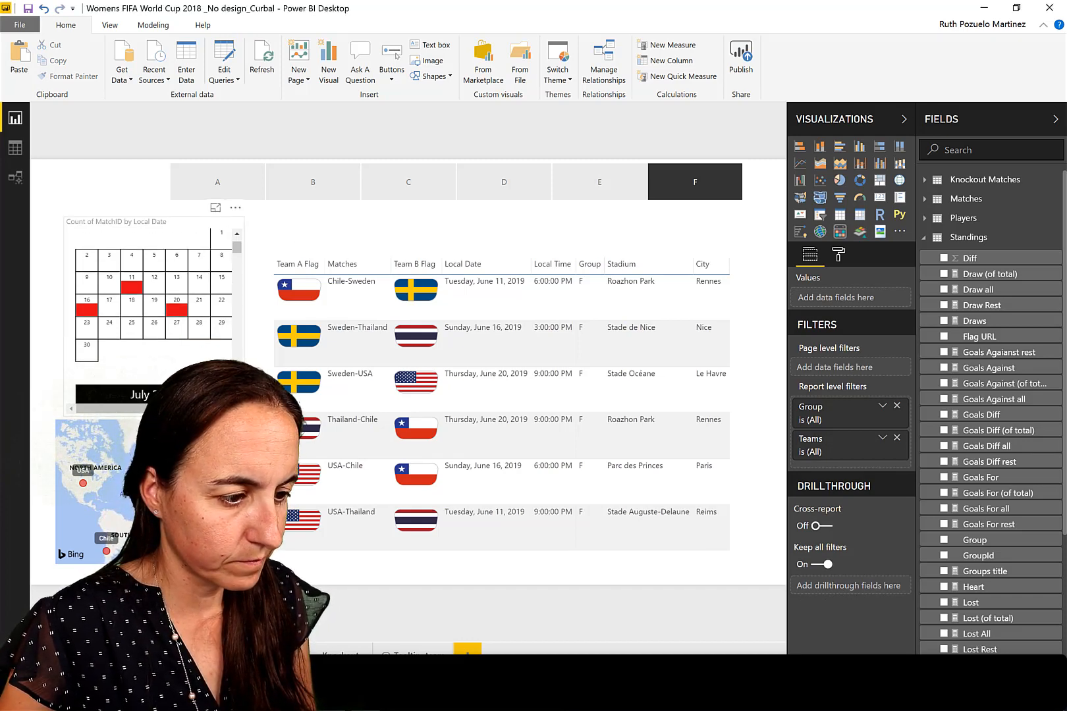
click(220, 325)
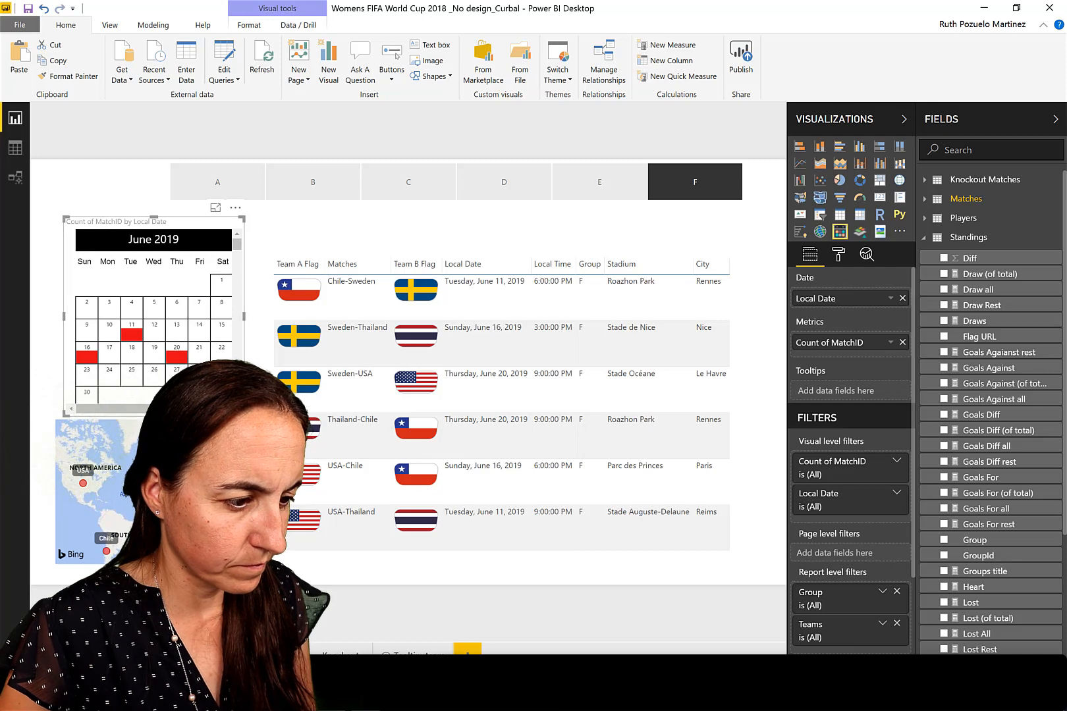
drag(251, 316, 256, 317)
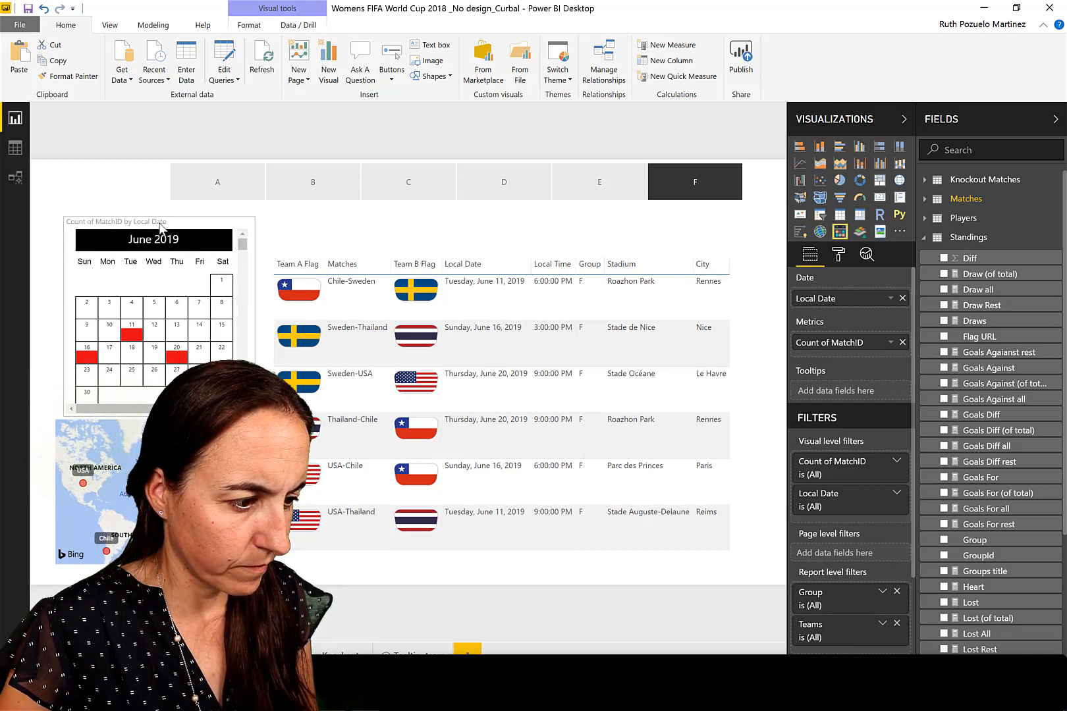
mouse_move(156, 227)
mouse_down()
mouse_move(146, 228)
mouse_move(155, 229)
mouse_up()
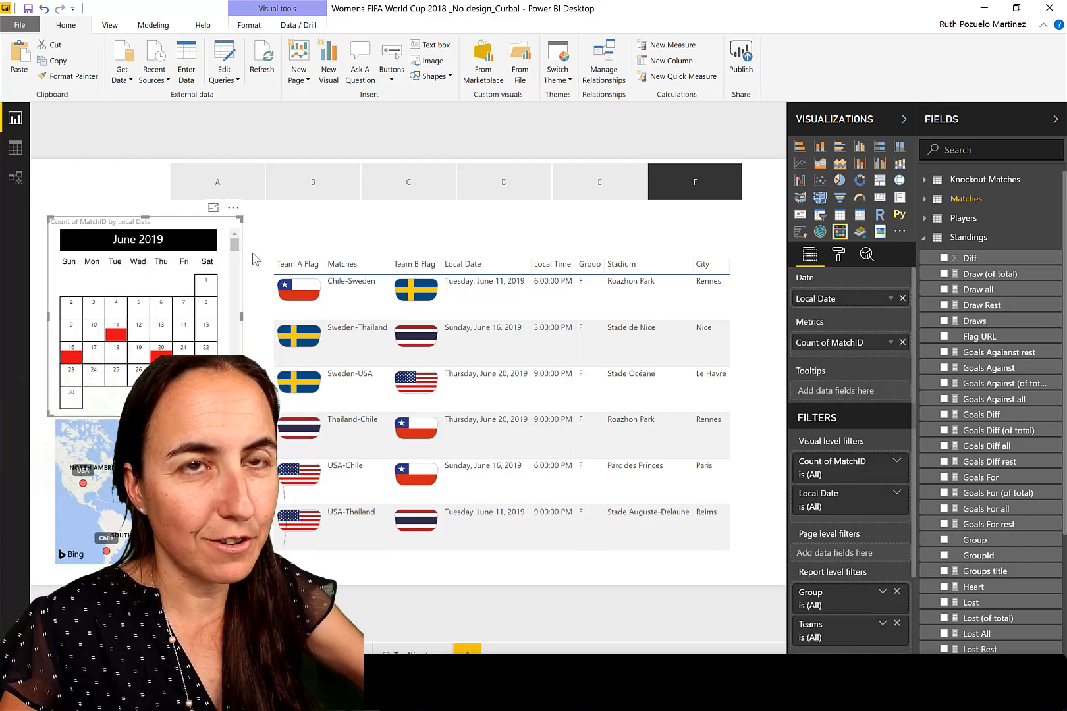
- Turn off the calendar visual's title
click(839, 257)
click(891, 385)
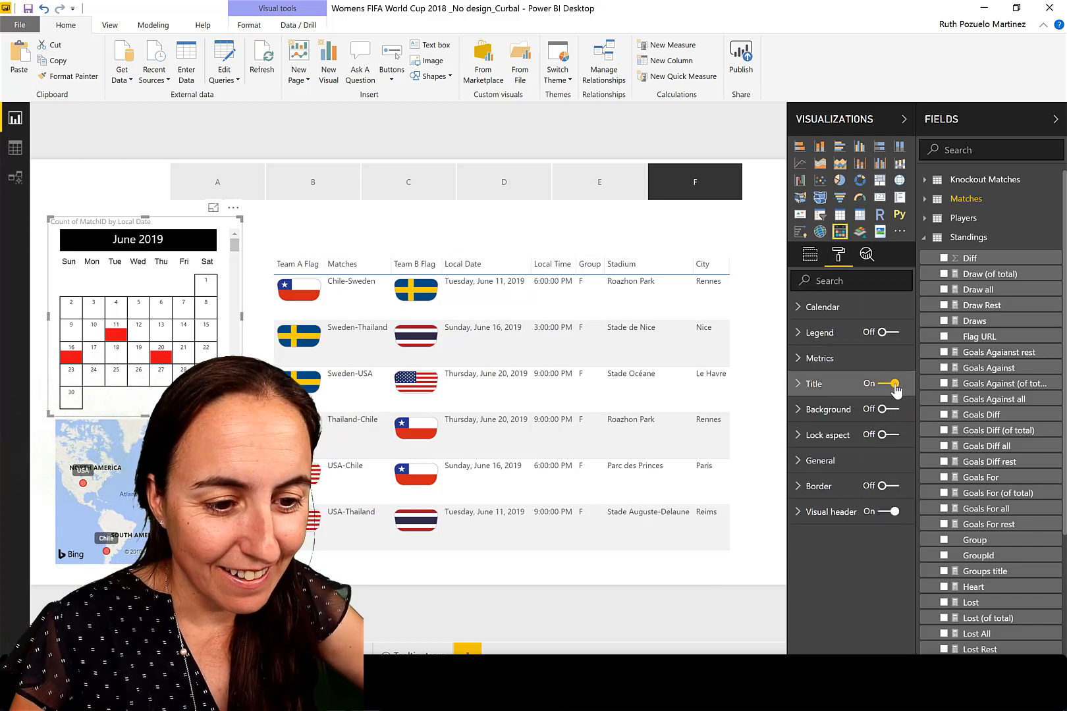
click(889, 388)
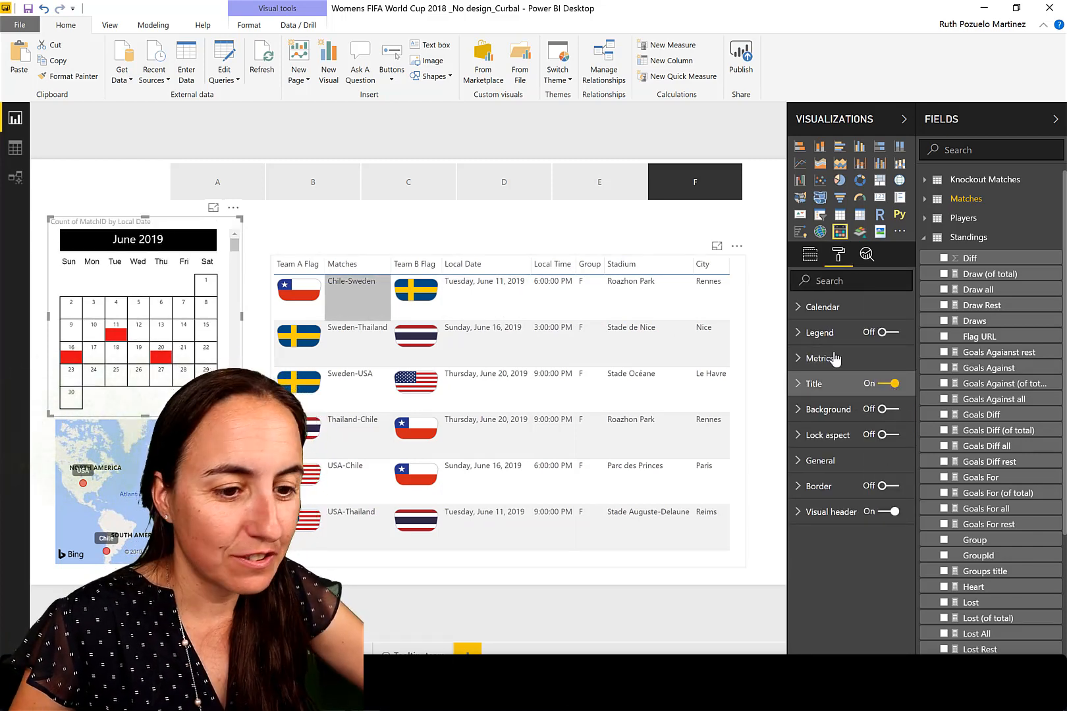
click(883, 387)
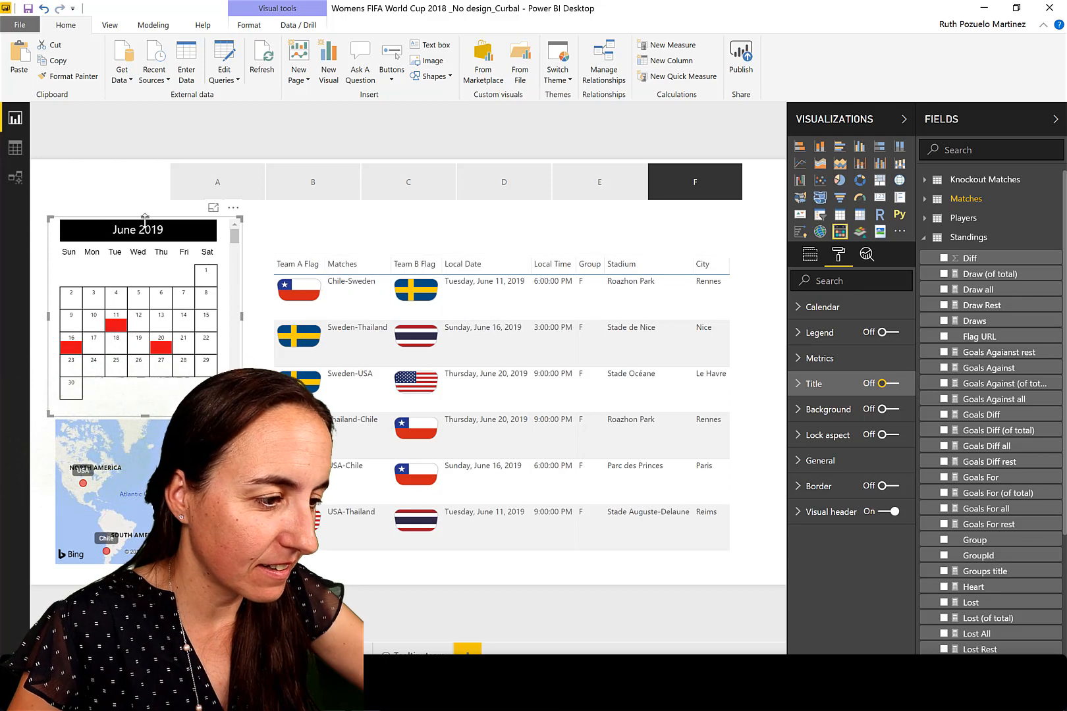
- Narrow the group slicer, center it above the matches table, and place the matches title card above it
click(736, 203)
drag(754, 202, 662, 208)
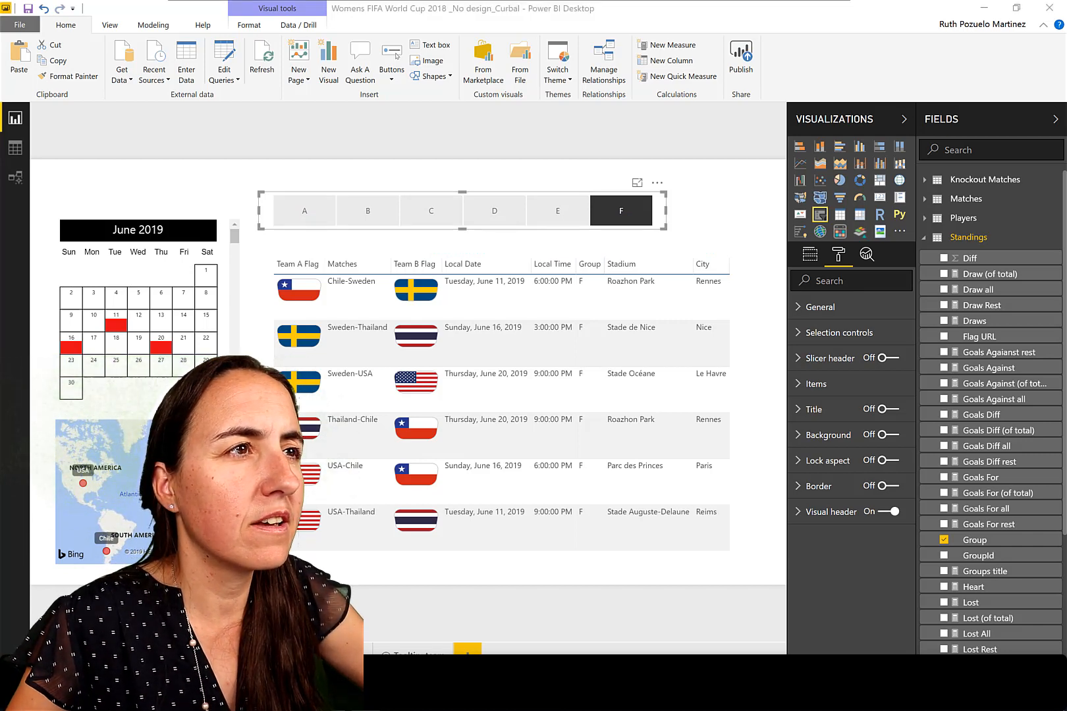
click(438, 185)
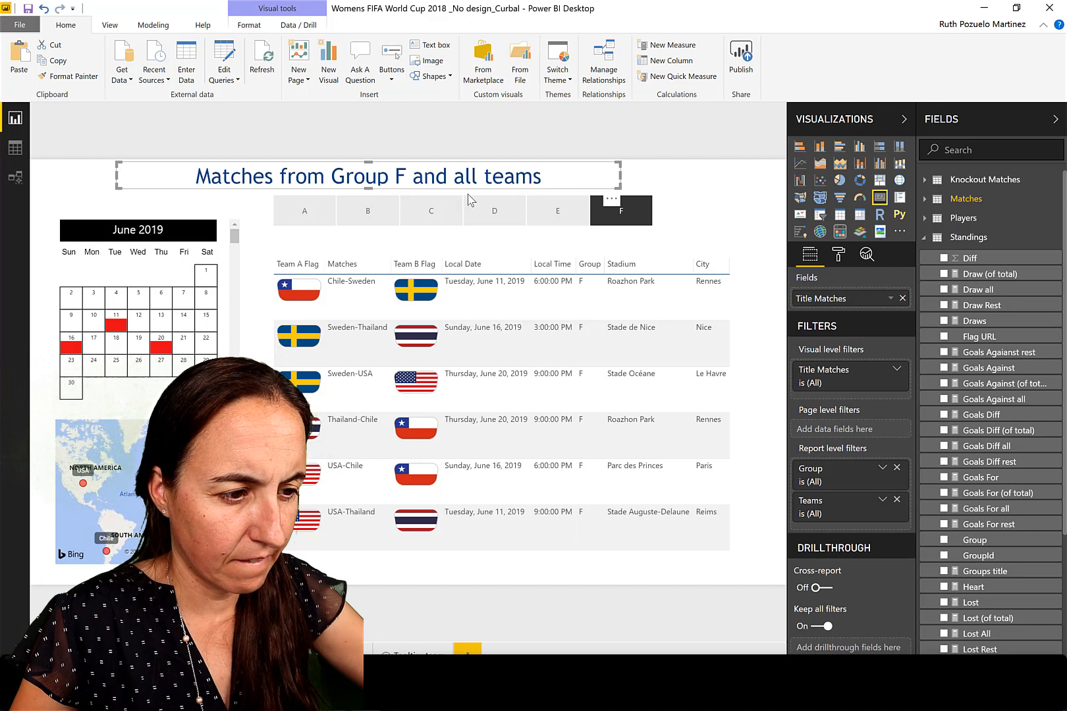
click(489, 256)
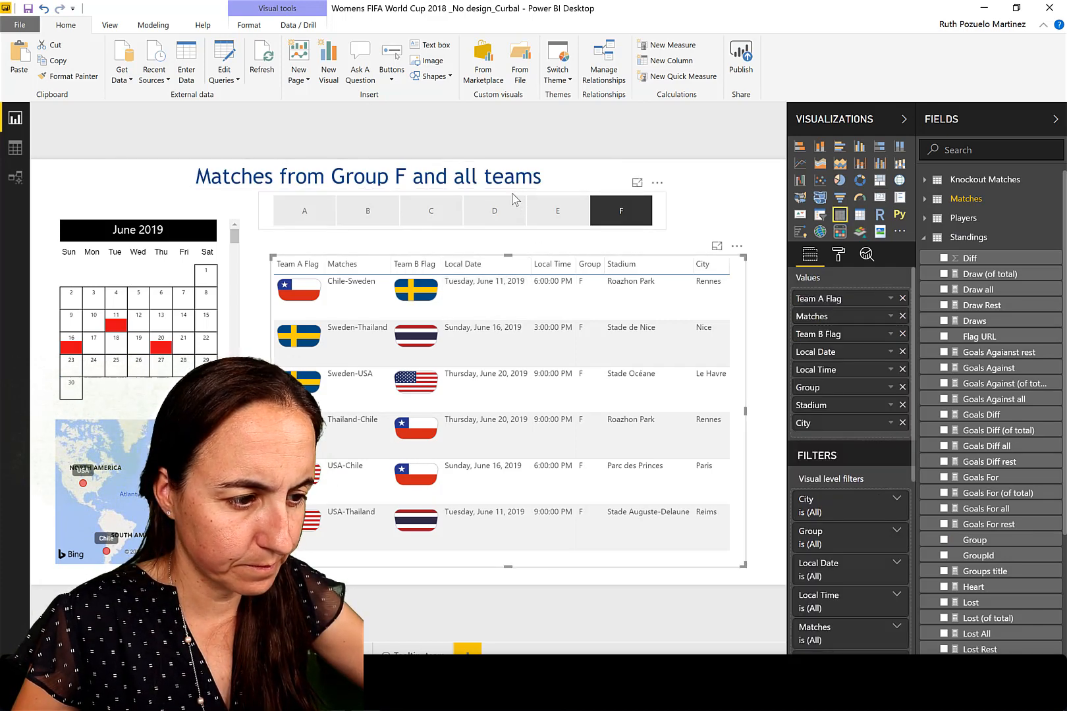
- Lower the calendar's top edge so it lines up with the top of the matches table
click(145, 226)
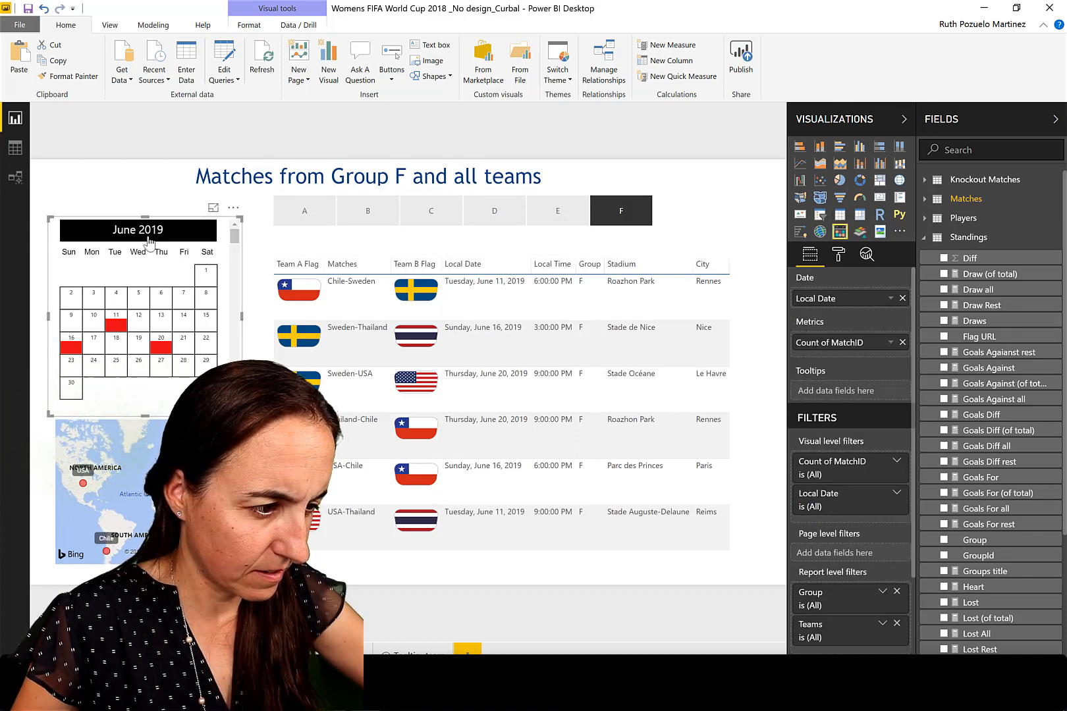
drag(145, 217, 136, 413)
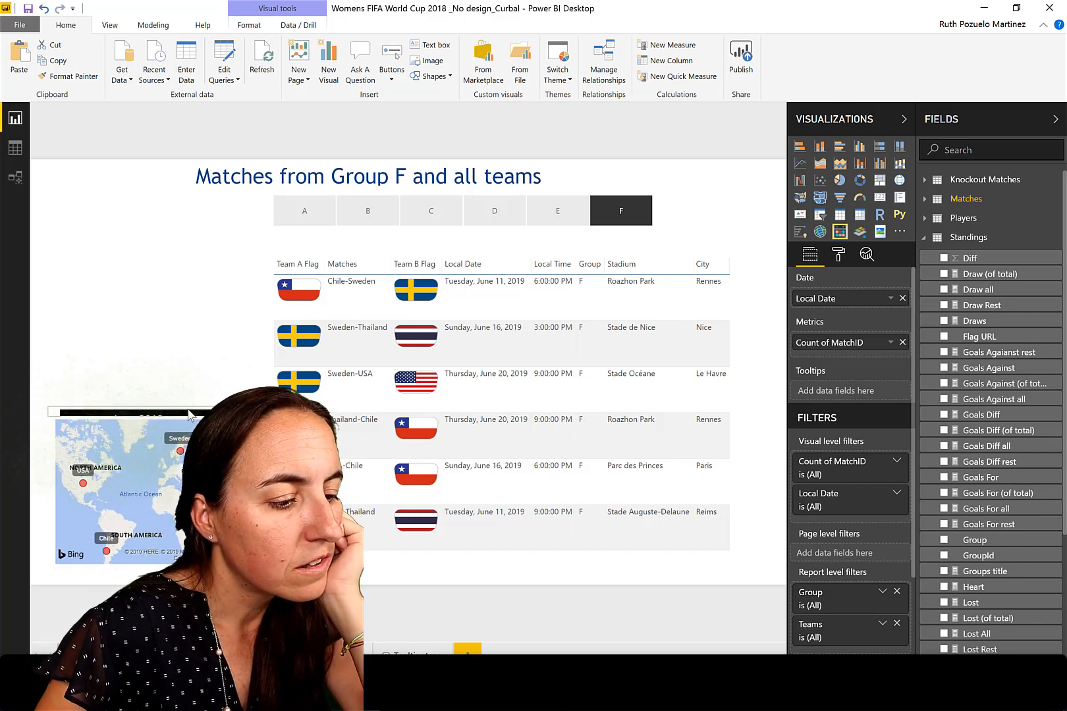
drag(145, 411, 152, 256)
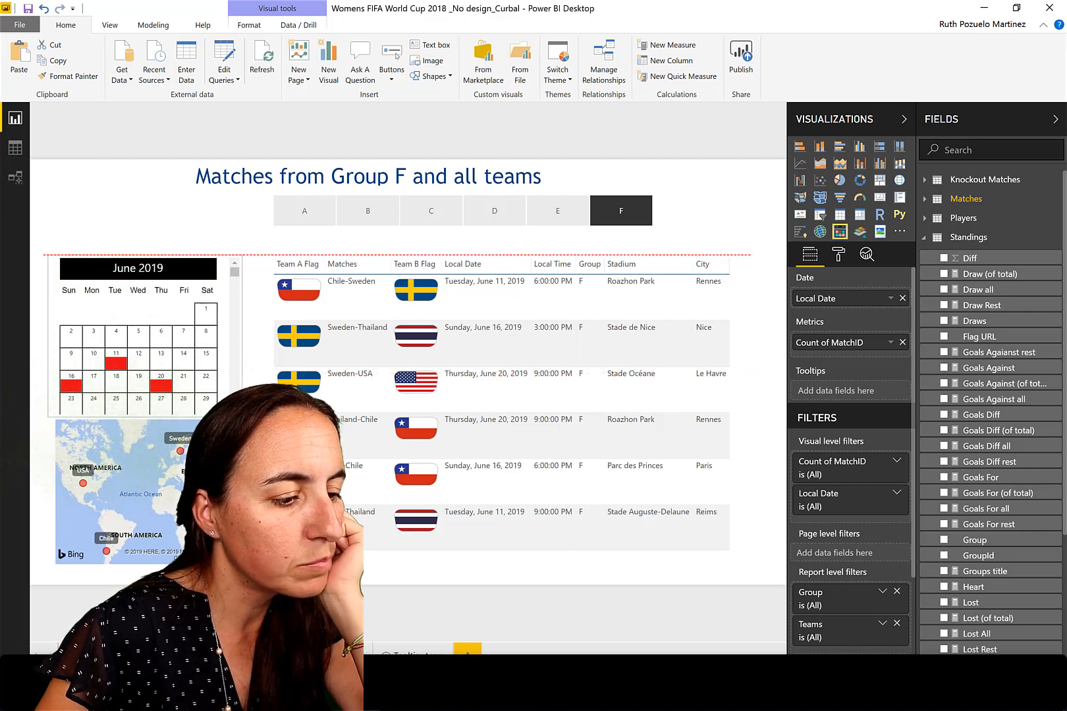
- Shorten the map from its top edge and extend the calendar downward into the freed space
click(146, 438)
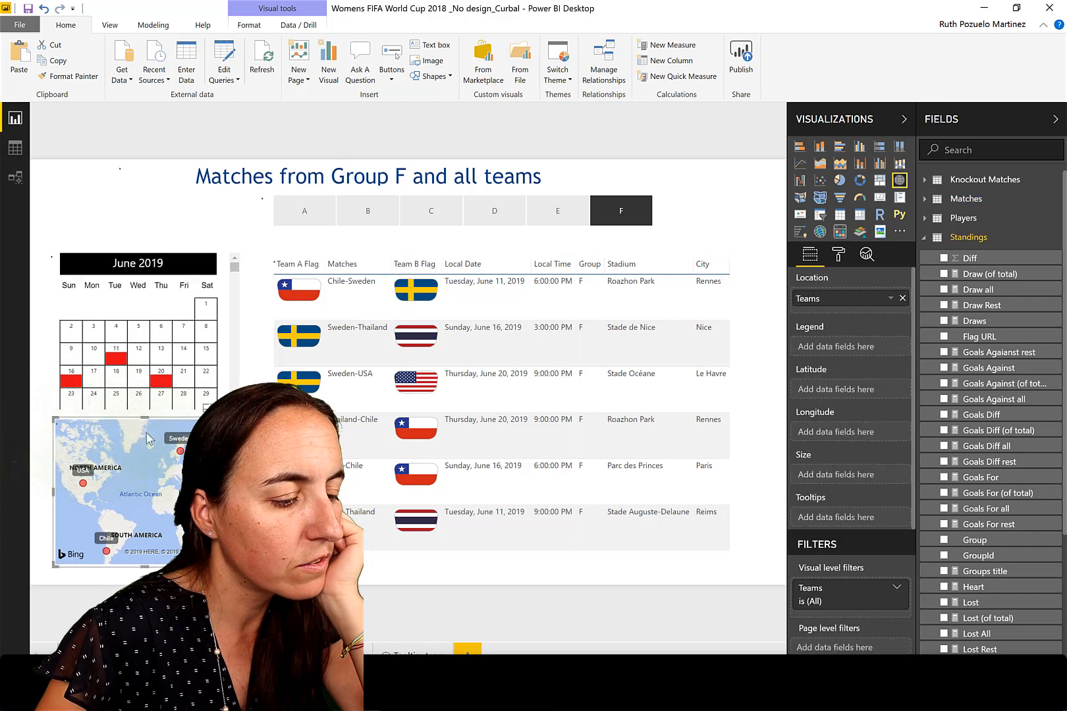
drag(148, 430, 150, 446)
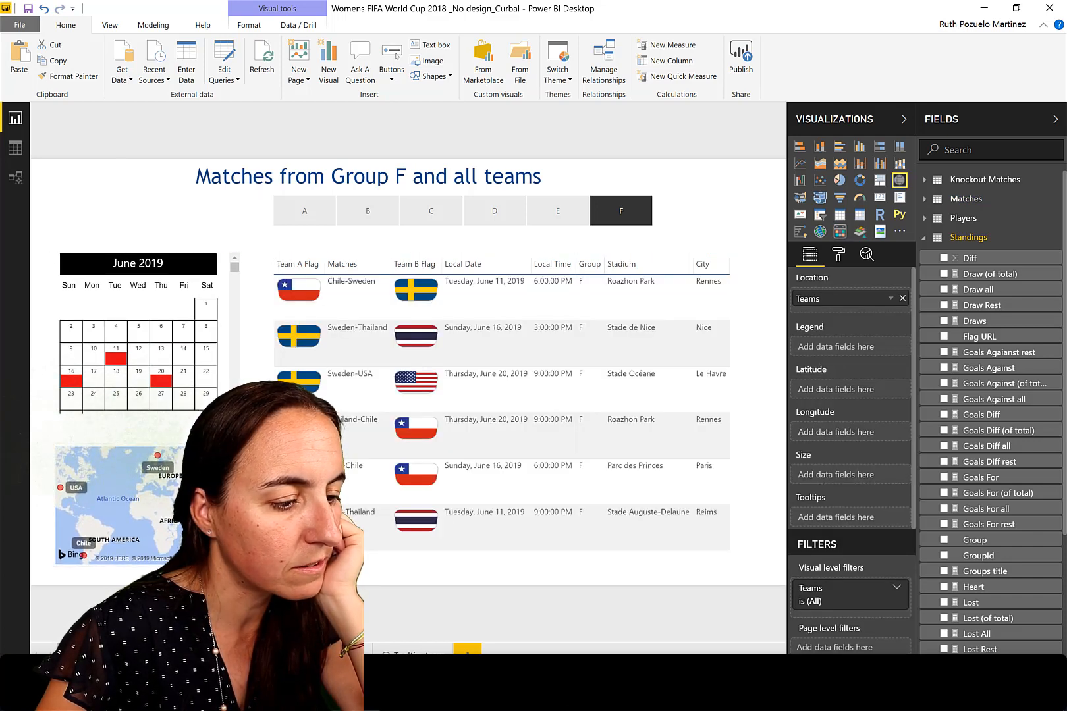
click(148, 447)
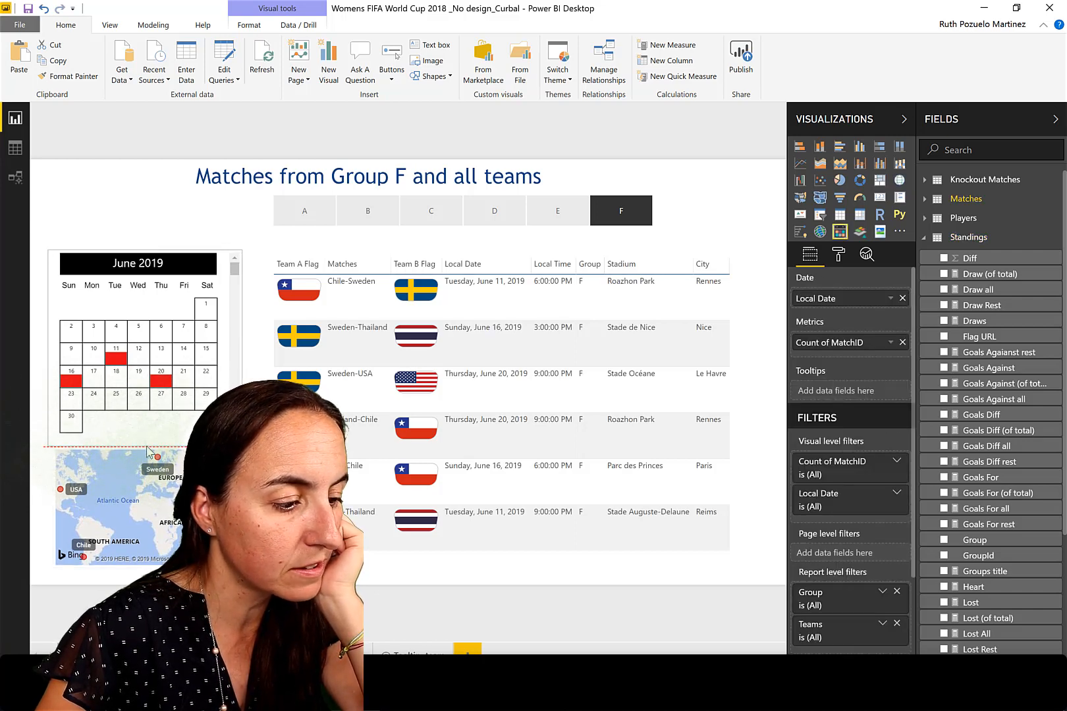
drag(148, 444, 149, 440)
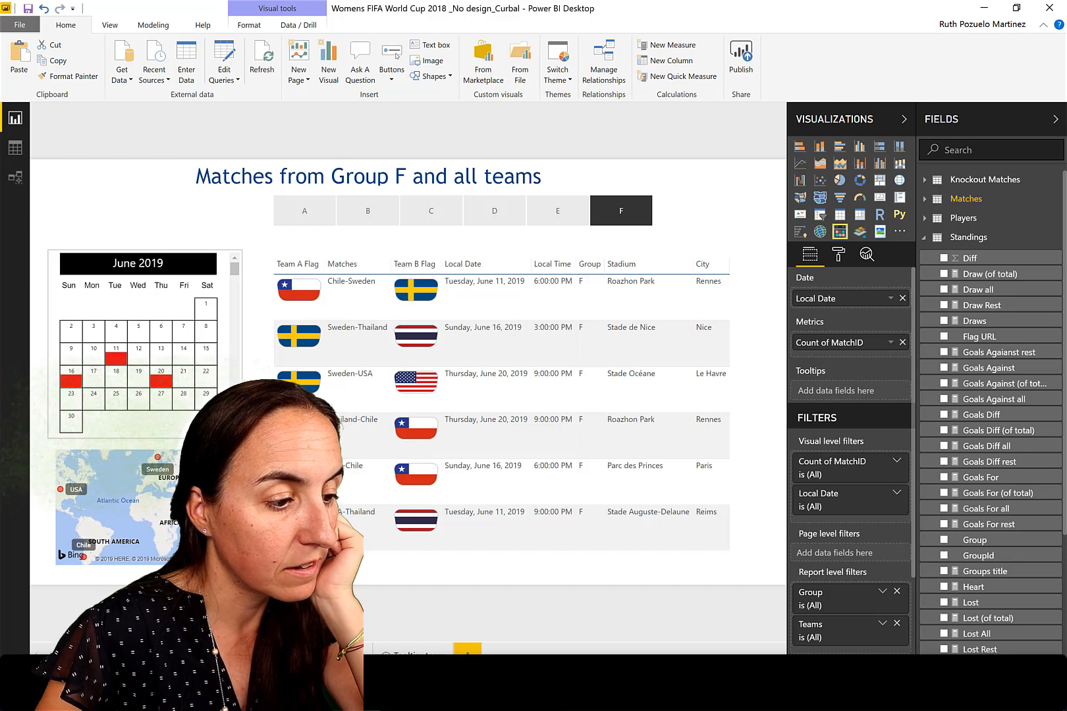
click(254, 401)
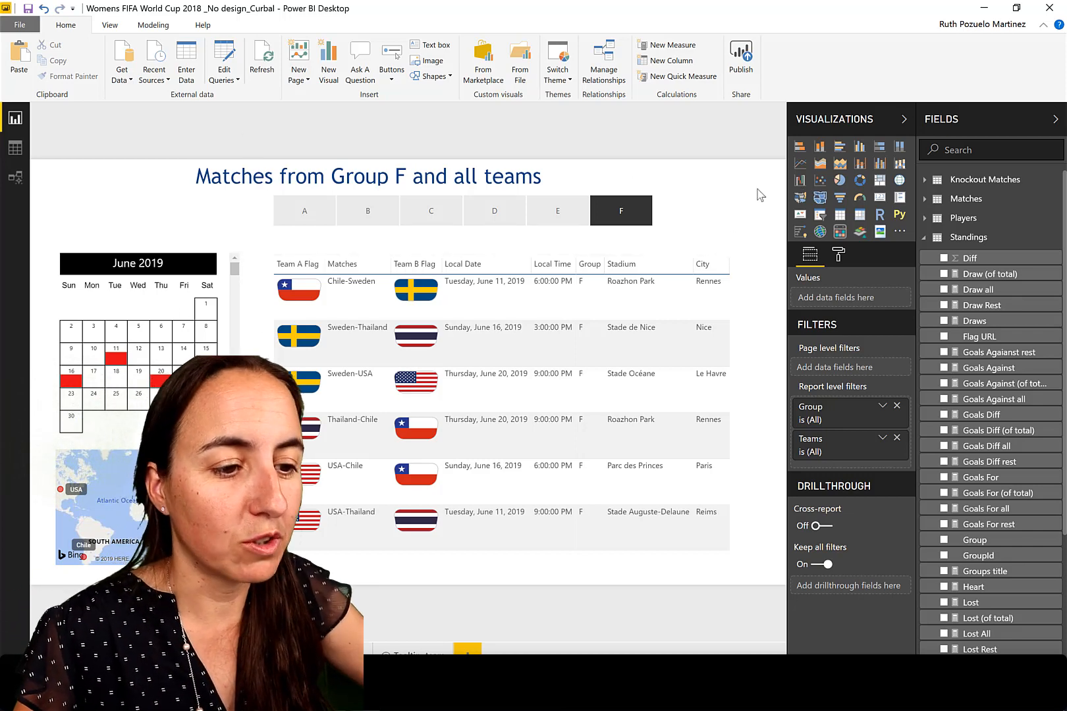
- Add the 80814-unsplash grass pitch photo from Downloads as the page background and set its Image Fit to Fit
click(839, 254)
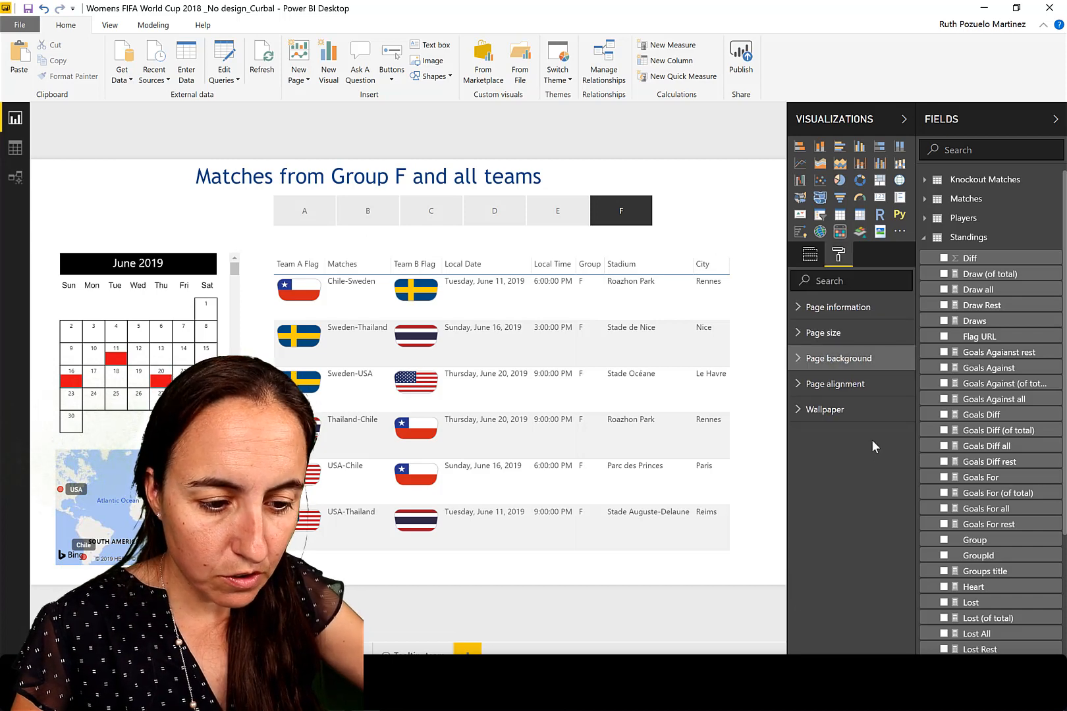
click(838, 358)
click(865, 478)
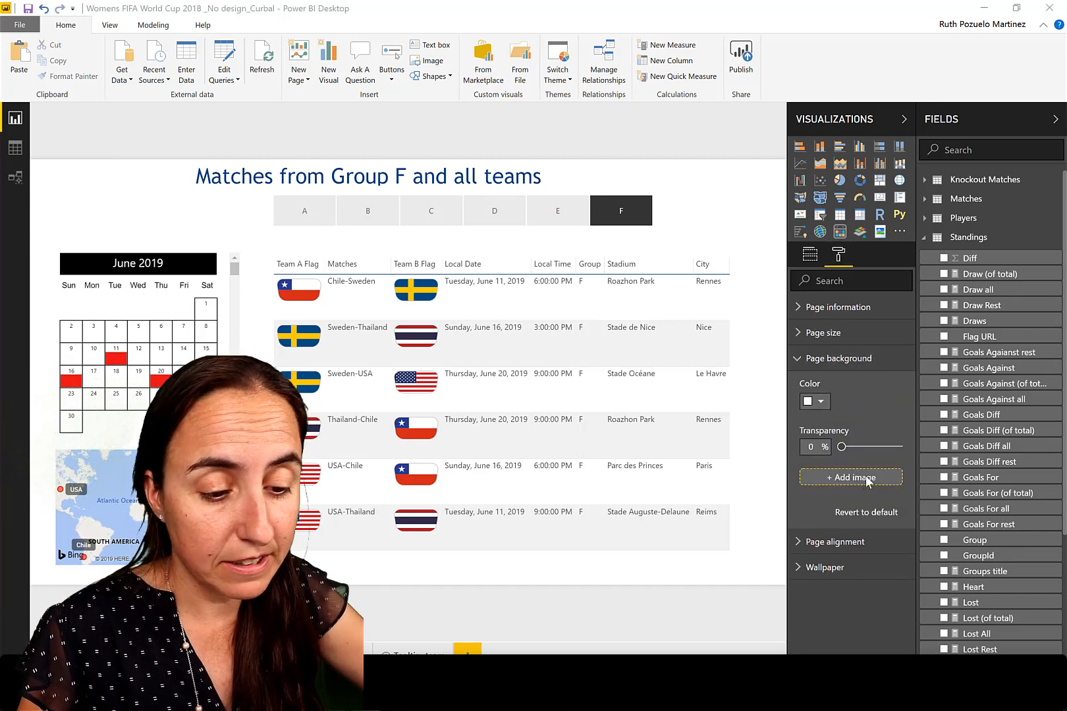
click(257, 97)
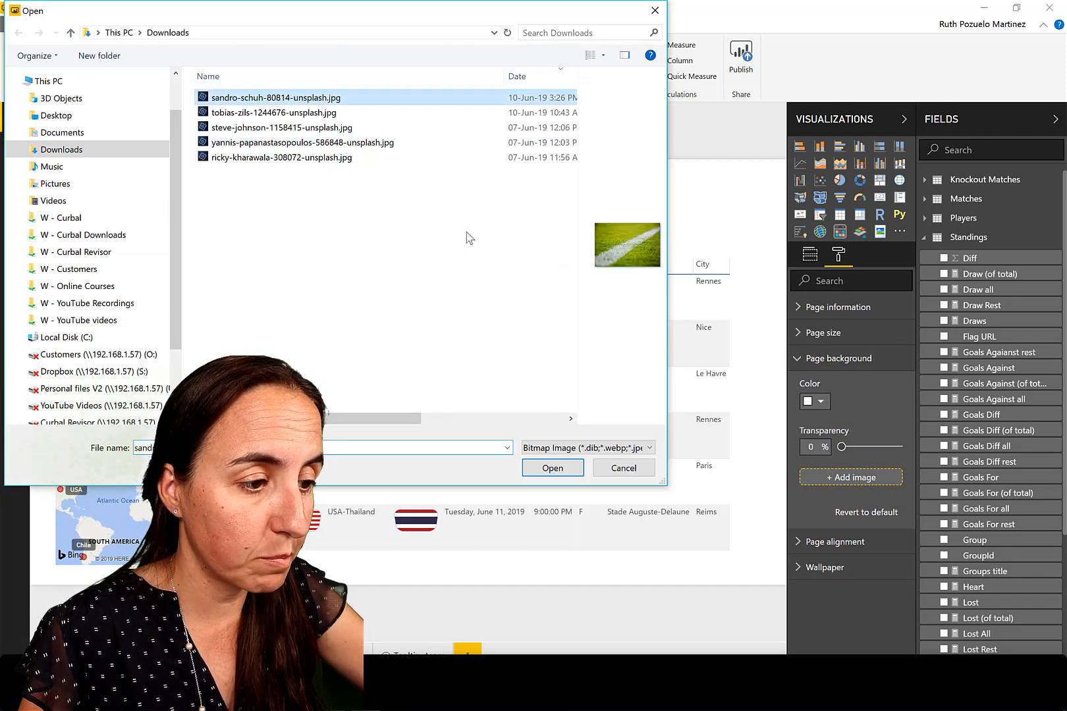
click(561, 469)
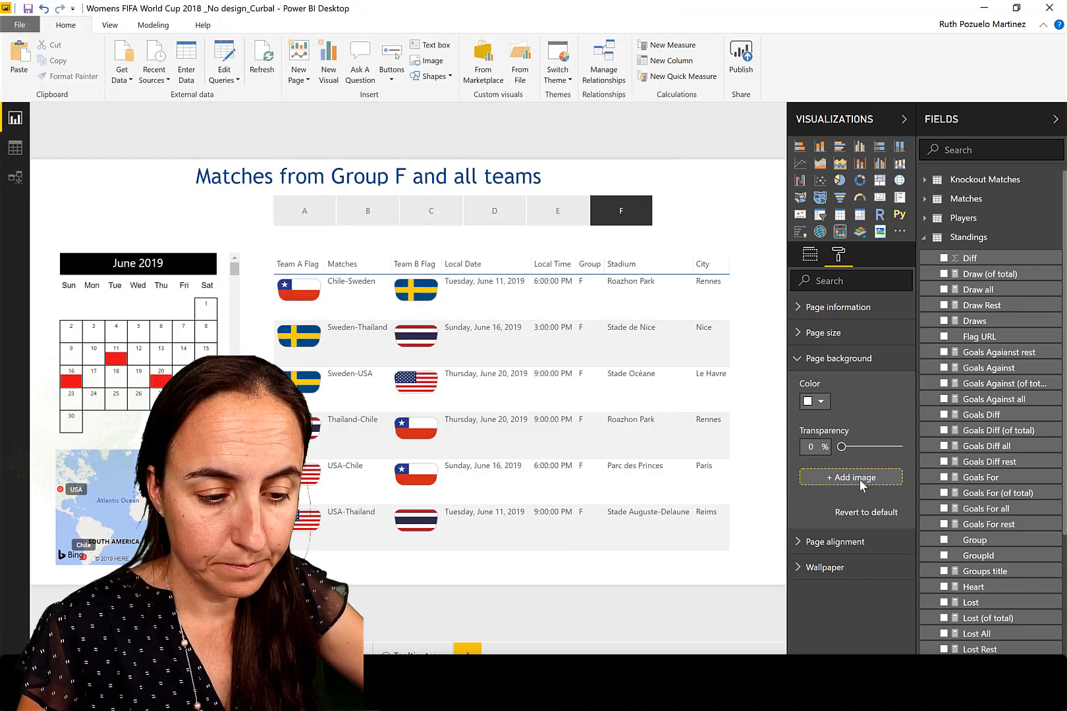
click(831, 518)
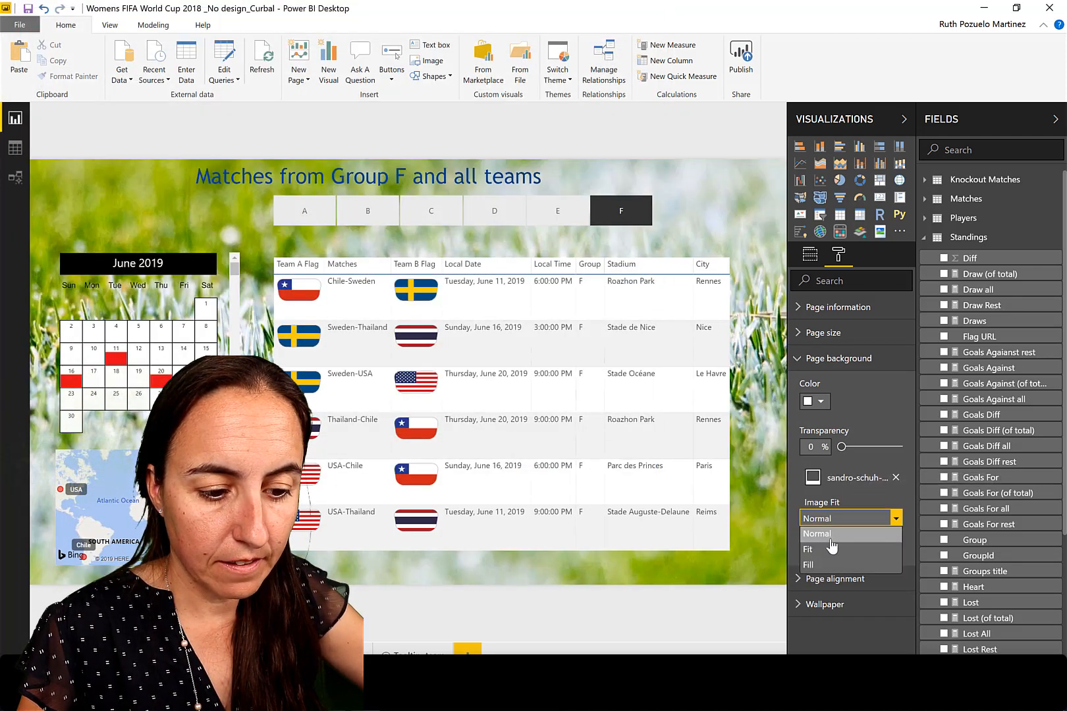
click(843, 555)
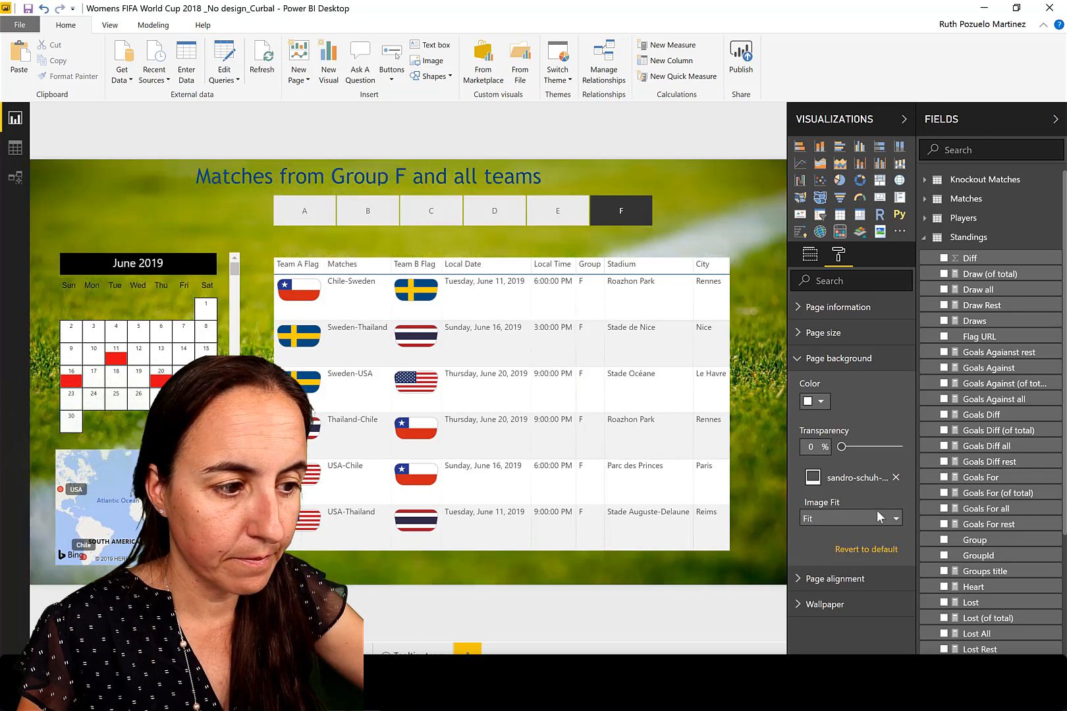
- Insert a text box and stretch it across the full page width behind the title and group slicer
click(432, 45)
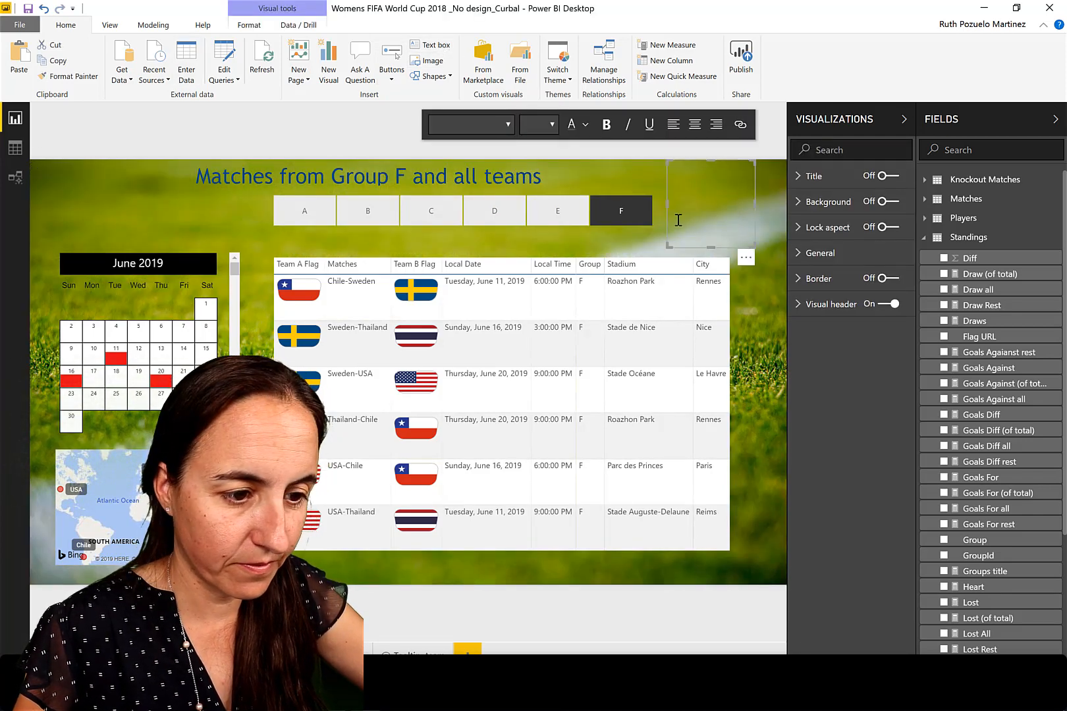
drag(667, 204, 31, 185)
drag(754, 247, 795, 243)
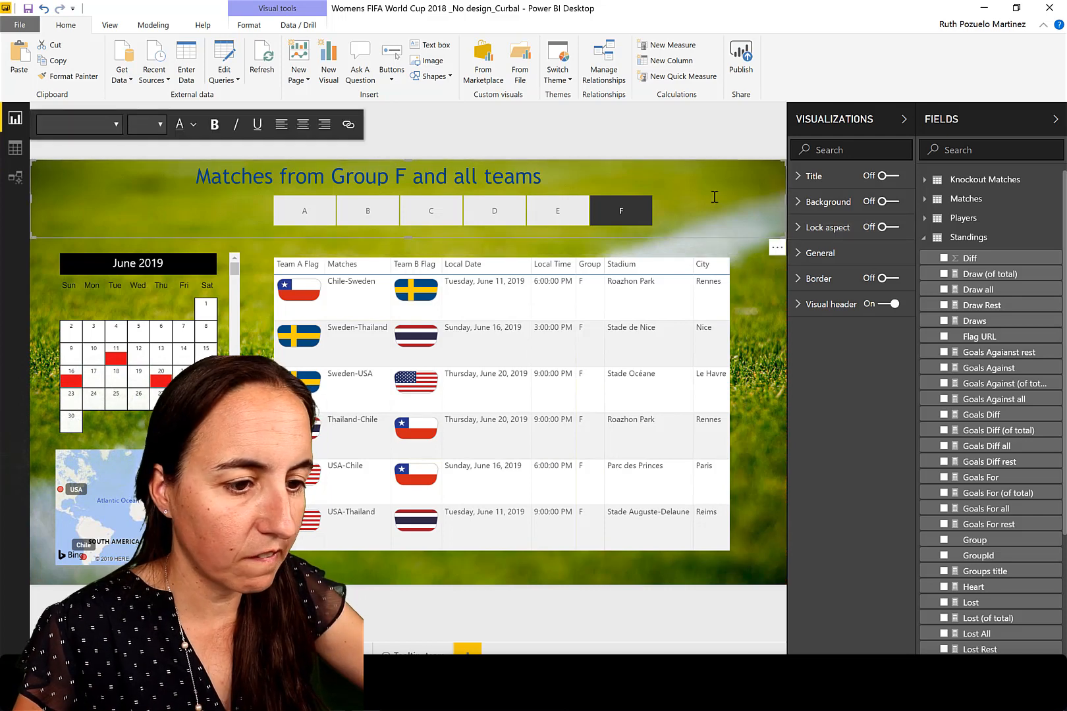
- Turn on the header text box's background, colour it light pink and set its transparency to 0%
click(850, 206)
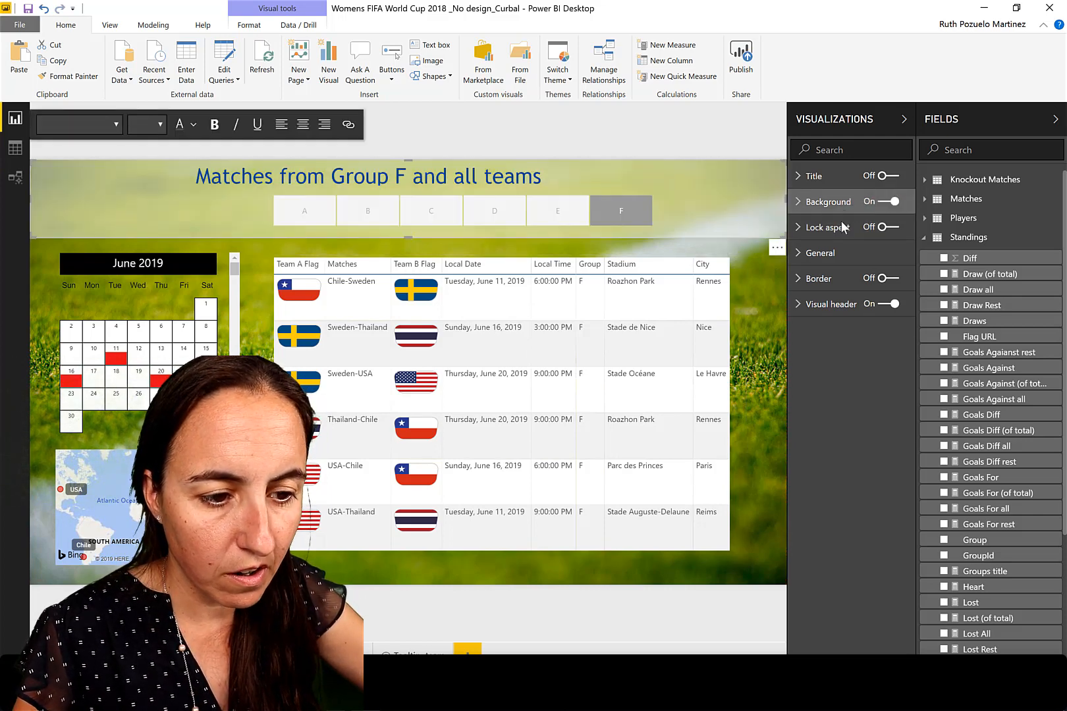
click(815, 245)
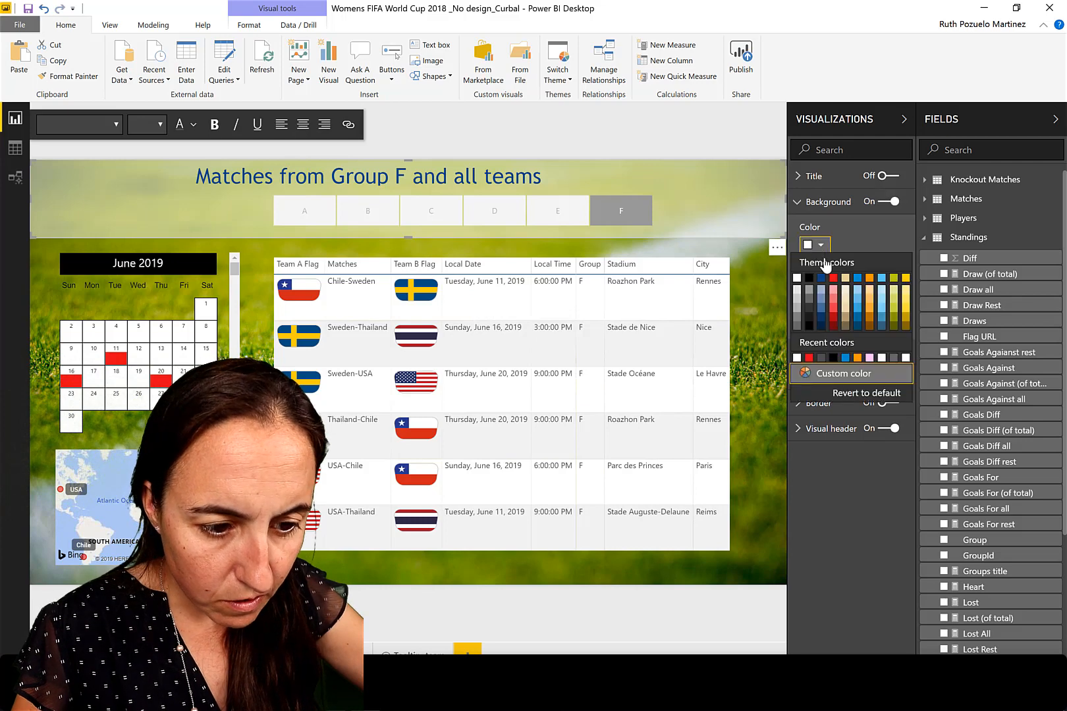
click(869, 358)
drag(869, 290, 766, 289)
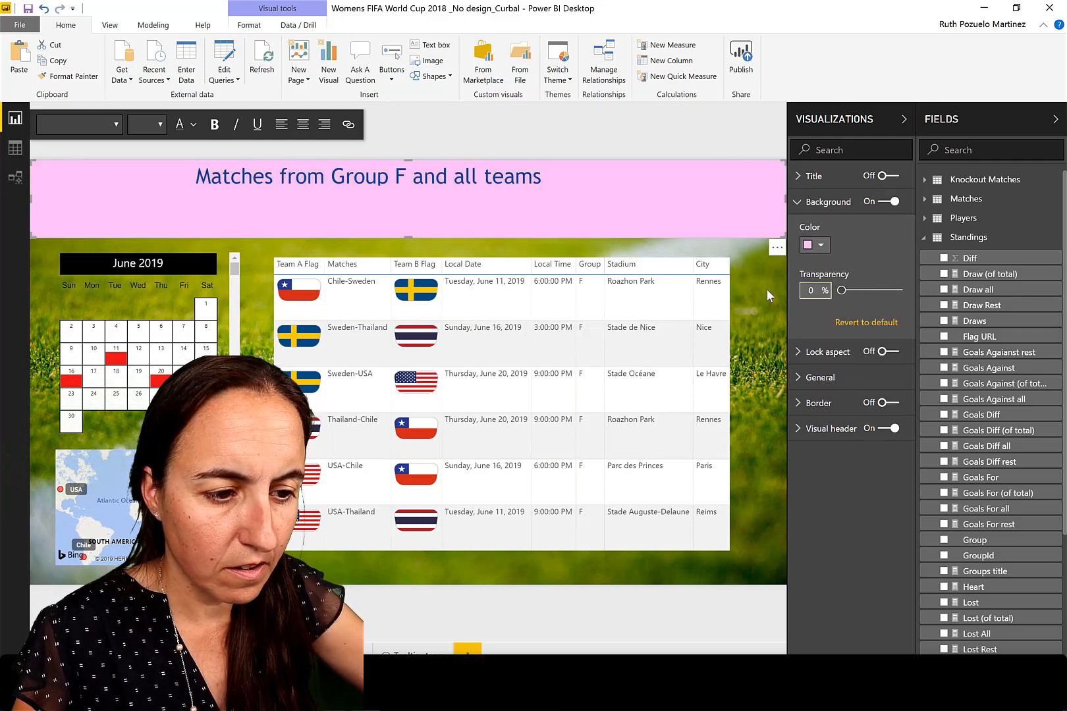
- Send the pink header text box to the back and centre the matches title above the group slicer
click(249, 25)
click(211, 79)
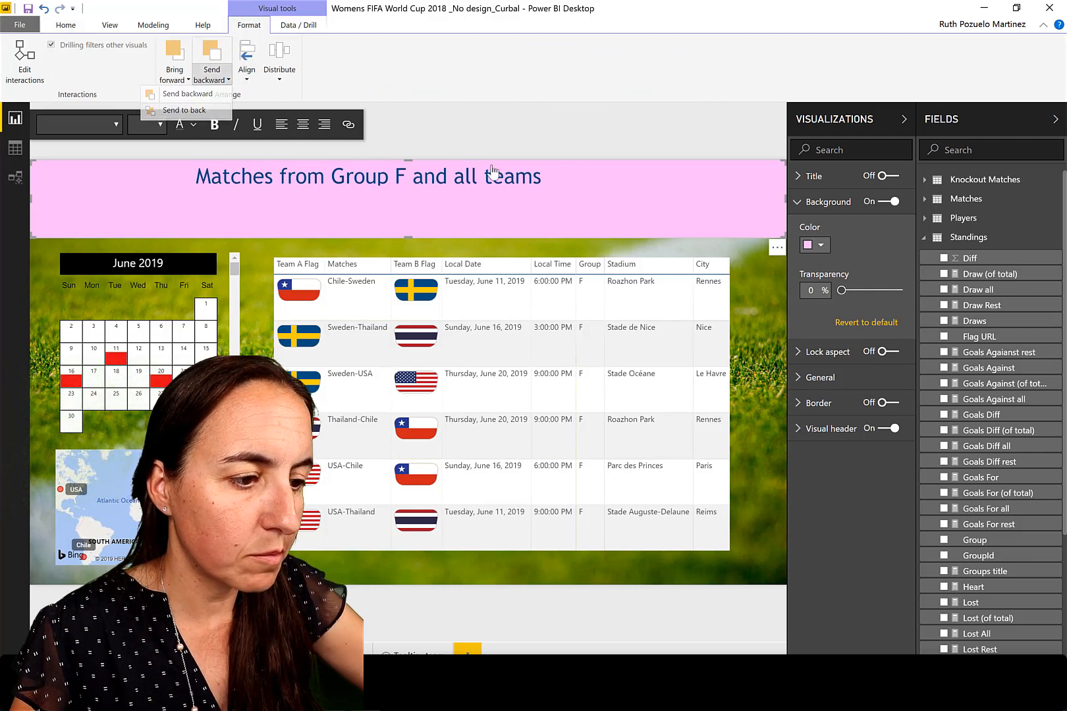
click(187, 112)
click(756, 289)
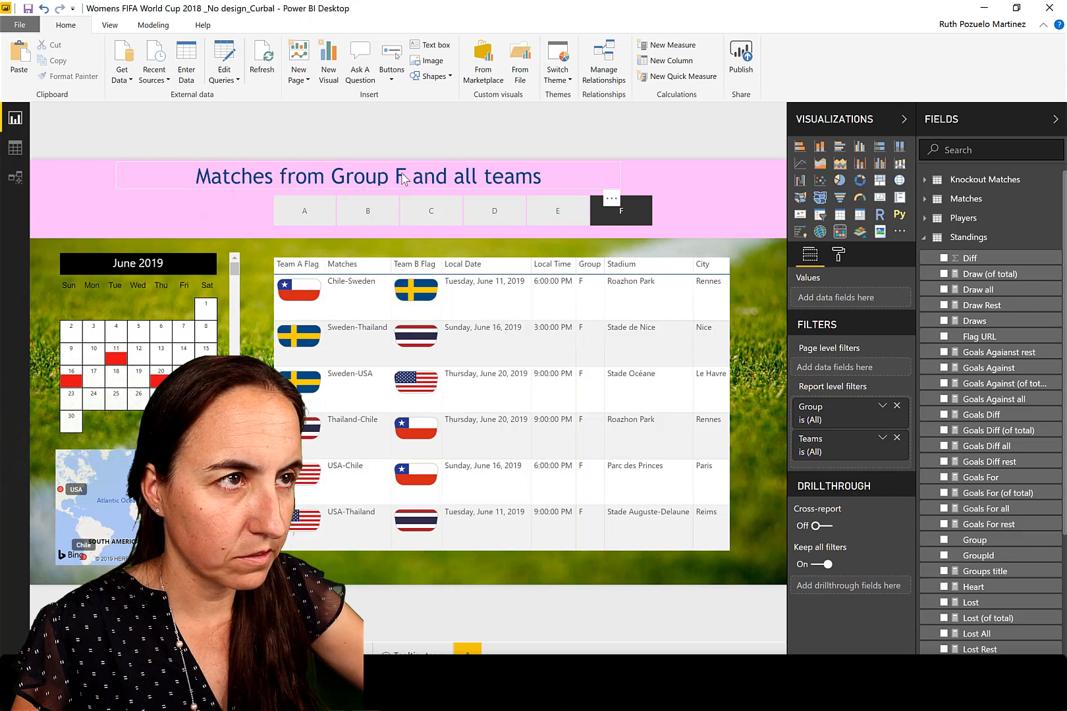
drag(403, 179, 490, 179)
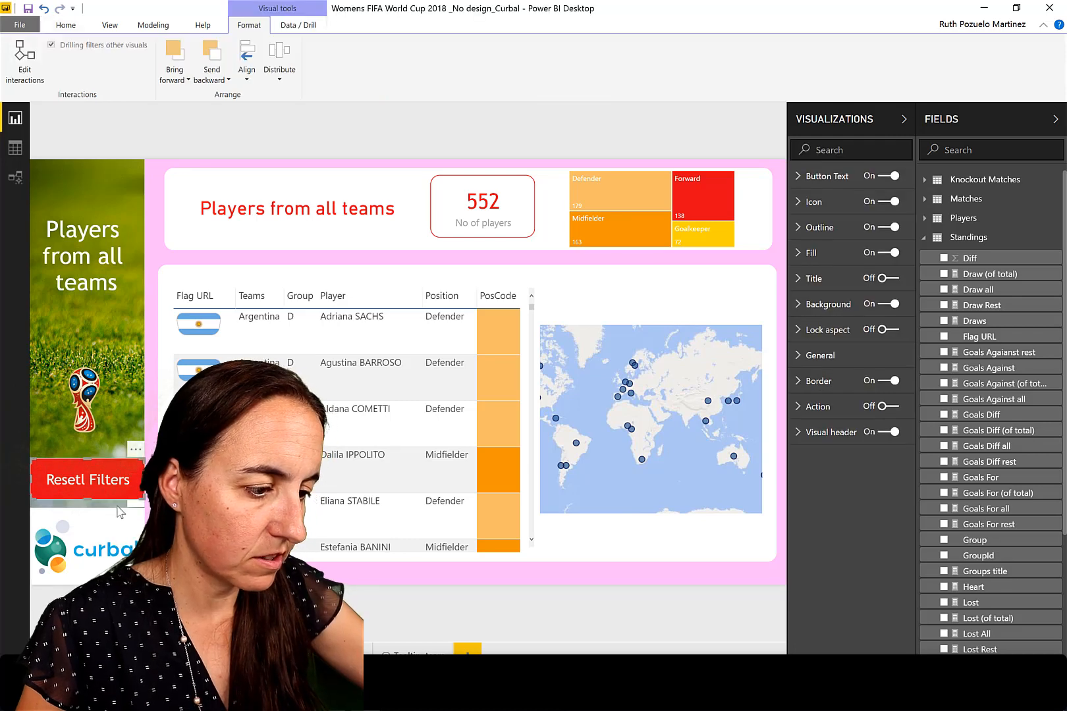
- Copy the reset filters button and Curbal logo from the players page to the matches page and move them up towards the header
ctrl+click(88, 546)
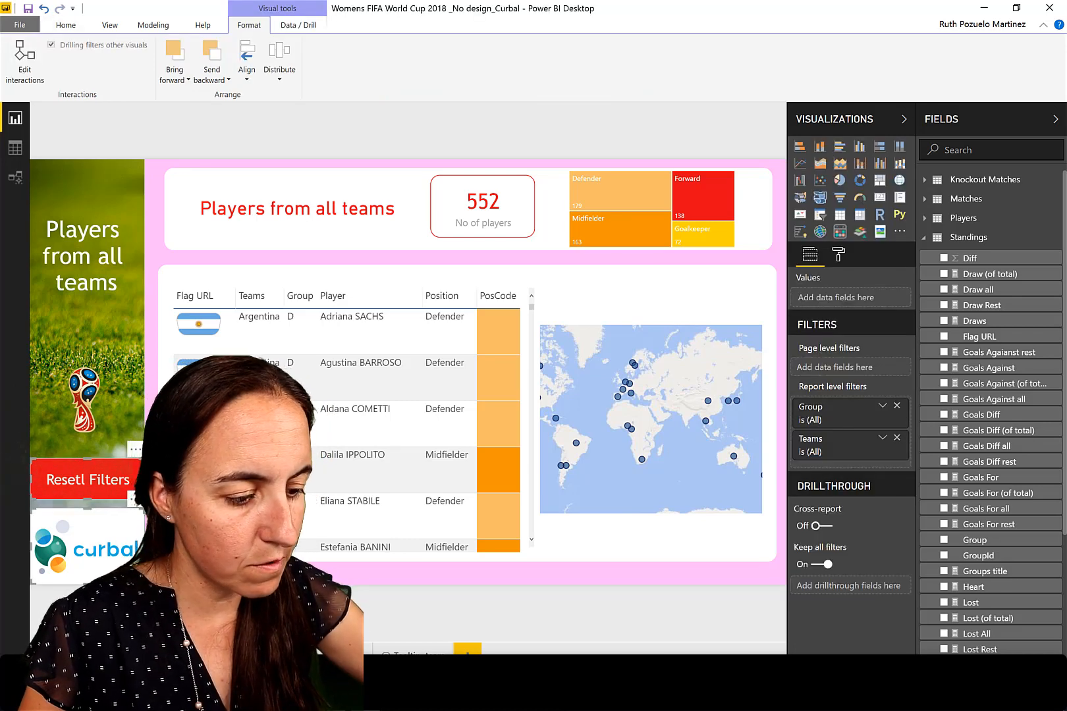
click(197, 654)
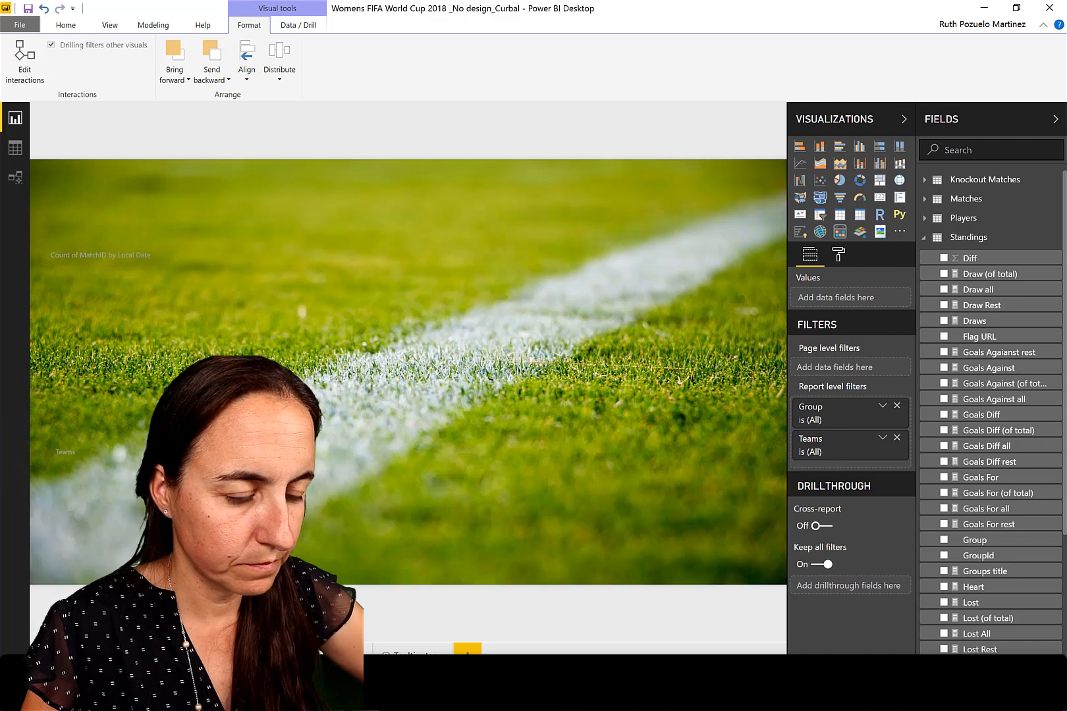
key(ctrl+v)
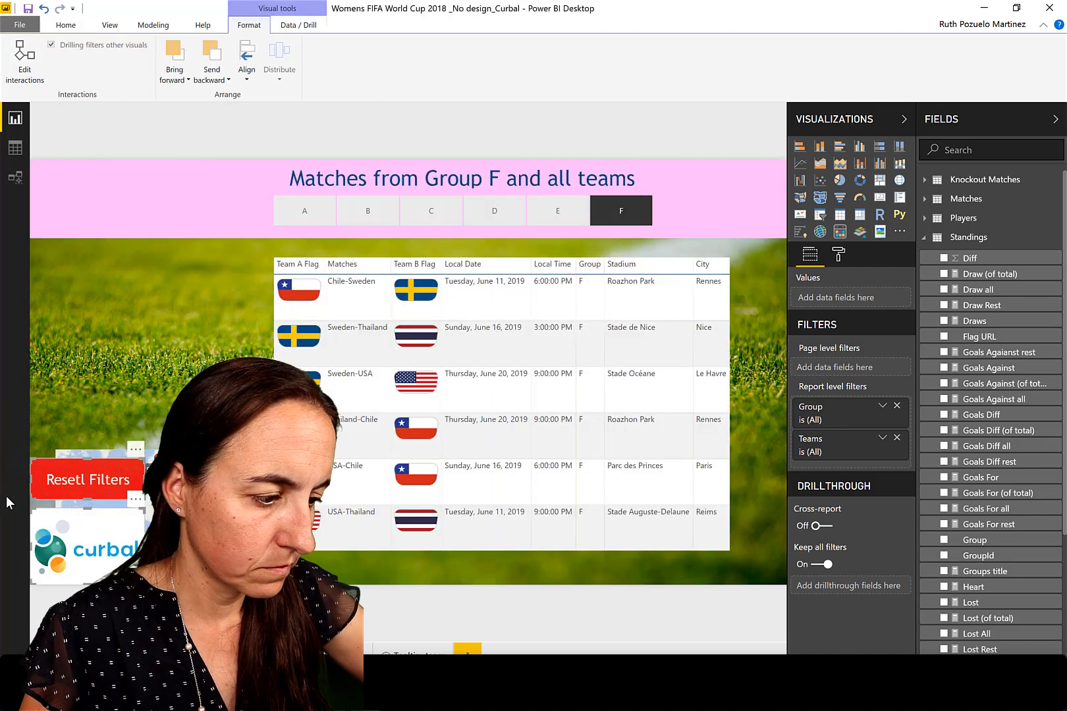
drag(94, 491, 153, 206)
click(153, 207)
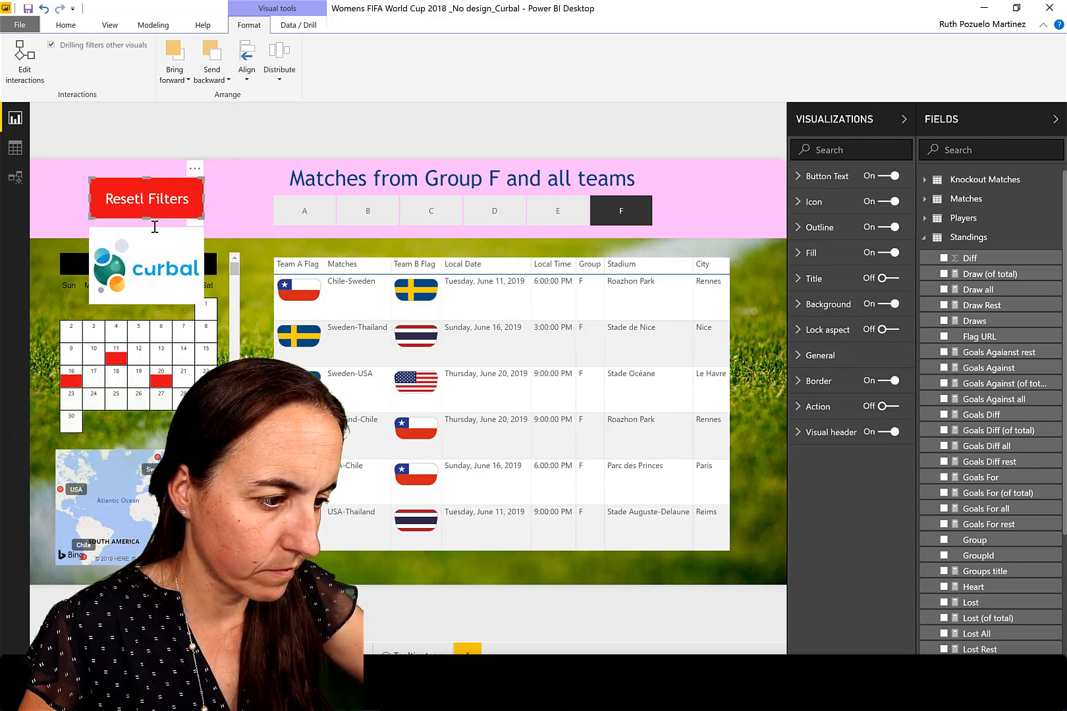
- Move the Curbal logo into the right end of the pink header band
click(195, 230)
click(197, 243)
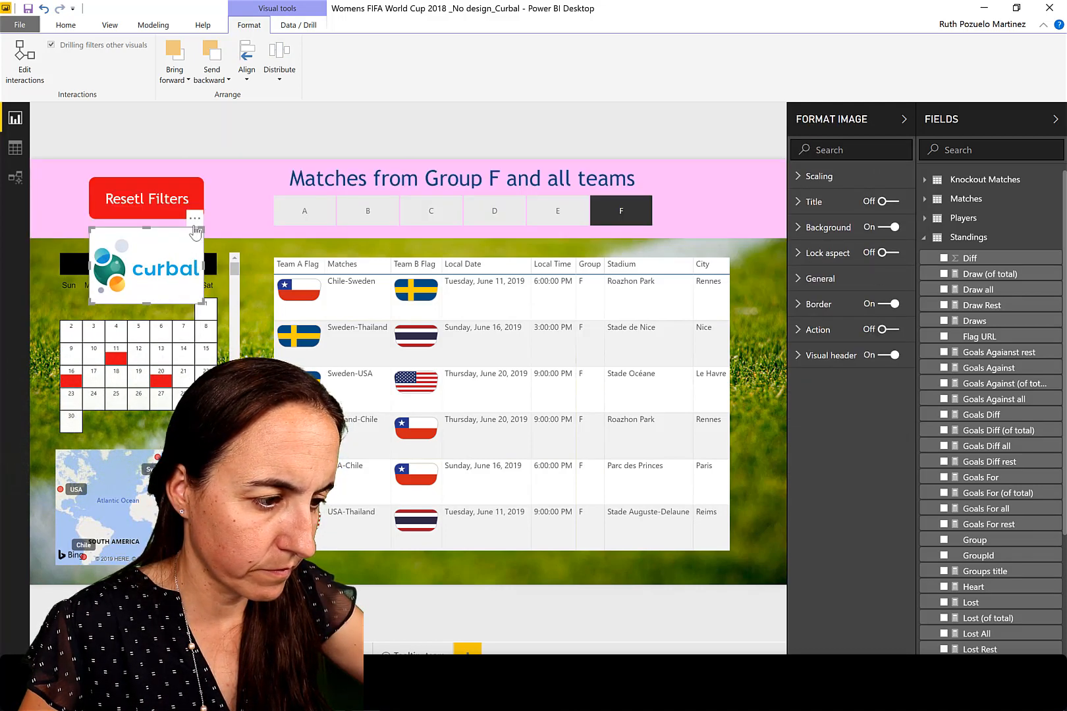
drag(408, 207, 815, 153)
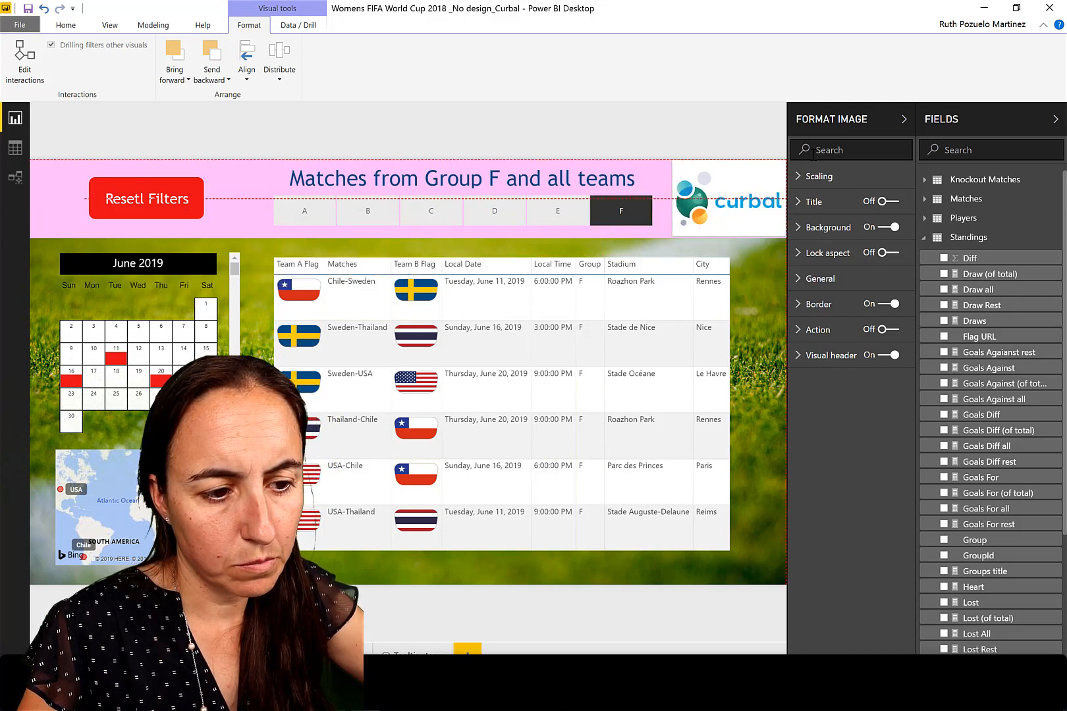
- Shrink the reset filters button and place it just left of the group slicer, level with the slicer buttons
click(164, 204)
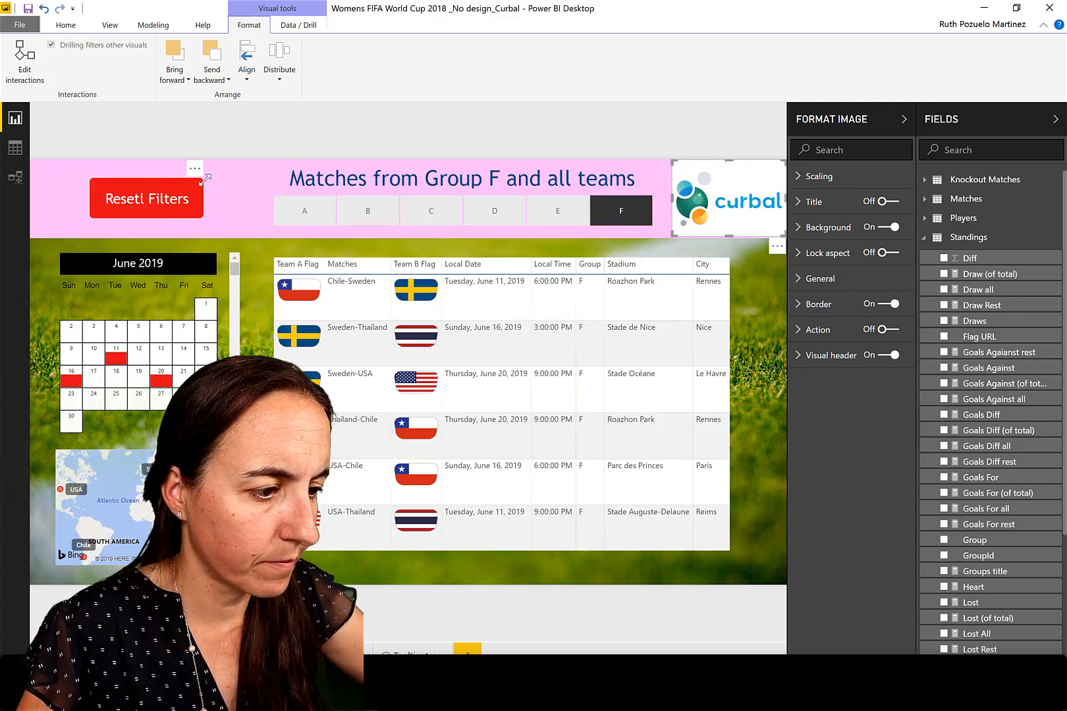
drag(197, 184, 190, 191)
drag(183, 220, 206, 220)
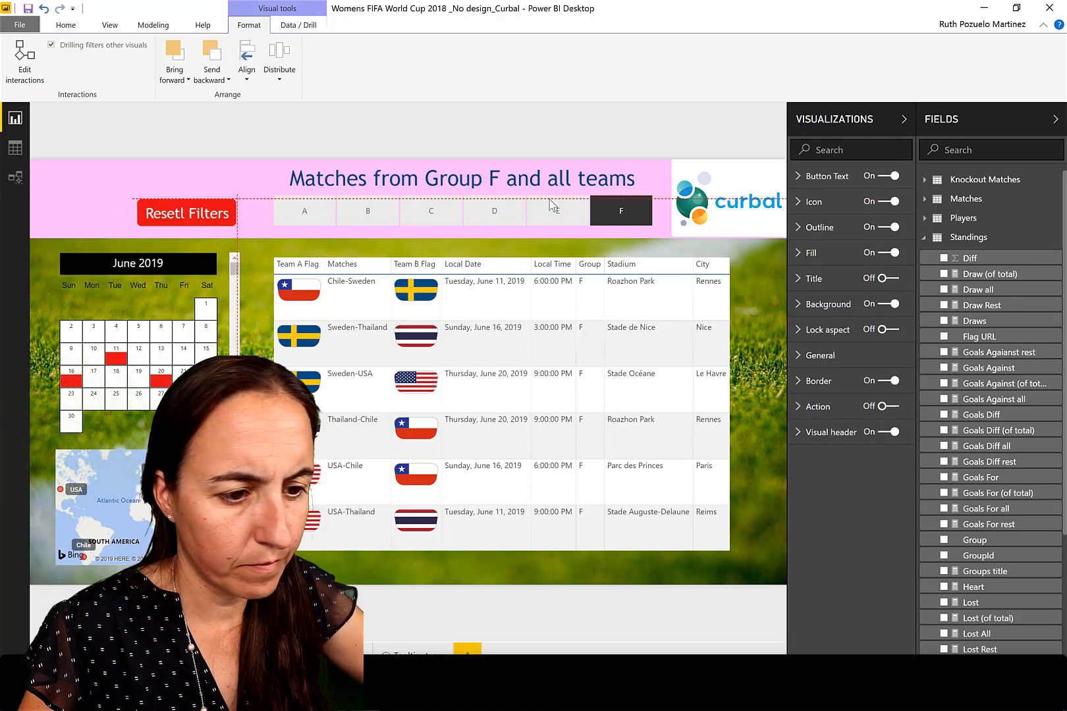
- Widen the Curbal logo slightly to the left and align its bottom edge with the header band
click(674, 201)
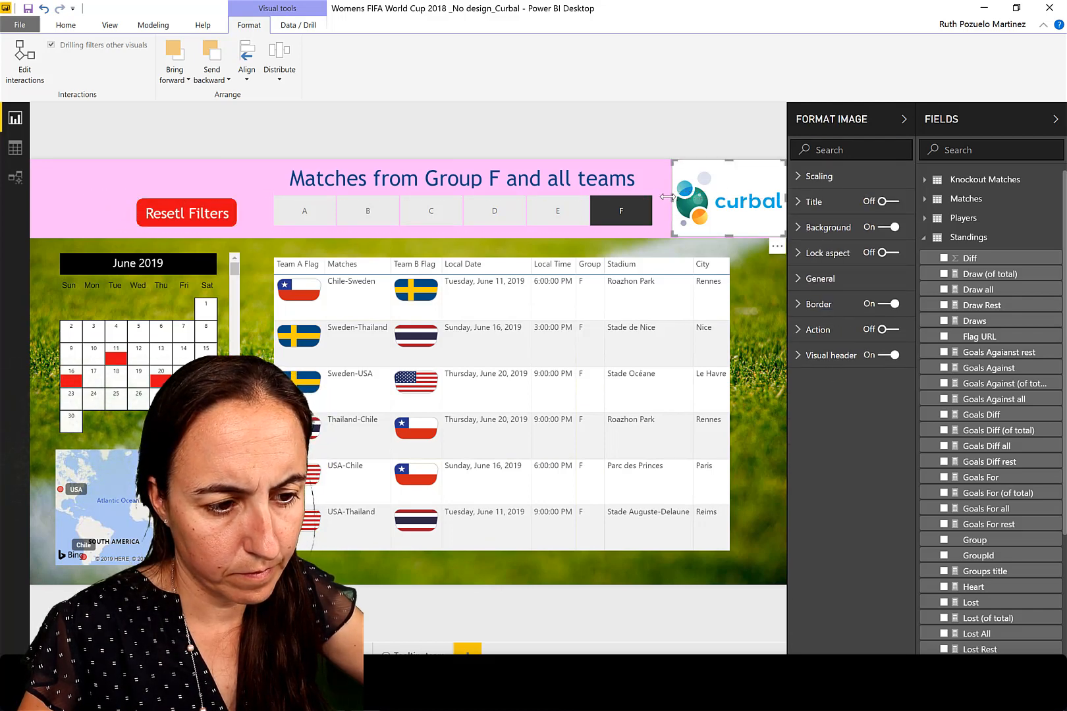
drag(668, 196, 663, 196)
click(740, 234)
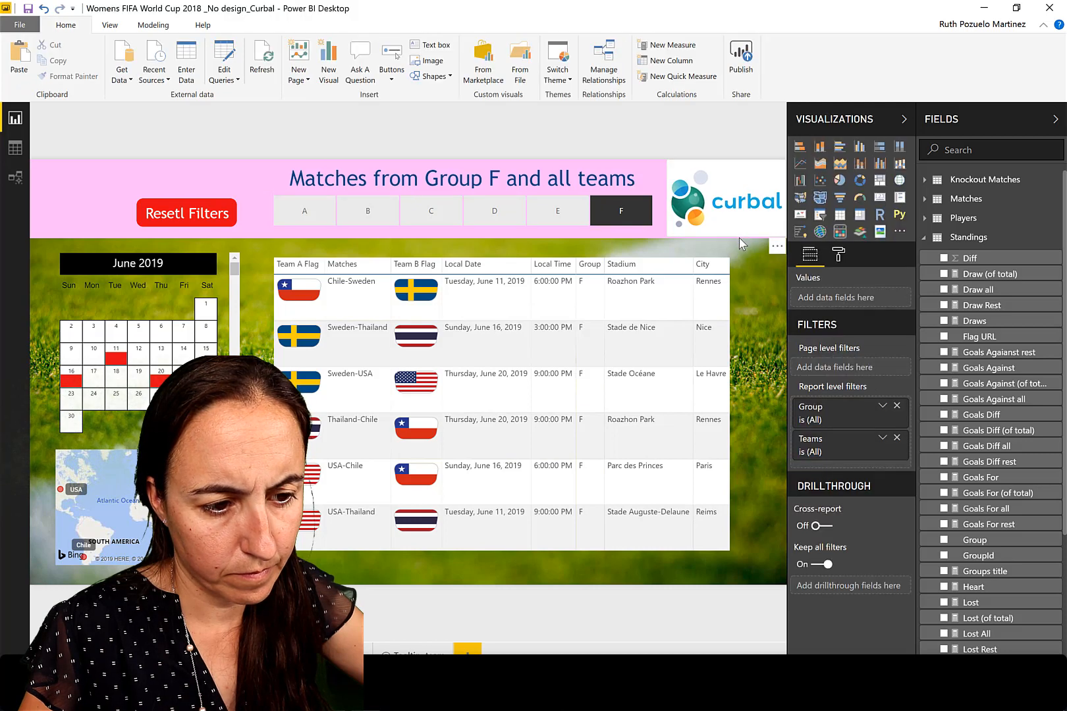
click(732, 233)
mouse_move(730, 243)
mouse_down()
mouse_move(730, 257)
mouse_move(727, 239)
mouse_up()
click(751, 276)
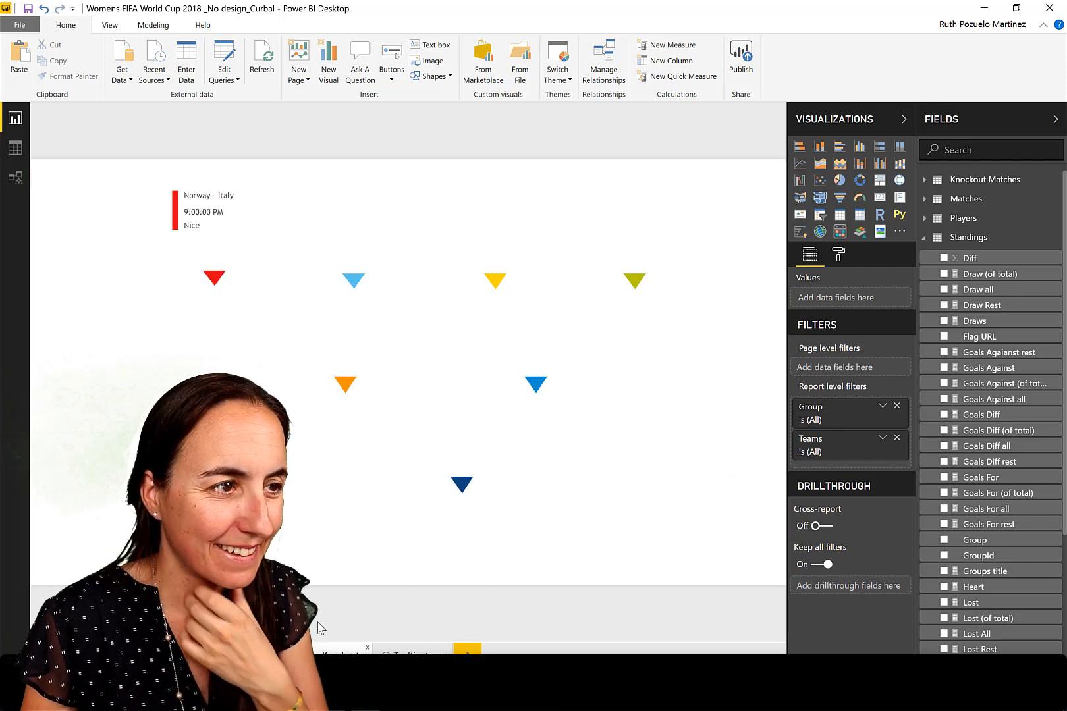
- Add the 80814-unsplash grass pitch photo from Downloads as the knockout page's background
click(343, 1)
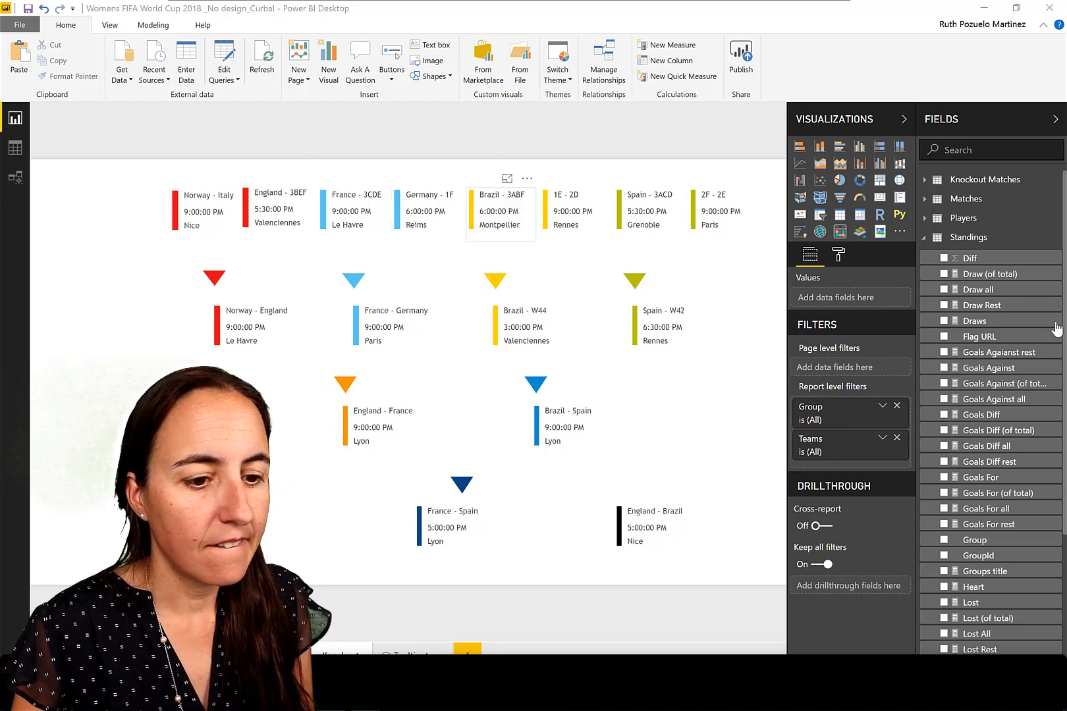
click(837, 254)
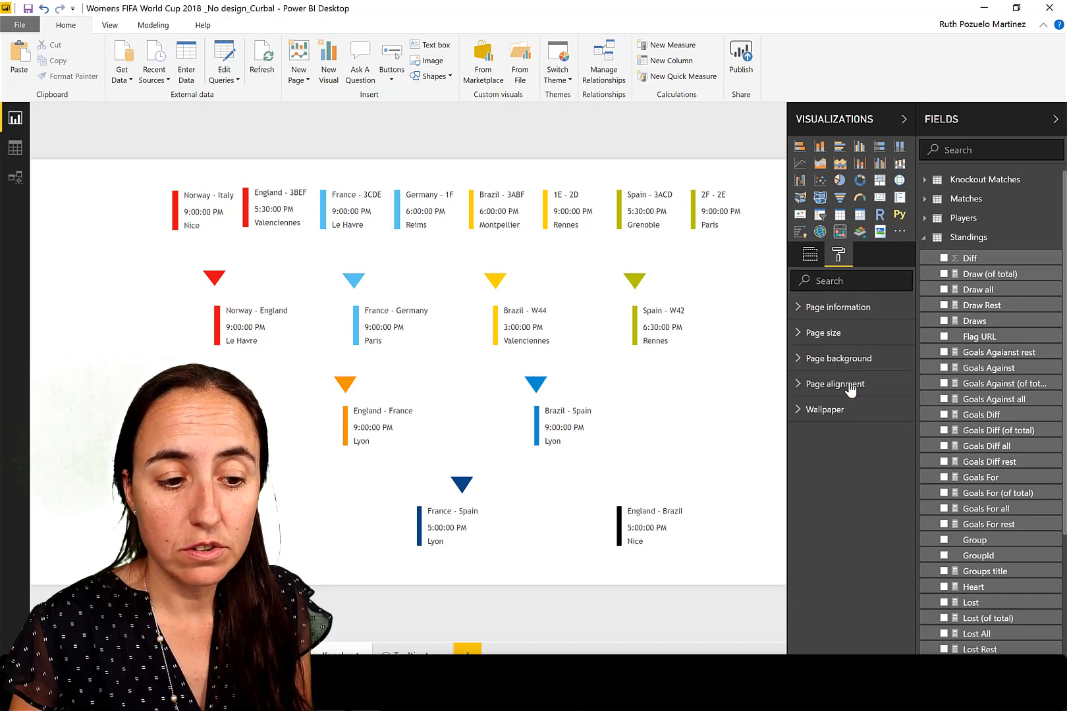
click(848, 360)
click(868, 480)
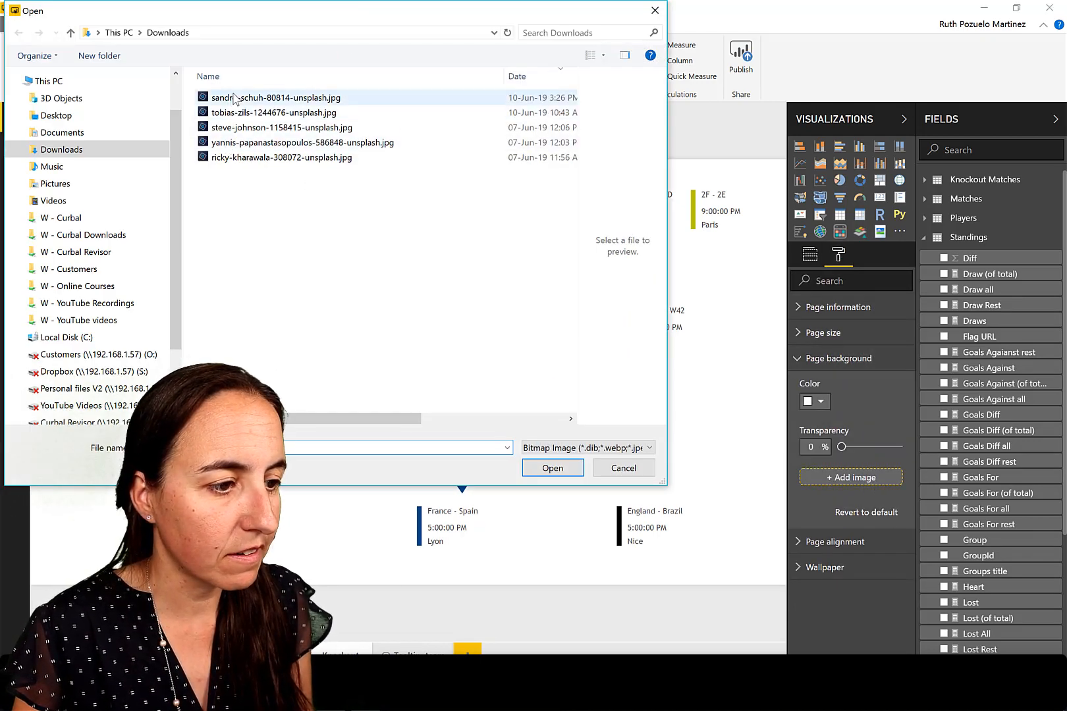
click(235, 99)
click(553, 467)
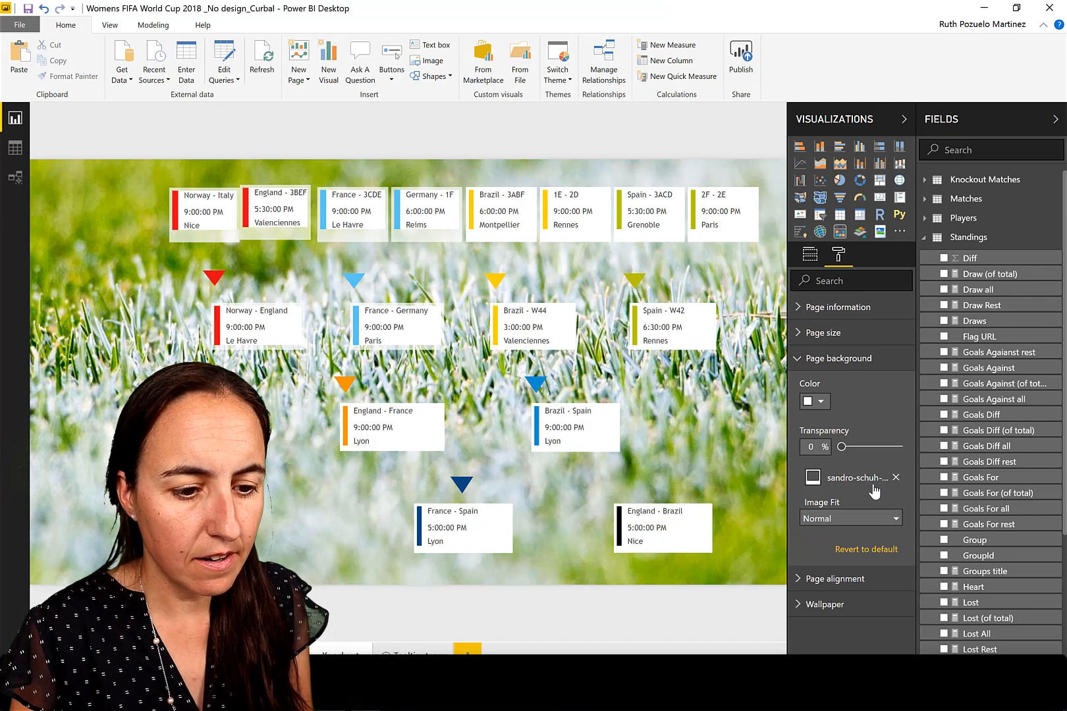
- Try the Fit setting for the knockout page's background image and return Image Fit to Normal
click(870, 518)
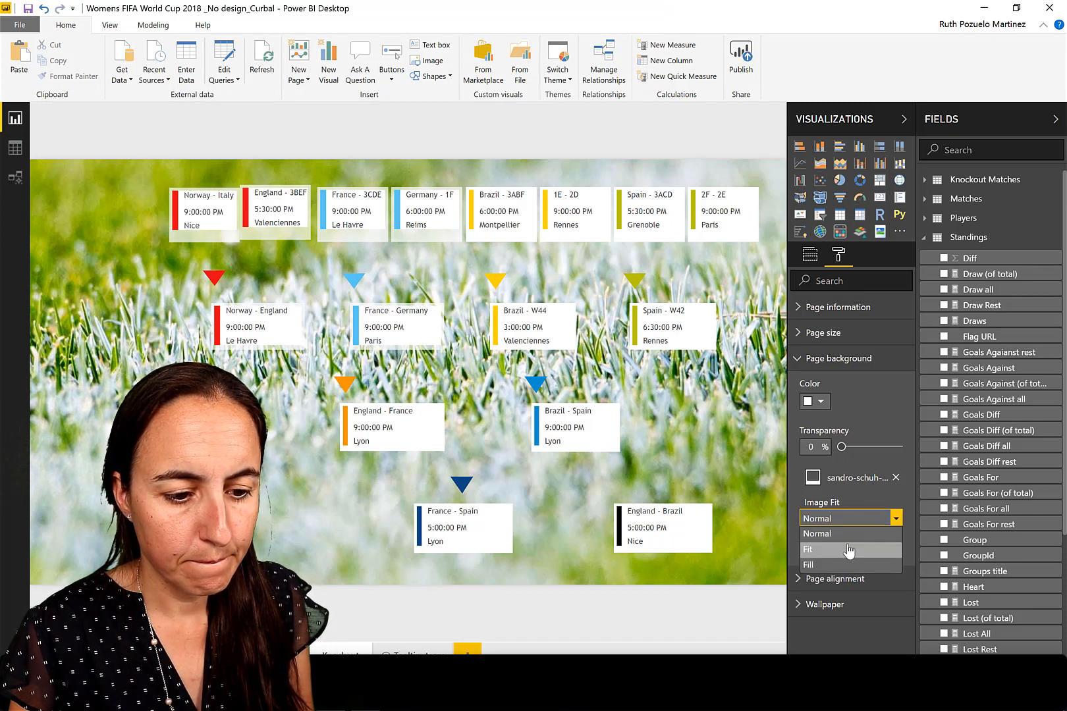
click(847, 552)
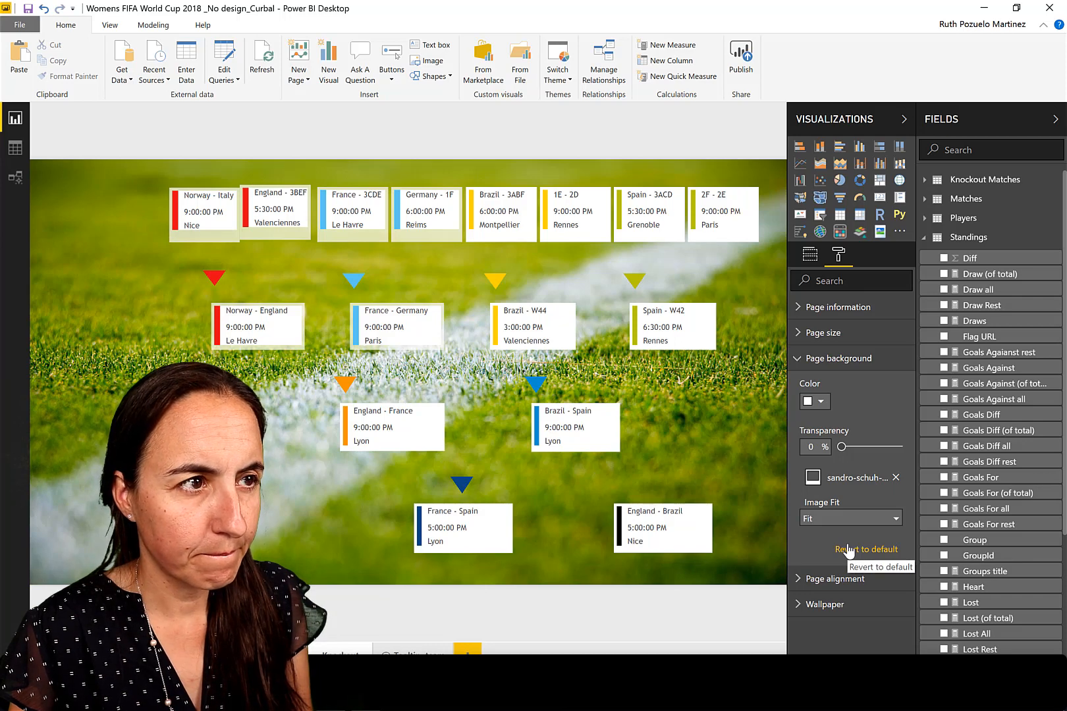
click(843, 518)
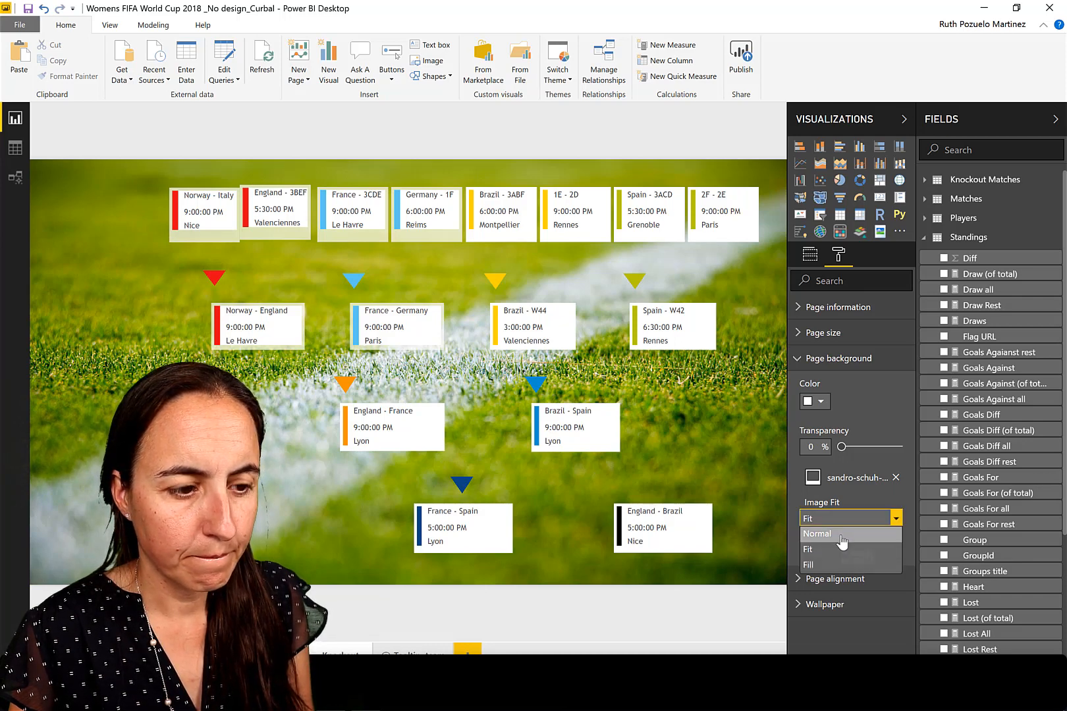
click(817, 533)
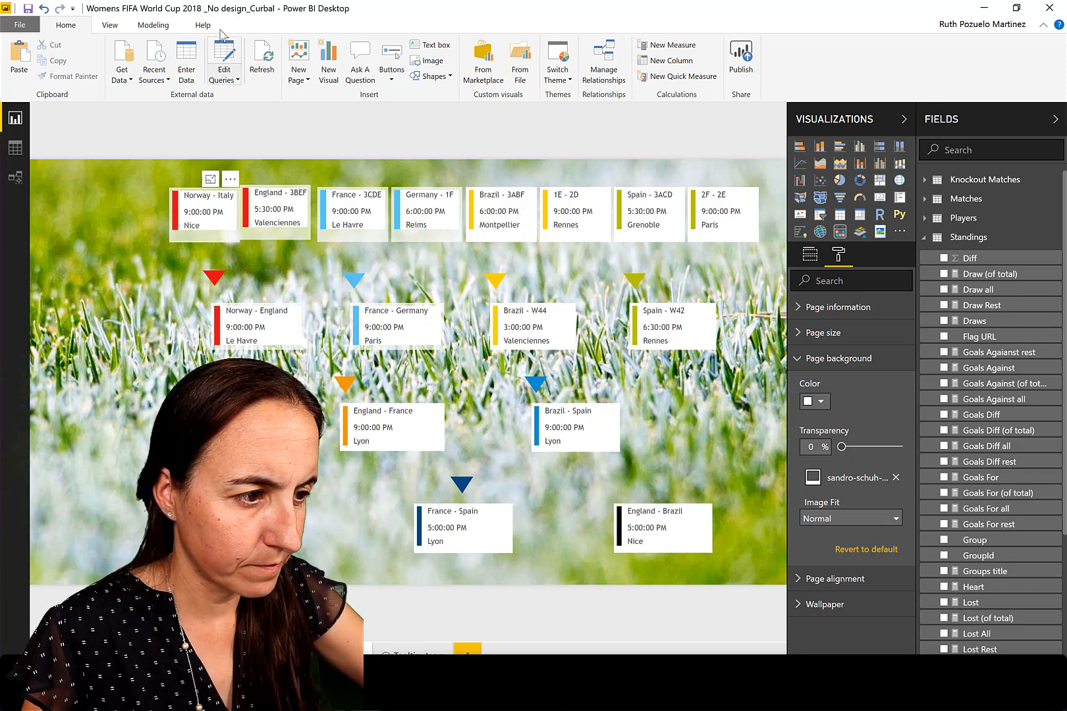
- Insert a text box and stretch it over the full page height as a narrow band along the page's left edge
click(163, 25)
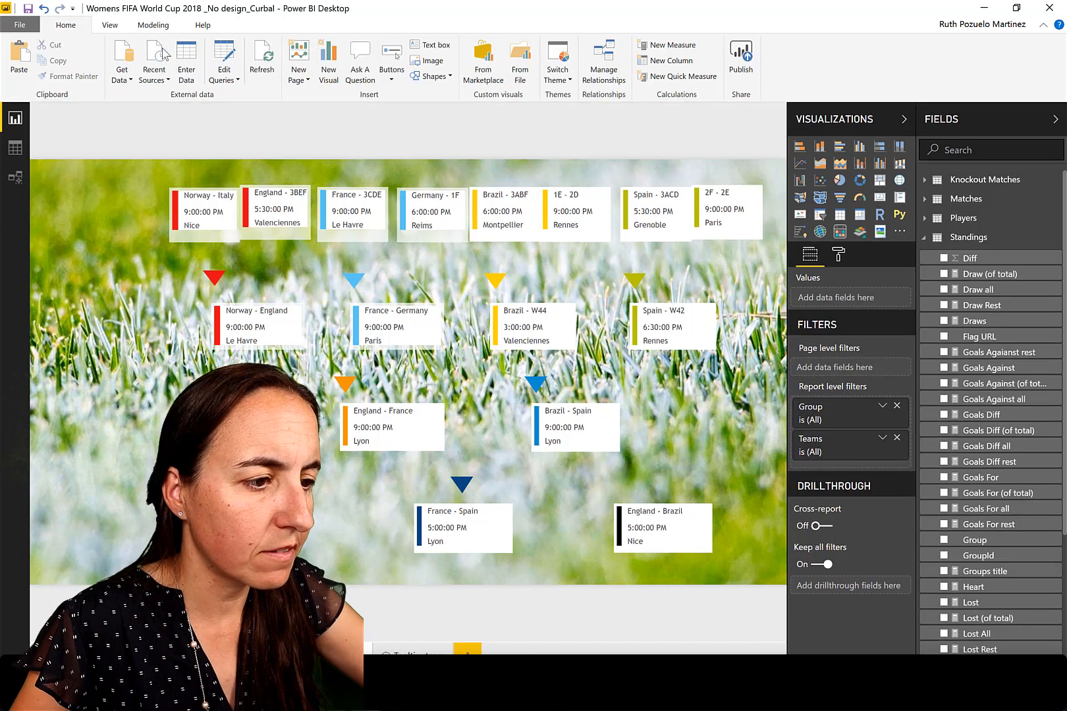
click(434, 47)
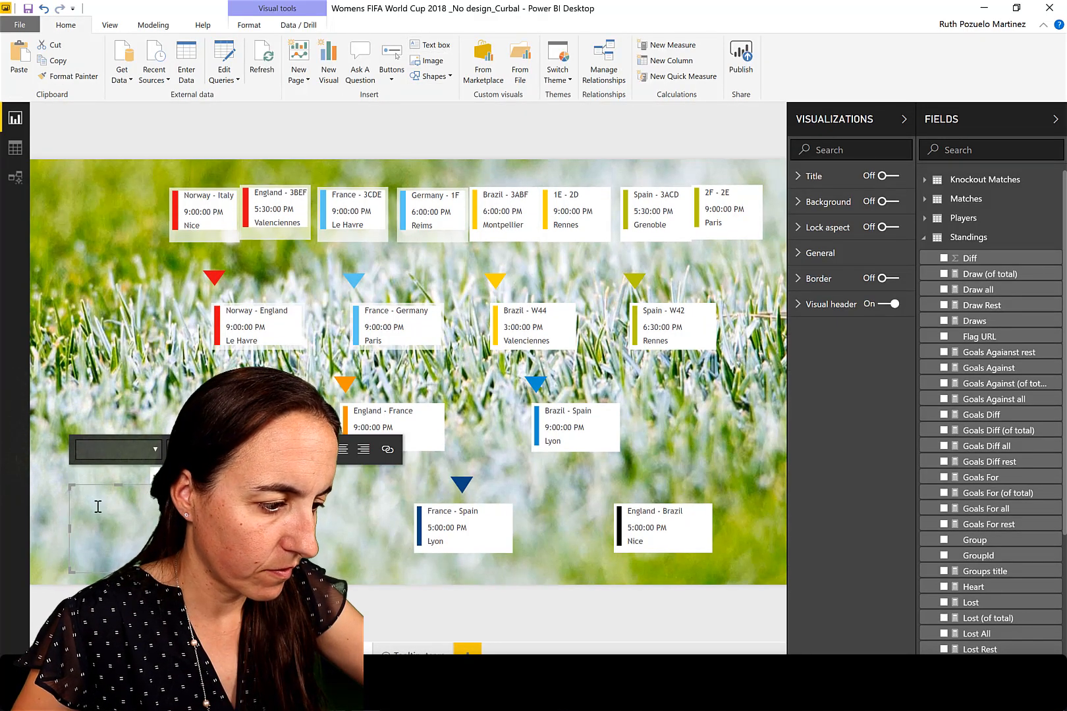
drag(157, 486, 60, 141)
drag(128, 247, 137, 585)
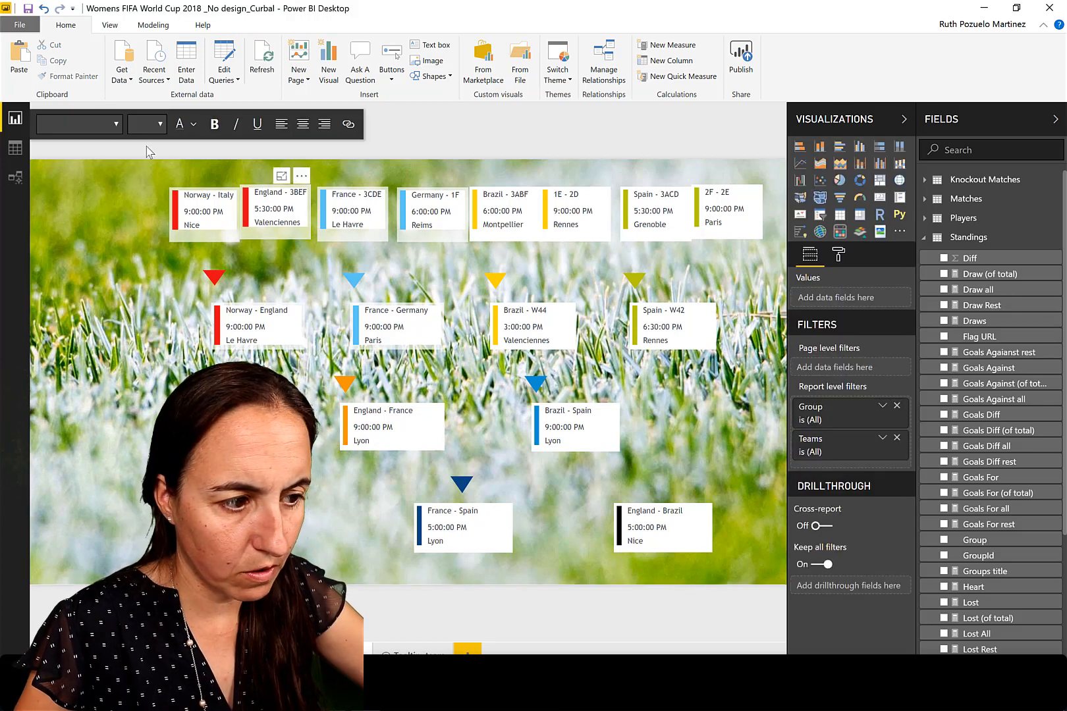
- Turn on the side text box's background and colour it the same light pink as the matches header
click(97, 200)
click(887, 199)
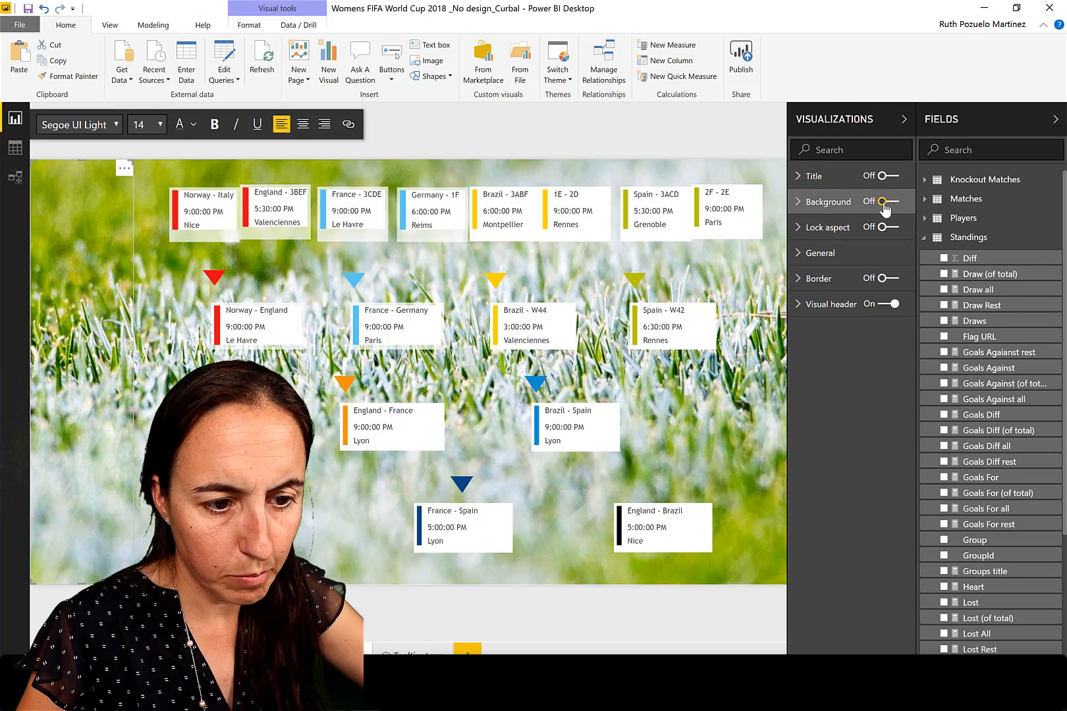
click(818, 248)
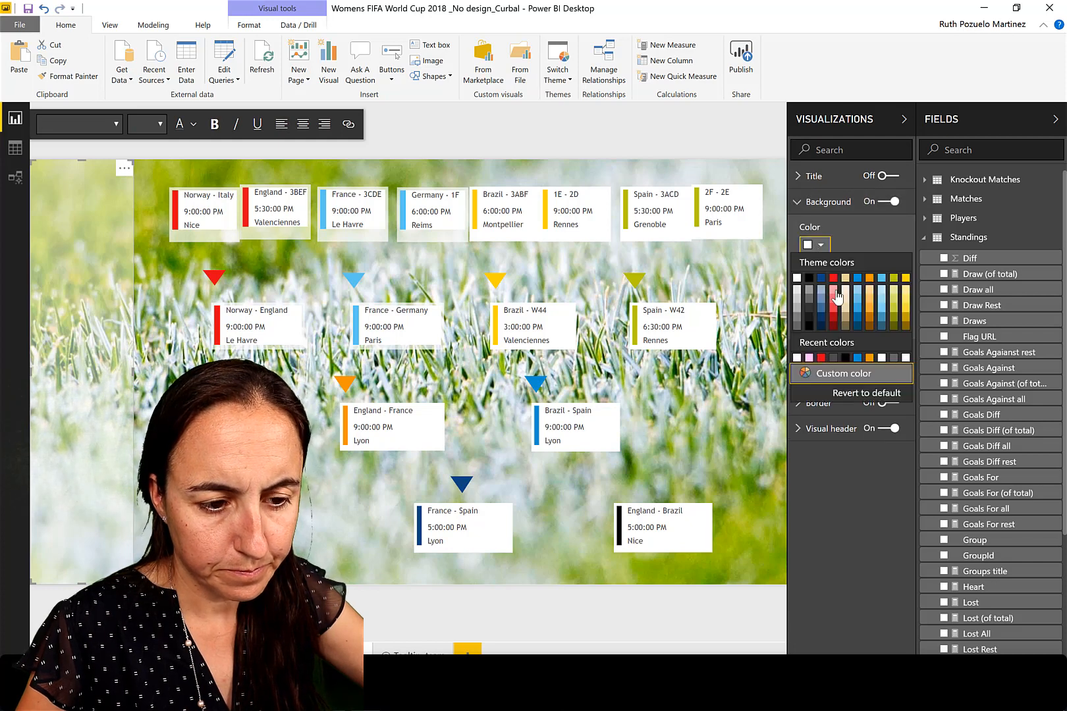
click(809, 358)
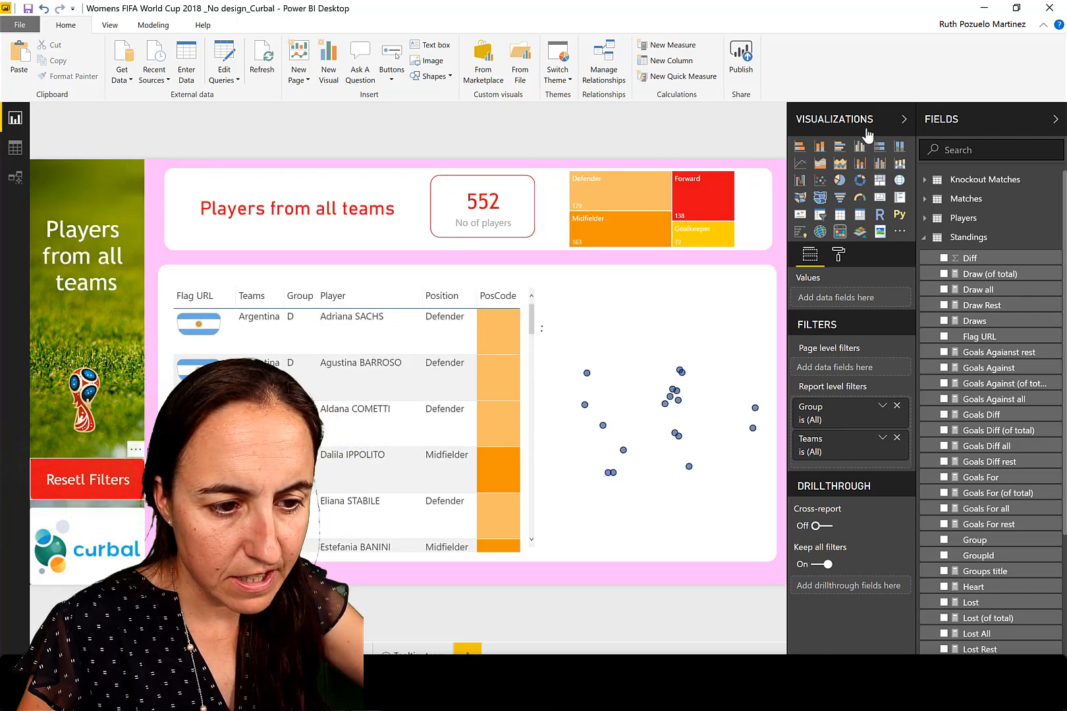
- Correct the button text on the players page to "Reset Filters" and select the button together with the Curbal logo
click(105, 486)
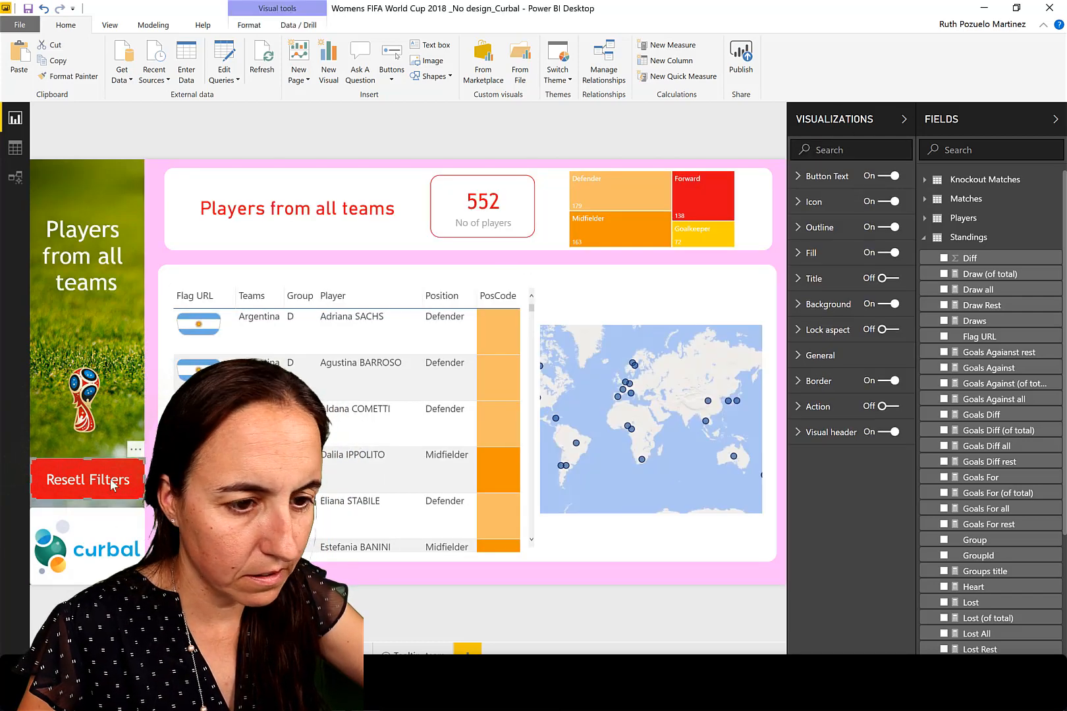
click(823, 176)
click(826, 245)
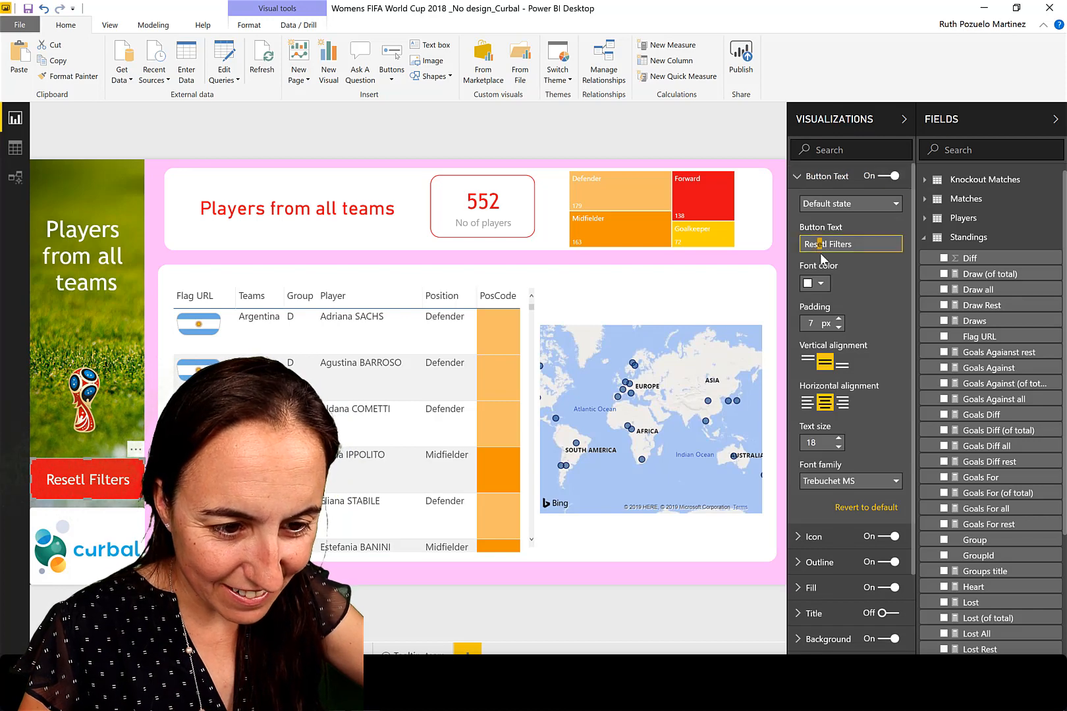
key(Delete)
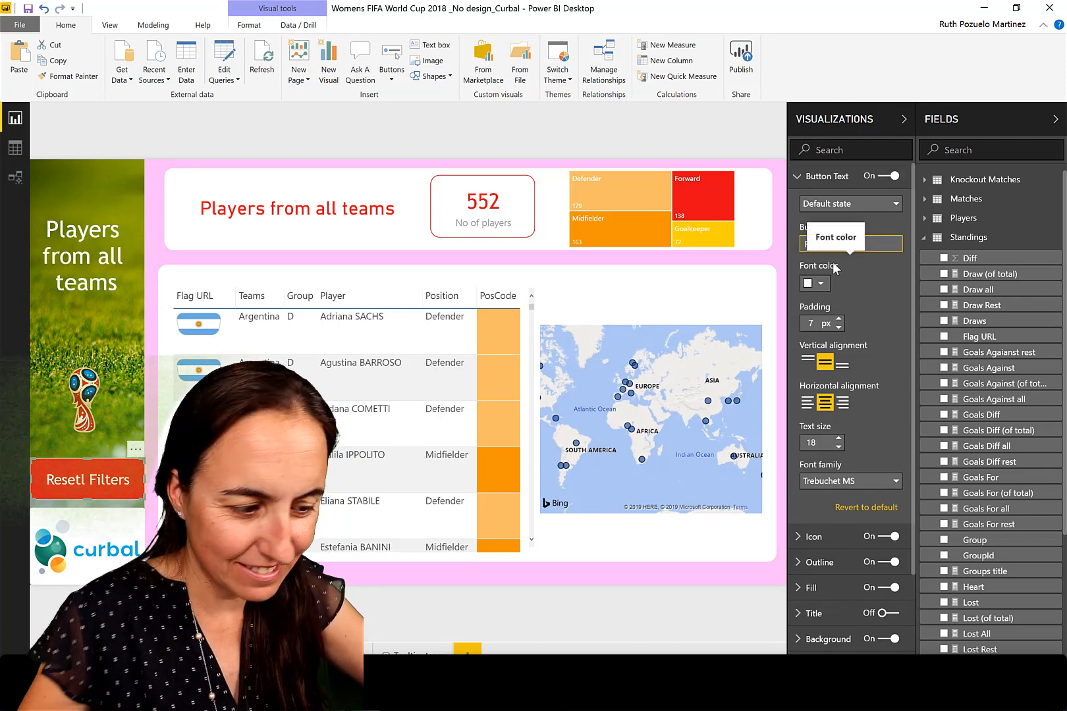
click(120, 529)
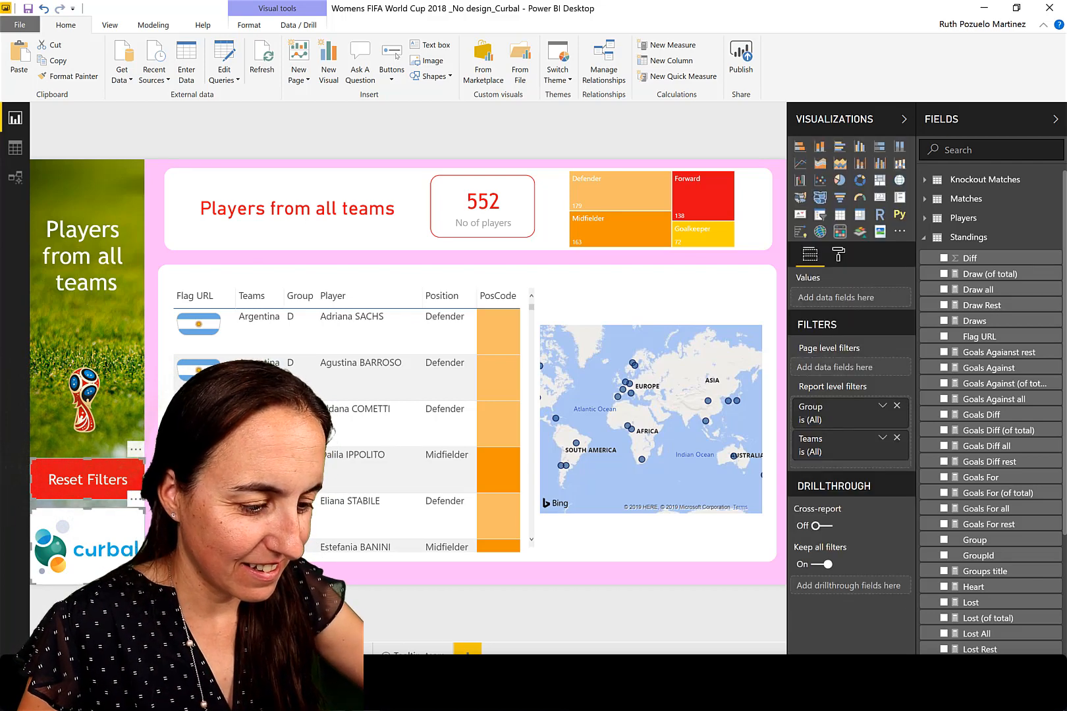
- On the team tooltip page, move the flag onto the card's upper-left corner and align the team name card level with it
click(343, 653)
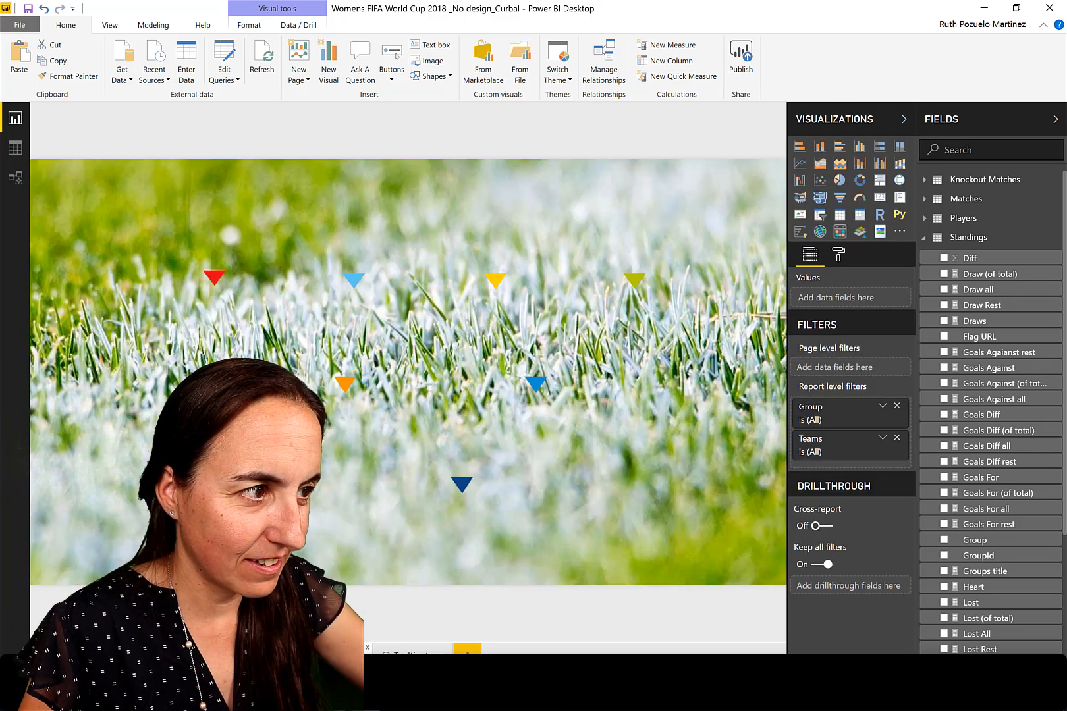
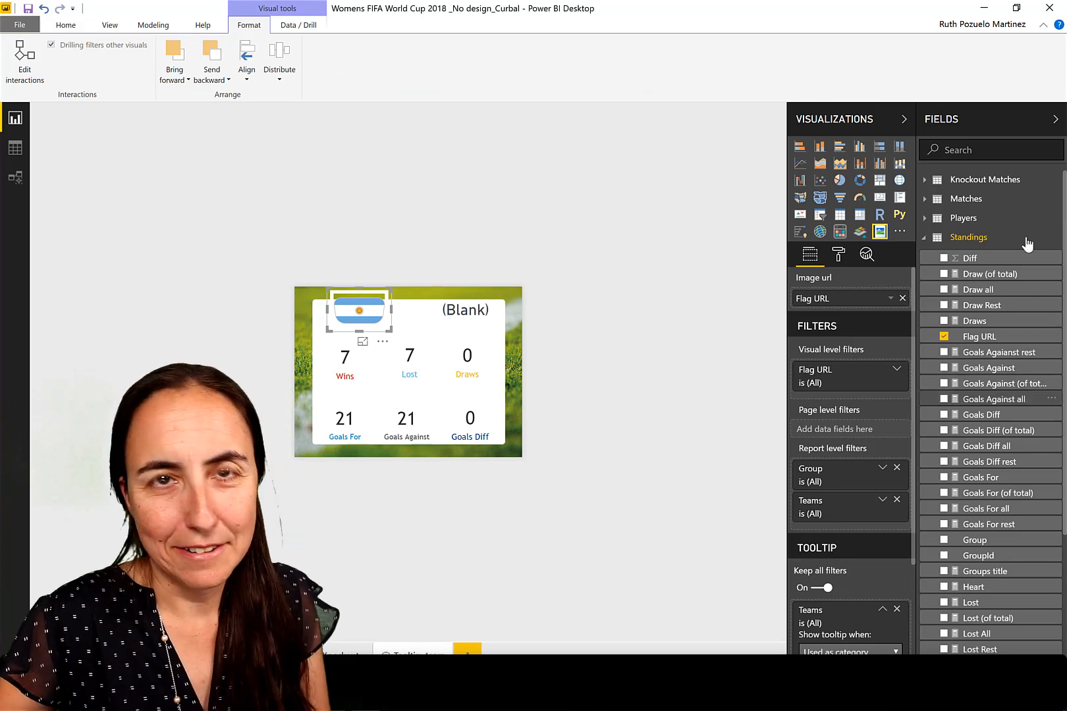
click(838, 257)
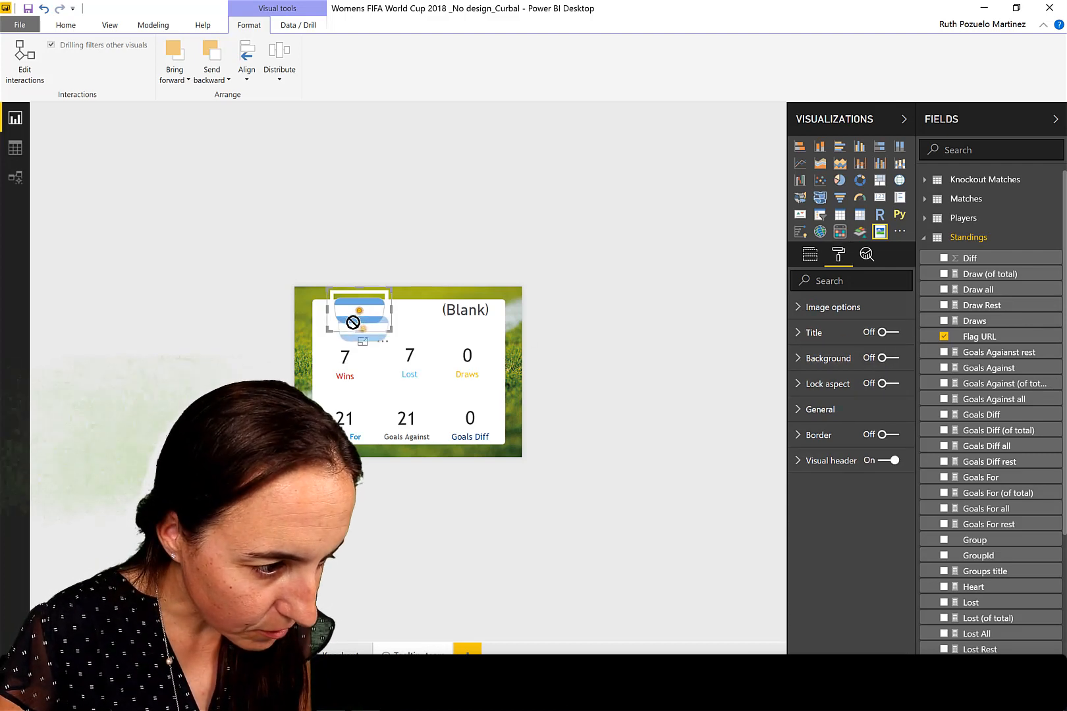
drag(357, 314, 373, 357)
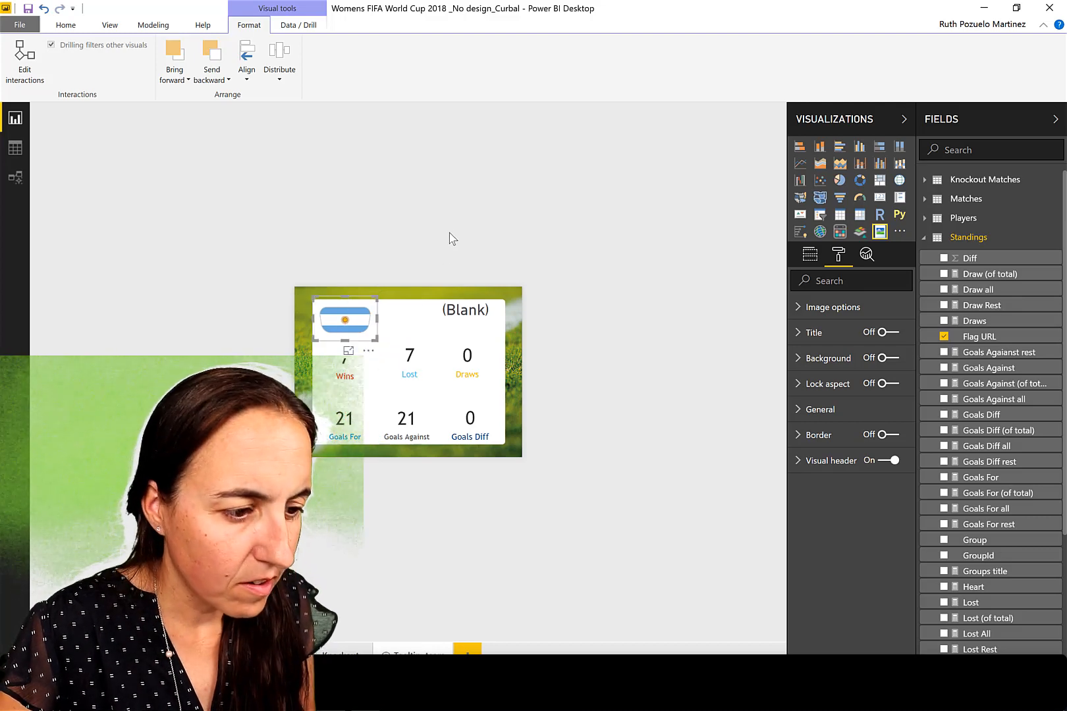
click(477, 315)
drag(476, 316, 452, 331)
click(669, 326)
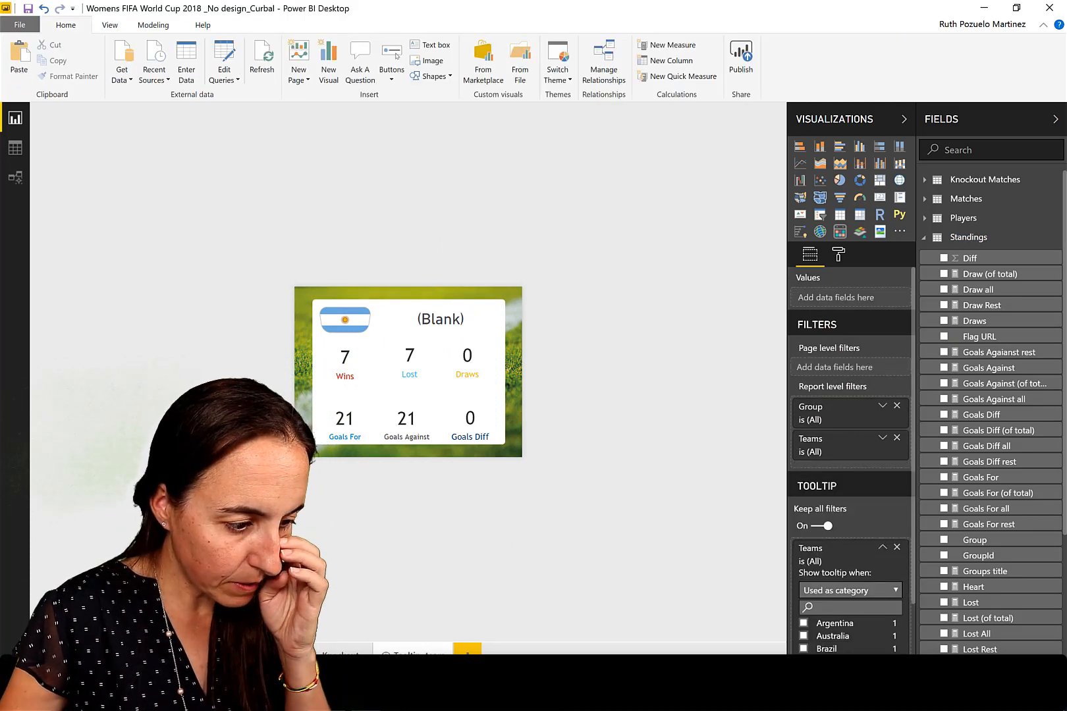
- Turn on the tooltip for the players table on the players page and check the fields of the map
click(276, 652)
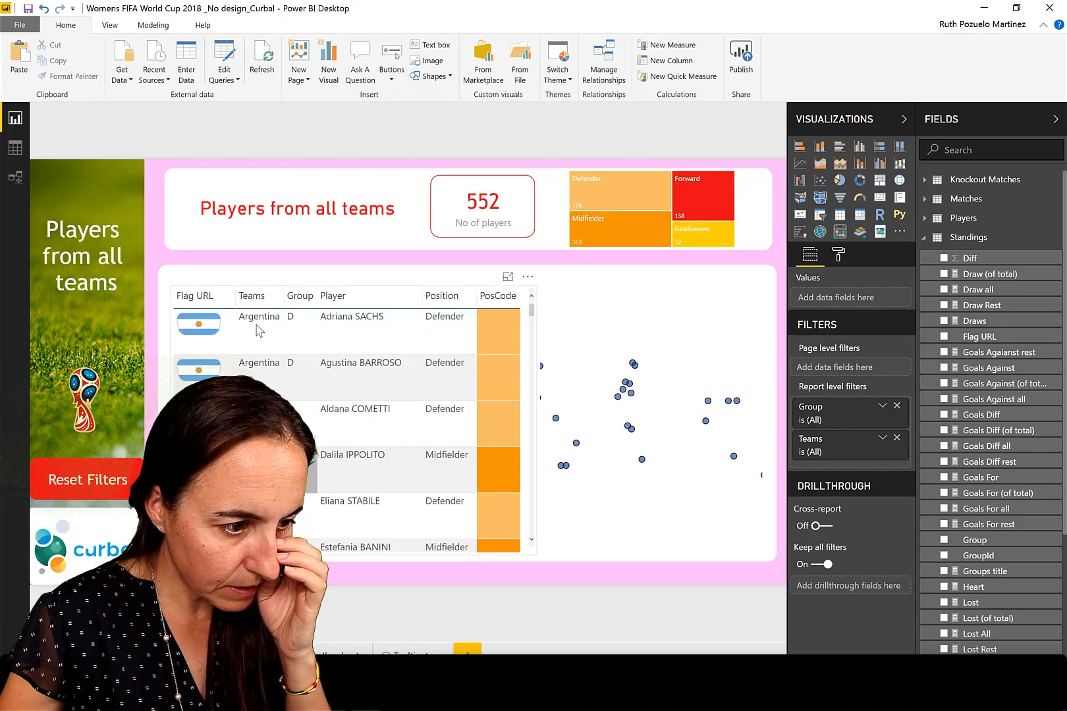
click(839, 256)
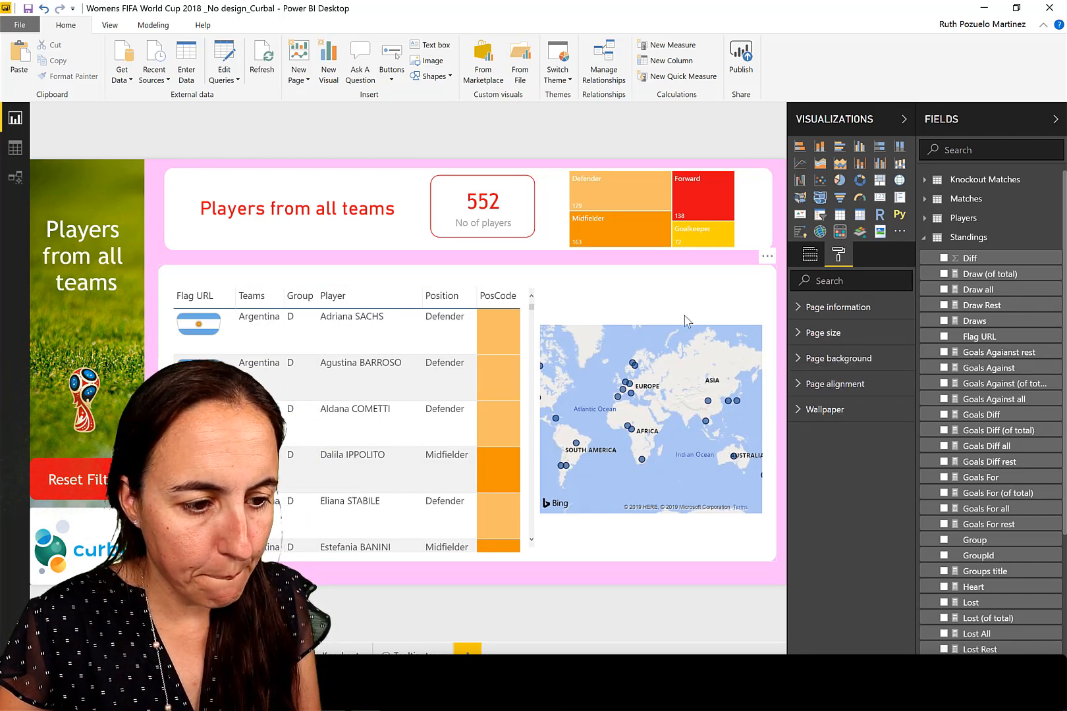
click(531, 318)
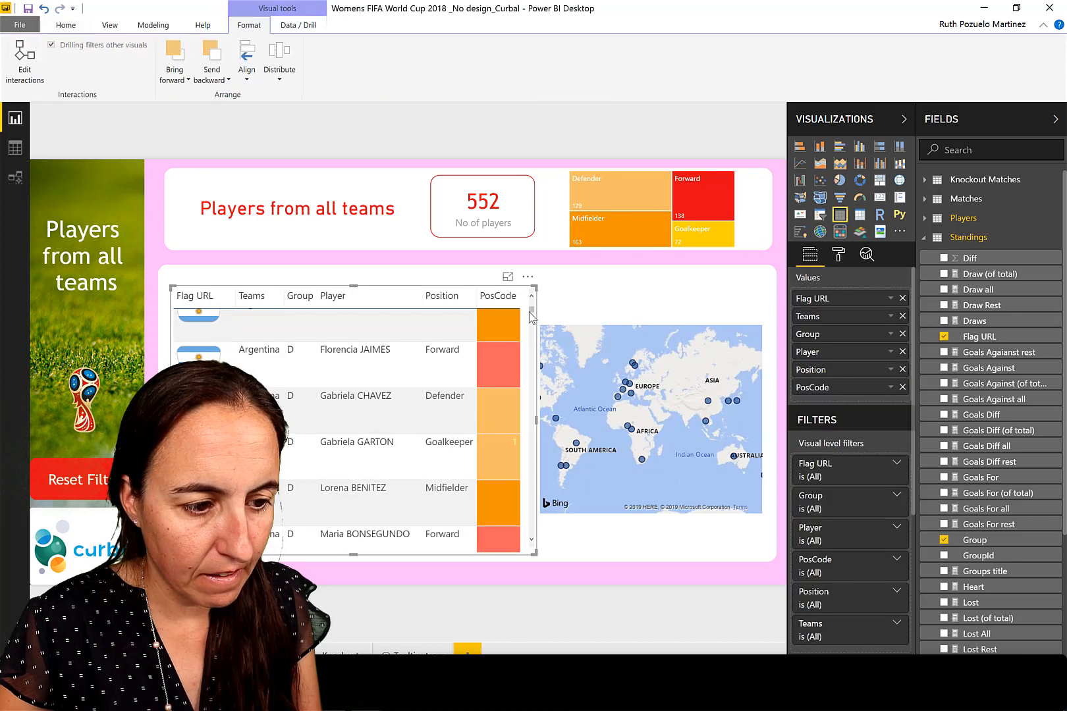
click(842, 254)
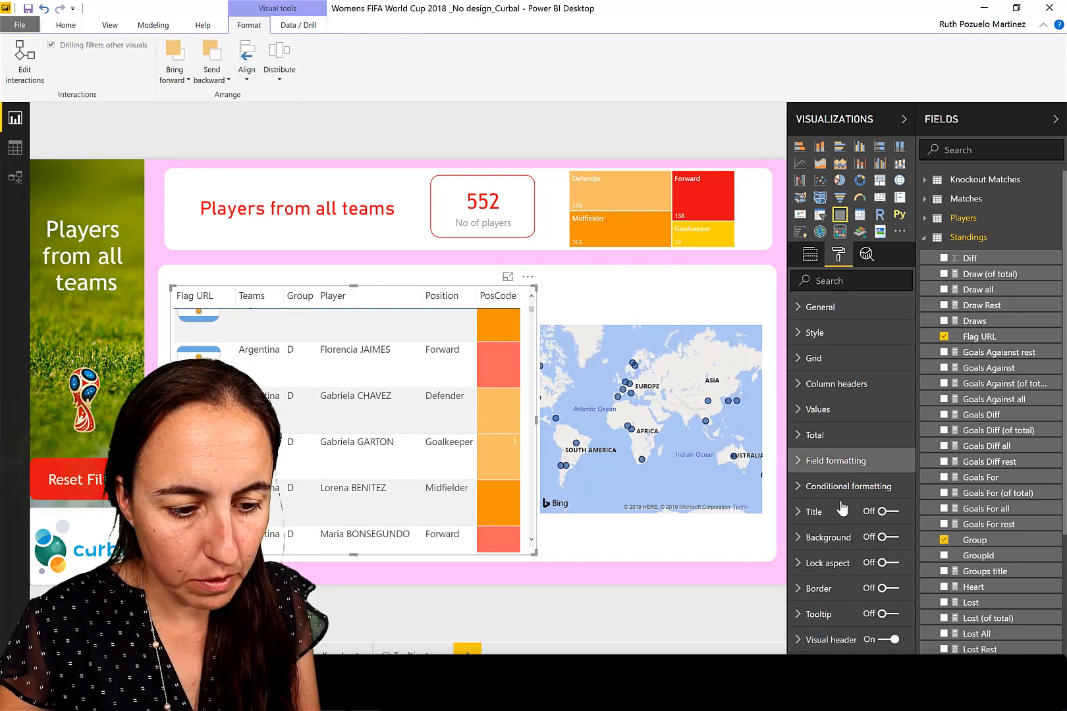
click(885, 614)
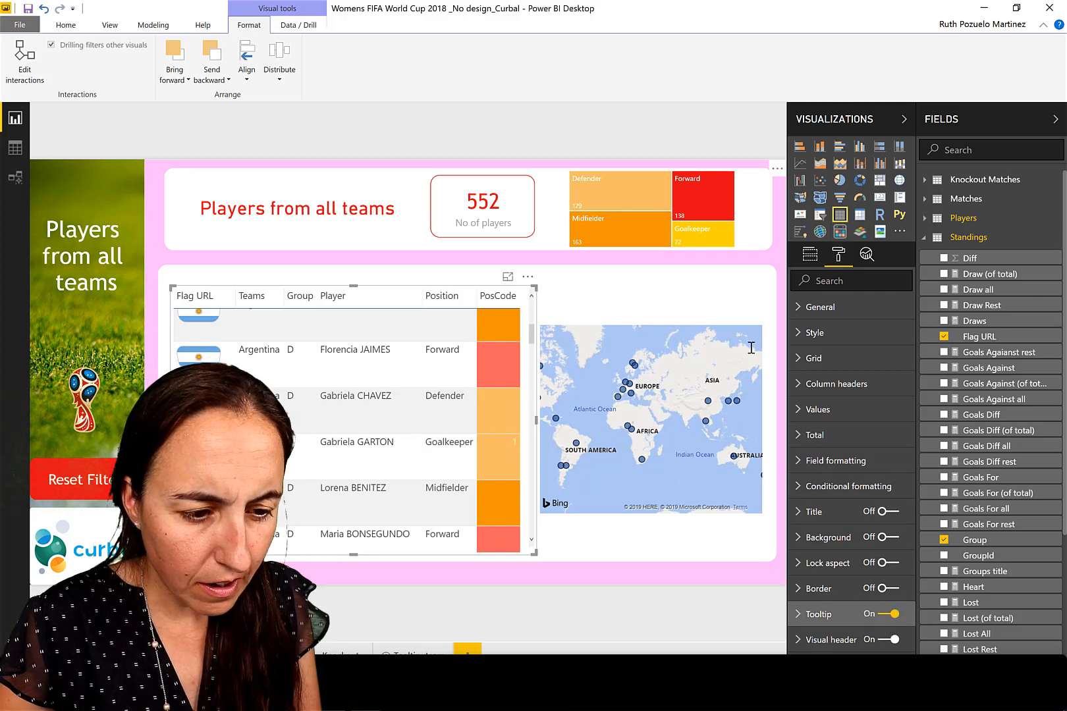
click(658, 395)
click(810, 254)
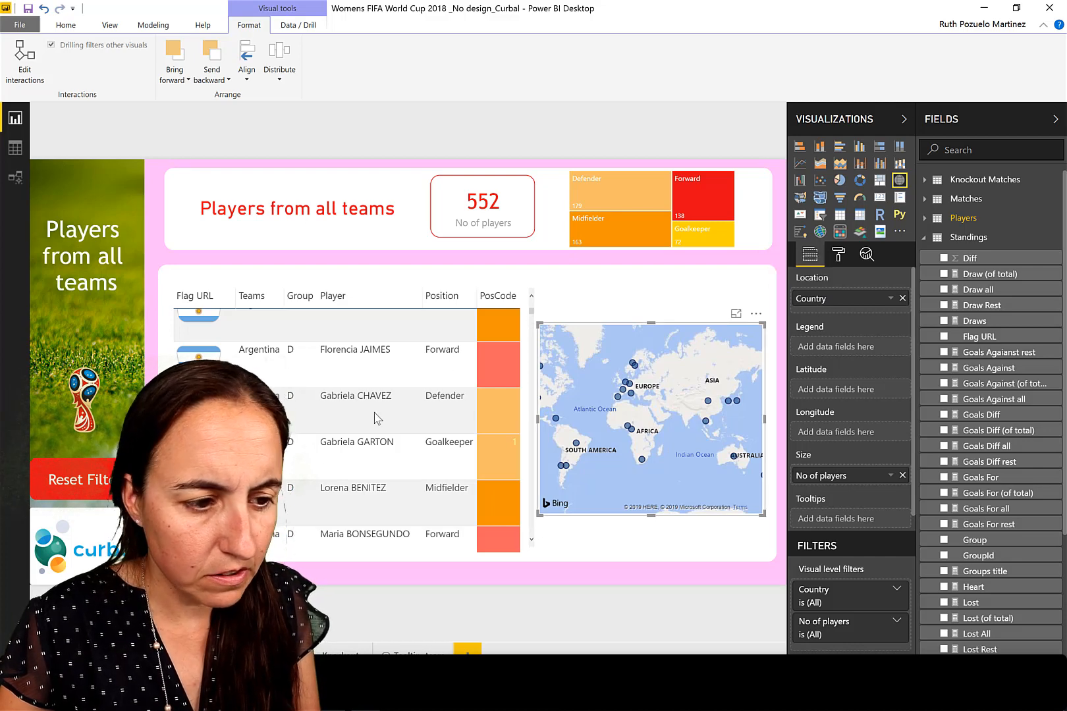
- Turn on the tooltip for the matches table on the matches page and preview it on the Chile-Sweden row
click(284, 652)
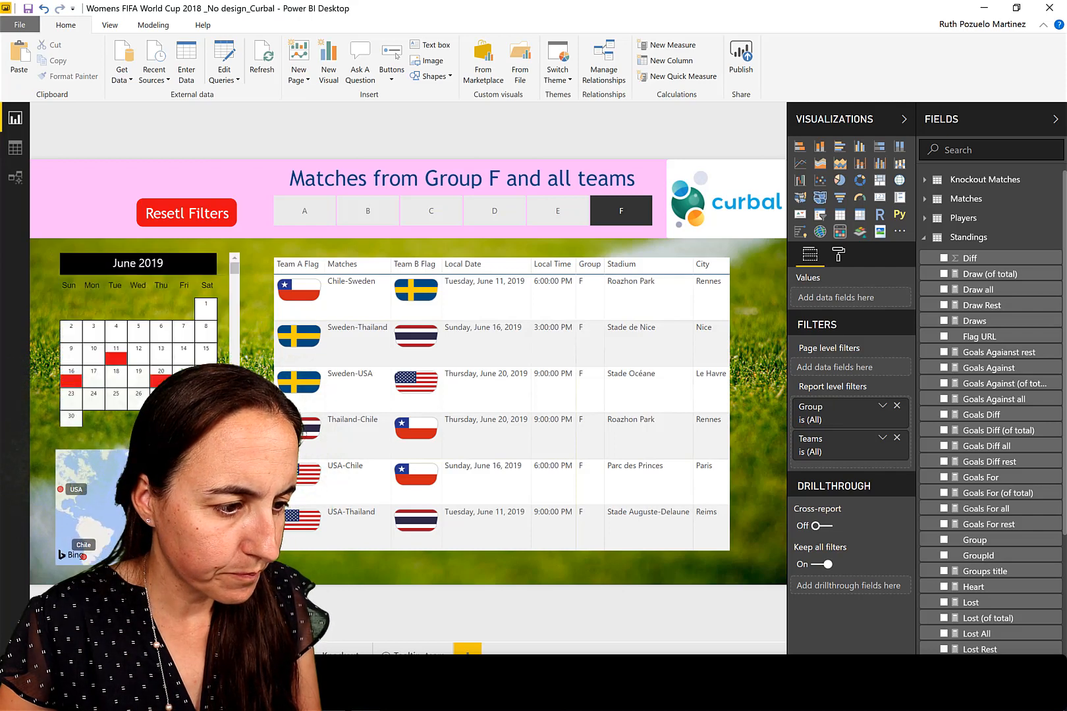
click(728, 351)
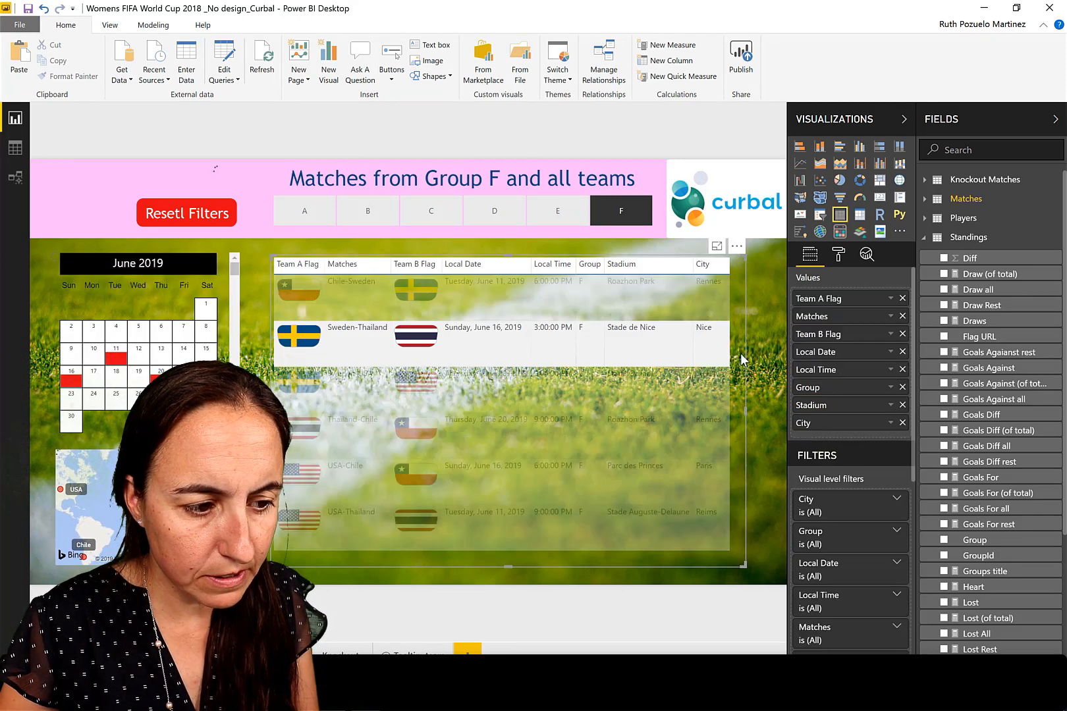
click(741, 359)
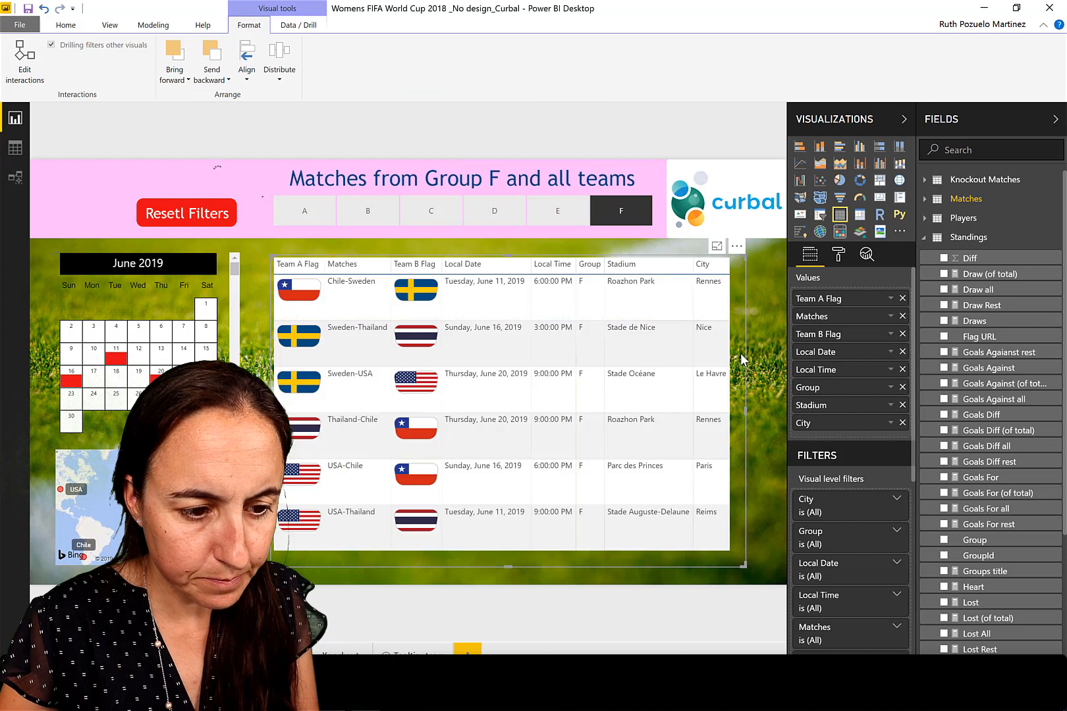
click(838, 255)
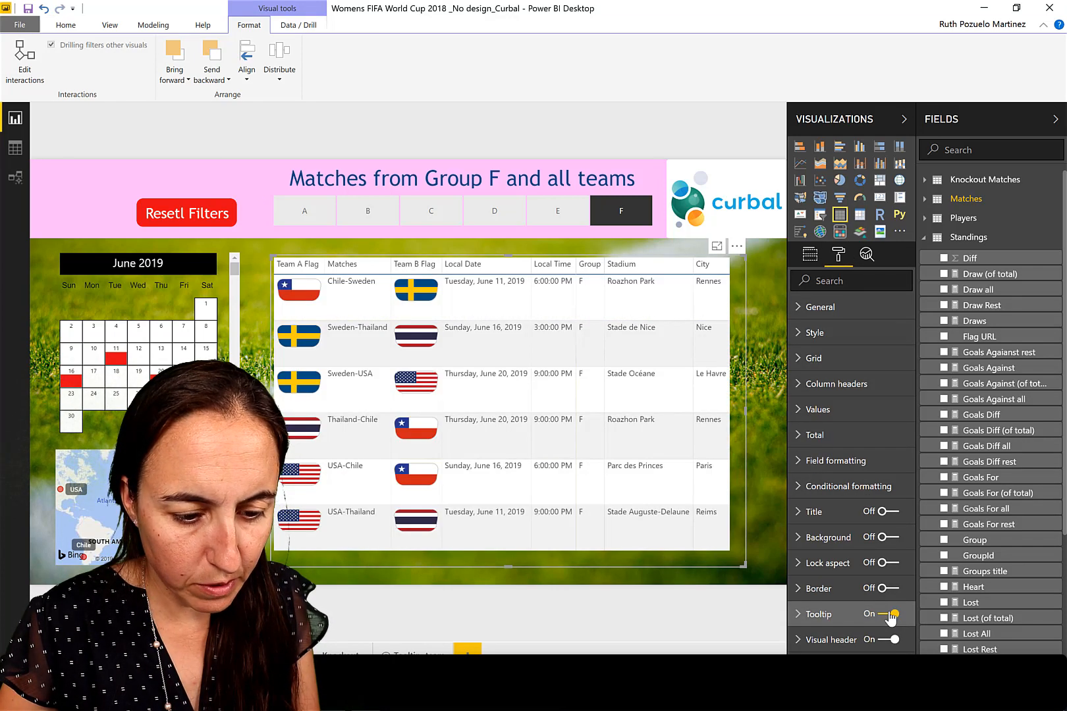
mouse_move(356, 295)
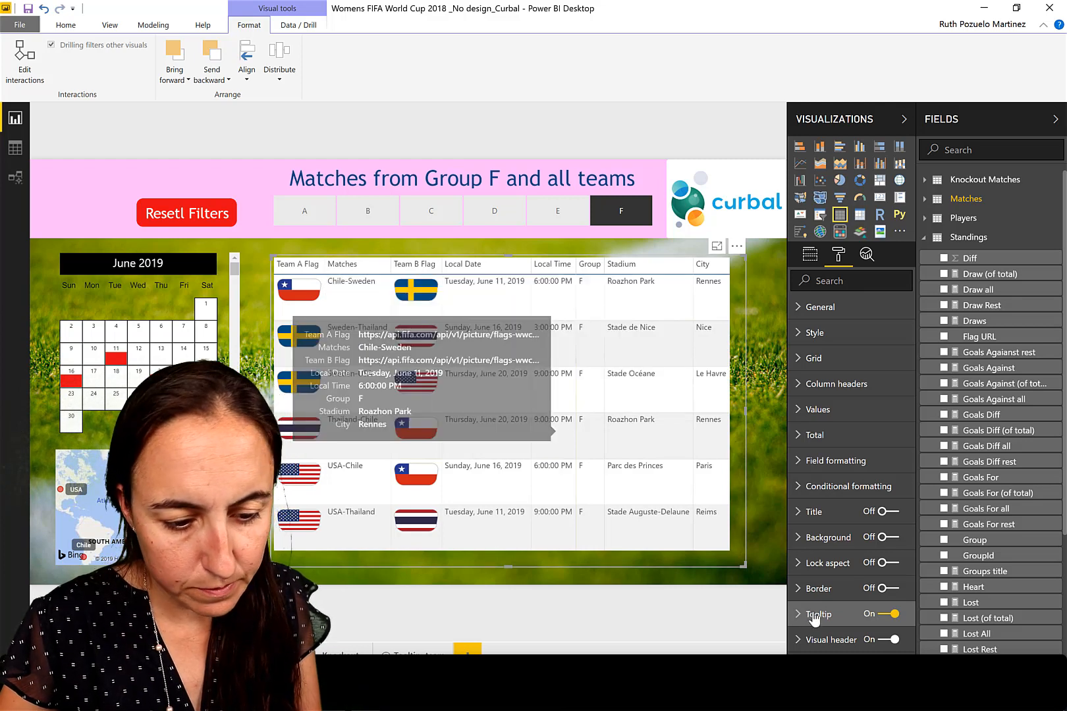
- Set the matches table's tooltip page to Tooltip team and preview it on the Chile-Sweden match
click(818, 613)
scroll(860, 592, down, 3)
click(855, 488)
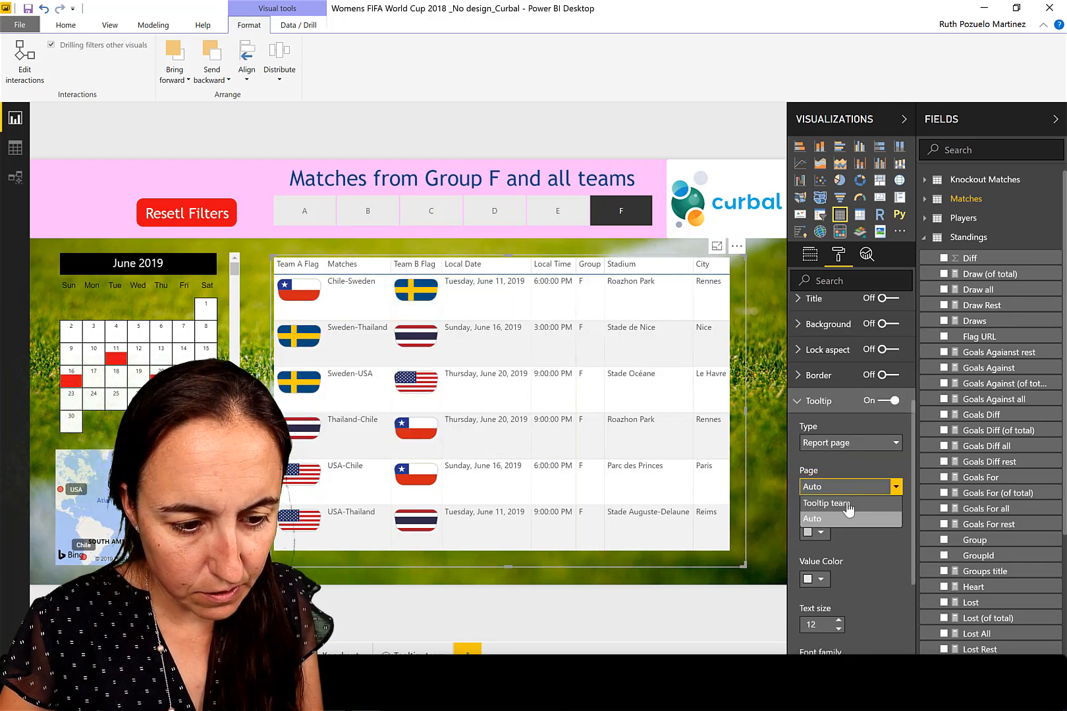
click(855, 504)
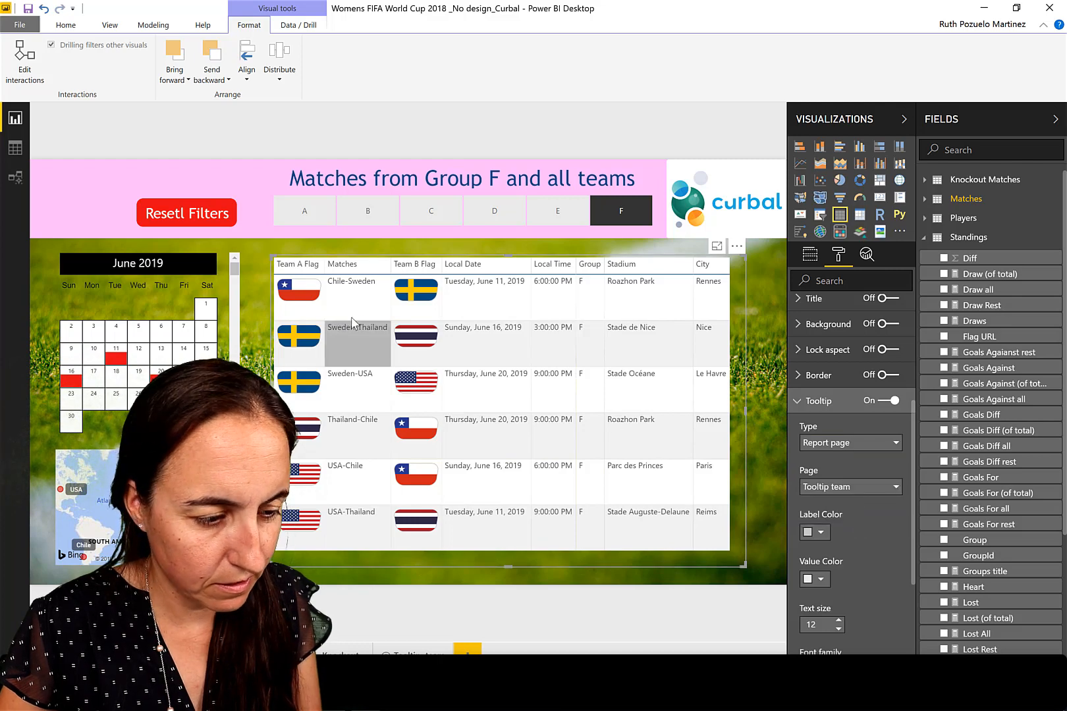
mouse_move(359, 320)
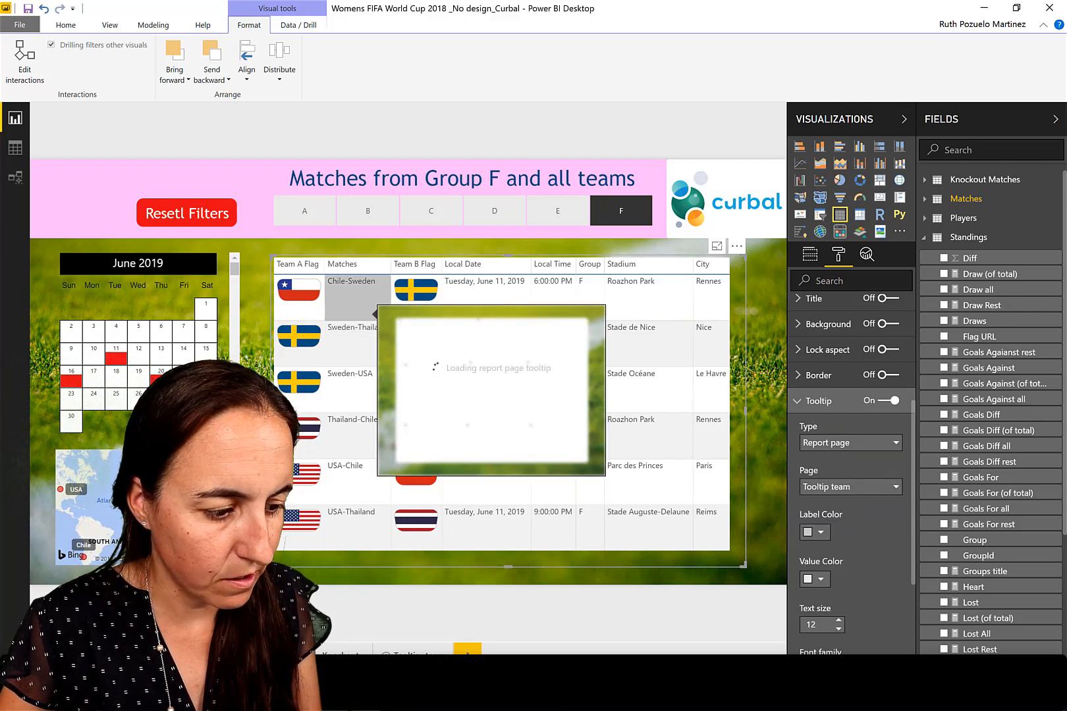
- Set the players table's tooltip page to Tooltip team and preview it on an Argentina row
click(280, 653)
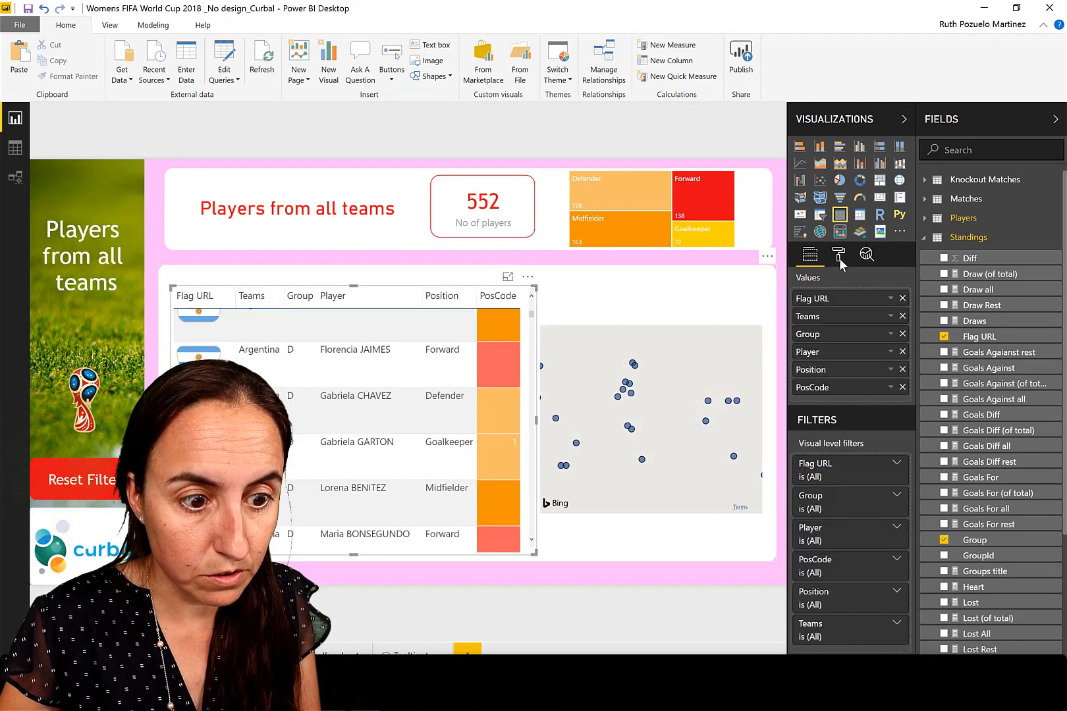
click(839, 257)
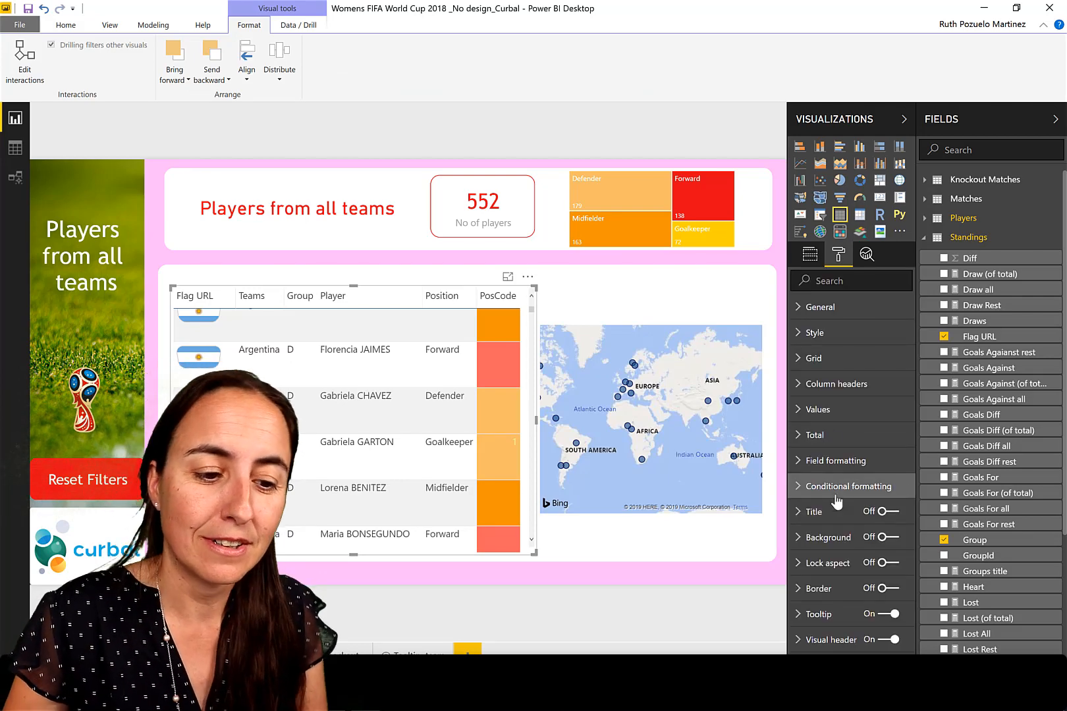
click(823, 614)
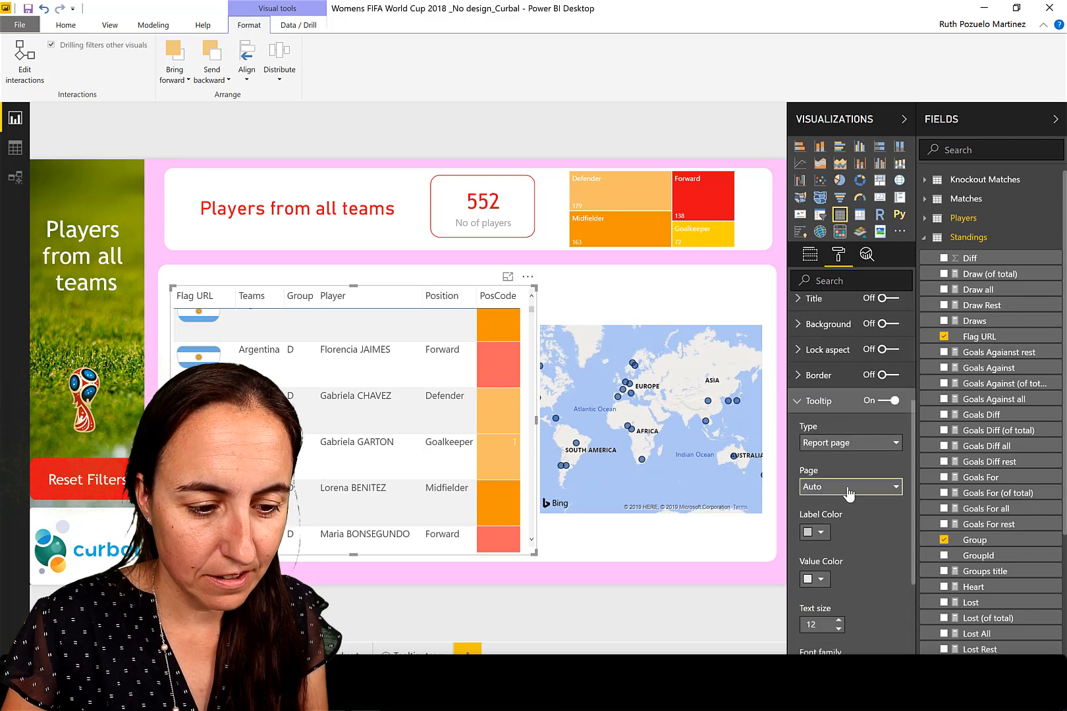
click(848, 489)
click(846, 505)
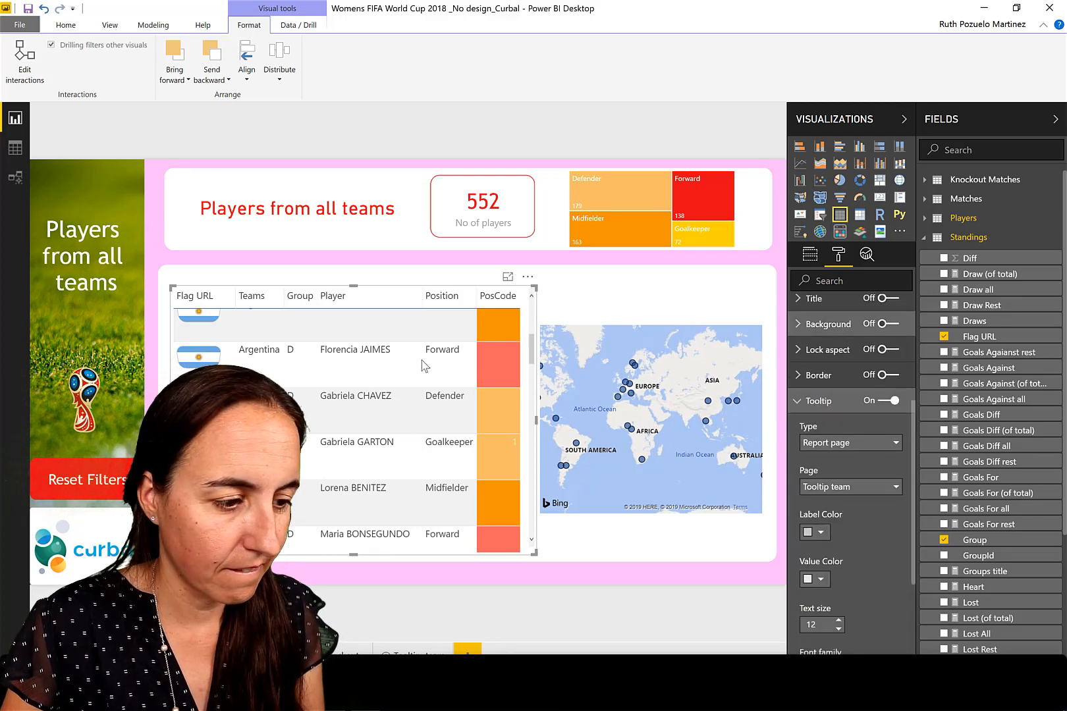
mouse_move(258, 321)
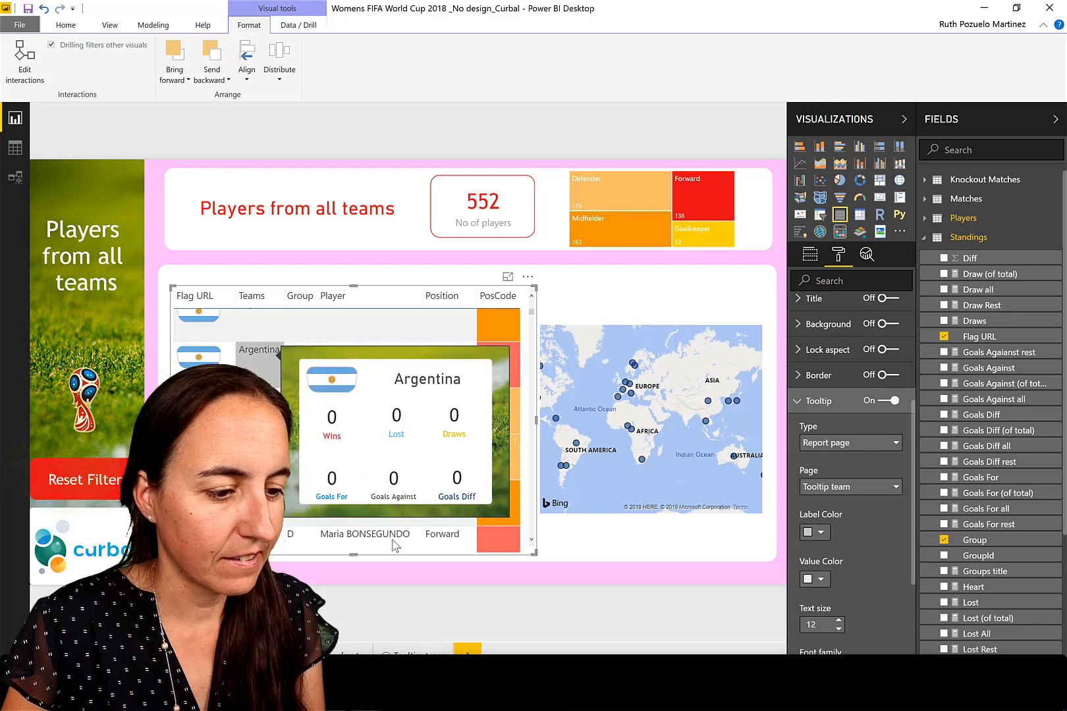
- Go to the standings page and check the options offered for Chile's row in the standings table
click(250, 609)
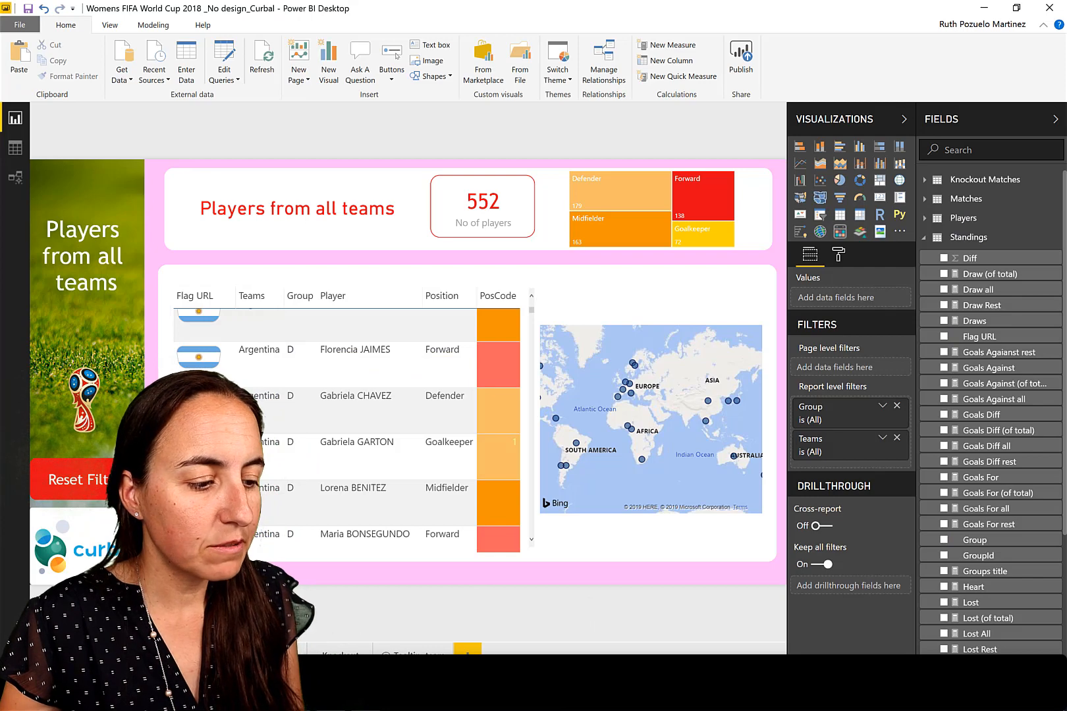
click(148, 653)
click(210, 653)
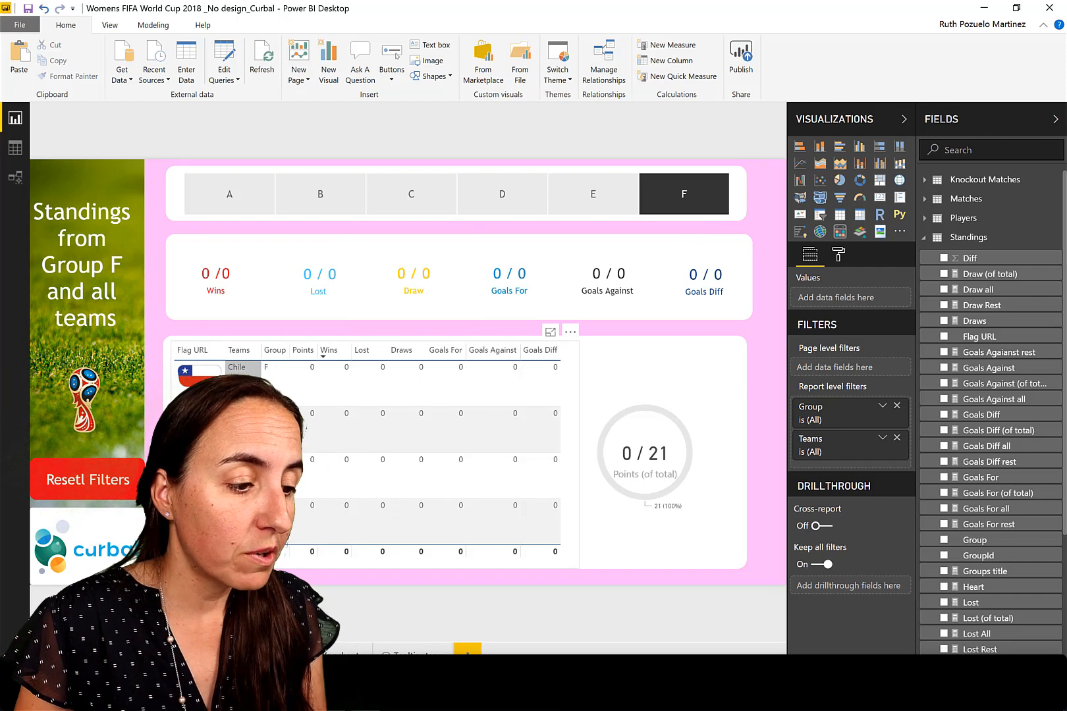
right_click(240, 374)
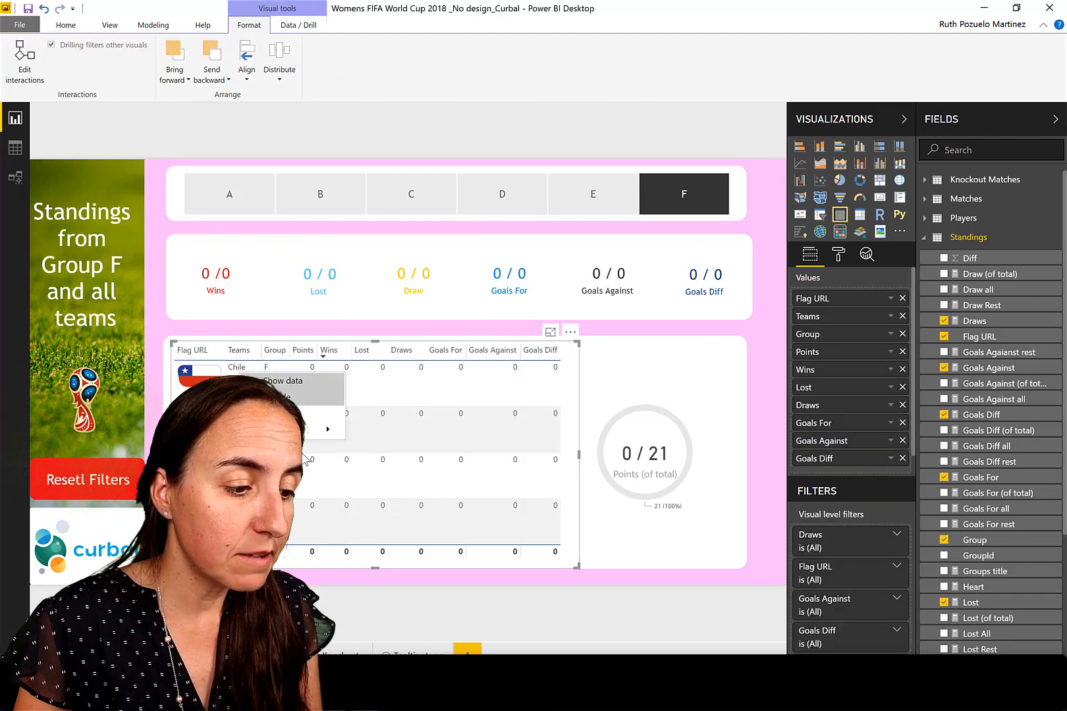
mouse_move(330, 429)
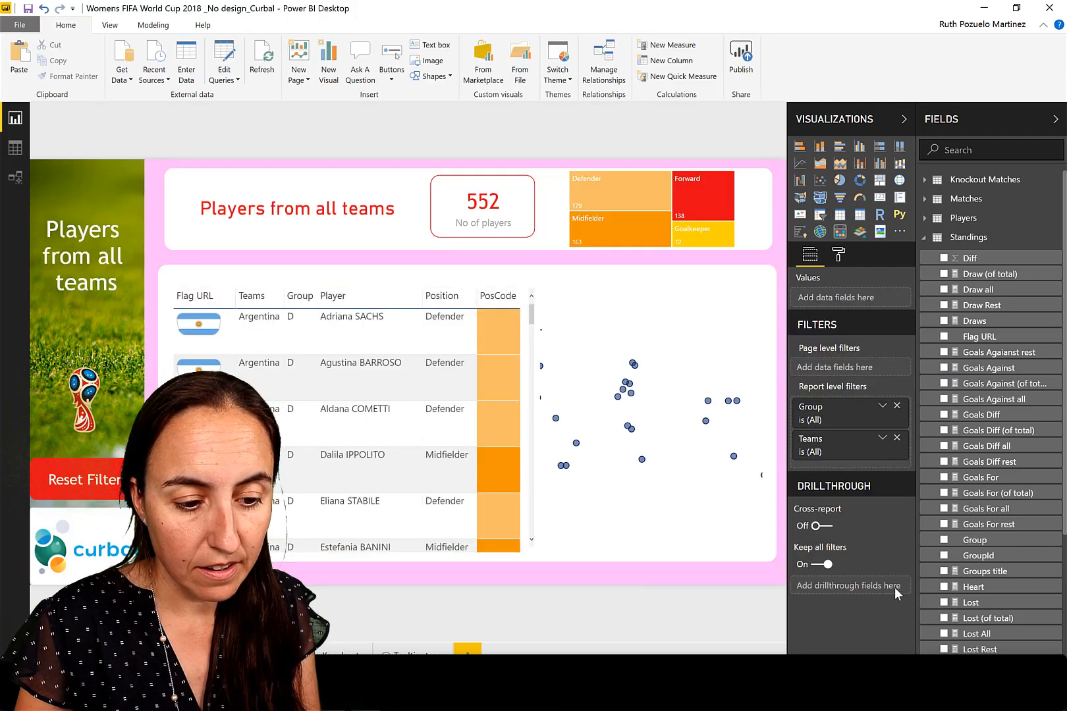
- Add Teams from the Standings table as a drillthrough field on the players page and on the matches page
scroll(1032, 611, down, 3)
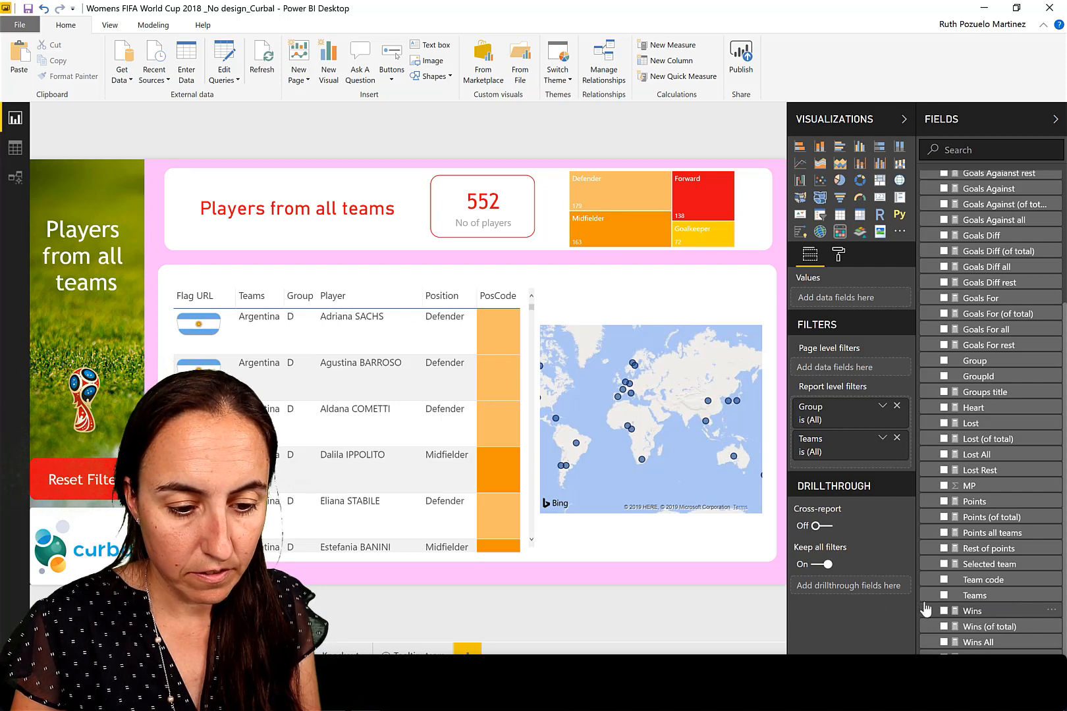
drag(835, 588, 835, 588)
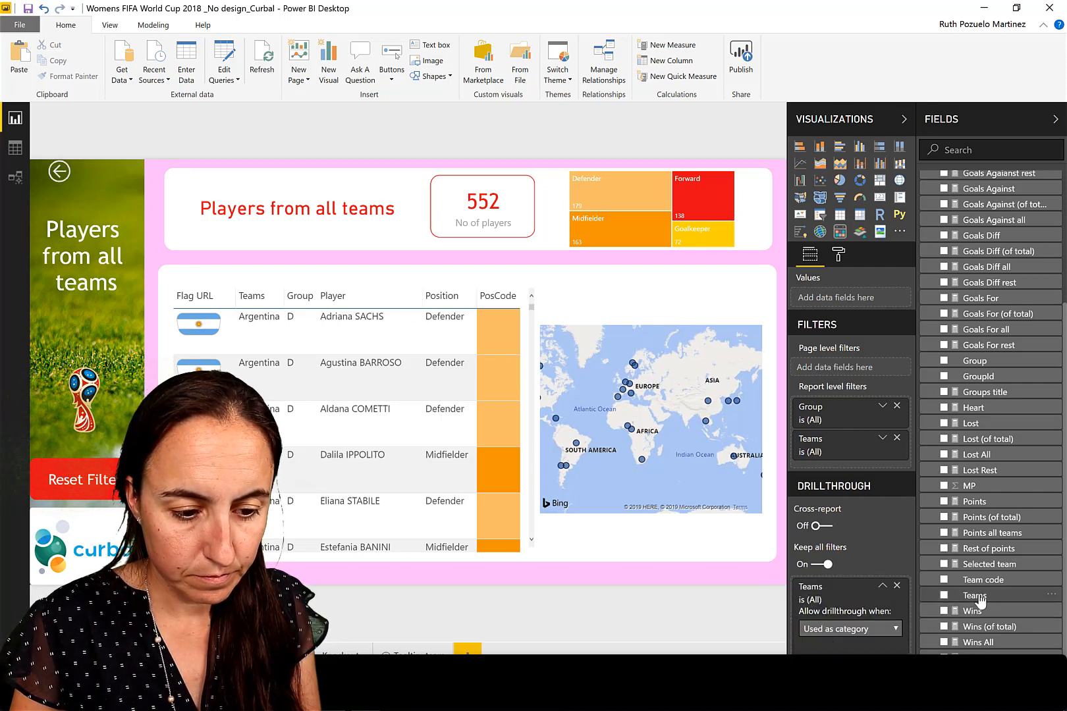
click(881, 587)
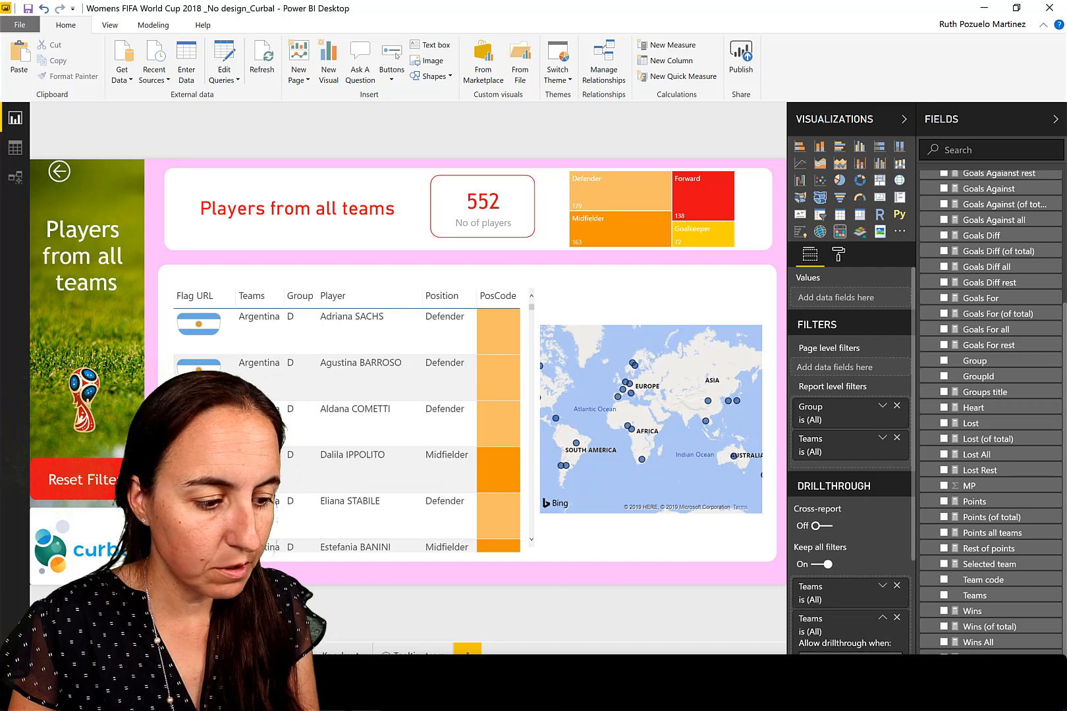
click(283, 655)
drag(999, 596, 834, 585)
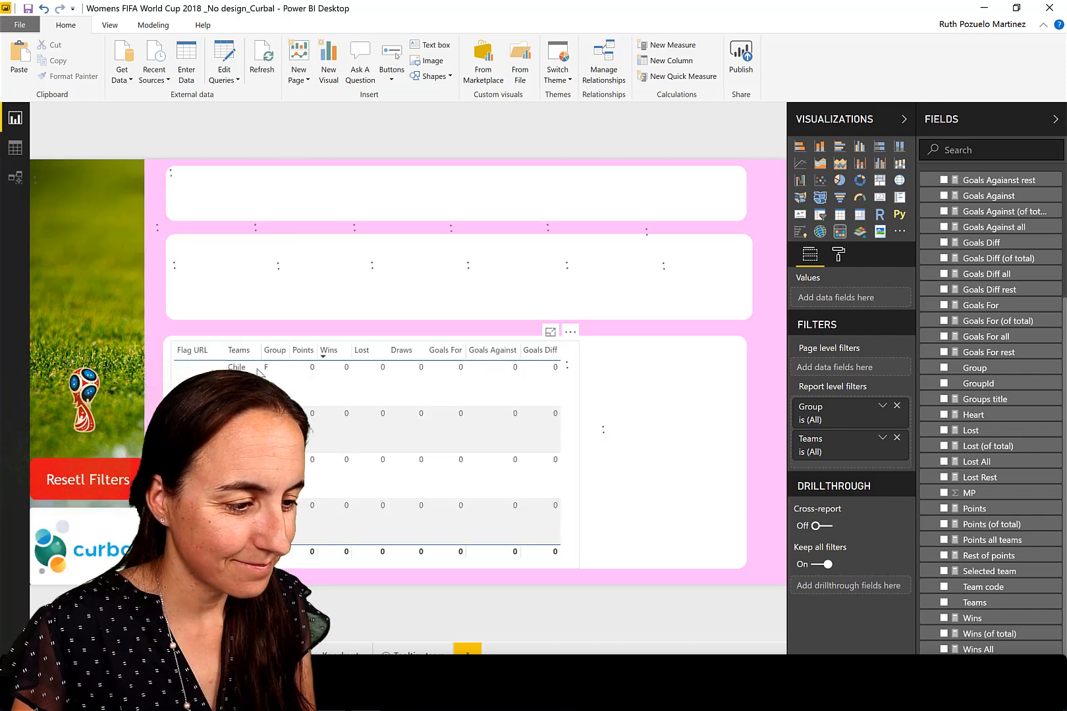
- Test the drillthrough from Chile in the standings table to the Players page
right_click(241, 368)
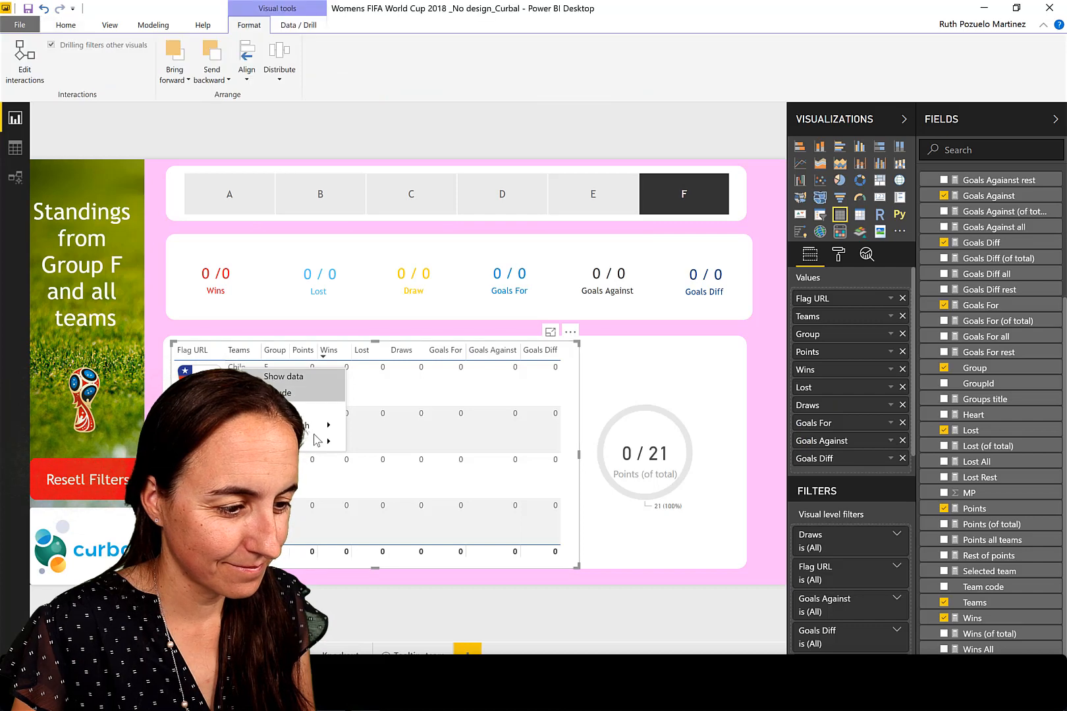
mouse_move(316, 433)
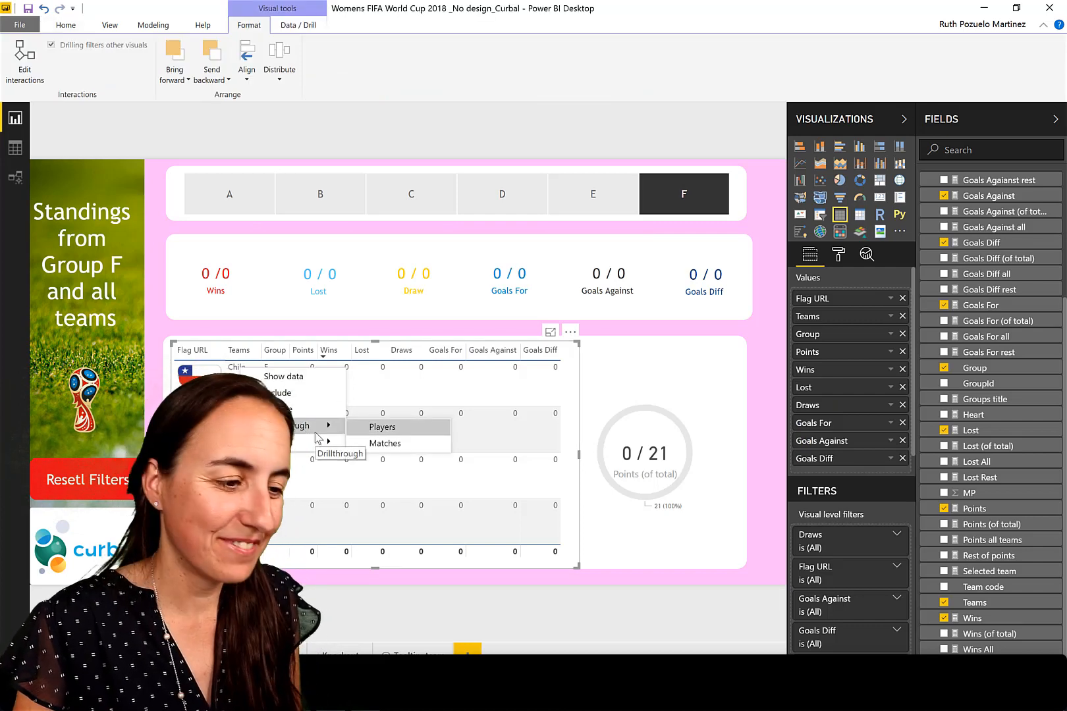
click(382, 429)
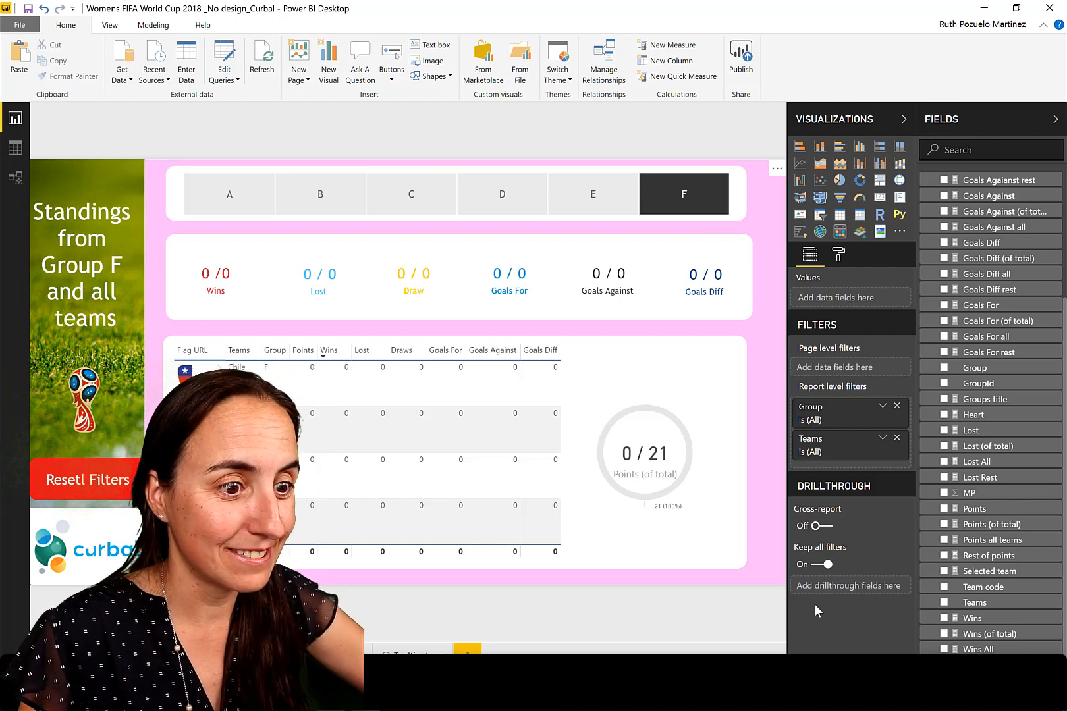
- Remove the Teams, Flag URL and Group drillthrough filters from the players page and add Teams again as its only drillthrough field
click(703, 198)
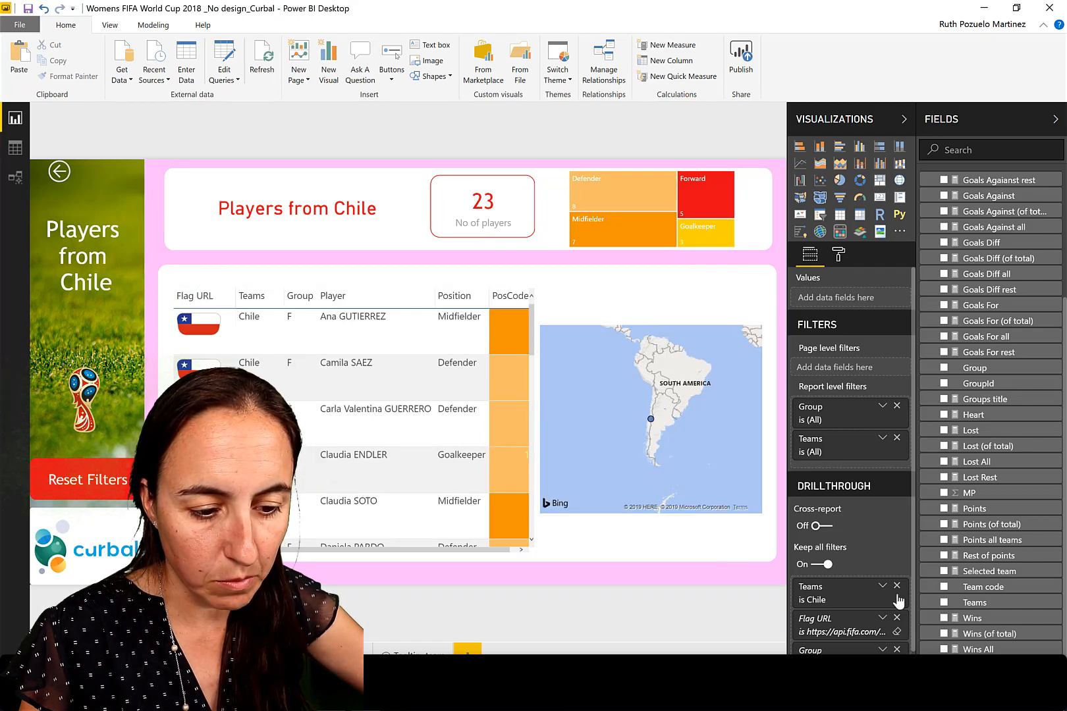
click(897, 617)
click(897, 586)
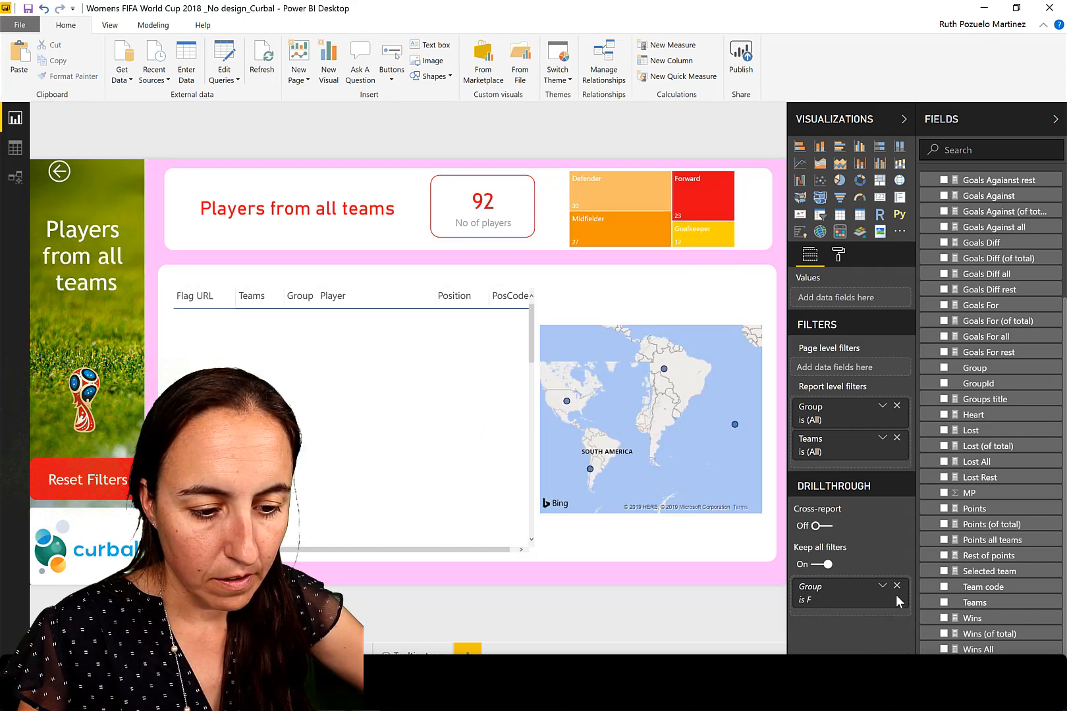
click(897, 585)
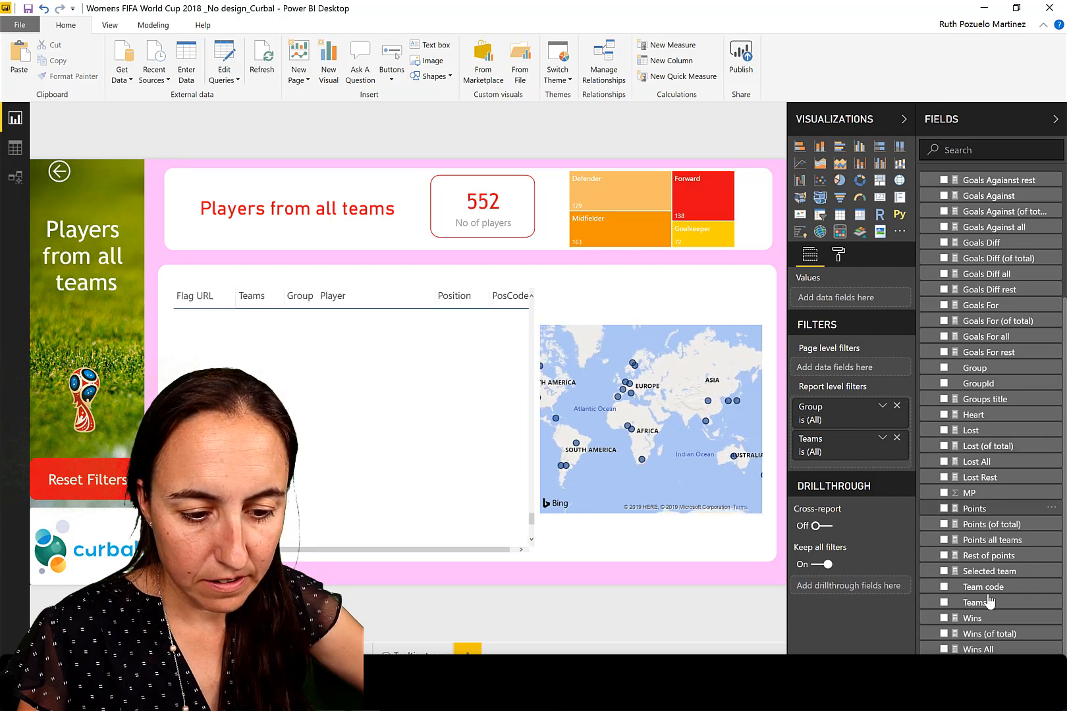
drag(975, 603, 872, 589)
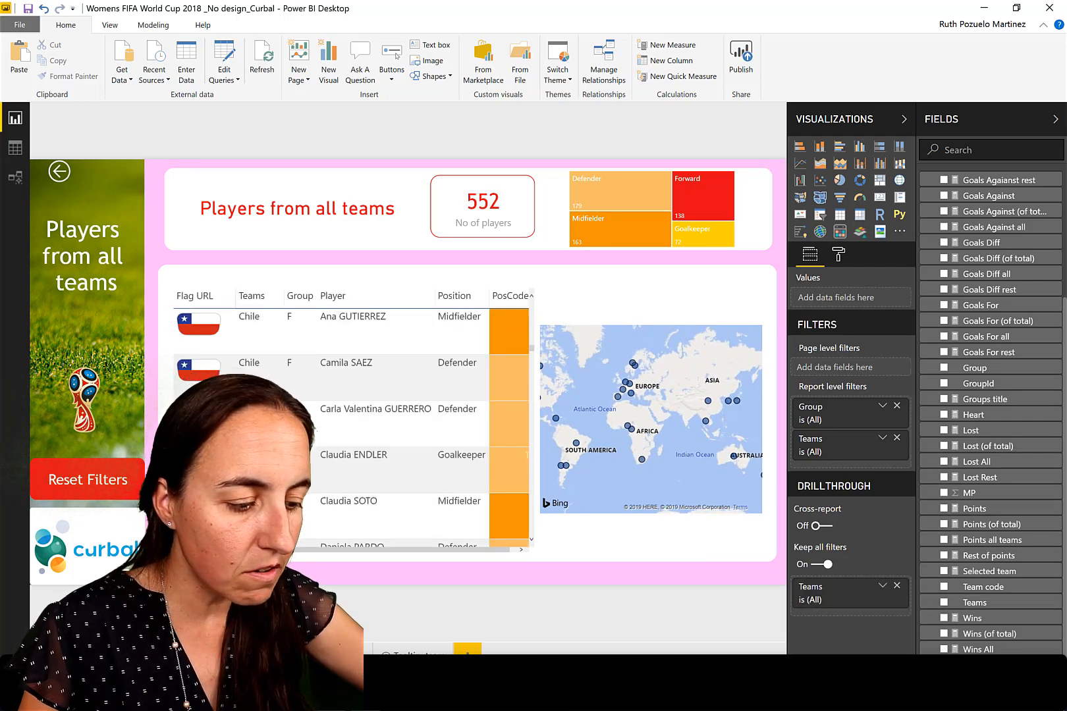
- Check the Teams drillthrough field on the matches page, then save the report from the summary page
click(303, 654)
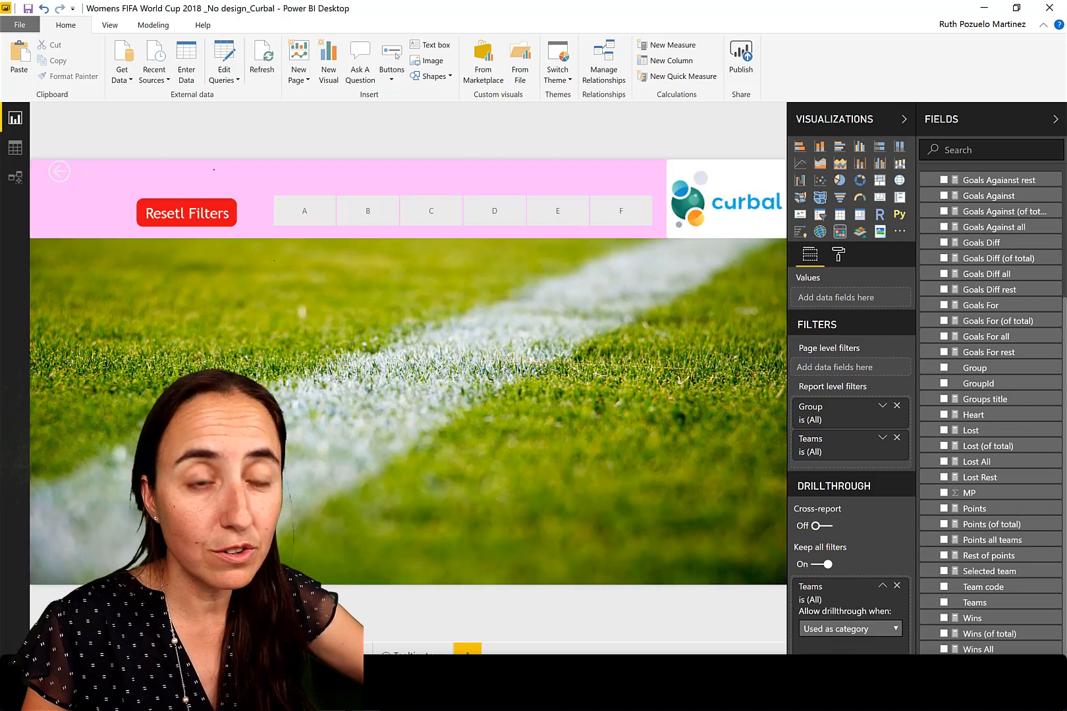
click(881, 588)
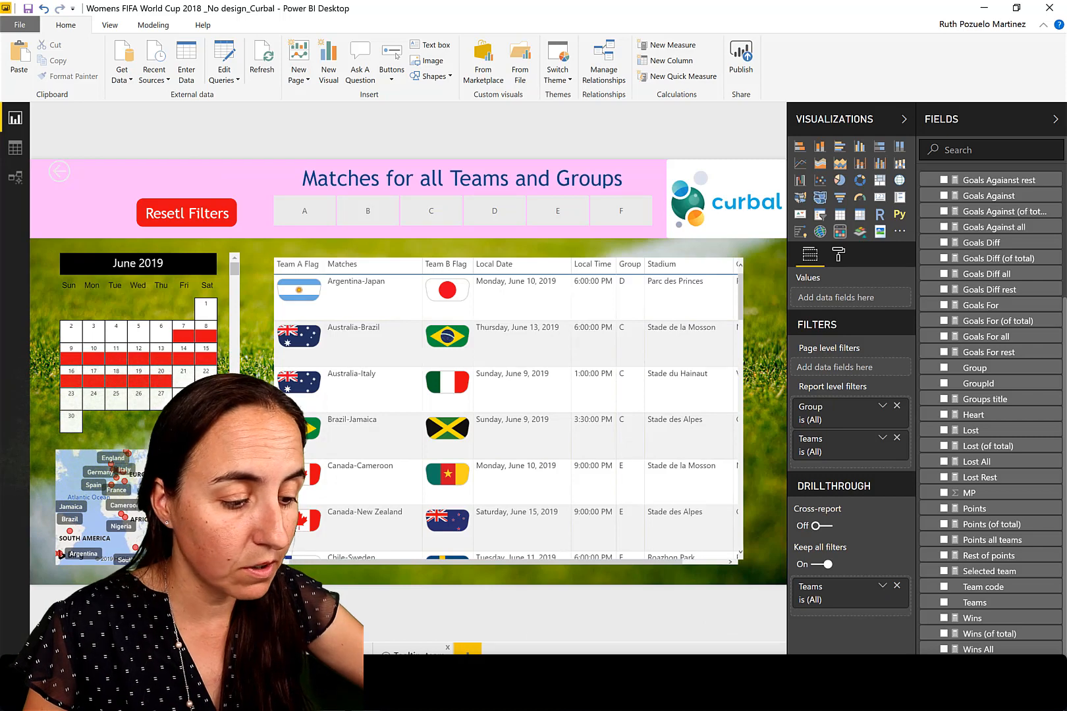
click(99, 653)
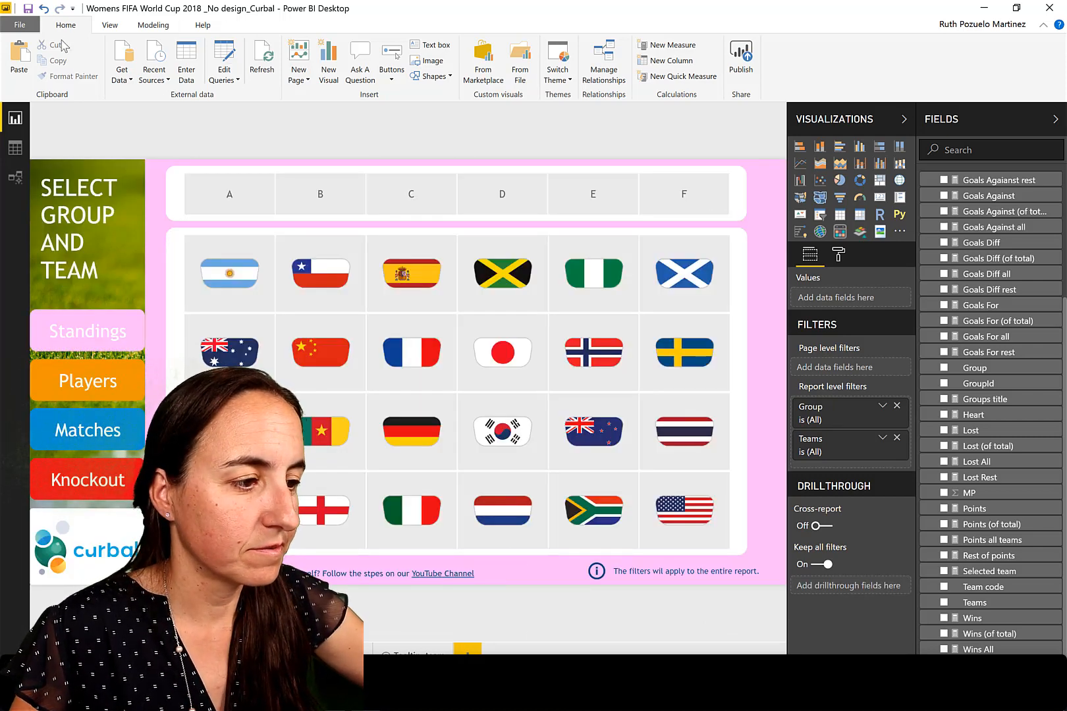
click(27, 8)
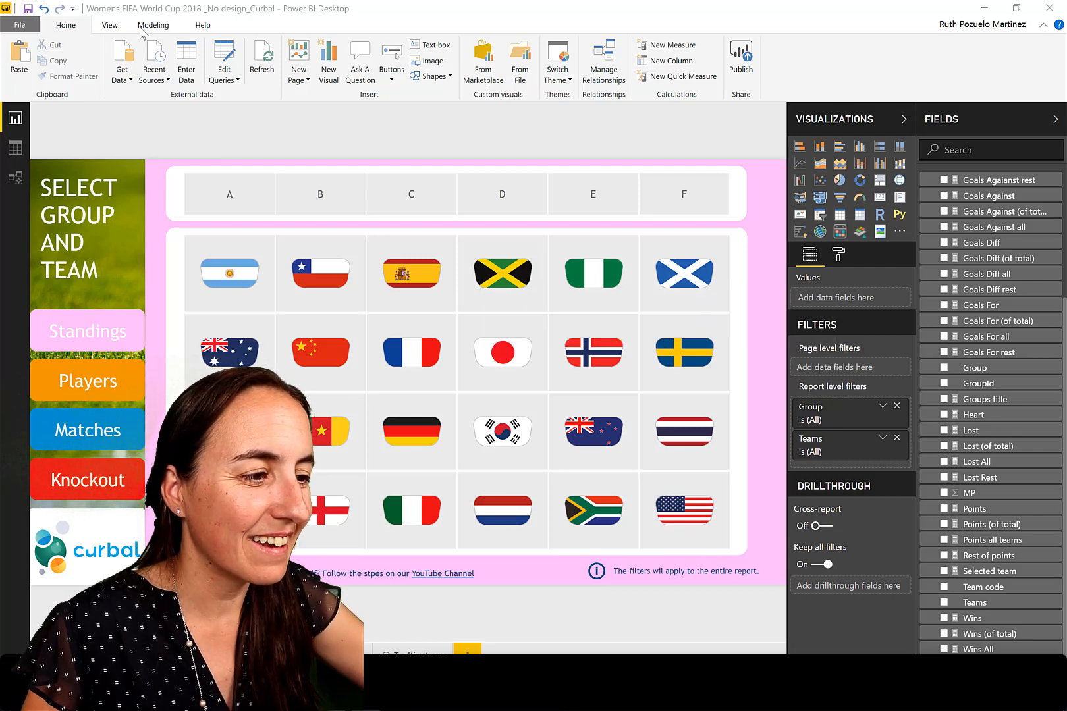
- Sync the summary page's Group slicer with the Players page too, leaving it hidden there and Knockout excluded
click(113, 27)
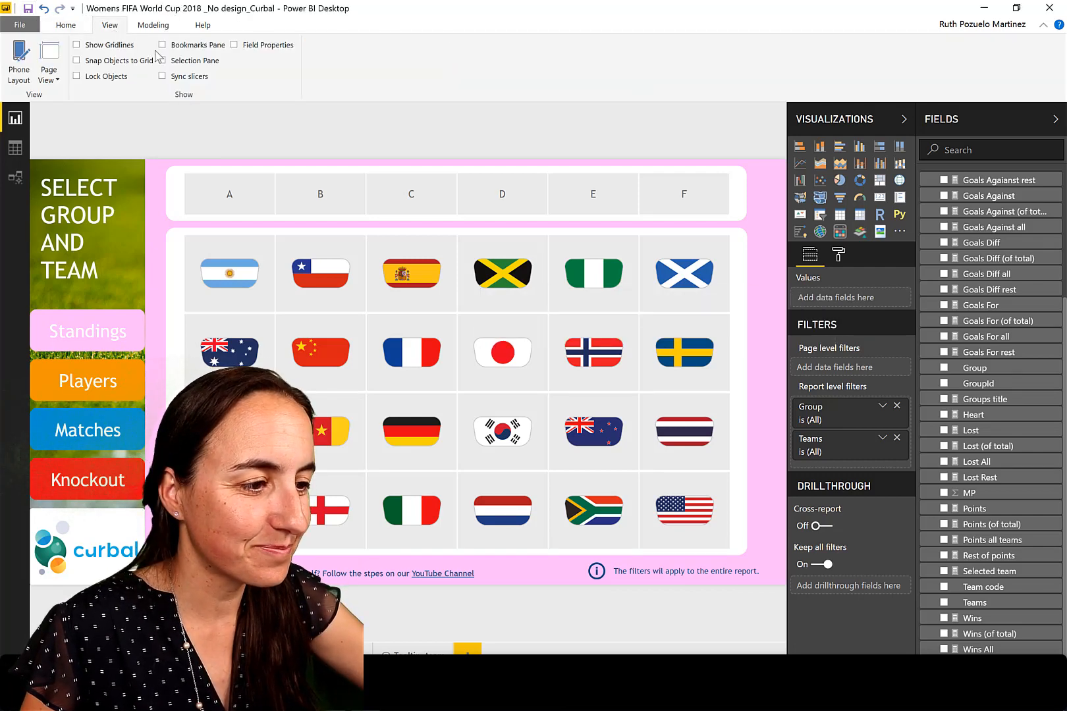
click(179, 77)
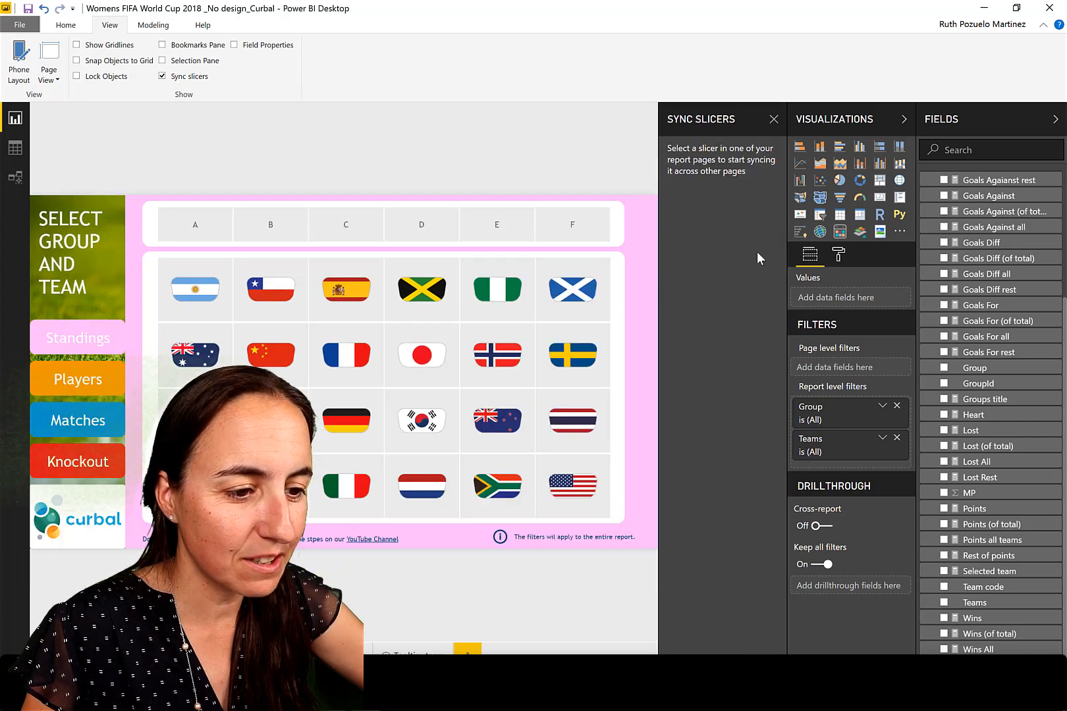
click(616, 238)
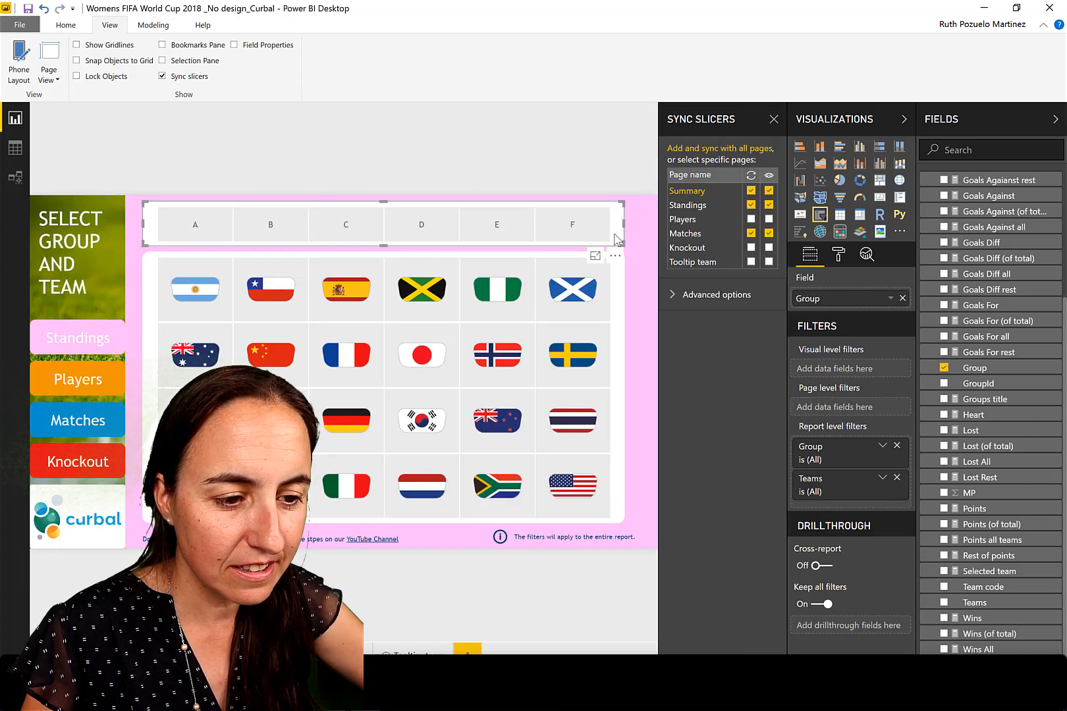
click(751, 219)
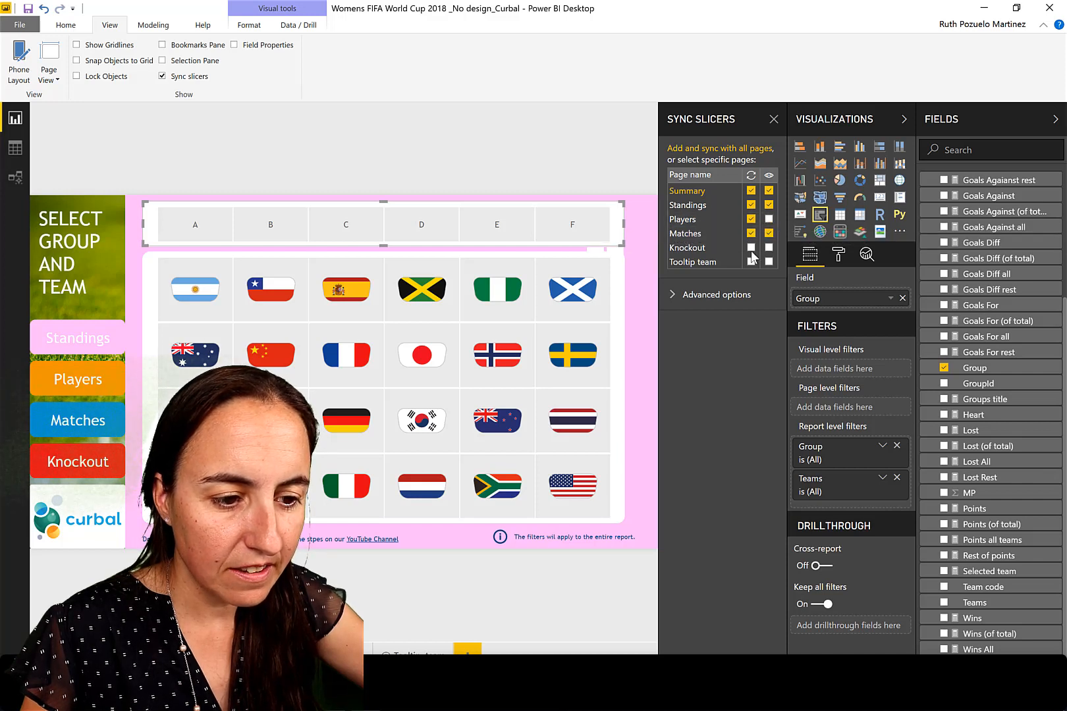
click(768, 247)
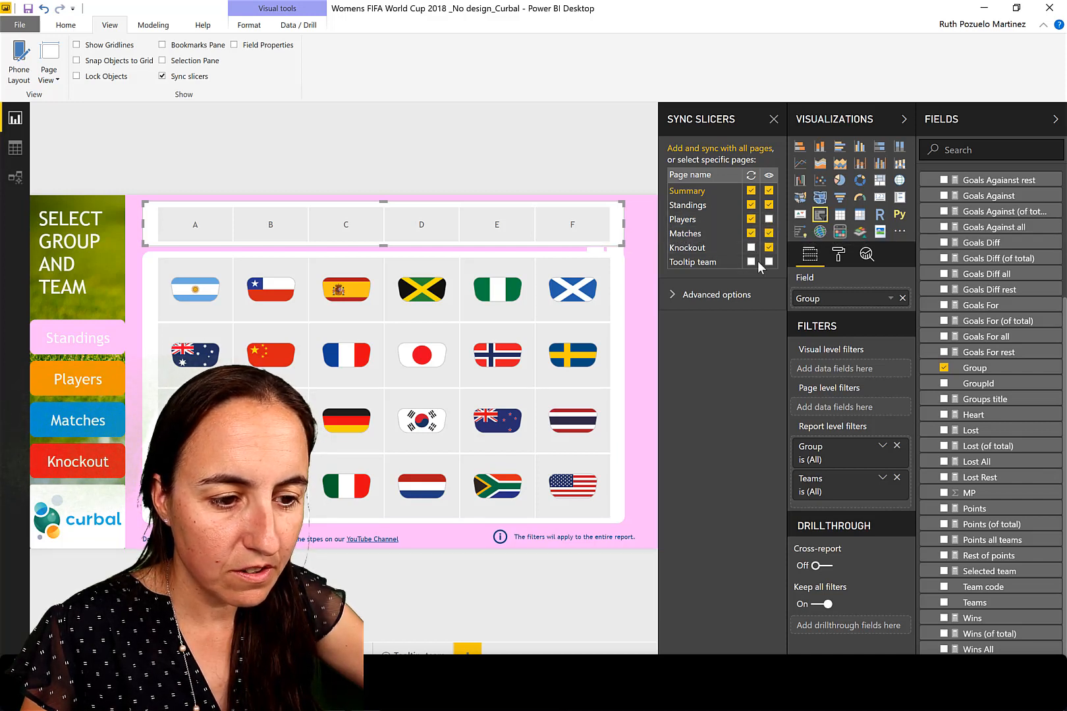
click(768, 247)
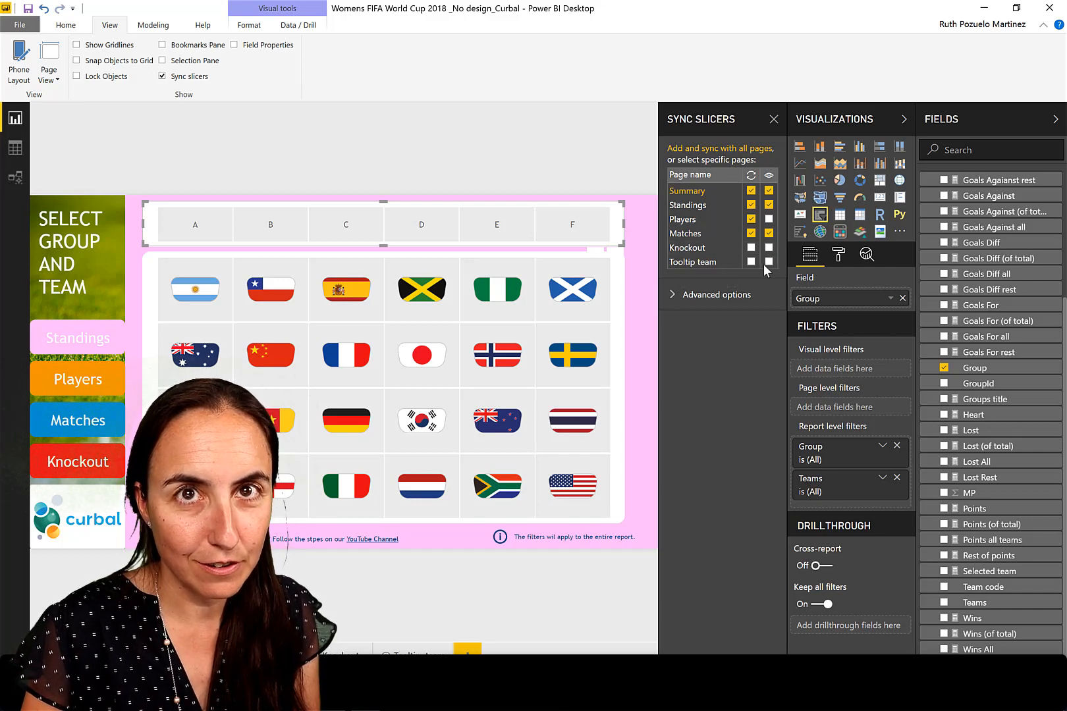
- Sync the summary page's Flag URL slicer across Summary, Standings, Players and Matches, showing it only on Summary
click(617, 330)
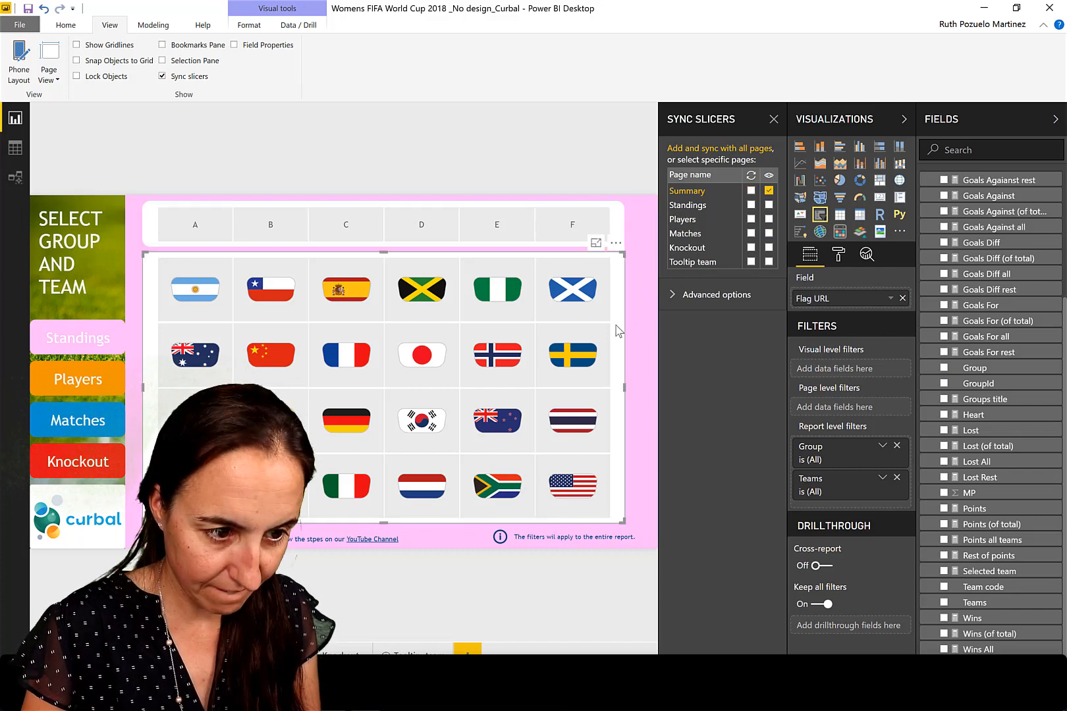
click(751, 190)
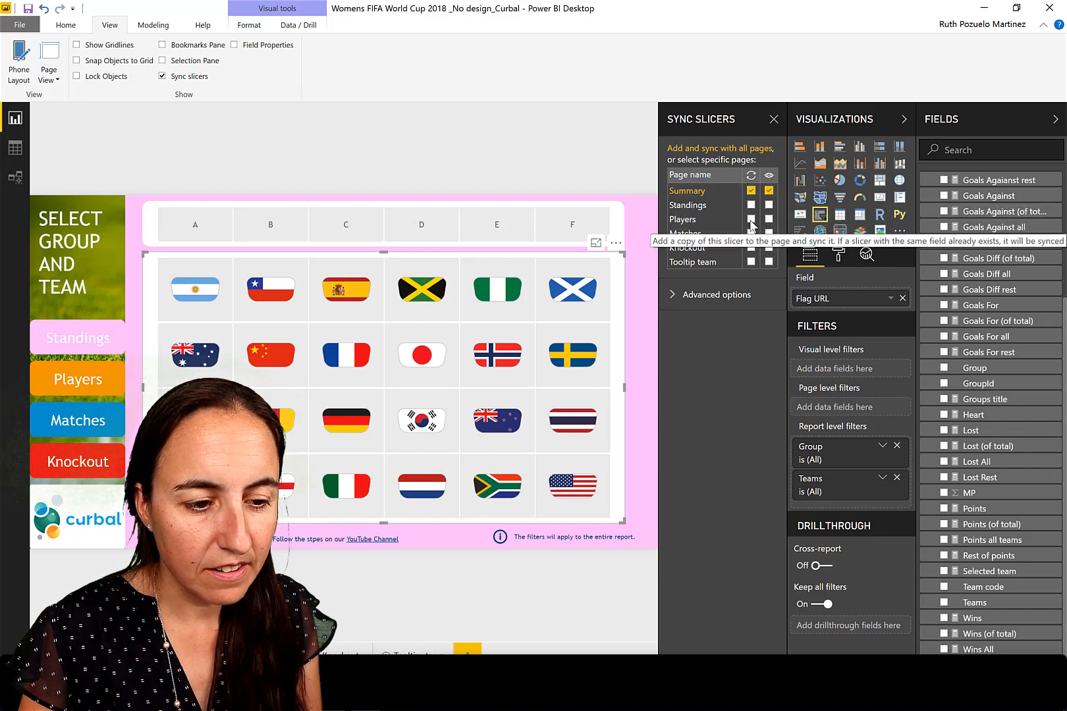
click(751, 205)
click(751, 219)
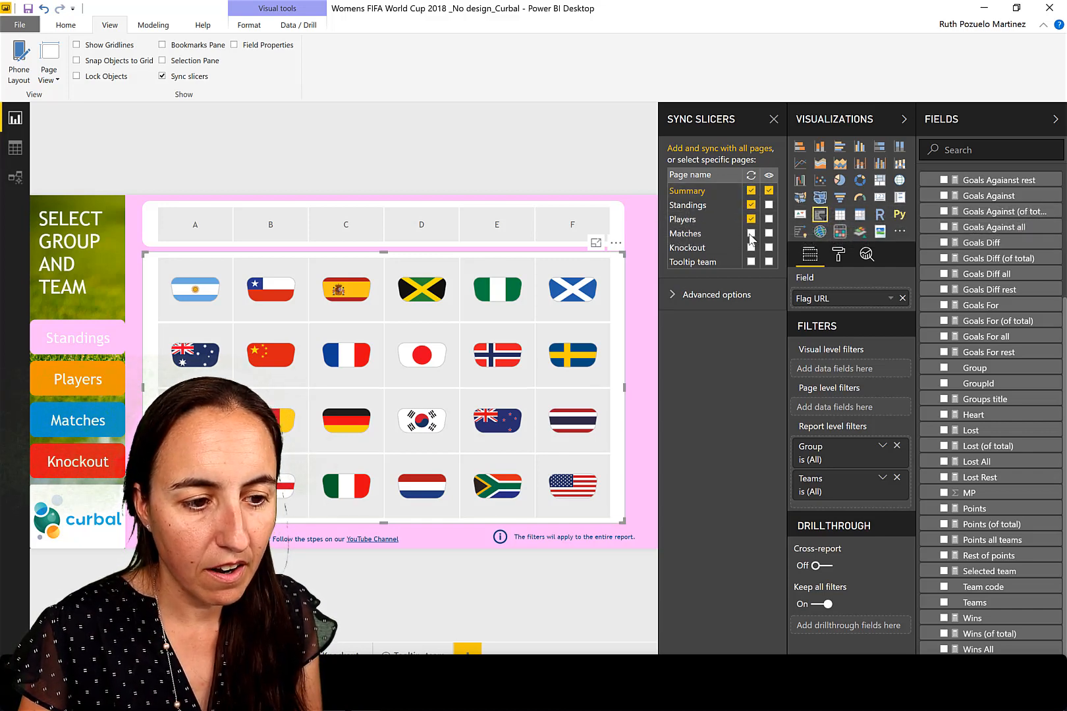
click(750, 233)
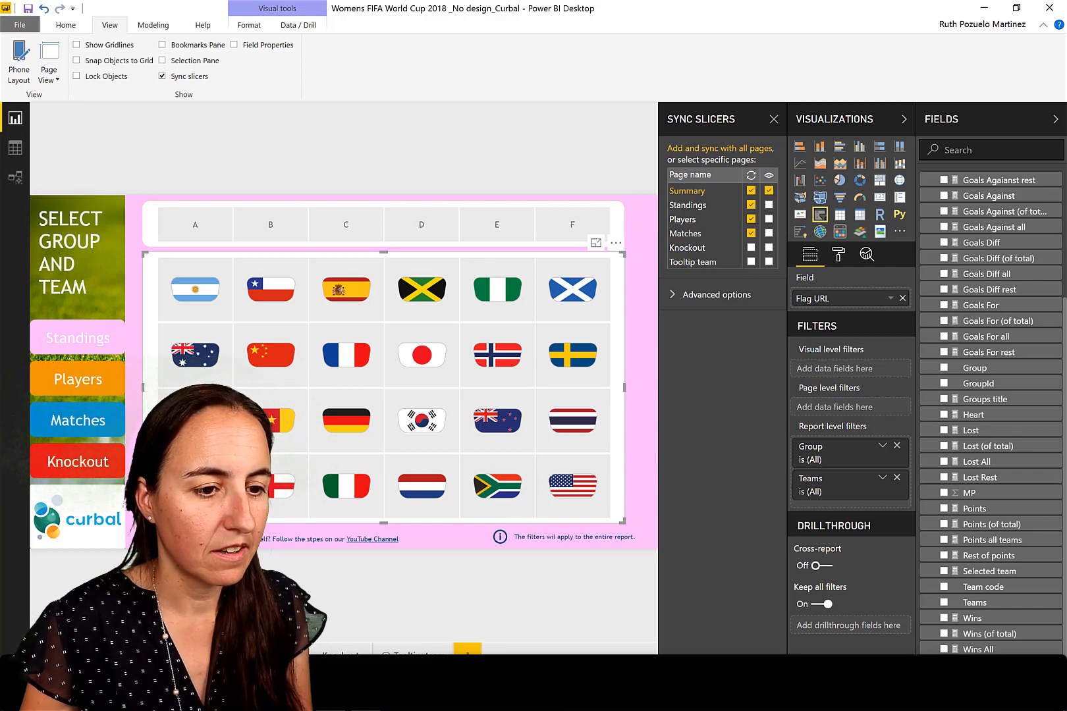
- Review the standings, players, matches and knockout pages with the synced slicers and return to the summary page
click(158, 655)
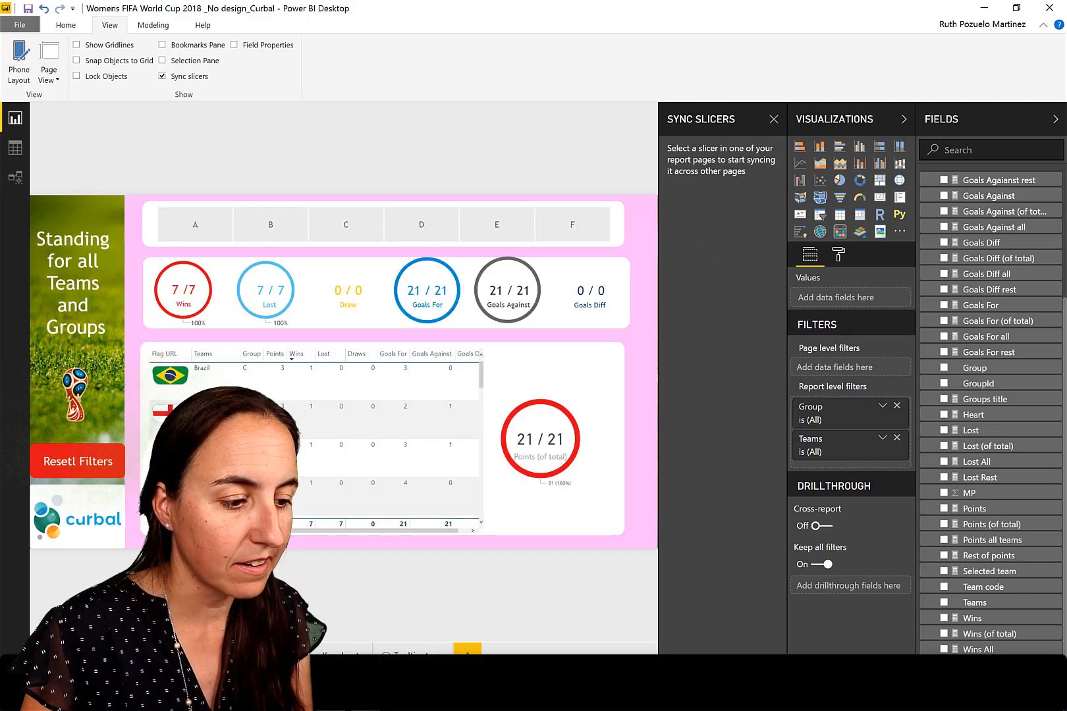
click(220, 655)
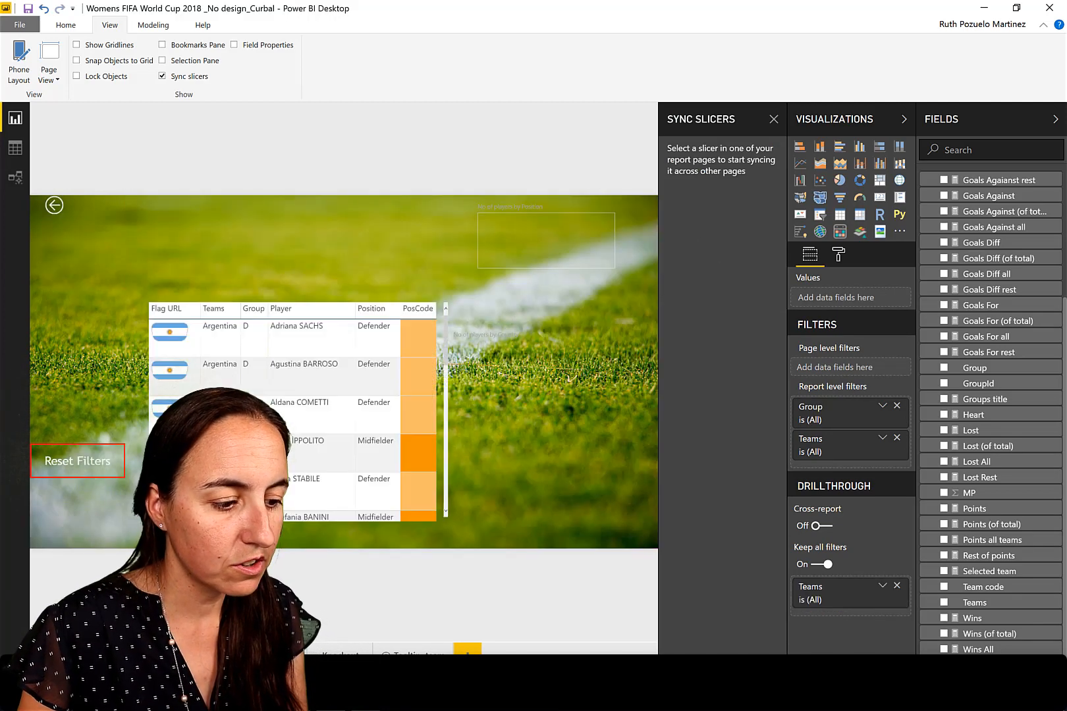
click(279, 654)
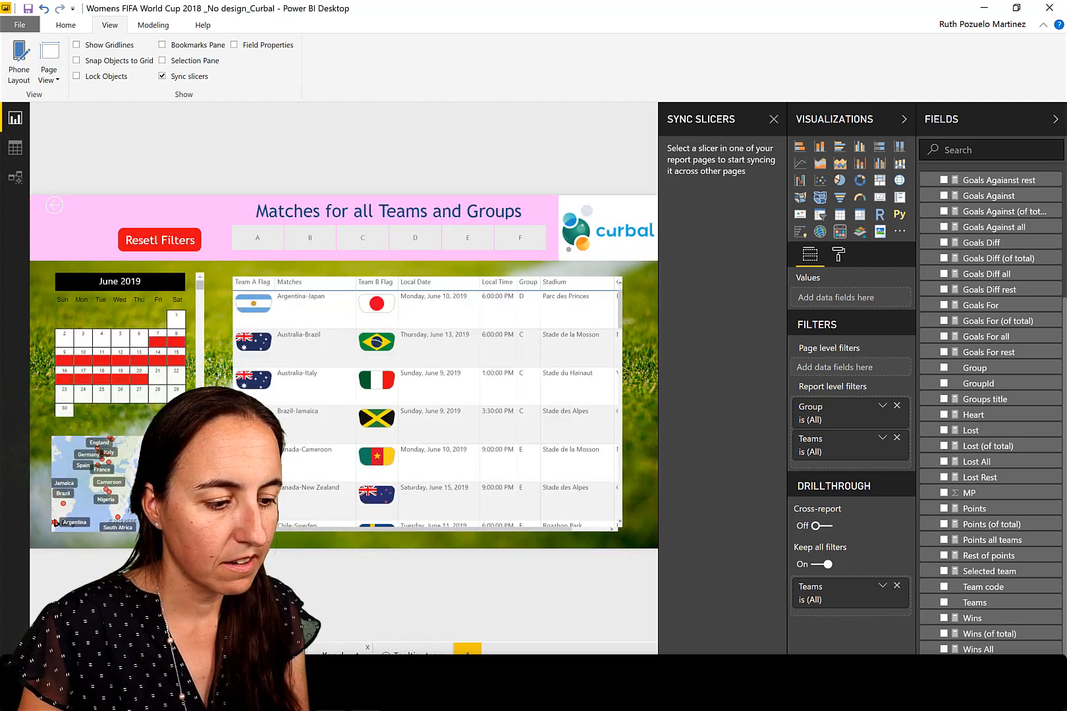
click(340, 654)
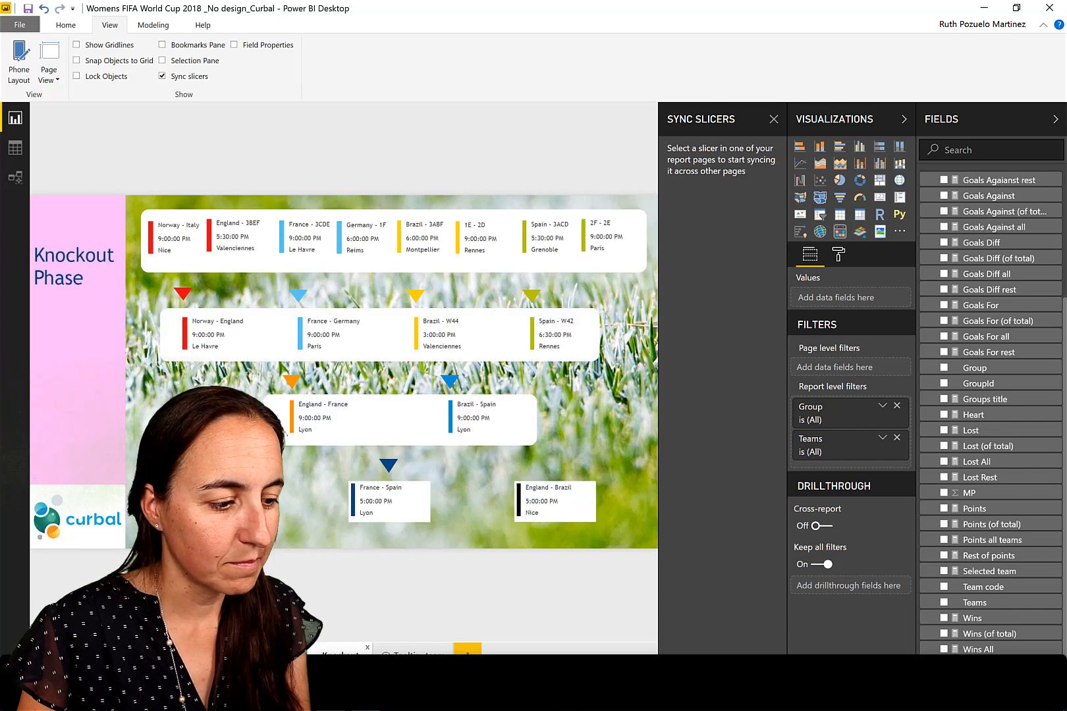
click(83, 652)
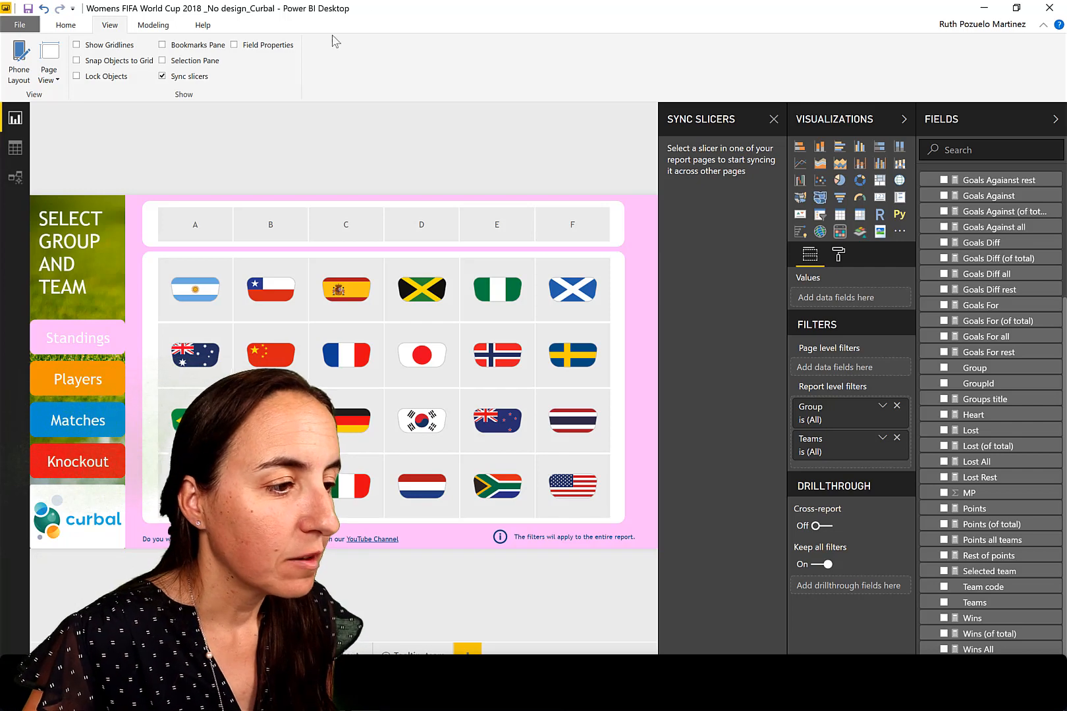
- Switch from slicer syncing to bookmarks and delete the Matches keep filters, Players keep filters and Standing keep filters bookmarks
click(193, 45)
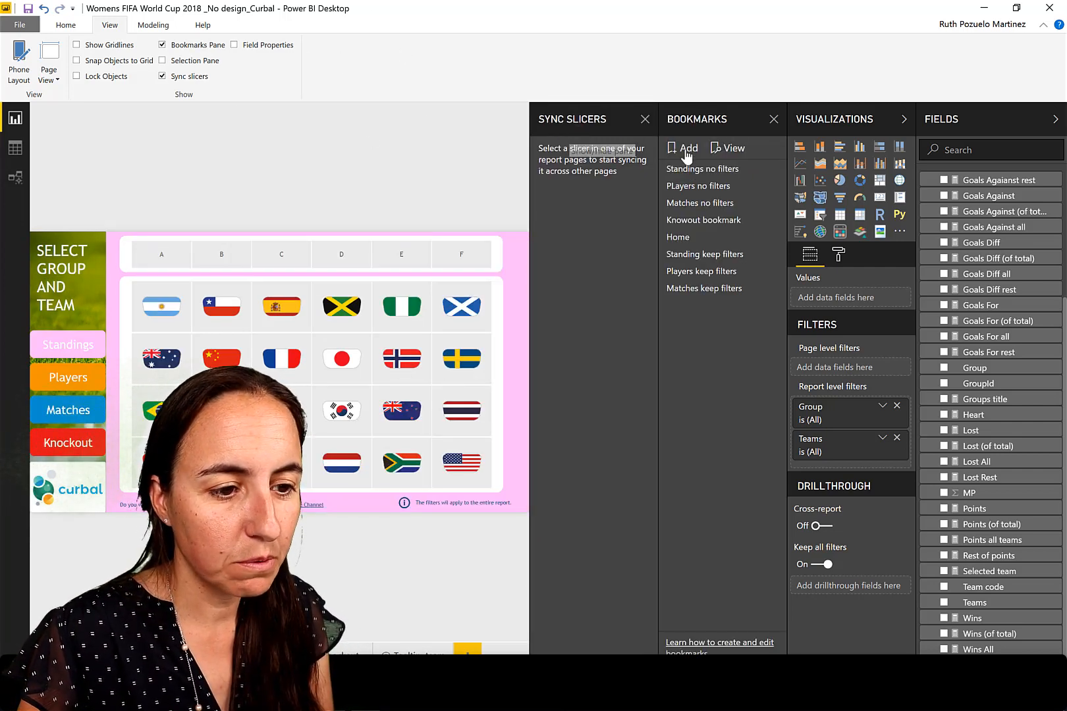
click(645, 120)
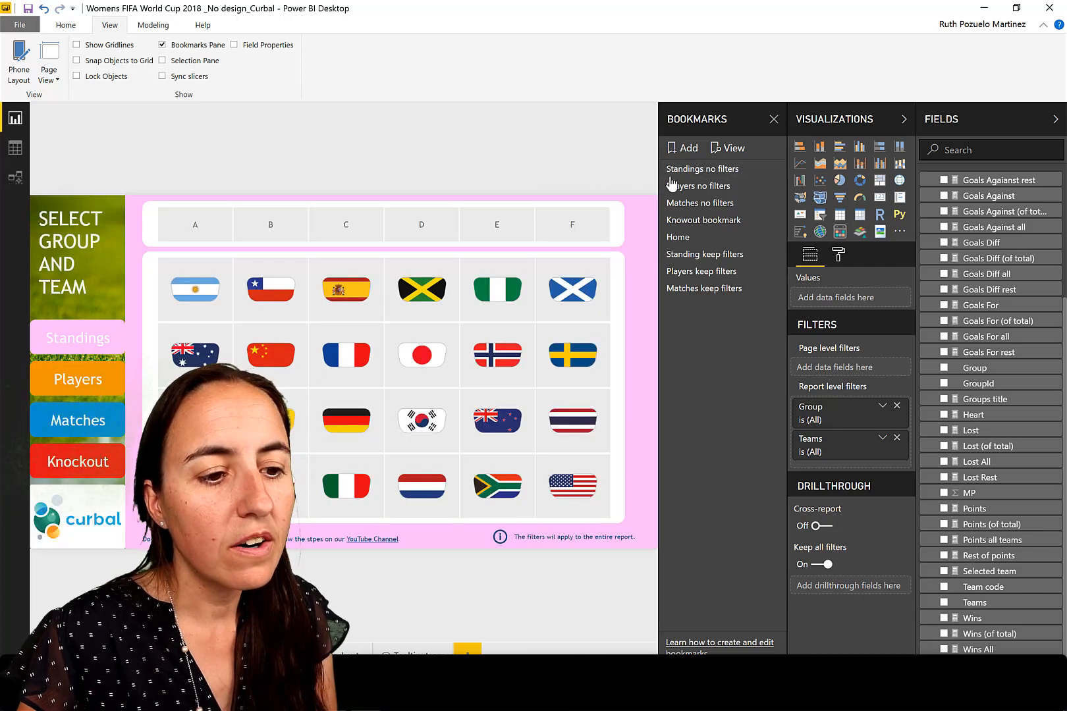
click(774, 288)
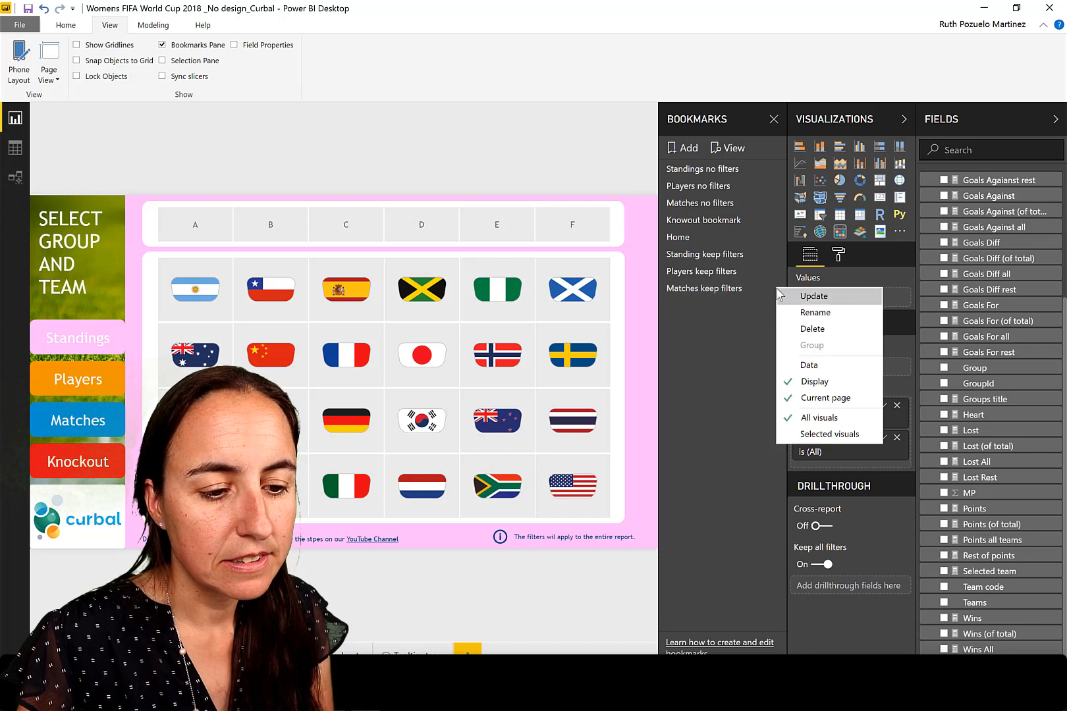
click(817, 329)
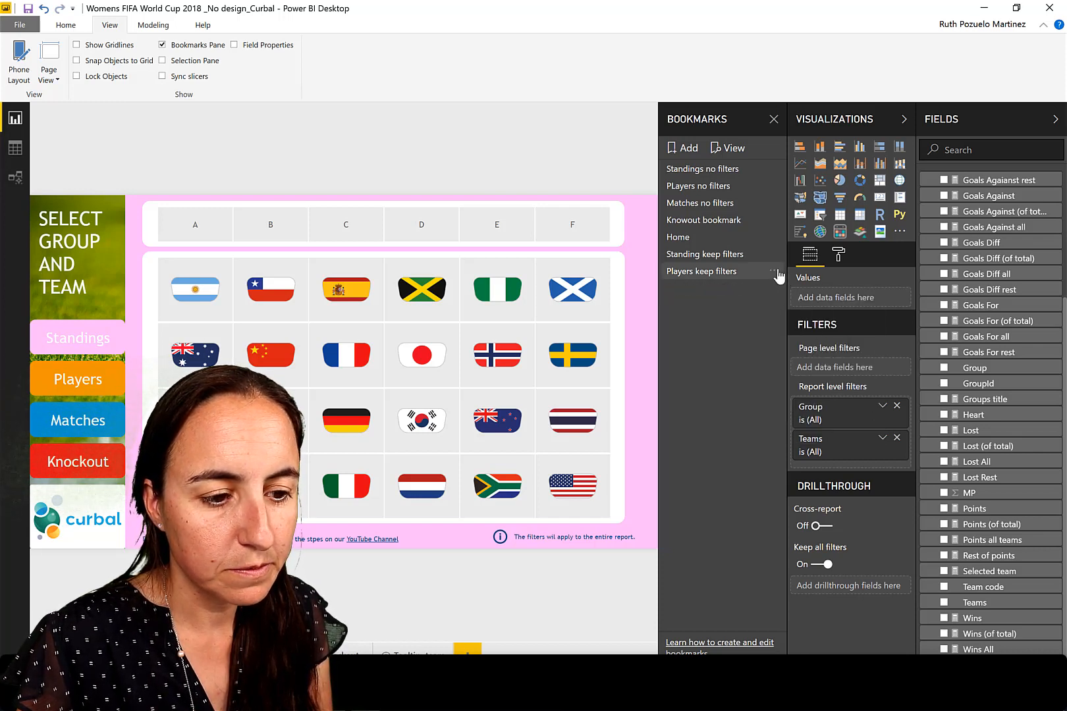
click(773, 272)
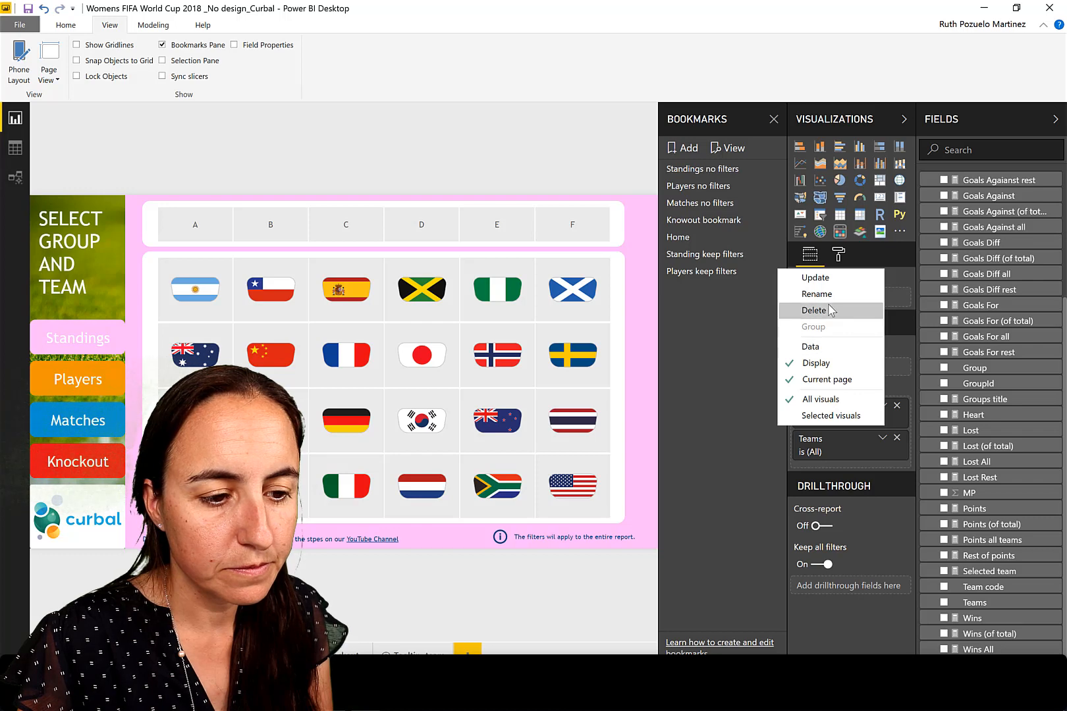
click(831, 310)
click(775, 255)
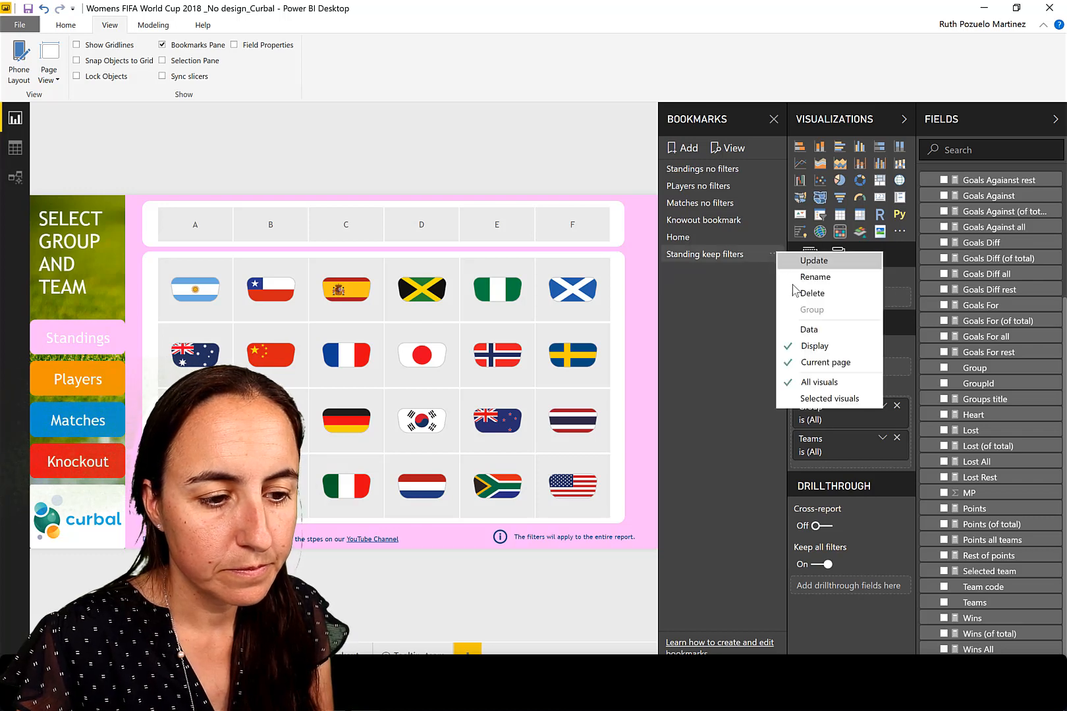
click(828, 294)
- Delete the remaining Home, Knowout bookmark, Matches no filters, PLayers no filters and Standings no filters bookmarks
click(775, 238)
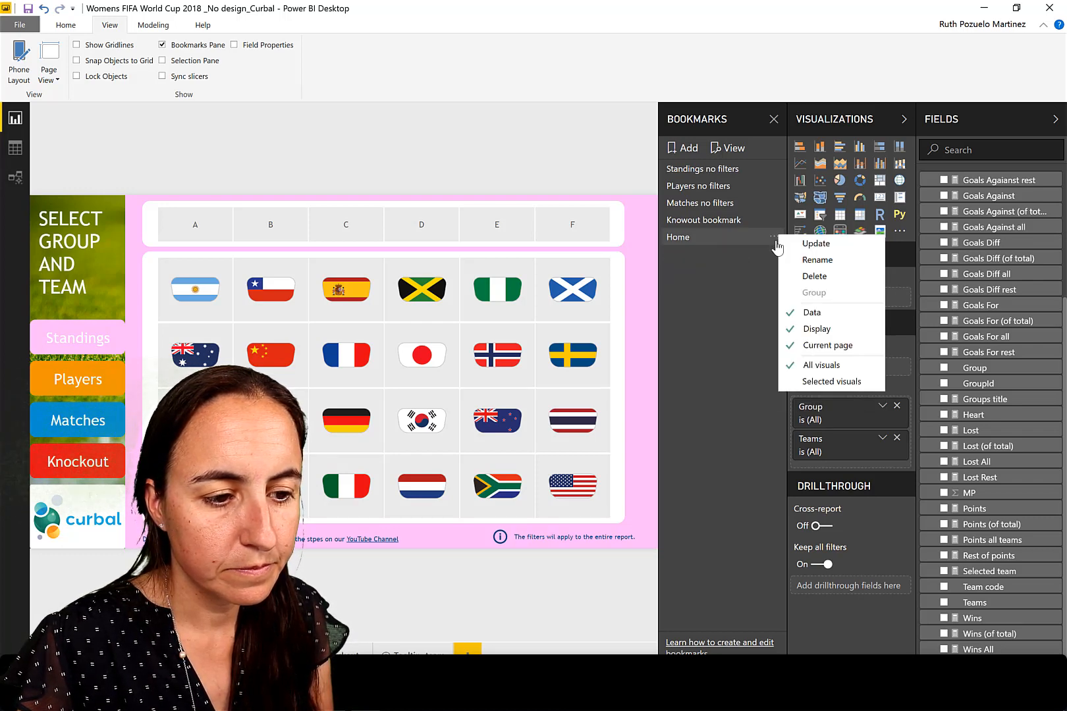
click(778, 249)
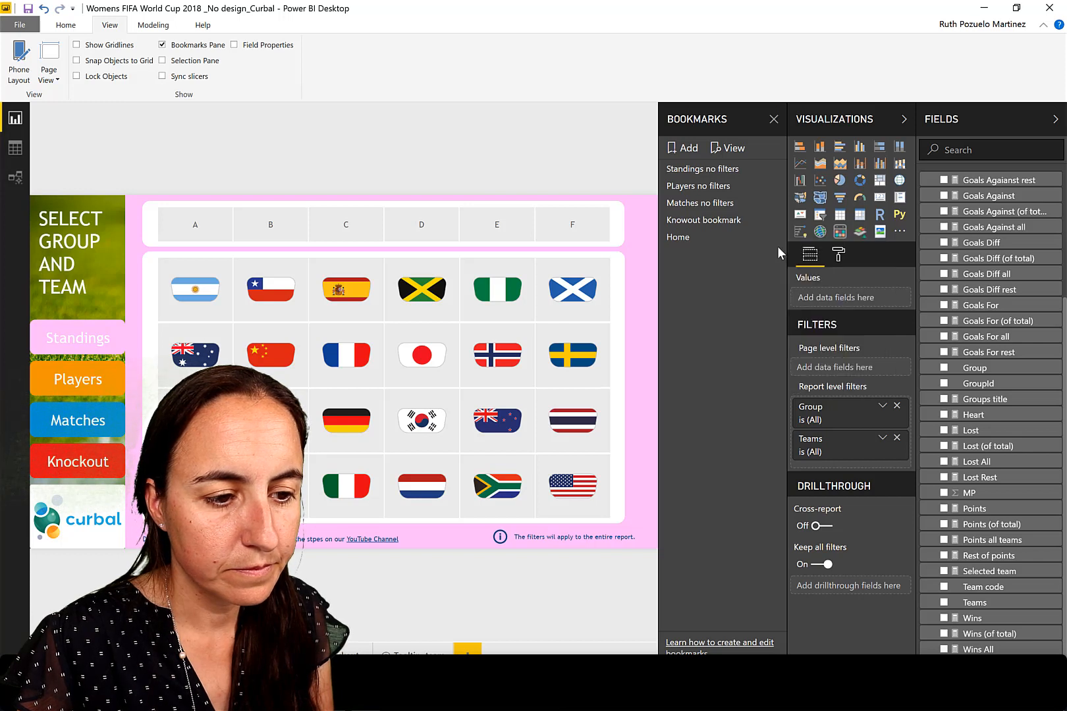
click(775, 220)
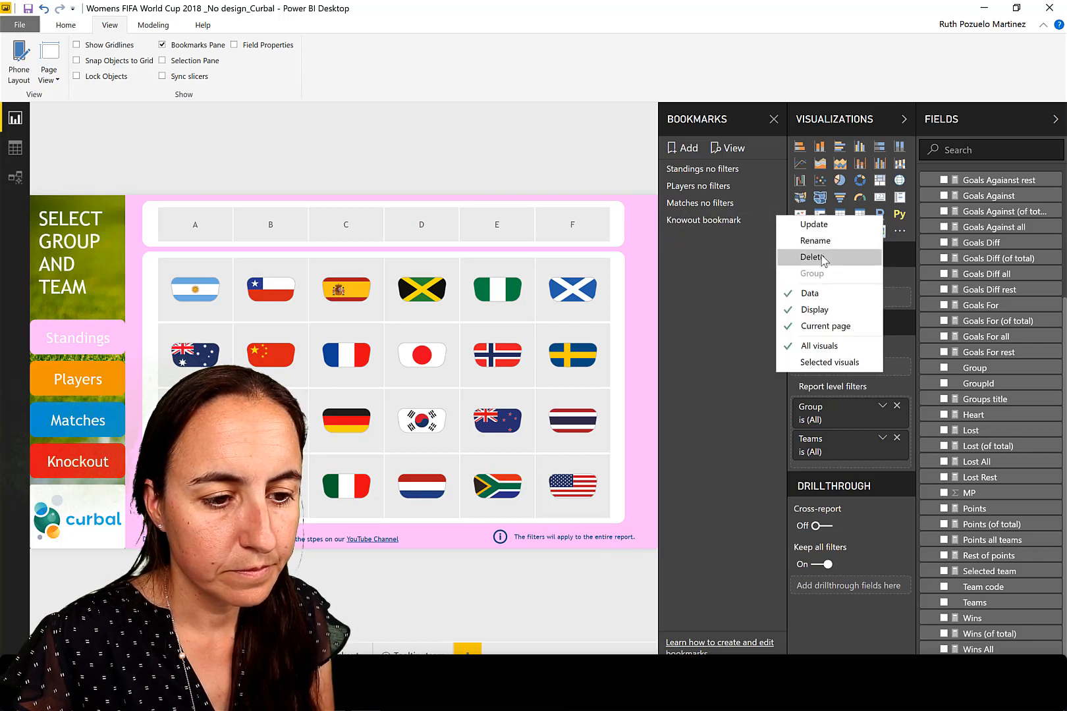
click(772, 216)
click(771, 203)
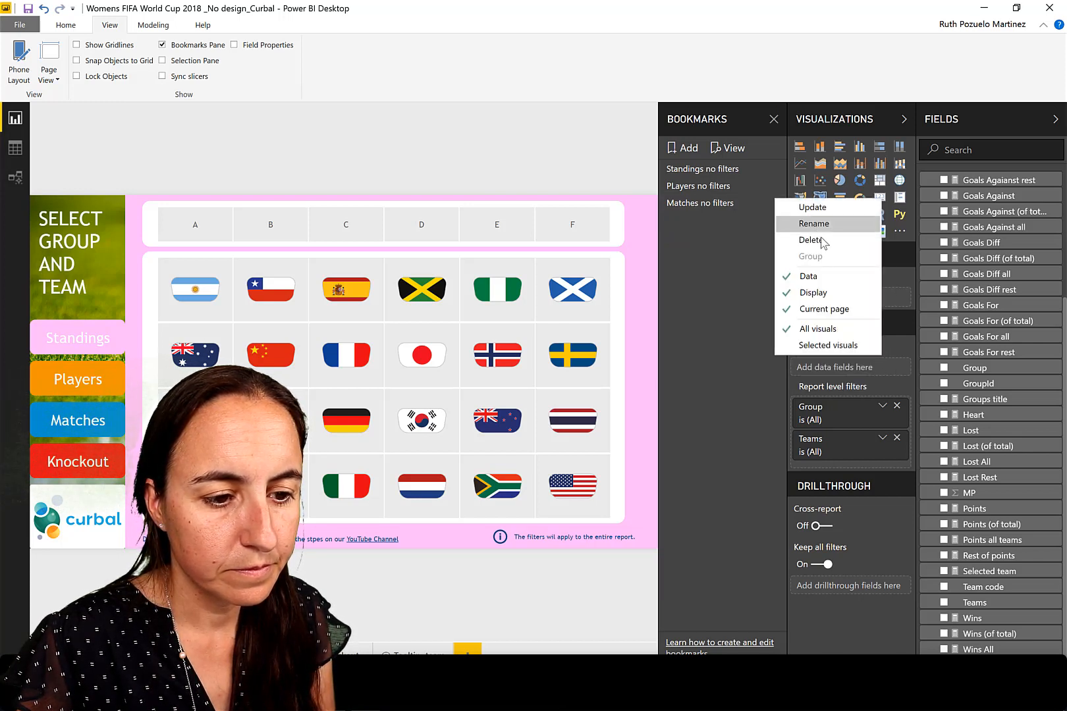
click(810, 239)
click(772, 186)
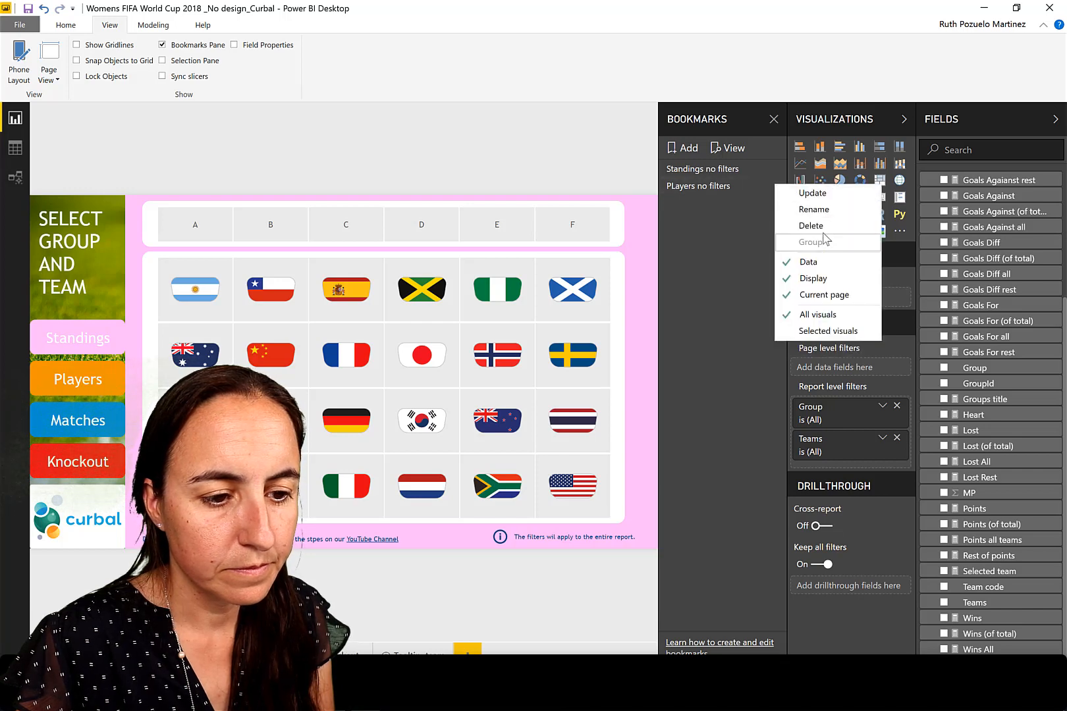
click(797, 222)
click(772, 168)
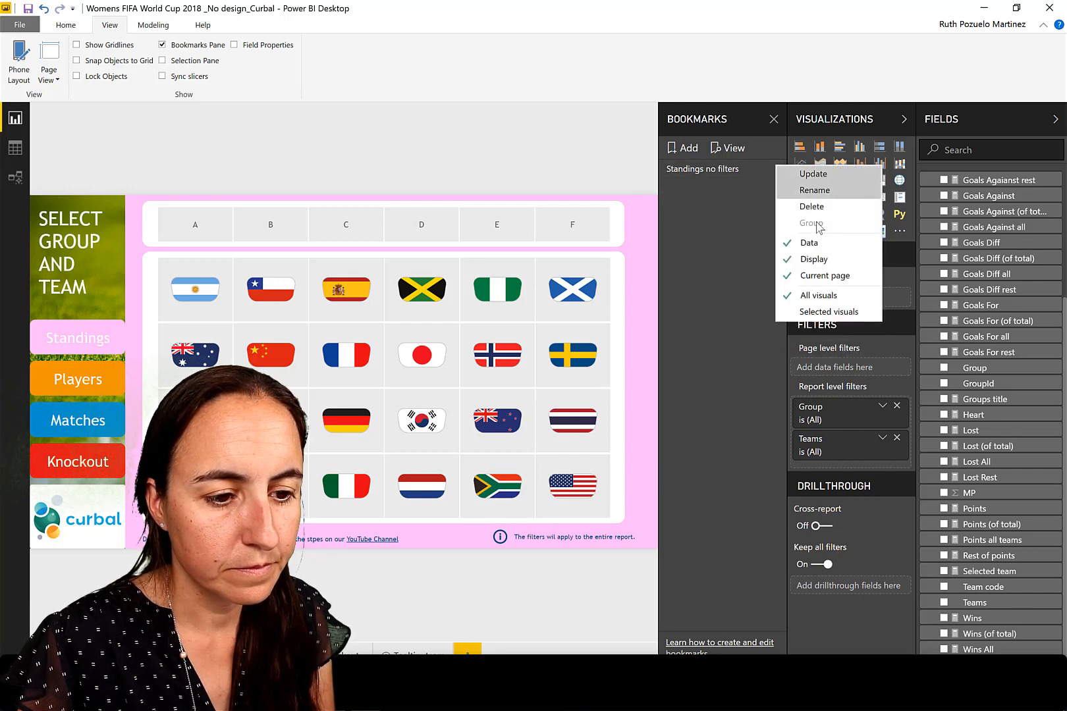
click(827, 208)
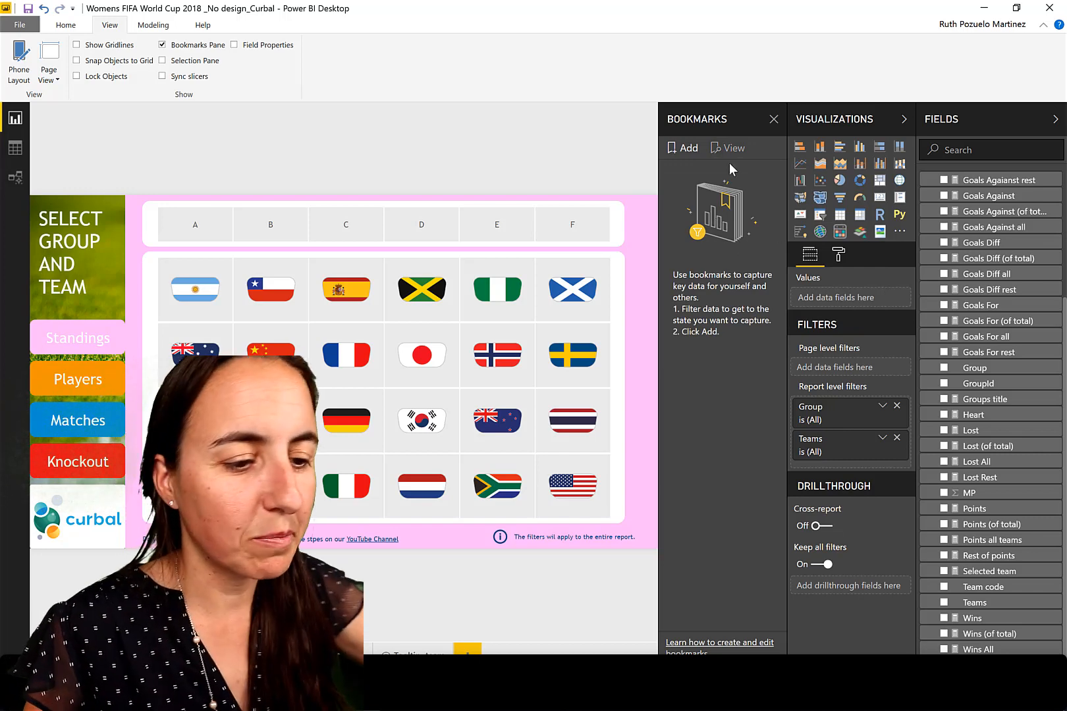
- Add a bookmark of the unfiltered summary page and name it Summary no filters
click(682, 147)
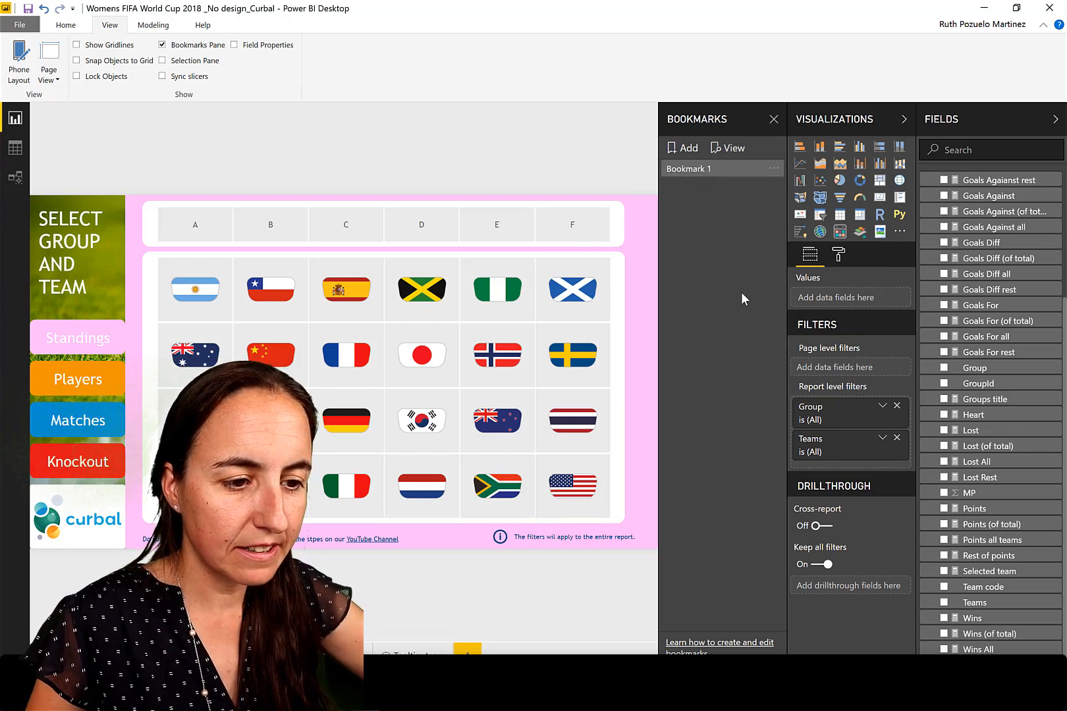
double_click(692, 170)
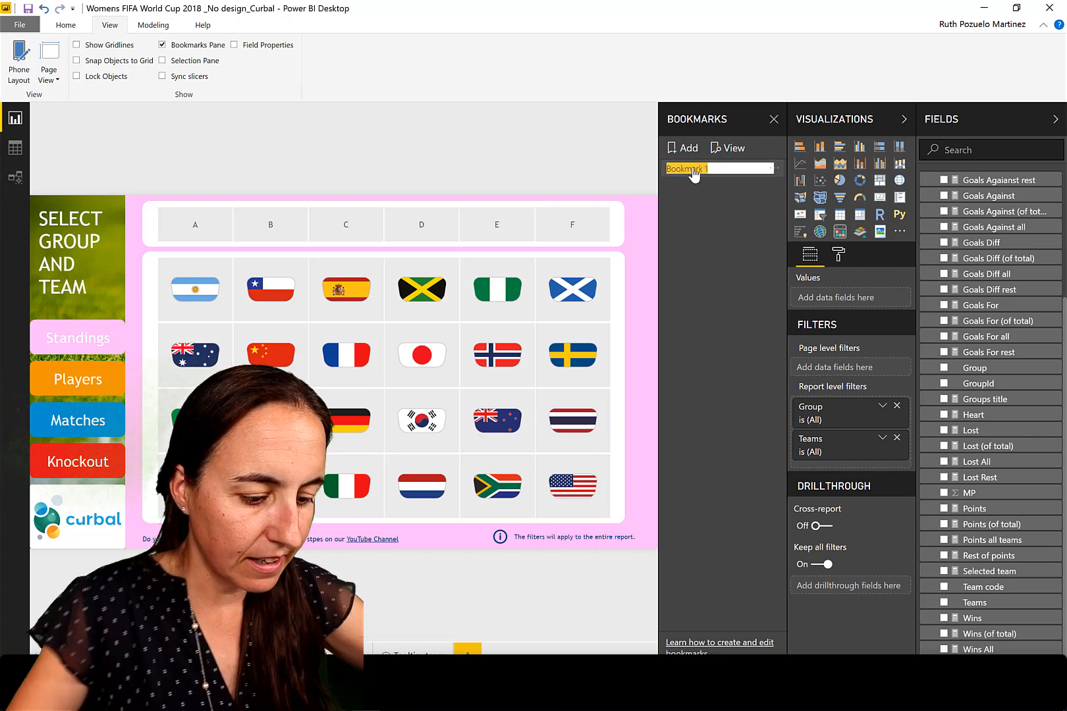
key(BackSpace)
text(Su)
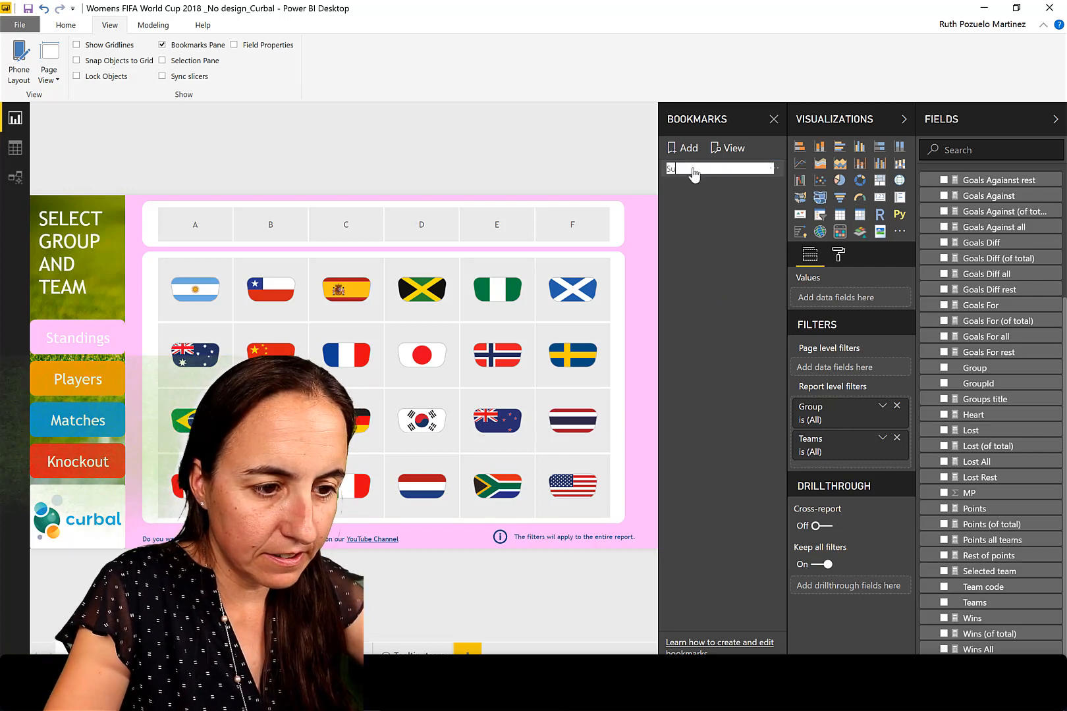
text(mmary)
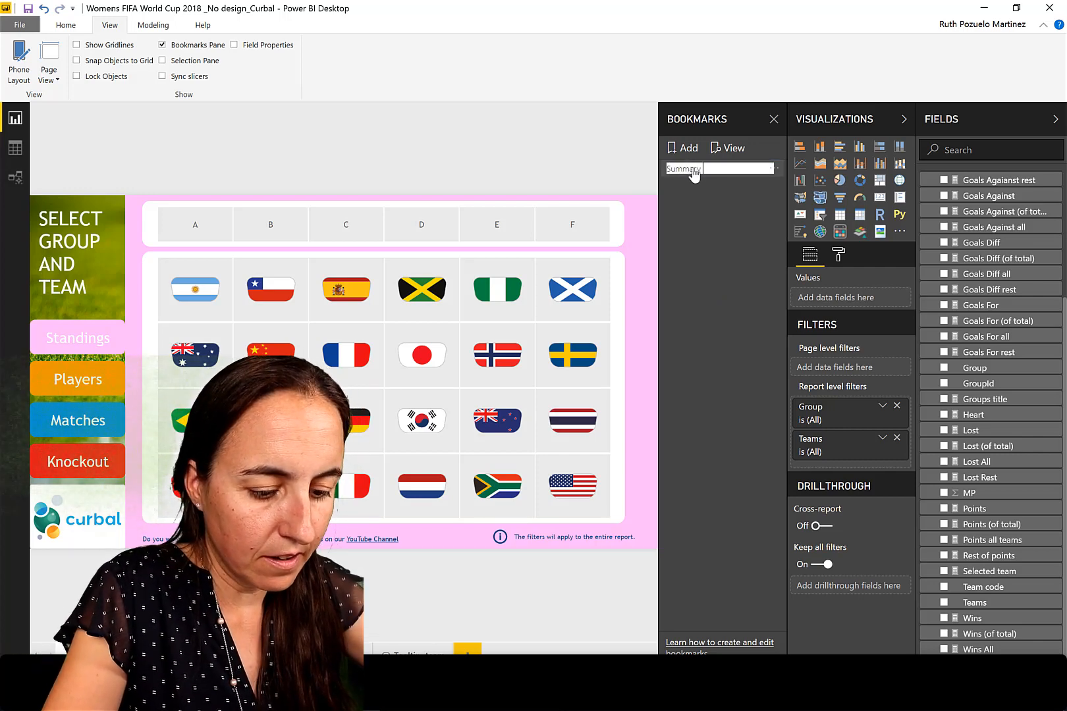
text( no filters)
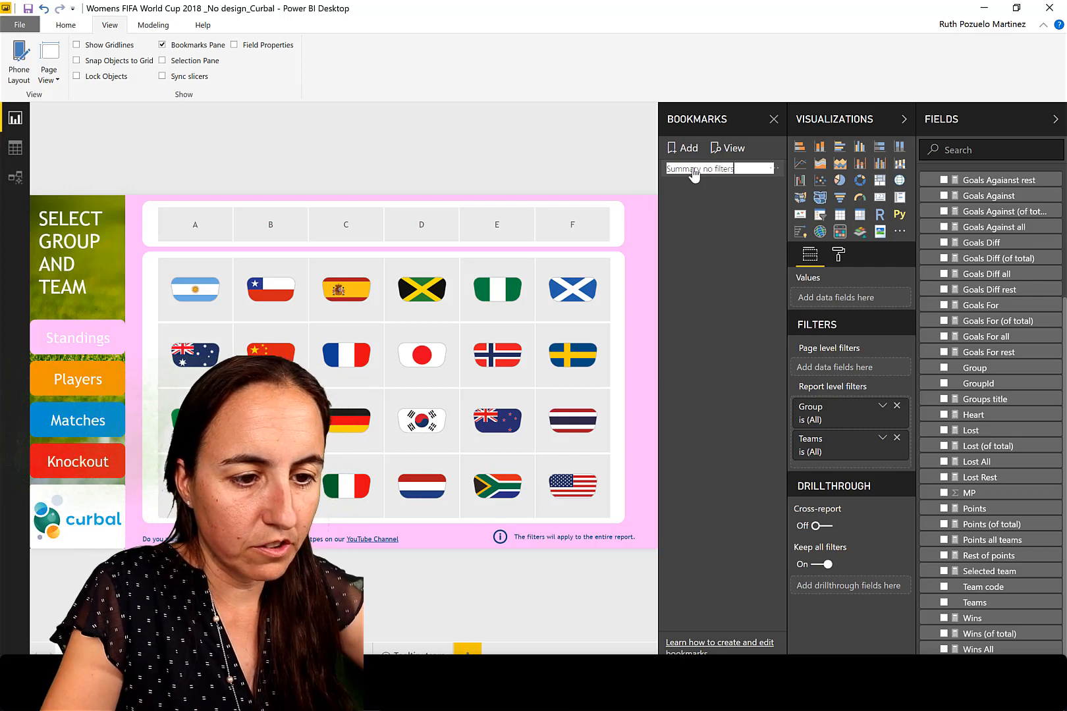
key(Return)
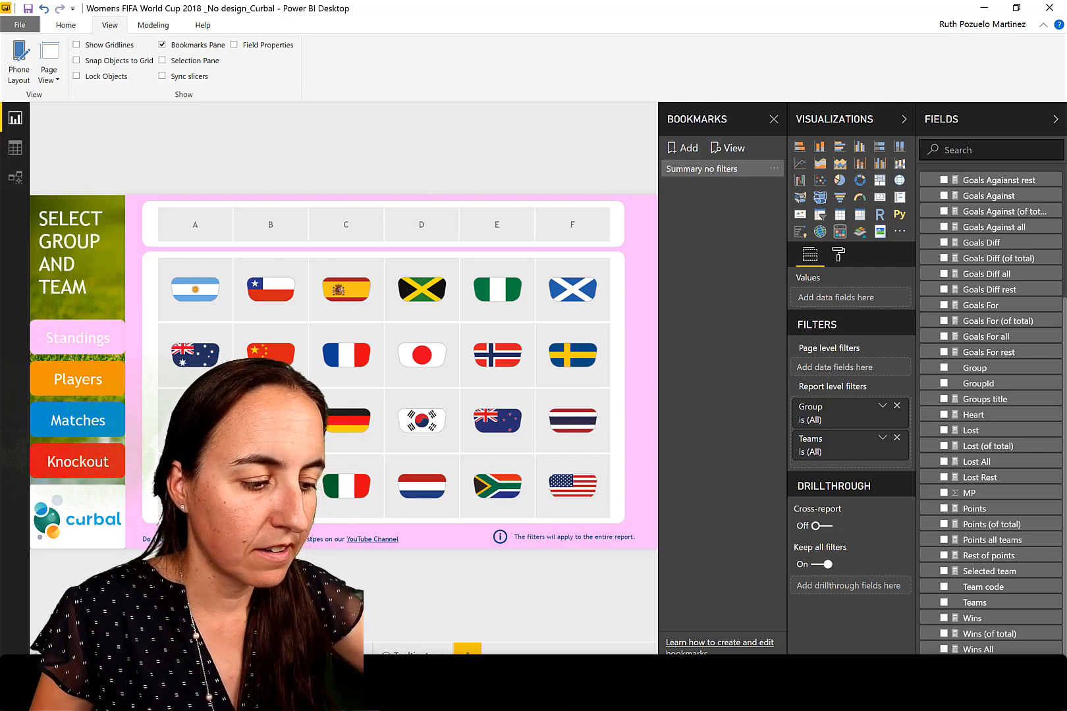
- Add a bookmark of the unfiltered standings page and name it Standing no filters
click(165, 654)
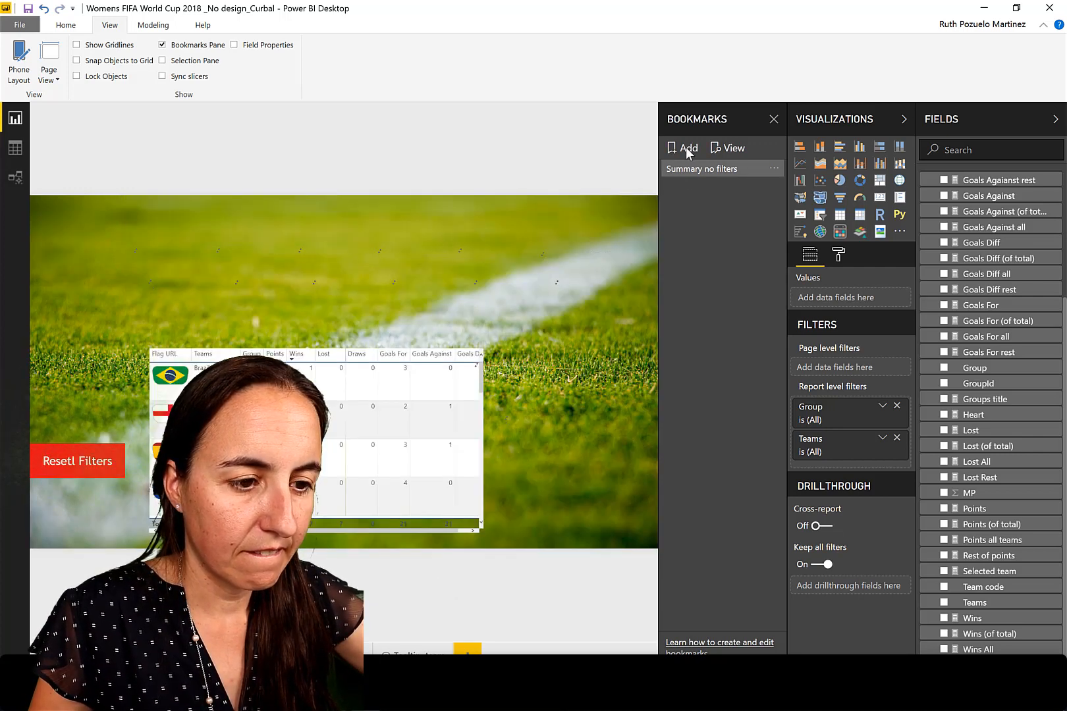
click(688, 150)
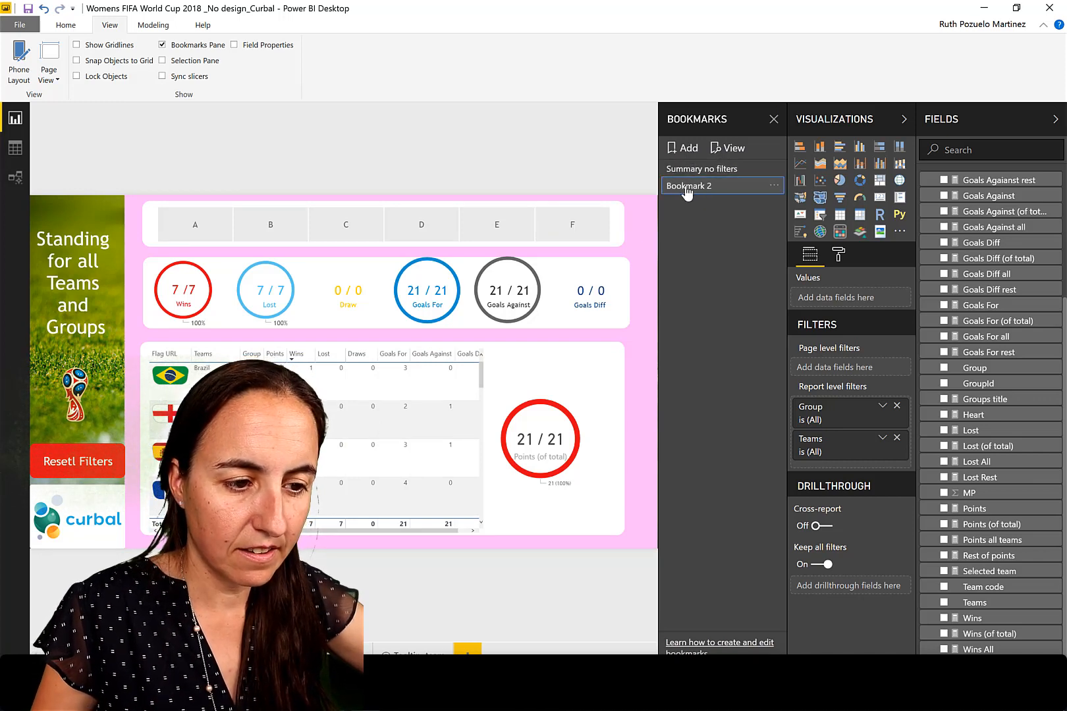
double_click(717, 186)
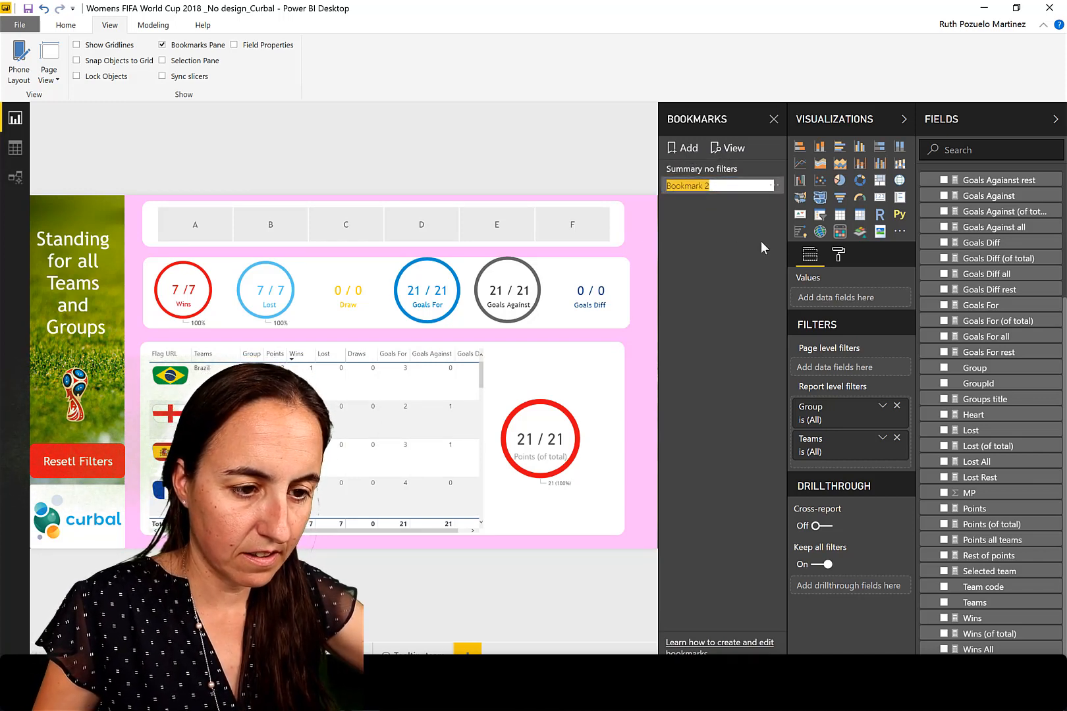
text(Stam)
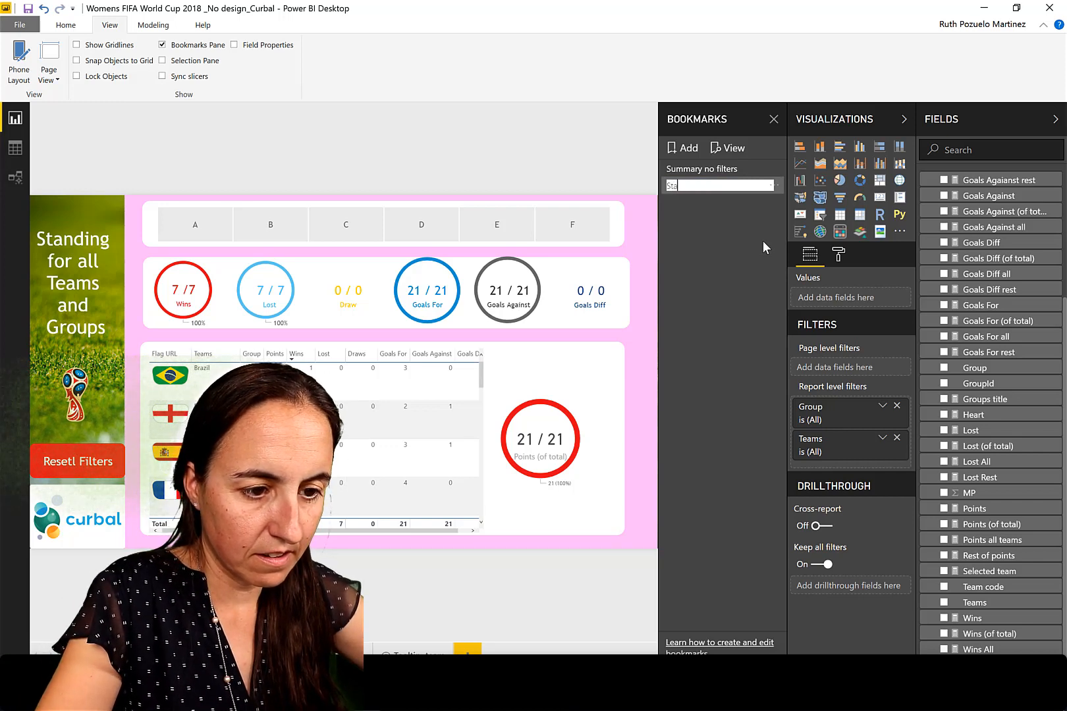
key(BackSpace)
key(BackSpace)
text(anding)
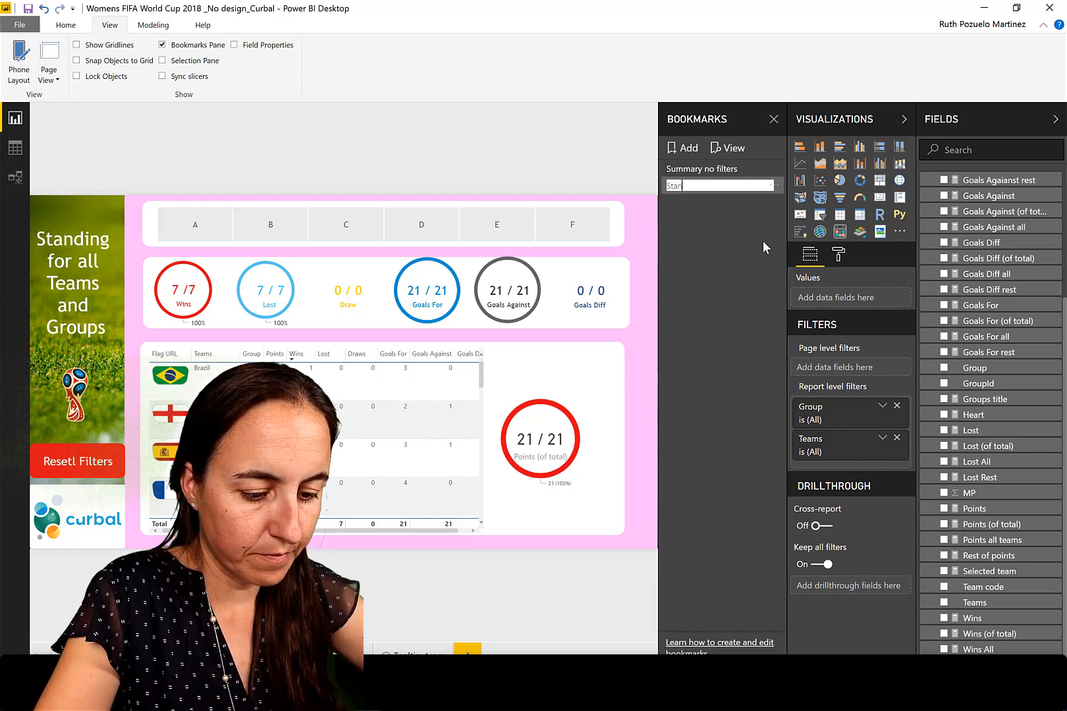
text( no)
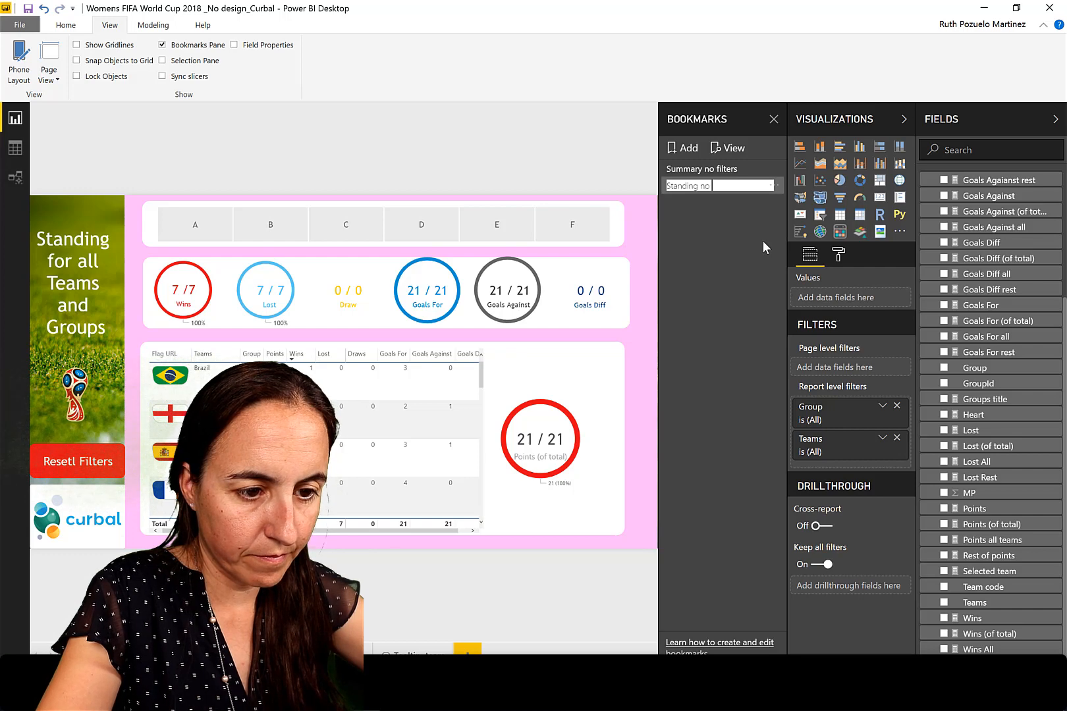
text( filters)
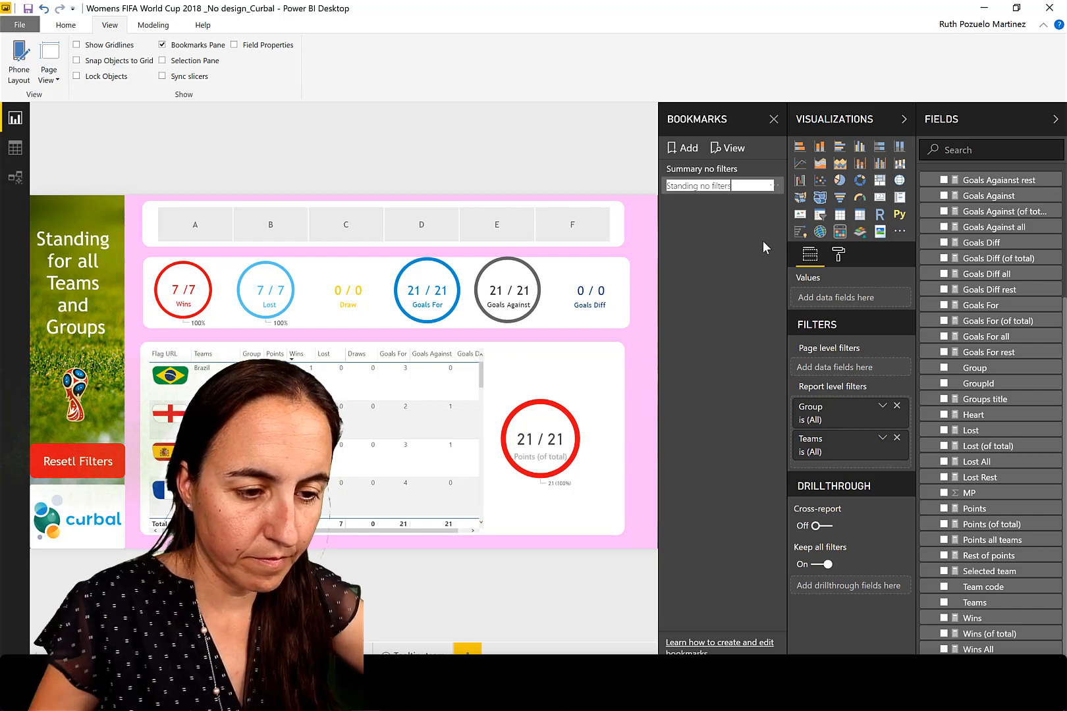
key(Return)
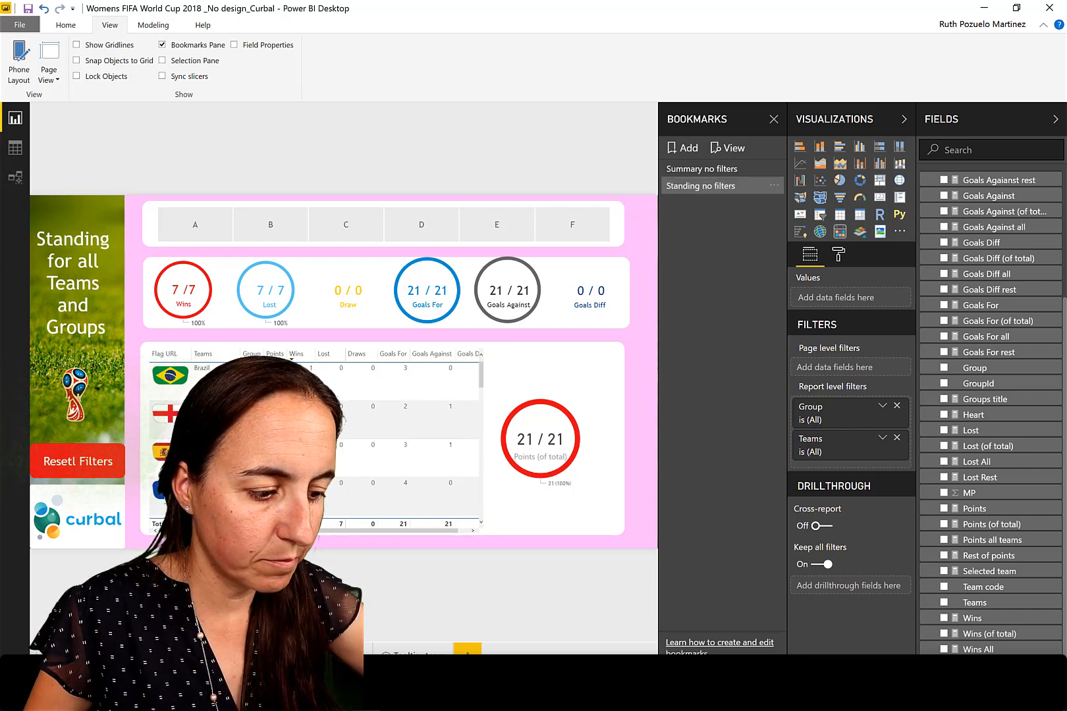
- Add a bookmark of the unfiltered players page and name it Players no filters
click(336, 653)
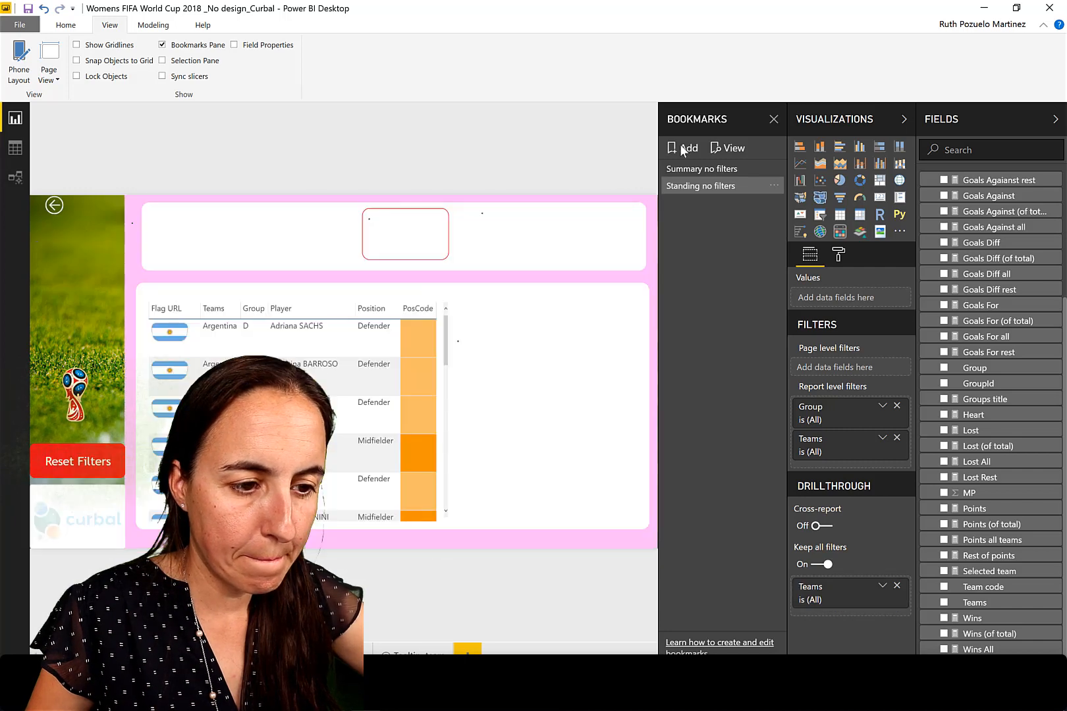
click(688, 149)
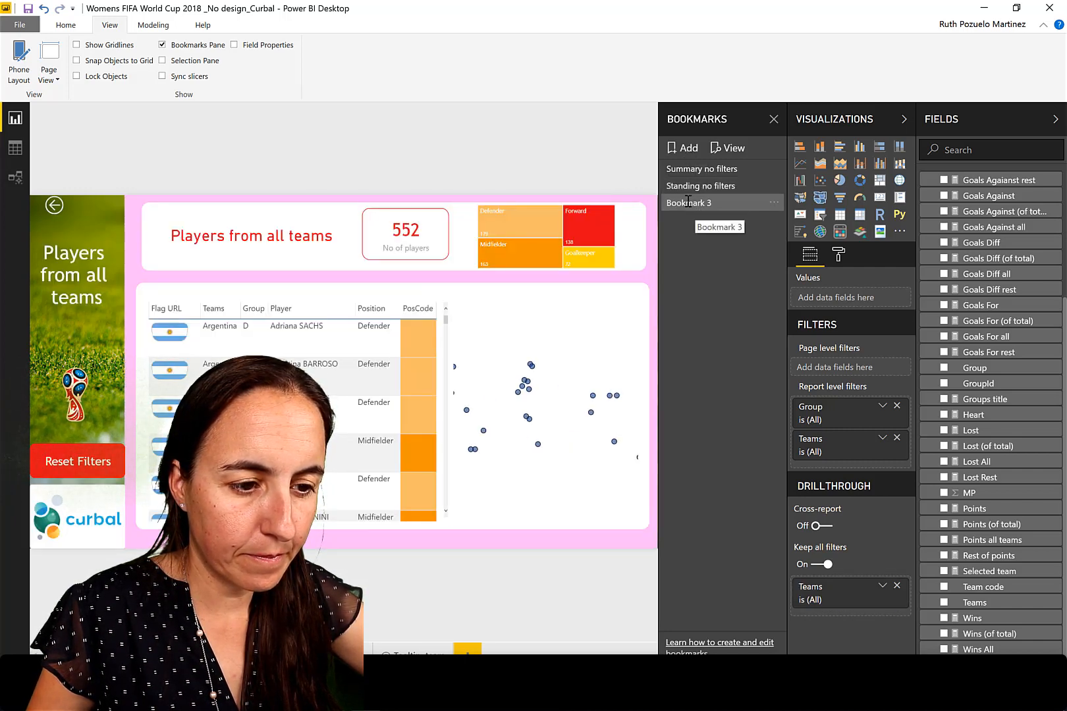
double_click(696, 204)
text(Players no)
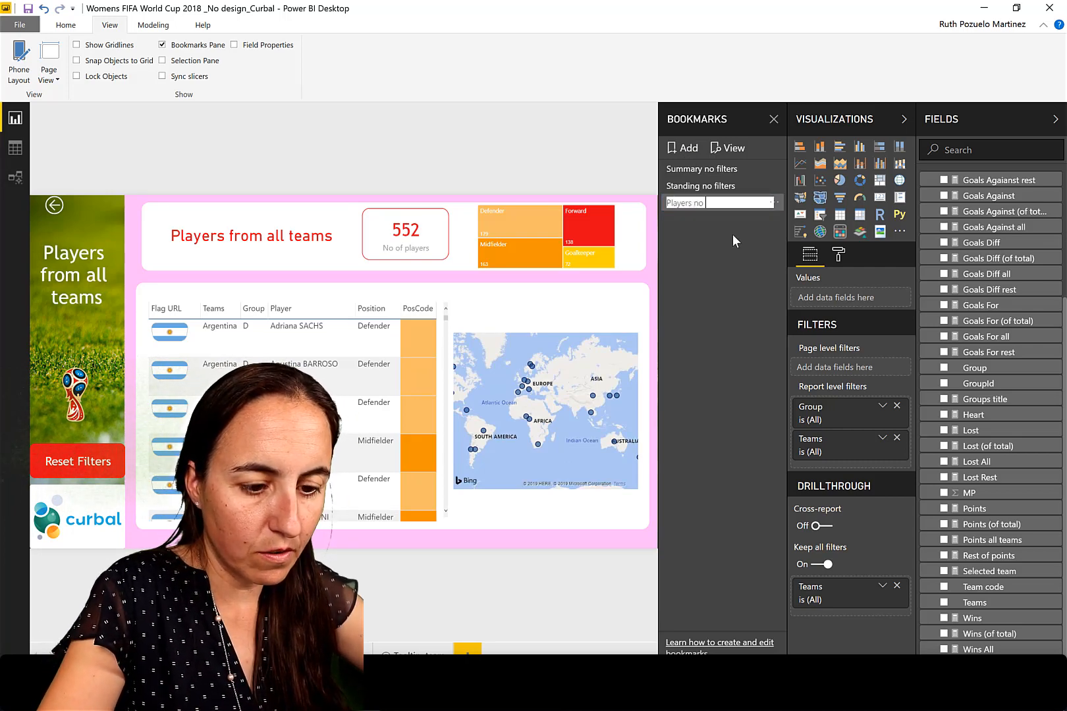
text( filters)
key(Return)
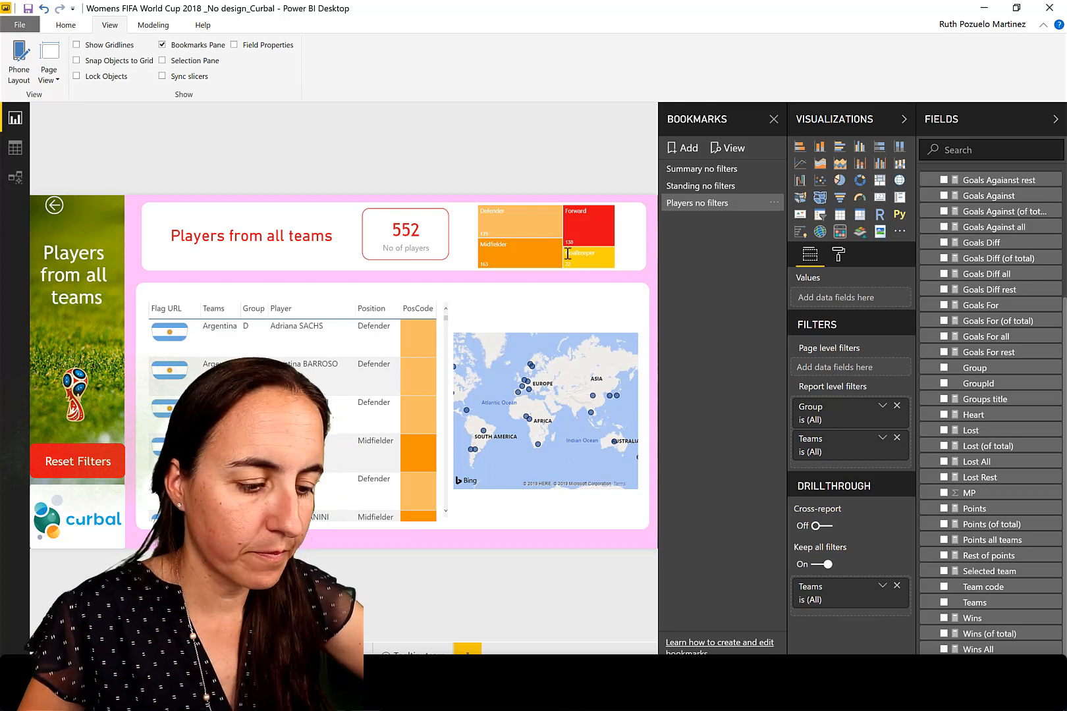
- Add a bookmark of the unfiltered matches page and name it Matches no filters
click(105, 651)
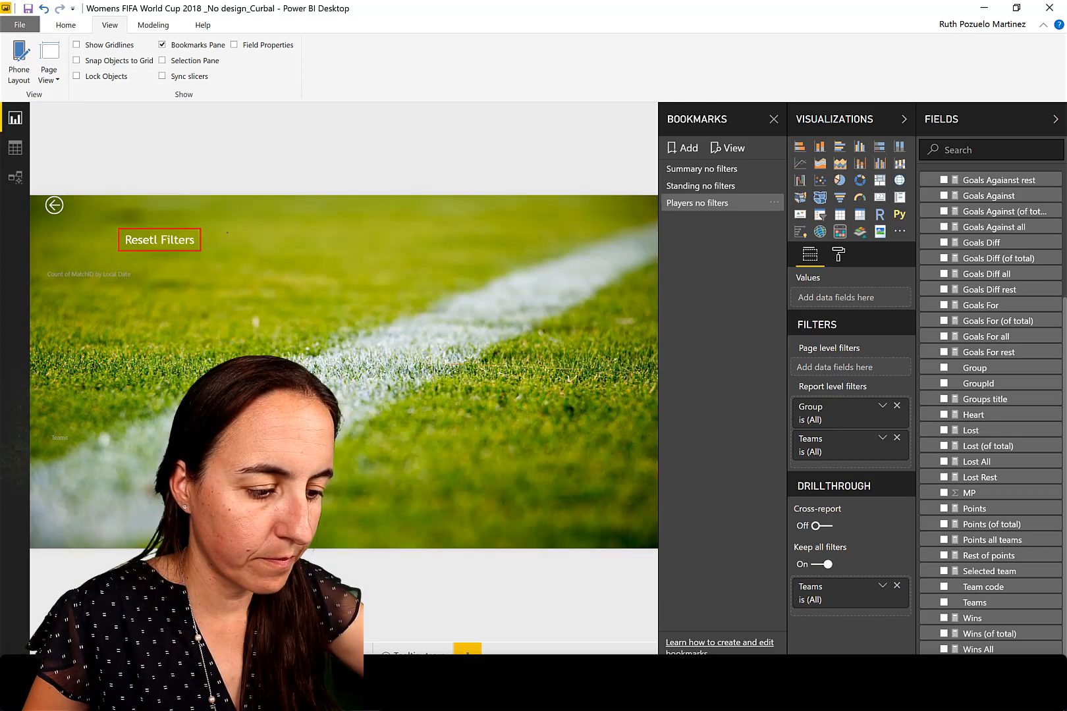
click(680, 149)
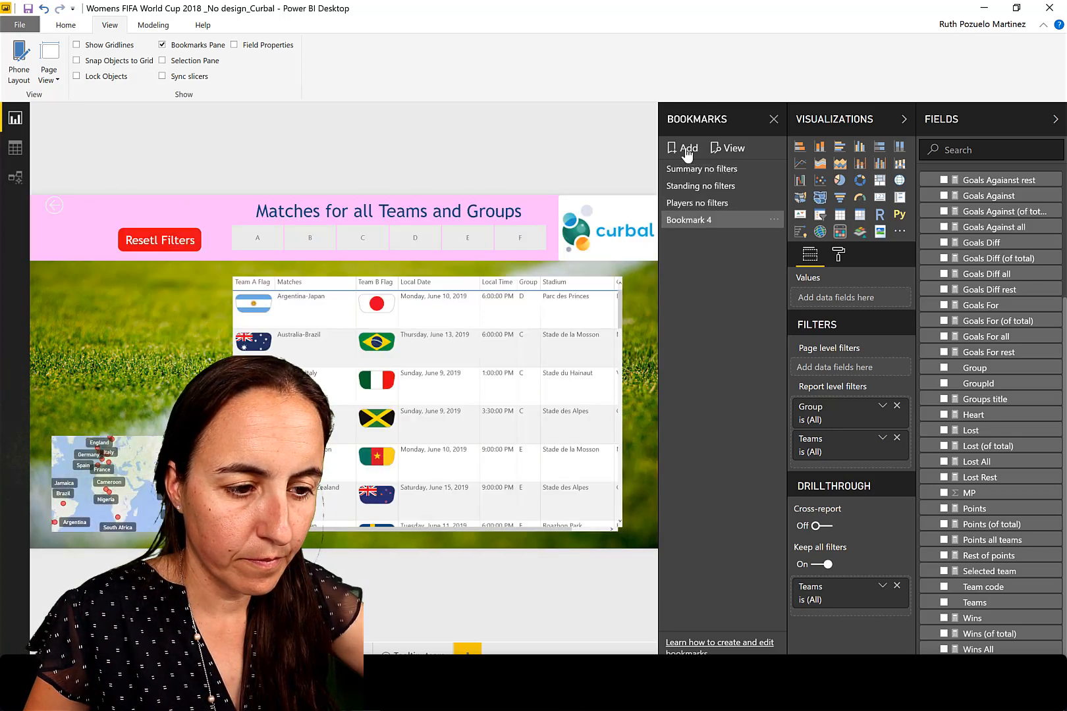
double_click(708, 221)
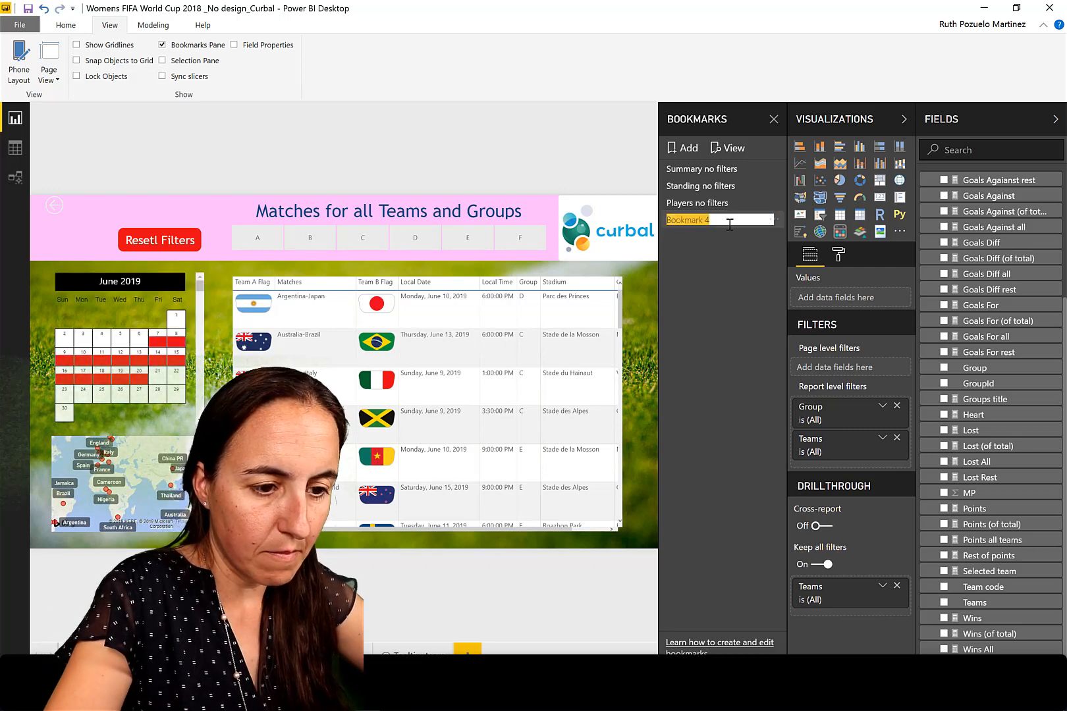
text(Matches)
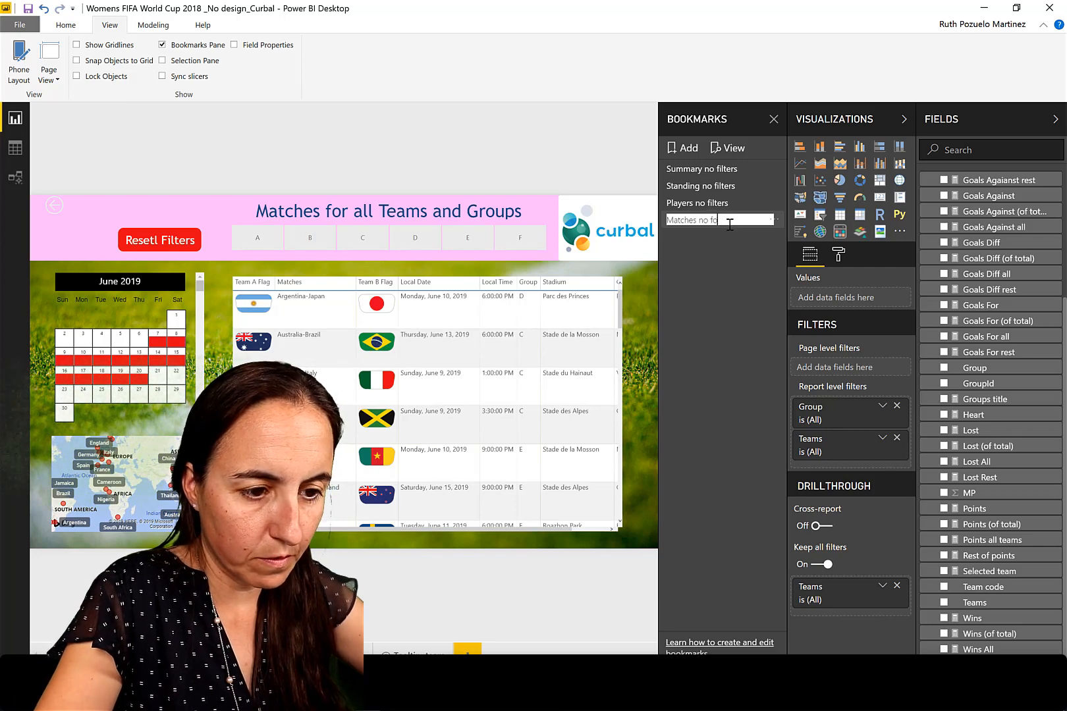
text( no fo)
key(BackSpace)
key(Return)
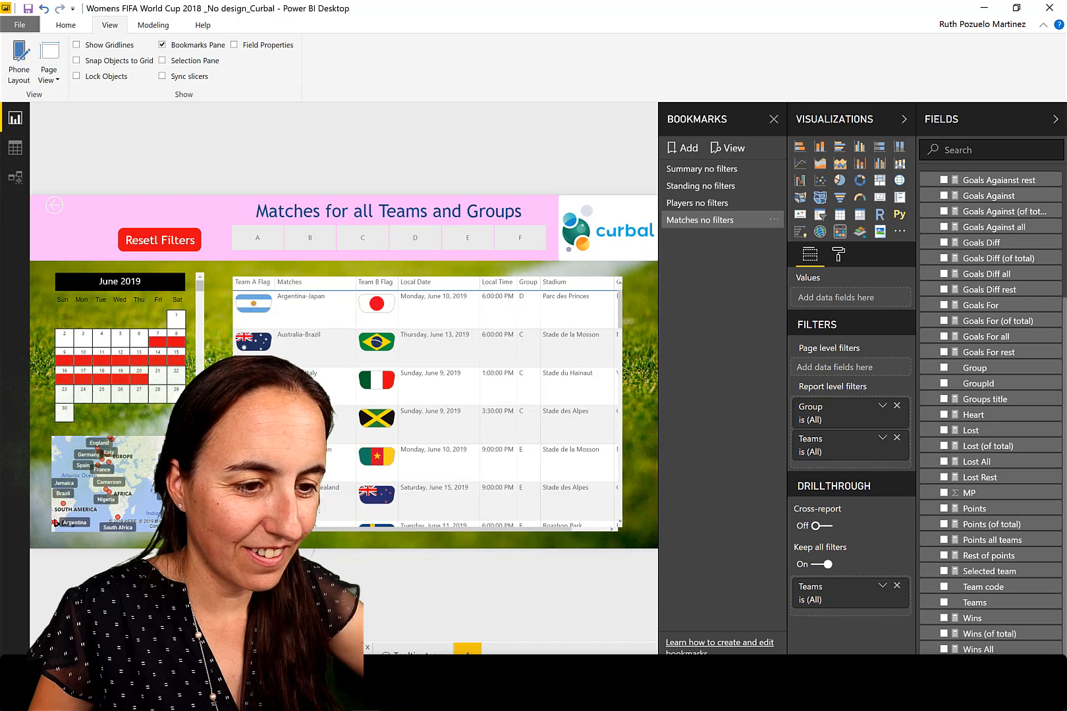
- Add a bookmark of the knockout page named Knockout home and return to the summary page
click(339, 653)
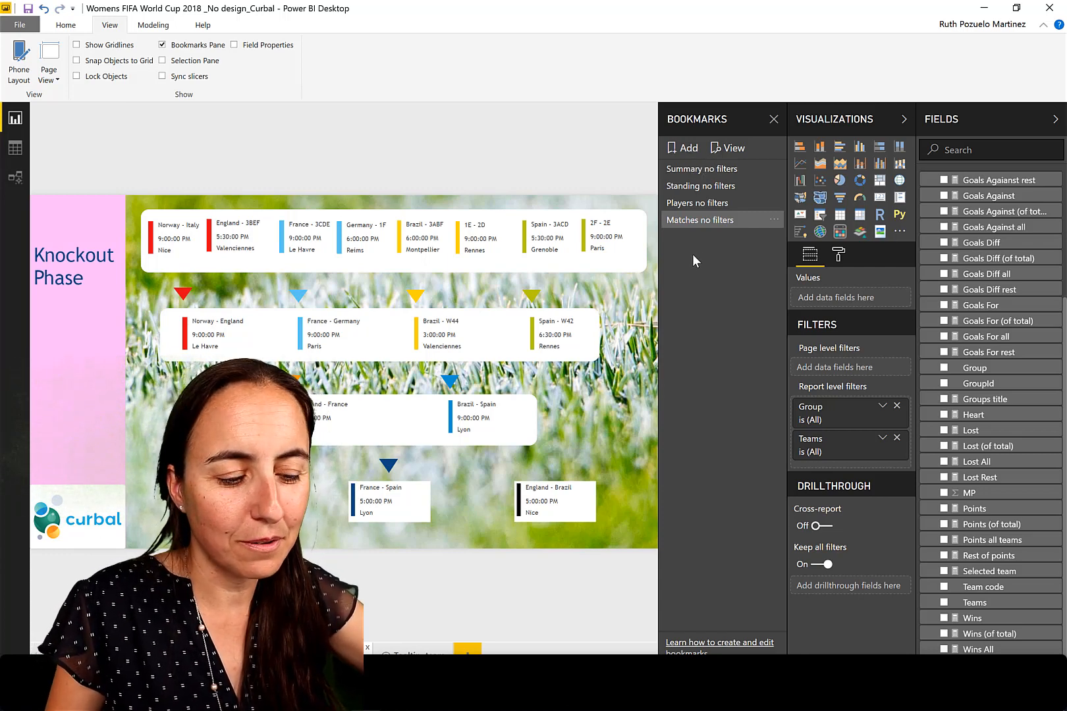
click(682, 149)
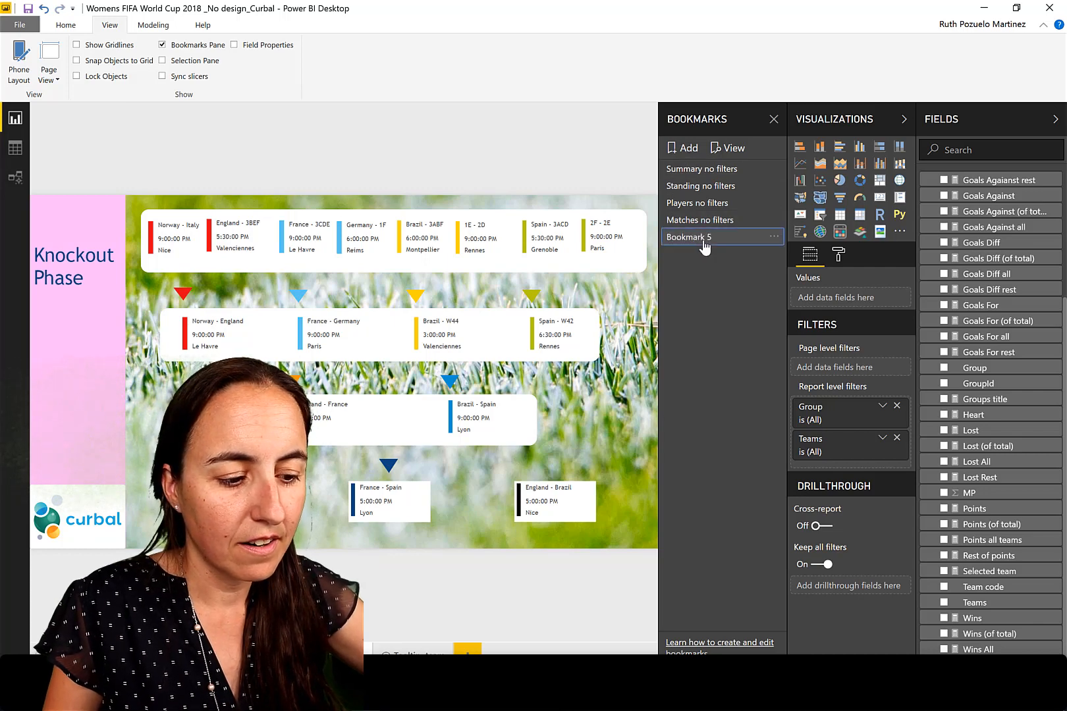
double_click(706, 238)
text(Knockout ho)
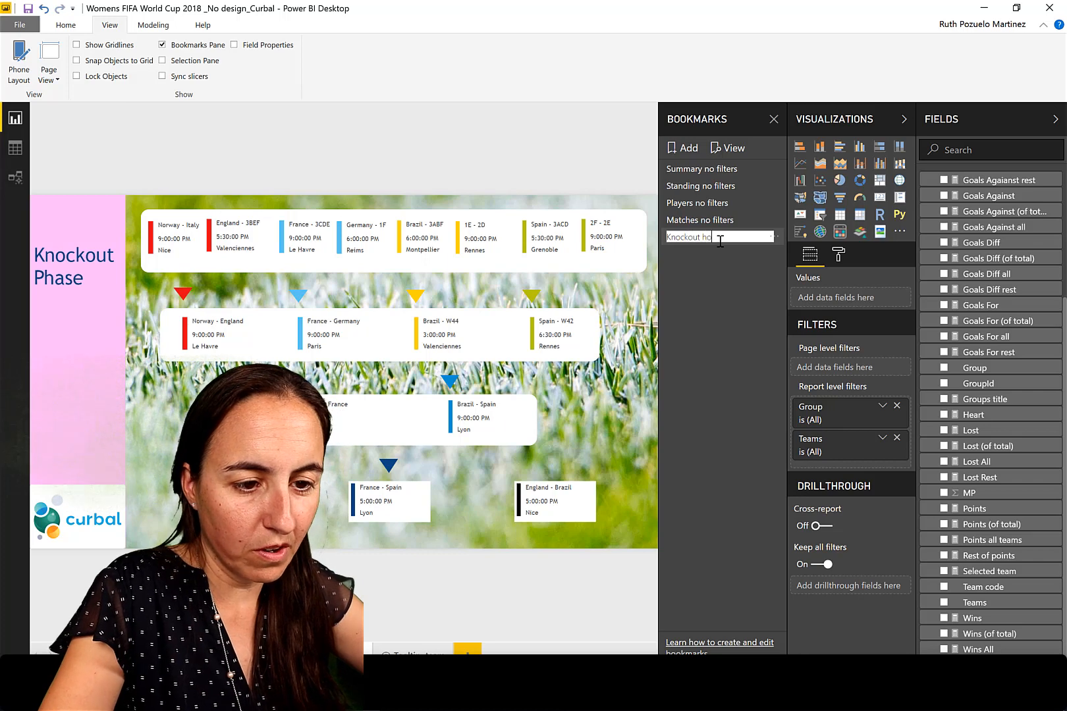
text(me)
key(Return)
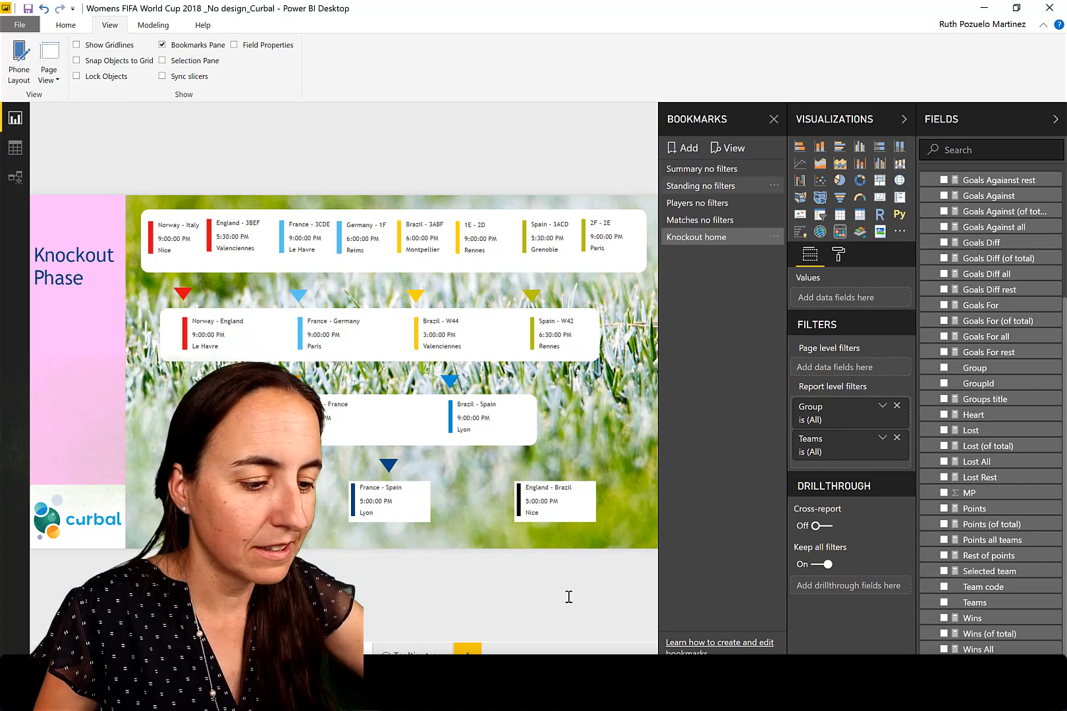
click(73, 649)
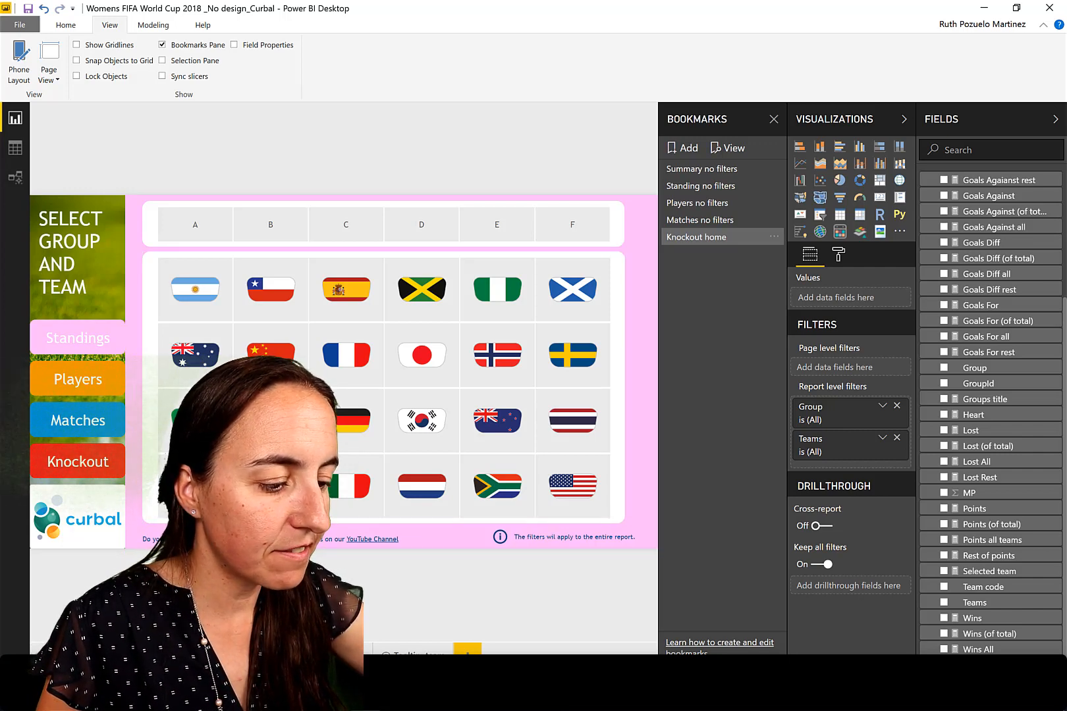
- Link the standings page's reset button to the Standing no filters bookmark and test it with group B selected
click(146, 652)
ctrl+click(82, 470)
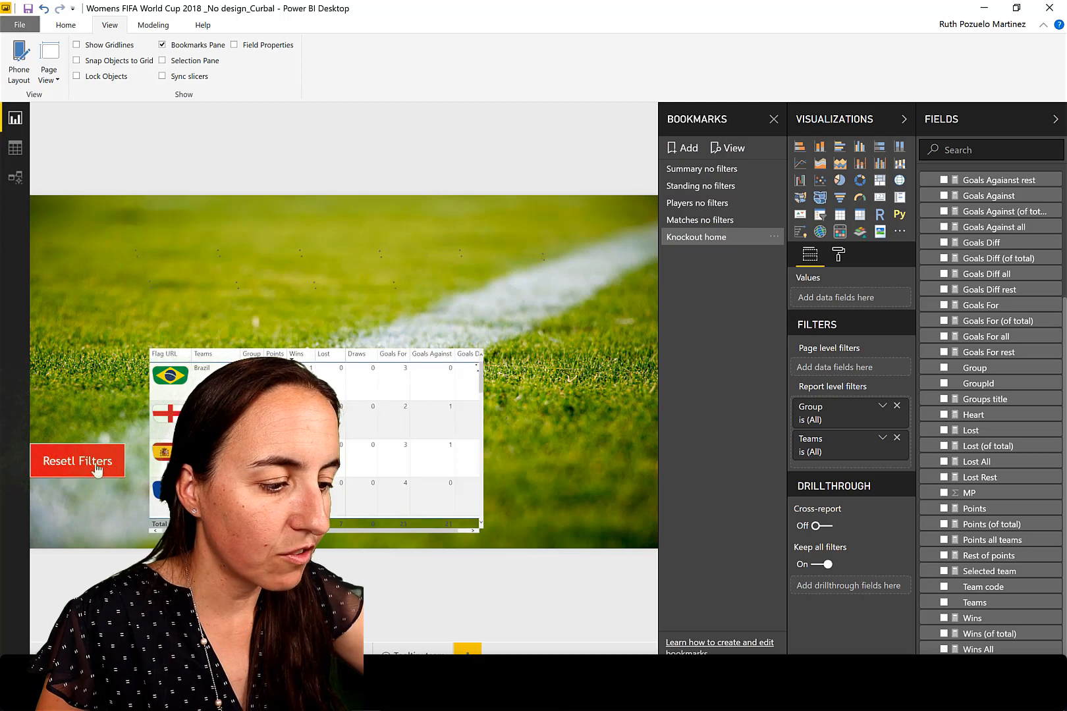
click(109, 468)
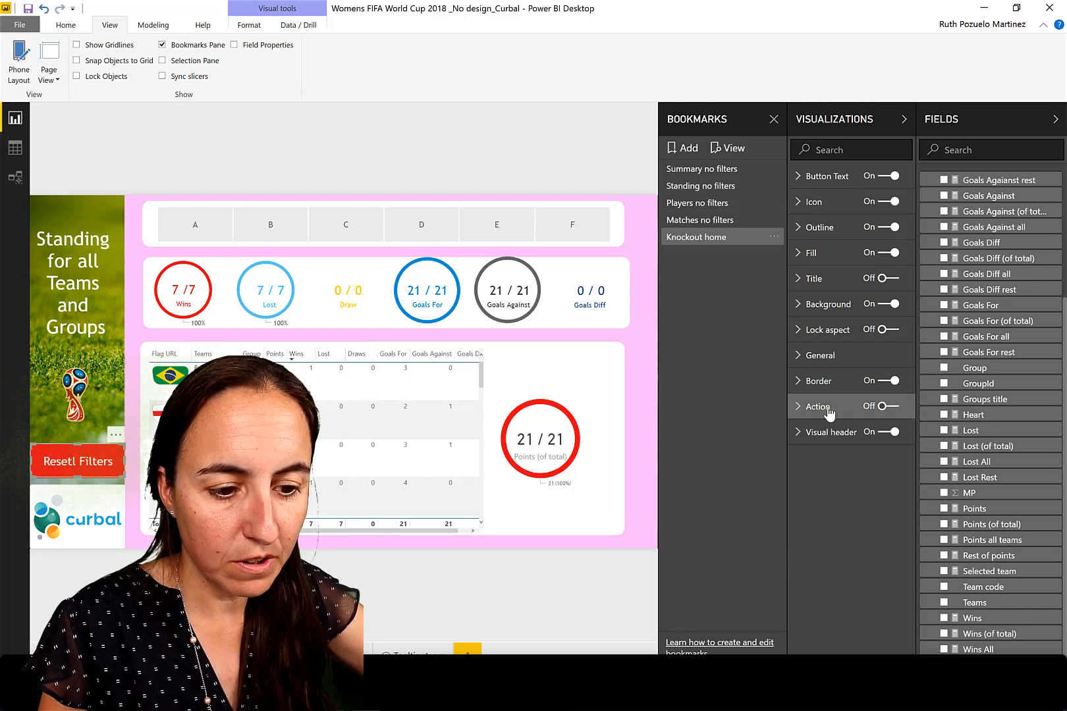
click(889, 407)
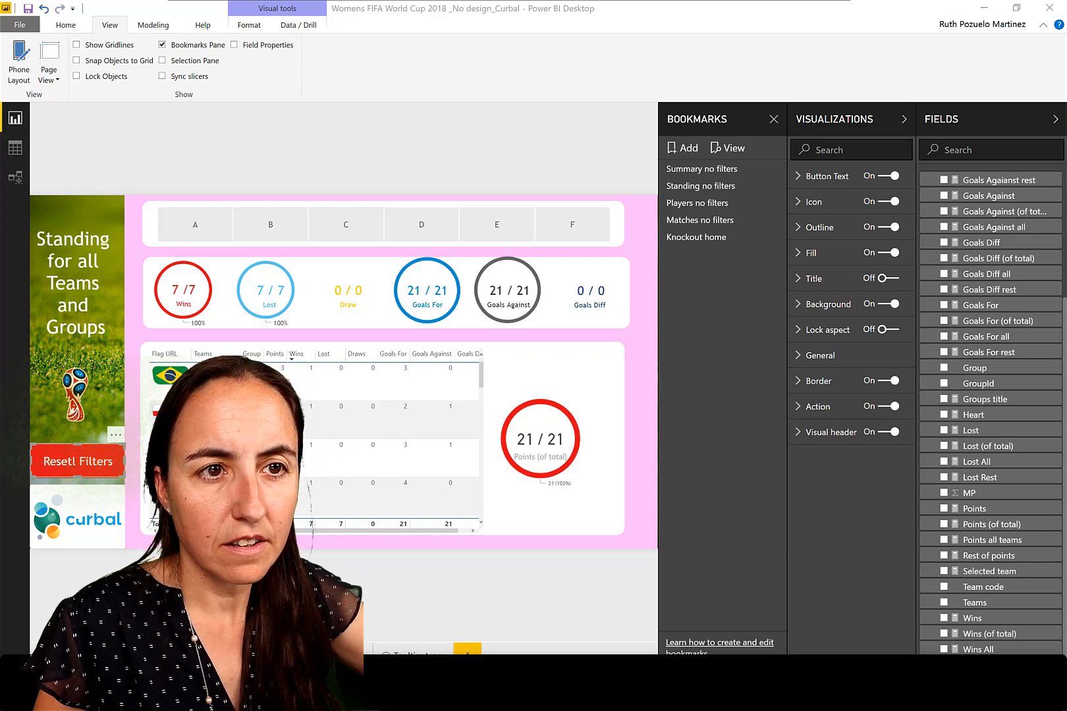
click(827, 408)
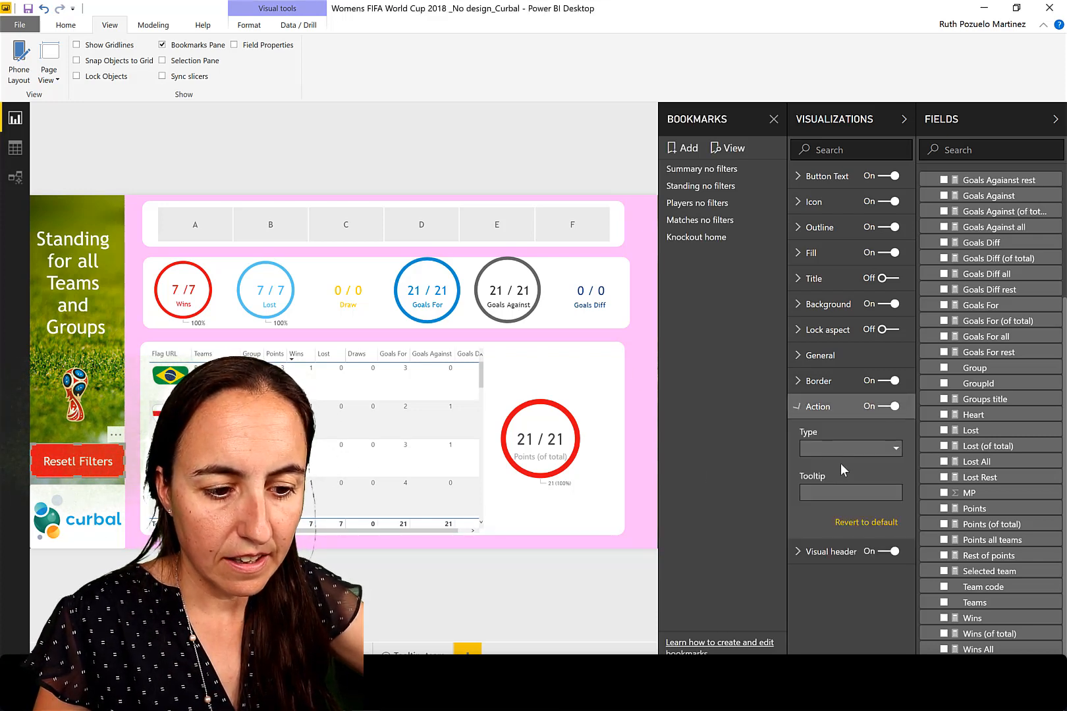
click(831, 448)
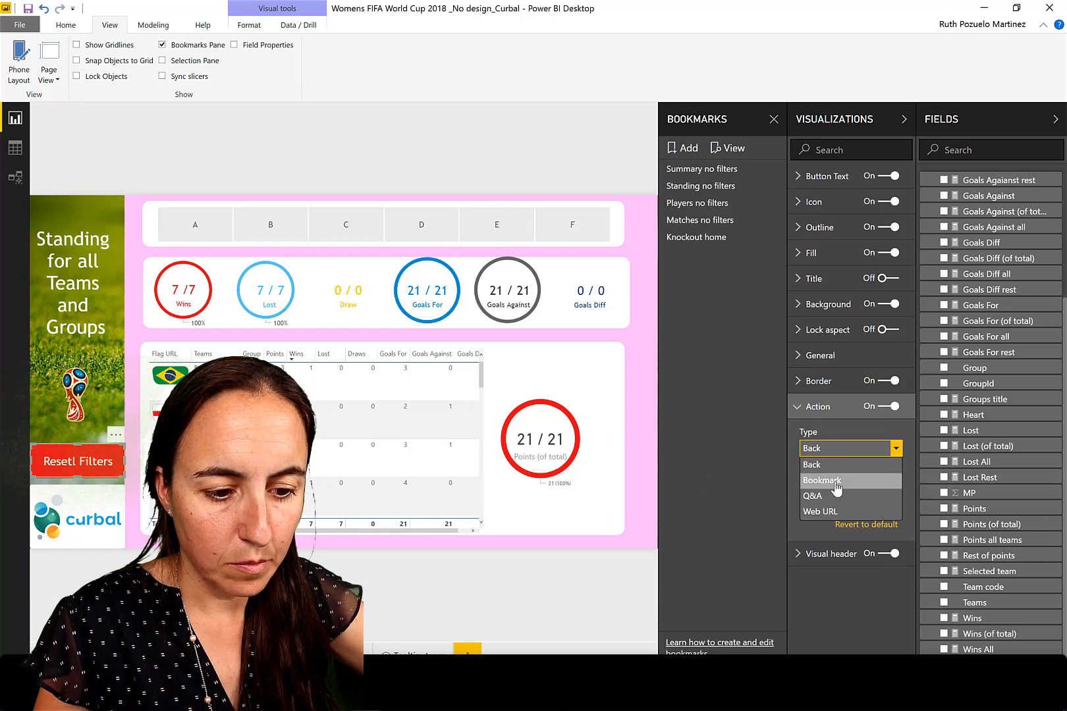
click(831, 480)
click(838, 495)
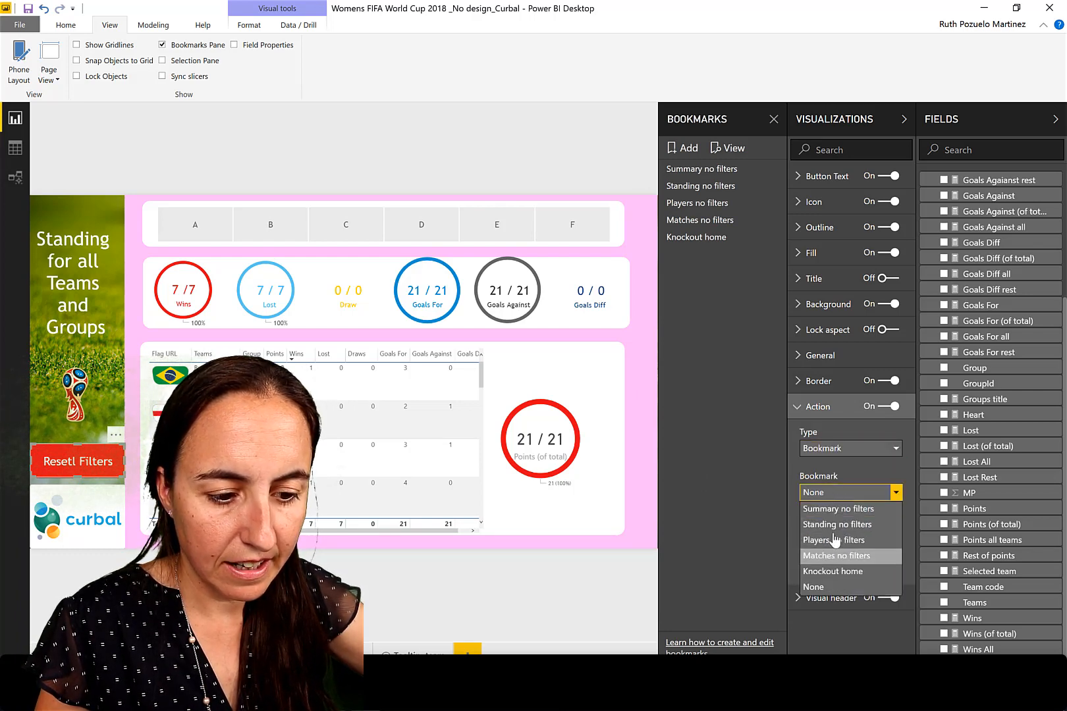
click(849, 524)
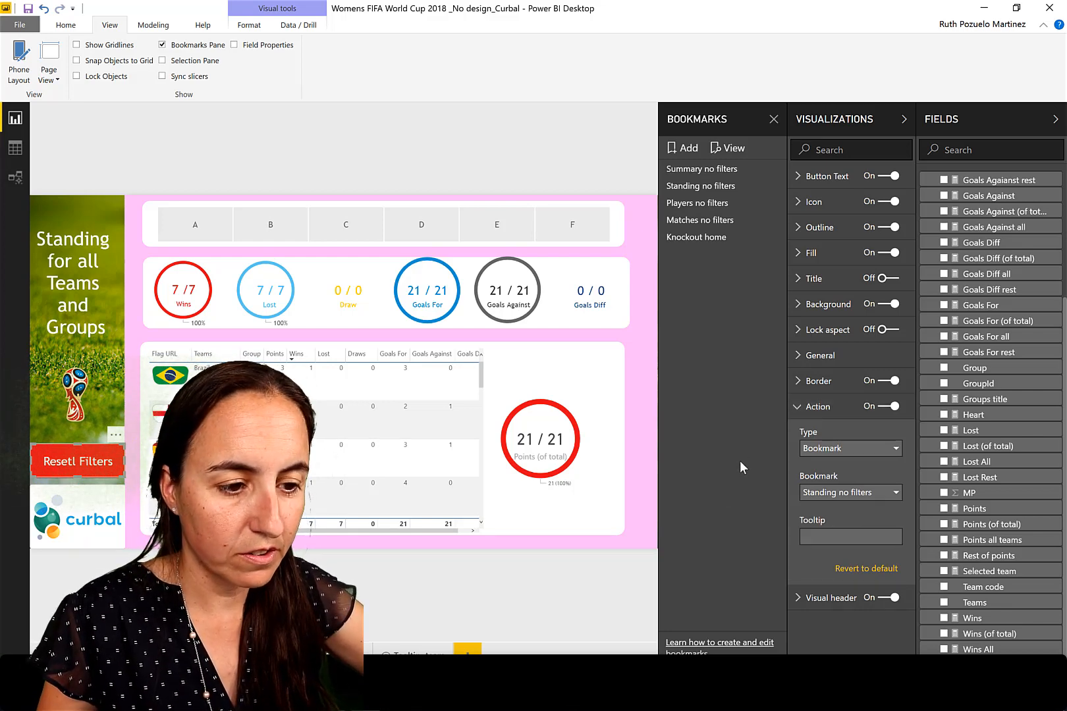
click(277, 231)
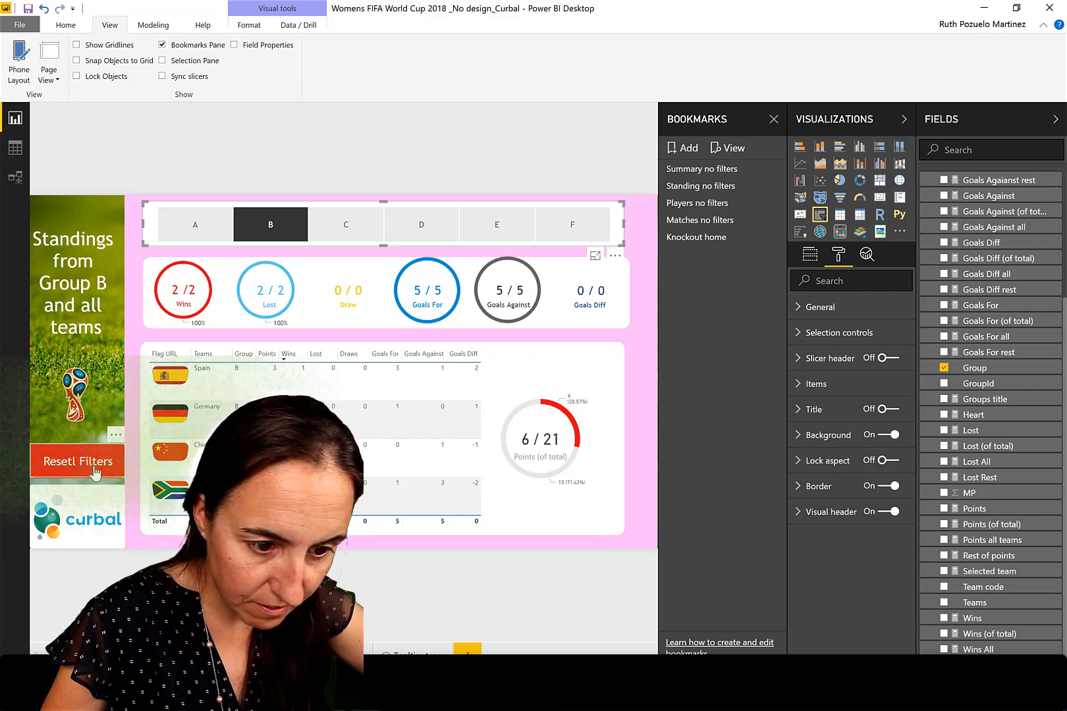
ctrl+click(95, 473)
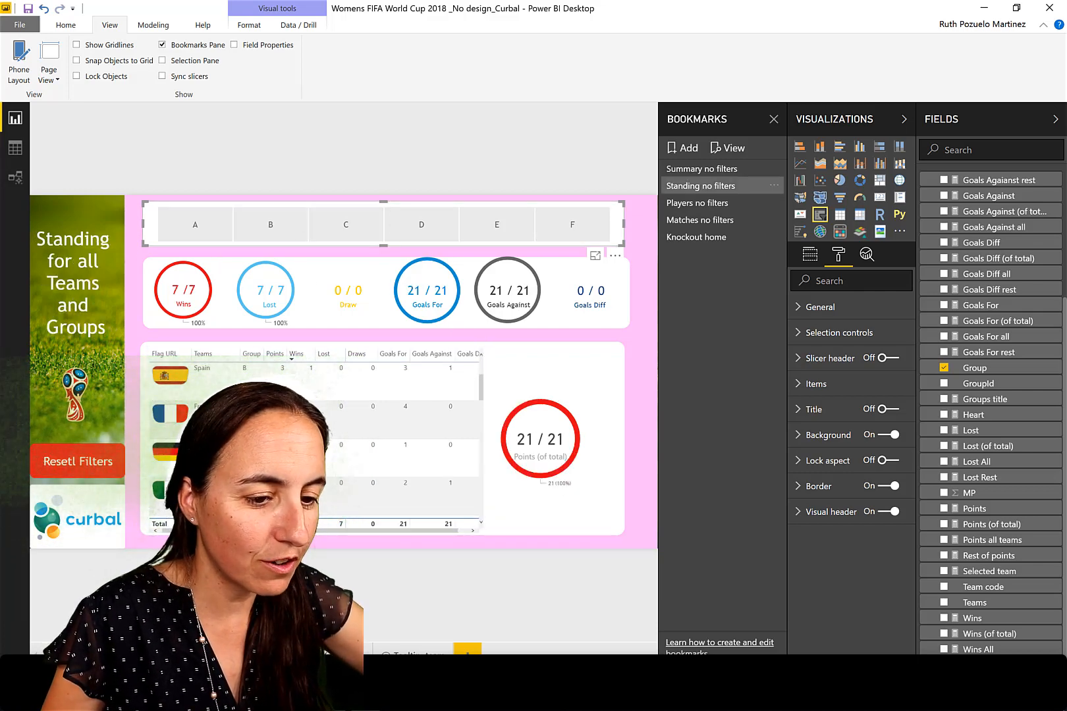
- Enable a bookmark action on the players page's Reset Filters button and assign the Players no filters bookmark
click(197, 654)
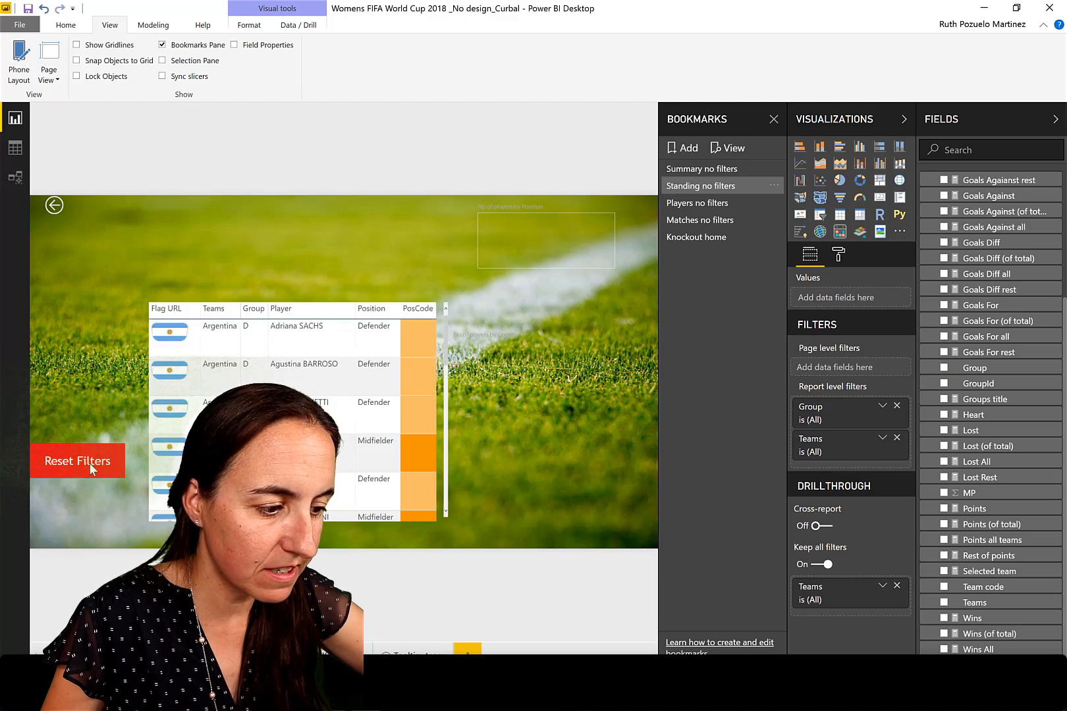
click(101, 465)
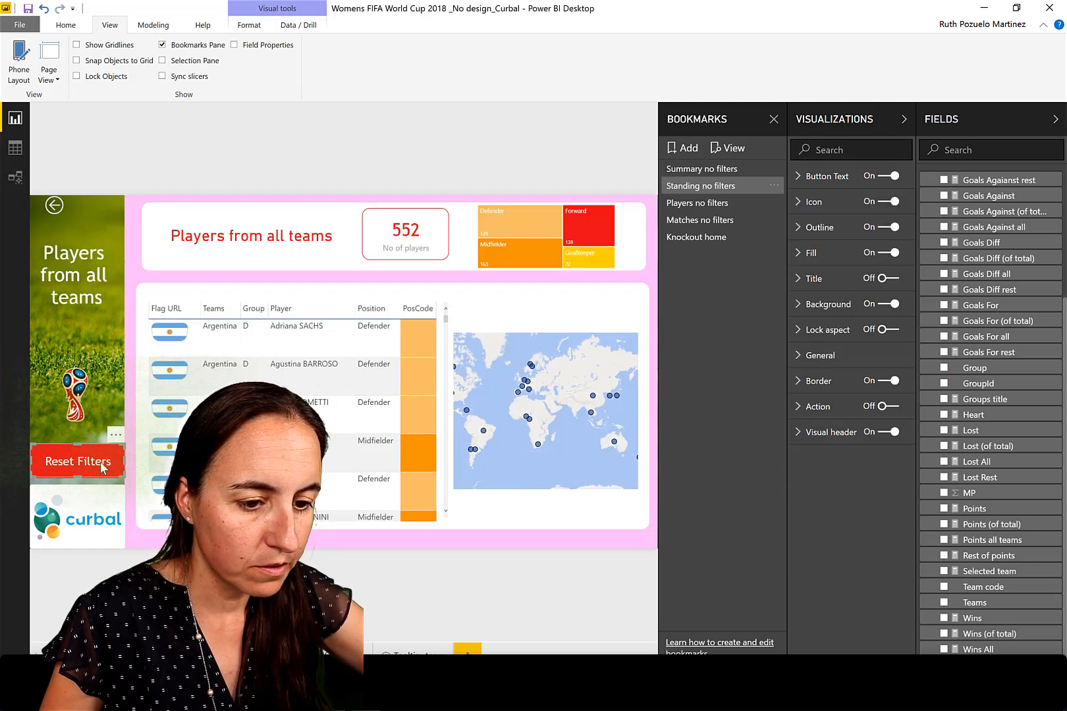
click(887, 407)
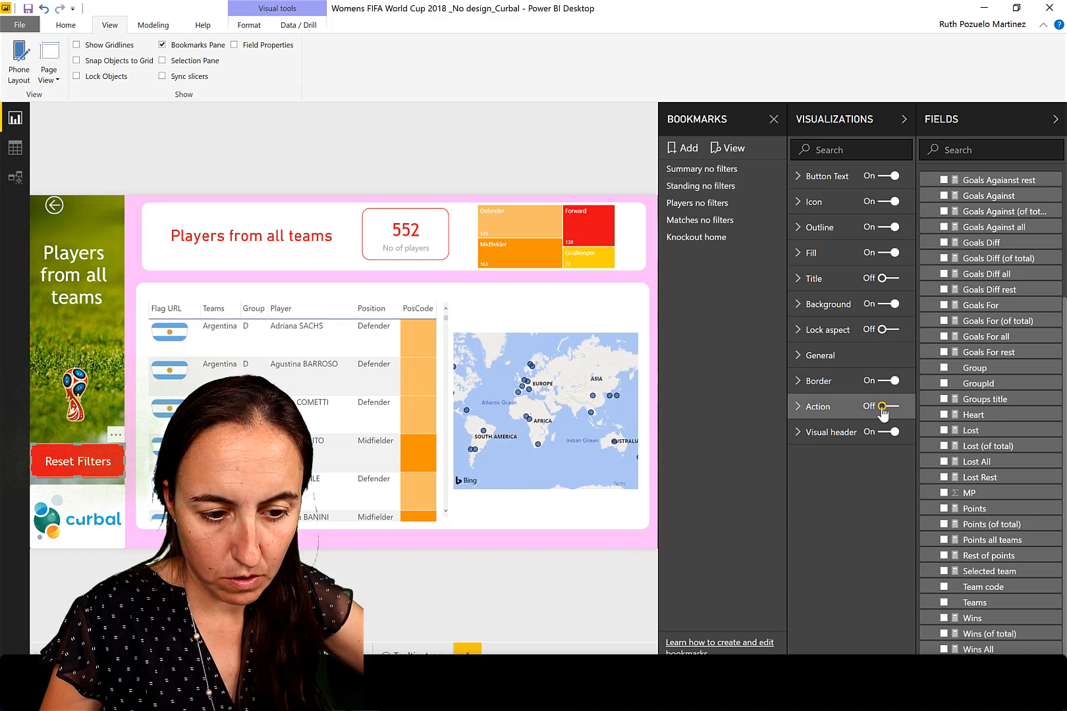
click(831, 410)
click(841, 449)
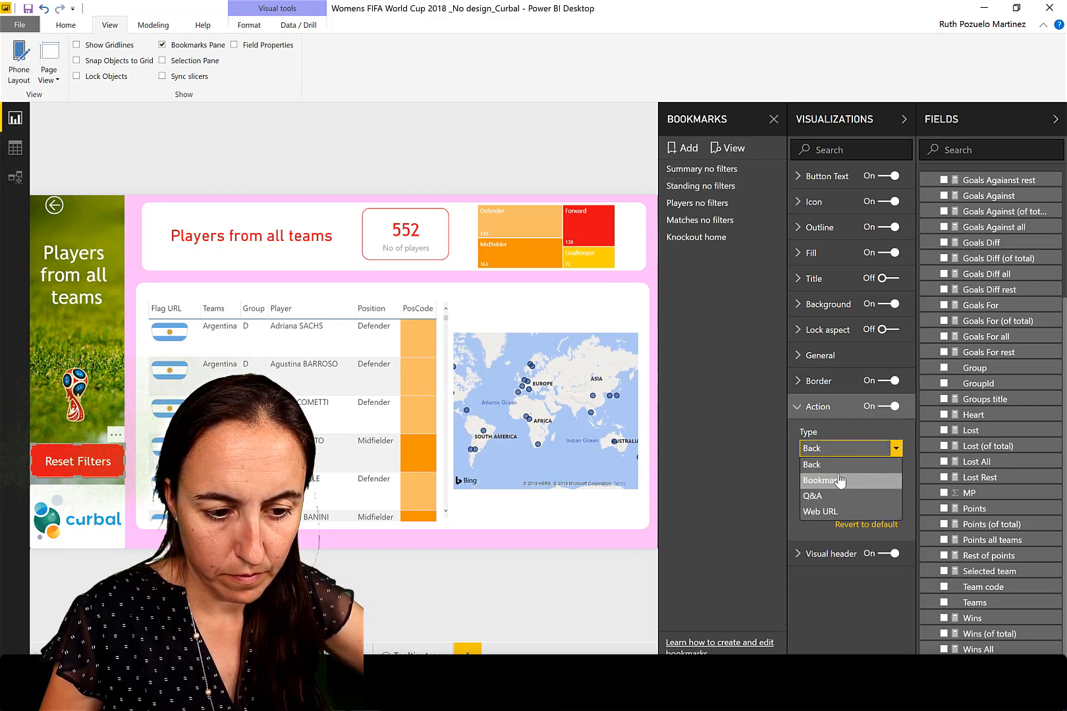
click(839, 480)
click(837, 493)
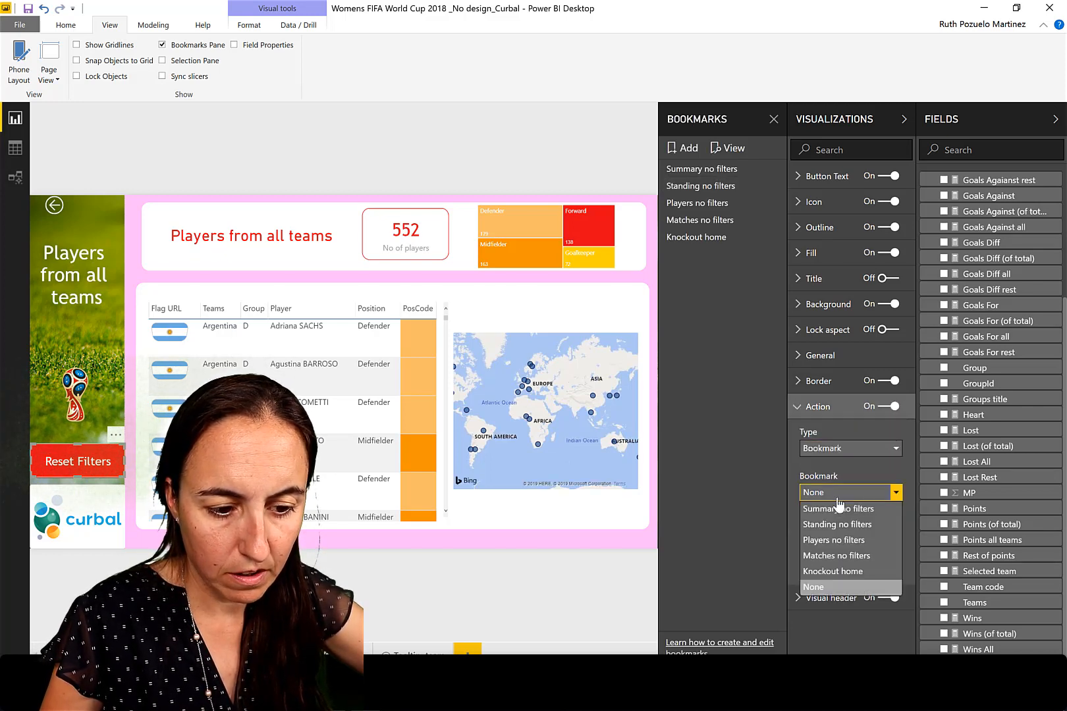
click(843, 540)
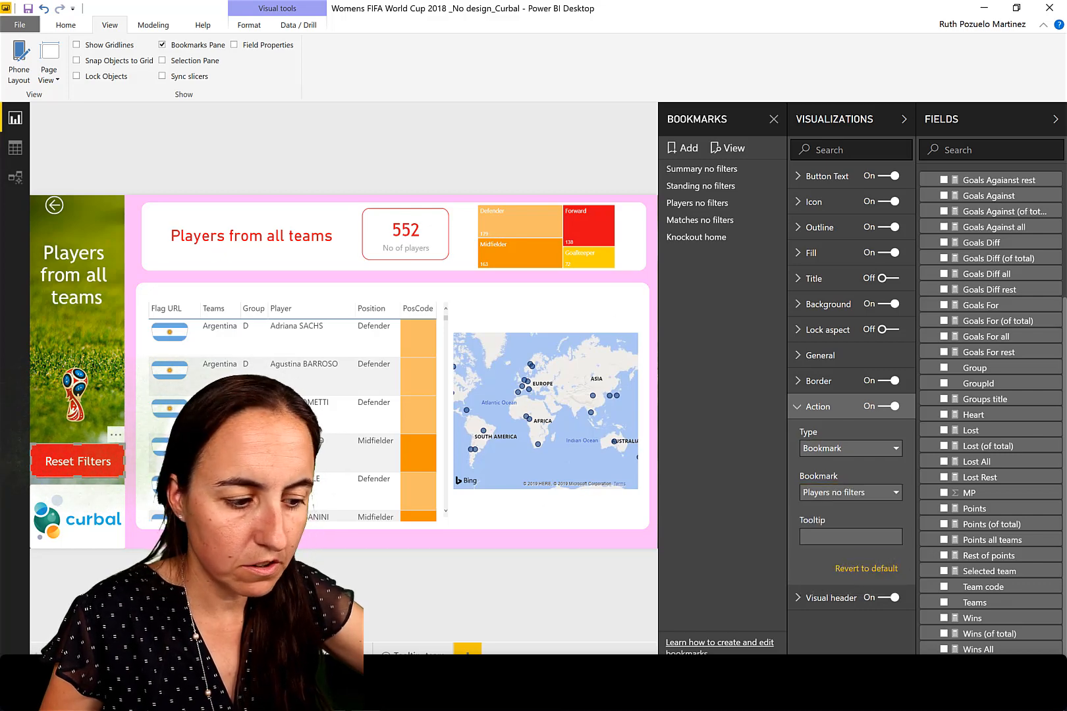
- Enable a bookmark action on the matches page's reset button and assign the Matches no filters bookmark
click(282, 654)
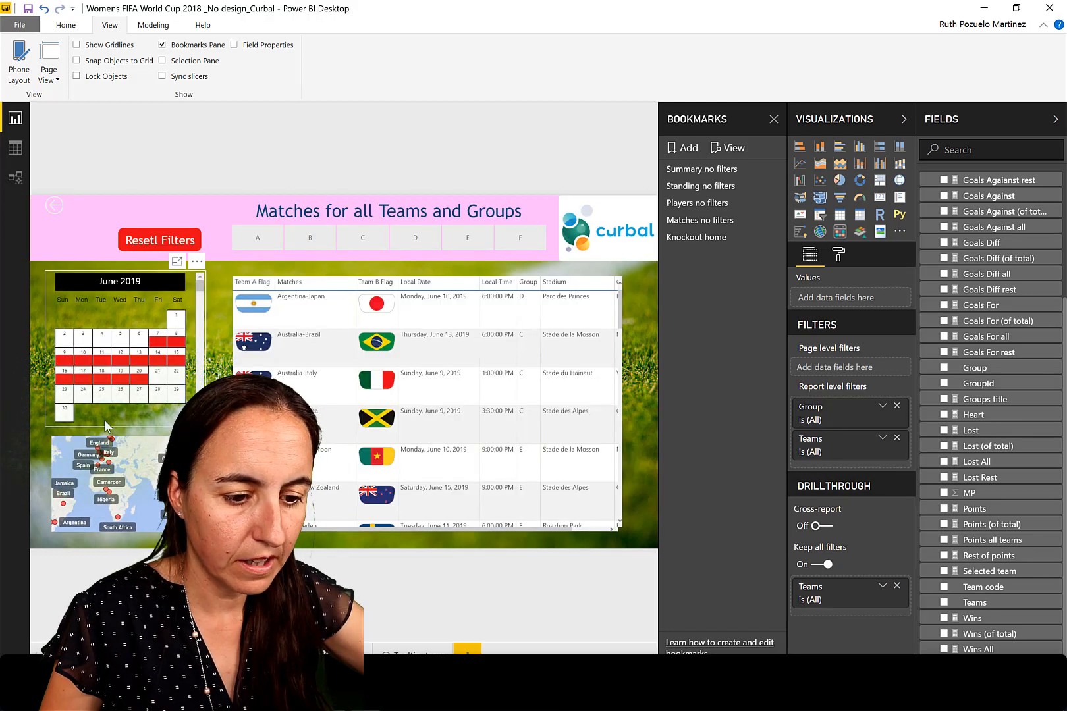
click(174, 243)
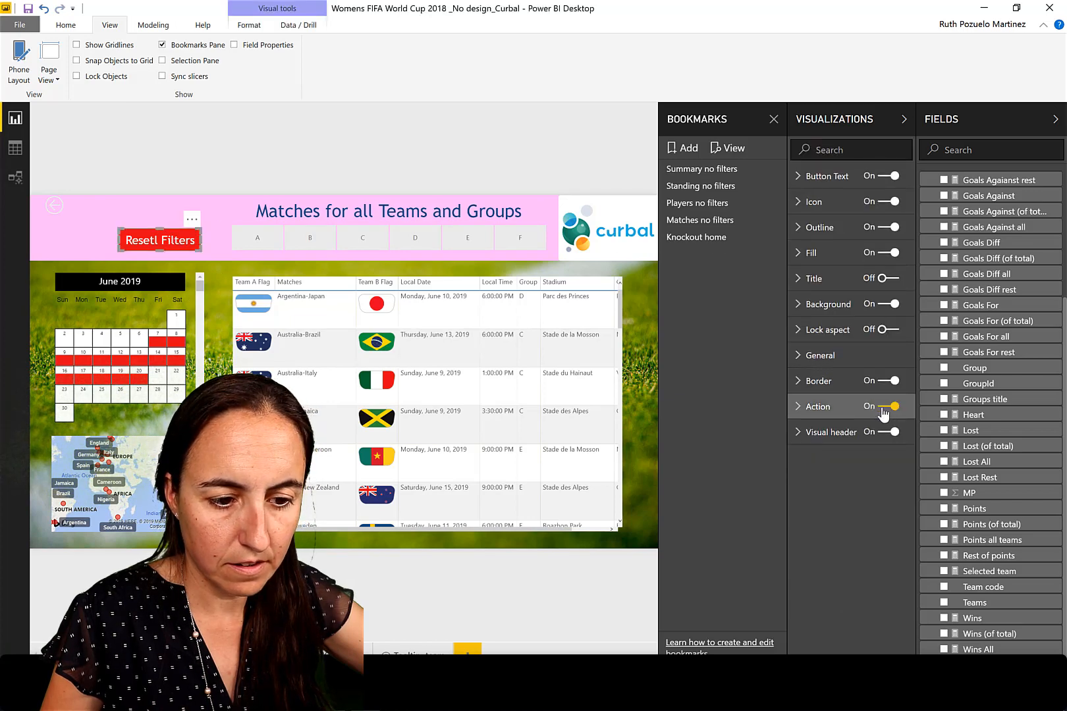
click(834, 409)
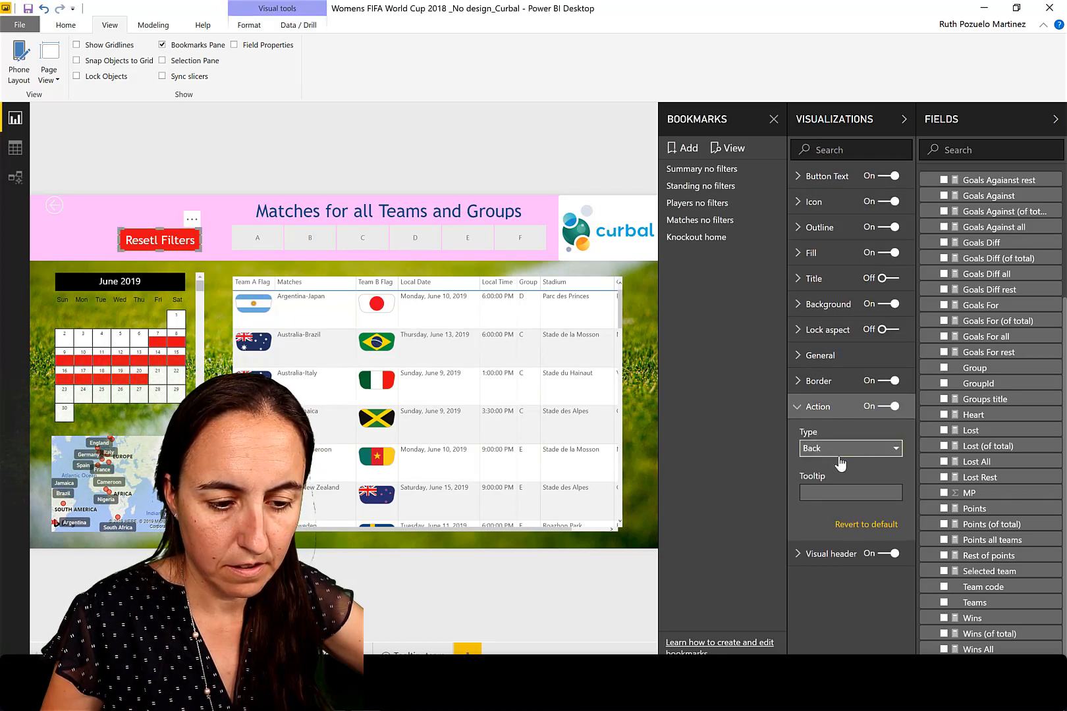
click(840, 449)
click(838, 480)
click(838, 491)
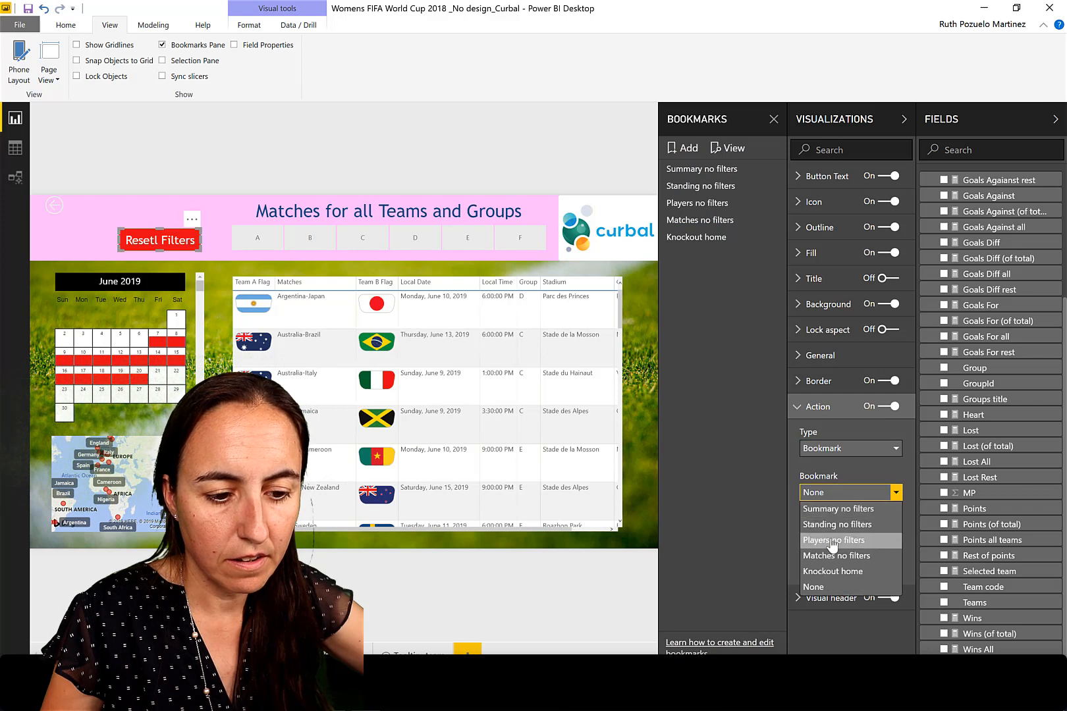
click(837, 555)
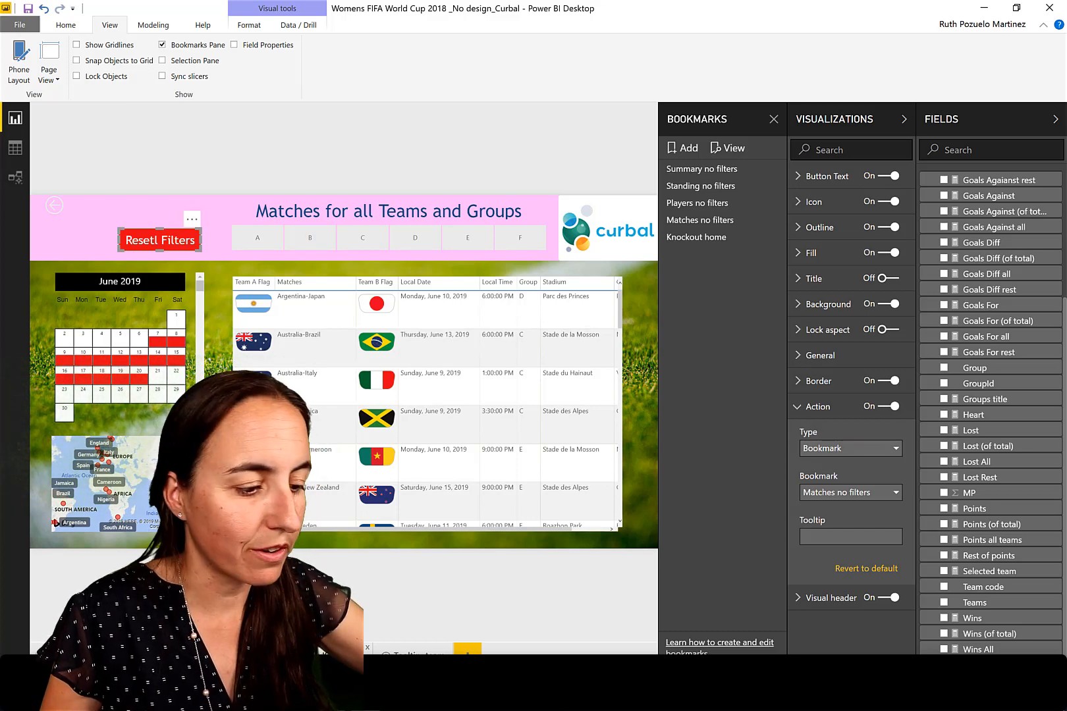
- Enable a bookmark action on the summary page's Knockout button and assign the Knockout home bookmark
click(84, 650)
click(98, 143)
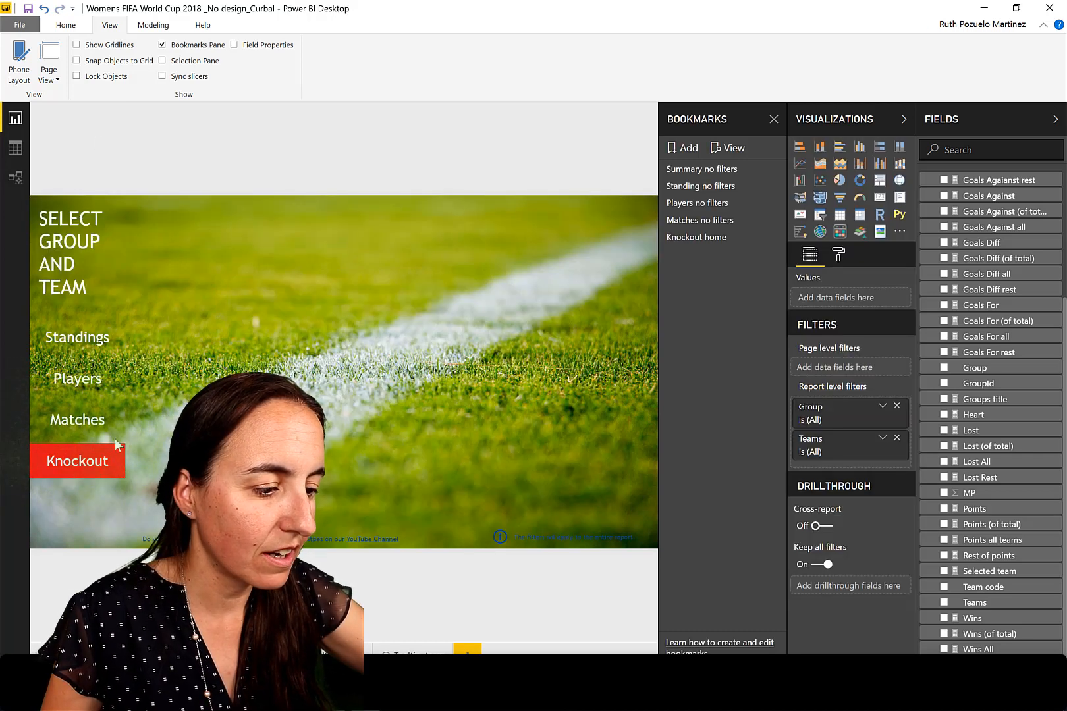
click(116, 454)
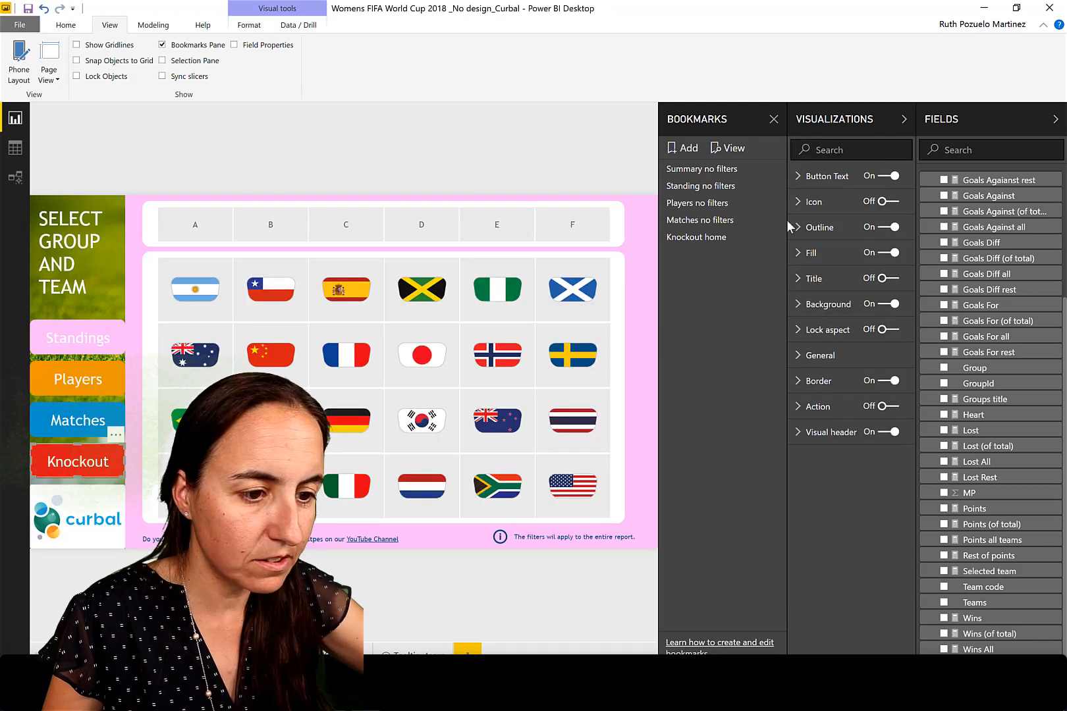
click(886, 406)
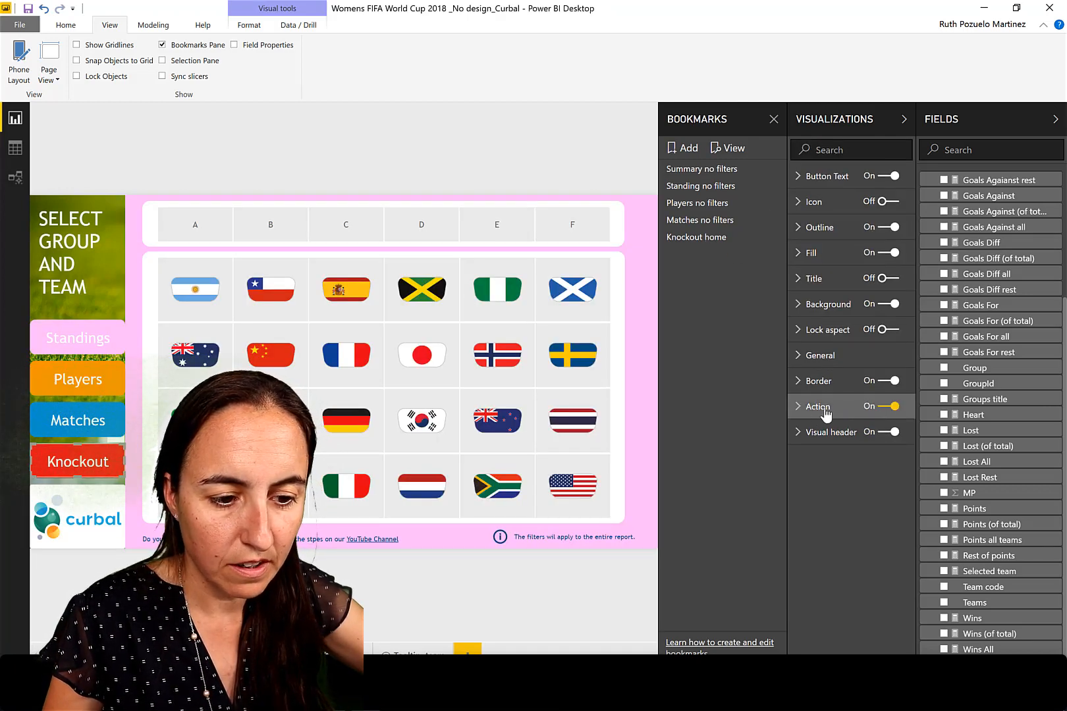
click(818, 406)
click(846, 448)
click(836, 483)
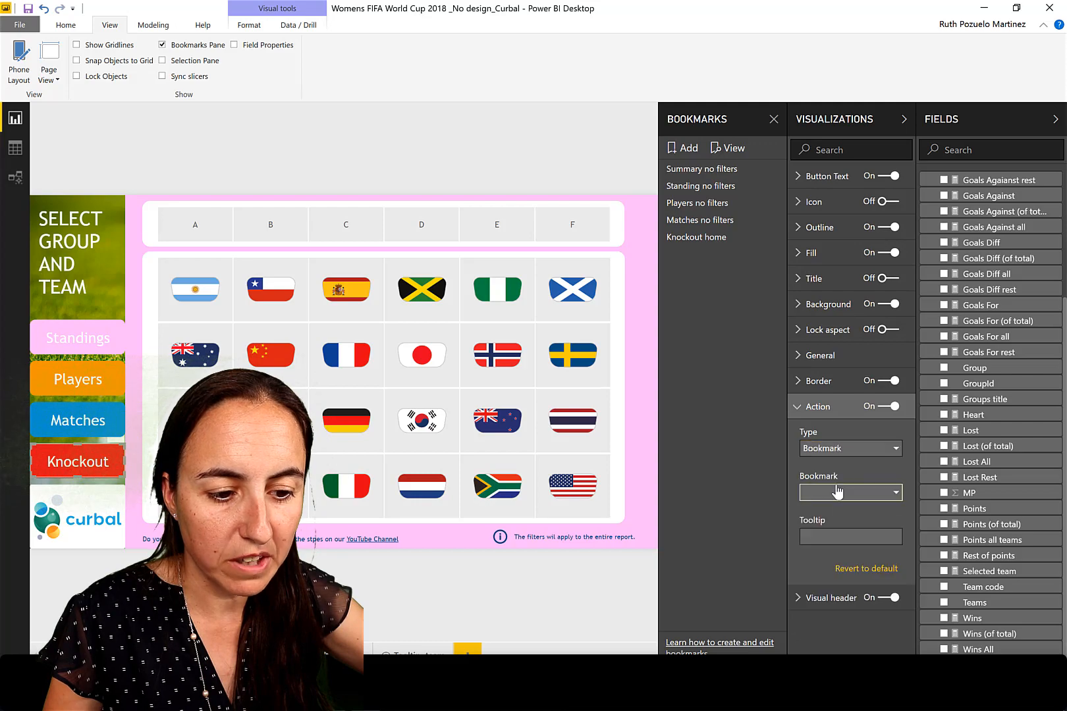
click(836, 492)
click(846, 571)
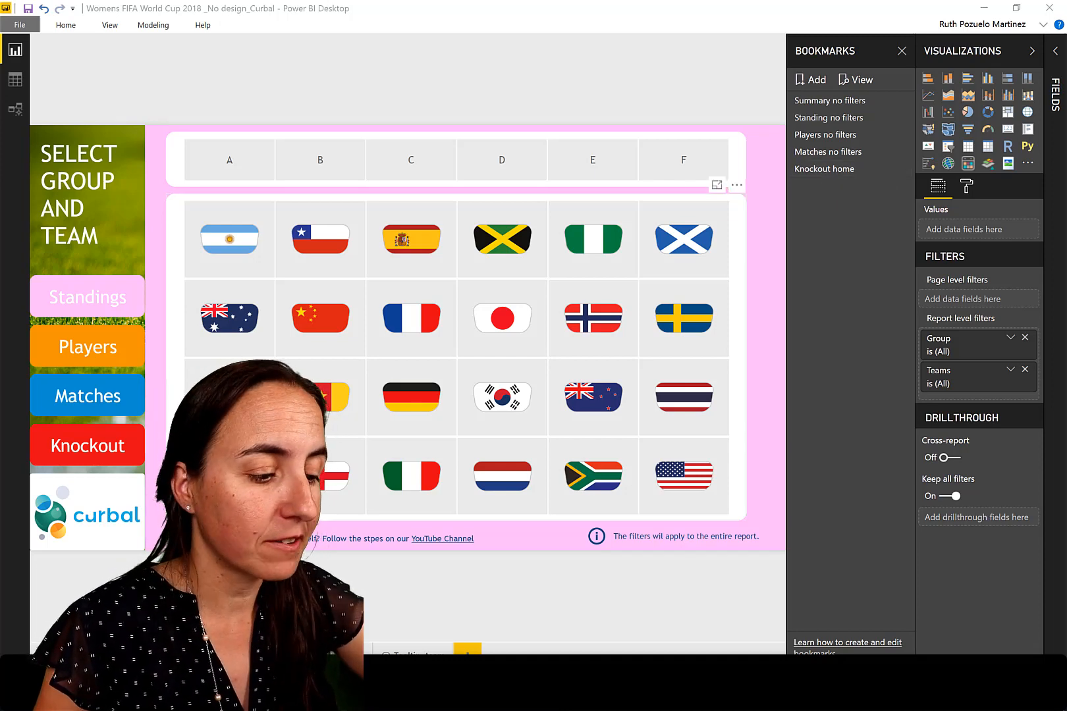
- Add a bookmark of the standings page and name it Standings keep filters
ctrl+click(88, 297)
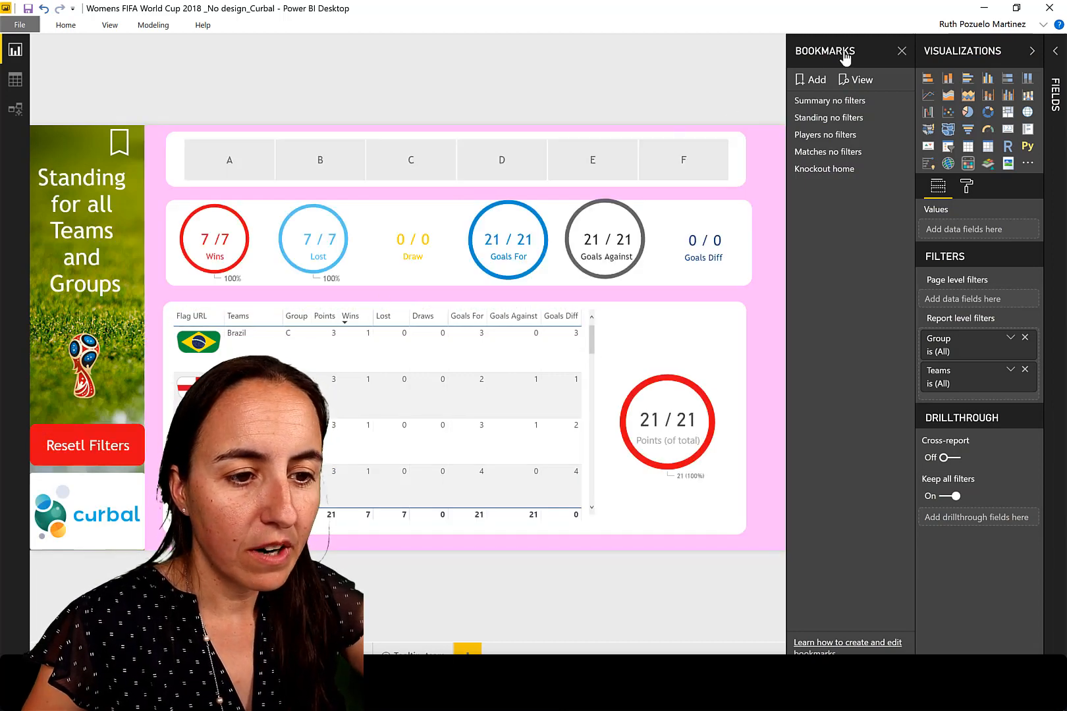
click(815, 80)
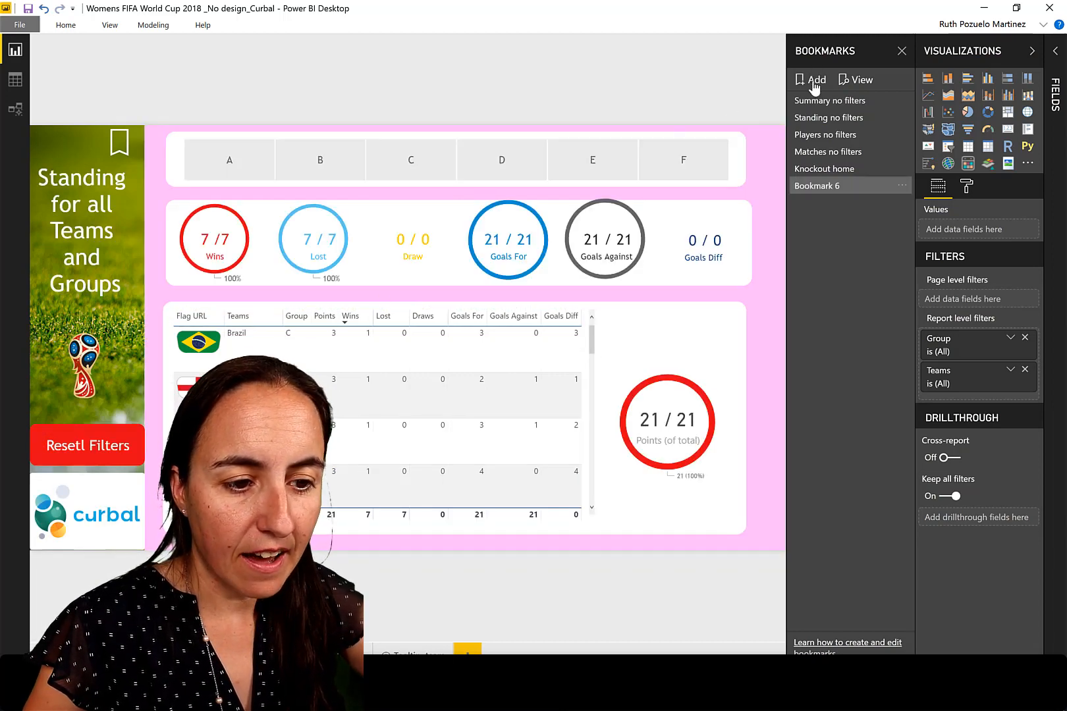
double_click(826, 188)
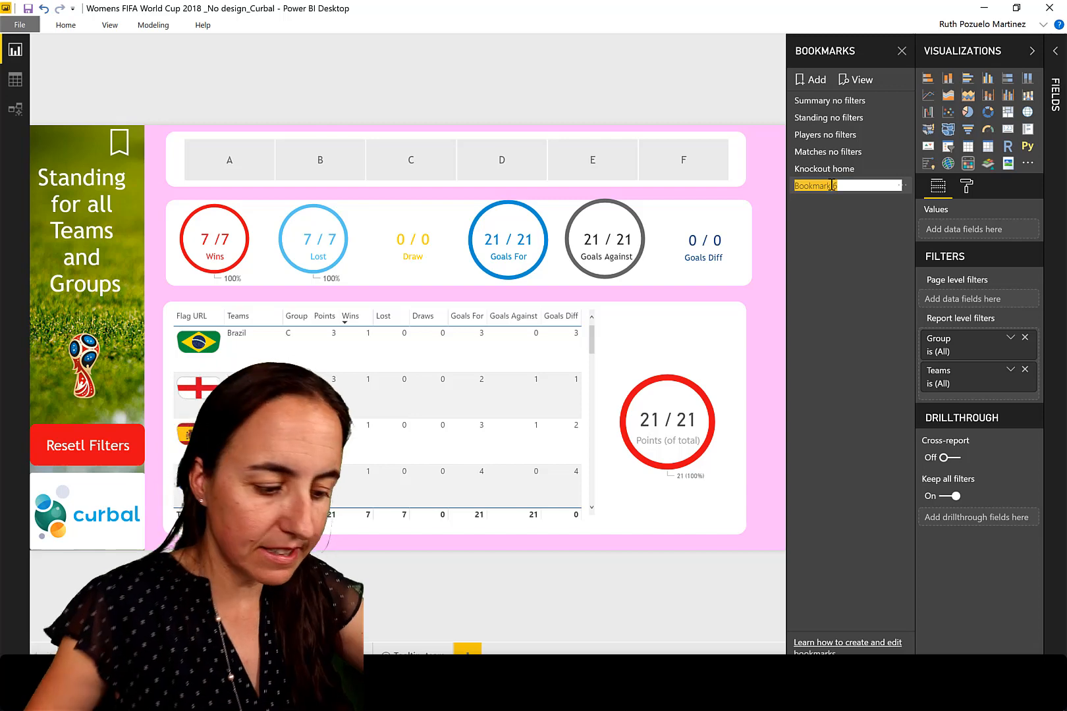
text(Standings keep filters)
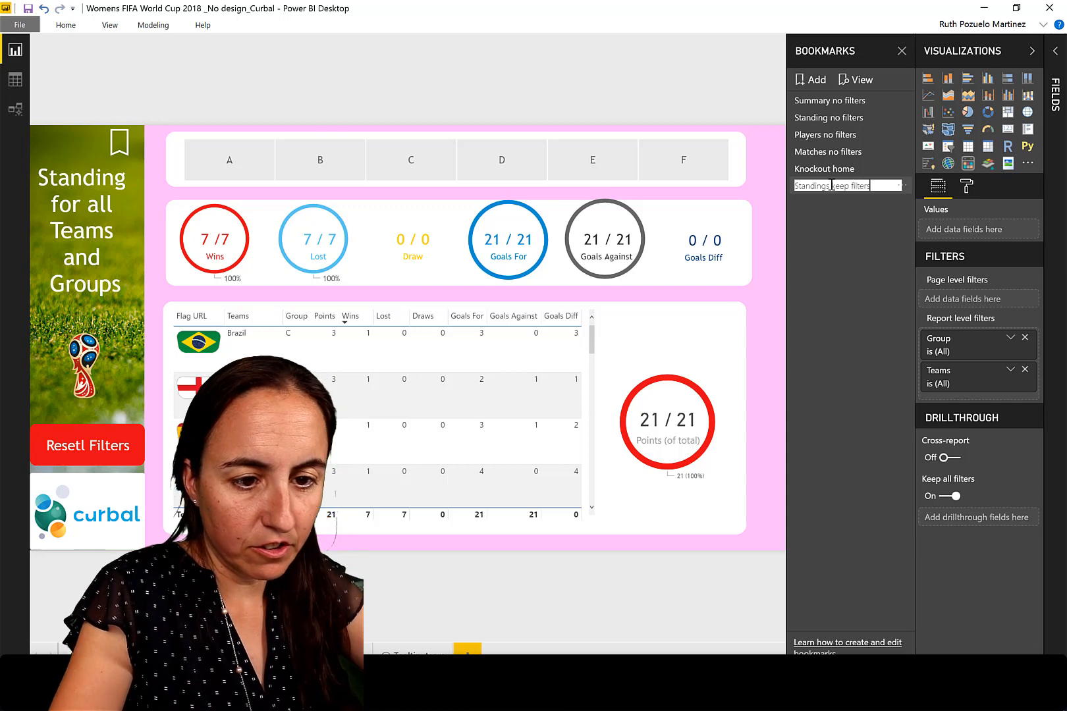
key(Return)
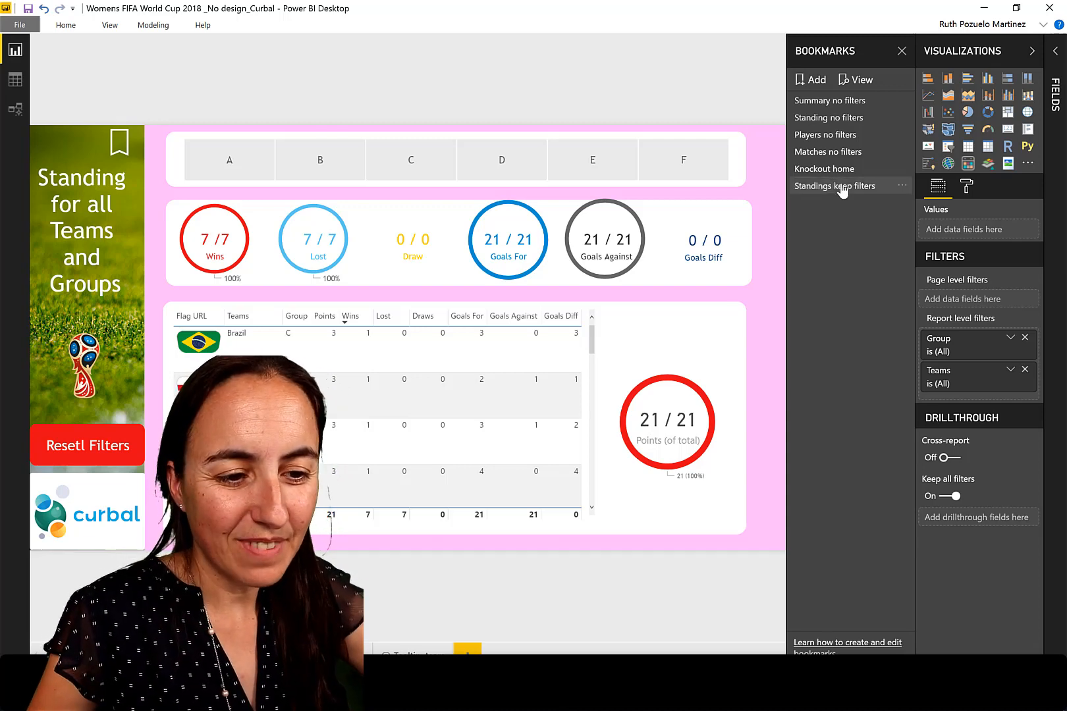
- Exclude Data from the Standings keep filters bookmark and check that the option is off
right_click(841, 189)
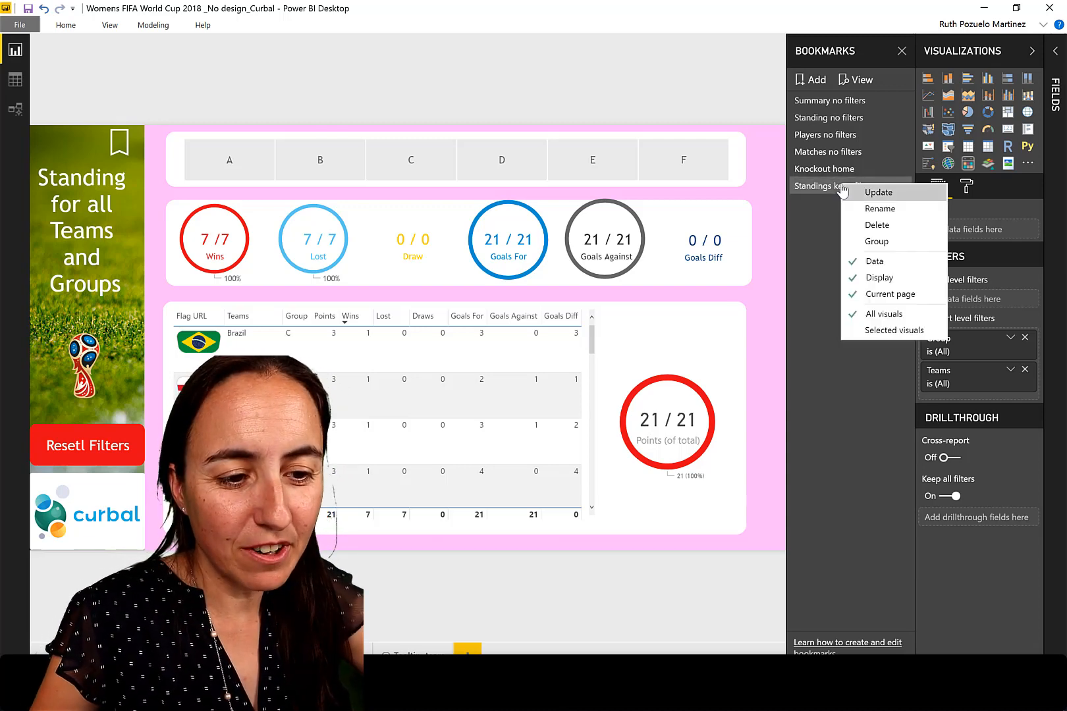
click(857, 262)
right_click(881, 195)
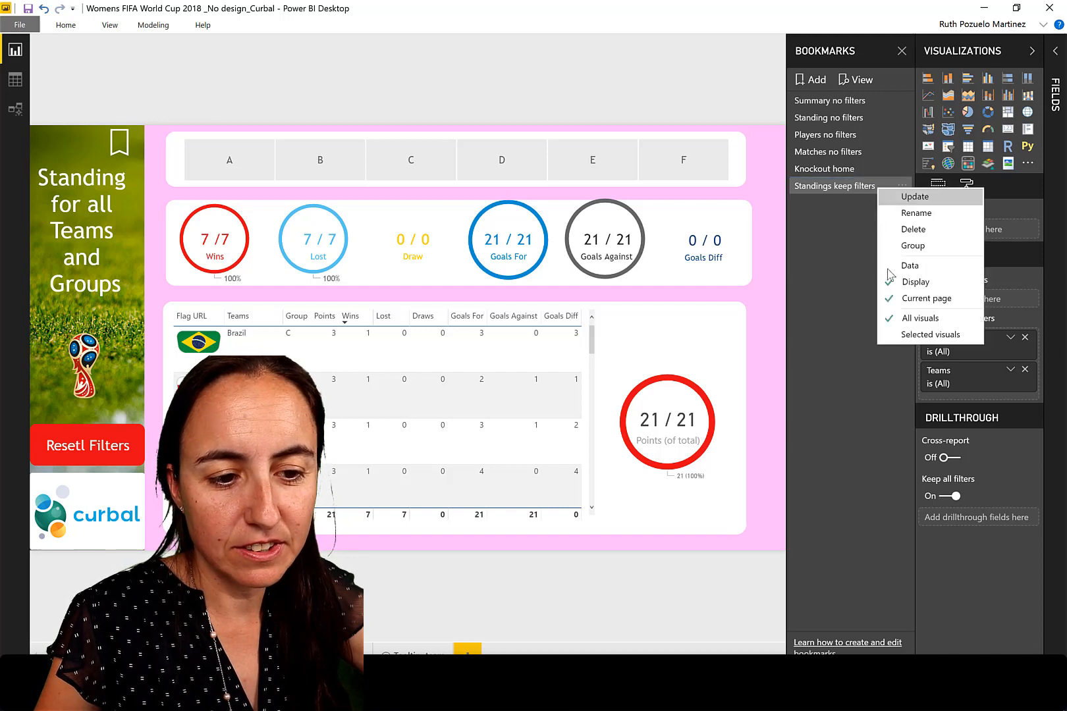
click(841, 264)
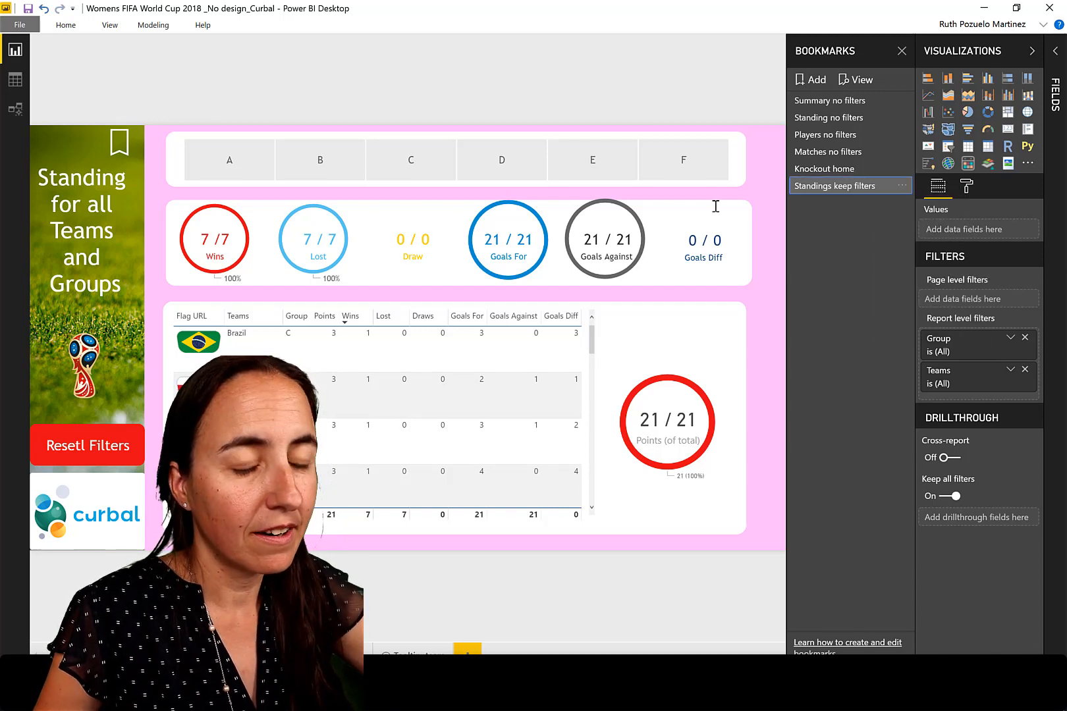
- Assign the Standings keep filters bookmark to the summary page's Standings button
click(83, 655)
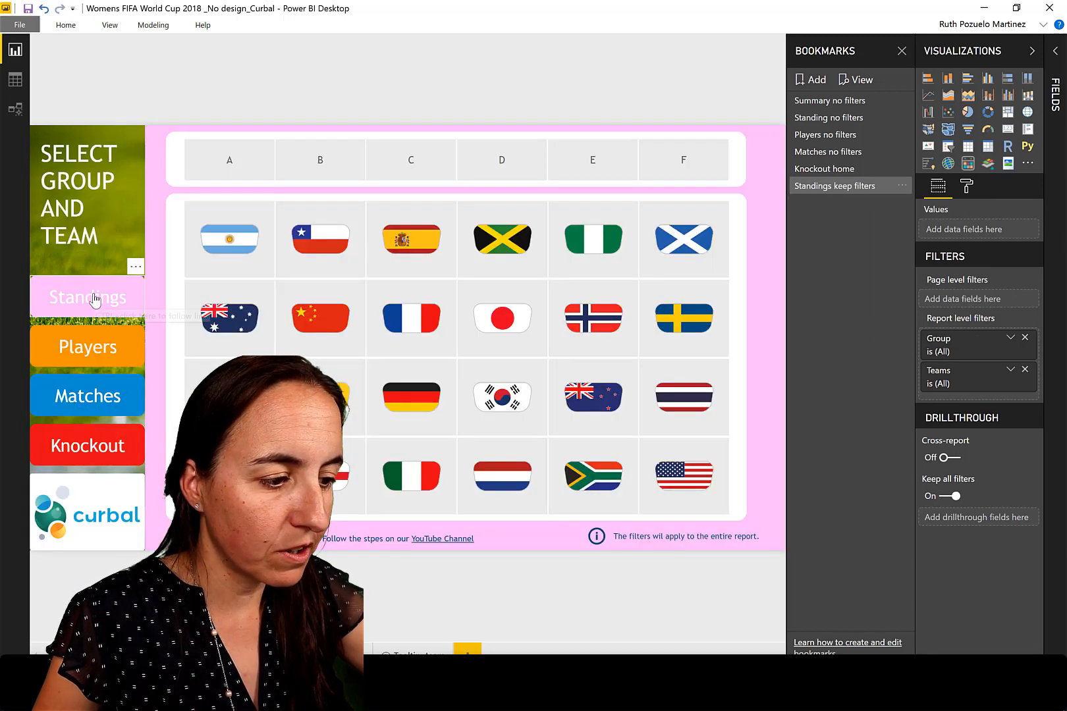
click(94, 300)
click(958, 338)
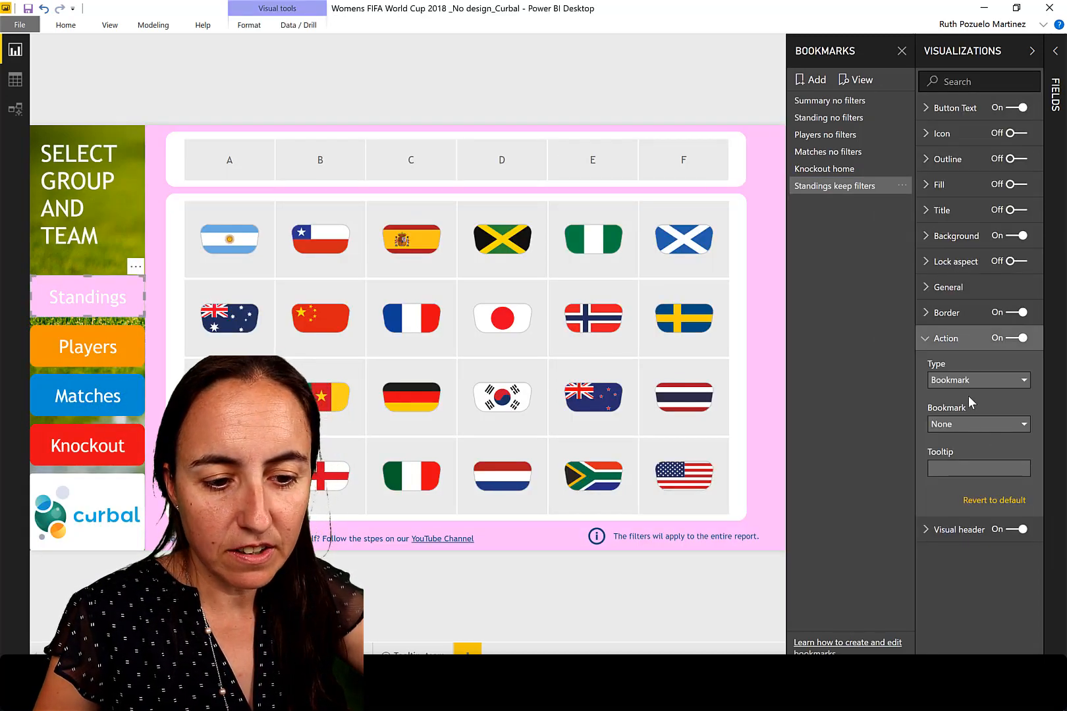
click(969, 425)
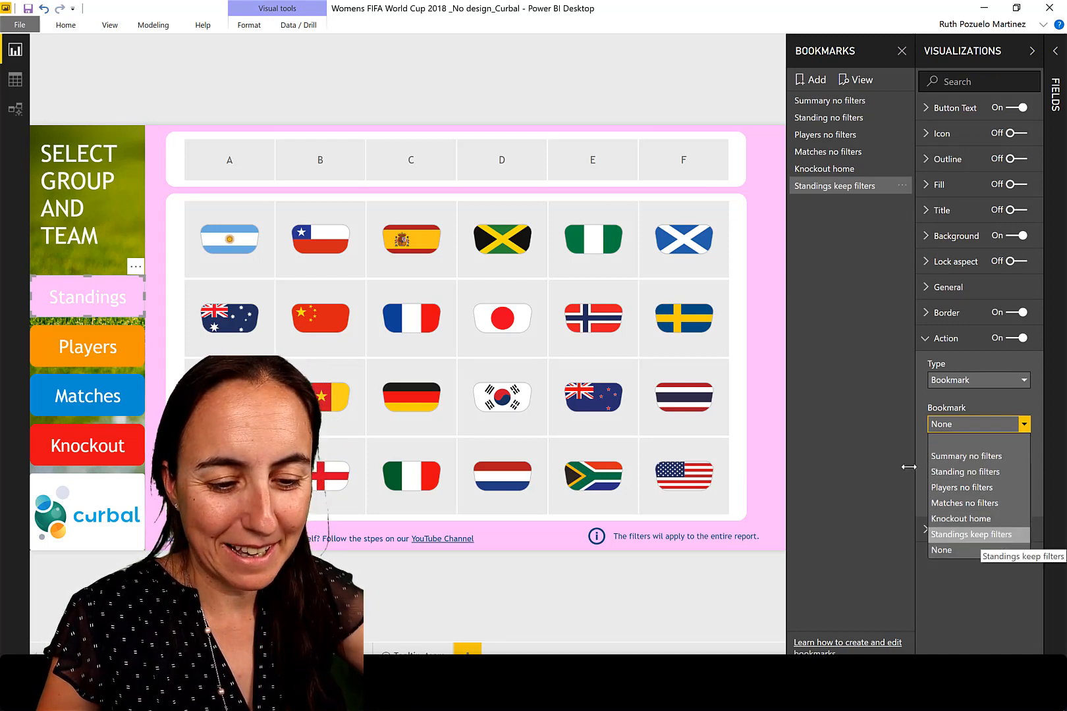
click(997, 541)
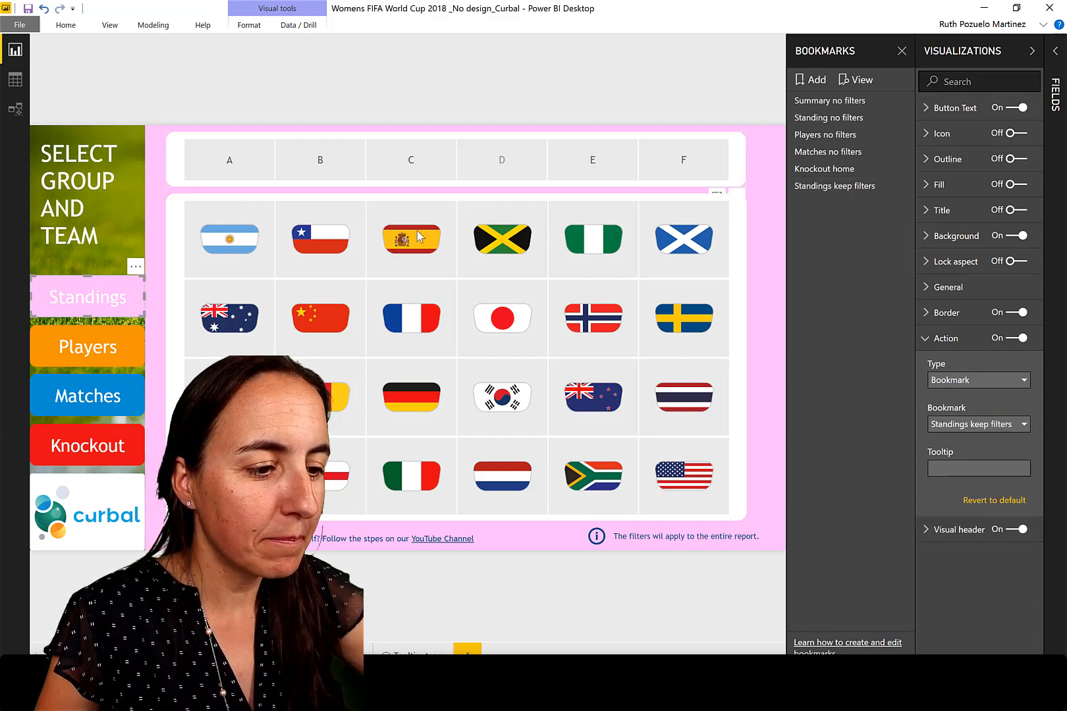
- Test the Standings button with Spain selected on the summary page, and try the standings page's reset button
click(429, 244)
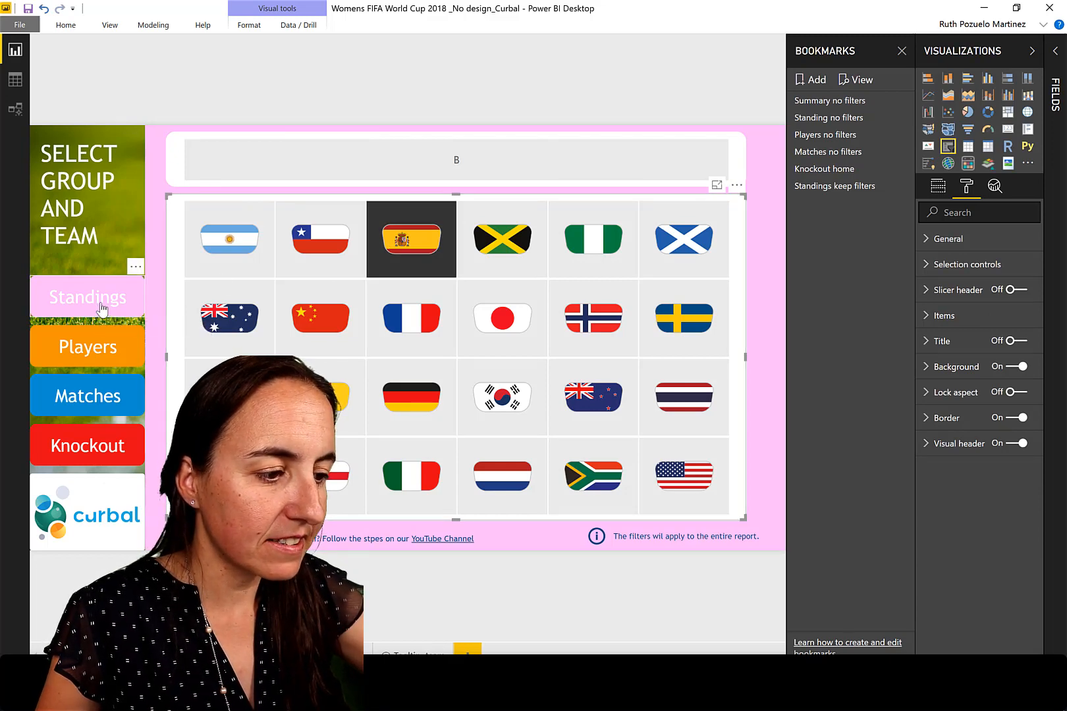
ctrl+click(100, 309)
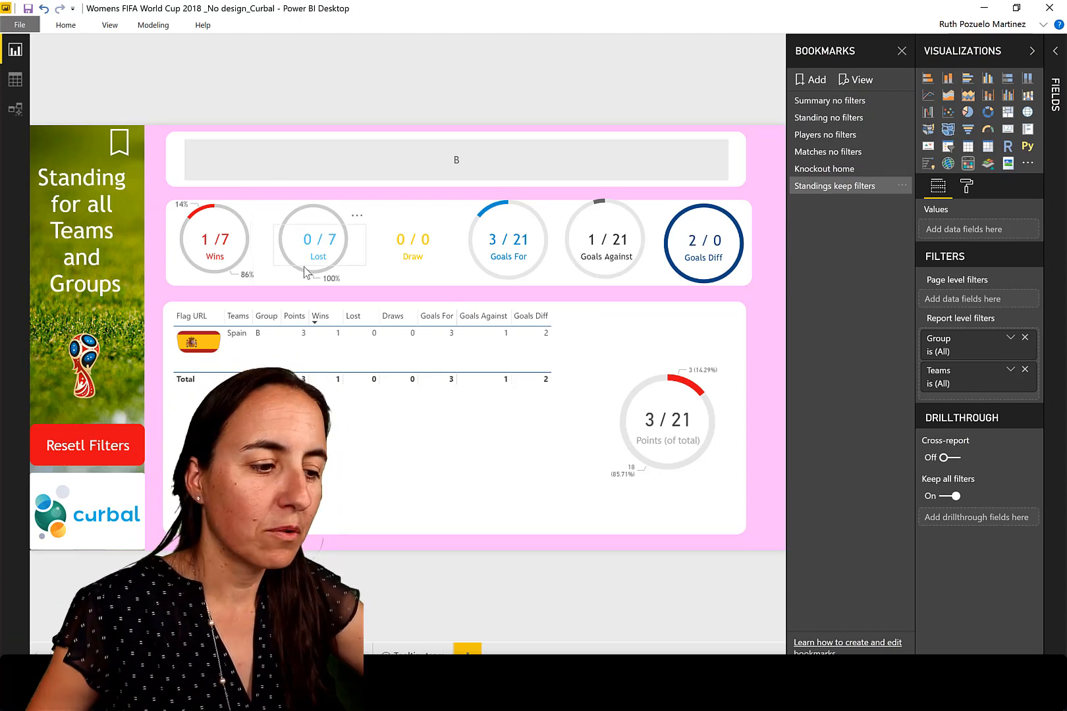
ctrl+click(93, 451)
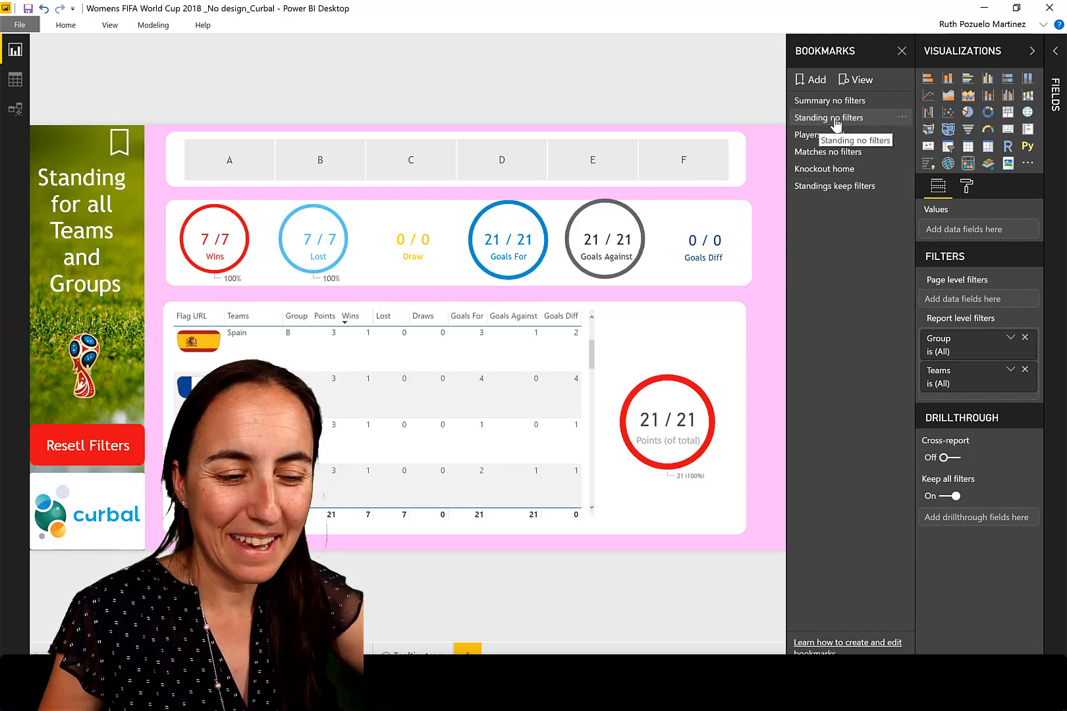
- Add a bookmark of the players page and name it Players keep filters
click(198, 652)
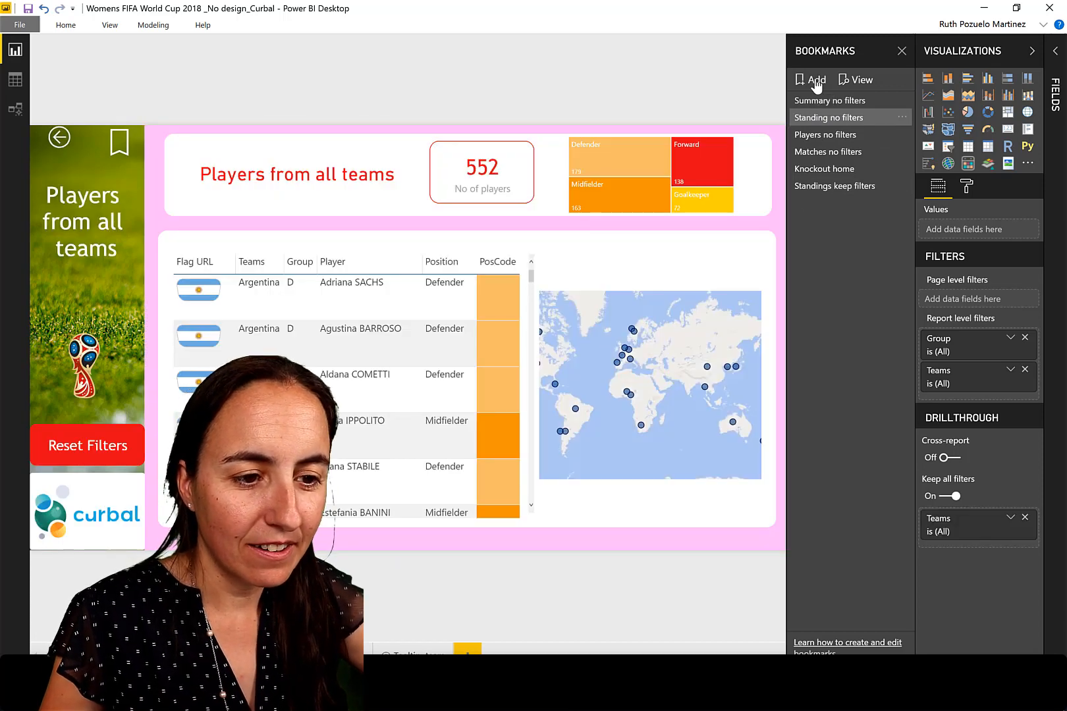
click(815, 80)
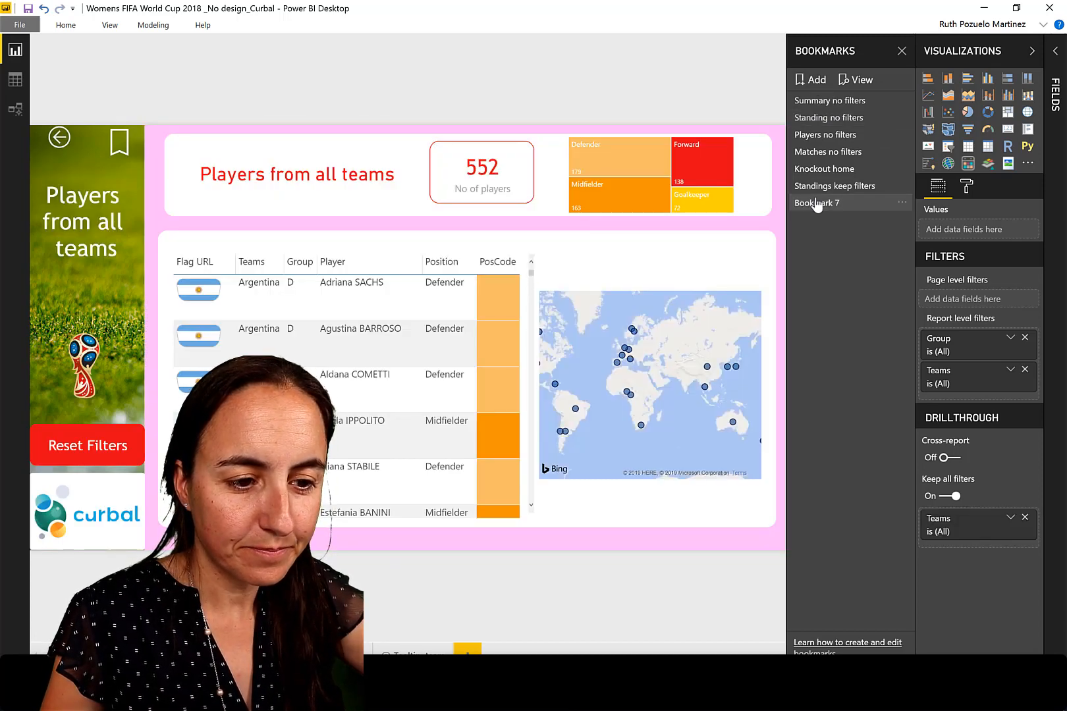
double_click(817, 205)
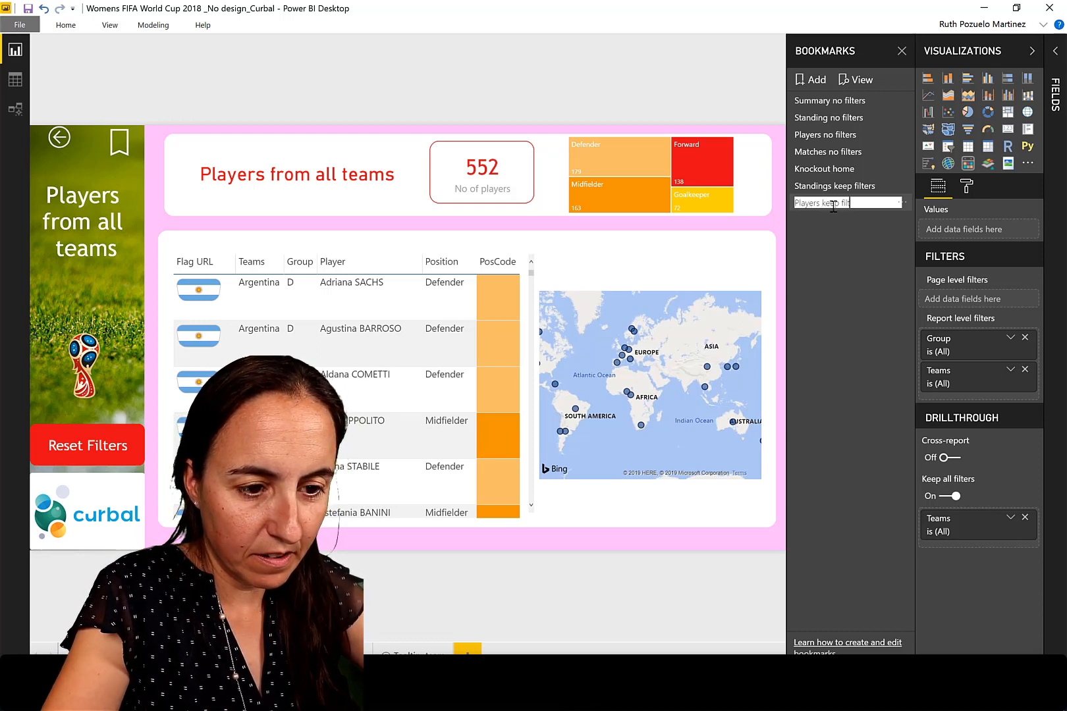
key(Return)
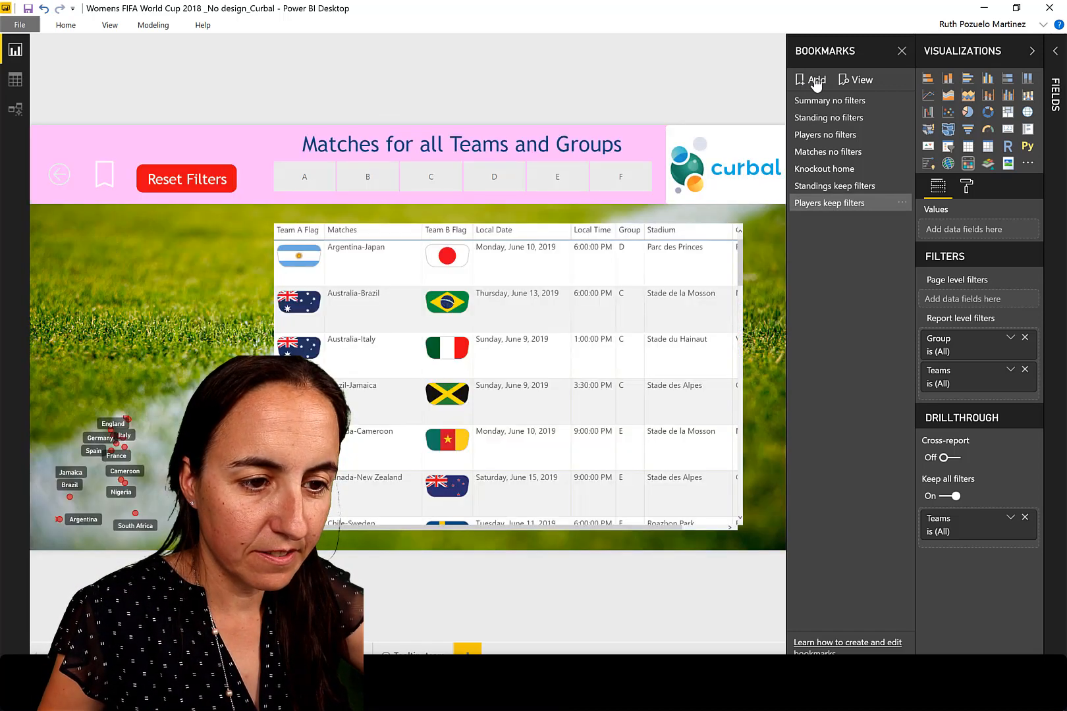
- Add a bookmark of the matches page and name it Matches keep filtes
click(815, 79)
double_click(821, 219)
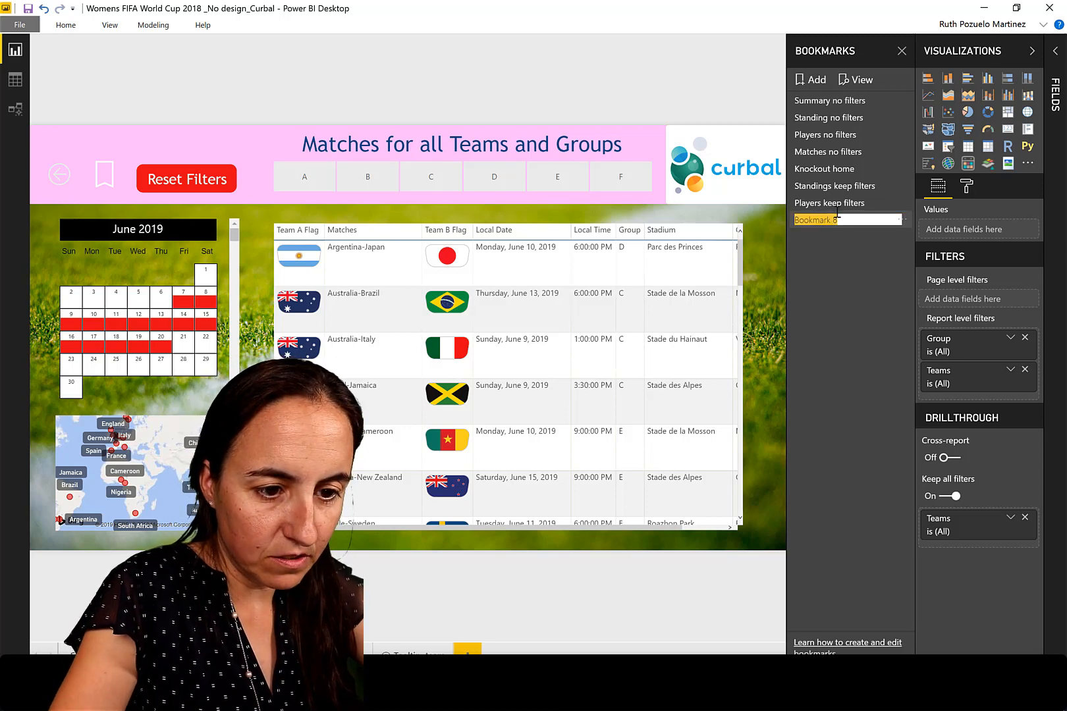
text(Matches keep filtes)
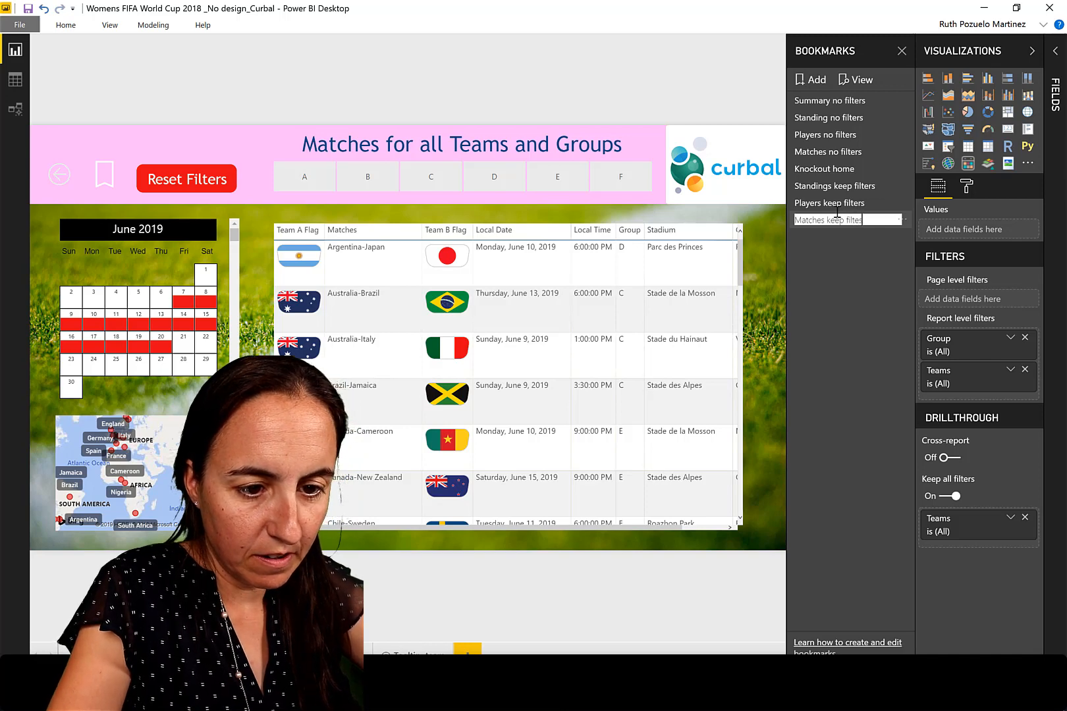
key(Return)
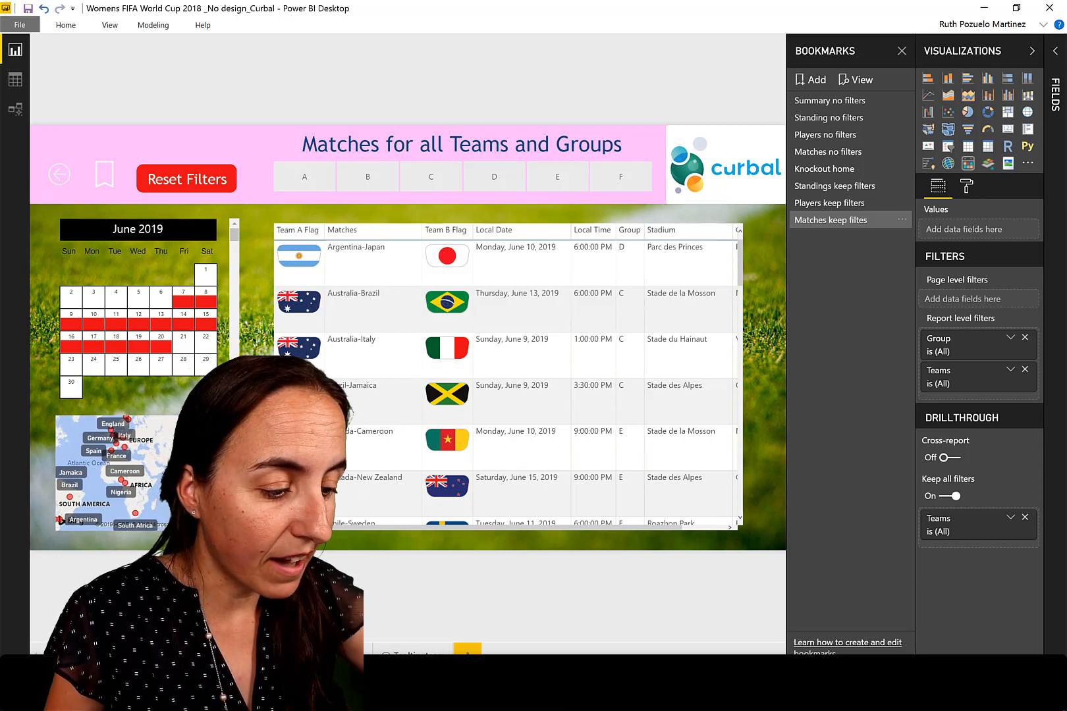
- Assign the Players keep filters bookmark to the summary page's Players button
click(71, 652)
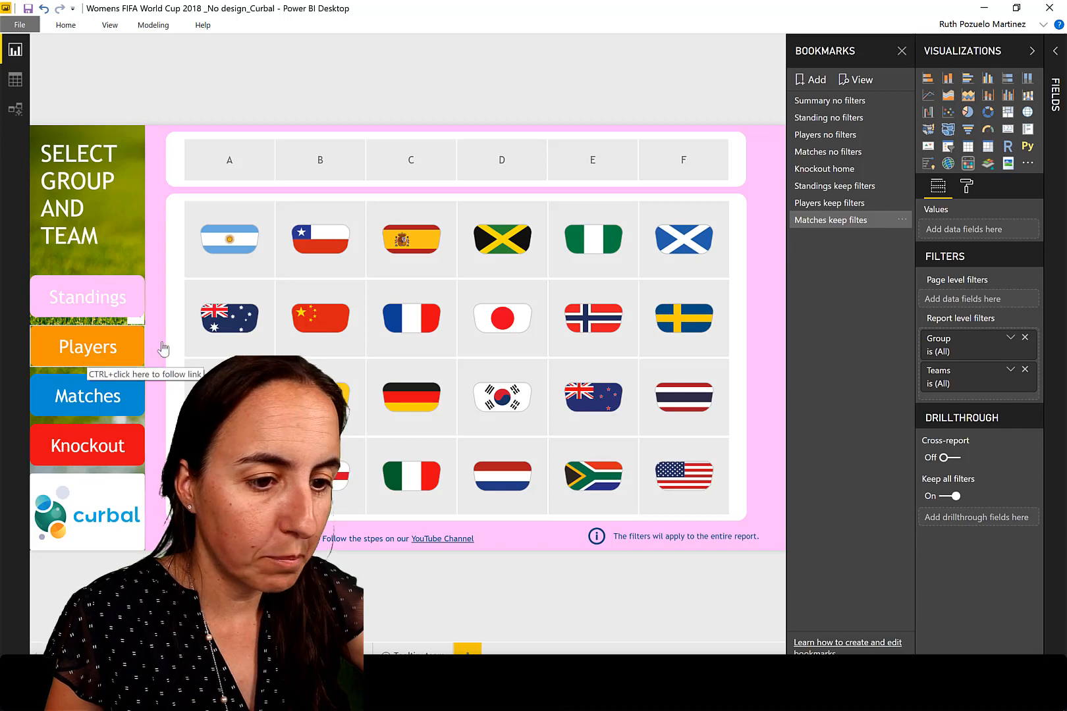
click(162, 345)
click(958, 342)
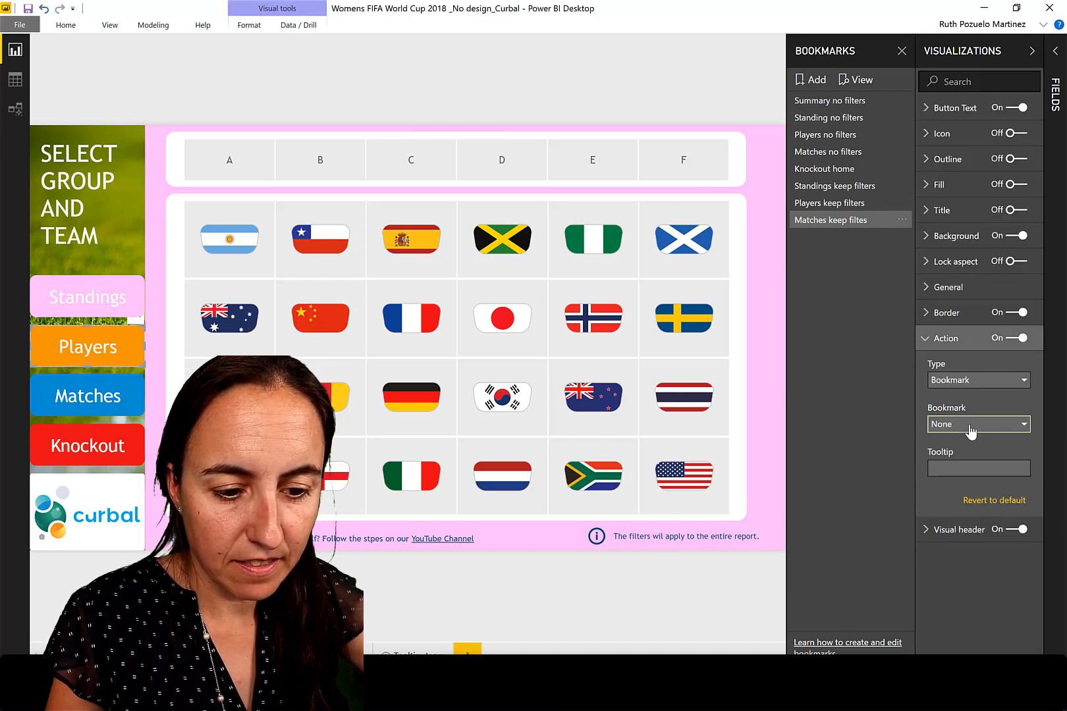
click(970, 430)
click(986, 551)
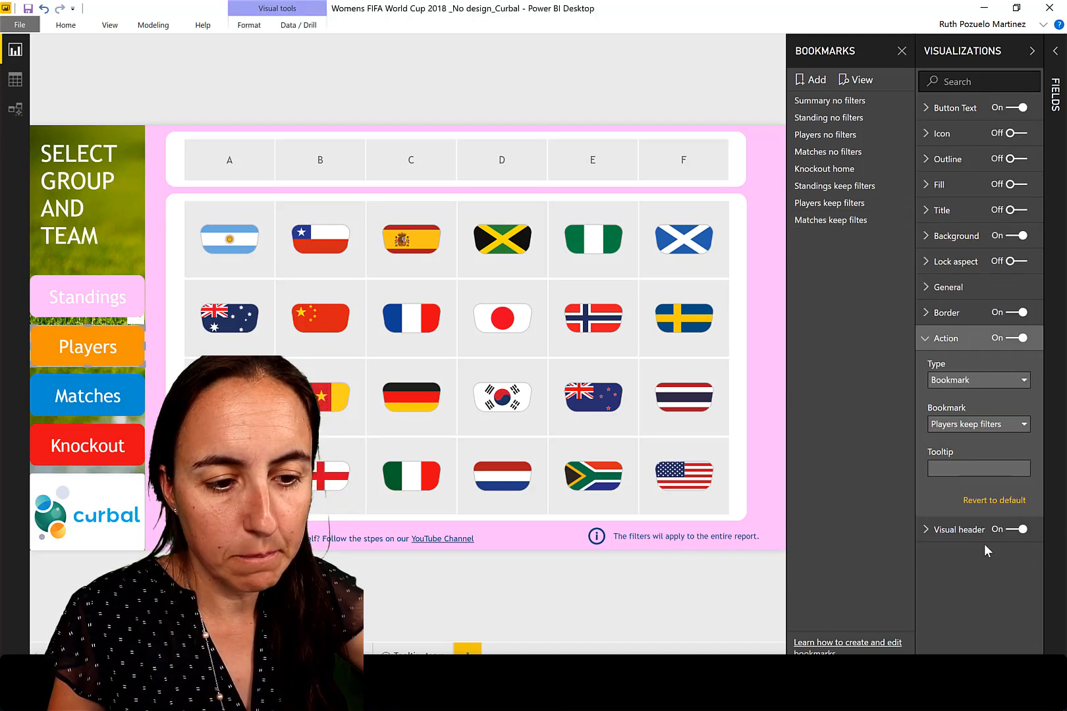
- Assign the Matches keep filtes bookmark to the summary page's Matches button and close the bookmarks list
click(84, 407)
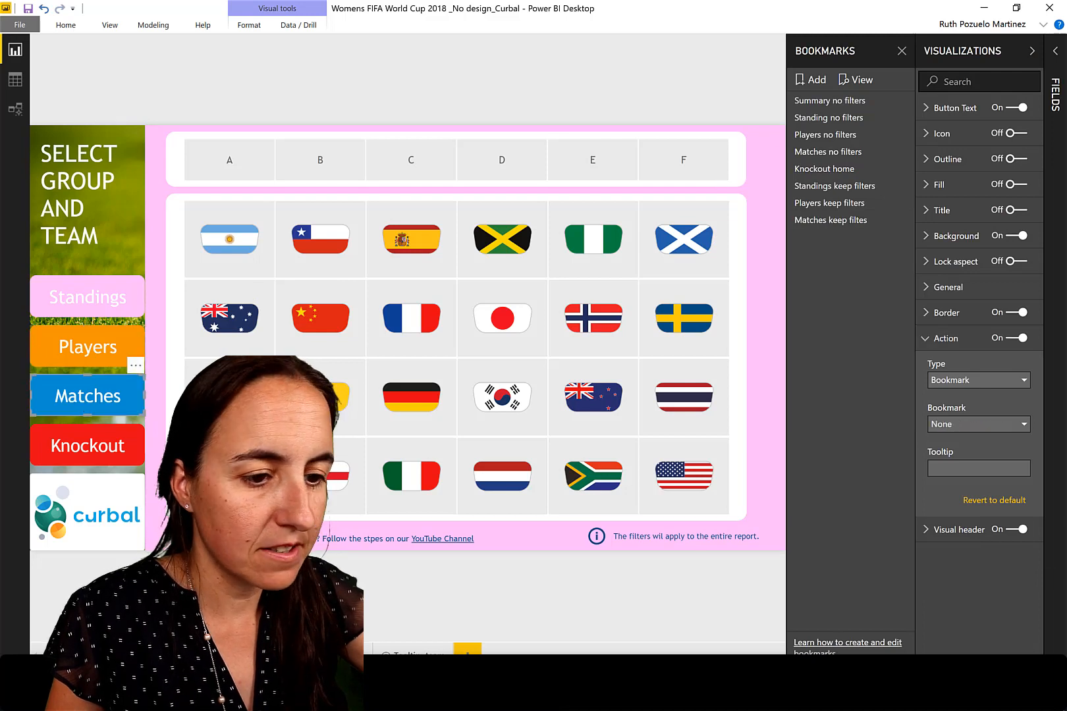
click(984, 424)
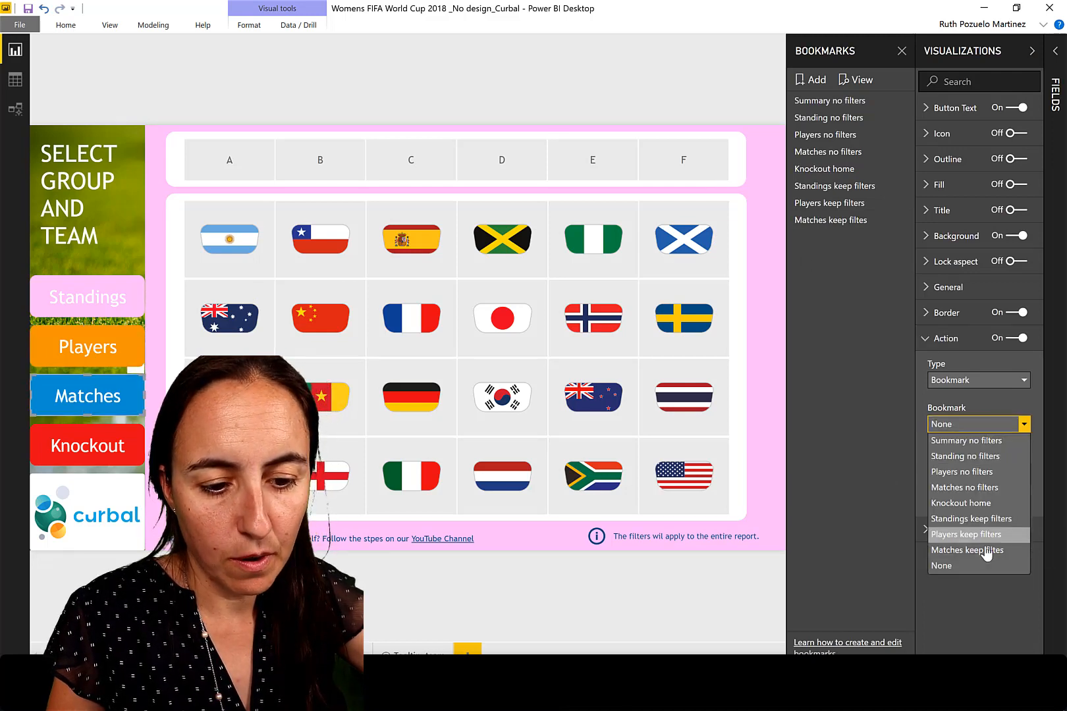
click(988, 550)
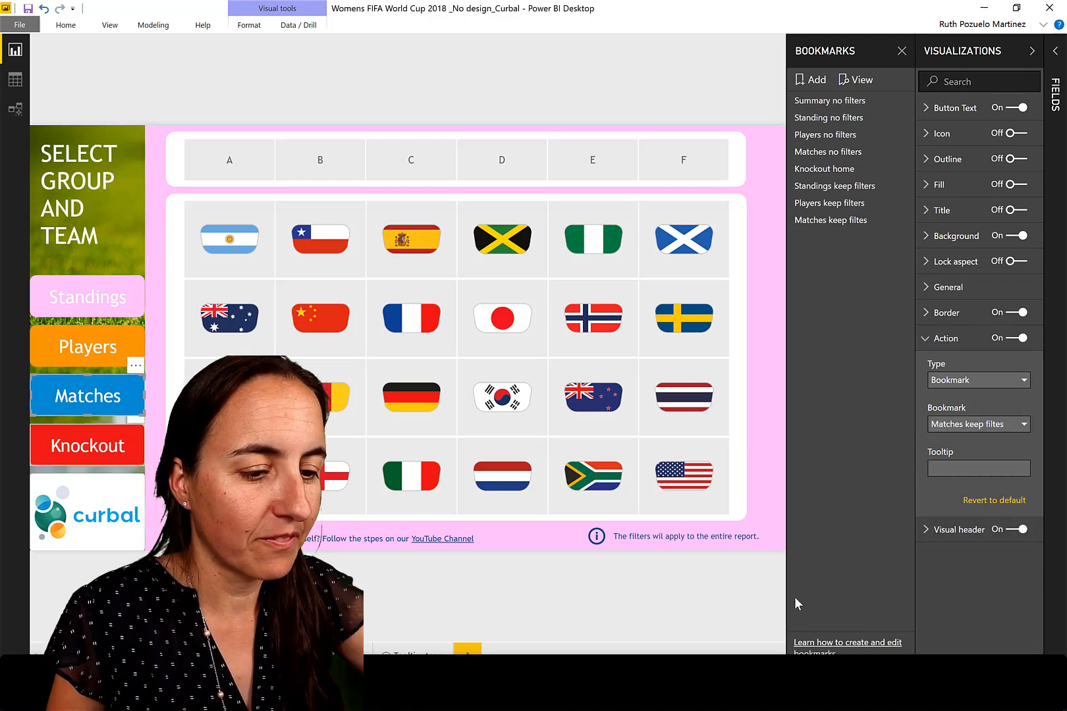
click(899, 52)
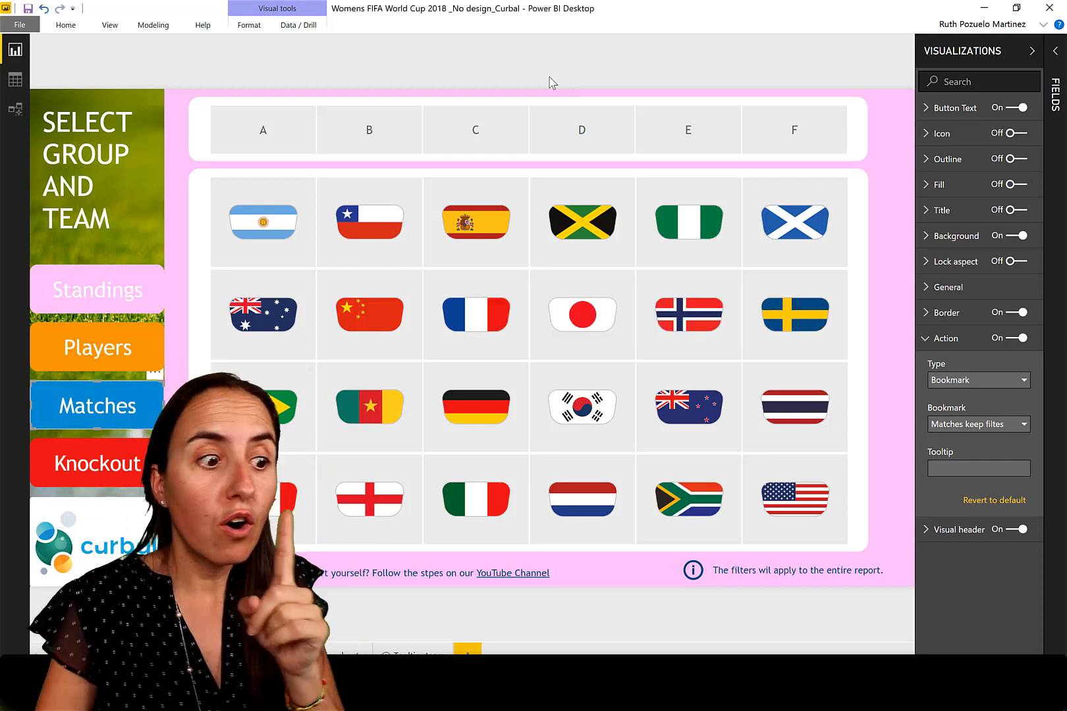
- Show the bookmarks list again and exclude Data from the Players keep filters bookmark
click(151, 26)
click(117, 28)
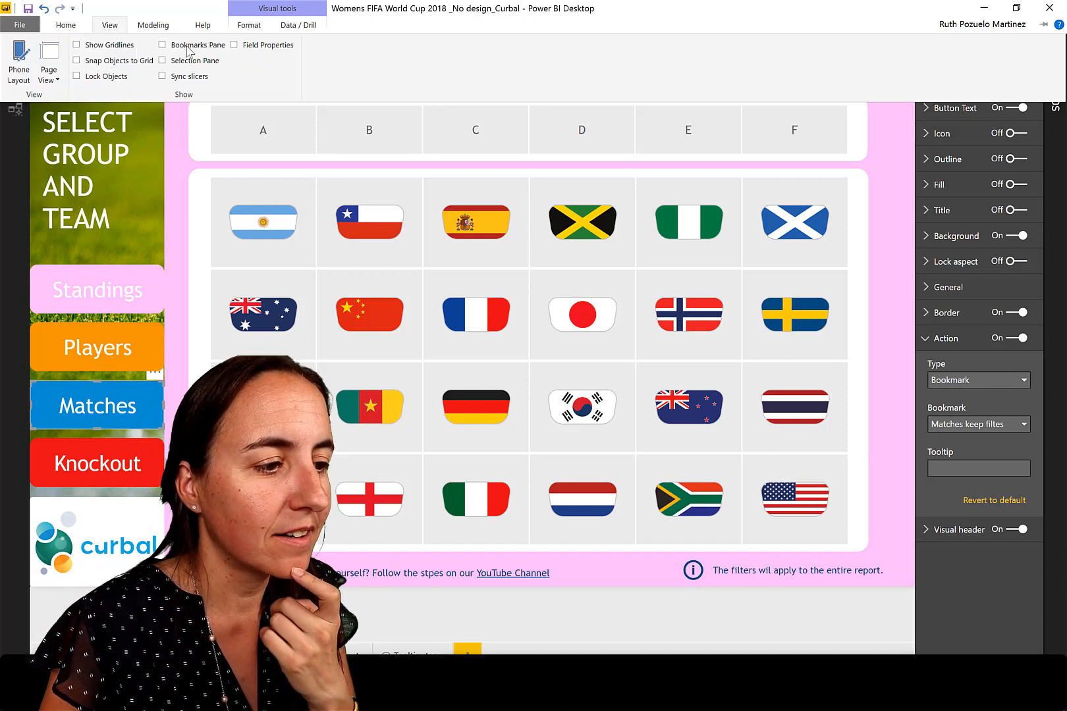
click(191, 50)
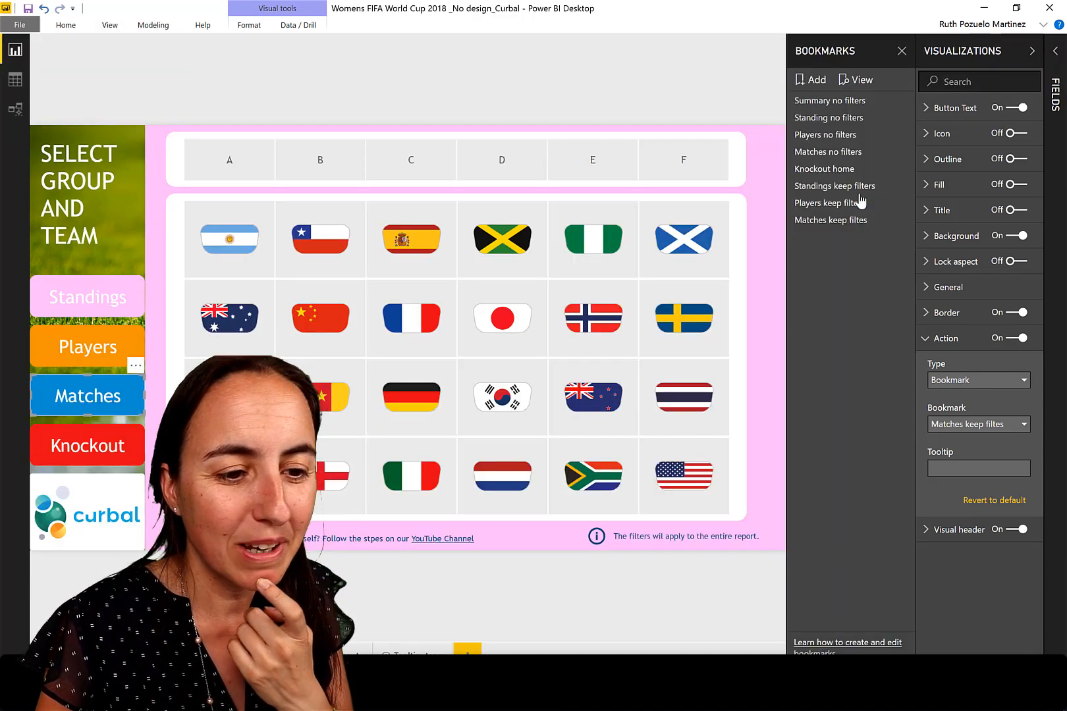
right_click(849, 205)
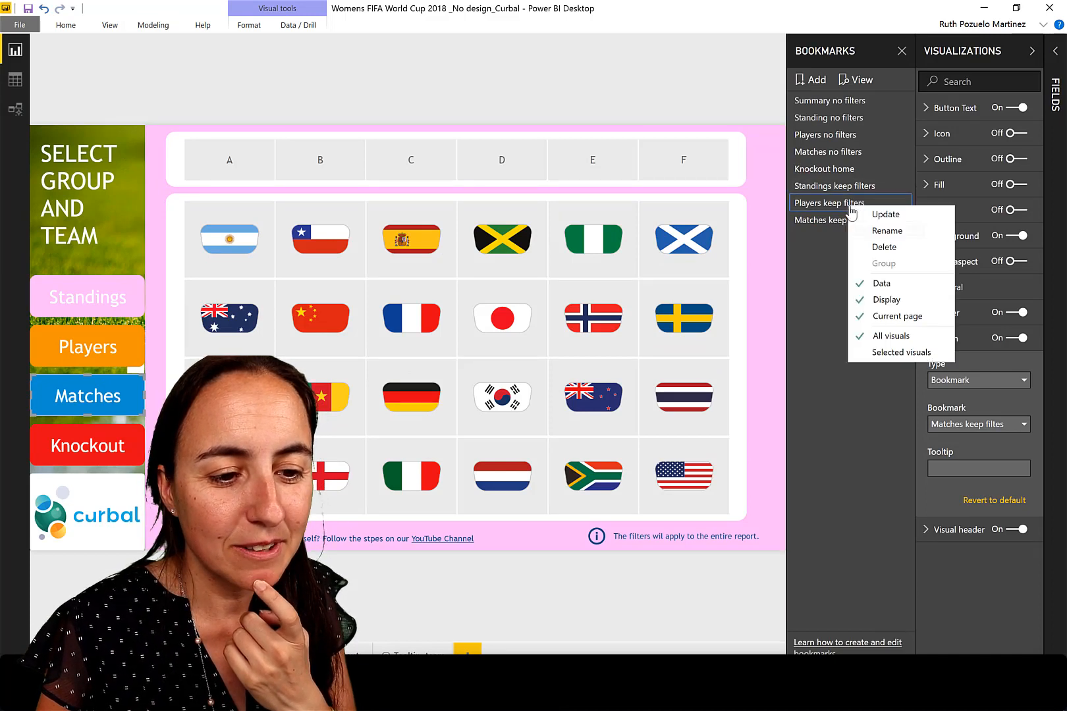
click(857, 287)
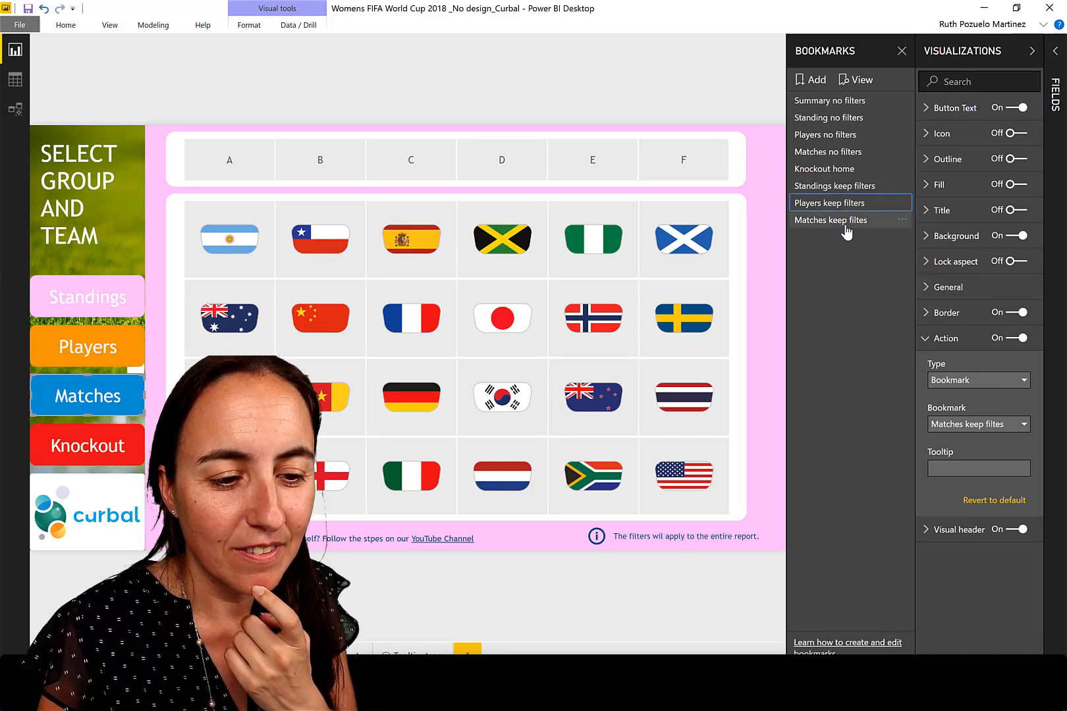
- Exclude Data from the Matches keep filtes bookmark, check that the option is off, and close the bookmarks list
right_click(846, 225)
click(868, 303)
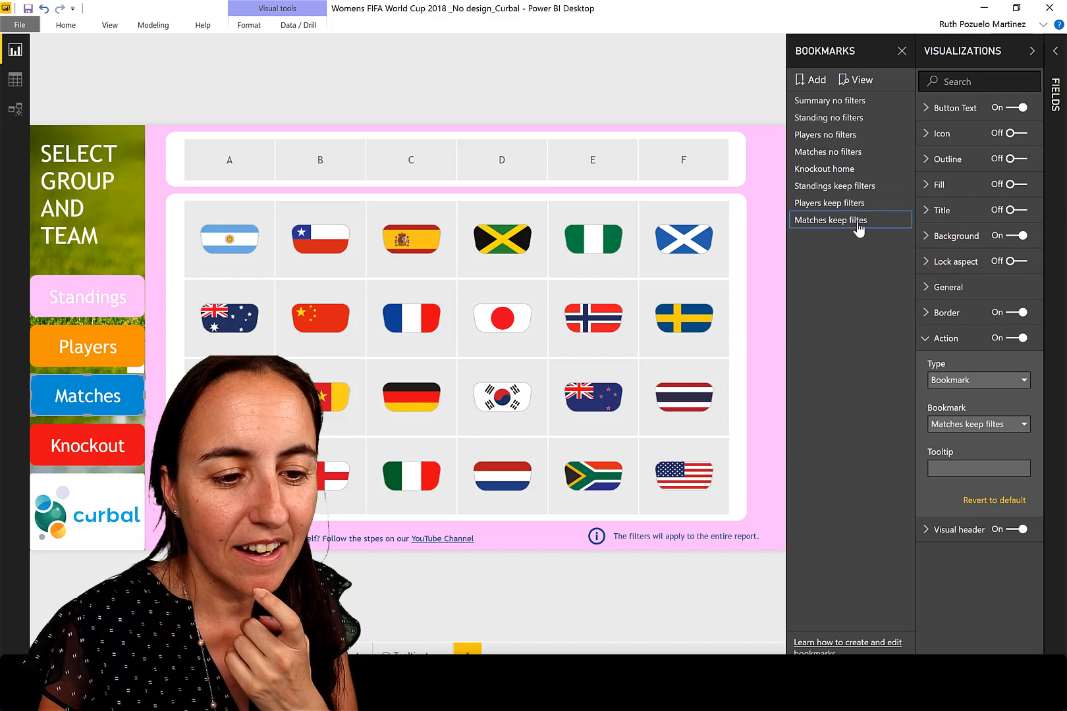
right_click(857, 227)
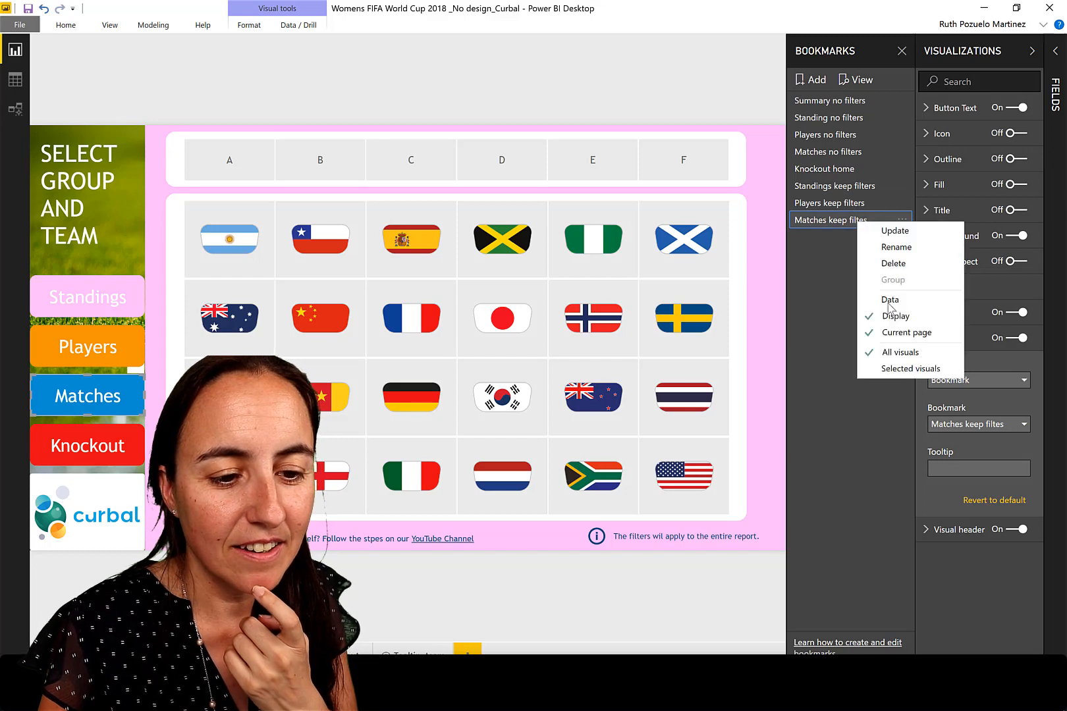
click(763, 251)
click(902, 52)
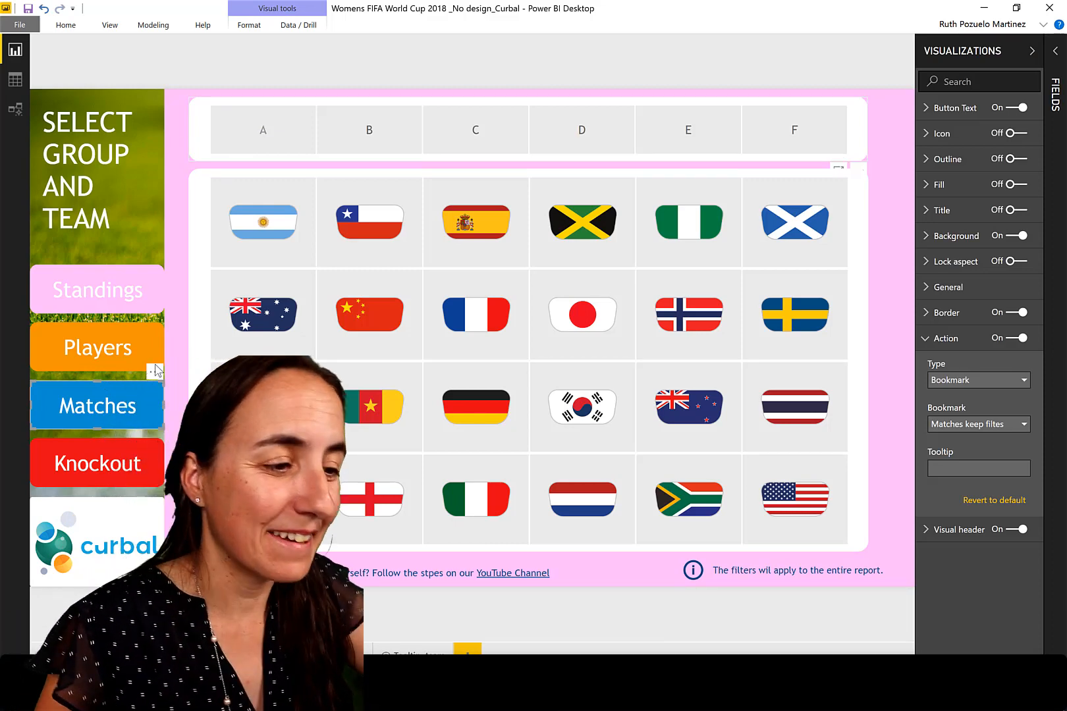
- Test the Standings button with group D and Argentina selected, and reset the filters on the standings page
click(579, 144)
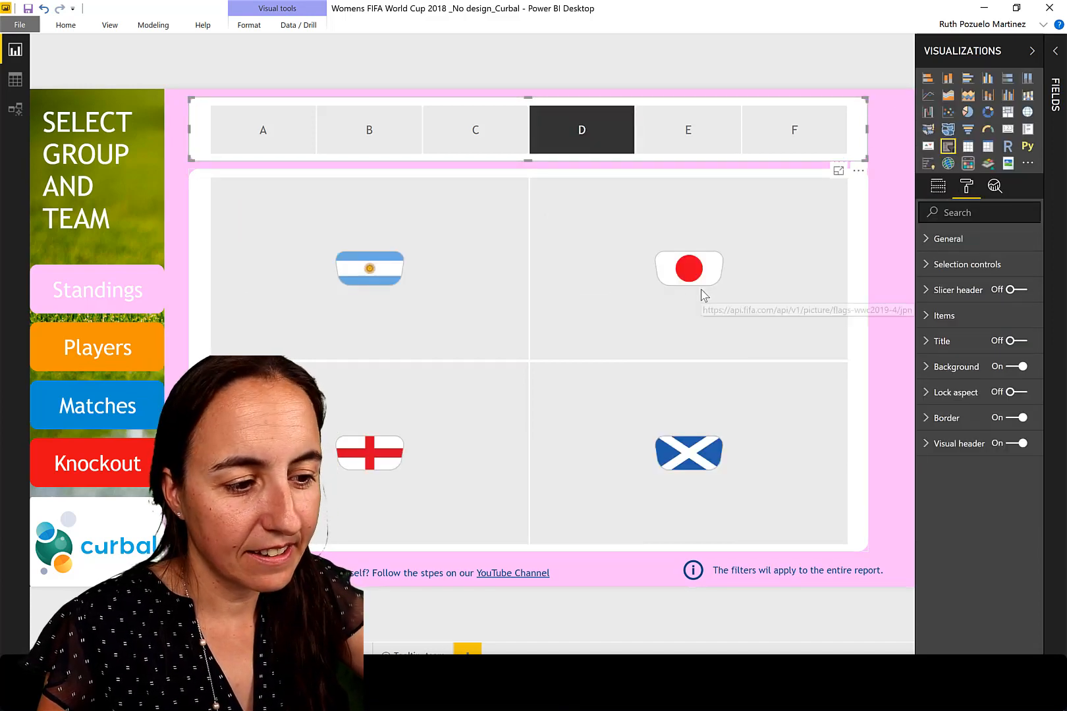
click(451, 282)
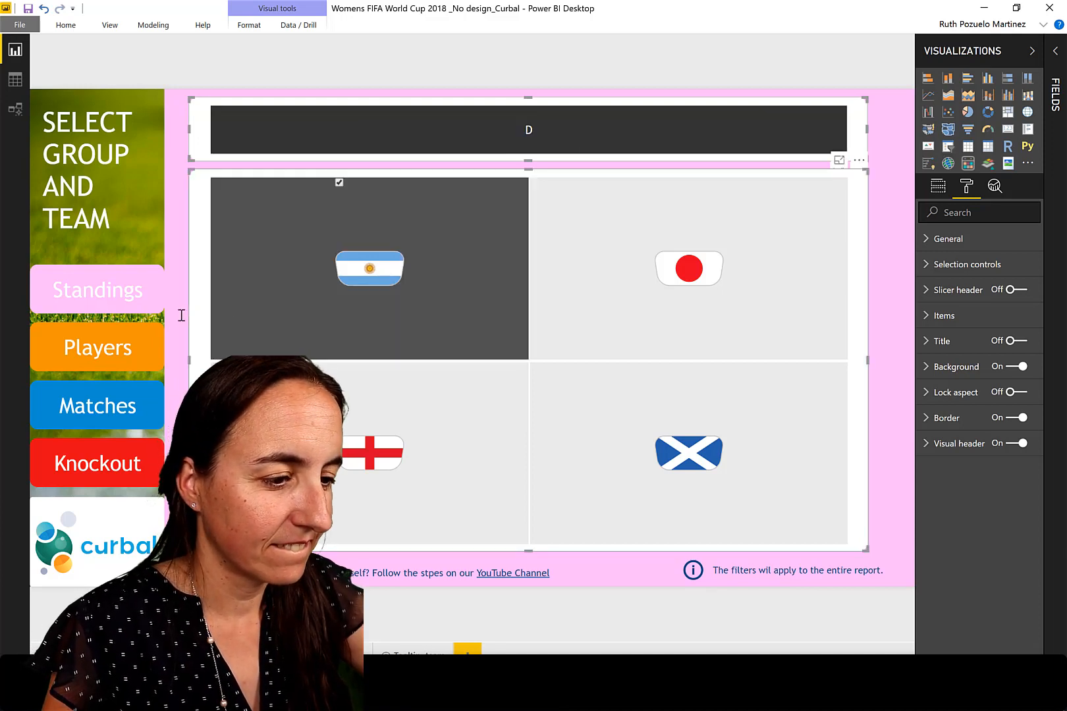
ctrl+click(97, 297)
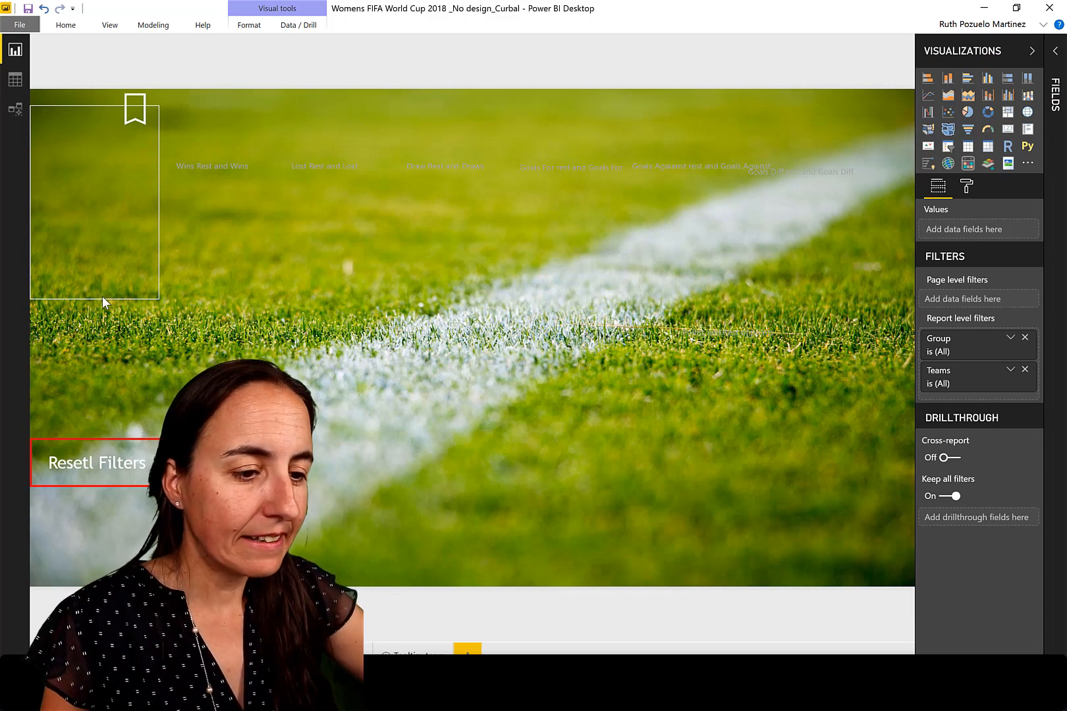
click(705, 211)
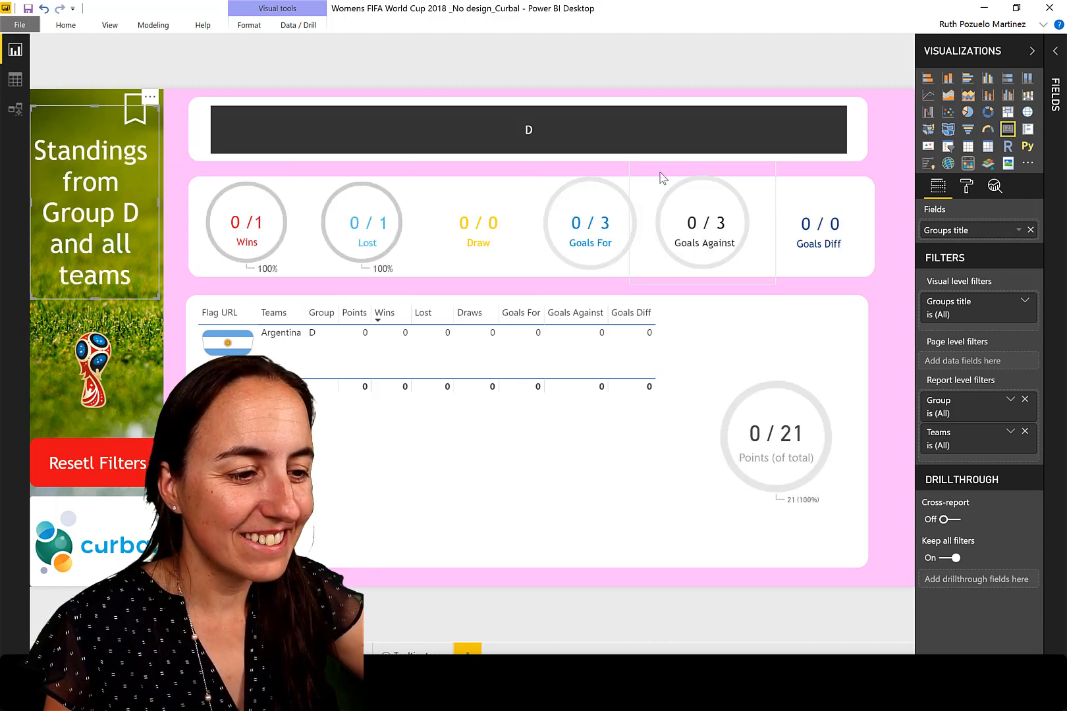
ctrl+click(109, 465)
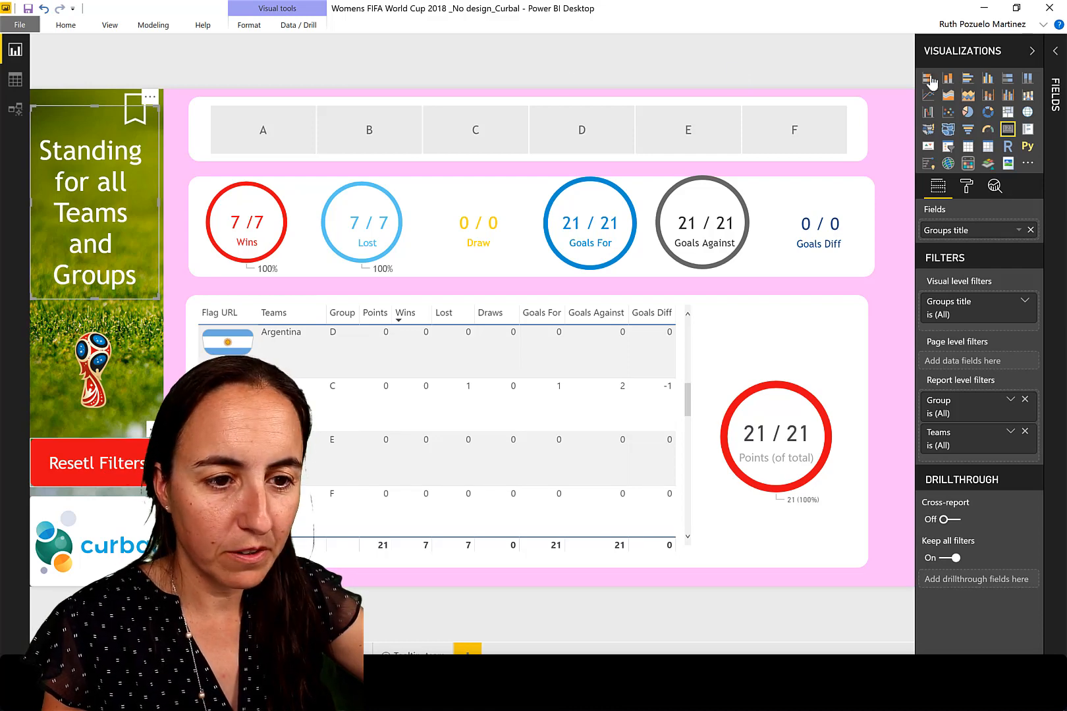
- Correct the standings page reset button's text to Reset Filters
click(132, 463)
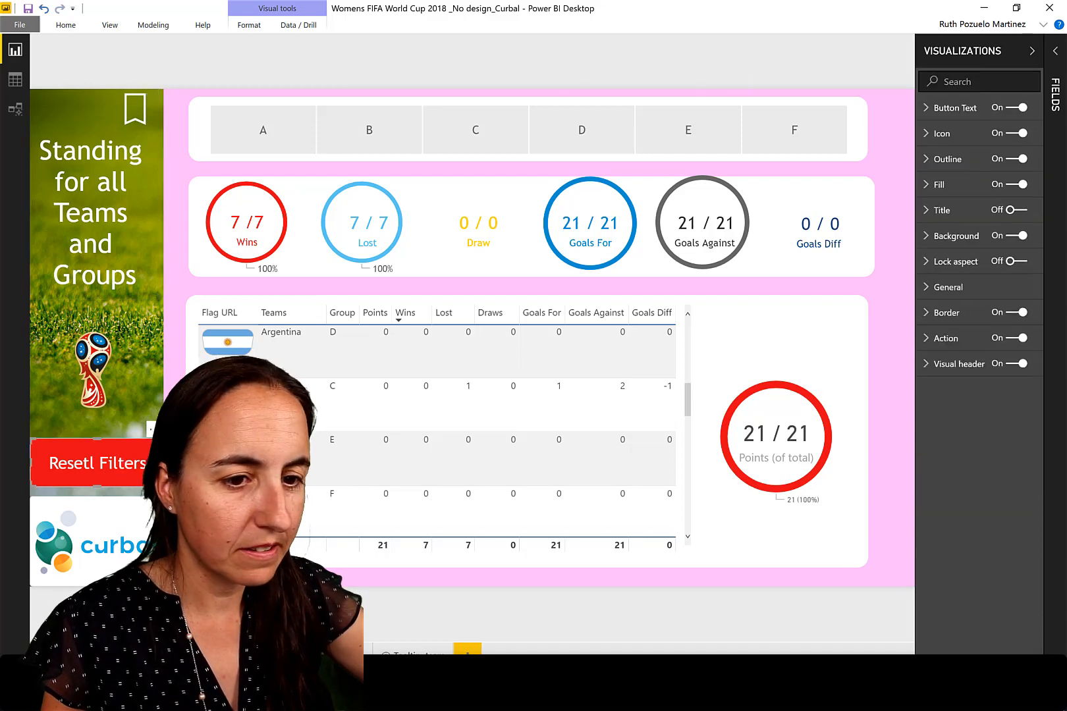
click(951, 111)
click(954, 176)
key(BackSpace)
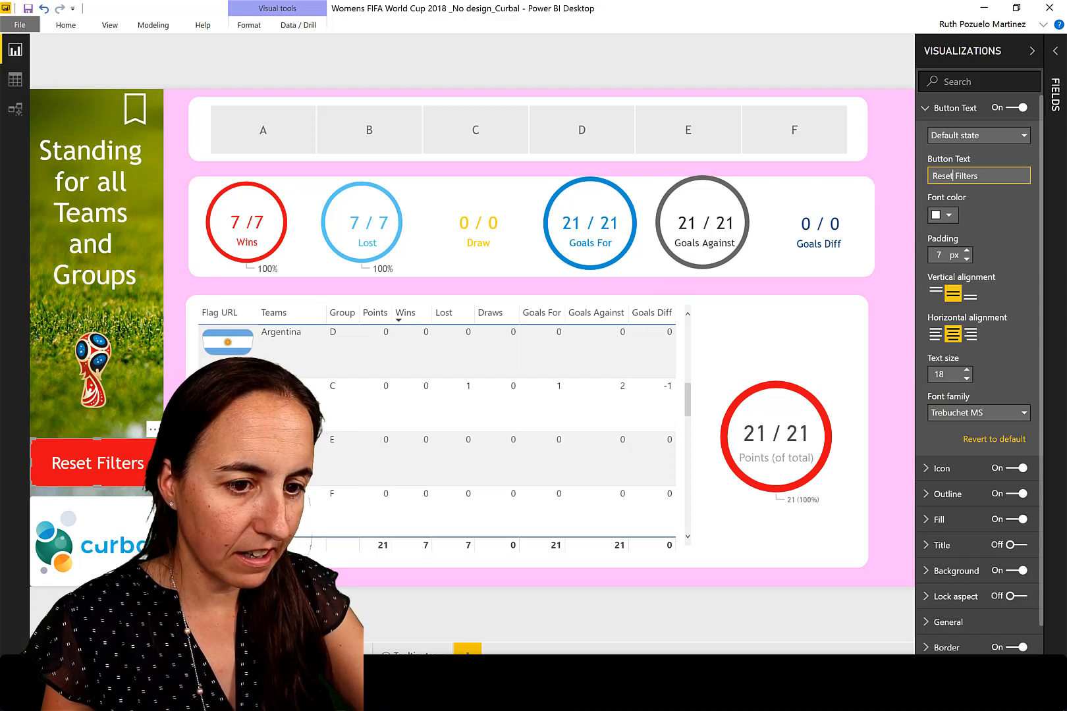
- Check the reset button labels on the players and matches pages, and return to the group and team selection page
click(178, 652)
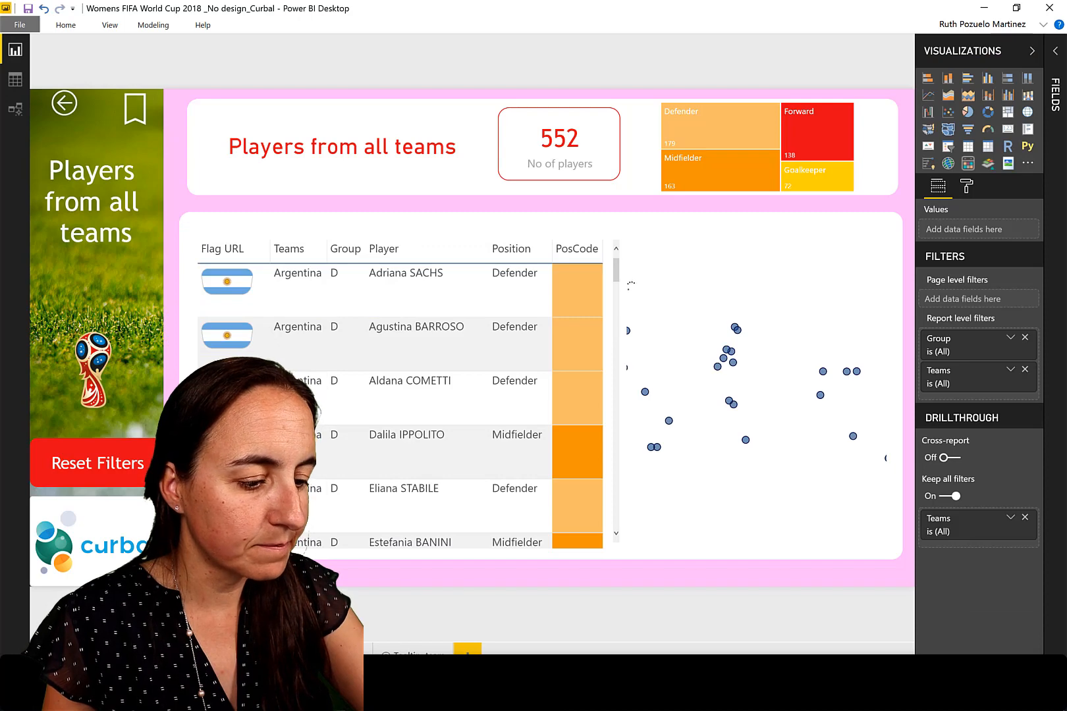
click(244, 652)
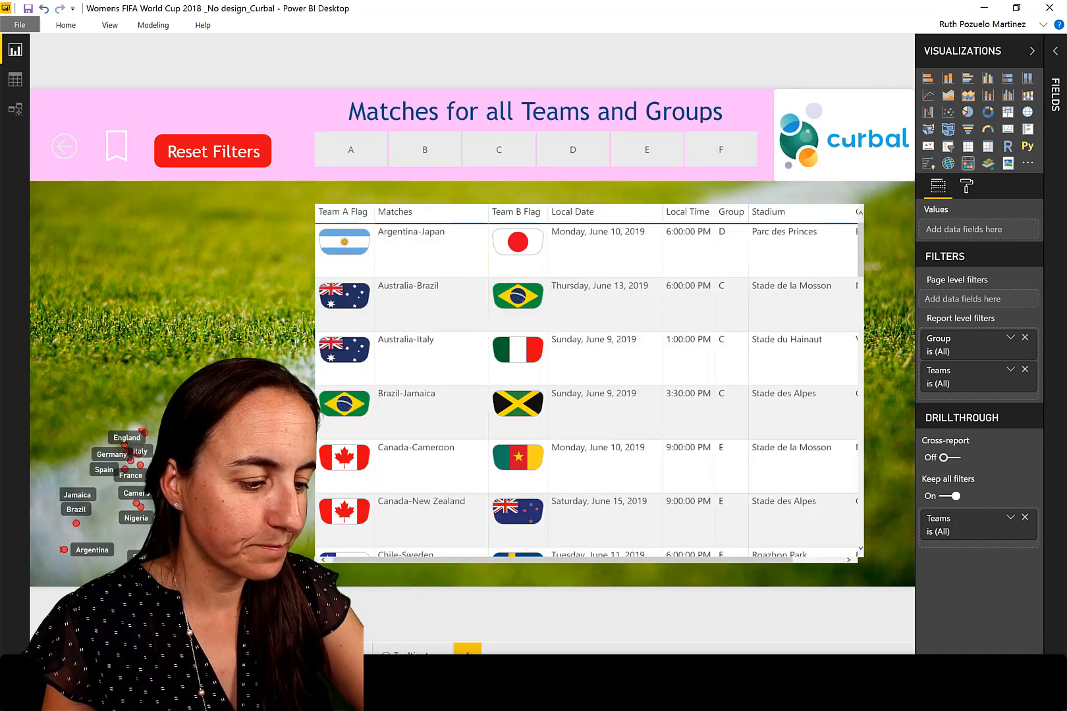
click(89, 652)
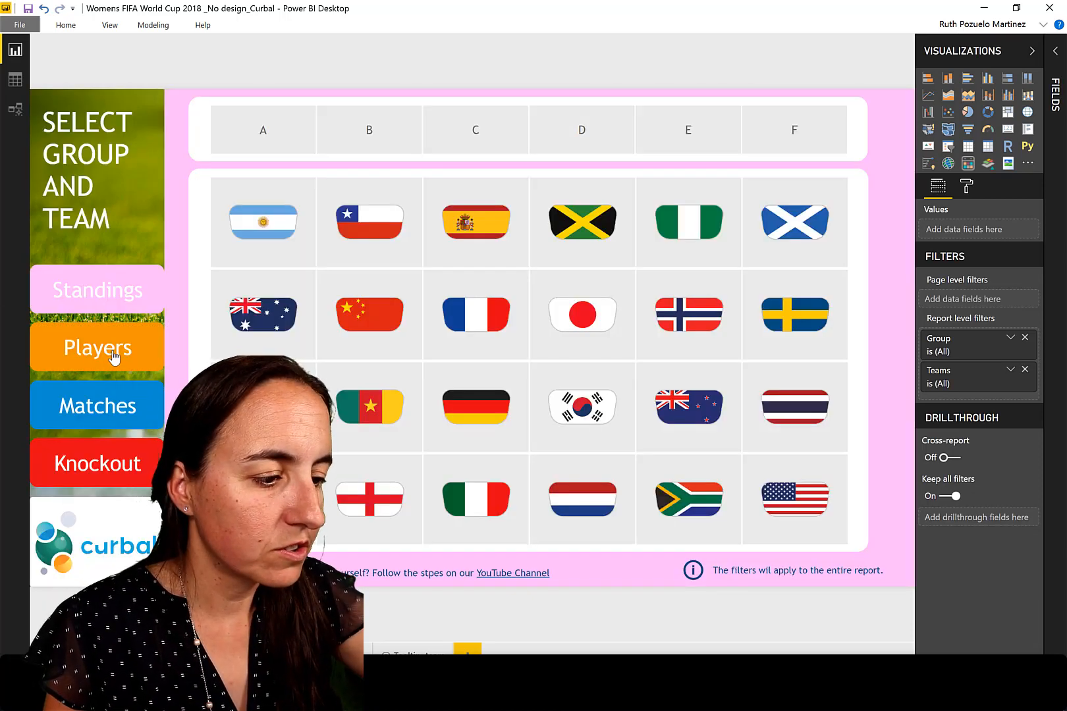
- Test the Players button with France selected, reset the filters on the players page, and return to the selection page
click(464, 328)
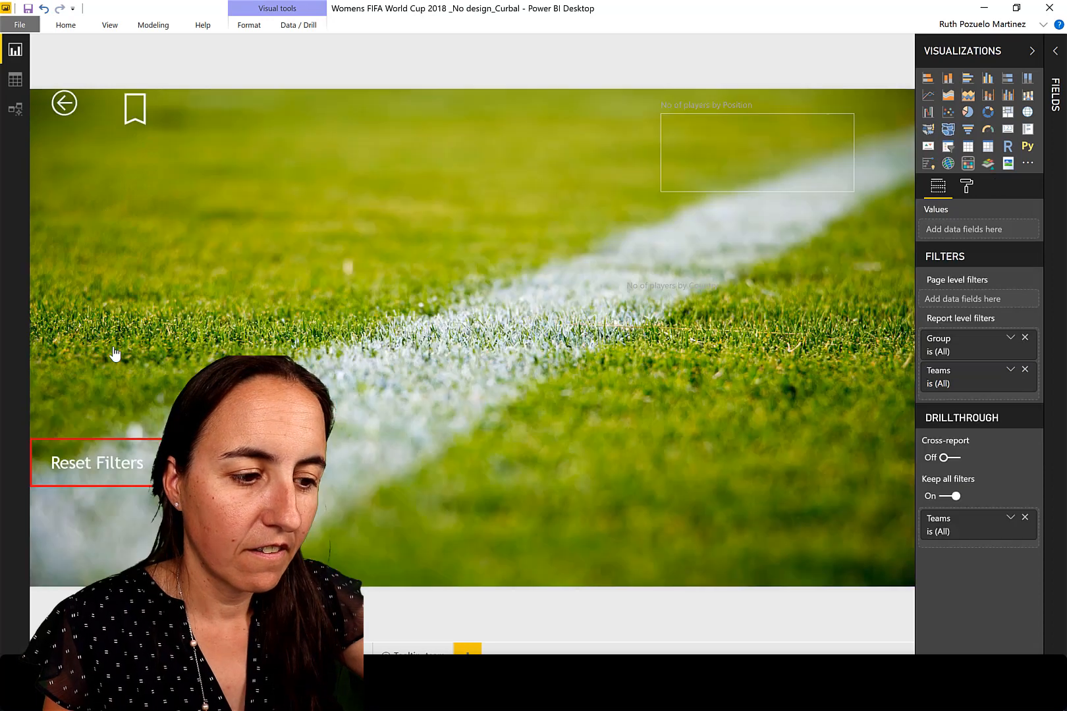
ctrl+click(114, 352)
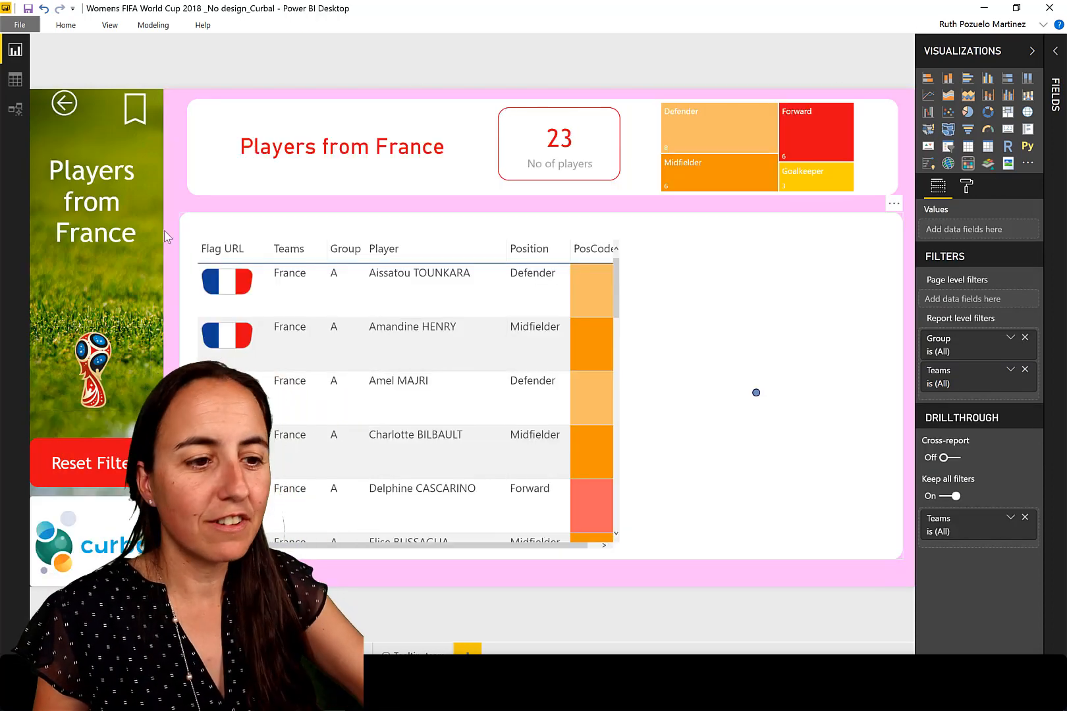
ctrl+click(101, 470)
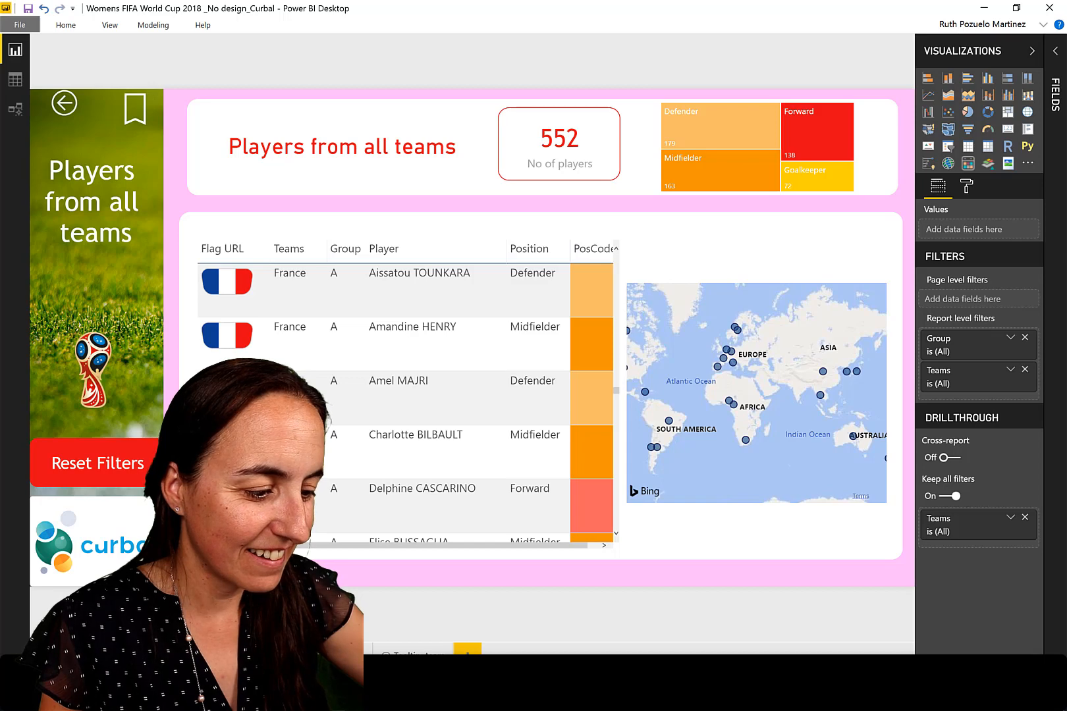
ctrl+click(157, 472)
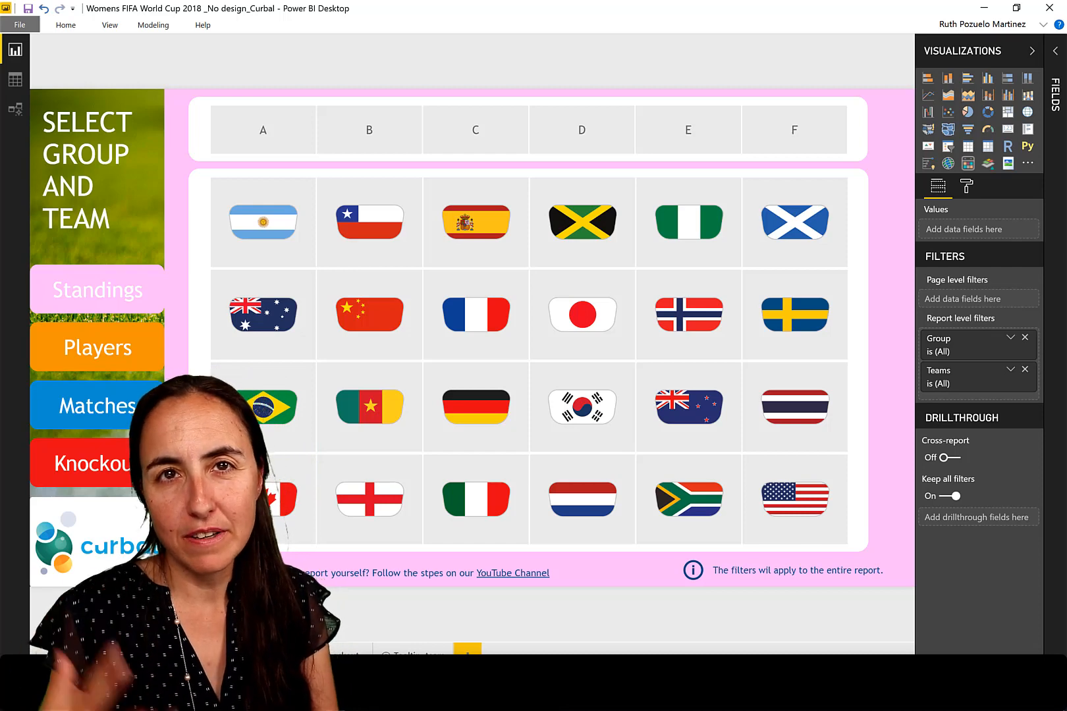
- Select the bookmark icon on the standings page and show the bookmarks list
ctrl+click(153, 411)
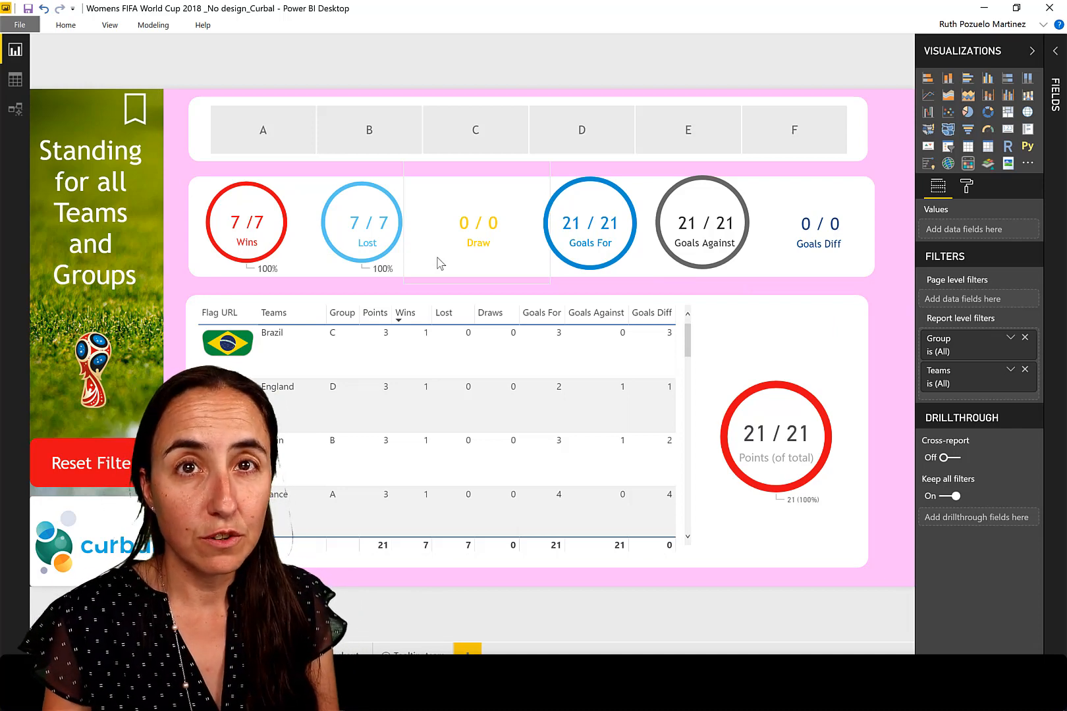
click(146, 119)
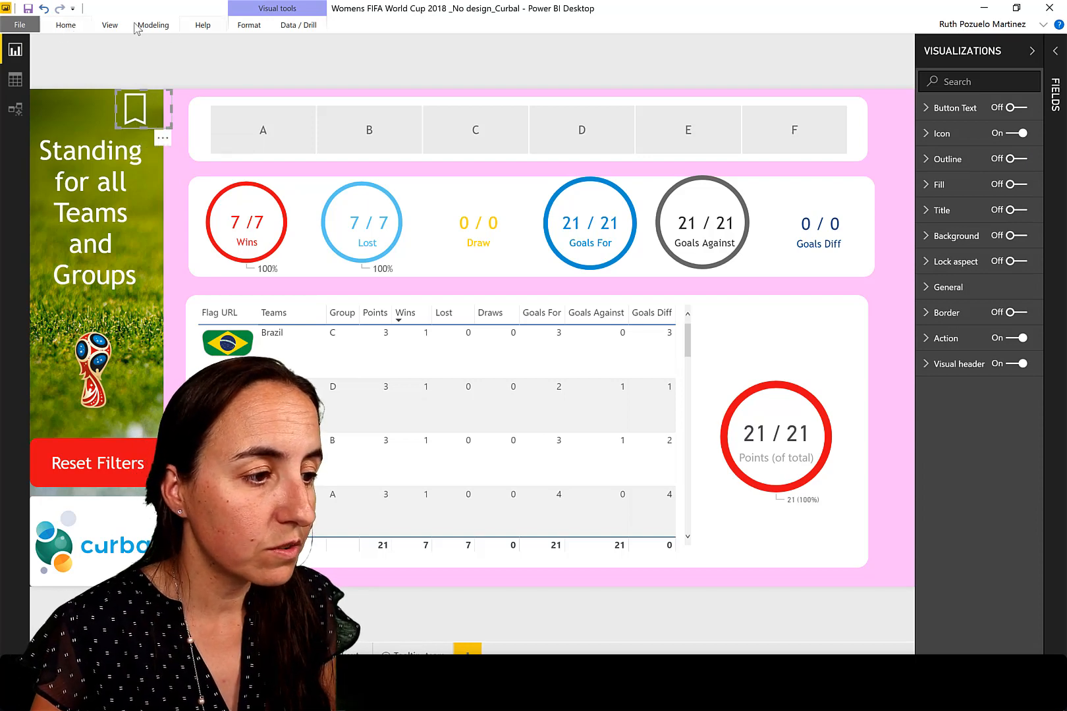
click(109, 26)
click(194, 46)
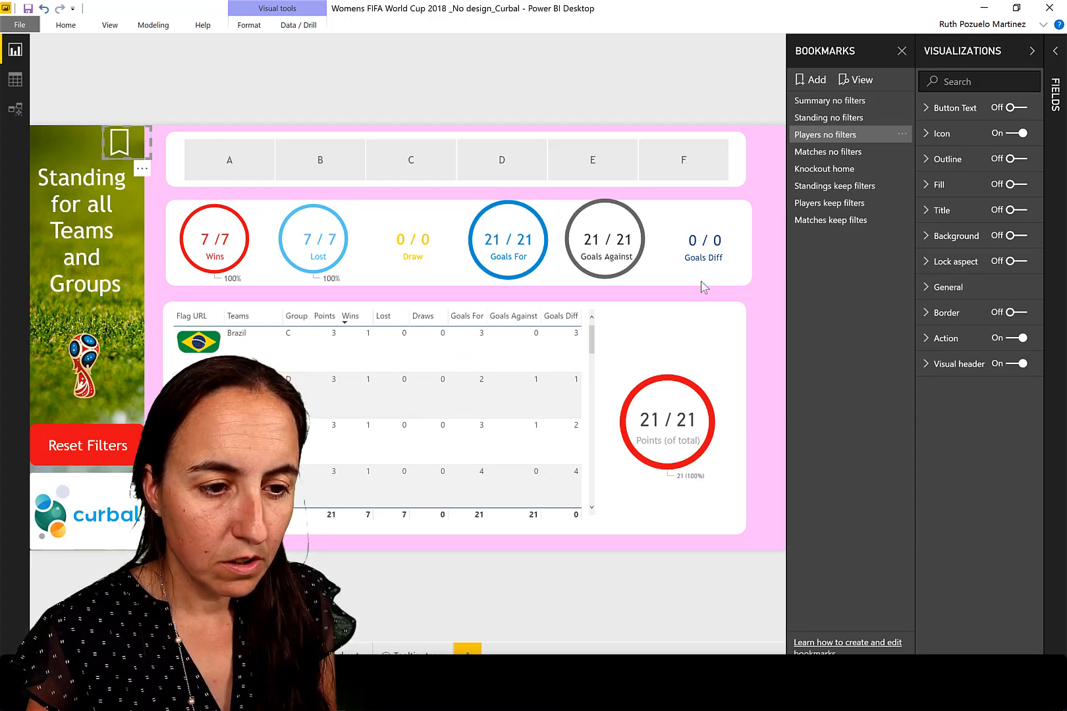
- Rename the Summary no filters bookmark as Summary Keep filters
click(841, 132)
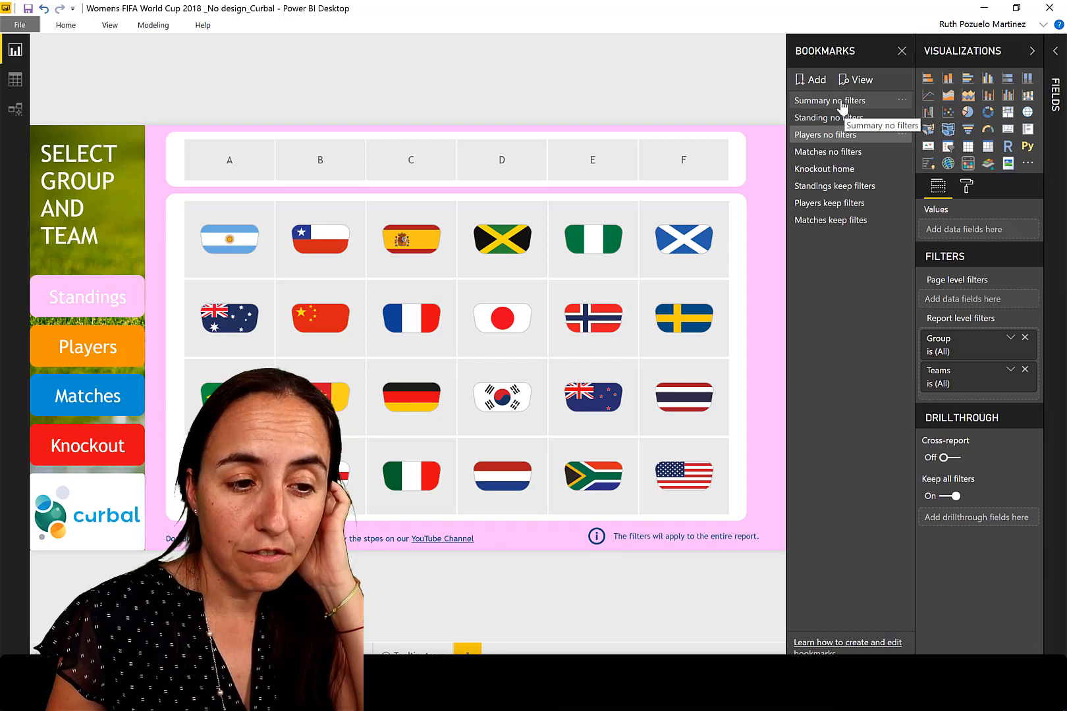
right_click(843, 105)
click(853, 105)
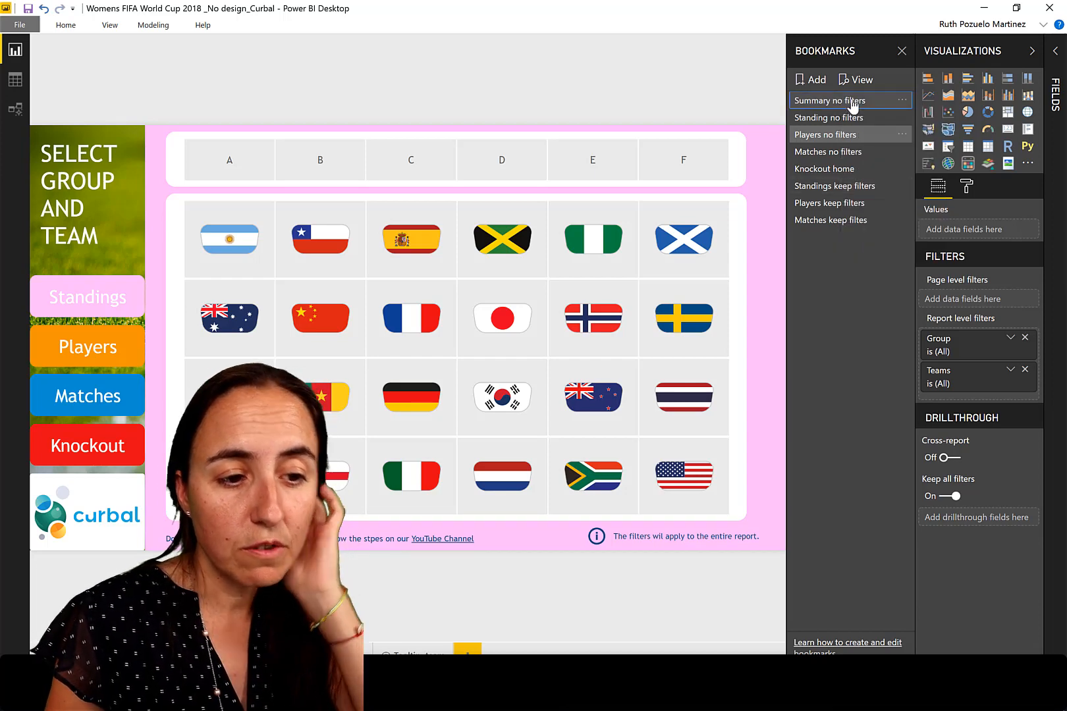
right_click(856, 105)
click(882, 123)
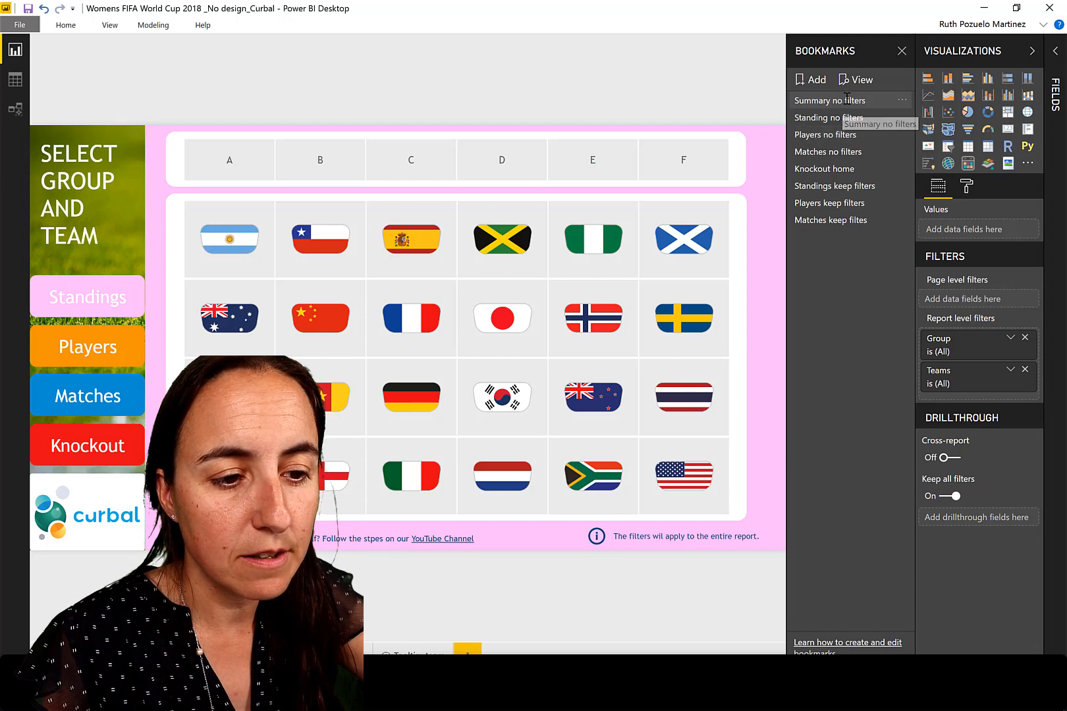
drag(831, 100, 874, 101)
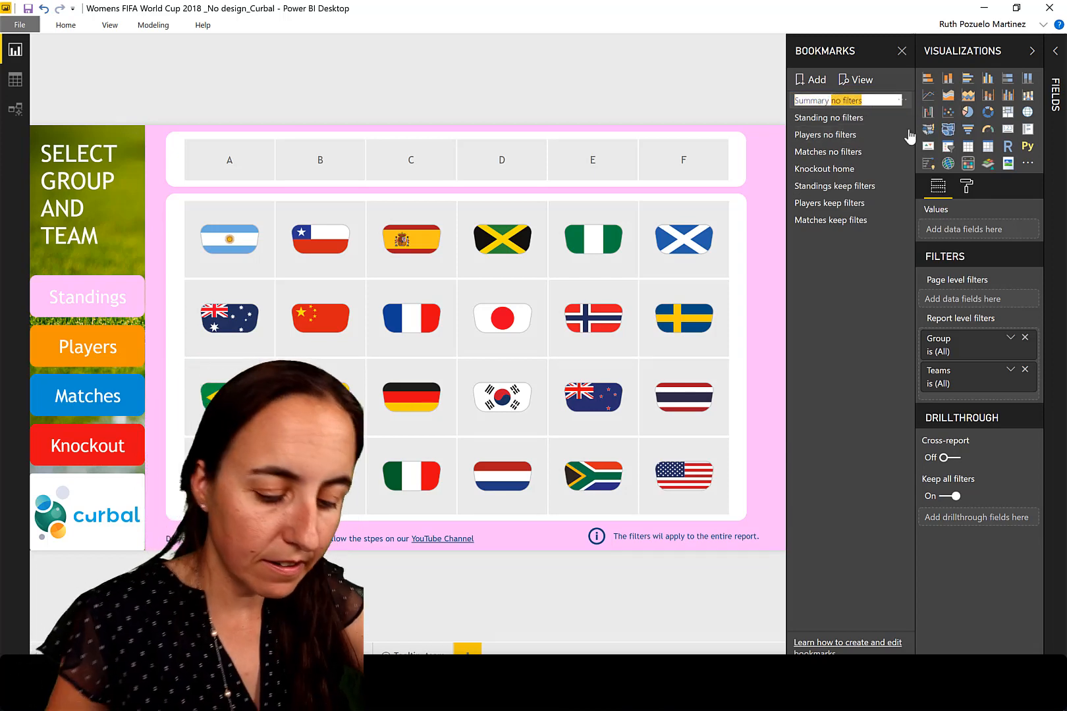
text(Keep)
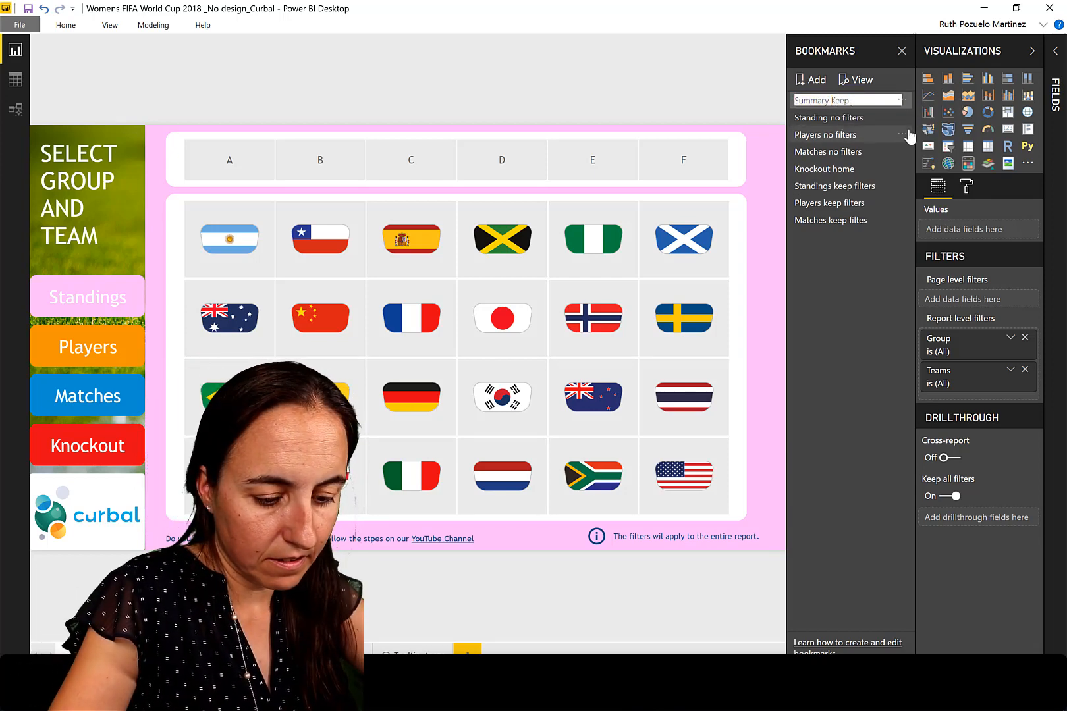
text( filters)
key(Return)
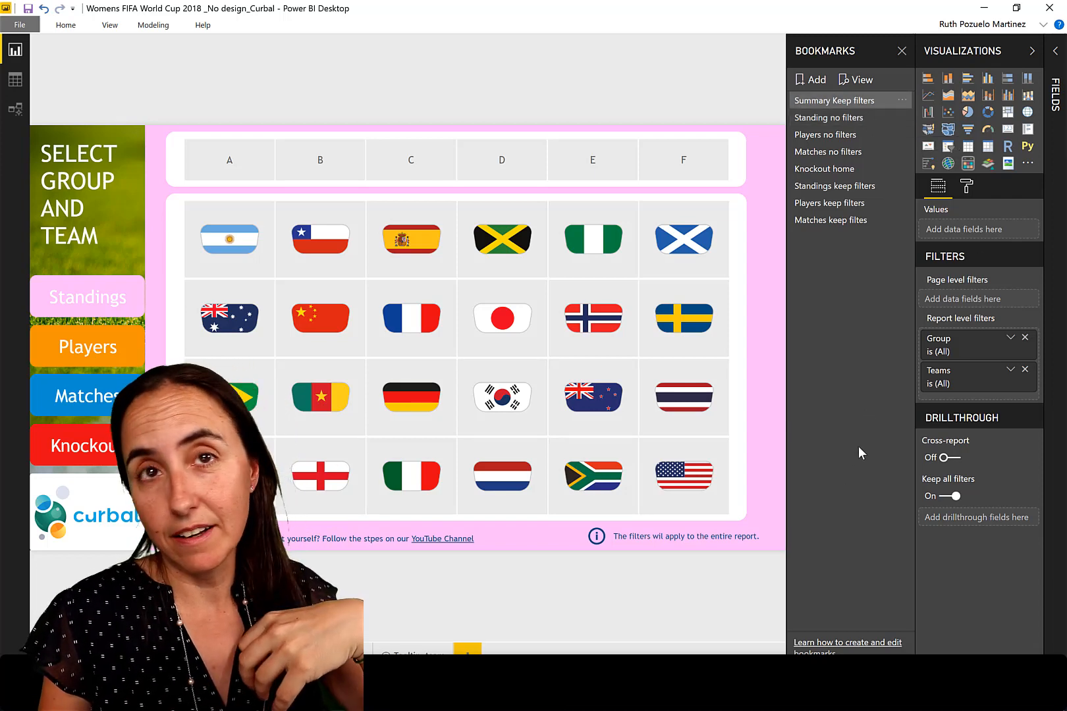
- Link the standings page's bookmark icon to the Summary Keep filters bookmark
click(847, 104)
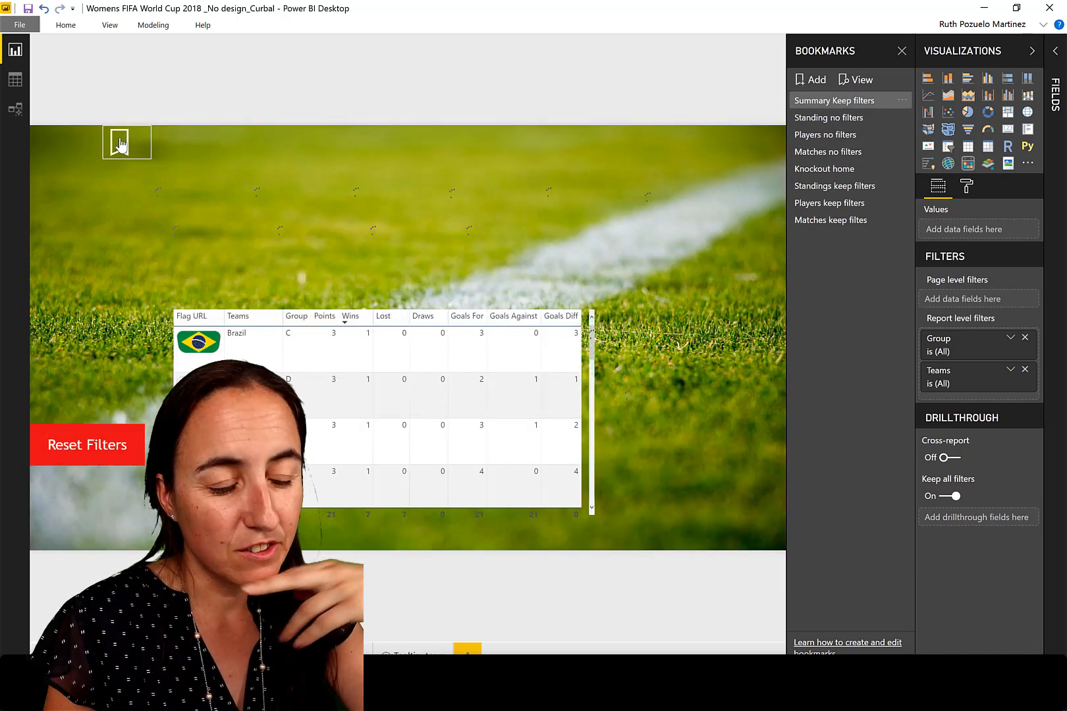
click(119, 145)
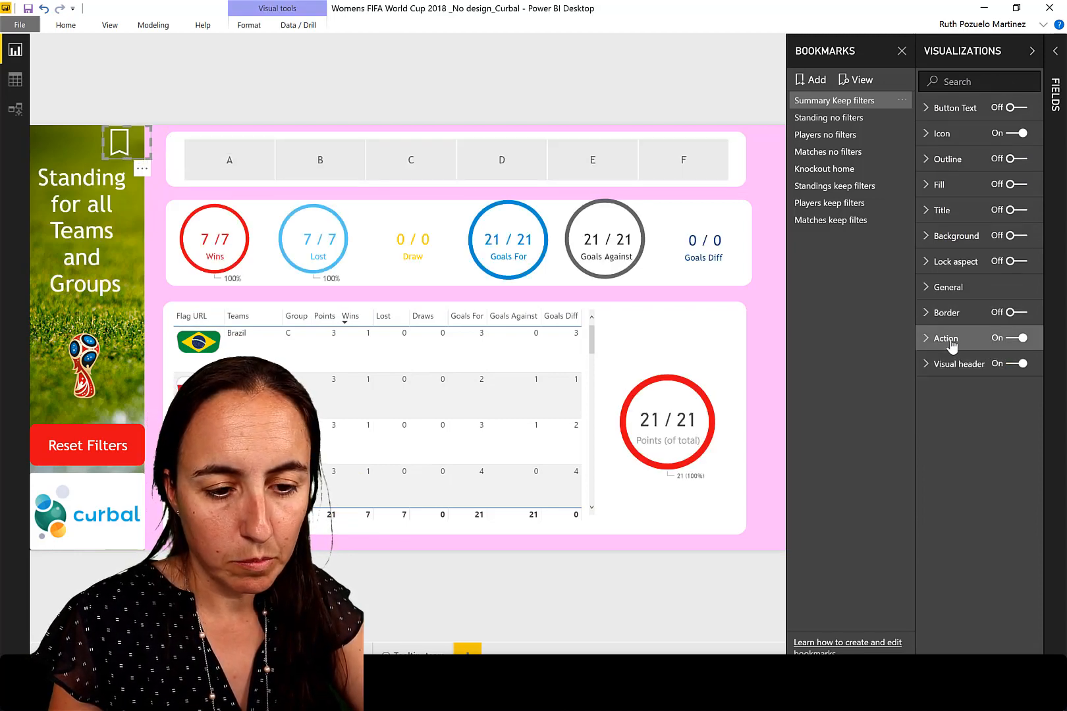
click(946, 338)
click(981, 425)
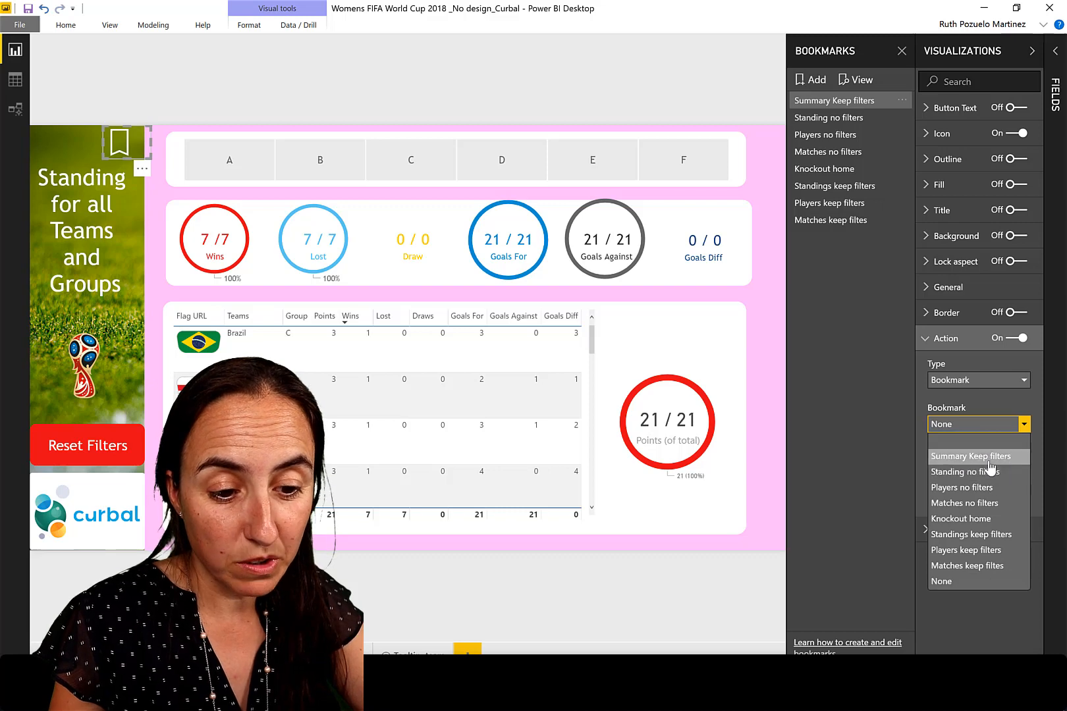
click(989, 460)
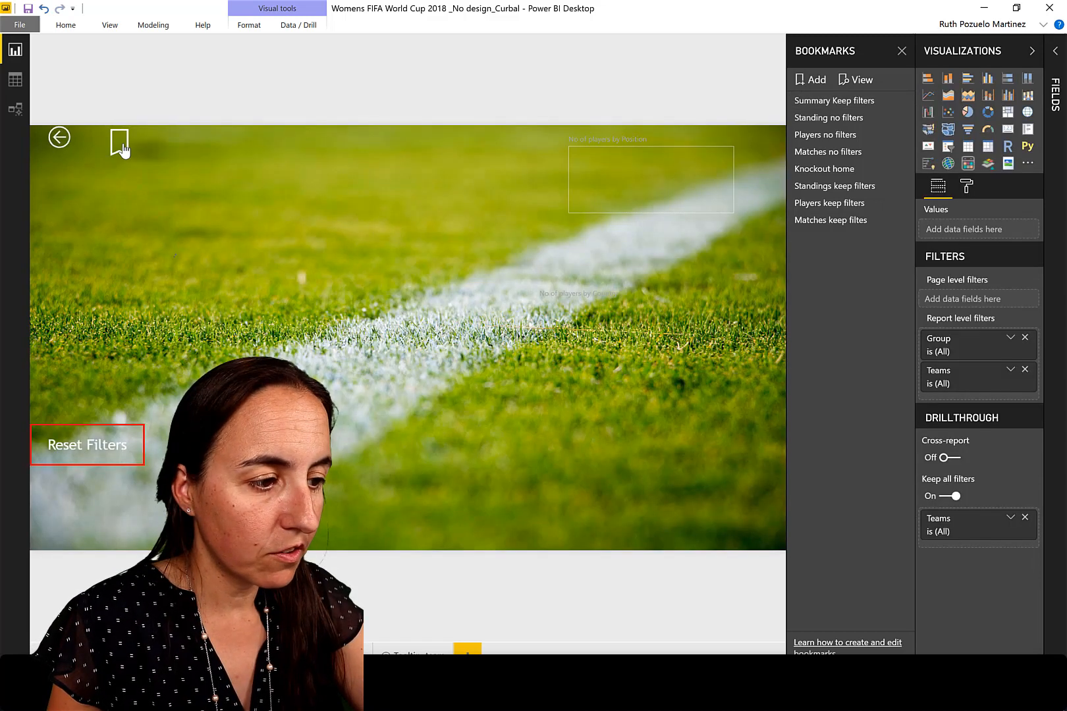
- Link the players page's bookmark icon to the Summary Keep filters bookmark
ctrl+click(121, 150)
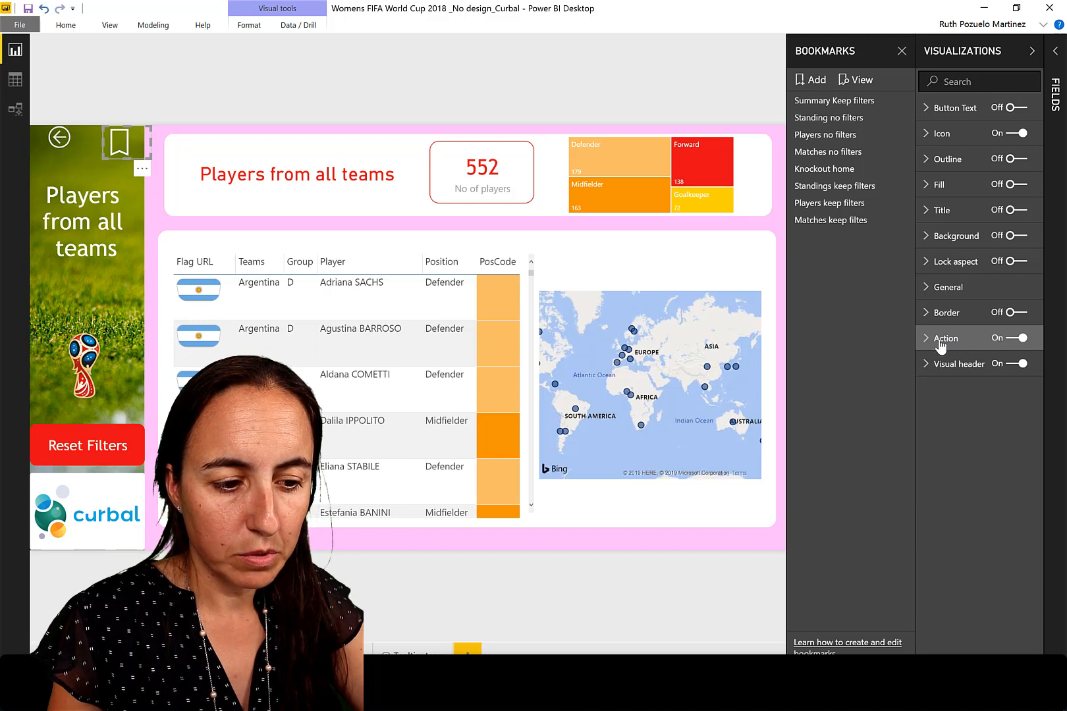
click(944, 340)
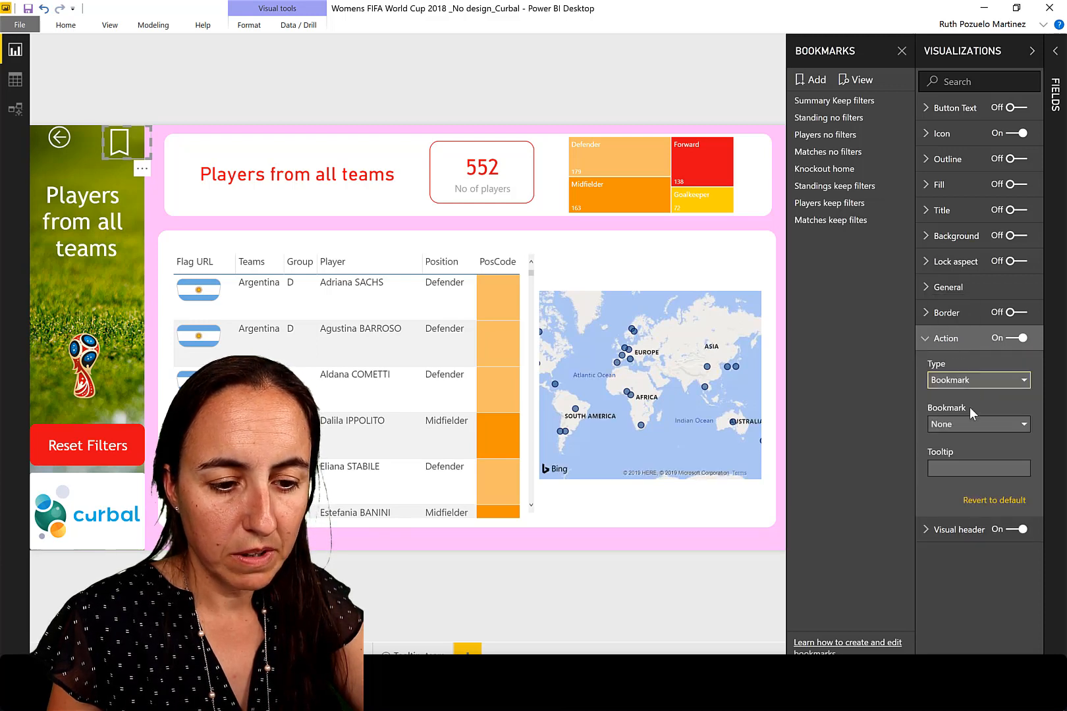
click(969, 427)
click(964, 454)
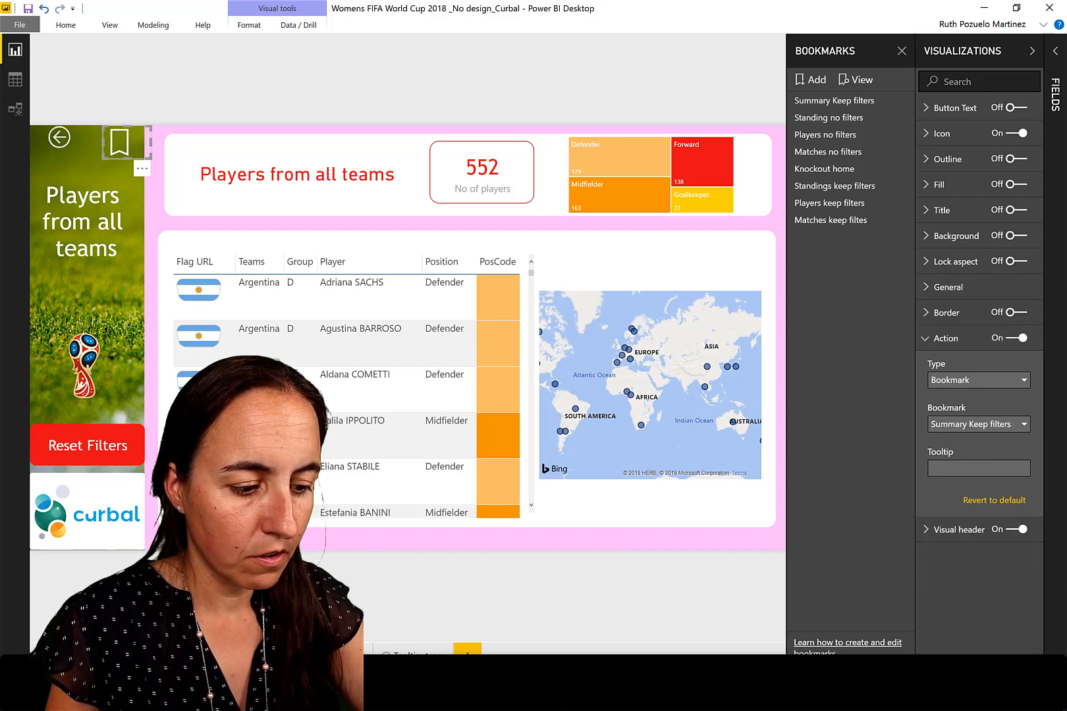
- Link the matches page's bookmark icon to the Summary Keep filters bookmark
ctrl+click(119, 141)
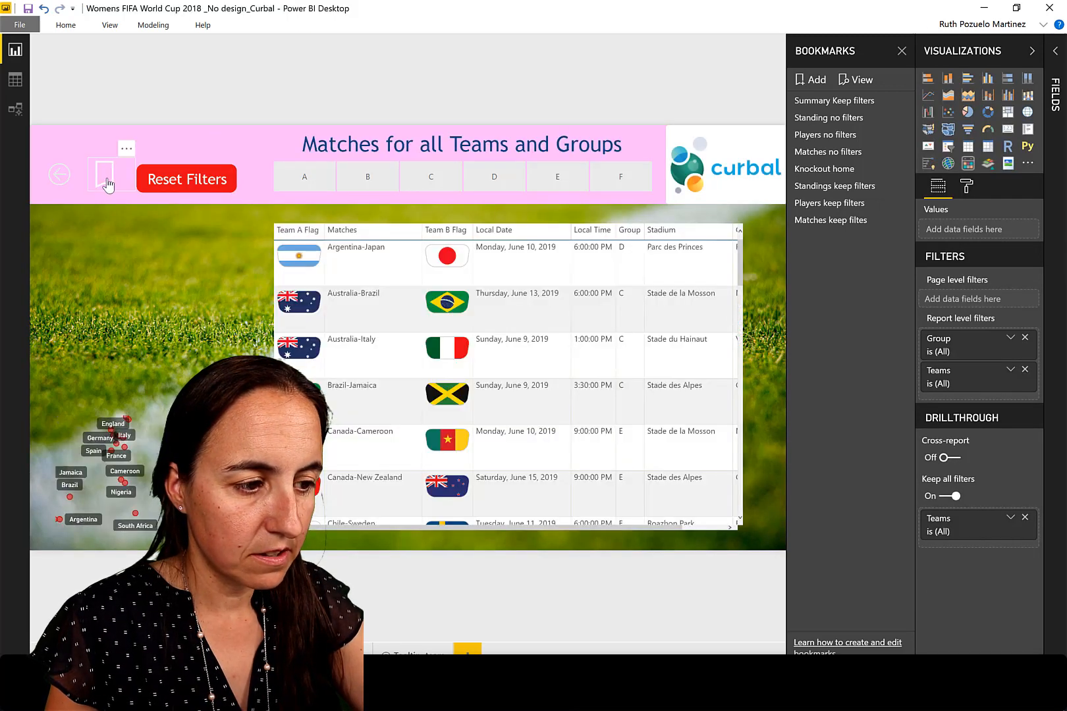
click(106, 177)
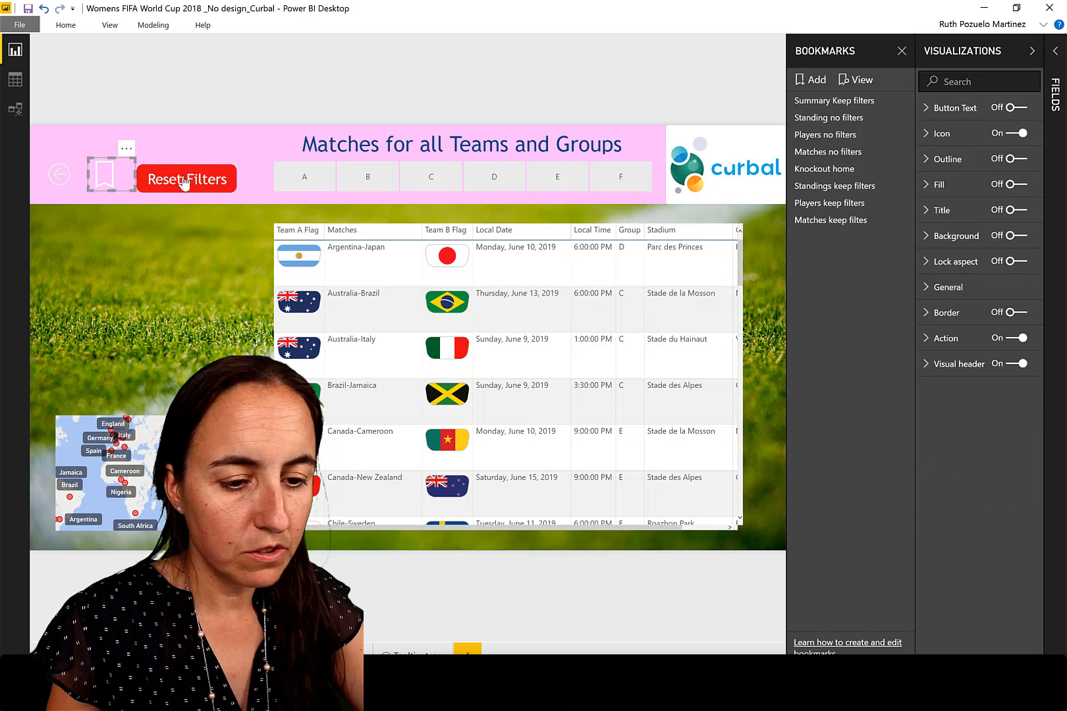
click(953, 345)
click(973, 435)
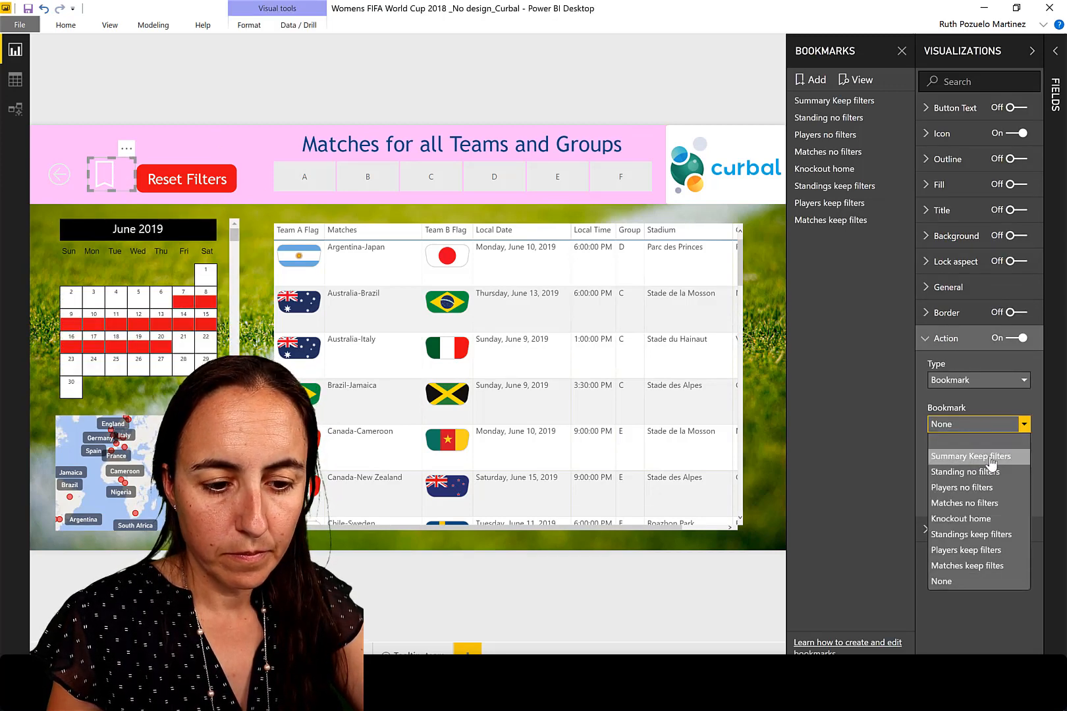
click(970, 455)
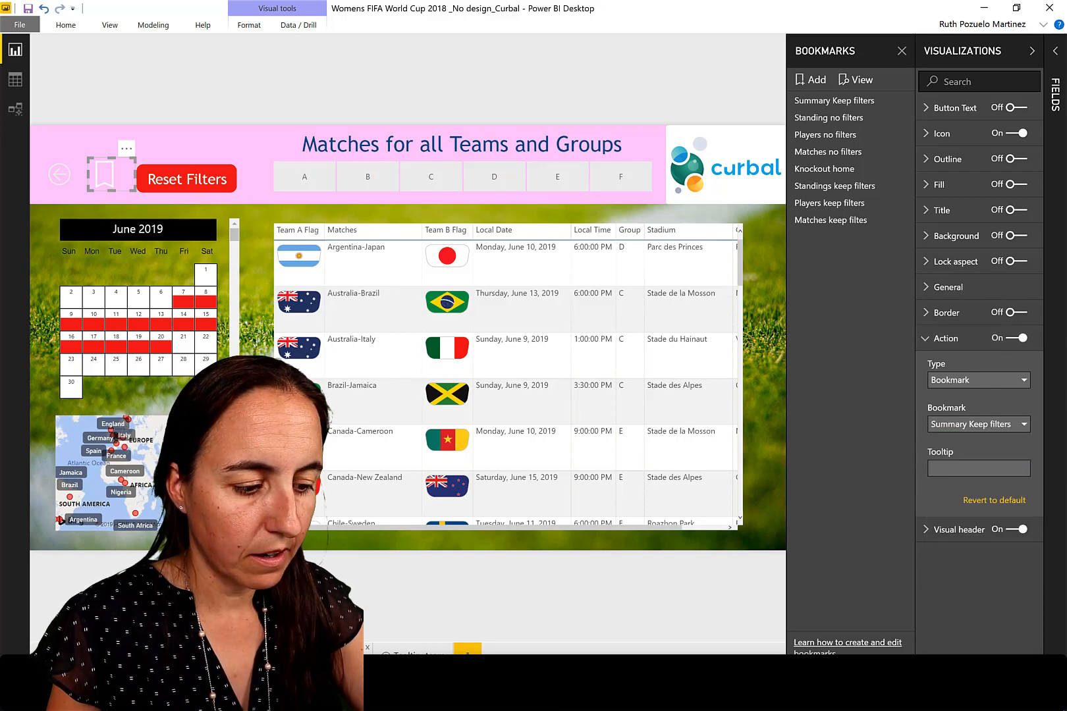
- Set the Knockout Phase page's bookmark icon to a Bookmark action that opens Summary Keep filters
click(339, 650)
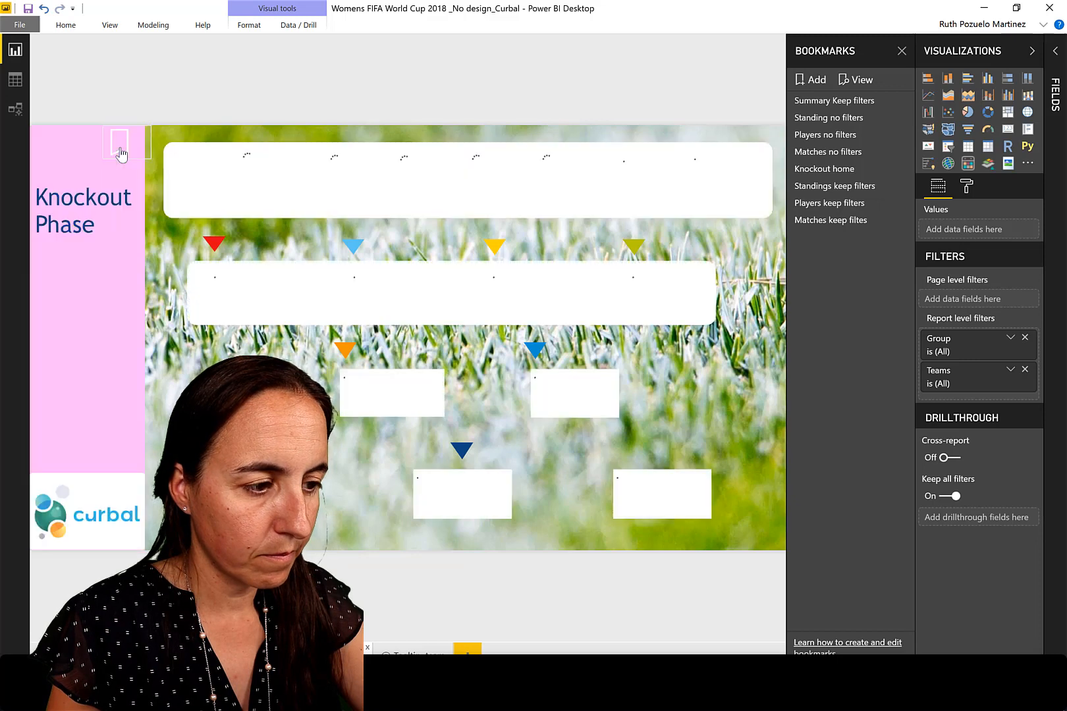
click(121, 153)
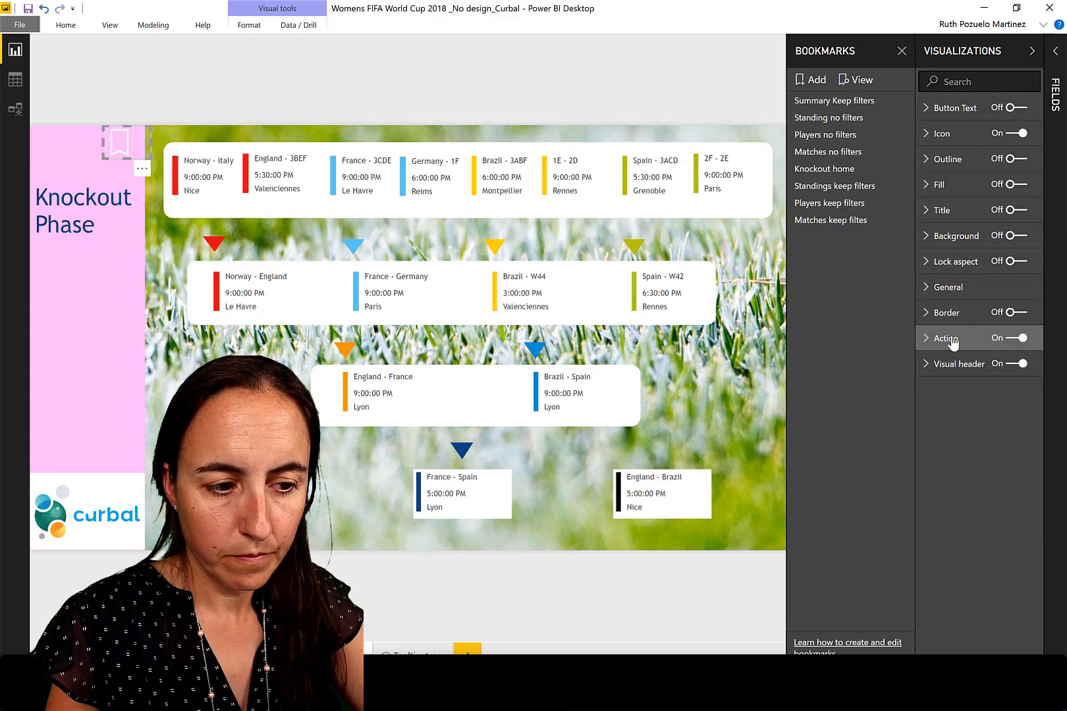
click(953, 339)
click(973, 388)
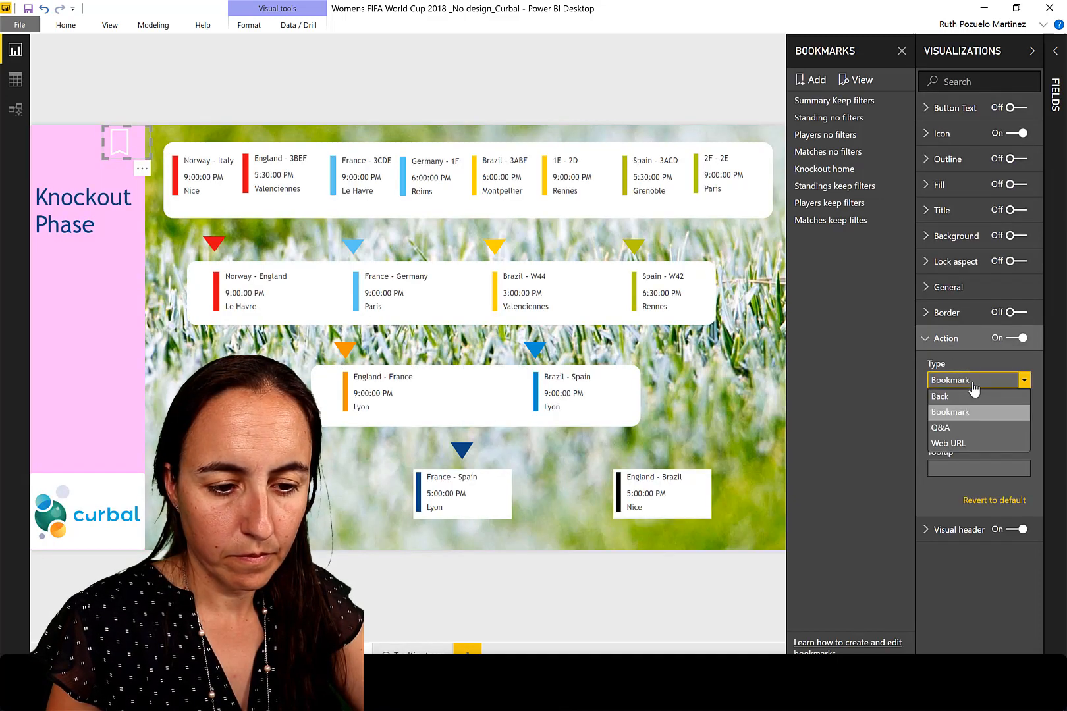
click(972, 412)
click(971, 425)
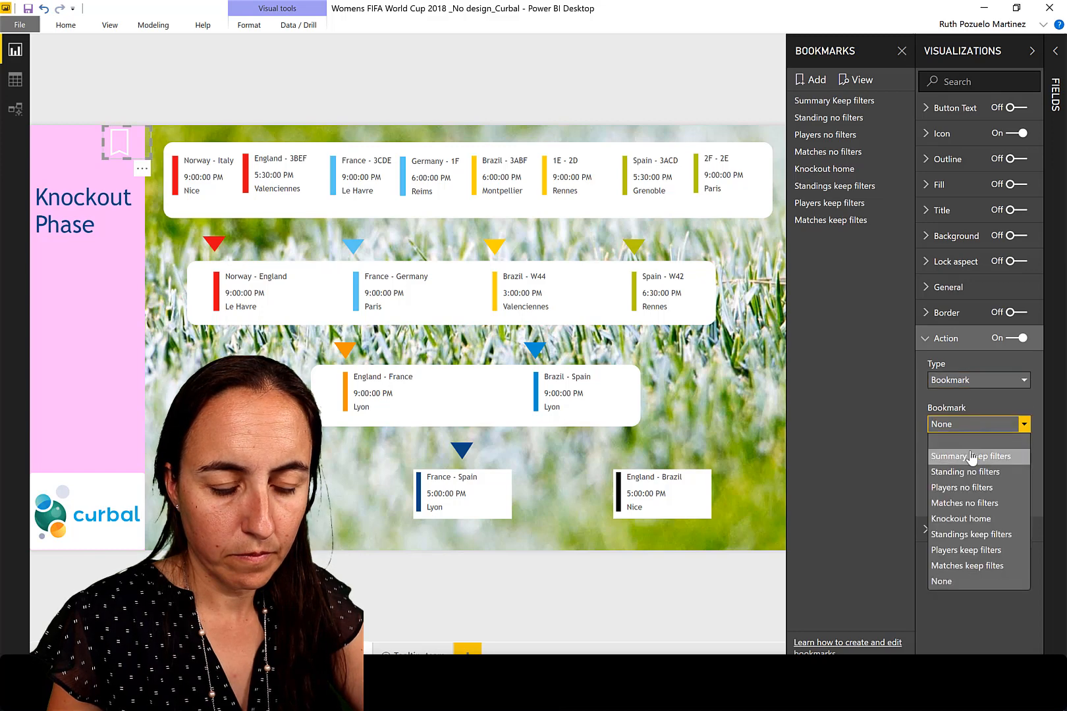
click(962, 453)
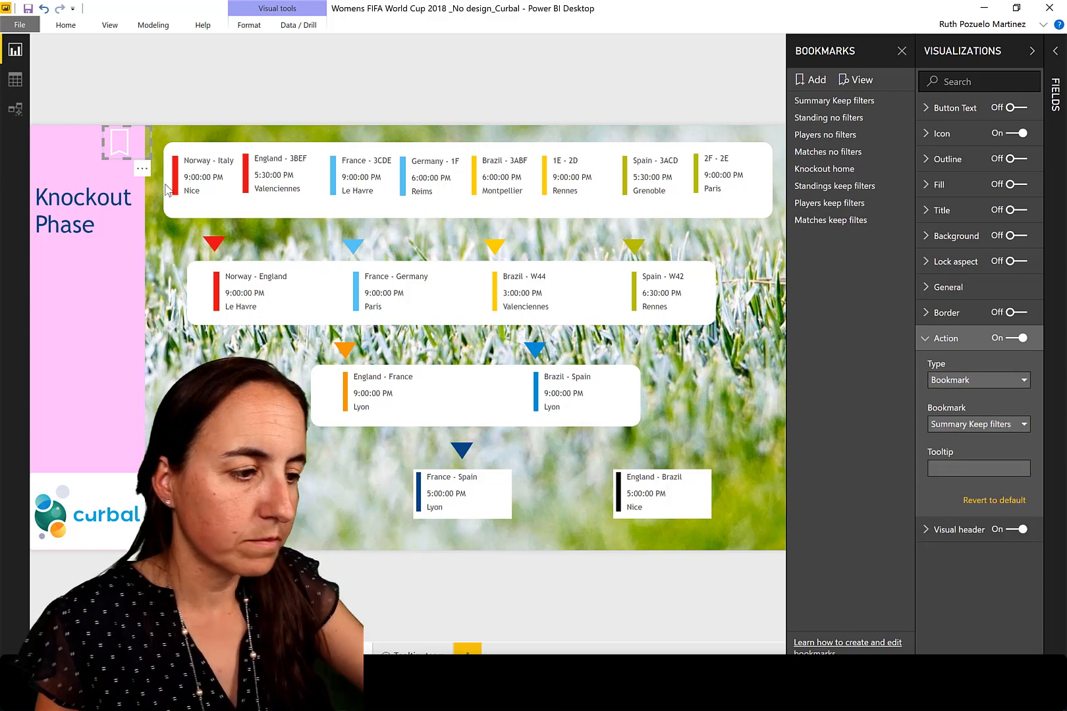
- Test the knockout page's bookmark icon, and test the Players button and that page's bookmark icon with Germany selected
ctrl+click(119, 150)
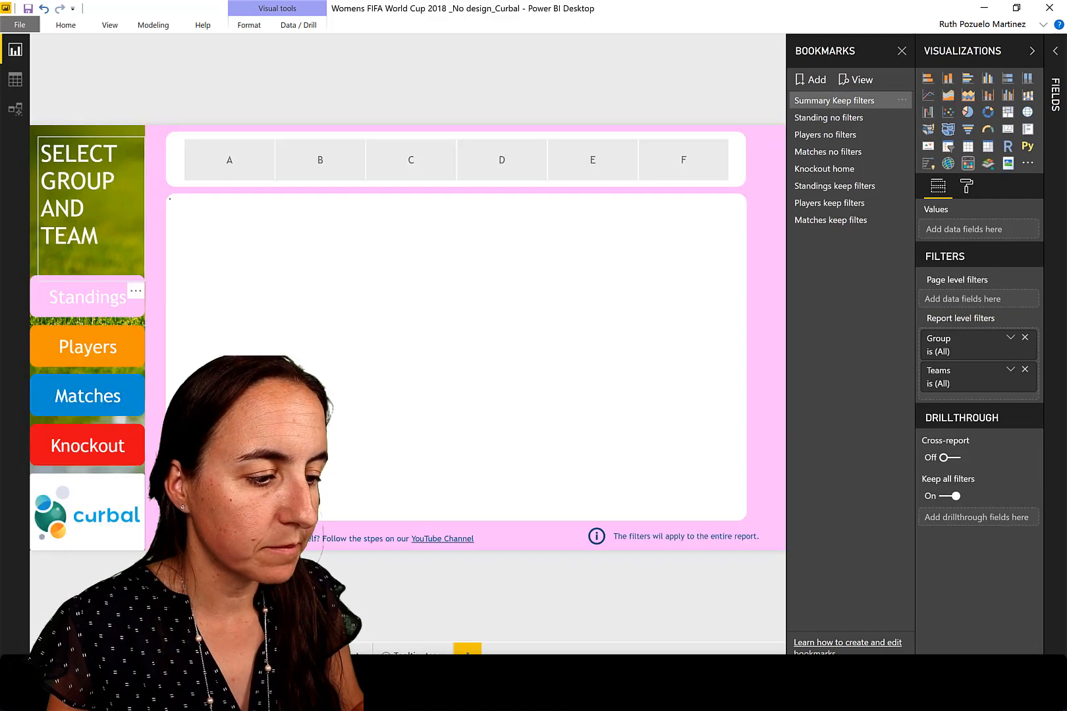
click(398, 402)
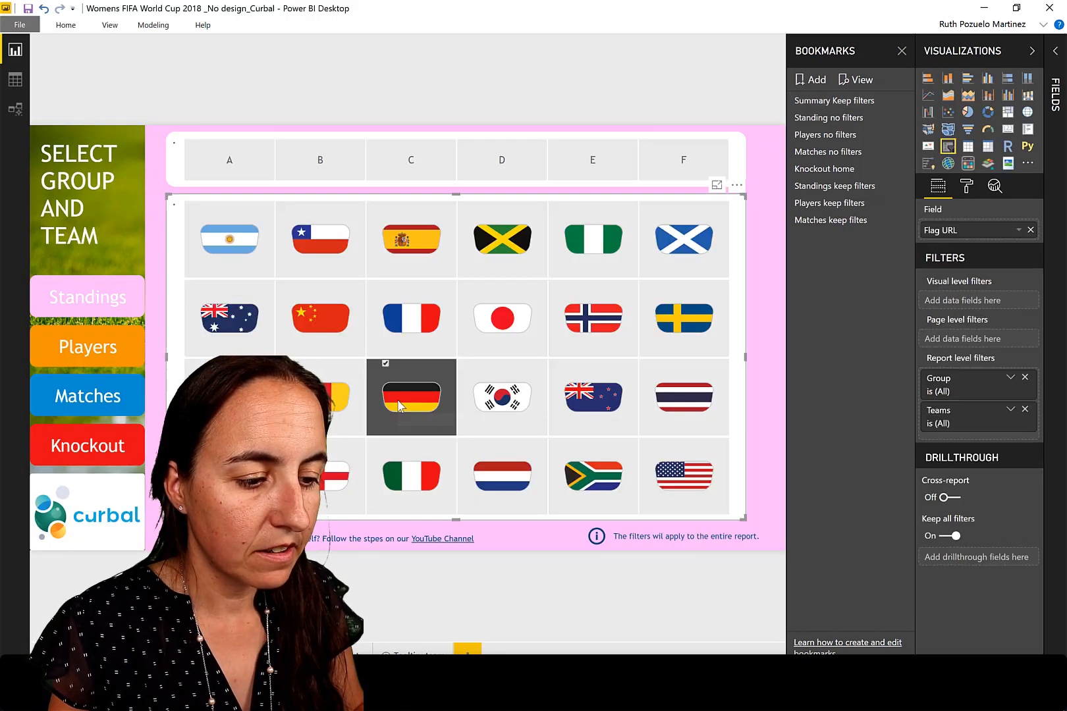
ctrl+click(105, 346)
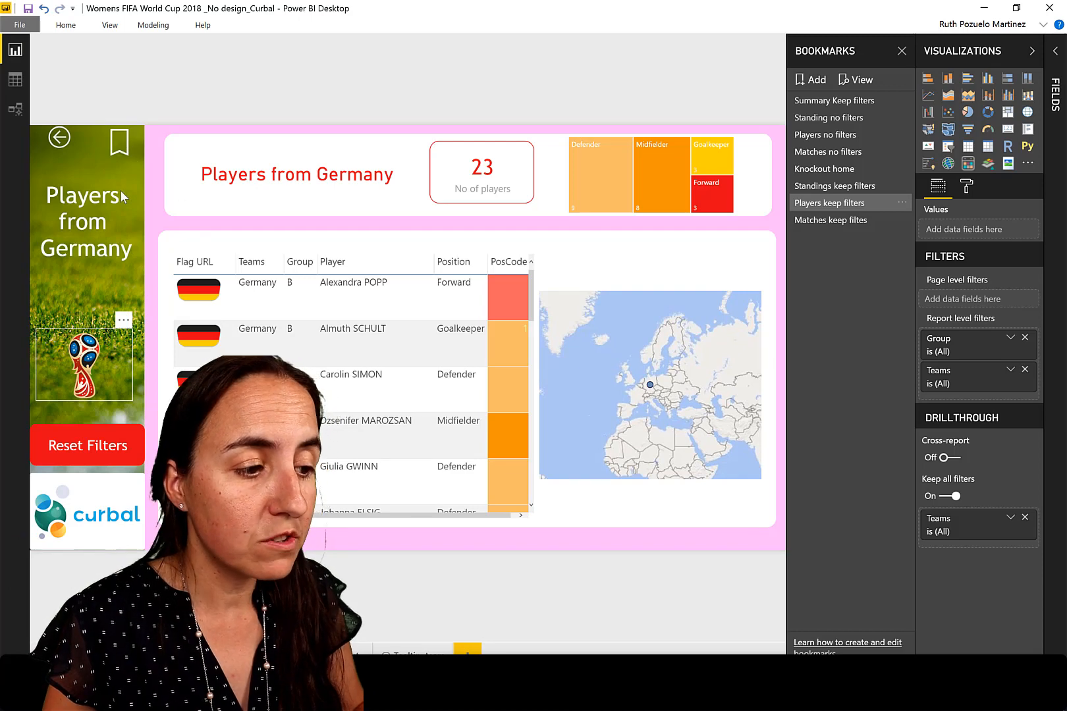
click(120, 143)
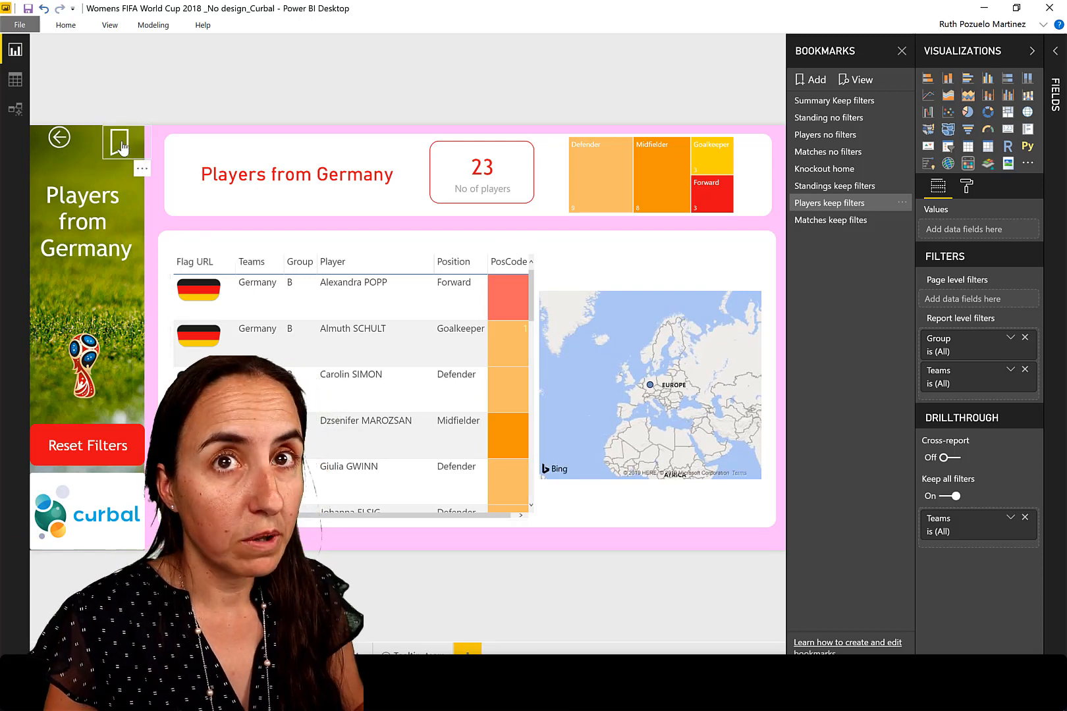
ctrl+click(120, 145)
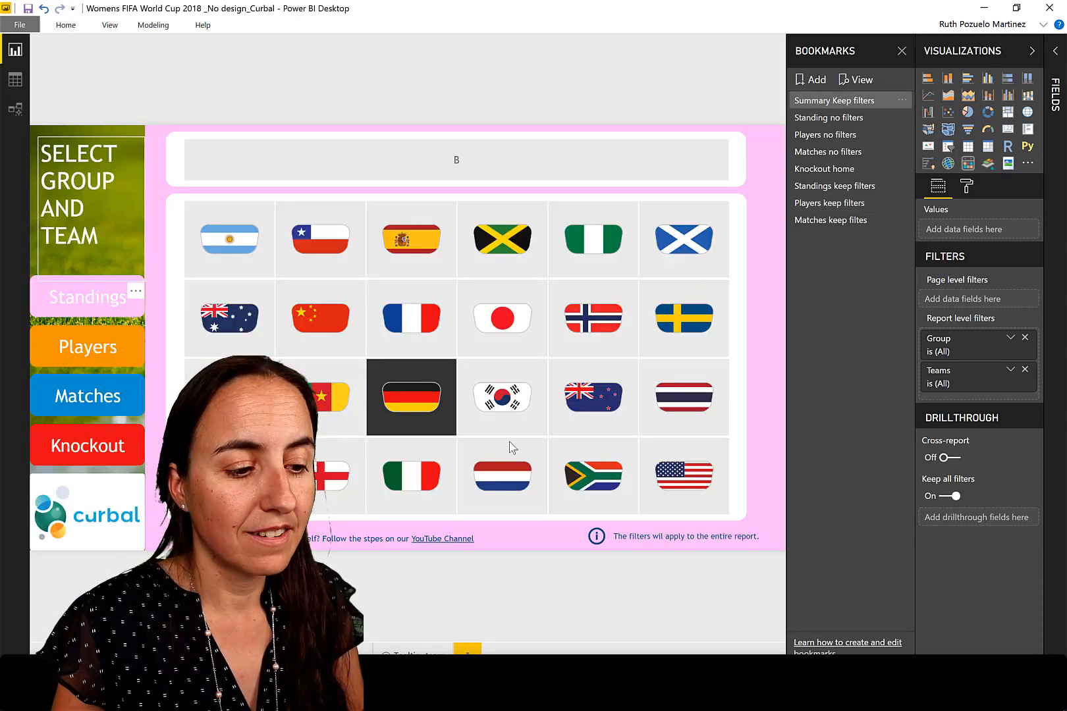